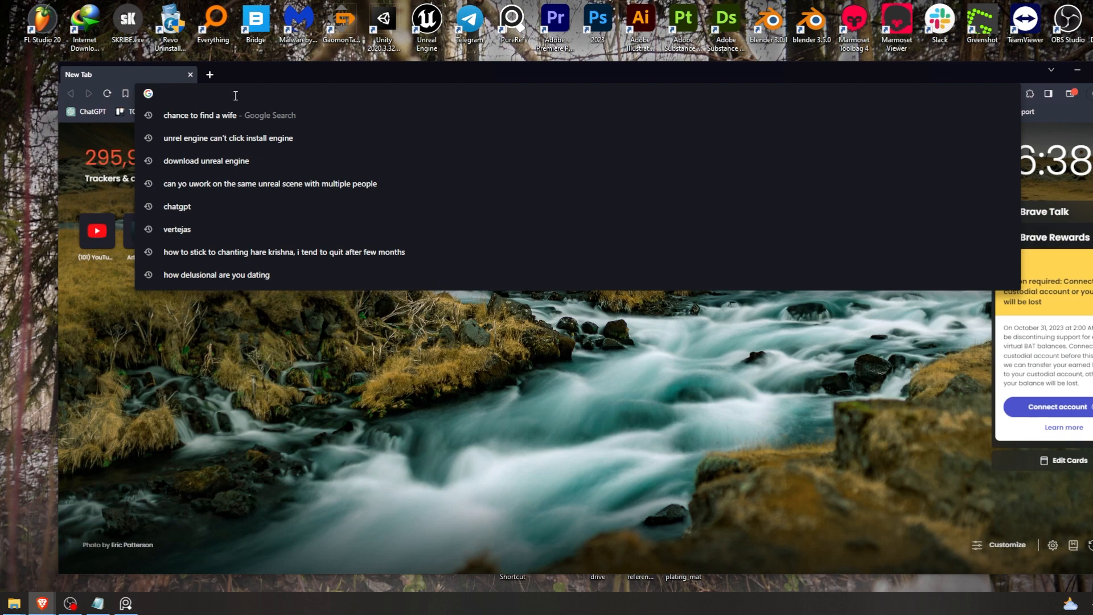
Step: Search the web for "download pureref", open the PureRef download page and maximize the browser window
text(download pureref)
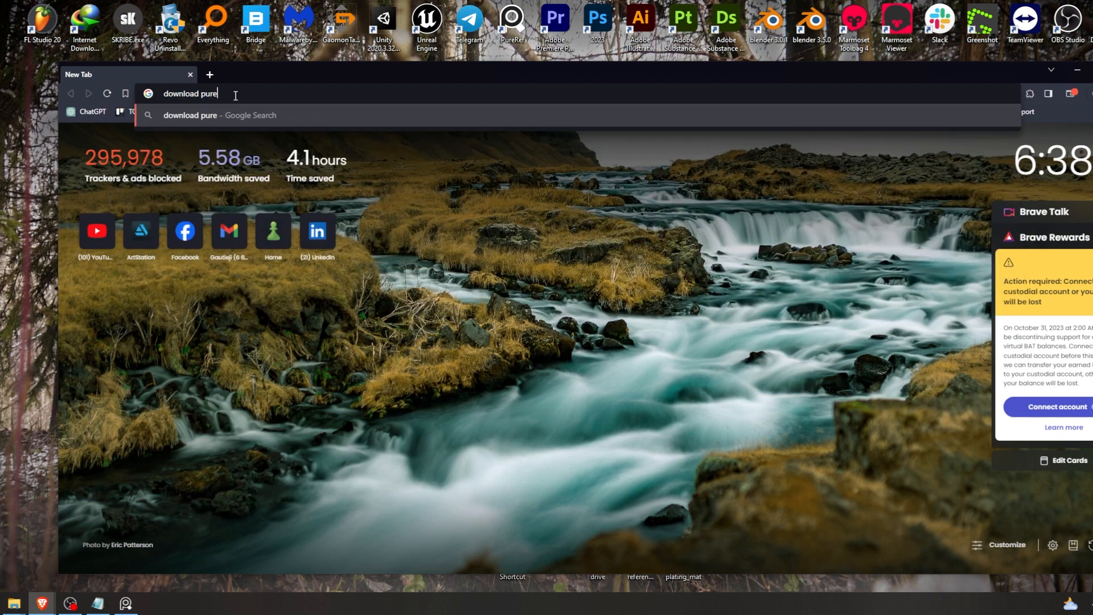
key(Return)
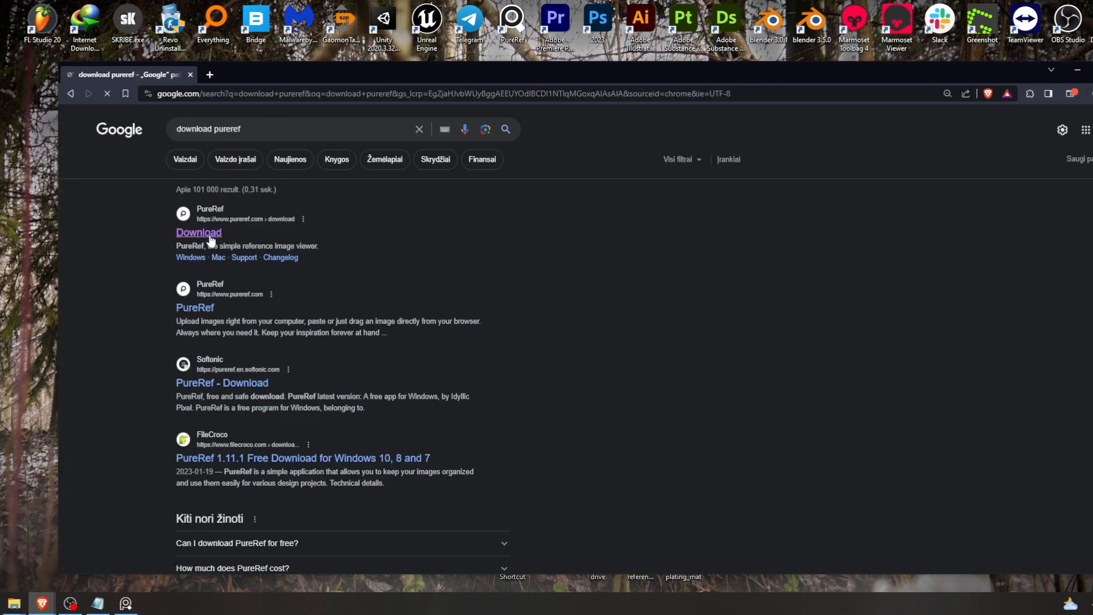
click(215, 233)
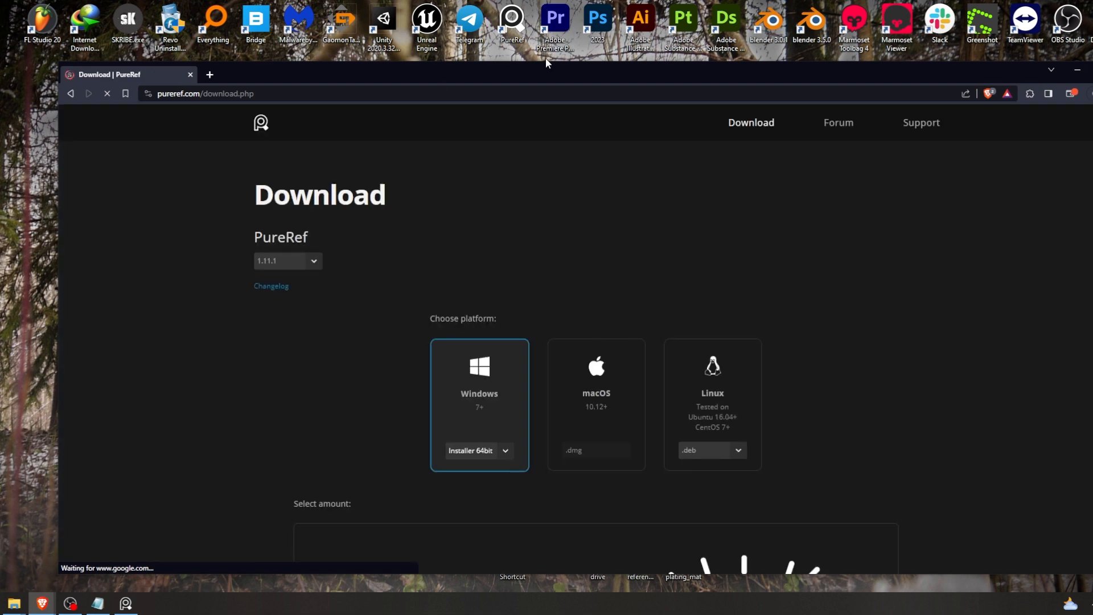
drag(550, 71, 528, 23)
click(1079, 20)
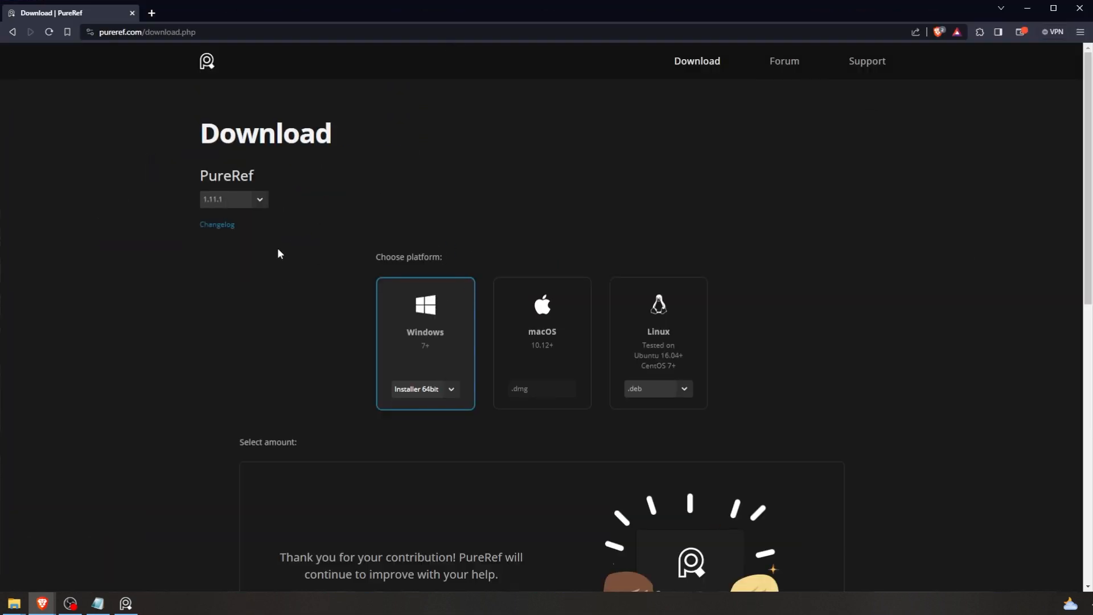
Step: Enter a custom contribution amount of $20 for the PureRef download
scroll(420, 283, down, 5)
scroll(319, 255, up, 1)
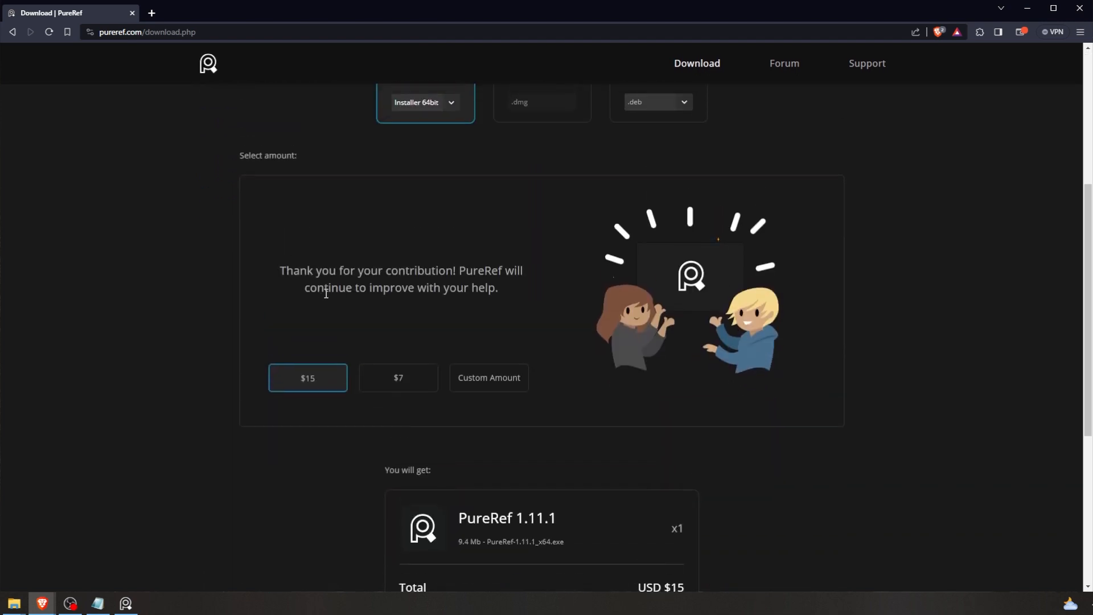
click(478, 389)
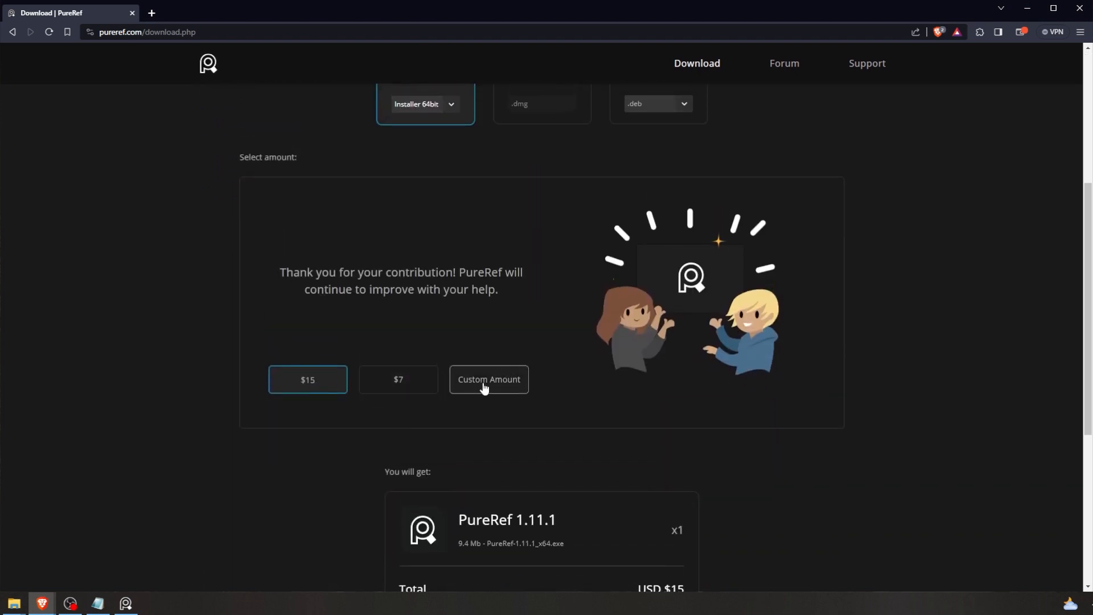
text(20)
Step: Set the custom contribution amount to $0 and check the total for the PureRef 1.11.1 download
click(486, 381)
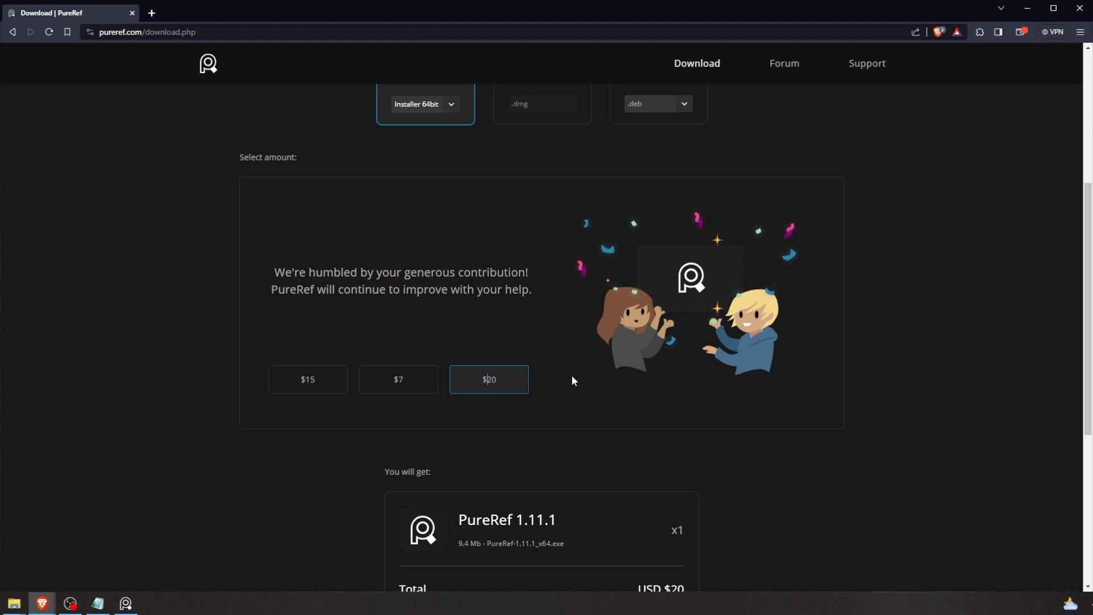
text(0)
key(ctrl+a)
text(0)
scroll(607, 455, down, 3)
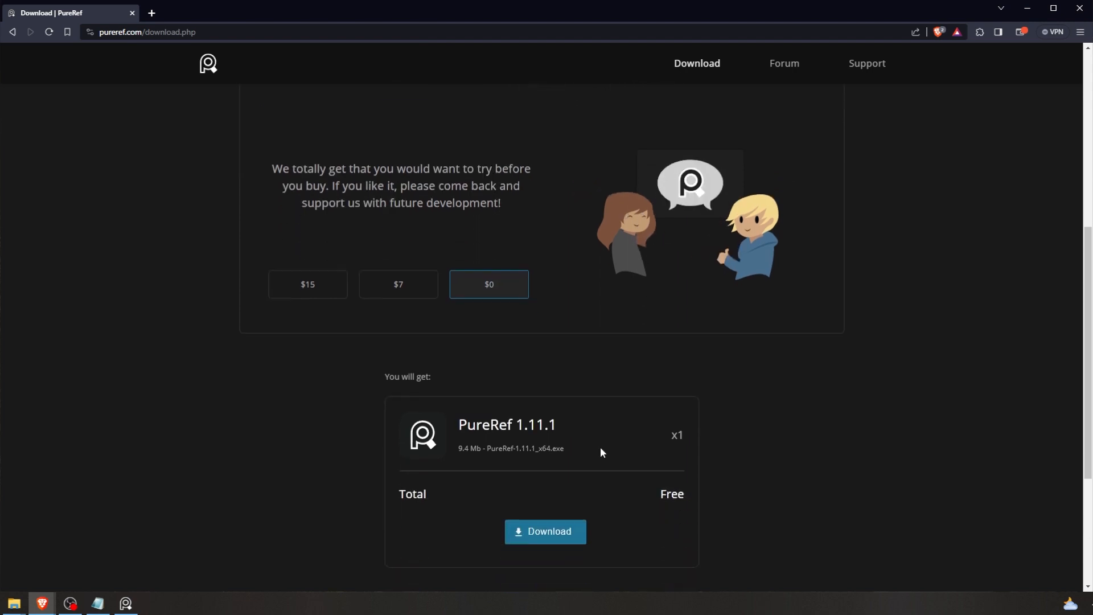
drag(661, 421, 725, 418)
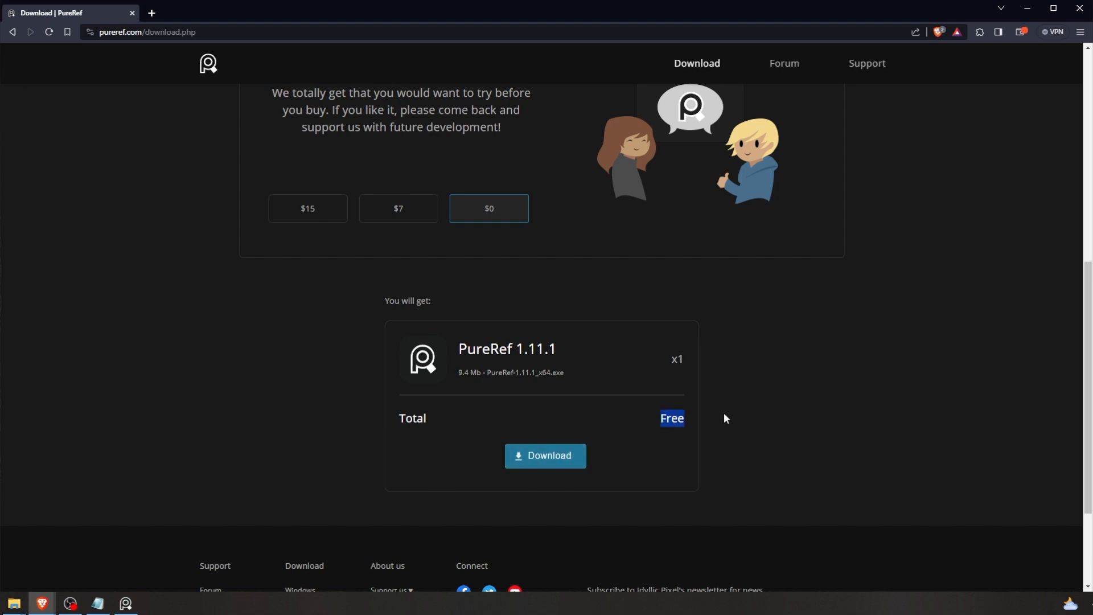
click(636, 414)
scroll(449, 244, up, 2)
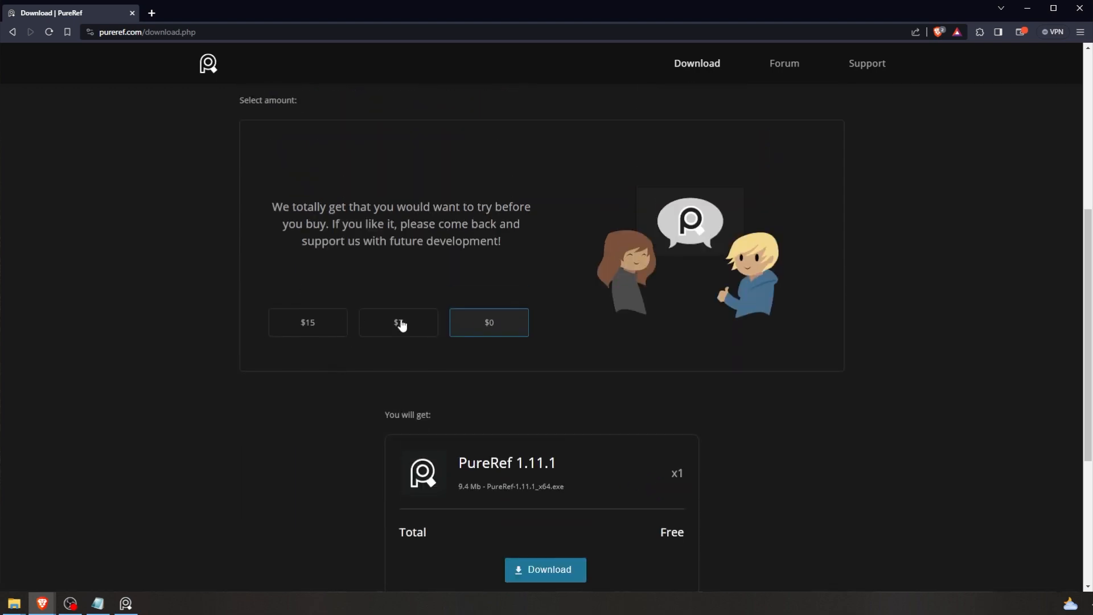
Step: Close the browser, switch to PureRef and bring the Mesko MS 7309 reference board into view
click(1079, 8)
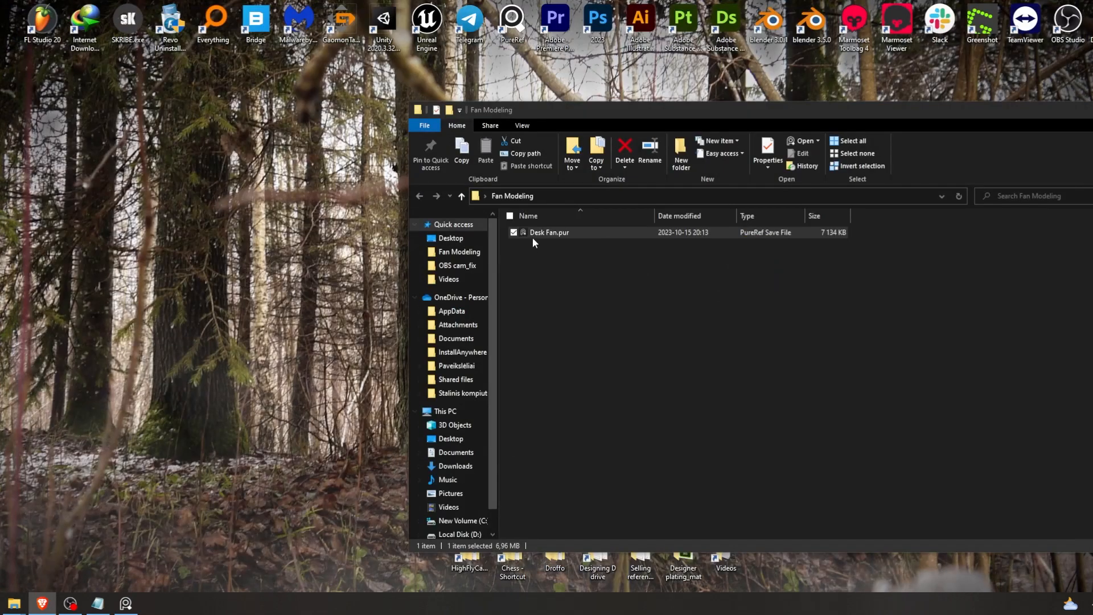
click(126, 603)
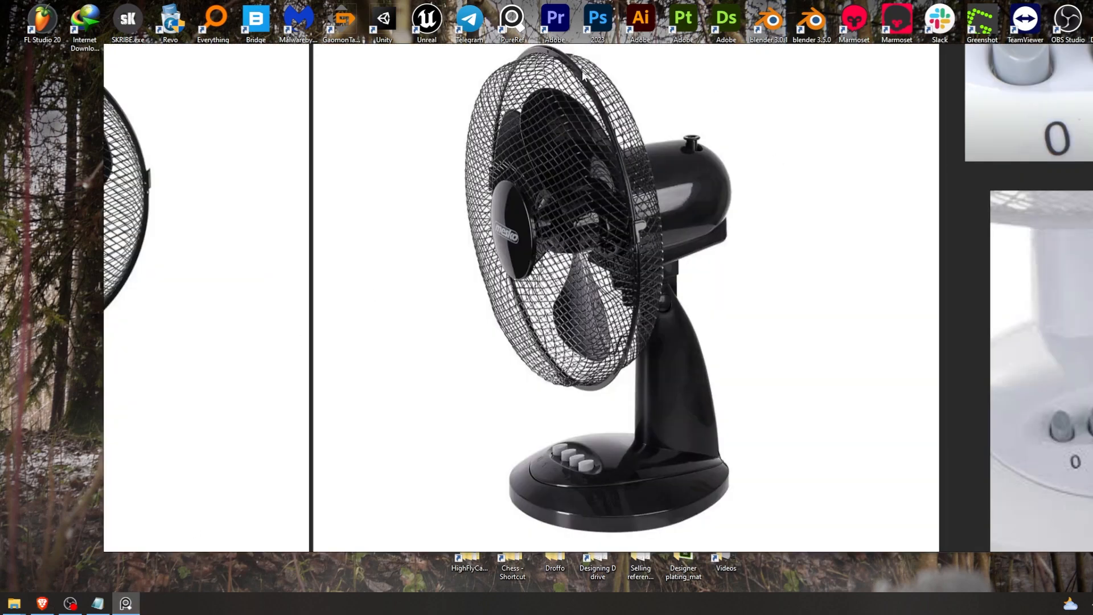
scroll(464, 244, down, 2)
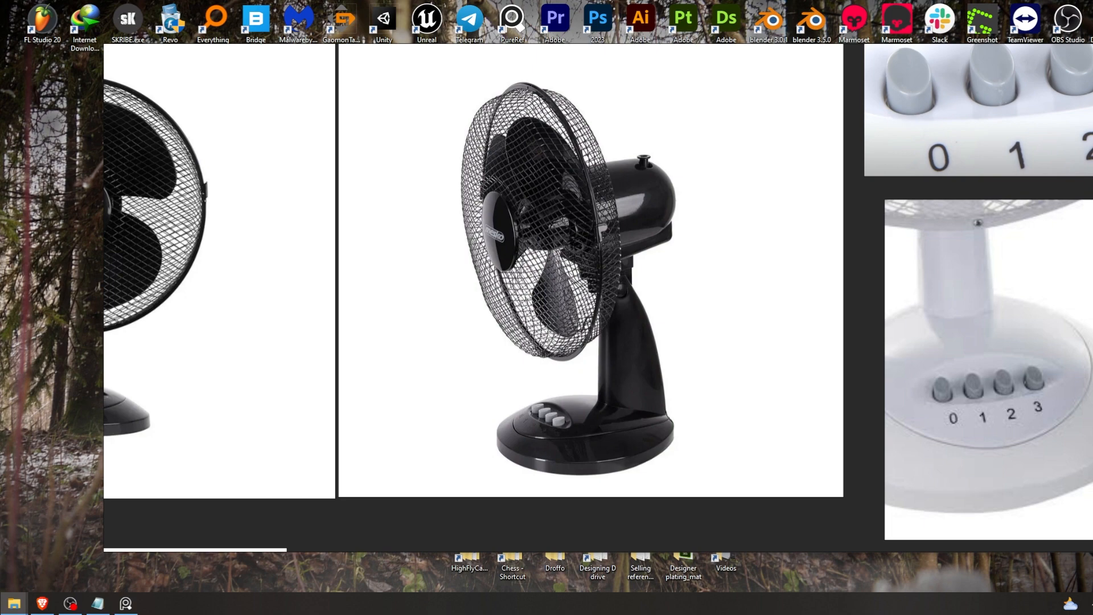
scroll(449, 251, down, 3)
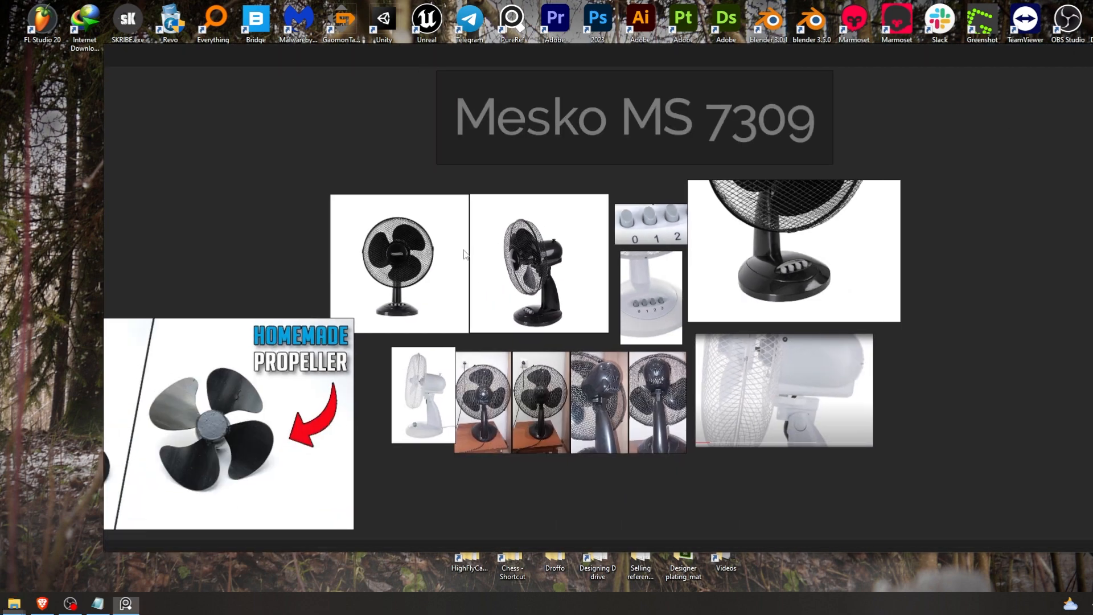
Step: Select all the fan and propeller reference images and arrange them with the Optimal layout
right_click(390, 163)
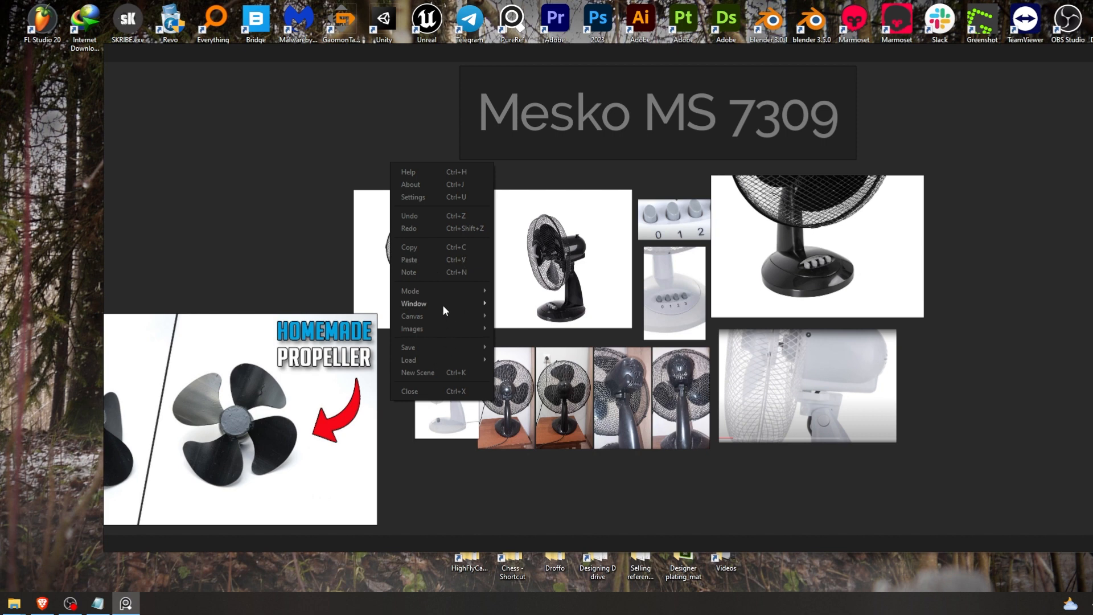
mouse_move(443, 329)
scroll(396, 262, down, 4)
scroll(410, 246, up, 2)
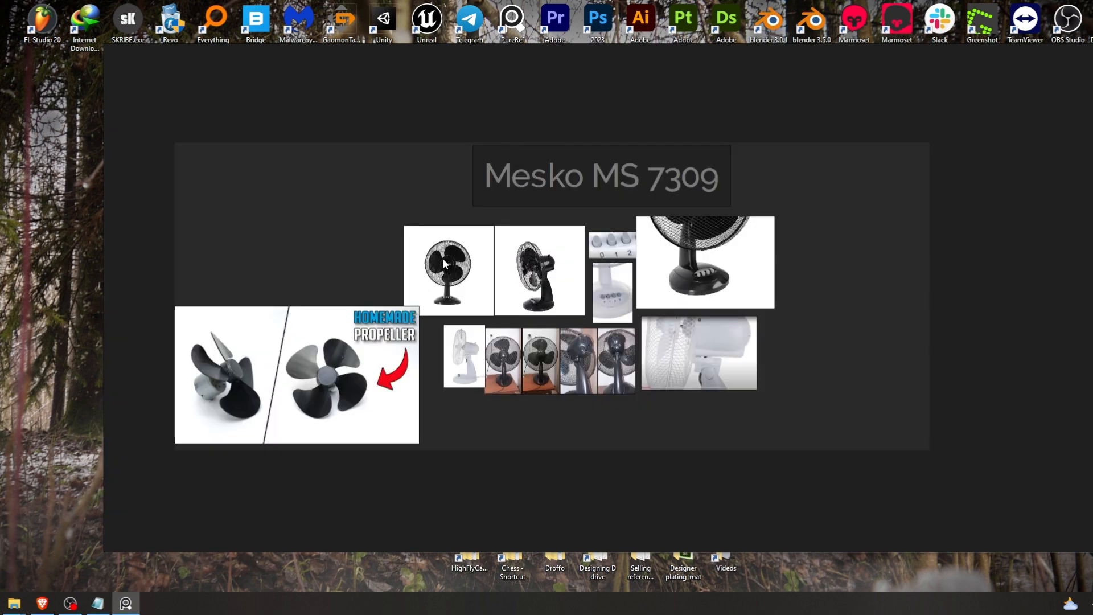
drag(213, 239, 654, 370)
right_click(476, 288)
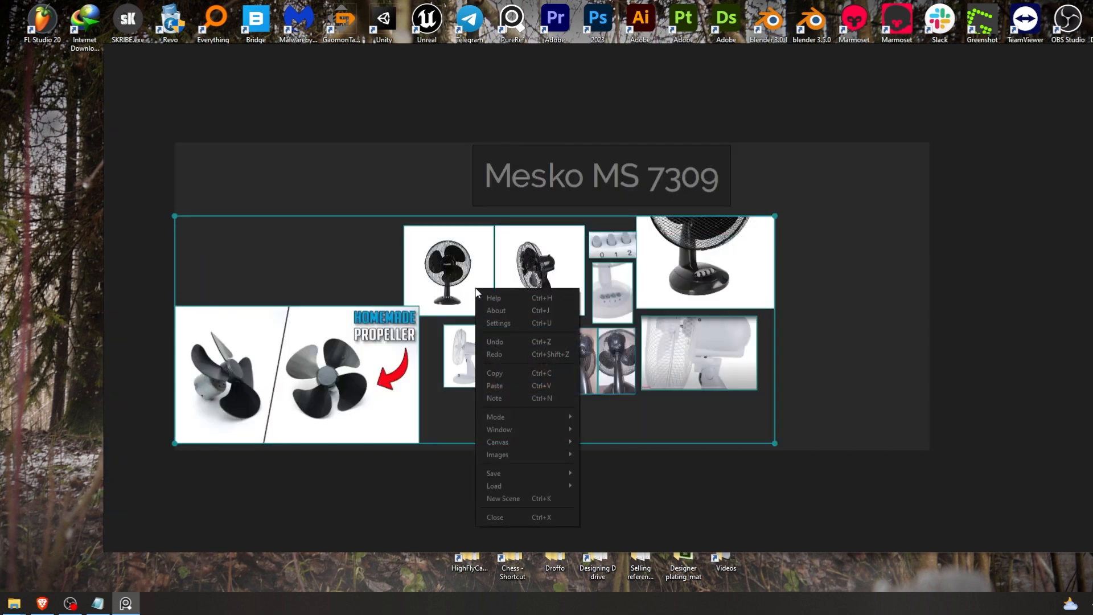
mouse_move(528, 458)
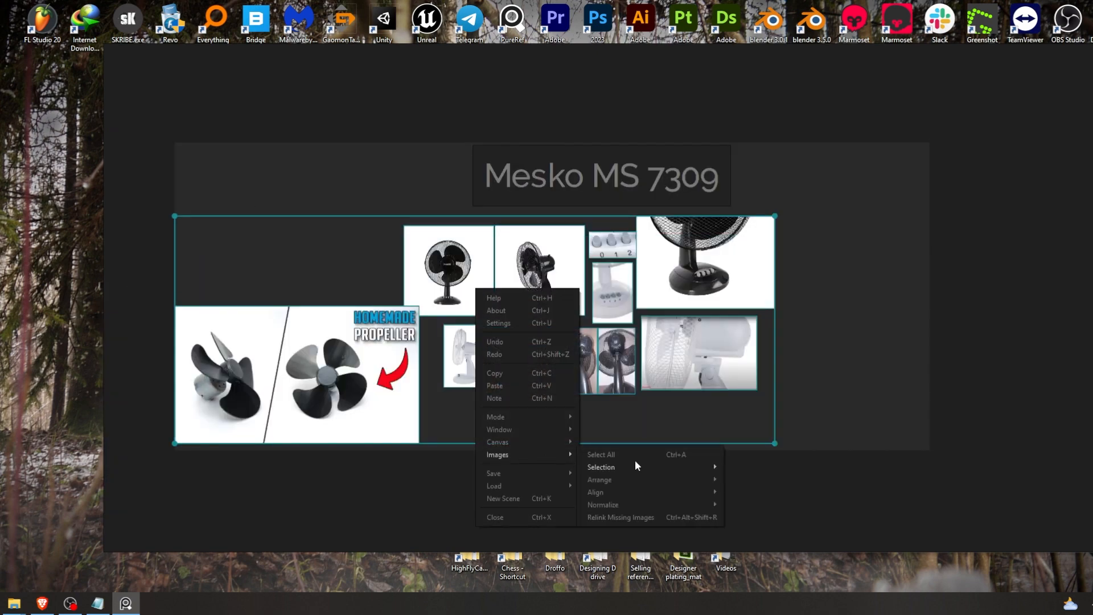
mouse_move(633, 480)
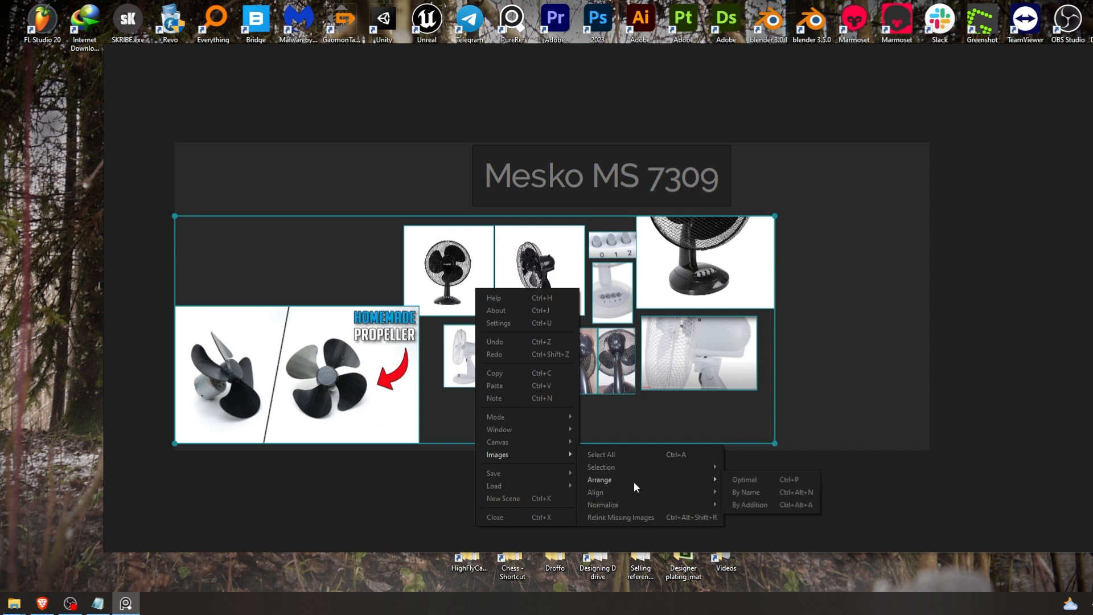
click(756, 480)
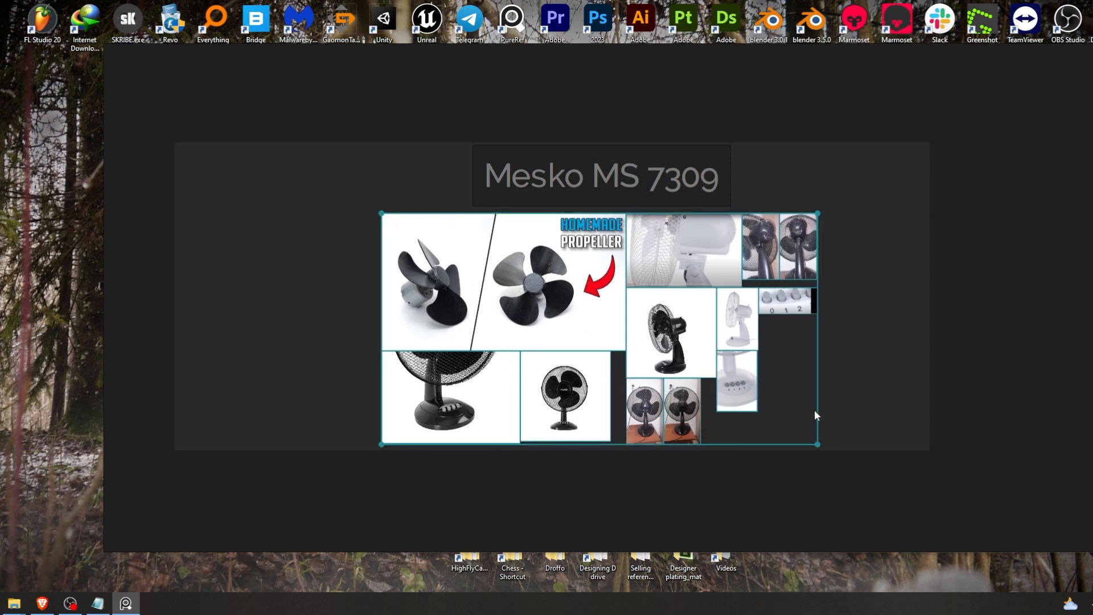
Step: Review the image Normalize options and turn off the Always On Top mode for the reference board
right_click(518, 251)
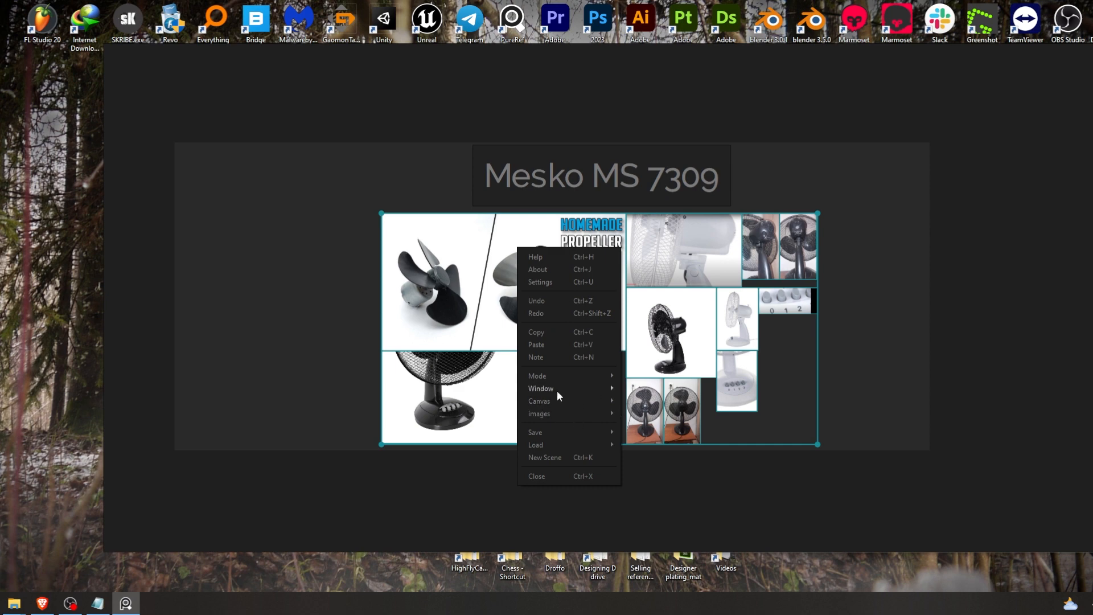
mouse_move(561, 411)
mouse_move(677, 455)
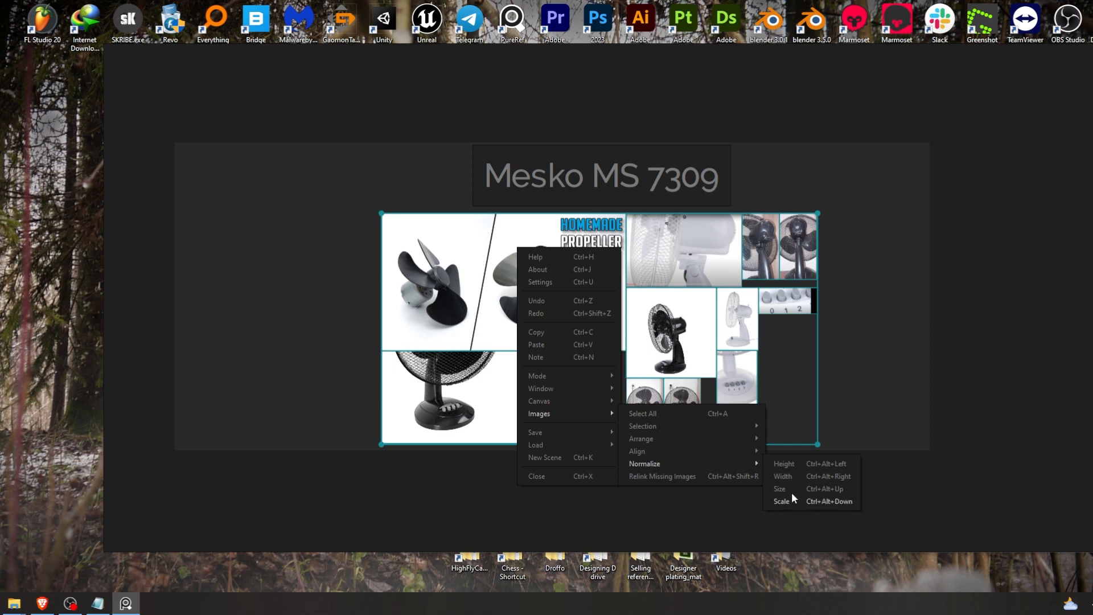
mouse_move(560, 376)
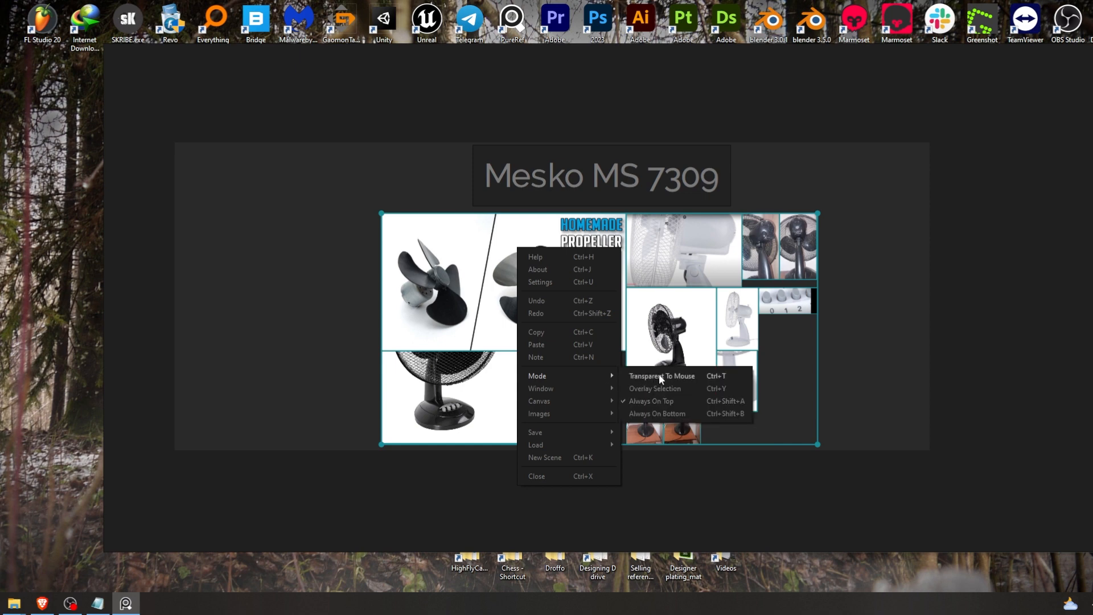
click(648, 404)
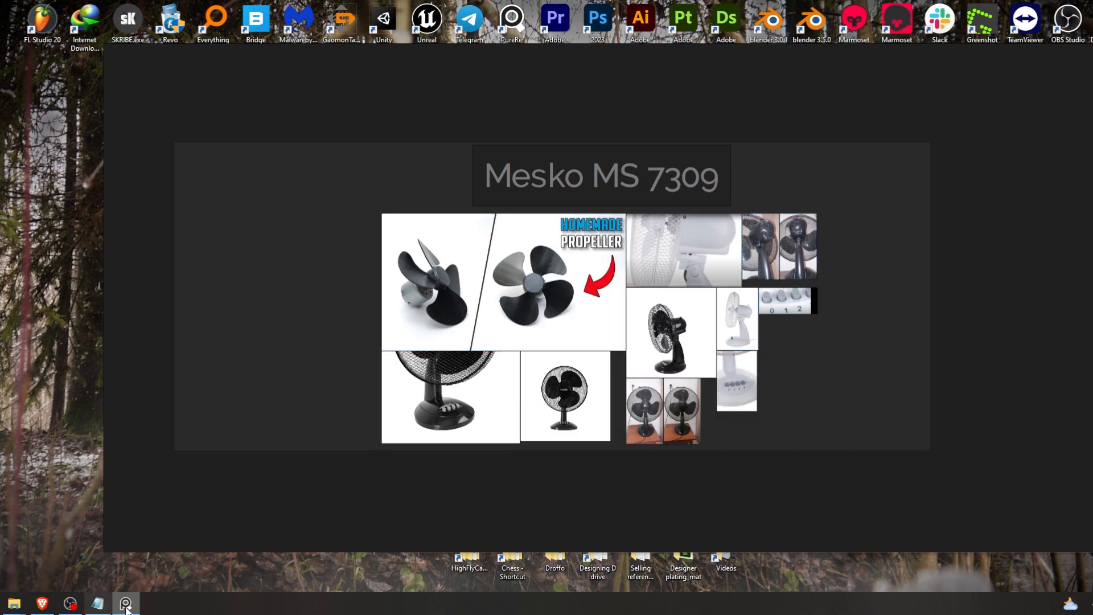
Step: Toggle the reference board's visibility, leave it minimized and close the Fan Modeling folder window
click(126, 605)
click(127, 605)
click(129, 605)
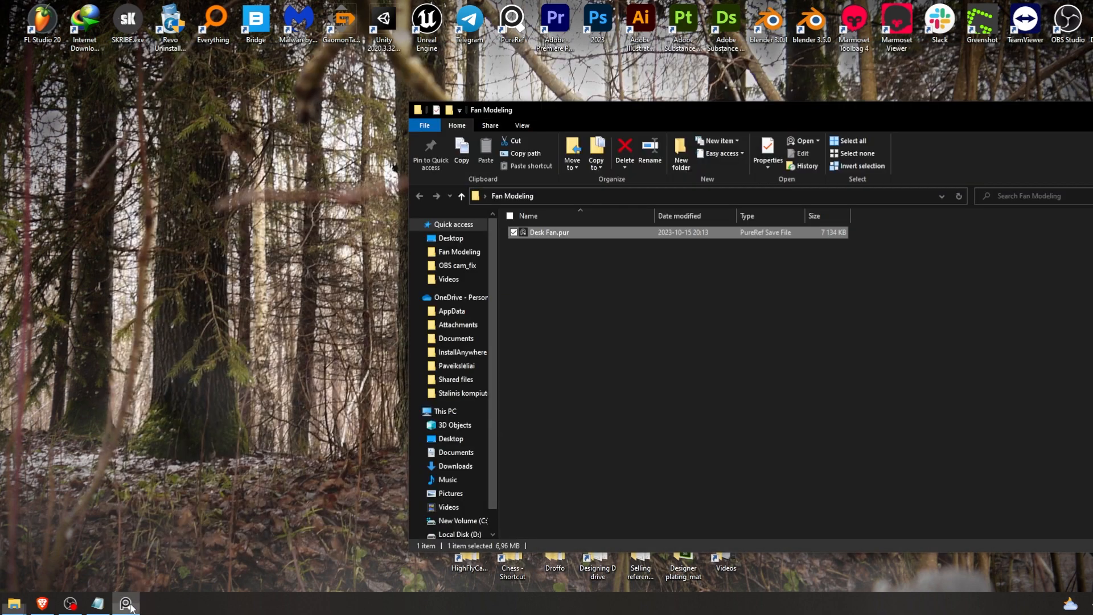
click(126, 605)
click(128, 605)
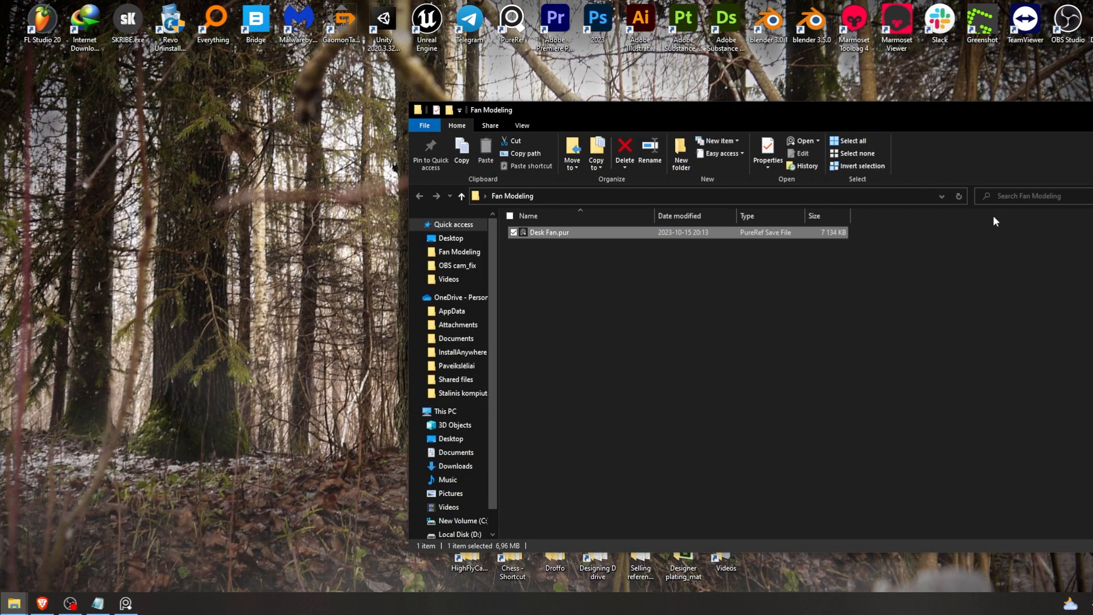
key(alt+F4)
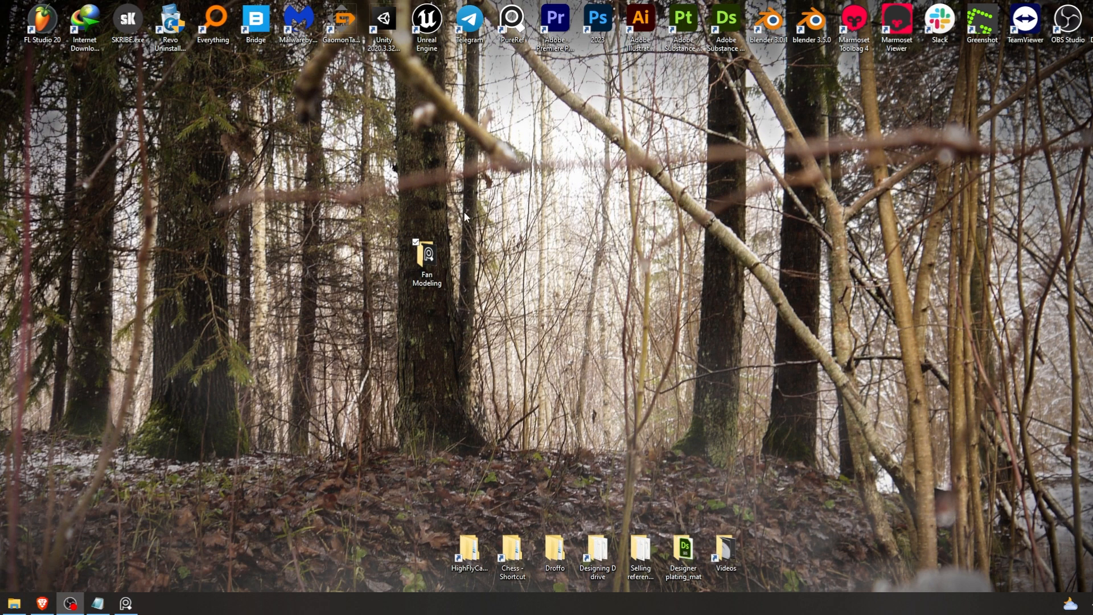
Step: Move the Fan Modeling folder to the lower row of desktop folders
drag(428, 257, 385, 567)
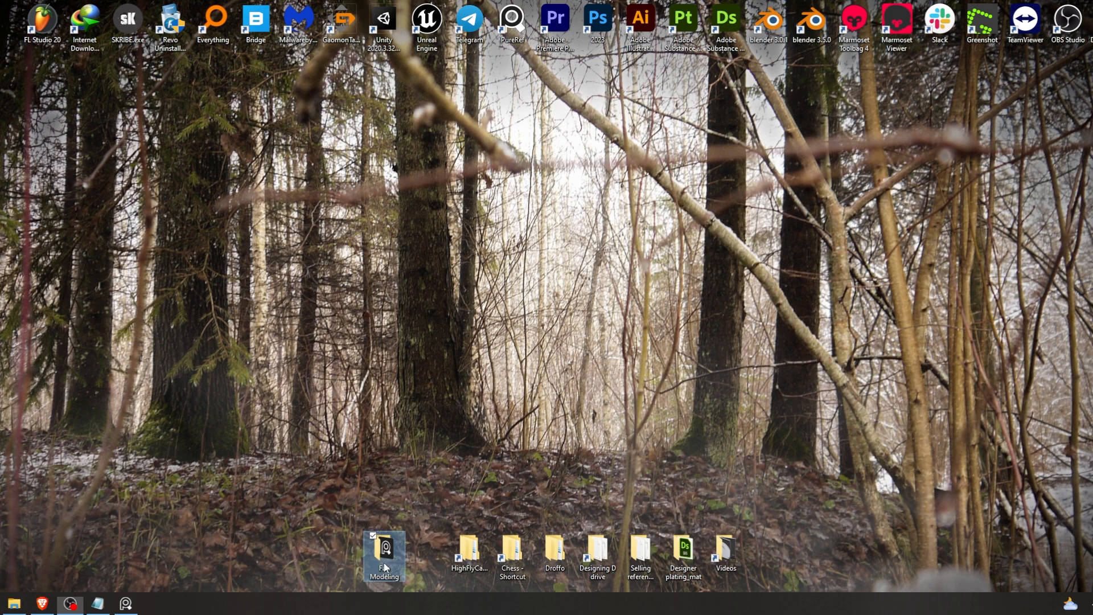
right_click(463, 280)
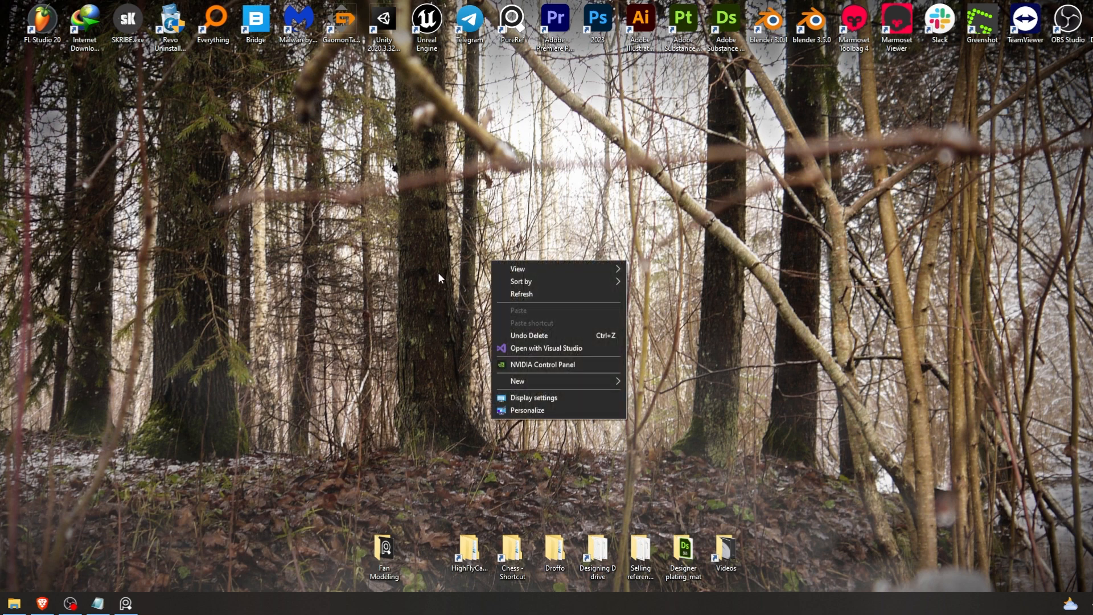
click(414, 294)
Step: Place the Fan Modeling folder in the open middle area of the desktop, open it and reposition its window
drag(385, 549, 463, 270)
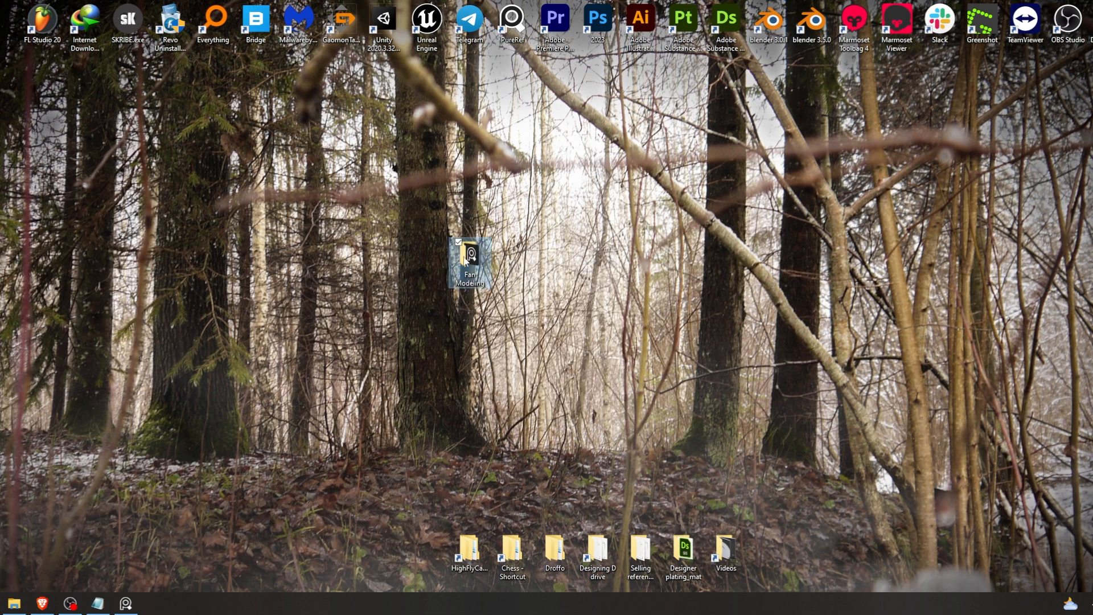
double_click(467, 264)
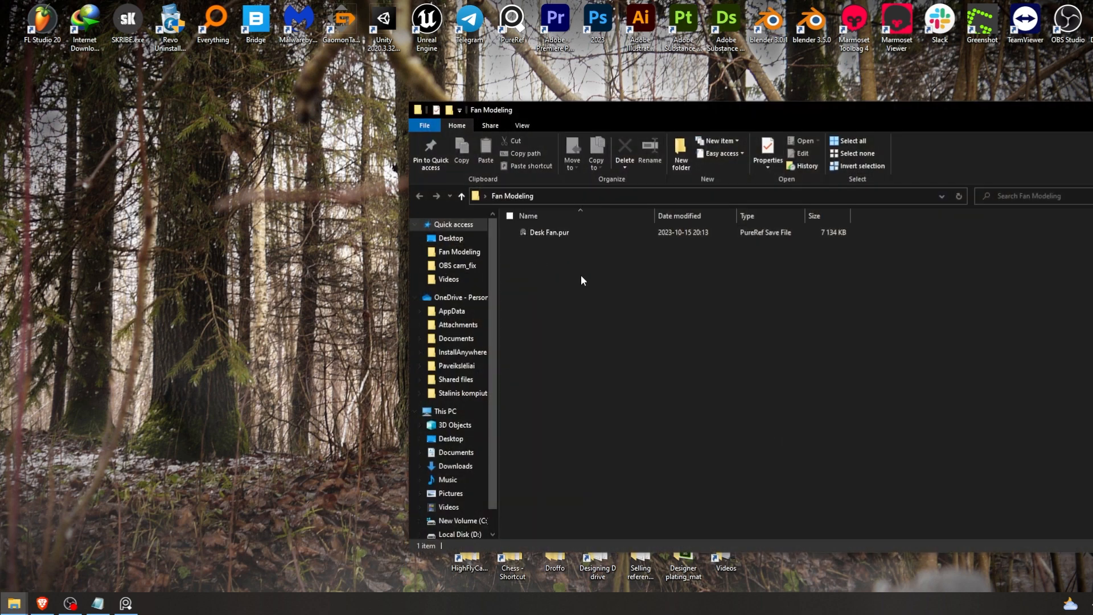
drag(557, 116, 506, 100)
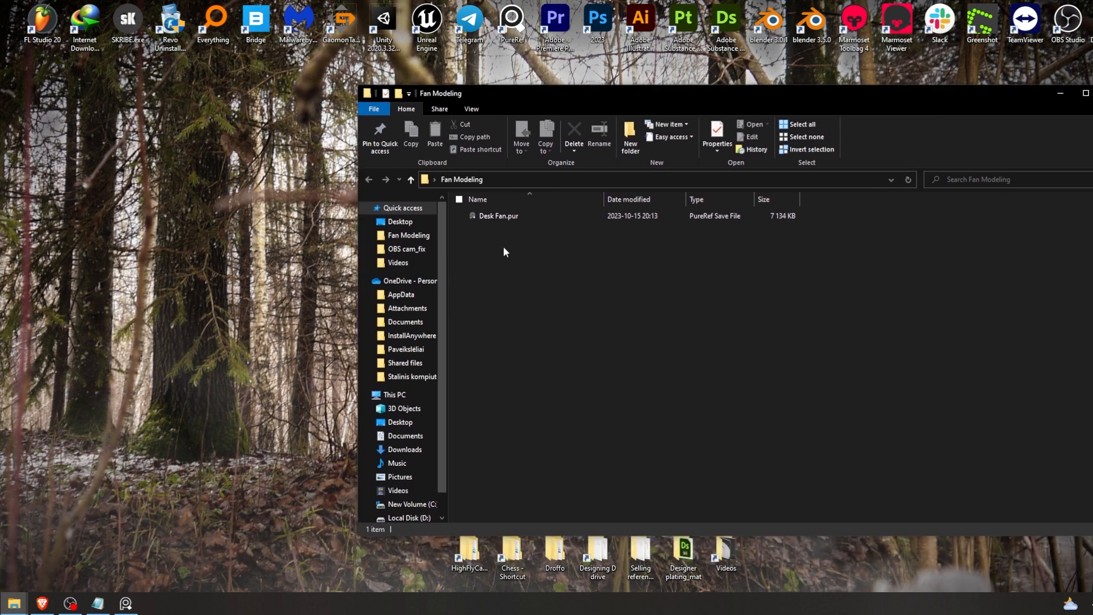
Step: Create a new folder named Saves inside the Fan Modeling folder, alongside the Desk Fan.pur file
click(499, 216)
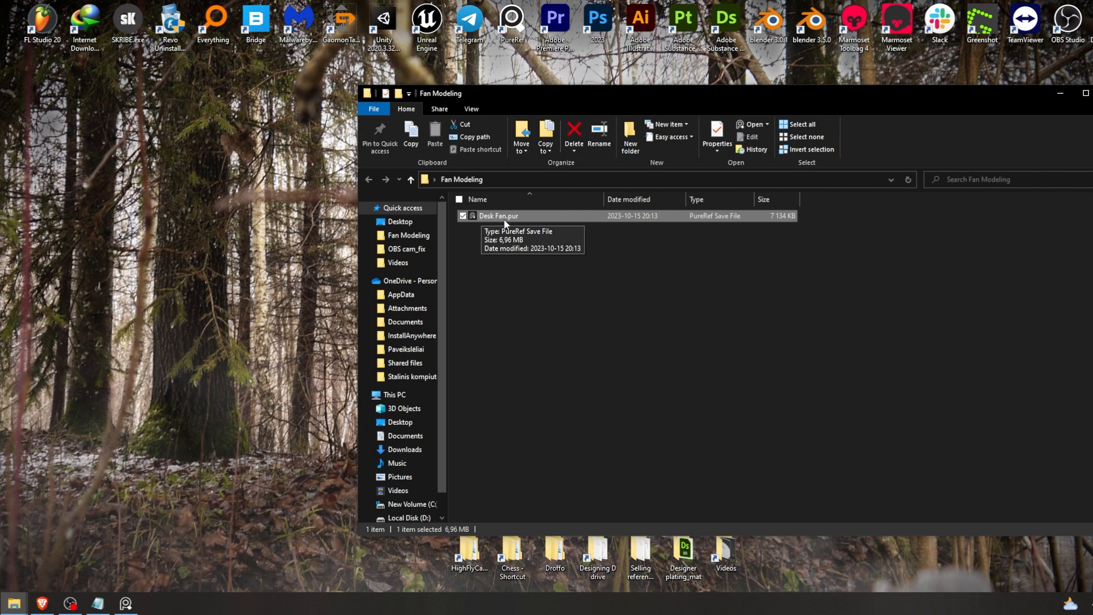
click(516, 254)
key(ctrl+shift+n)
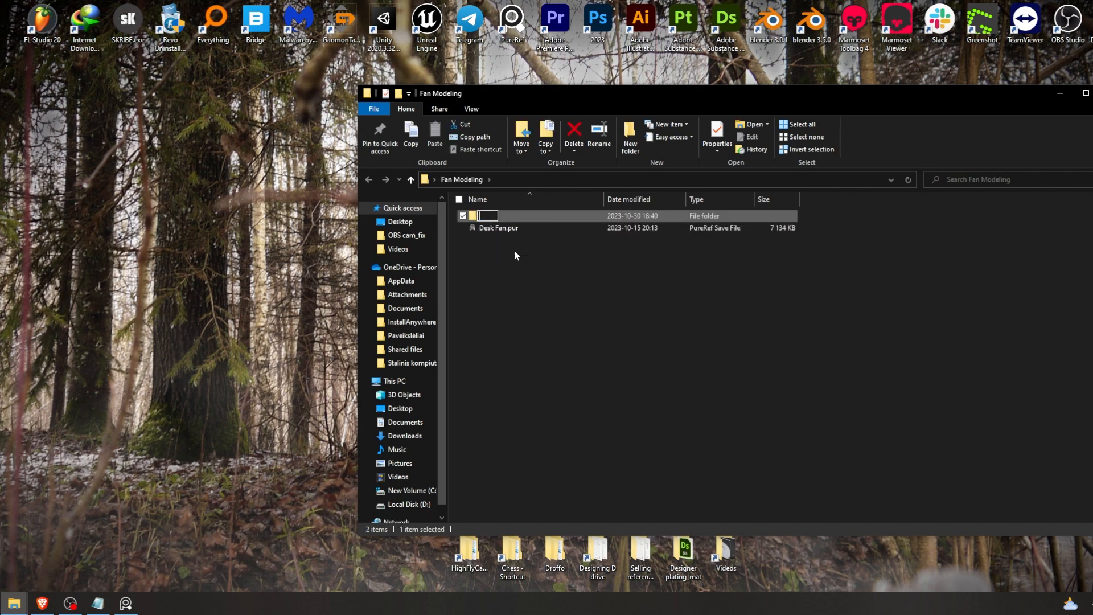
text(Saves)
key(Return)
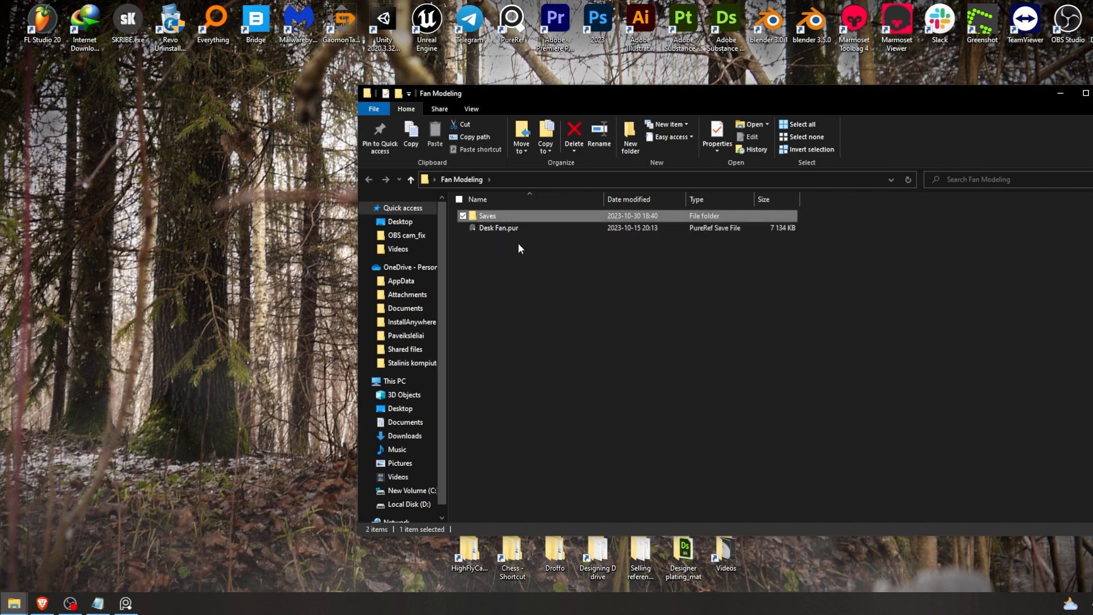
Step: Look inside the Saves folder, return to the Fan Modeling folder and minimize its window after moving it slightly higher
double_click(514, 218)
key(alt+Left)
drag(700, 86, 700, 68)
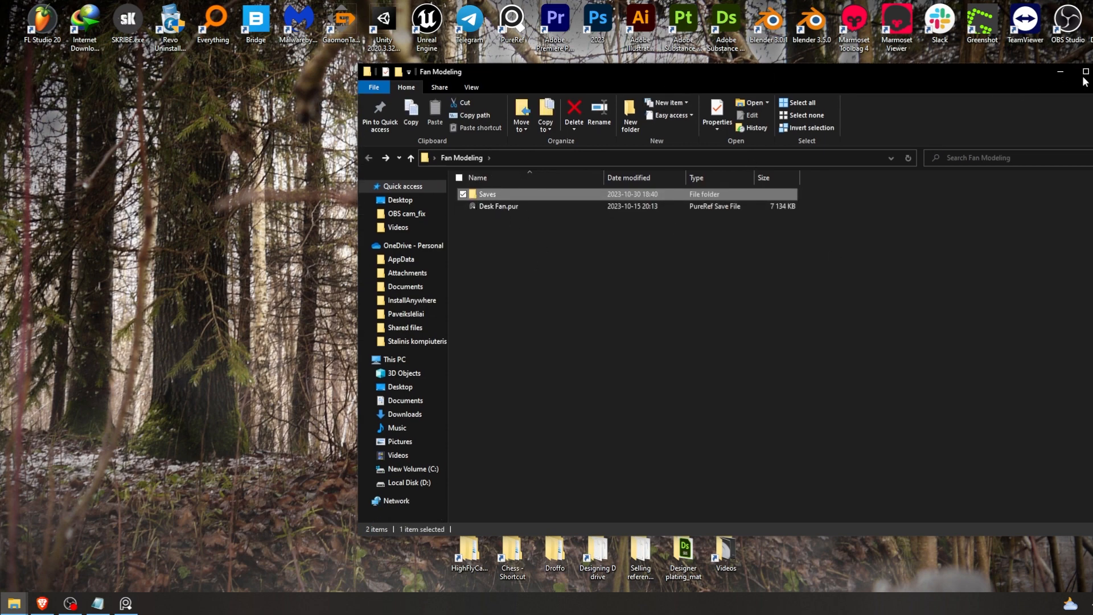
click(1060, 71)
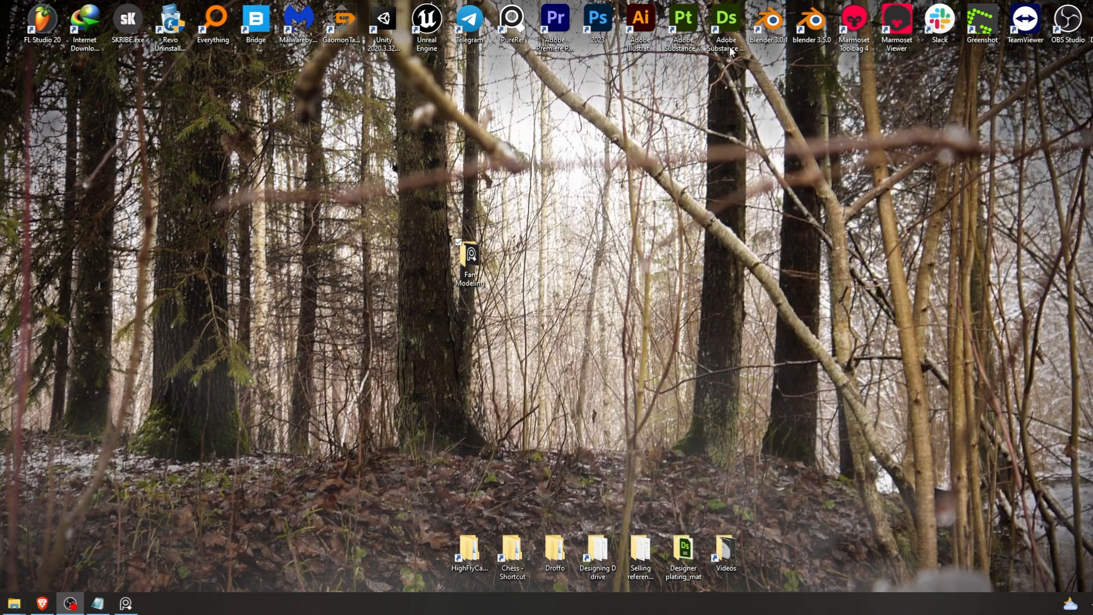
Step: Launch Blender 3.5.0 from the desktop, dismiss the splash screen and leave the scene empty
double_click(811, 22)
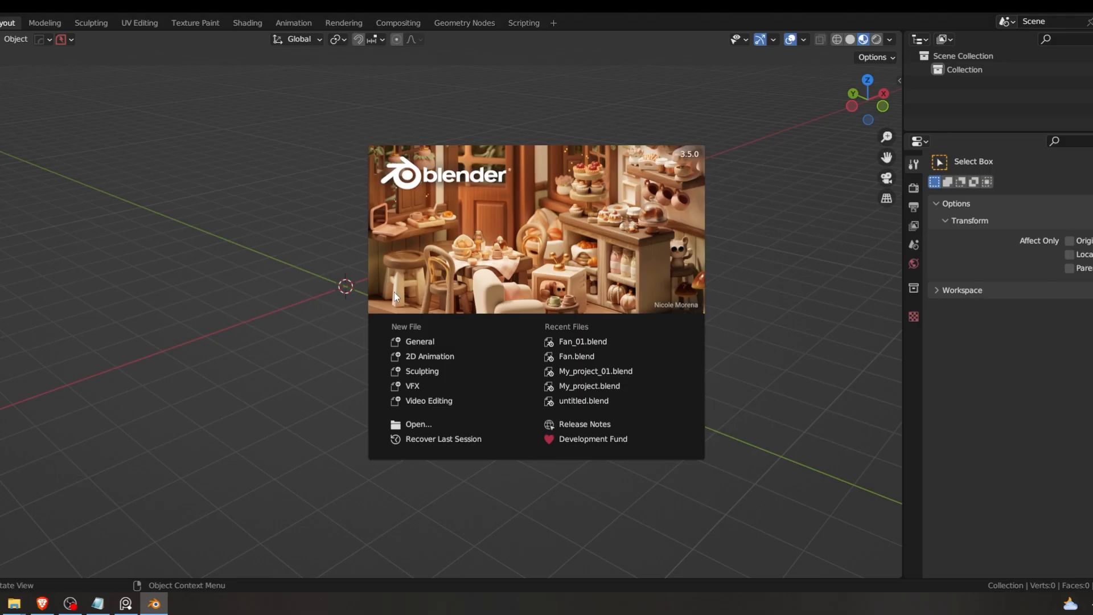
drag(452, 31, 483, 2)
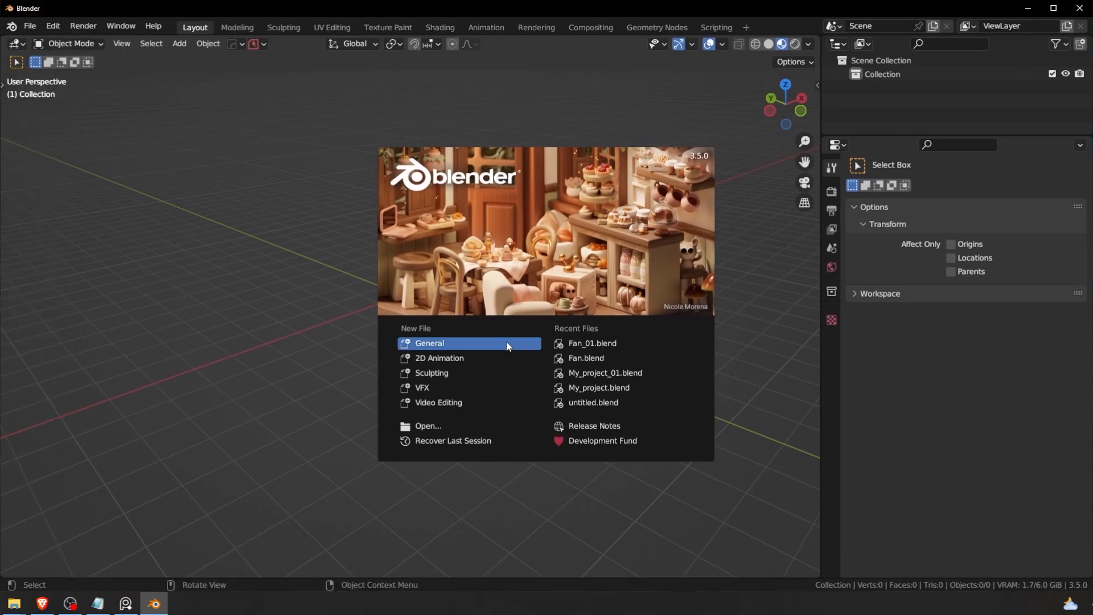
click(398, 294)
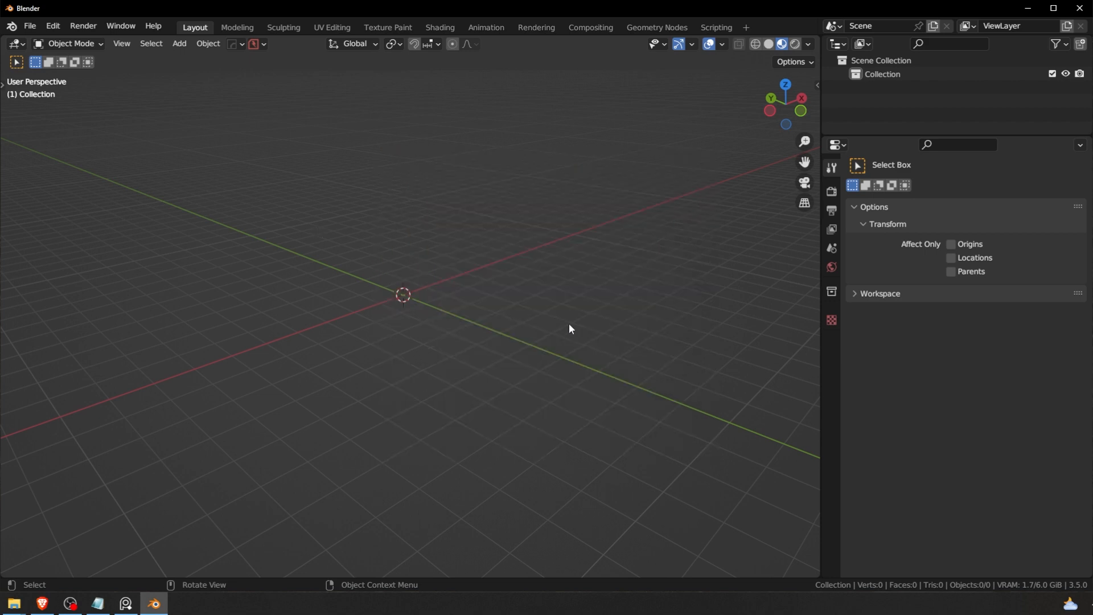
scroll(405, 309, up, 3)
shift+middle_drag(405, 309, 430, 309)
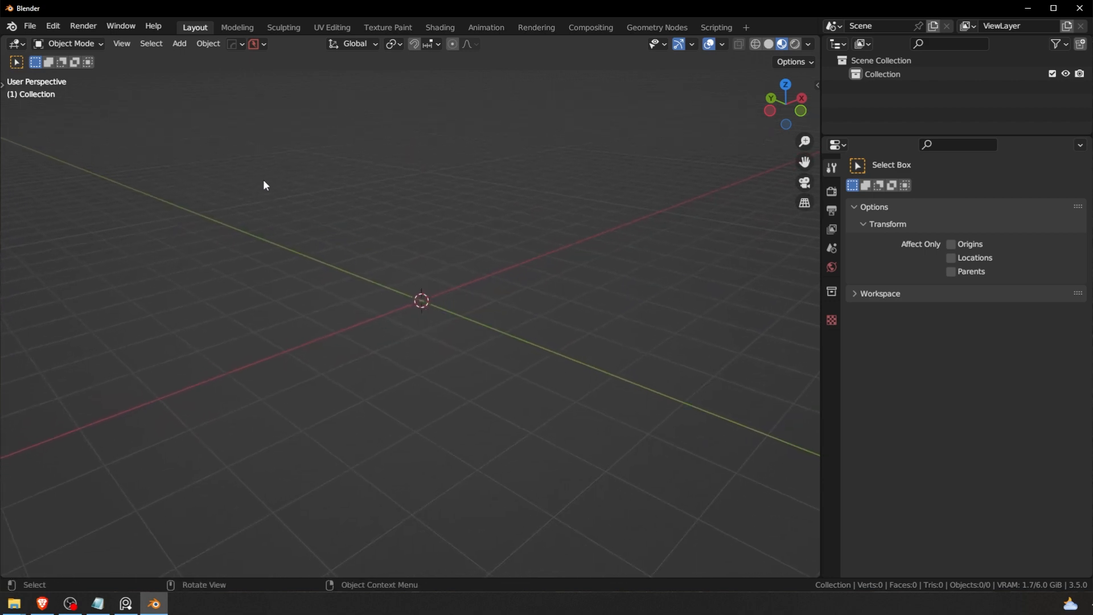
Step: Save the empty scene as Fan.blend in the Saves folder inside Fan Modeling on the desktop
click(256, 44)
click(29, 26)
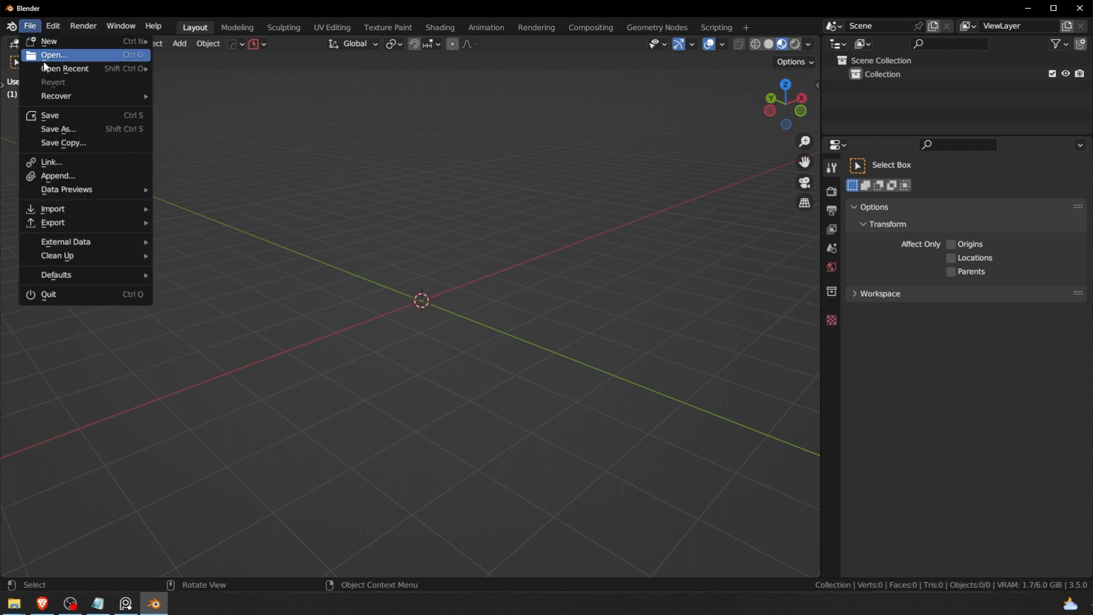
click(67, 129)
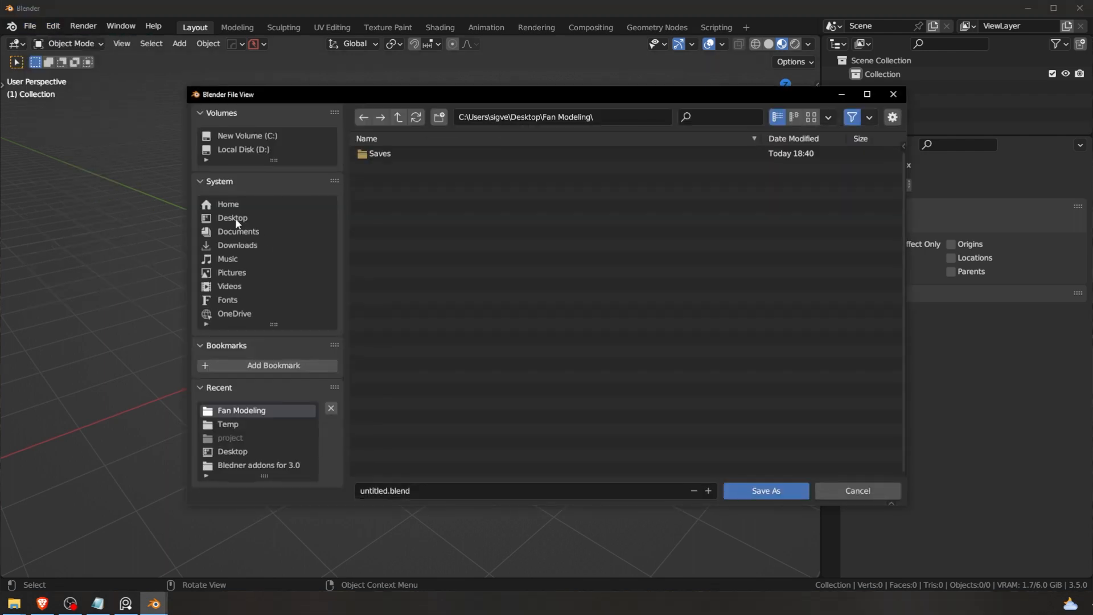
click(235, 218)
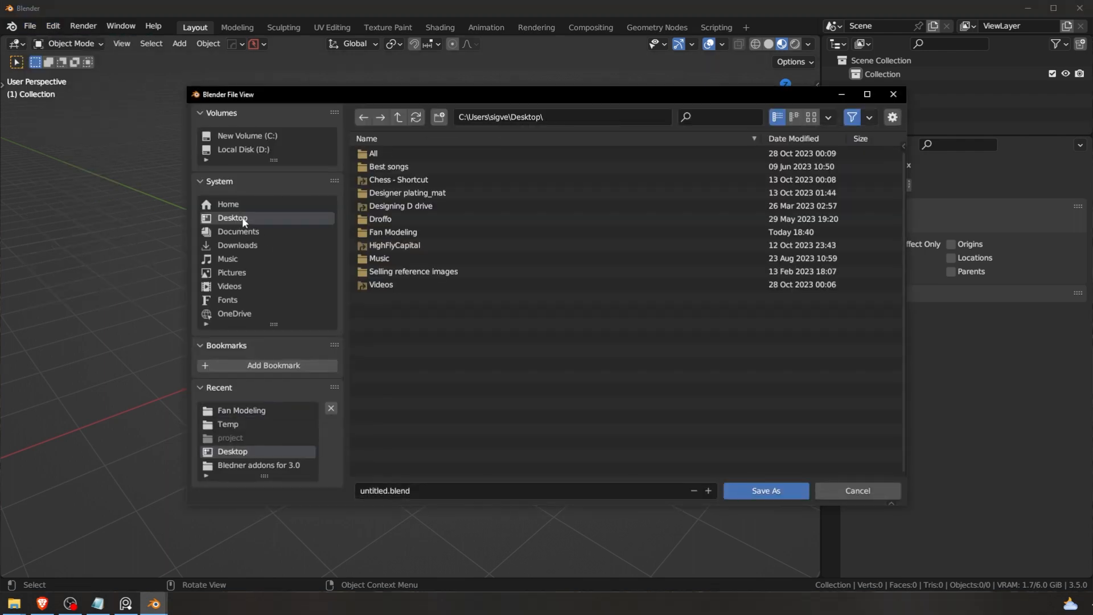
double_click(424, 231)
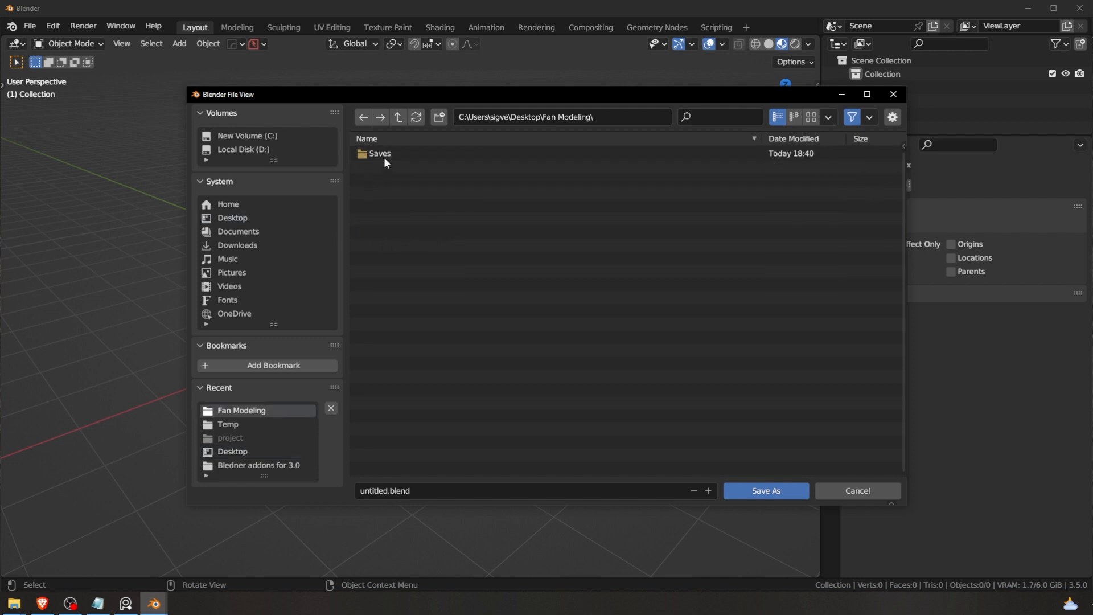
double_click(378, 153)
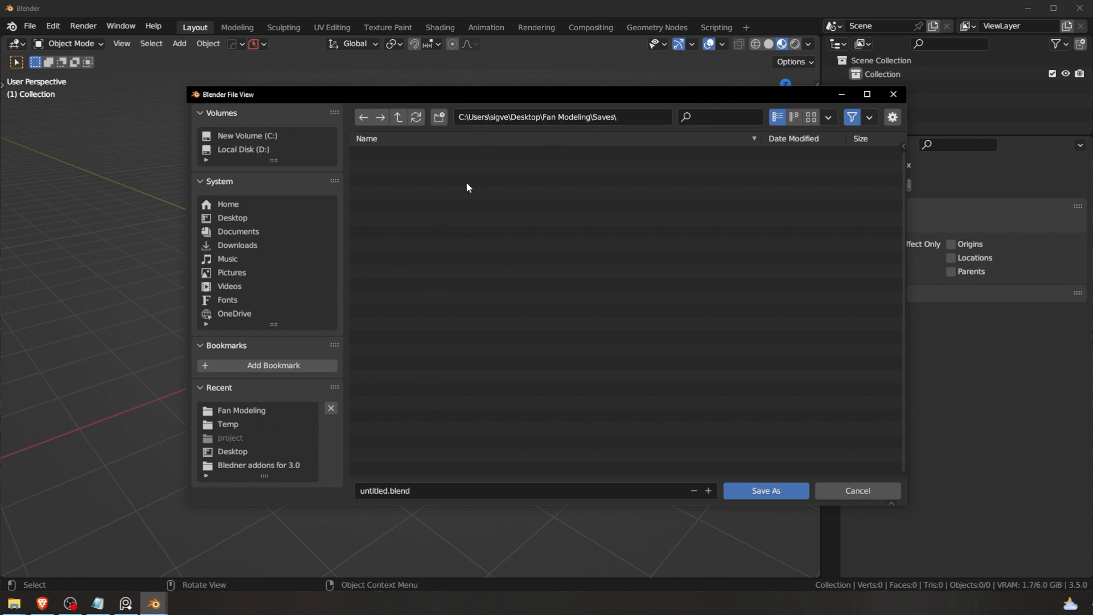
double_click(396, 489)
text(Fan)
click(514, 235)
click(757, 493)
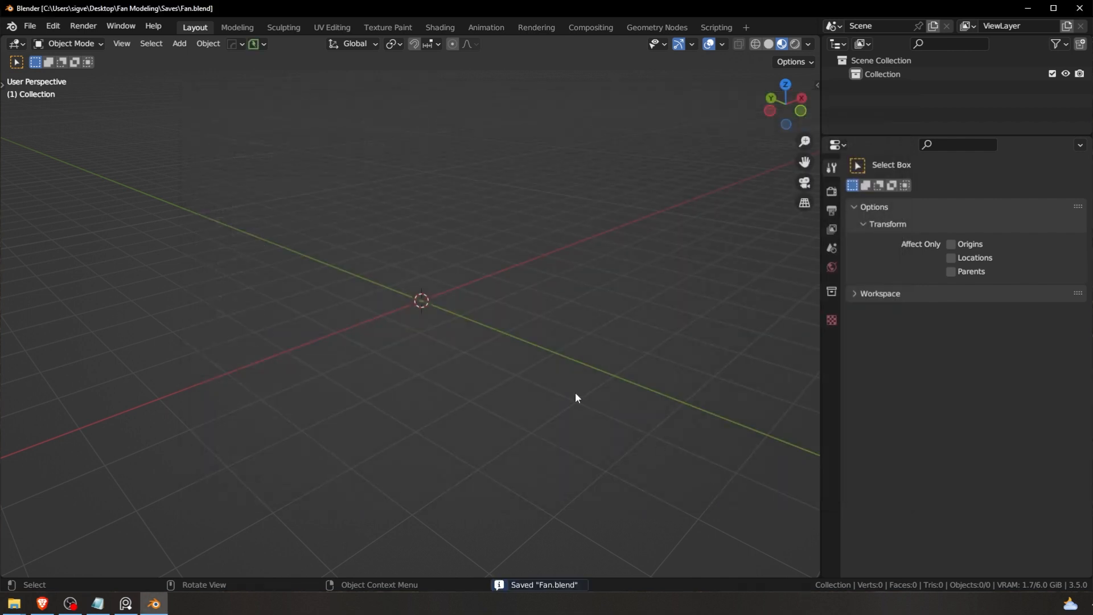
Step: Add a quad sphere at the scene's centre, look at the PowerSave options and delete the sphere again
click(261, 43)
key(shift+a)
mouse_move(438, 277)
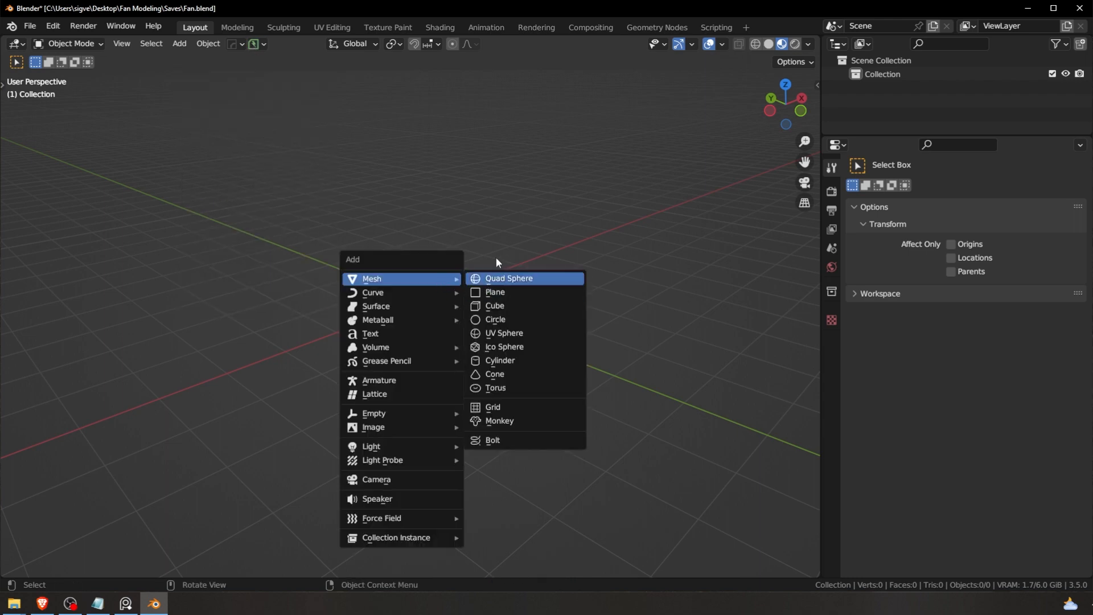
click(509, 278)
click(255, 44)
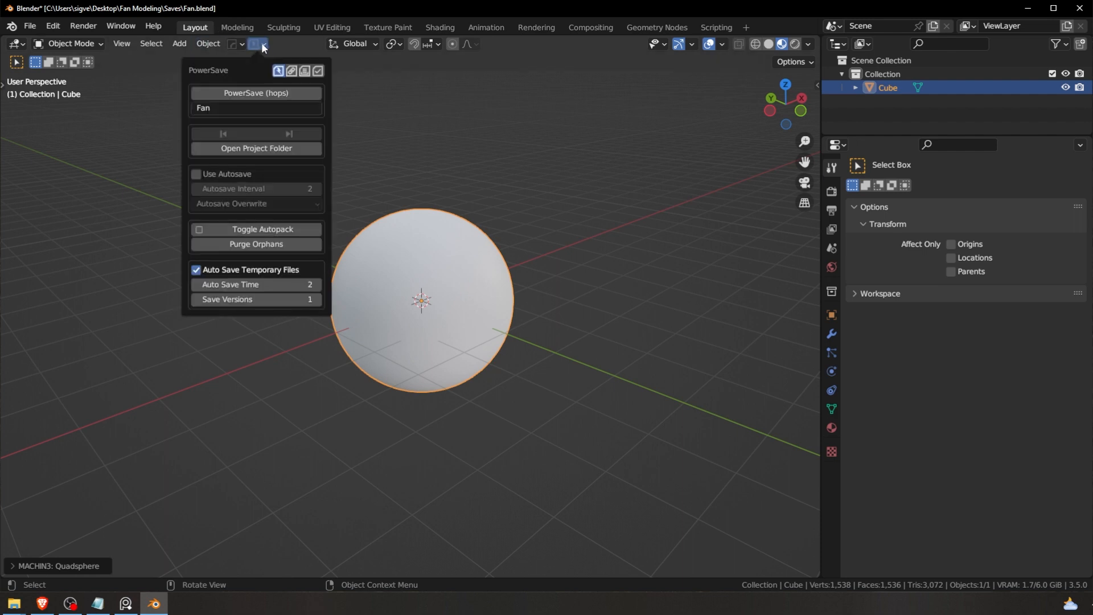
click(261, 43)
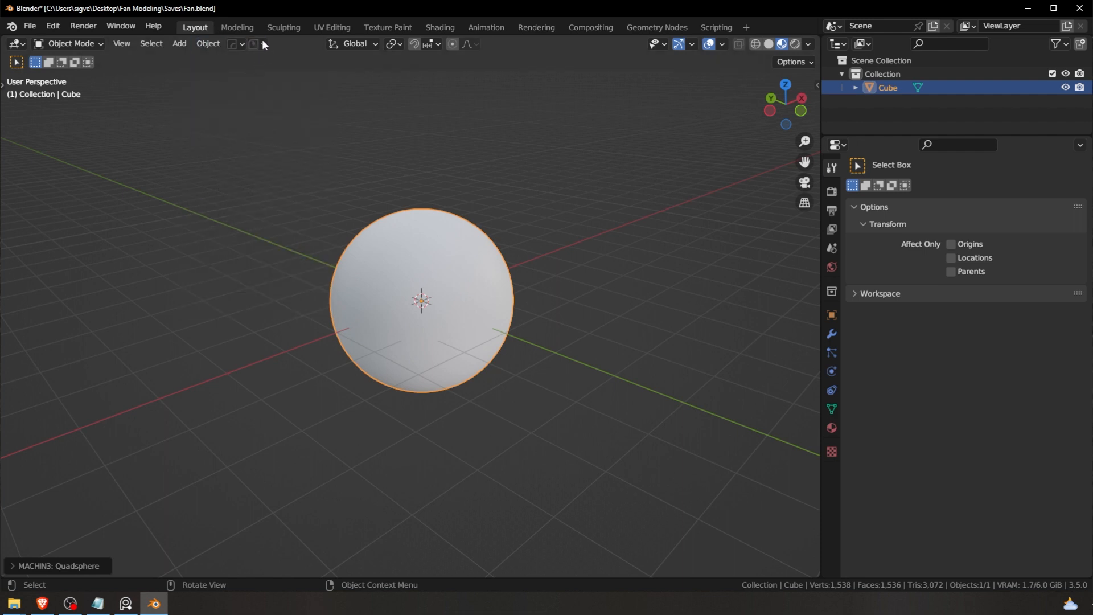
click(498, 233)
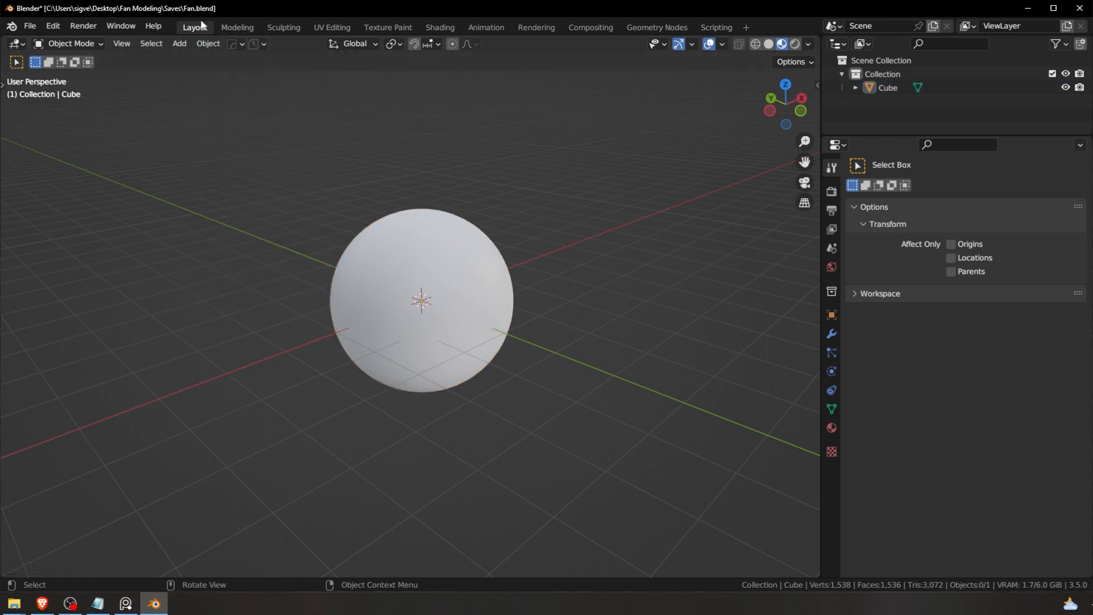
click(398, 228)
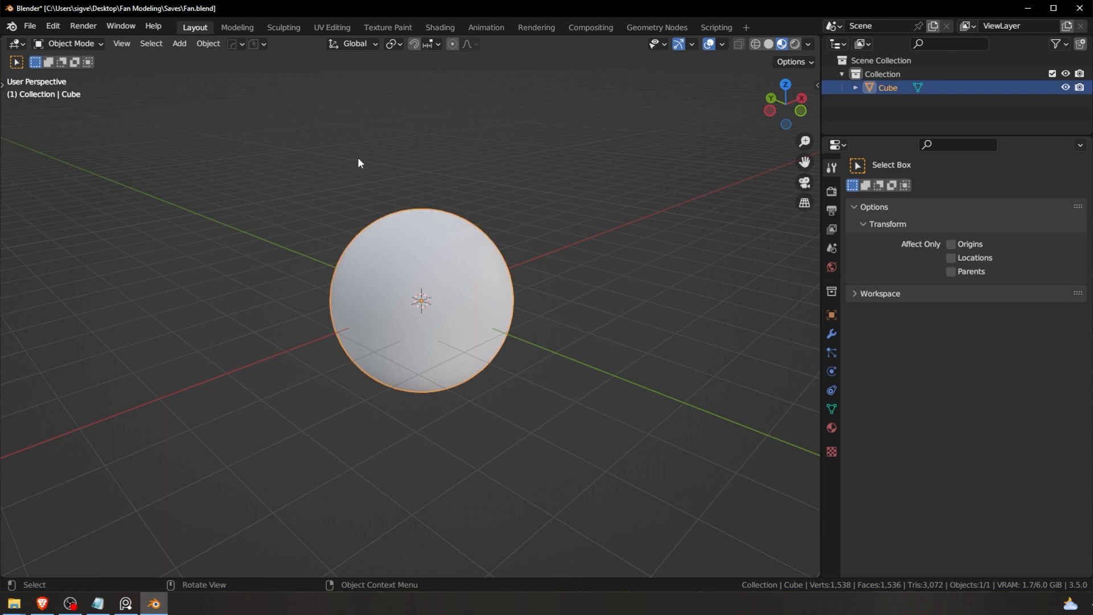
key(Delete)
Step: Enable autosave in PowerSave with the Autosave Suffix format and set Auto Save Time to 1
click(255, 44)
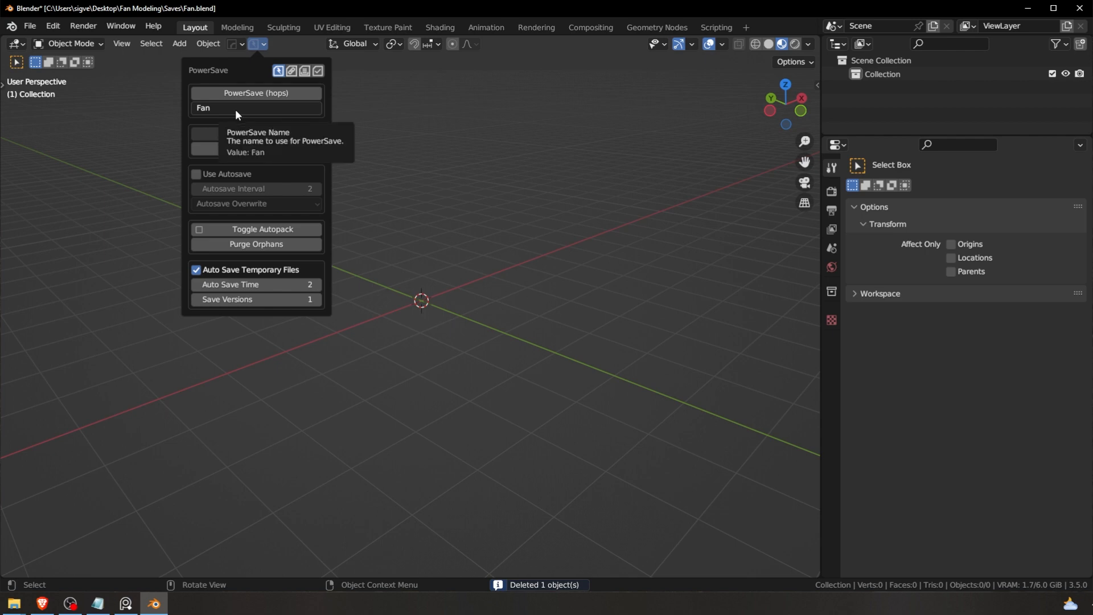
click(196, 174)
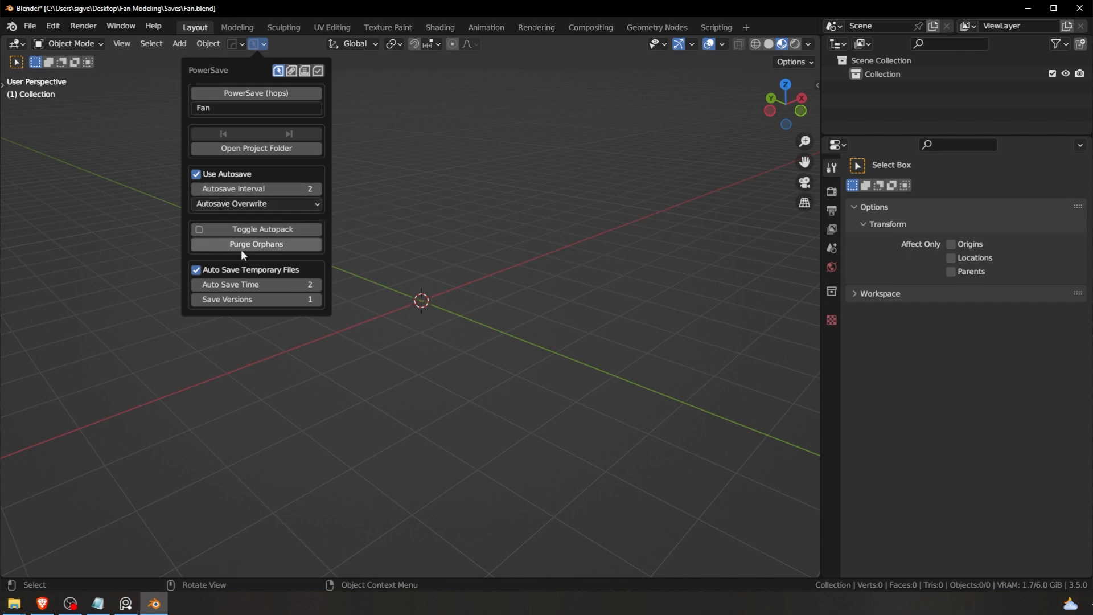
click(238, 204)
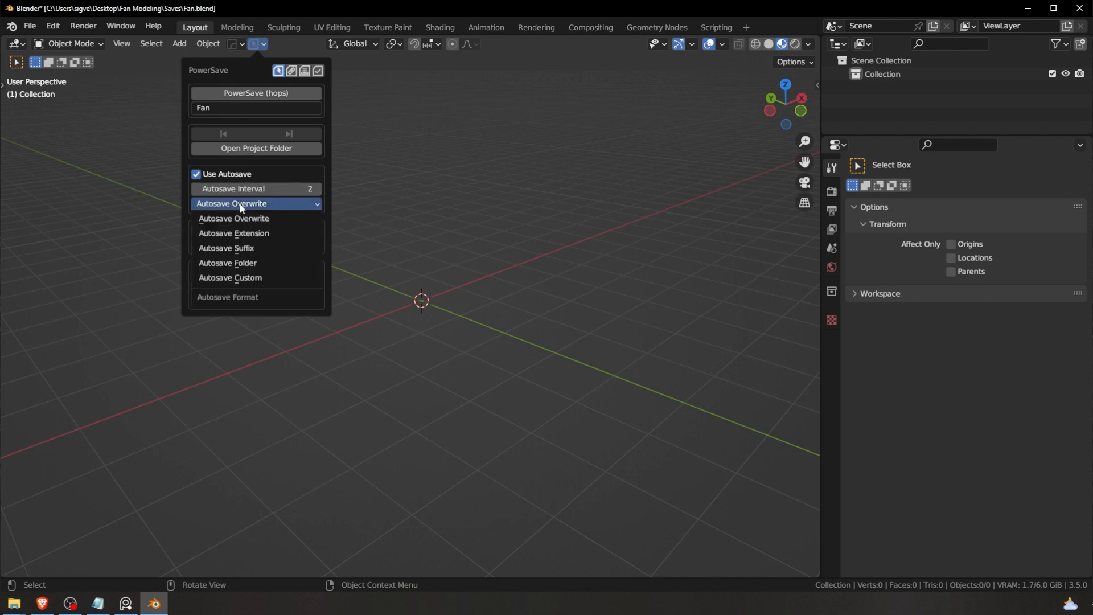
click(232, 249)
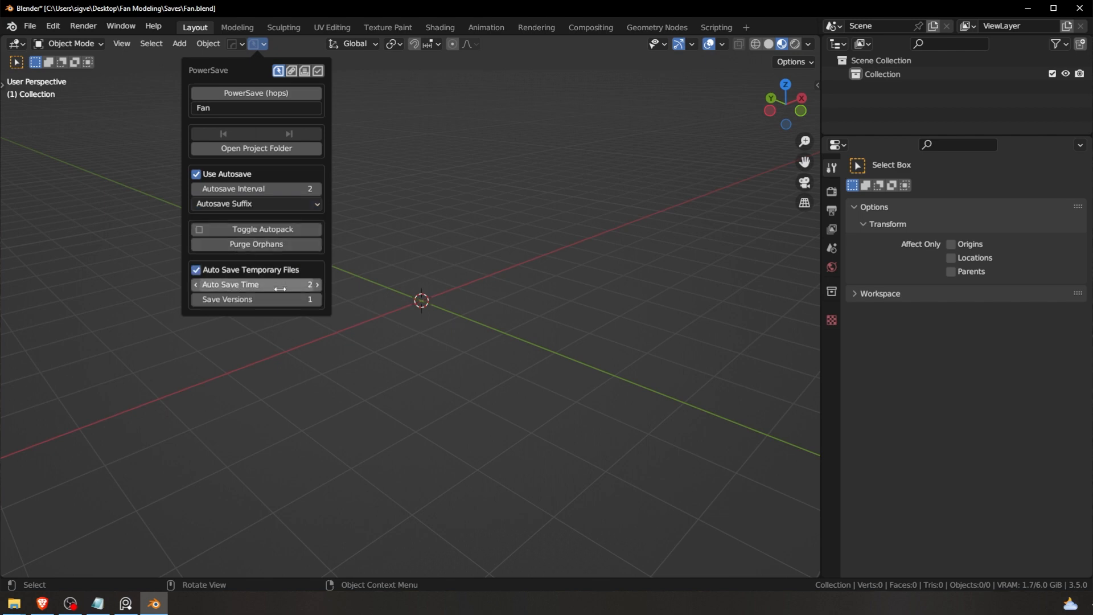
click(254, 44)
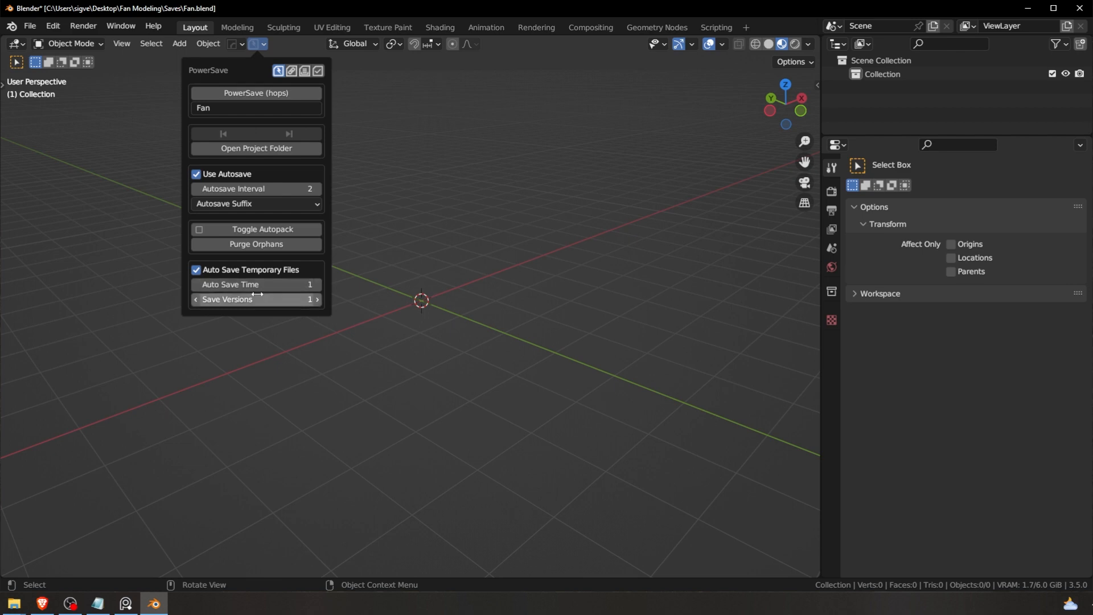
Step: Save an incremental version of Fan.blend with PowerSave and check the saved files in the Saves folder
click(265, 94)
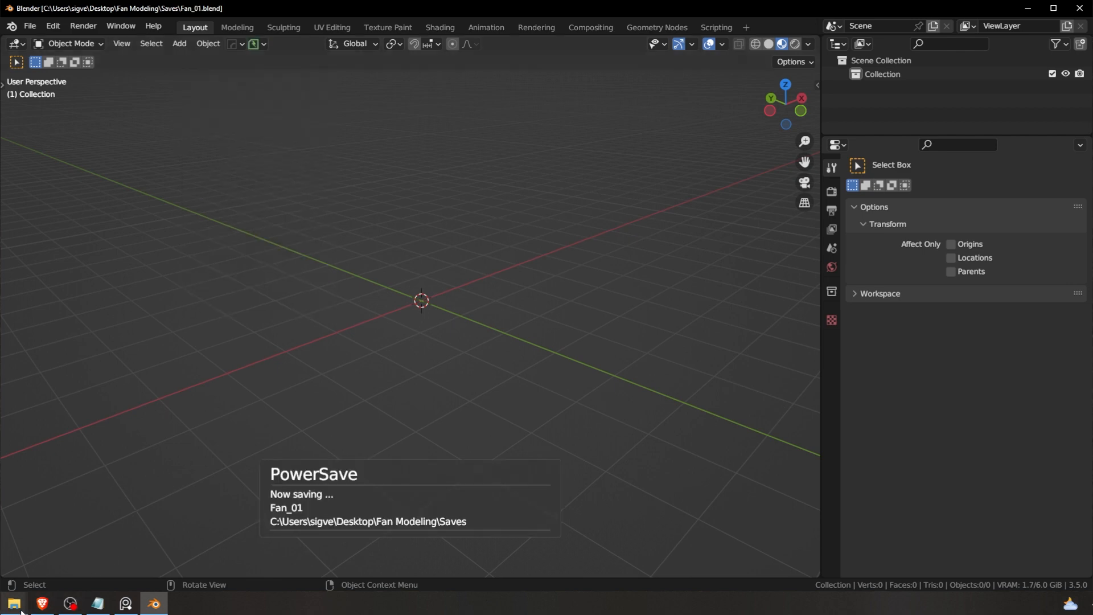
mouse_move(17, 605)
click(29, 565)
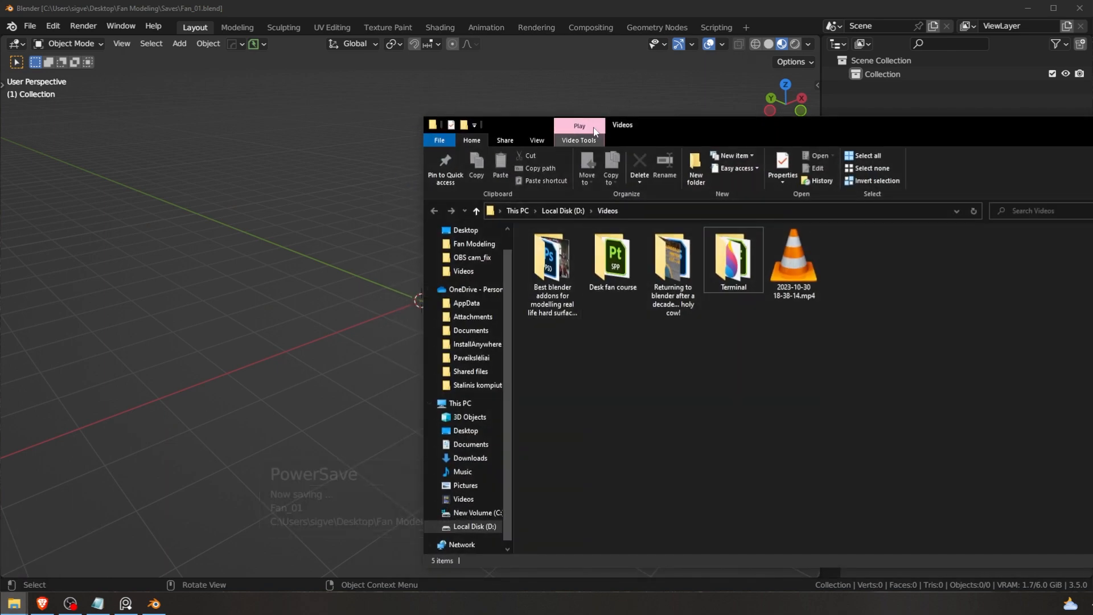
key(super+Down)
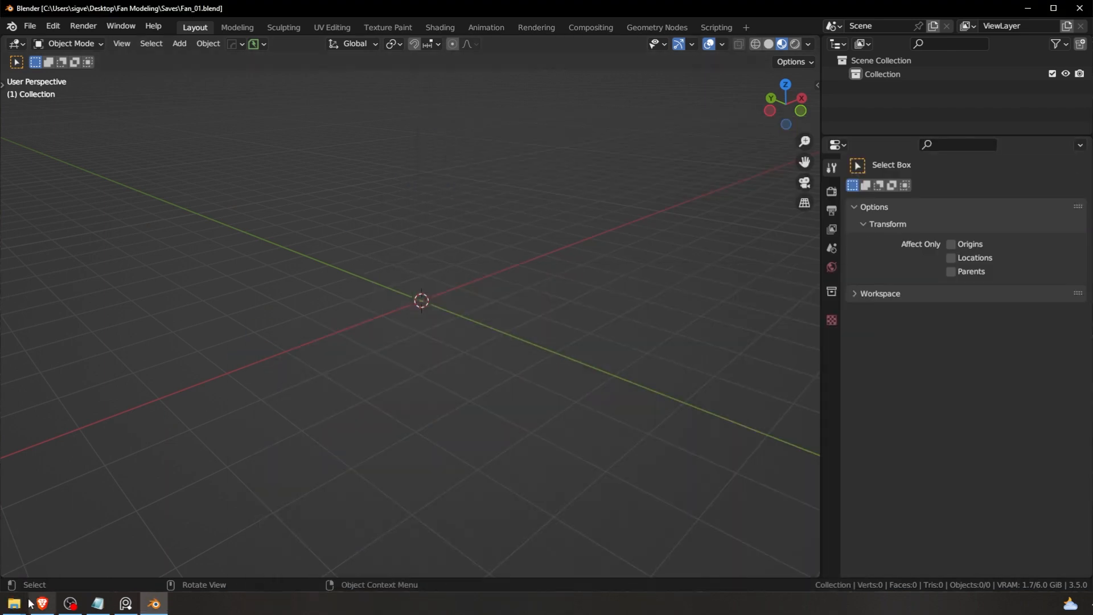
mouse_move(29, 603)
click(28, 564)
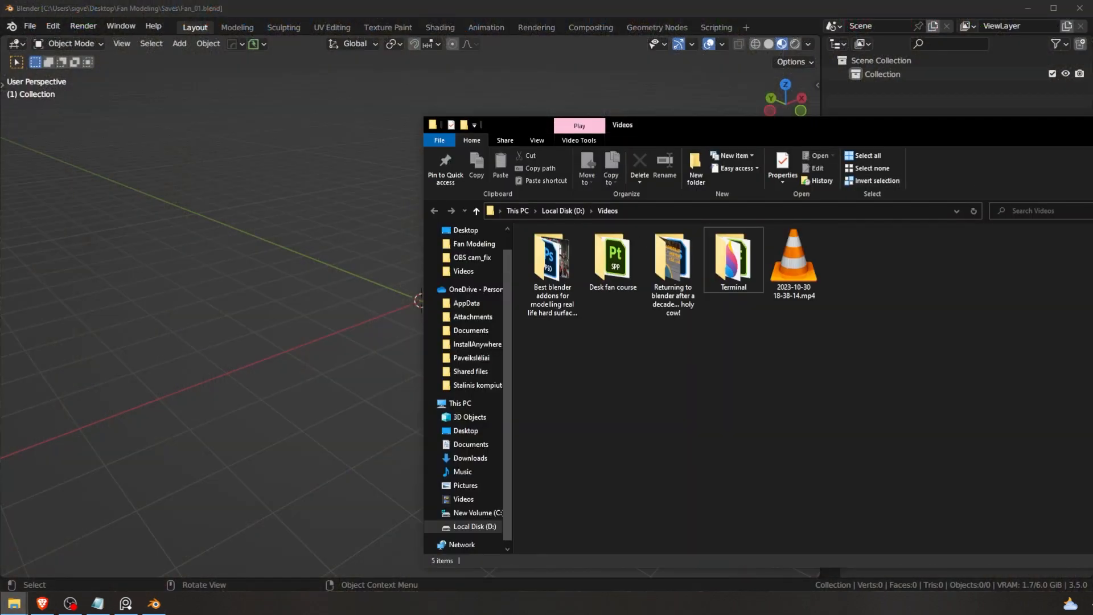
key(alt+F4)
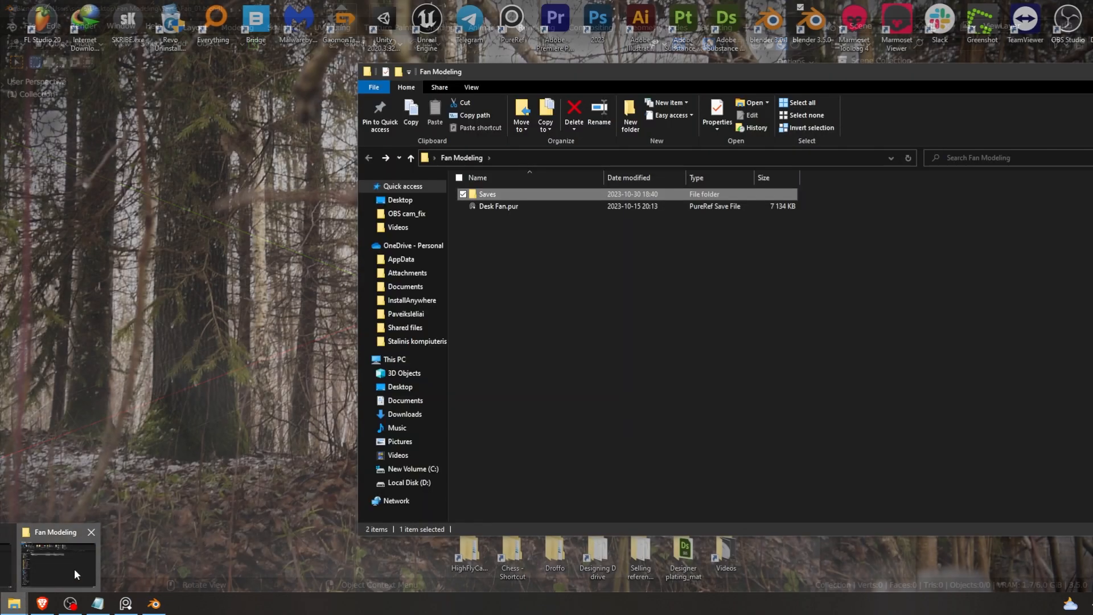
click(74, 568)
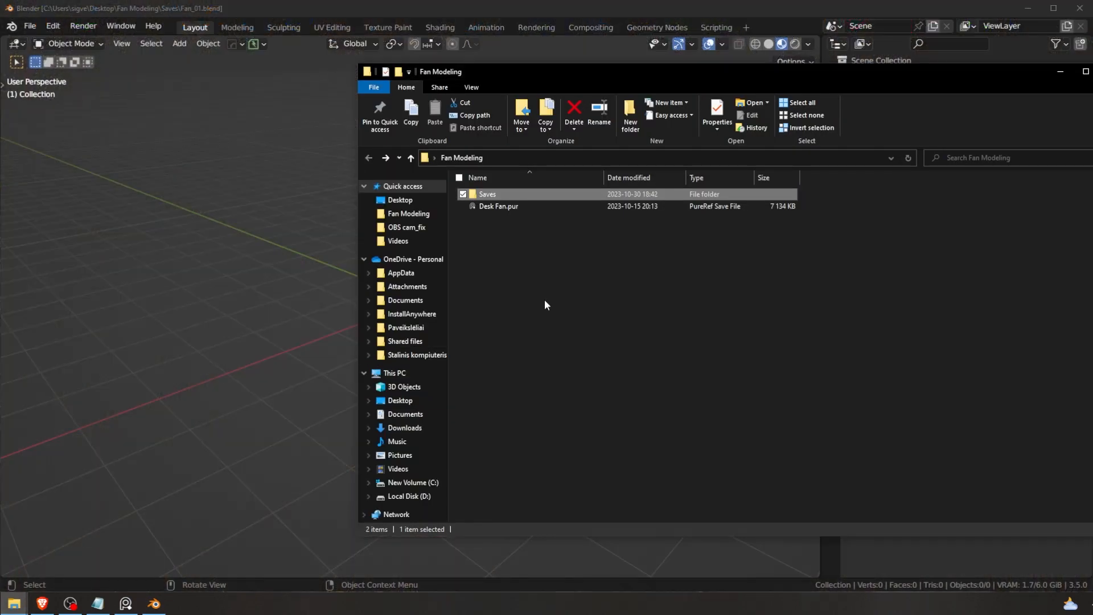
double_click(516, 195)
drag(512, 256, 524, 142)
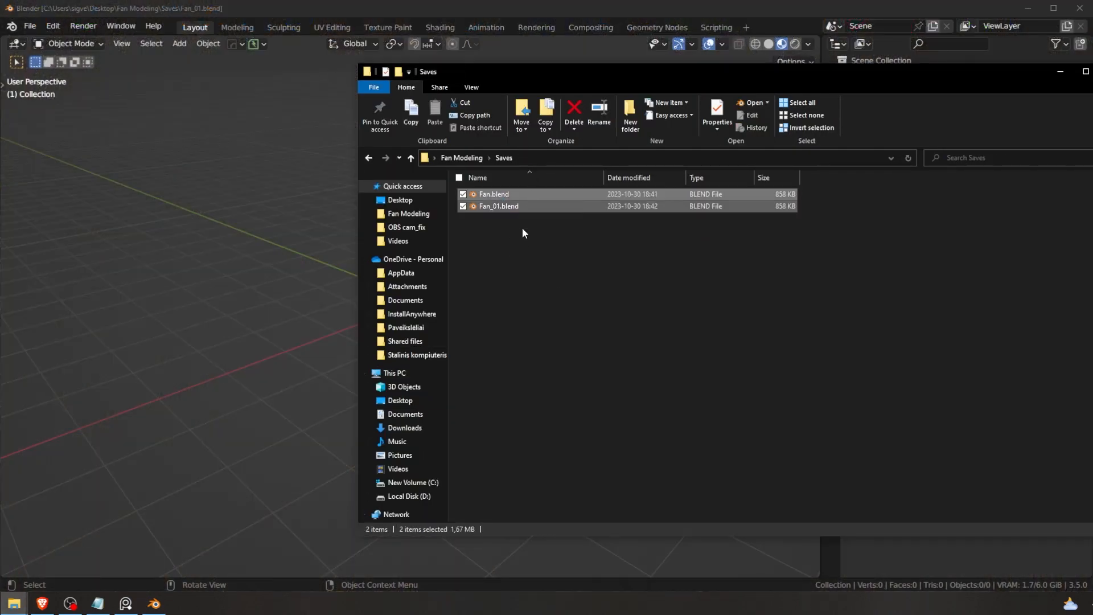
click(522, 232)
Step: Save another incremental version with PowerSave, recheck the Saves folder's files and minimize the folder window
click(258, 46)
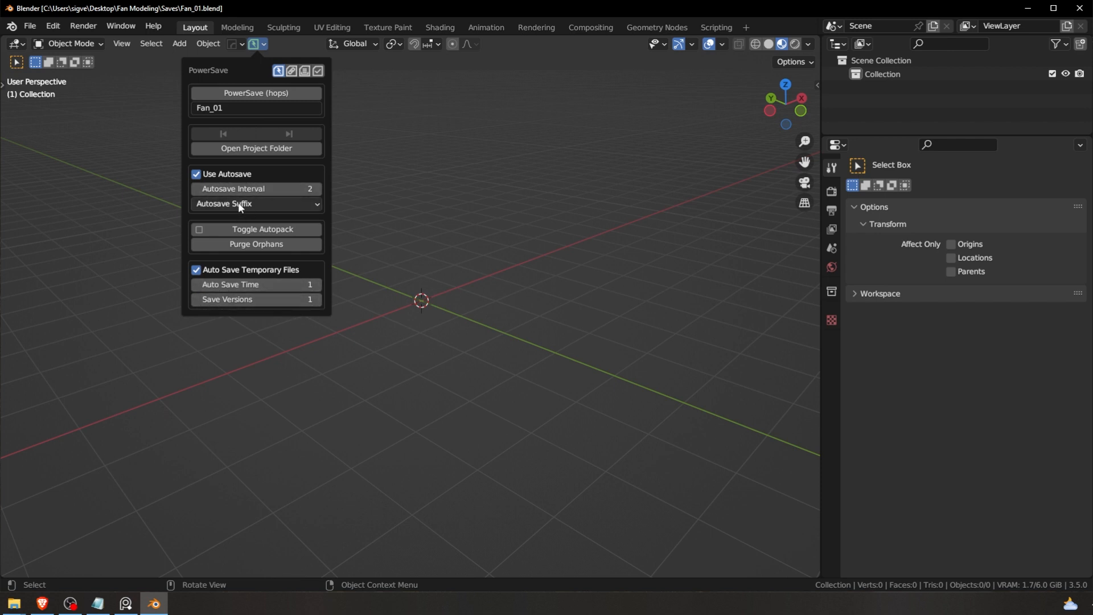
click(253, 44)
click(264, 94)
click(14, 603)
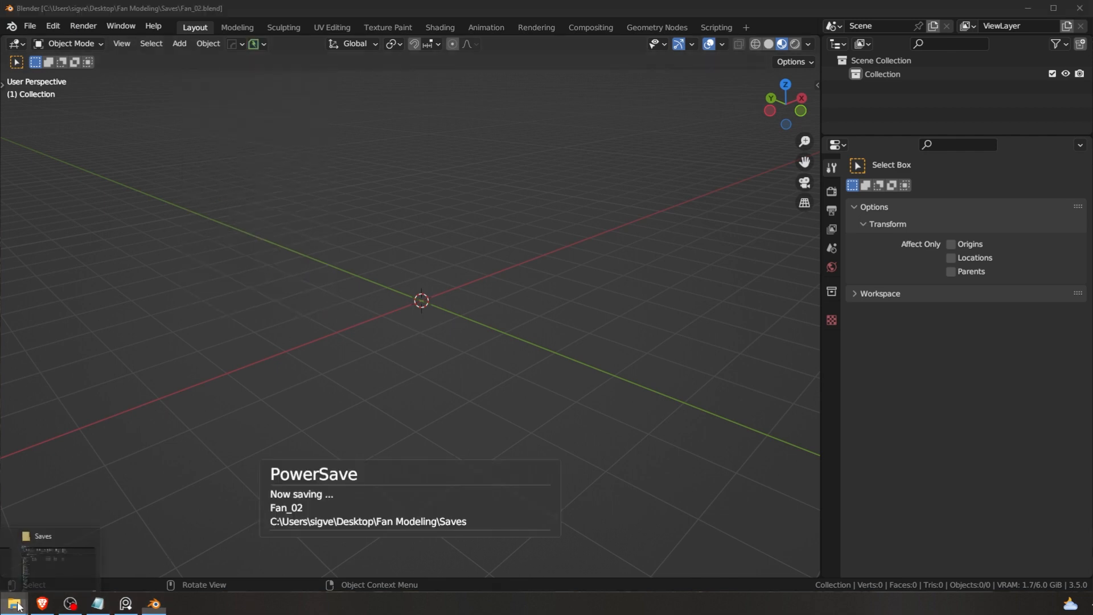
click(38, 576)
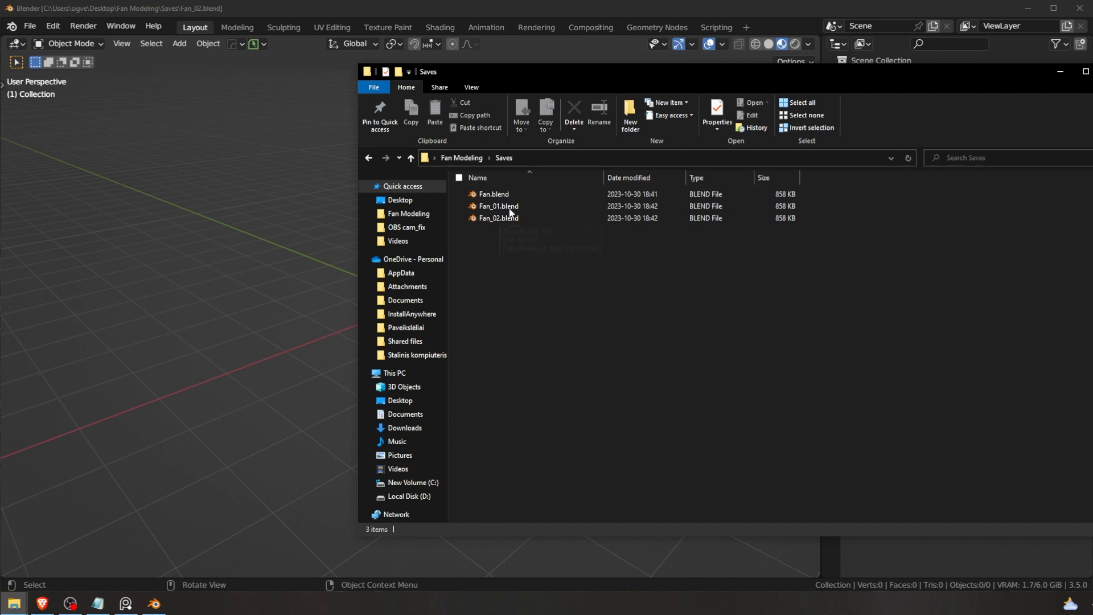
drag(1034, 78, 877, 84)
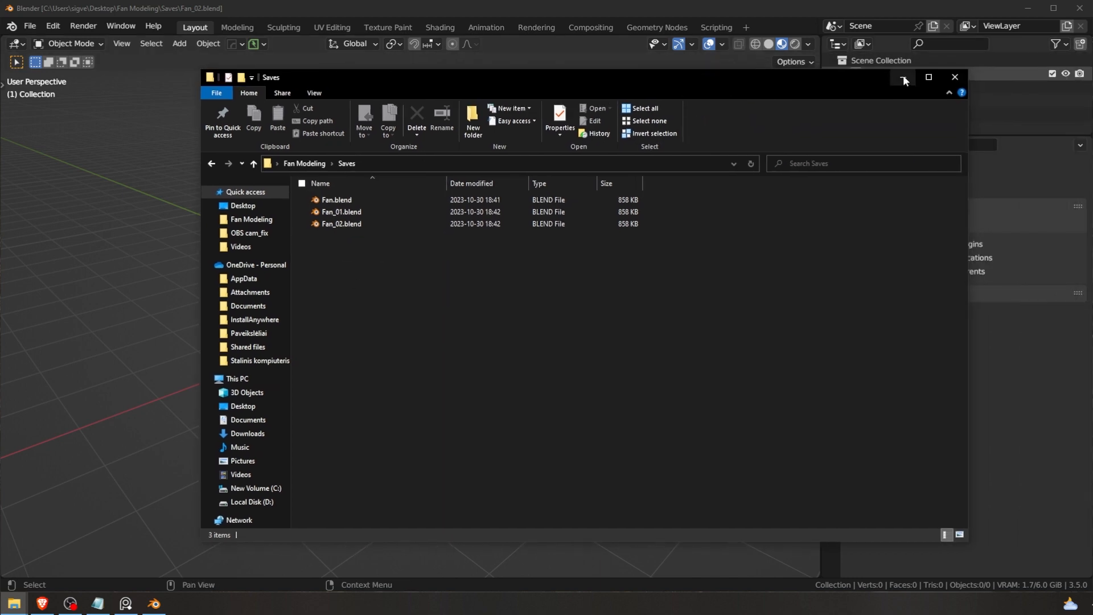
click(903, 77)
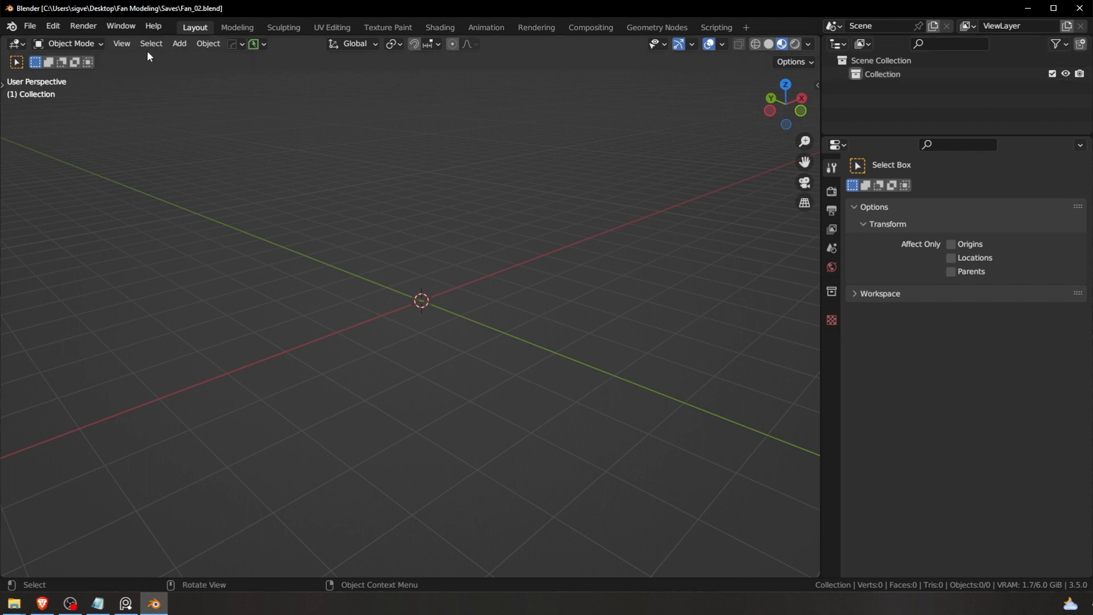
Step: Look at the auto-saved files offered for recovery and close the file browser without recovering one
click(59, 27)
mouse_move(34, 25)
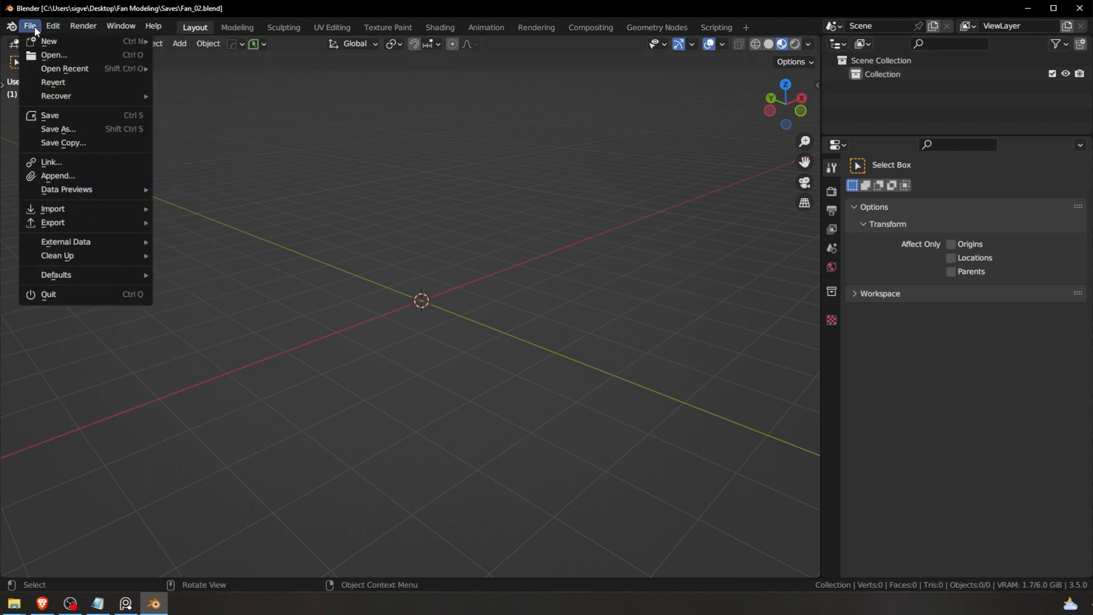
mouse_move(83, 96)
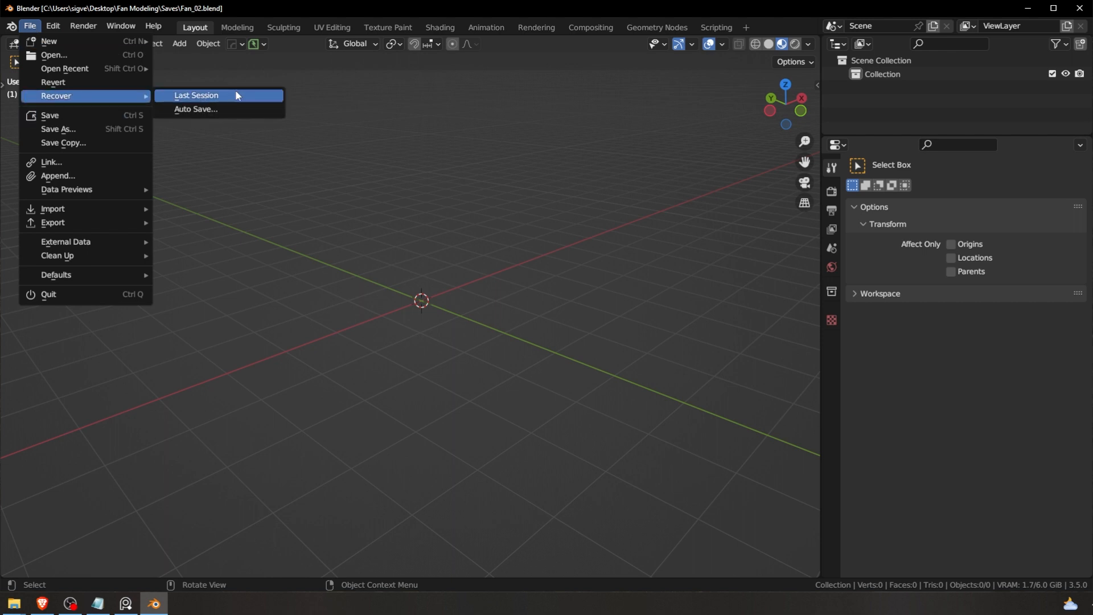
click(217, 110)
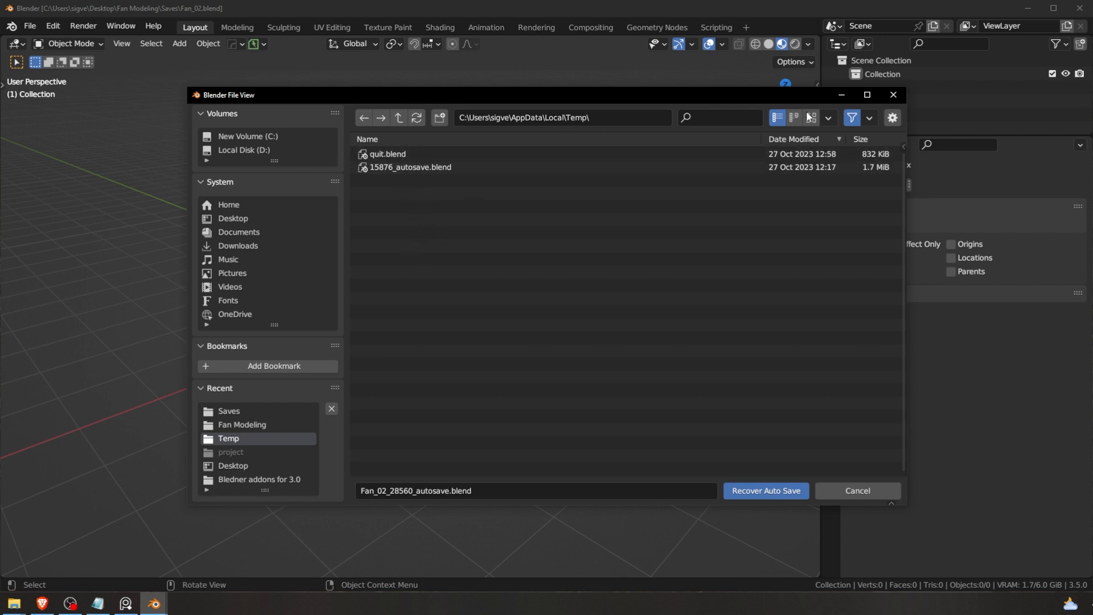
click(897, 98)
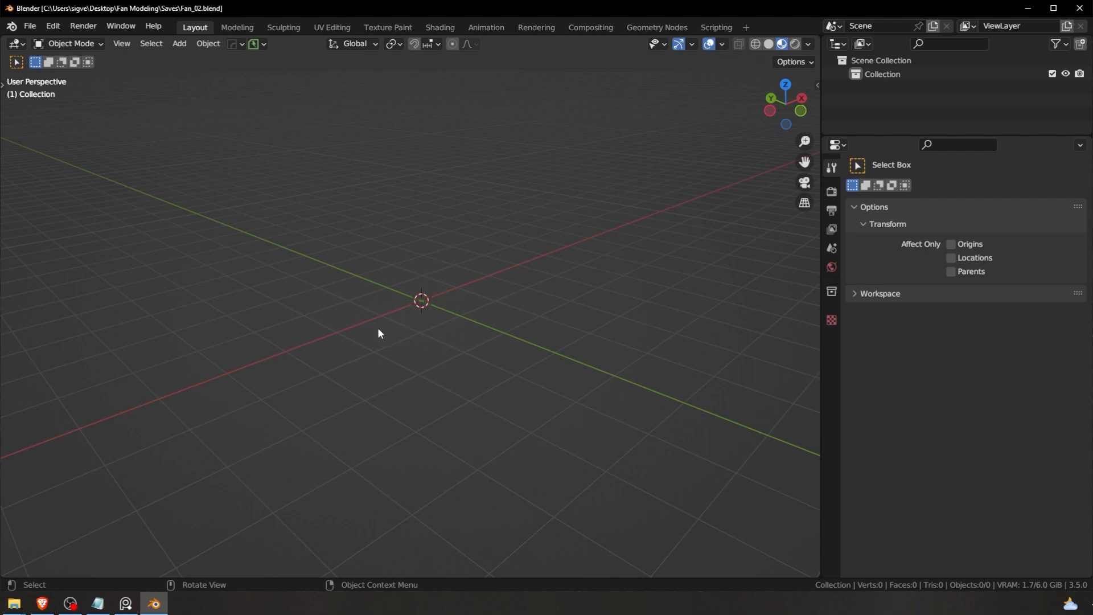
Step: Switch to the PureRef board and examine the desk fan's stand and base in the reference images
key(ctrl+F1)
click(126, 603)
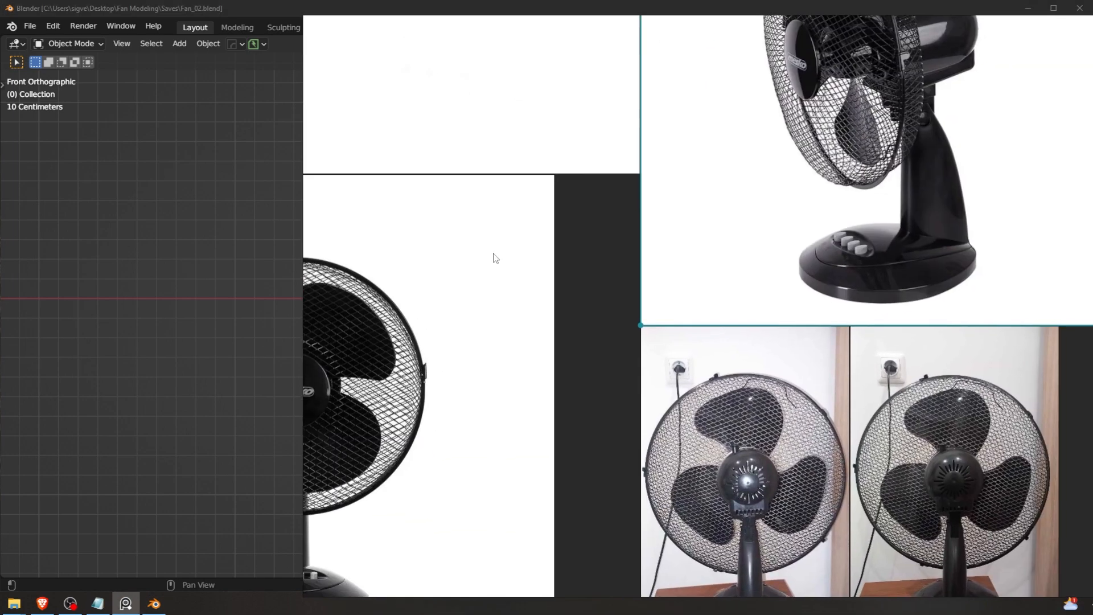
right_drag(493, 253, 353, 244)
right_drag(555, 247, 435, 278)
scroll(622, 273, up, 7)
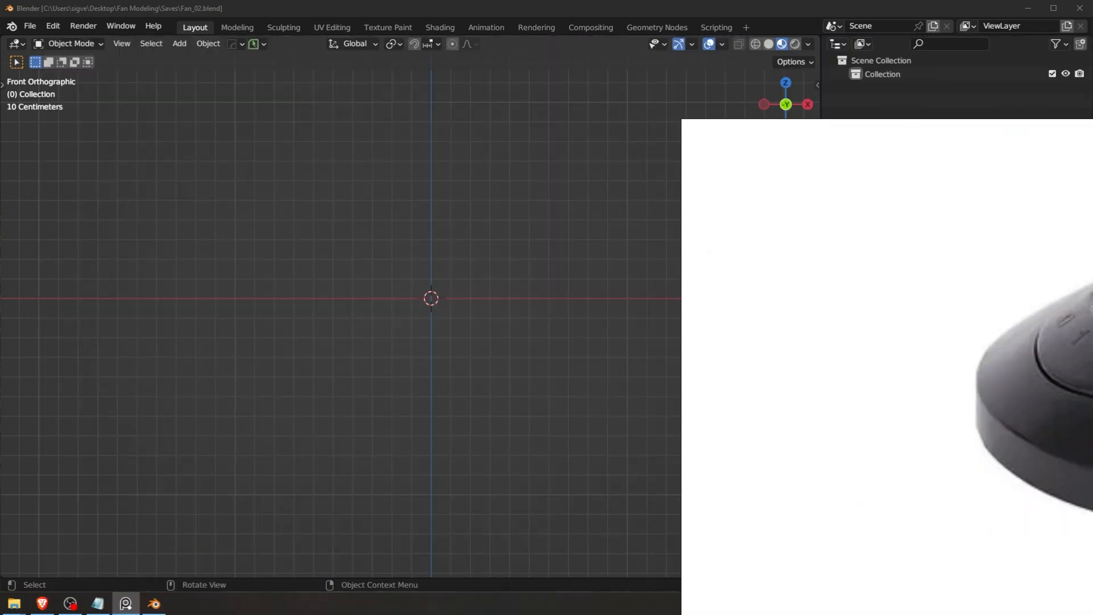
Step: Add a 2 m cube at the scene's origin
key(shift+a)
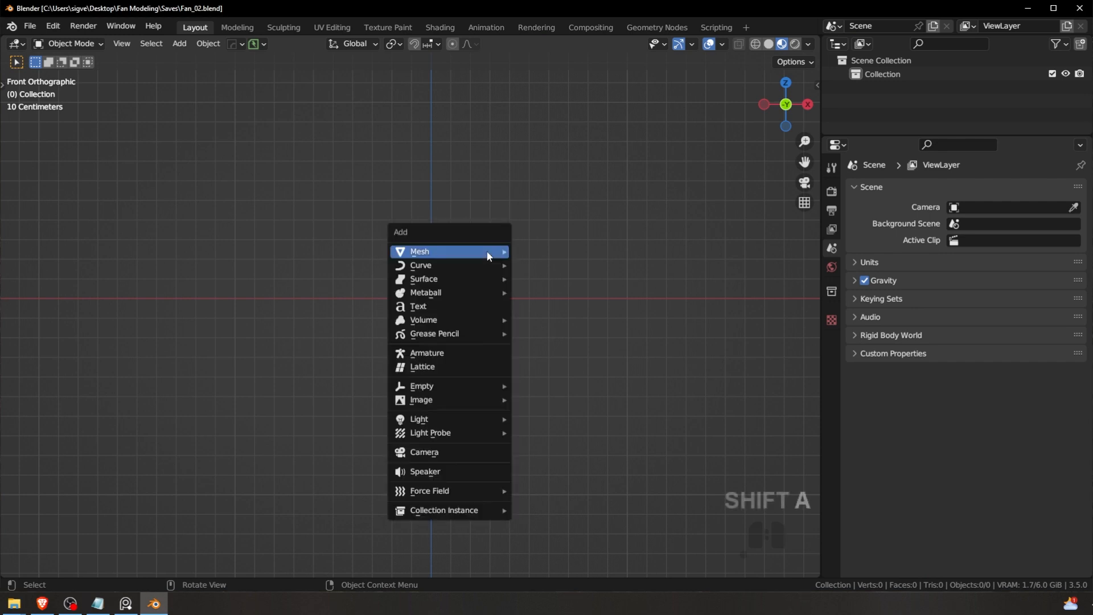
mouse_move(459, 255)
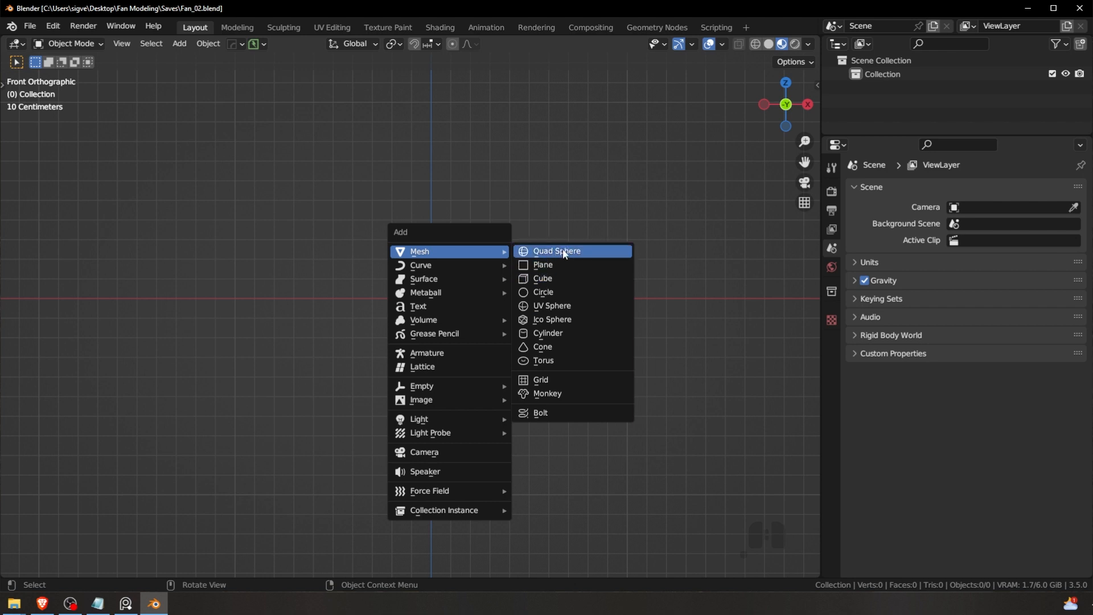
click(571, 279)
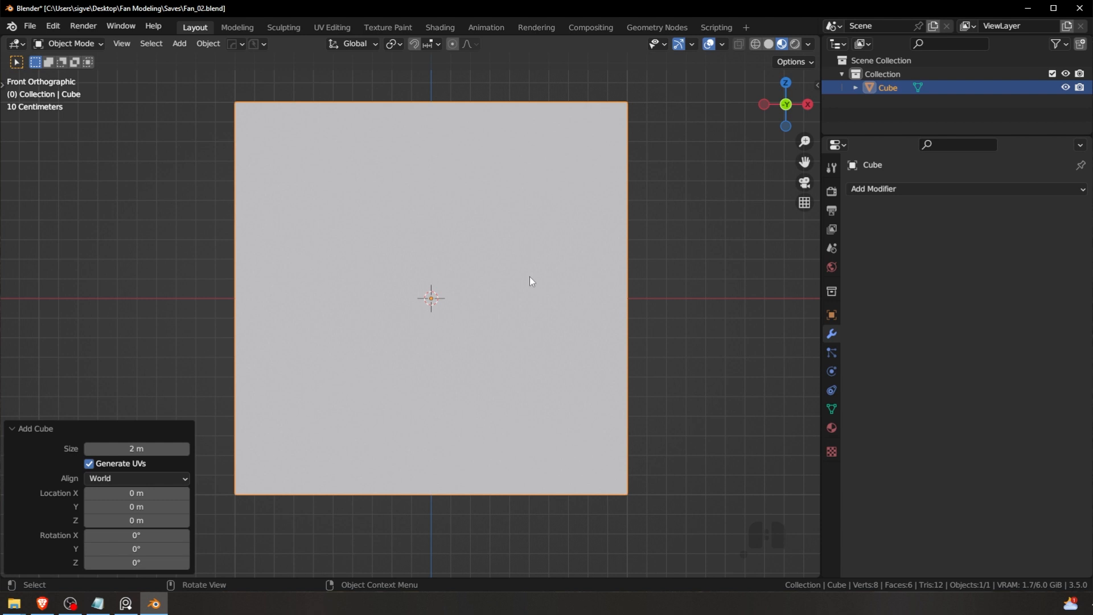
Step: Give the cube a level 2 Subdivision modifier and try viewport levels between 2 and 4, ending at 3
key(ctrl+2)
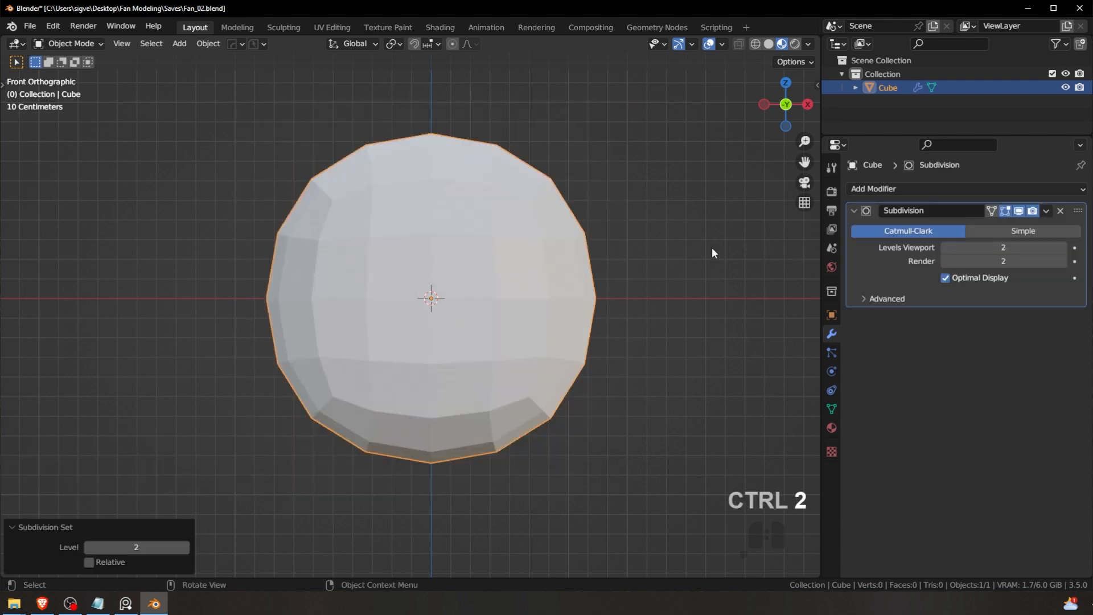
click(1046, 211)
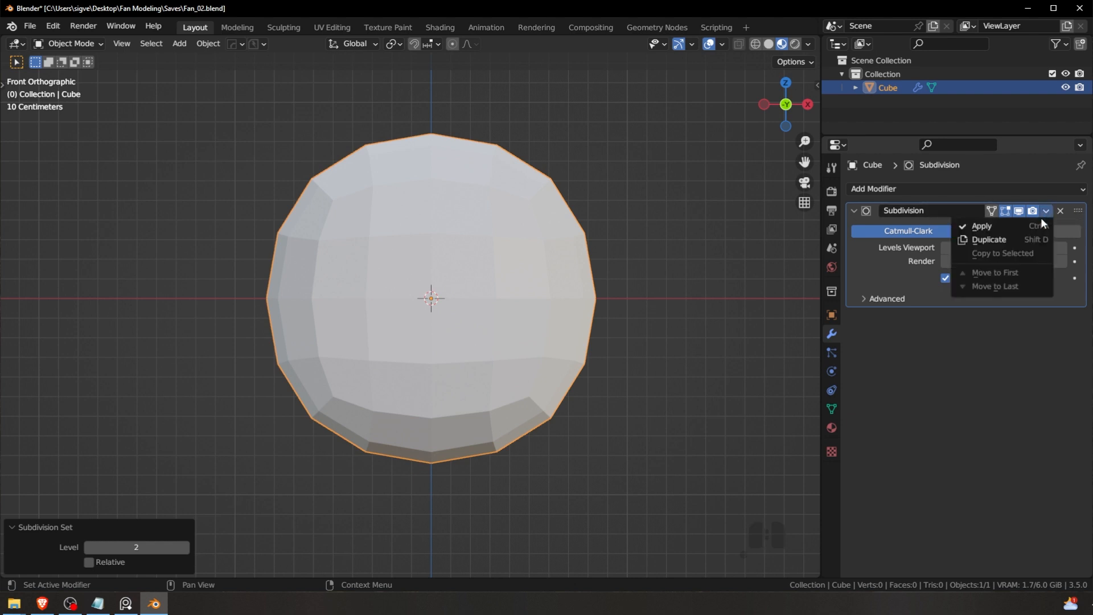
click(925, 259)
click(1062, 248)
click(1062, 248)
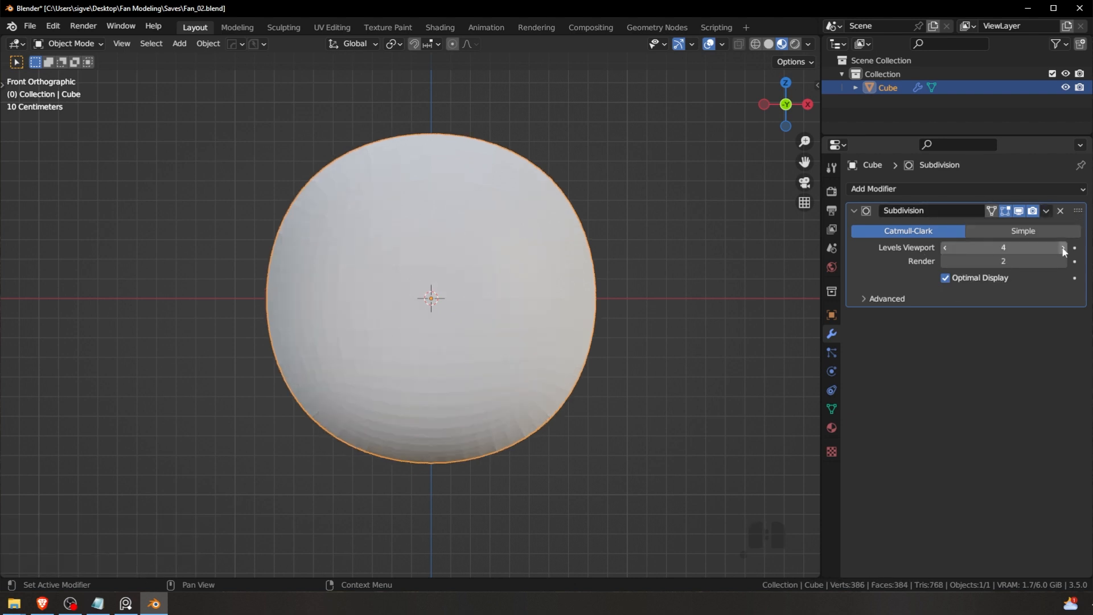
click(945, 248)
click(944, 248)
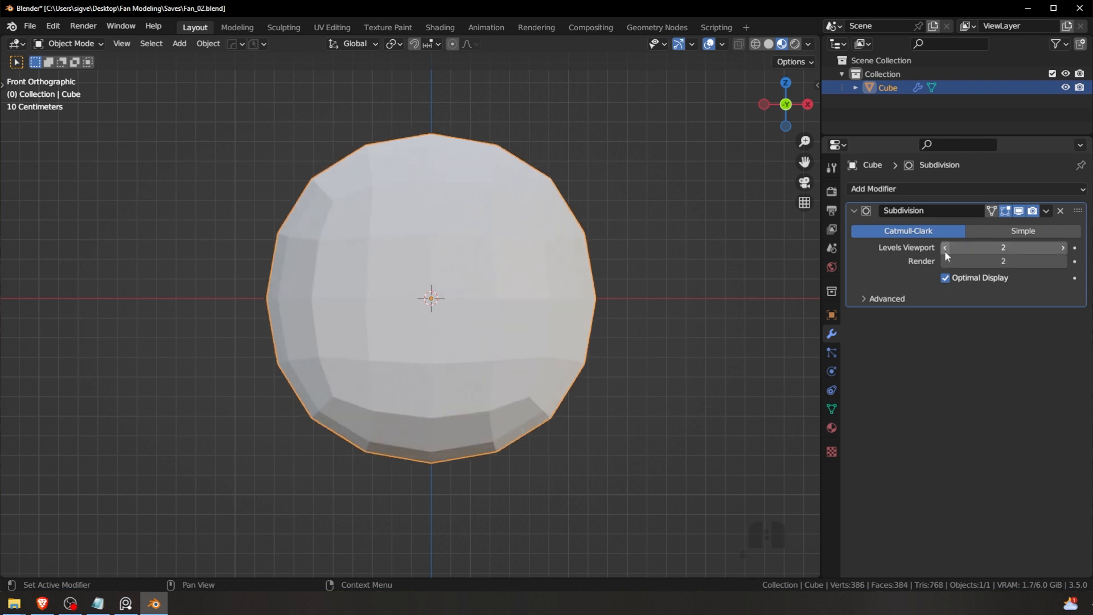
click(1063, 248)
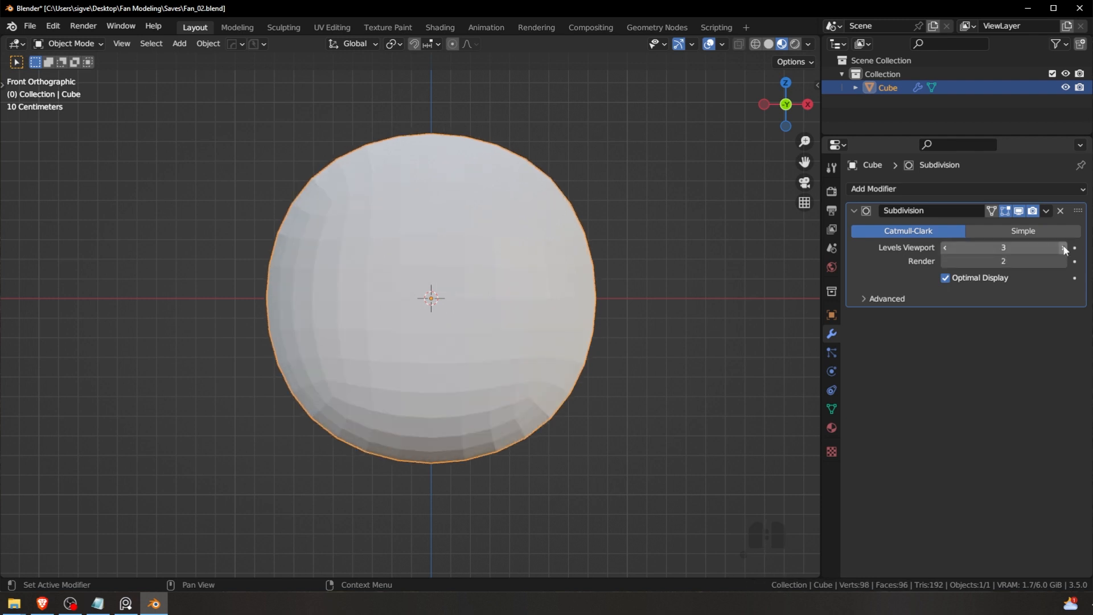
click(1064, 248)
click(947, 248)
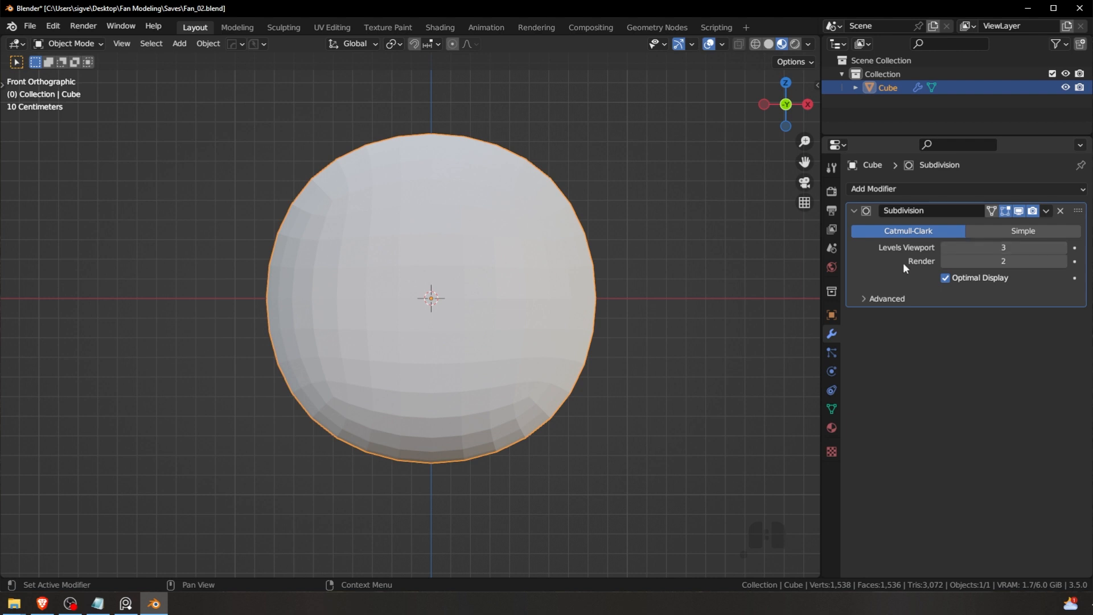
Step: Adjust the Subdivision modifier's render level and remove the modifier from the cube
click(946, 261)
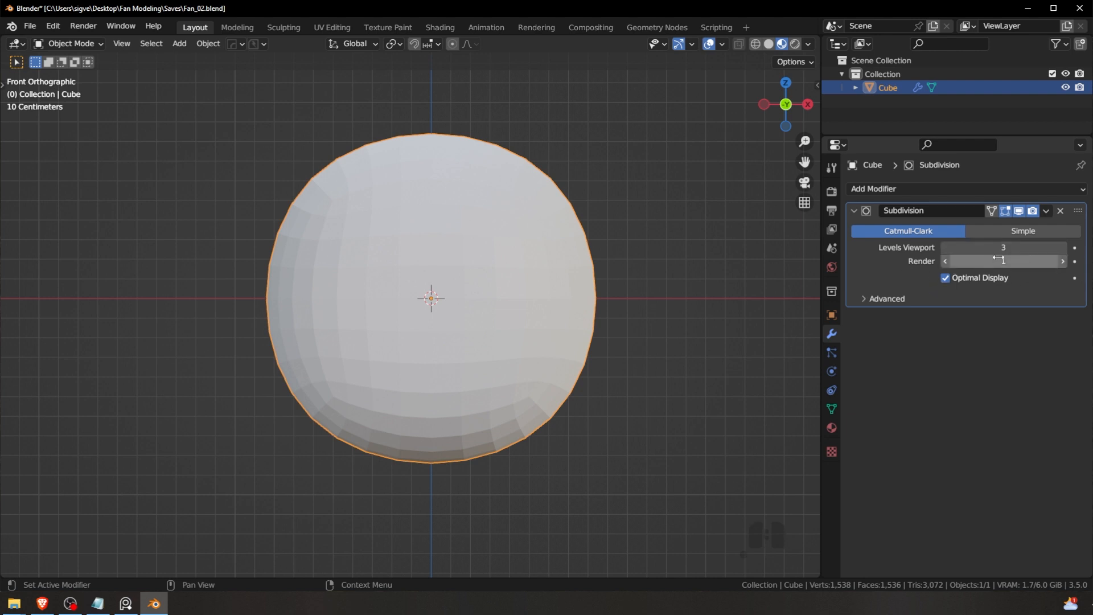
click(1062, 261)
click(1062, 261)
click(1059, 211)
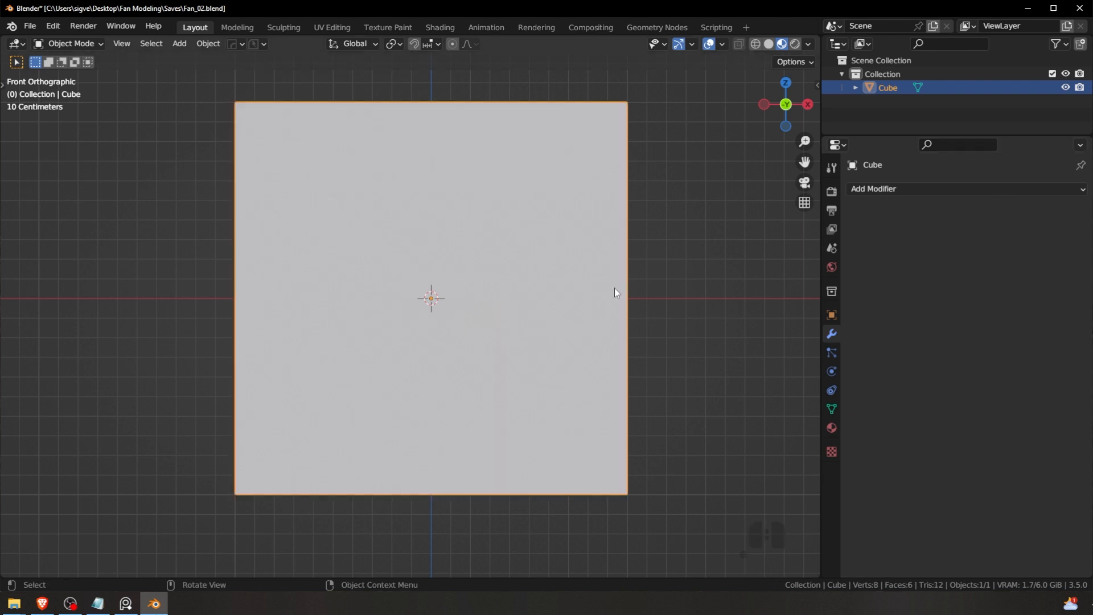
Step: Add a level 3 Subdivision modifier to the cube and apply it to the mesh
key(ctrl+3)
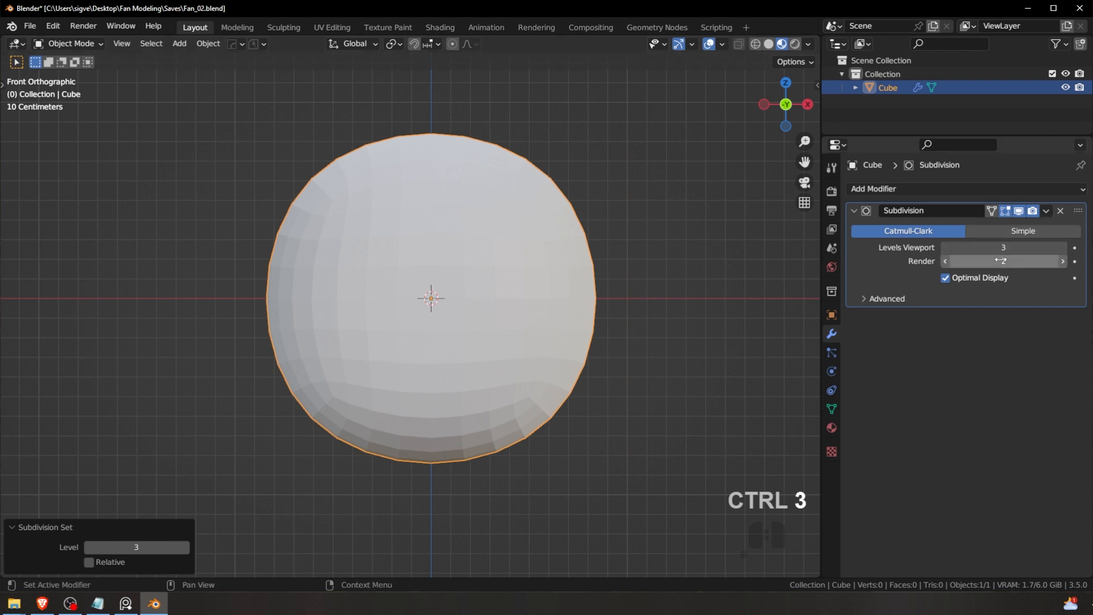
click(1046, 211)
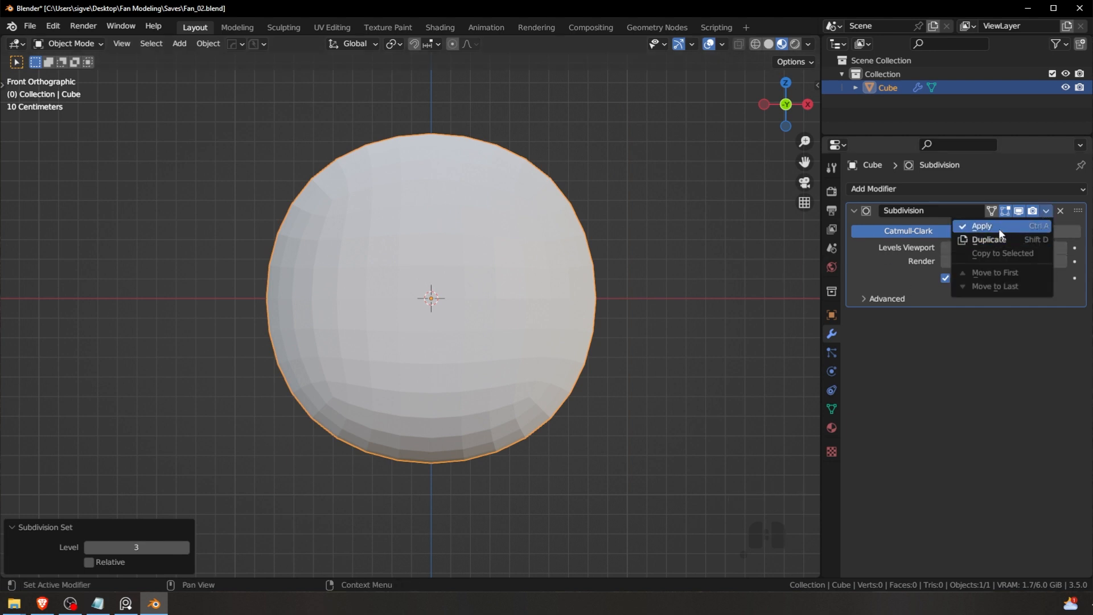
click(1046, 211)
click(1003, 225)
Step: Enter Edit Mode on the rounded cube, deselect all its vertices and view it from the side, top and front
key(Tab)
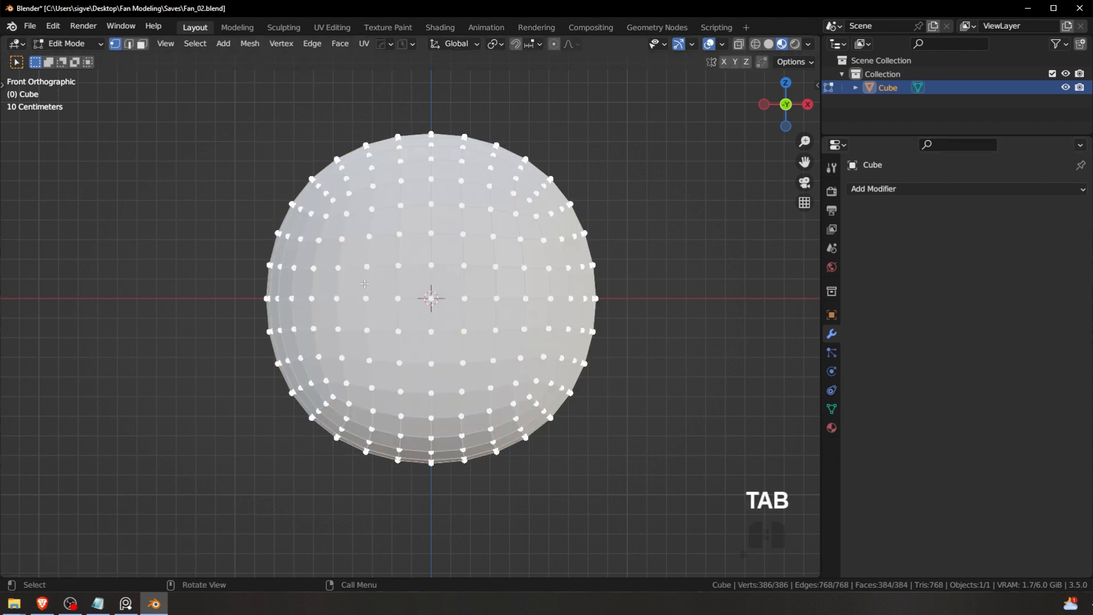
key(a)
key(a)
shift+middle_drag(393, 399, 486, 325)
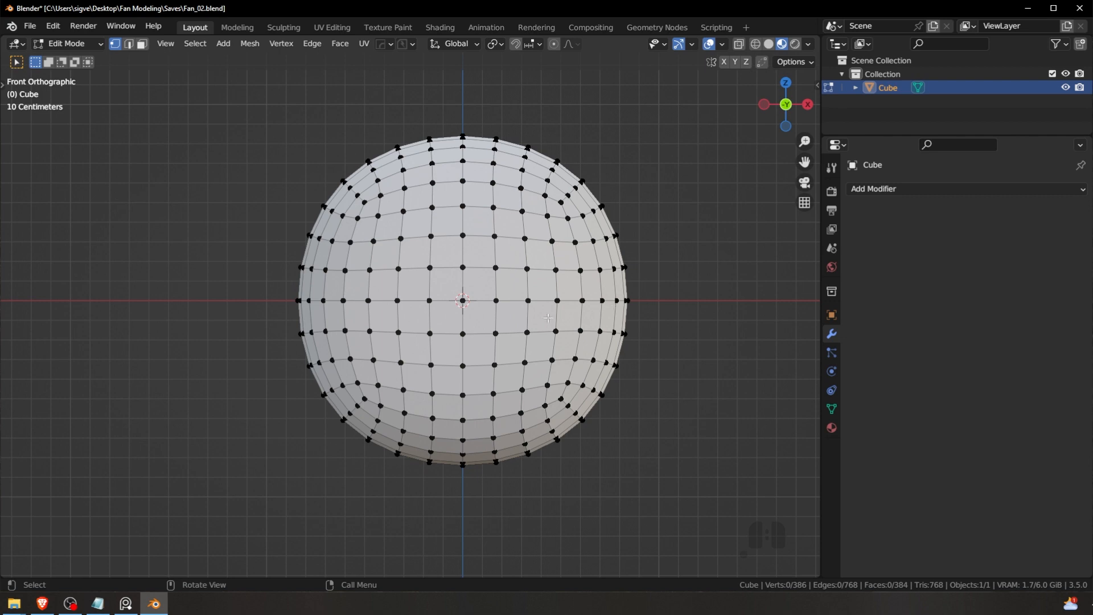
alt+middle_drag(459, 278, 490, 381)
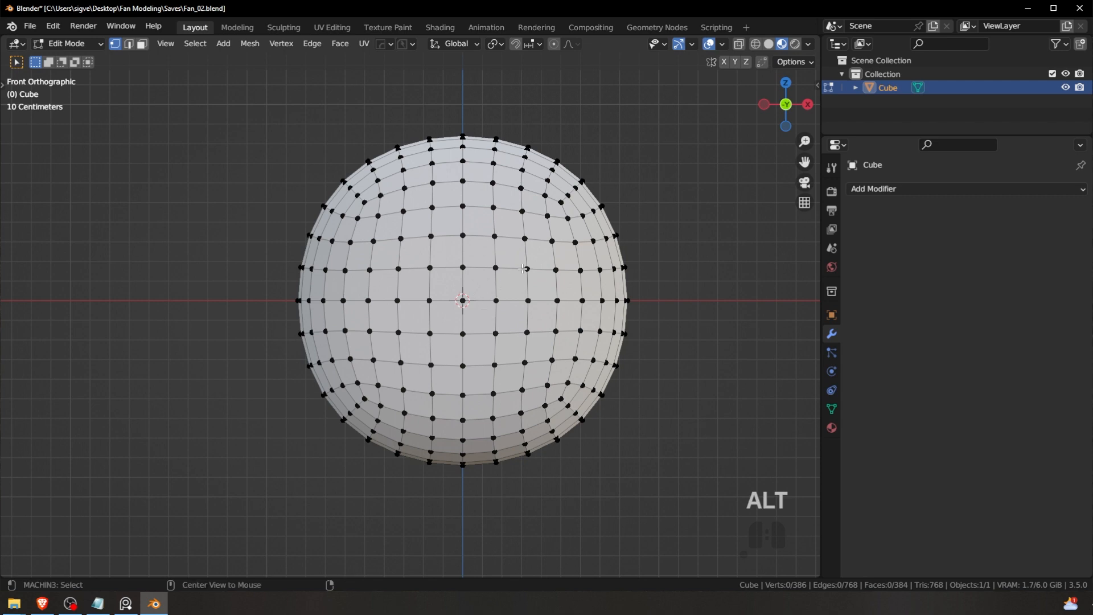
alt+middle_drag(528, 276, 470, 288)
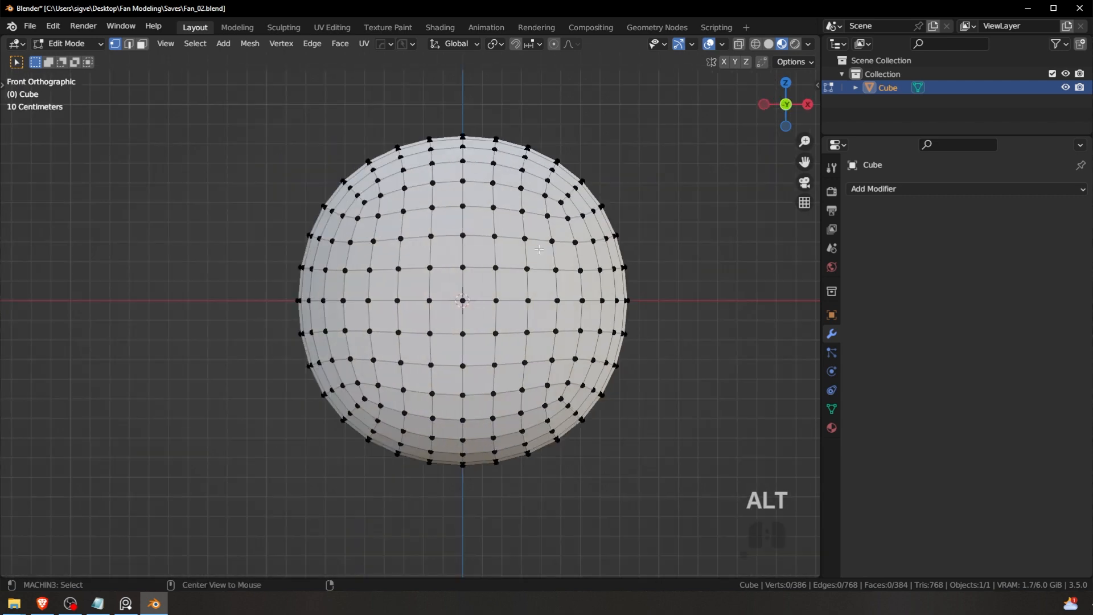
click(764, 106)
click(807, 105)
click(786, 83)
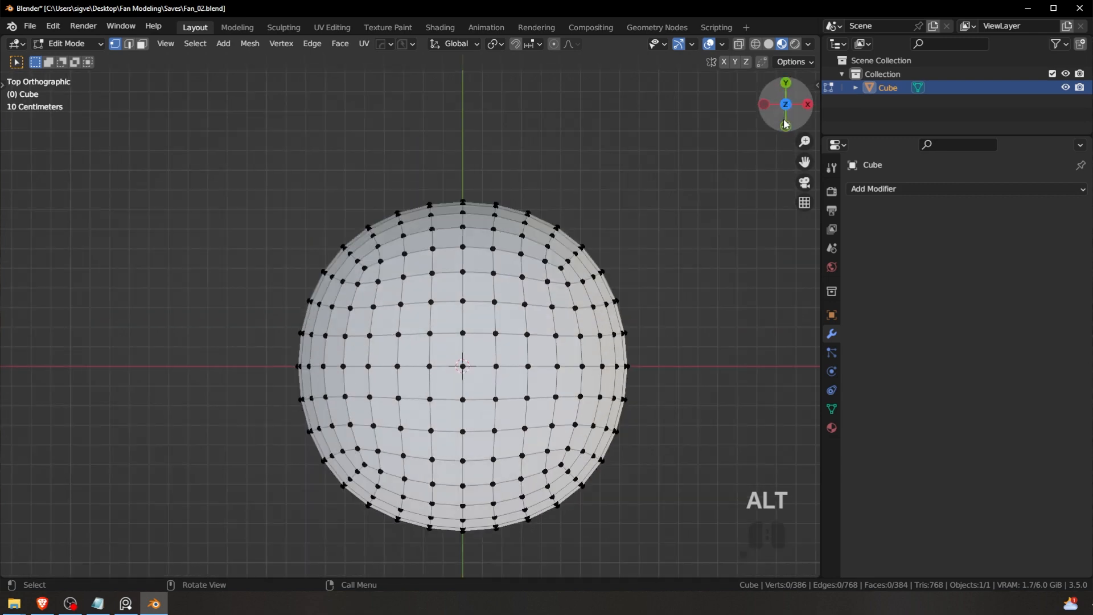
click(785, 125)
scroll(654, 170, up, 1)
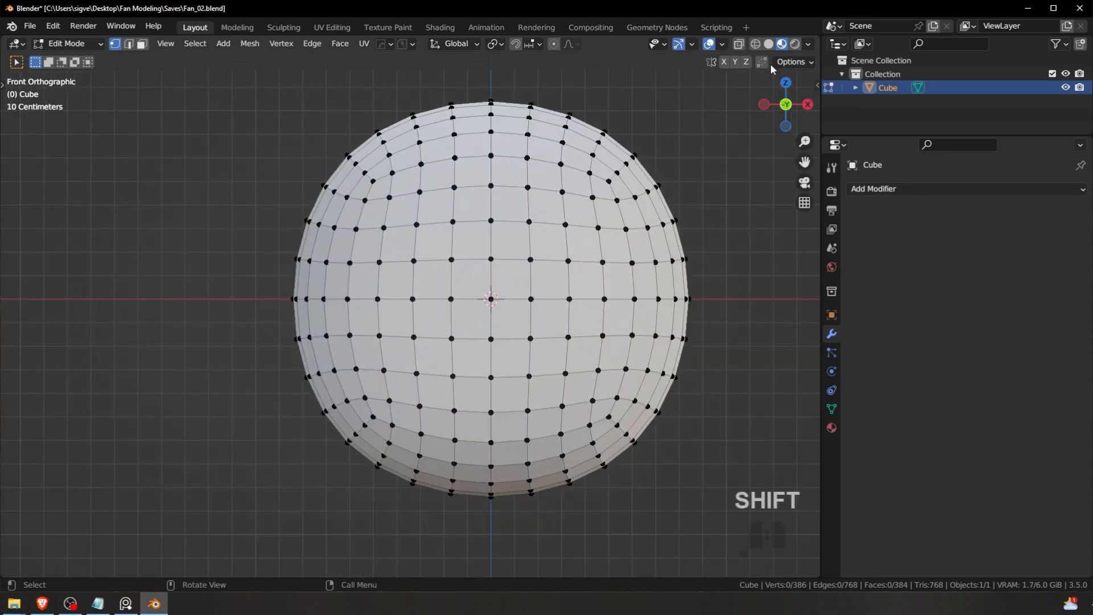
Step: Switch to face selection with X-ray off and box-select the lower half of the sphere from the front
click(739, 46)
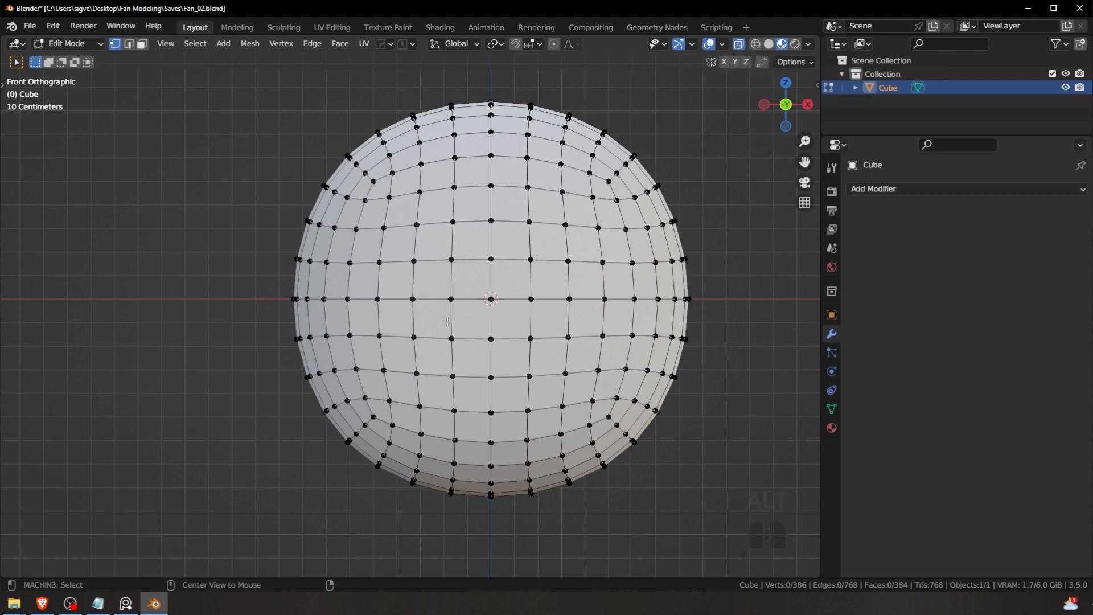
key(alt+z)
key(ctrl+Tab)
click(626, 242)
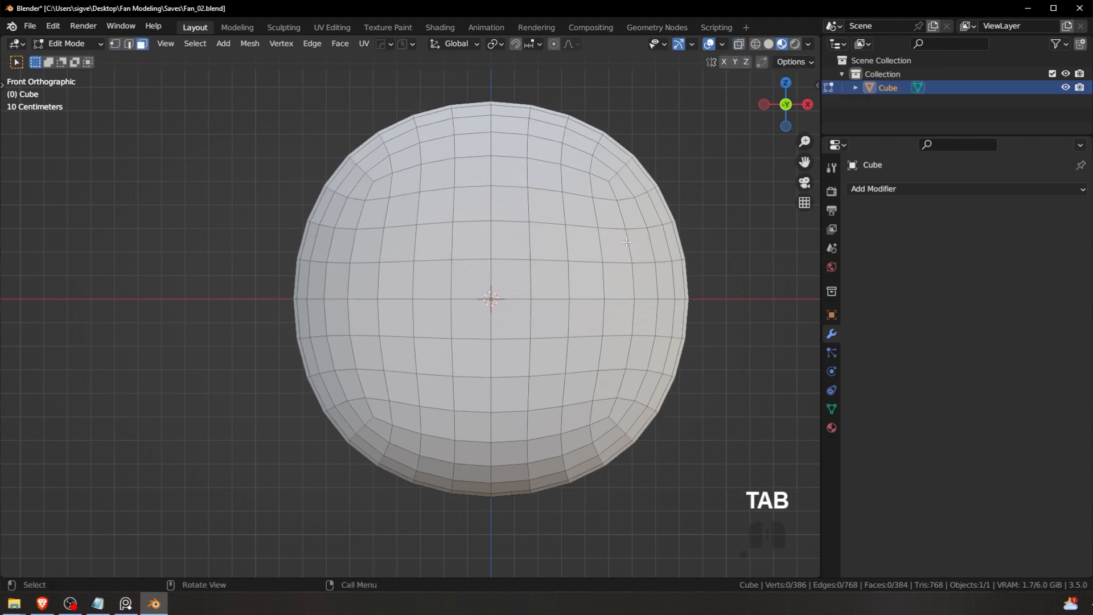
drag(270, 490, 750, 306)
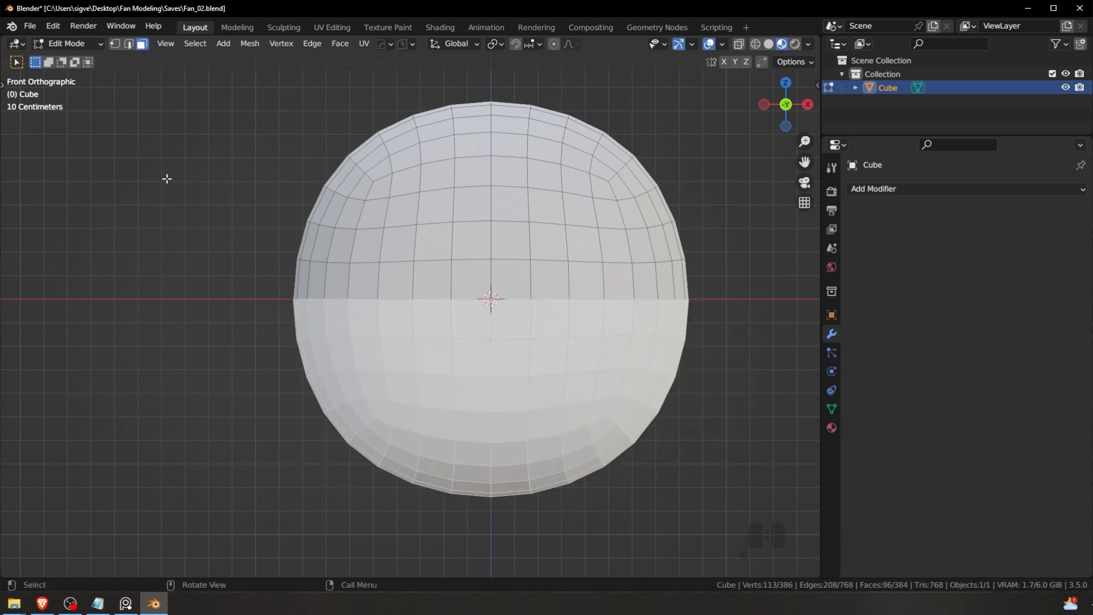
Step: Show the toolbar briefly to look at the selection tool, and hide it again
key(t)
drag(24, 92, 86, 126)
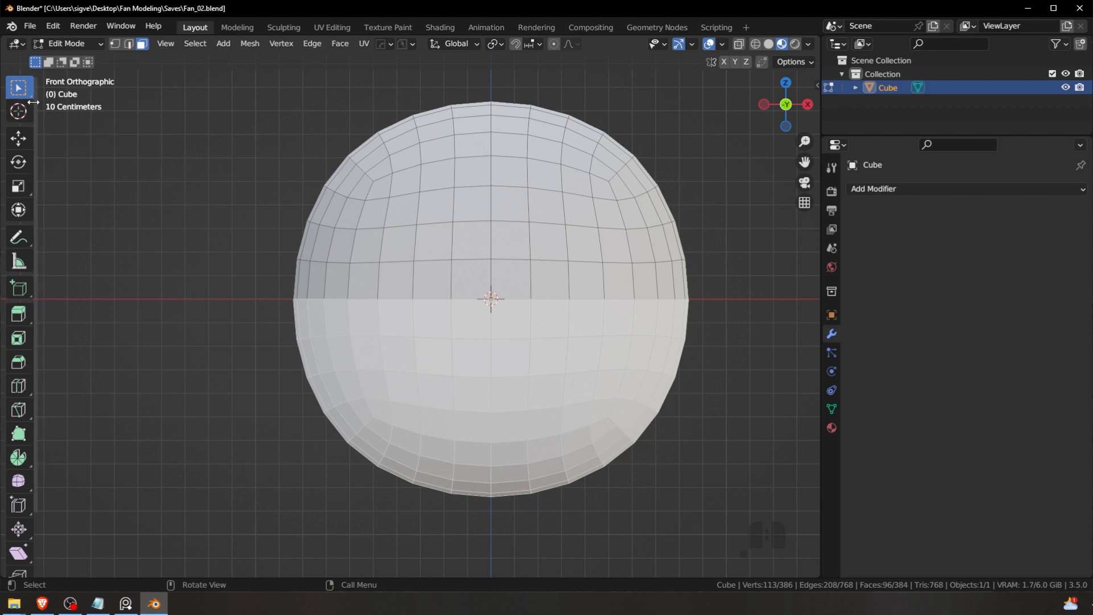
key(t)
Step: Inspect the selected faces around the sphere from several sides and clear the selection
middle_drag(635, 333, 331, 275)
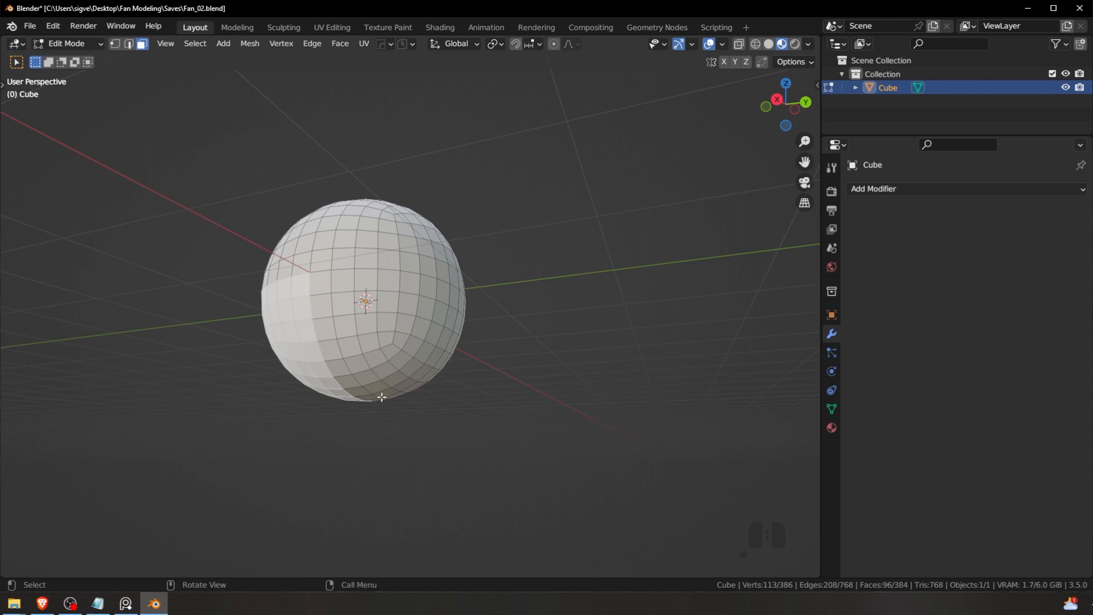
alt+middle_drag(381, 397, 360, 330)
scroll(431, 349, up, 2)
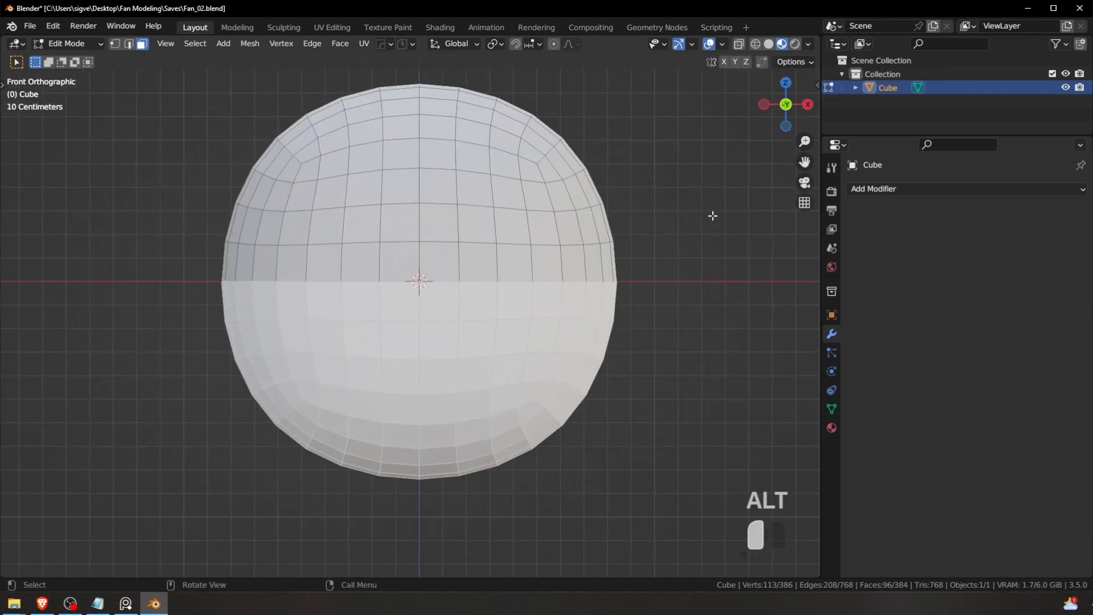
alt+click(687, 222)
Step: Turn on X-ray and box-select all faces of the sphere's lower half, through to the back, in front view
key(alt+z)
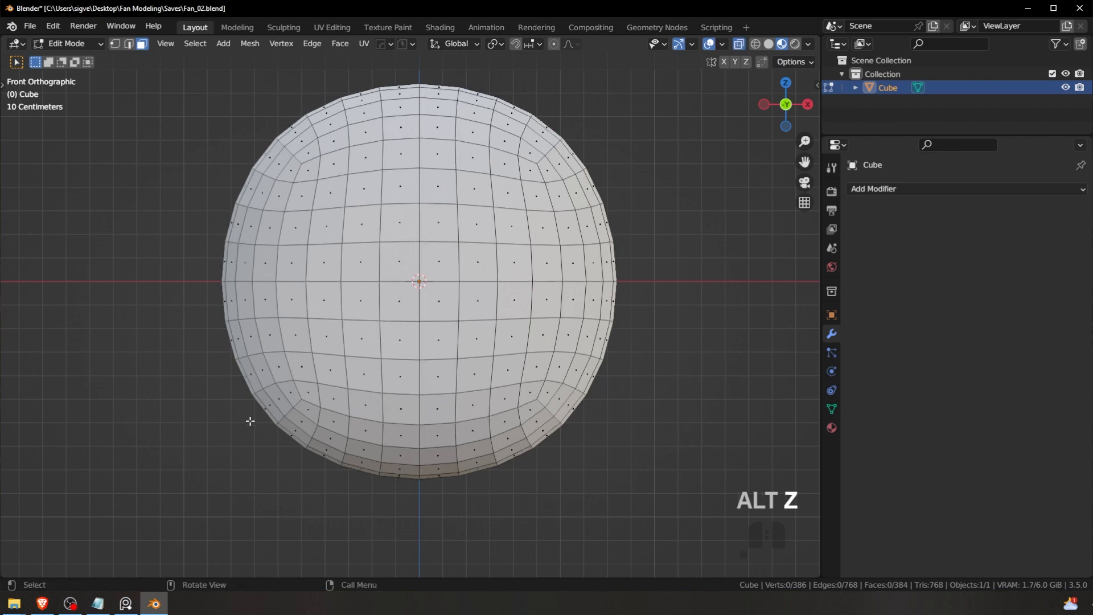
drag(151, 481, 695, 271)
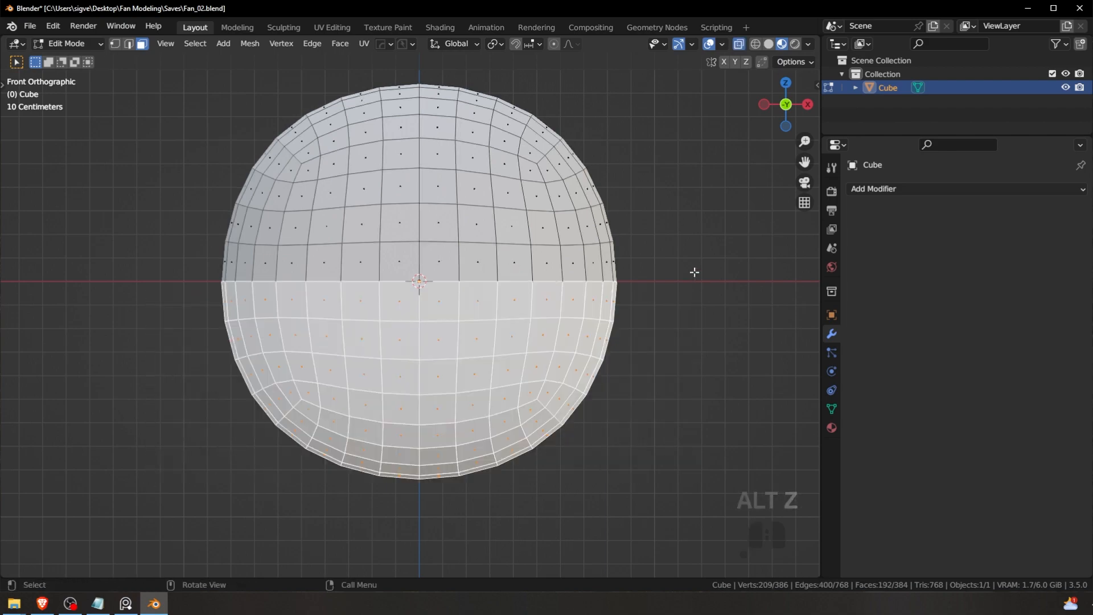
middle_drag(696, 271, 562, 302)
scroll(611, 279, down, 3)
key(KP_1)
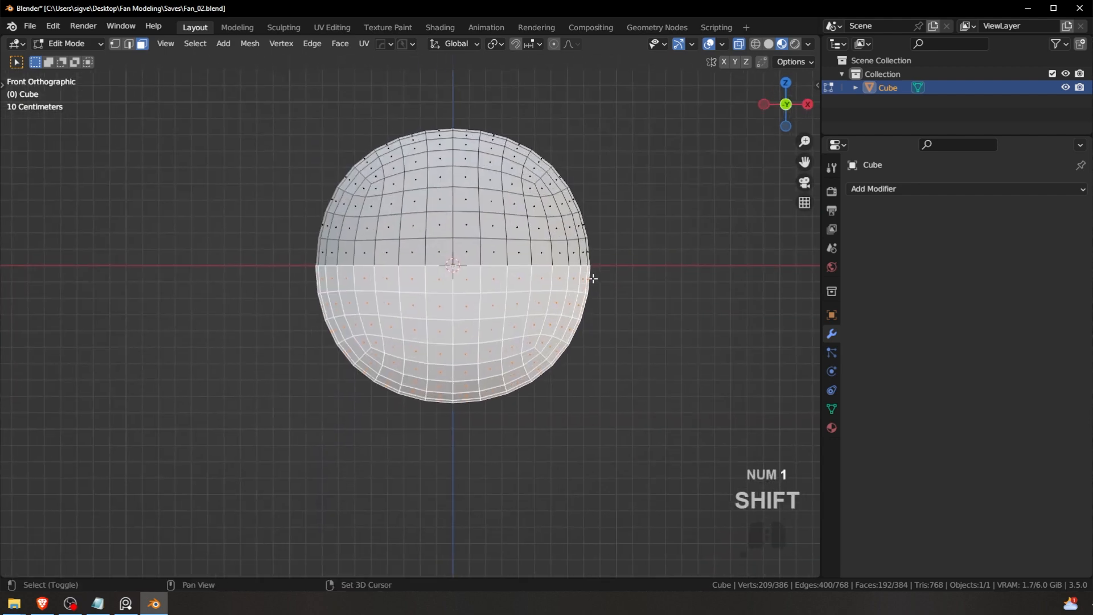
scroll(562, 302, up, 2)
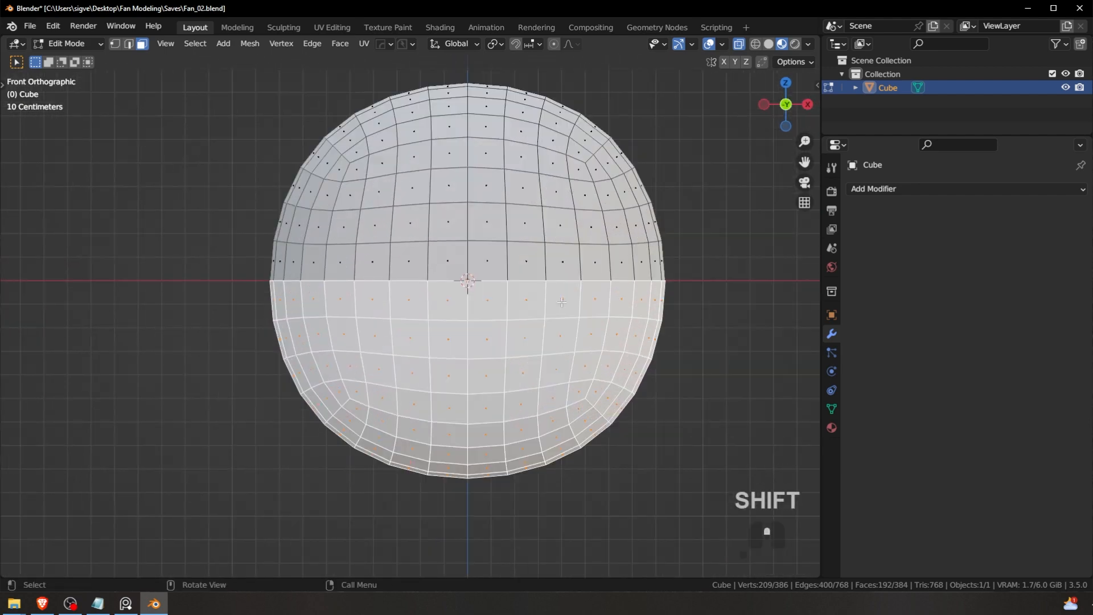
Step: Check the selected lower half in the side, top and back views, and delete those faces in front view
scroll(562, 302, down, 2)
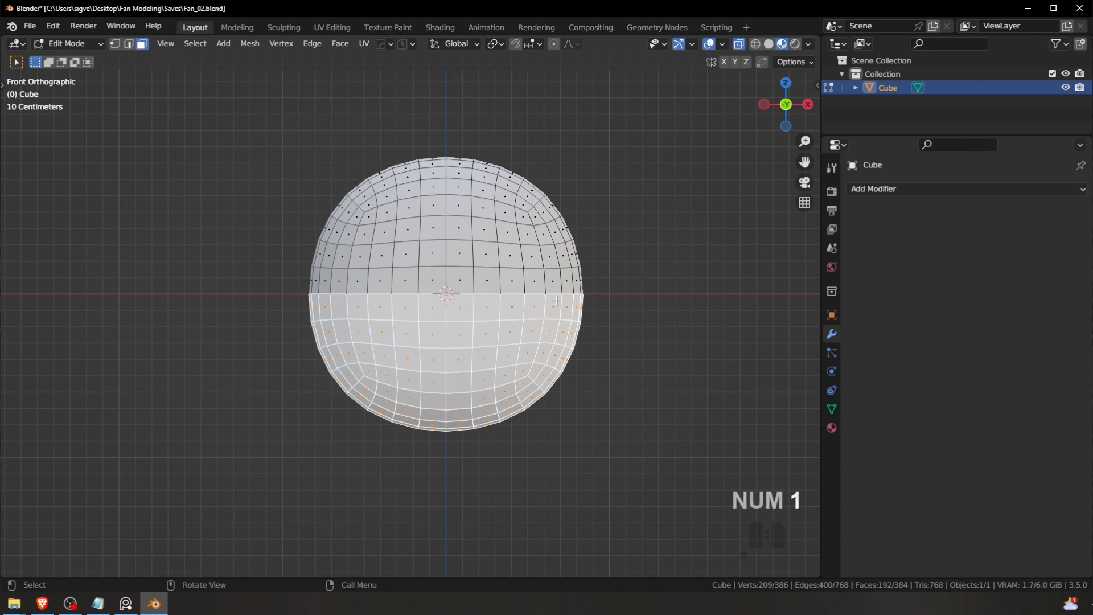
key(KP_3)
key(KP_7)
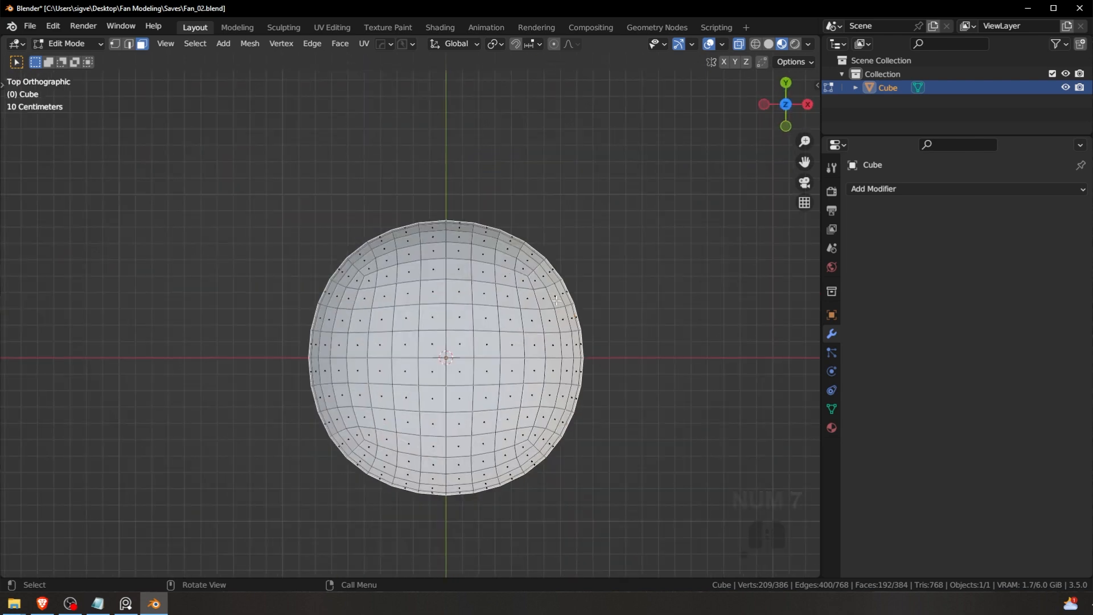
key(KP_1)
key(KP_9)
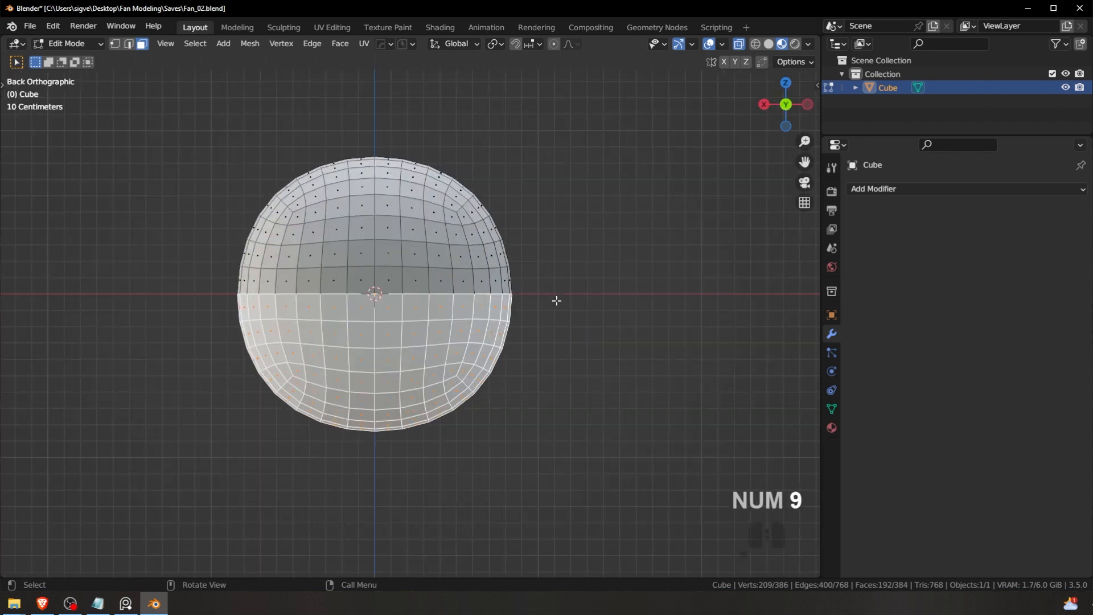
key(KP_1)
scroll(556, 300, up, 2)
shift+middle_drag(551, 326, 534, 330)
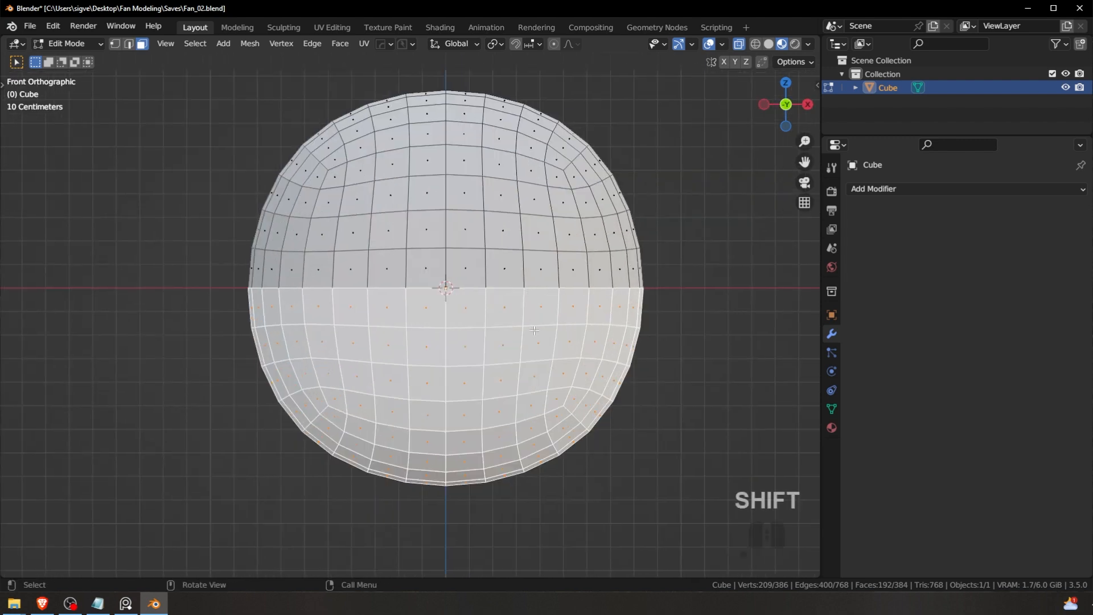
key(x)
click(471, 322)
Step: Switch the dome's mesh to vertex selection, return to face selection and select all its faces
key(Tab)
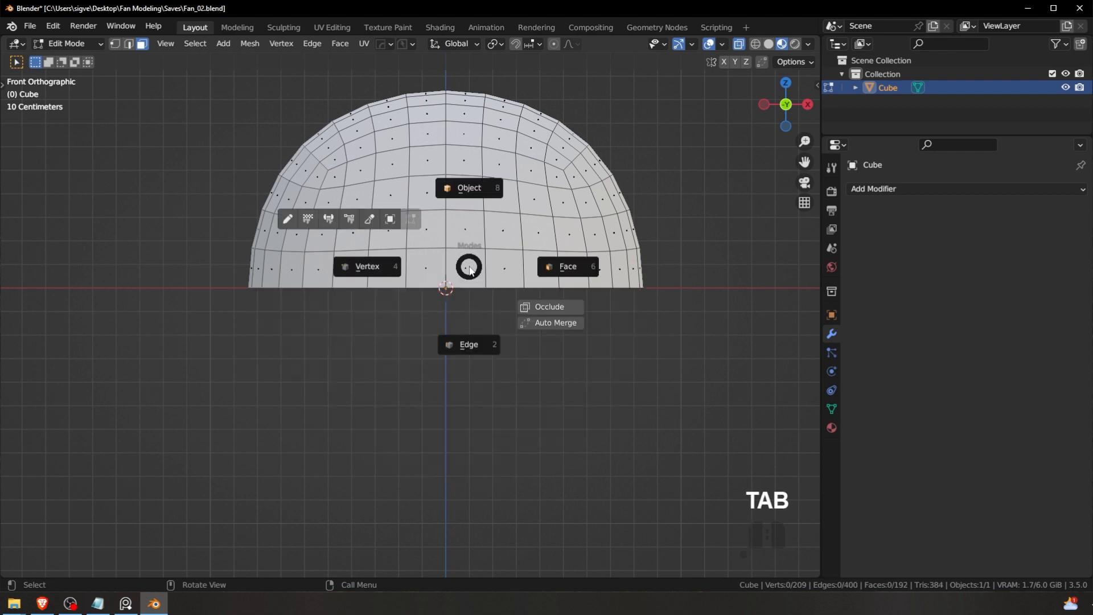
click(395, 277)
shift+middle_drag(395, 277, 393, 369)
scroll(471, 229, up, 2)
key(Tab)
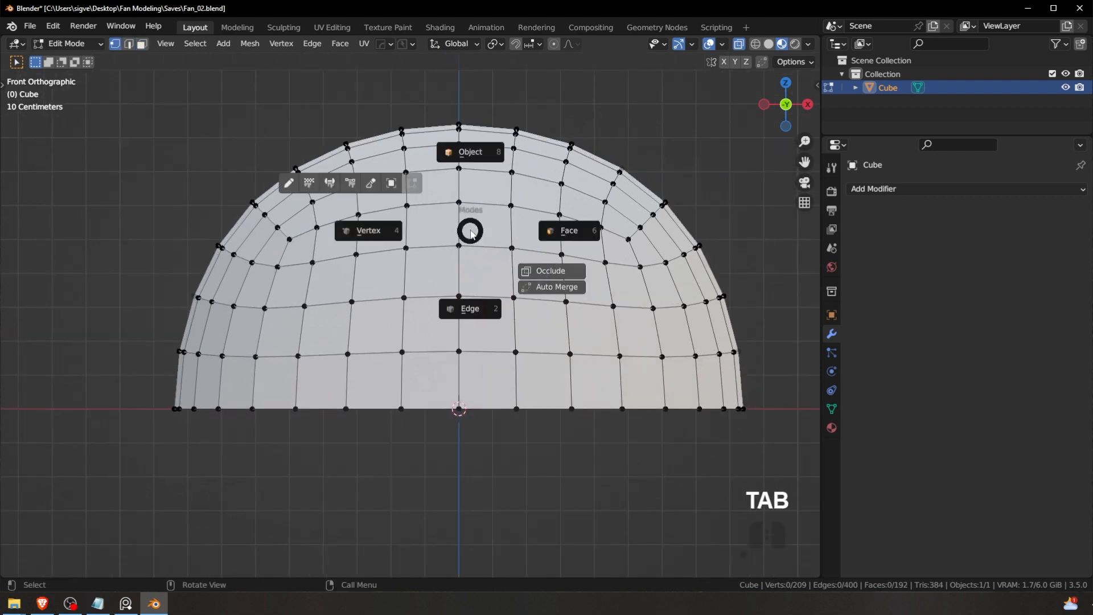
click(555, 226)
key(a)
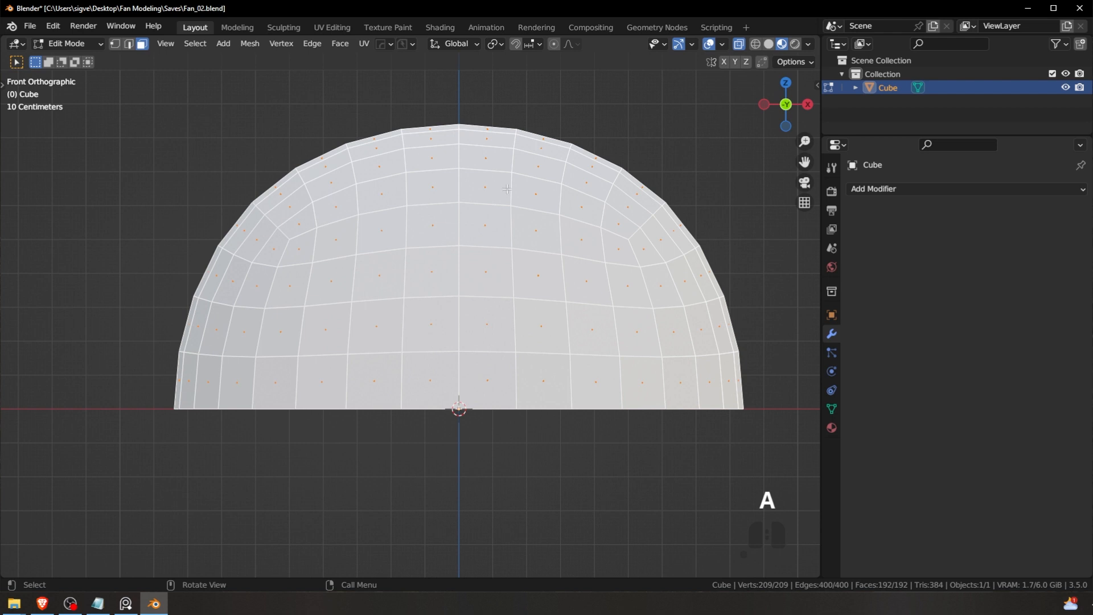
Step: Return to object mode and flatten the dome along Z with a scale of about 0.354
key(Tab)
click(570, 113)
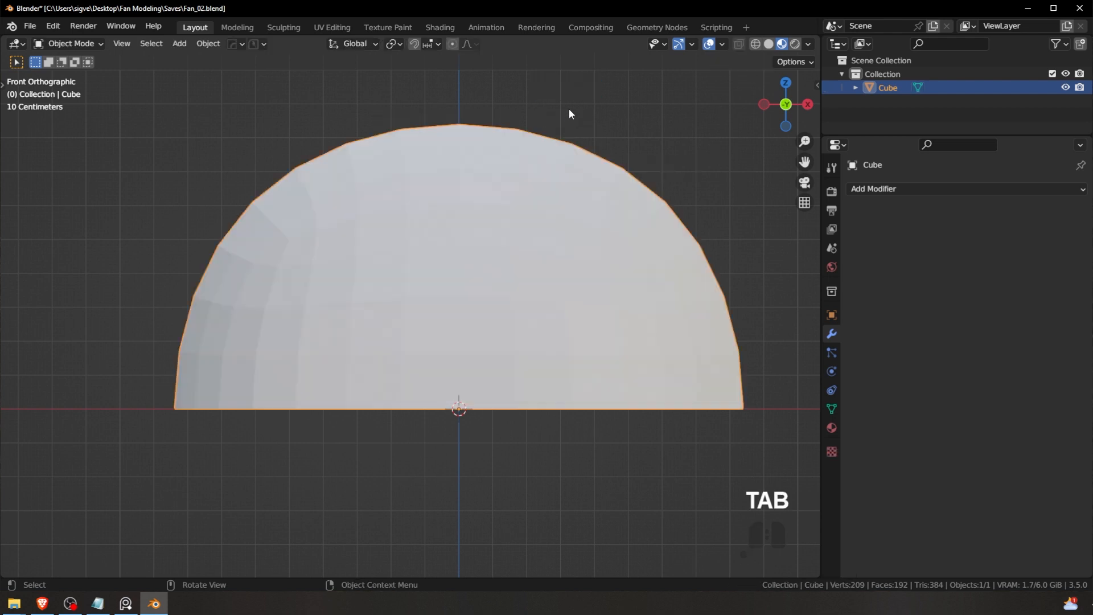
key(s)
key(z)
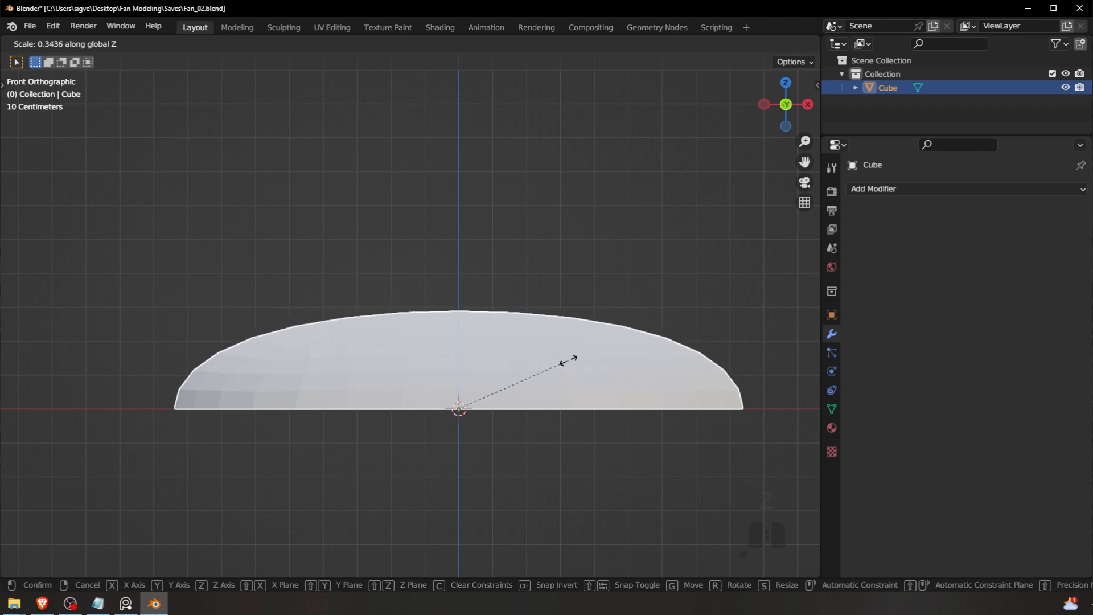
click(571, 357)
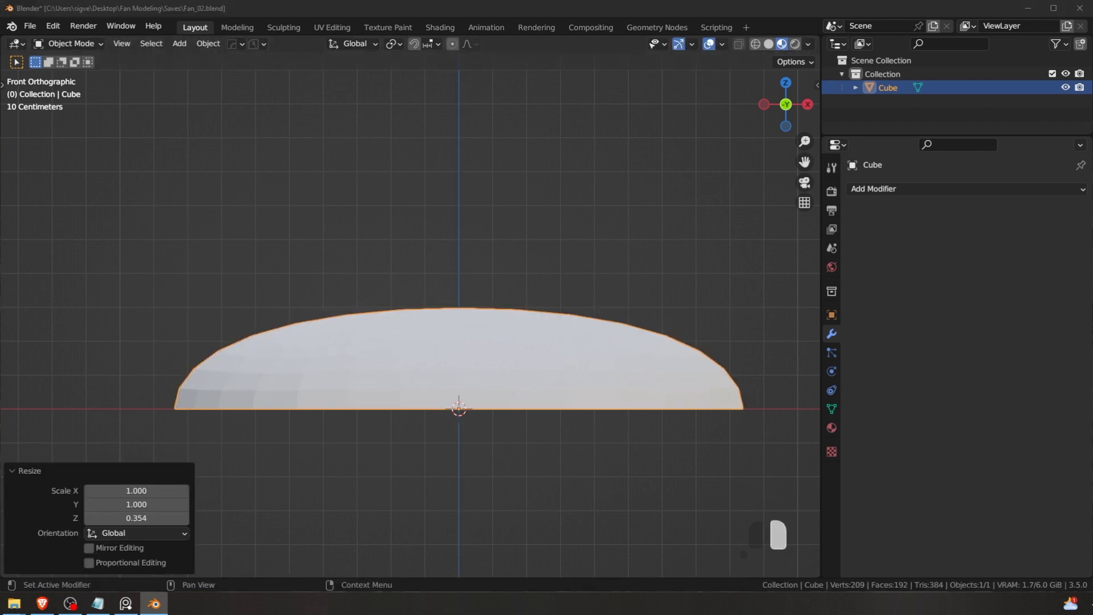
right_drag(631, 347, 478, 337)
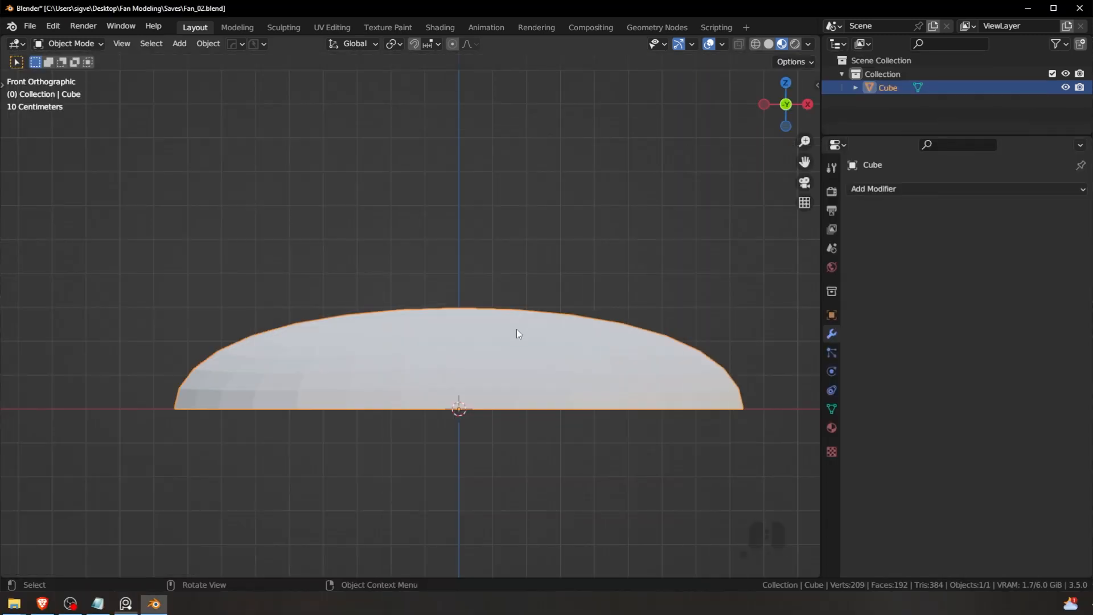
Step: In edge selection mode, select the dome's open bottom edge loop and extrude it down about 0.098 m along Z
key(Tab)
click(523, 401)
shift+middle_drag(523, 401, 493, 294)
key(a)
key(a)
alt+click(485, 341)
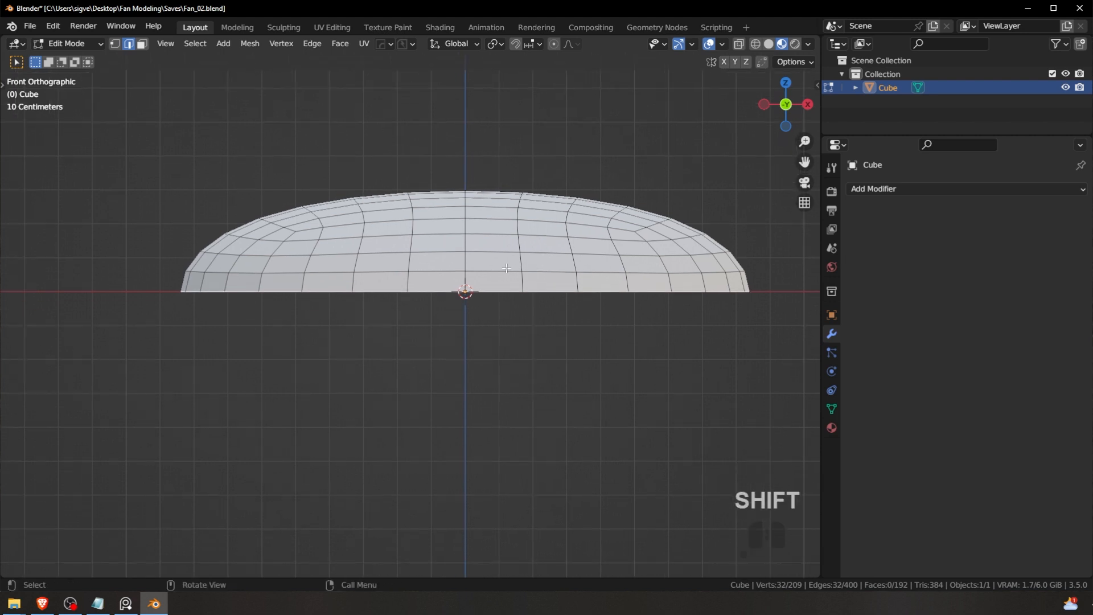
key(e)
key(z)
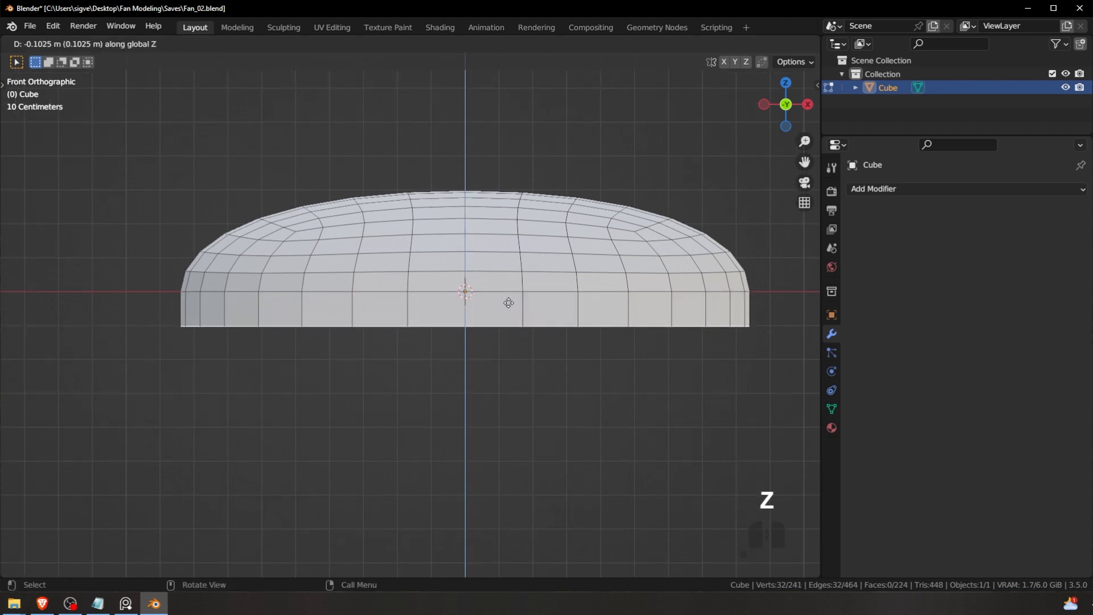
click(513, 304)
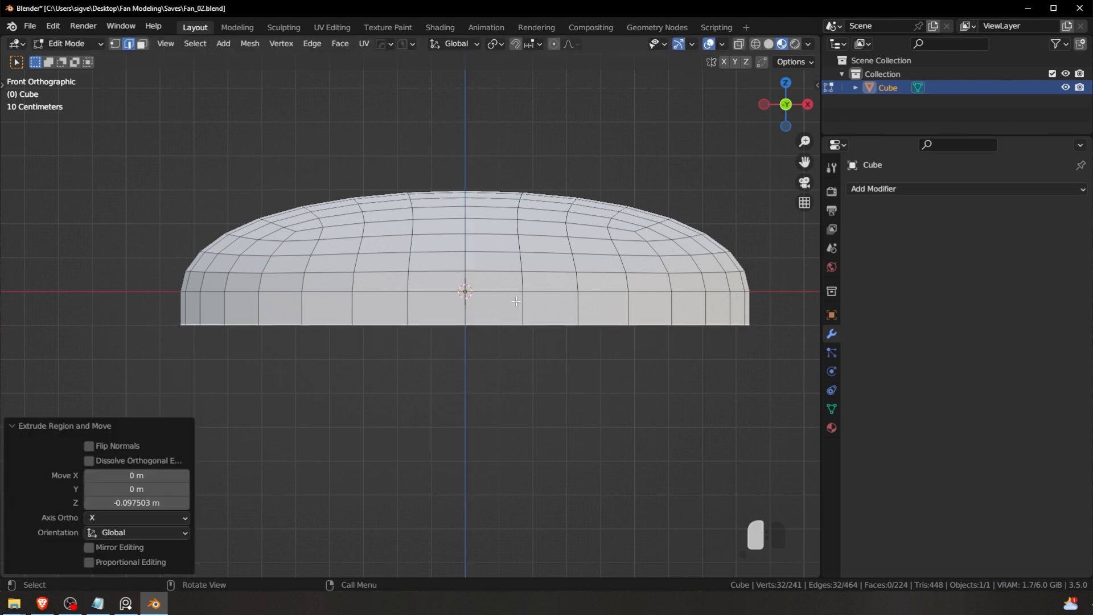
Step: Move the extruded bottom edge loop about 0.03 m further down along Z and return to object mode
key(Tab)
key(g)
key(z)
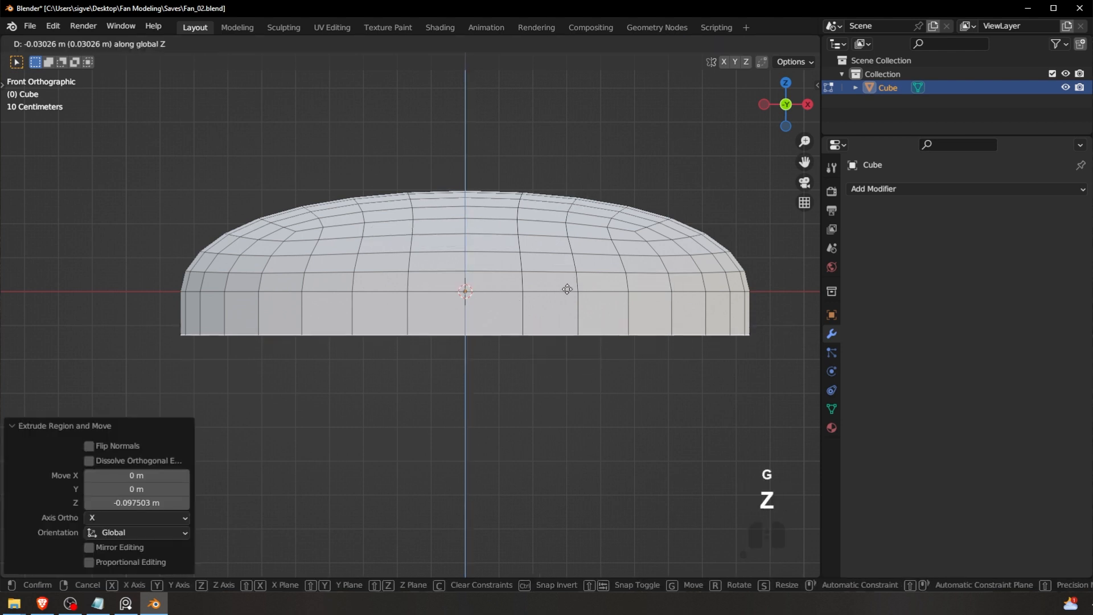
click(567, 288)
key(Tab)
shift+middle_drag(522, 204, 469, 234)
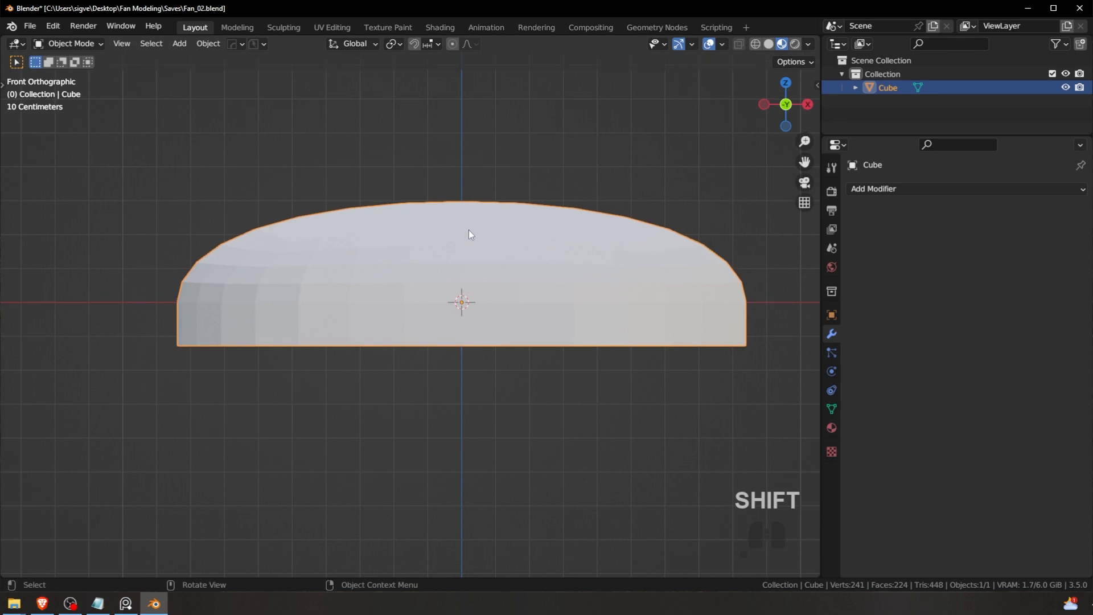
Step: Bring up the reference image board and examine the base of the white fan in the side photo
right_drag(1092, 165, 410, 239)
scroll(592, 294, down, 7)
scroll(480, 253, down, 2)
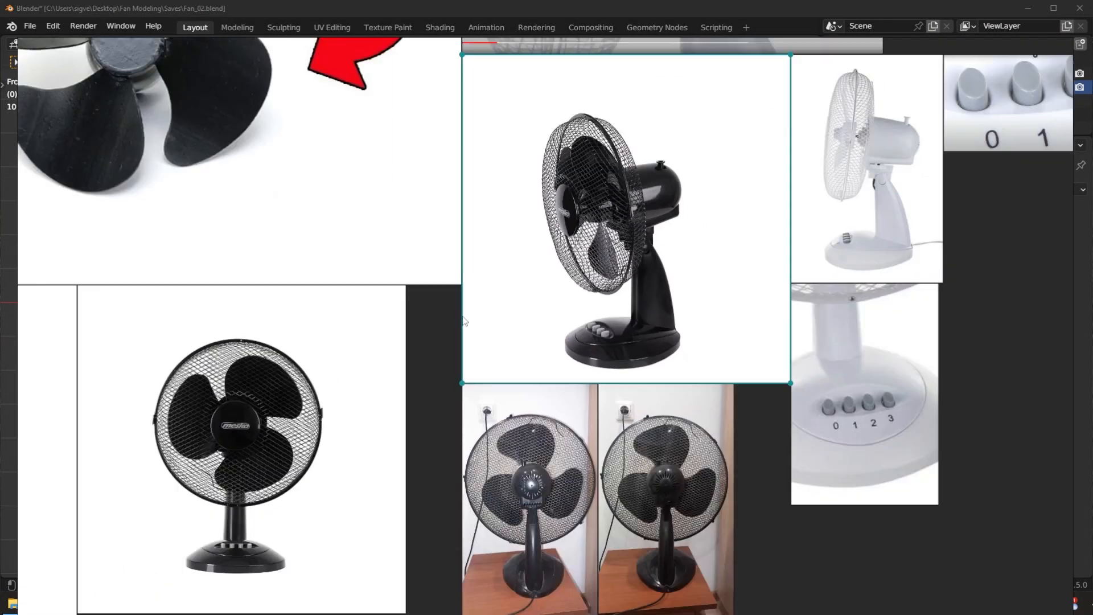
middle_drag(500, 228, 453, 276)
middle_drag(602, 199, 420, 277)
scroll(761, 387, up, 4)
middle_drag(422, 317, 473, 266)
scroll(415, 313, up, 6)
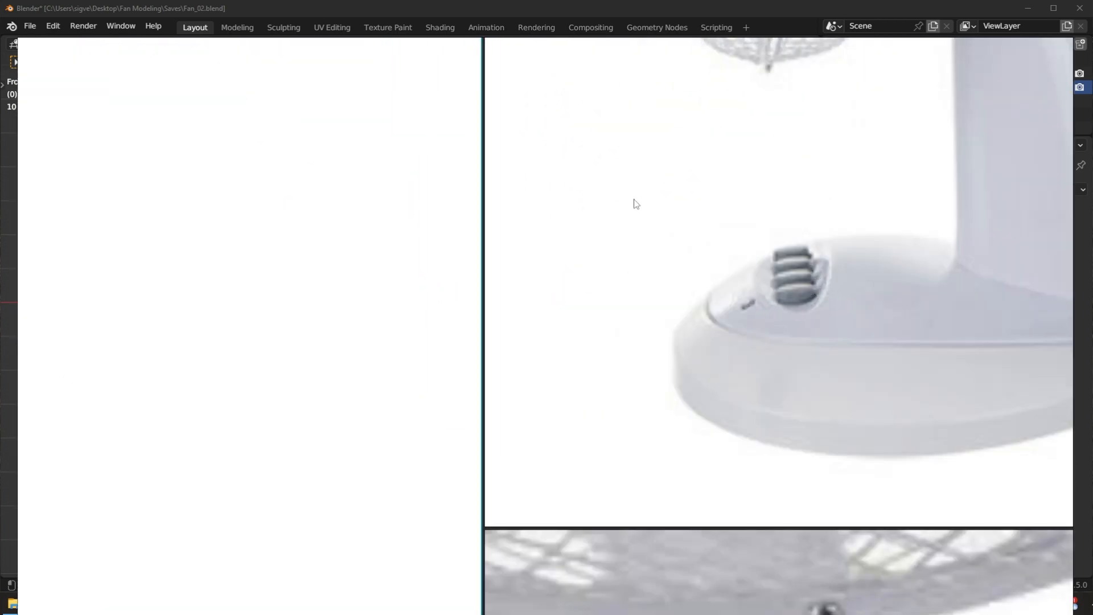
middle_drag(693, 314, 622, 124)
scroll(572, 269, down, 5)
scroll(335, 285, down, 2)
middle_drag(218, 316, 766, 222)
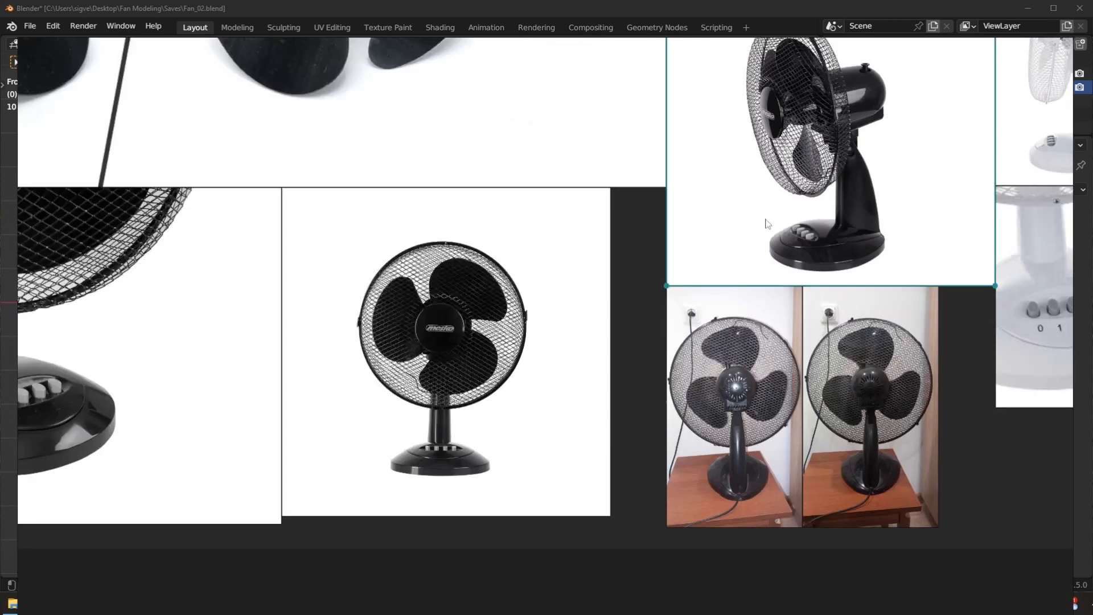
Step: Examine the black fan's base in the front reference photo, and compare its rim and profile with the modelled dome in Blender
scroll(475, 256, down, 3)
scroll(421, 270, up, 10)
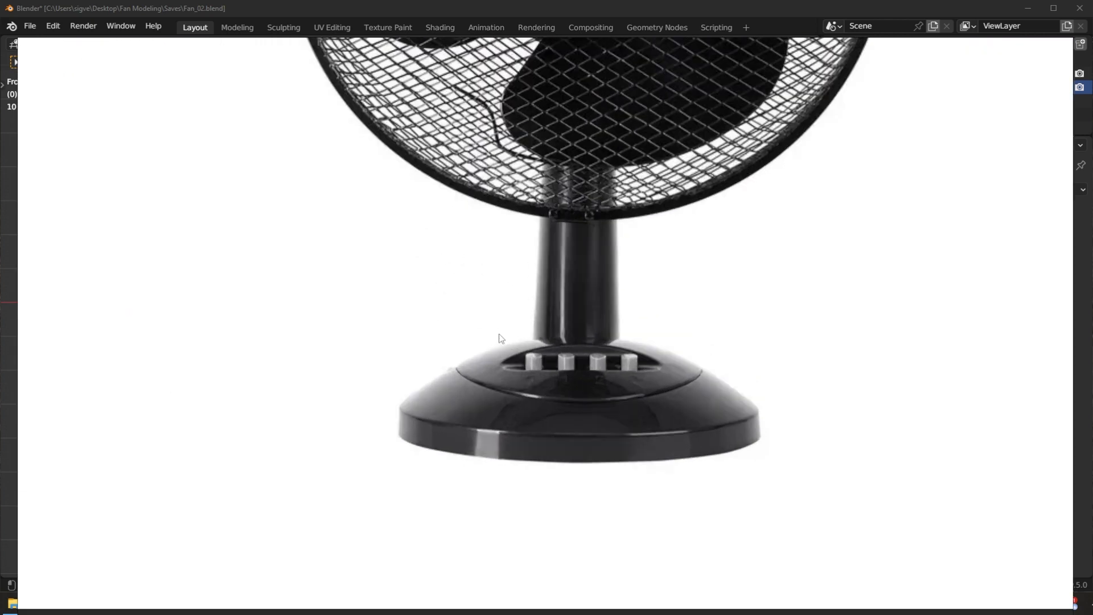
scroll(499, 334, up, 4)
middle_drag(524, 424, 446, 273)
scroll(447, 274, up, 2)
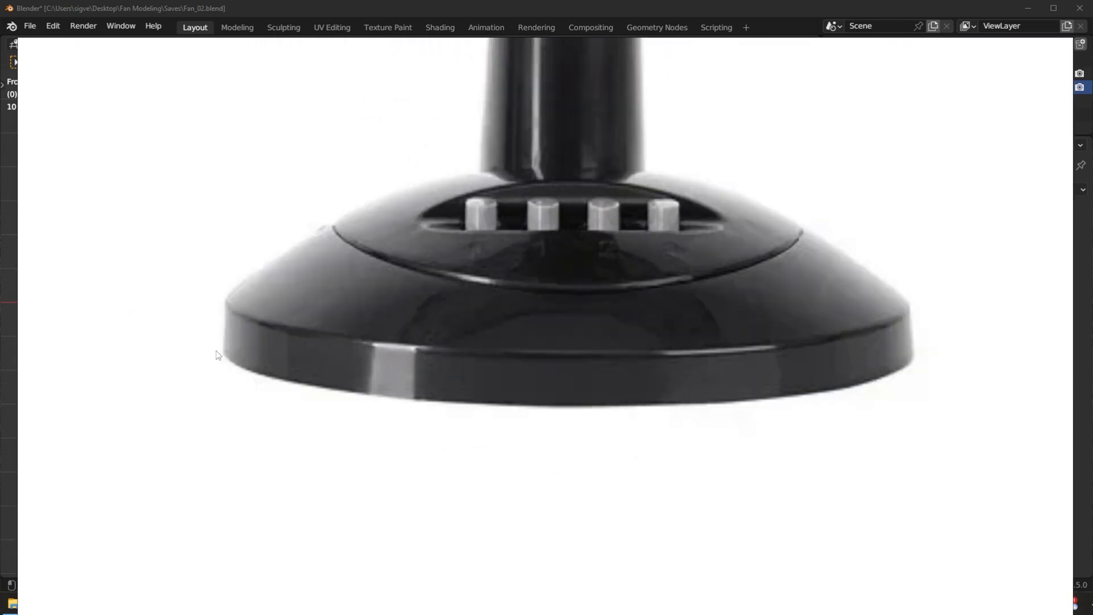
scroll(316, 338, up, 4)
middle_drag(225, 356, 332, 363)
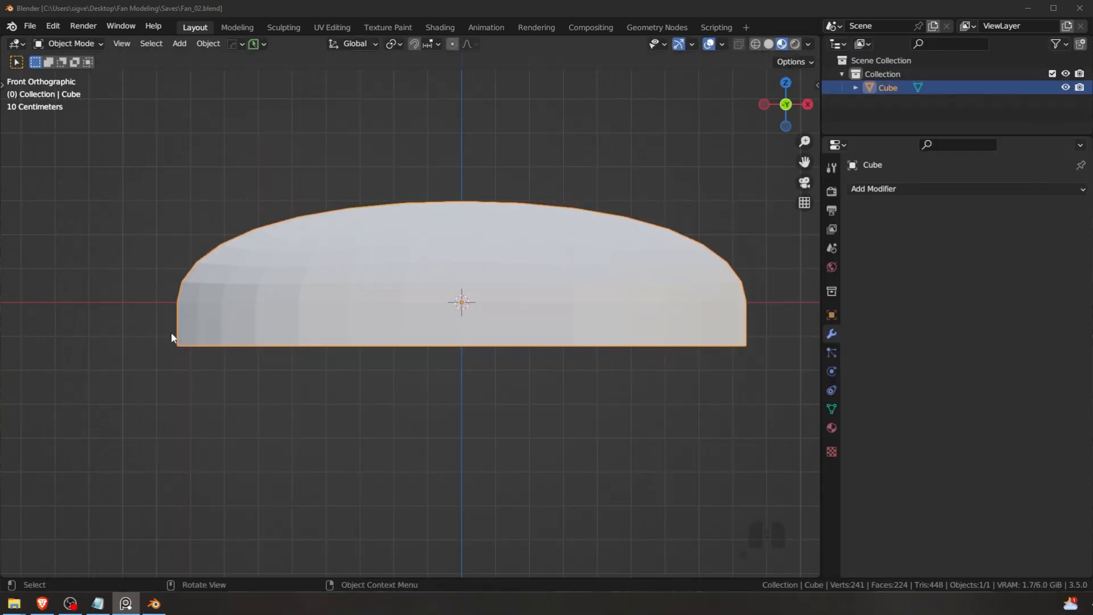
click(172, 333)
shift+middle_drag(202, 332, 280, 344)
scroll(280, 344, up, 2)
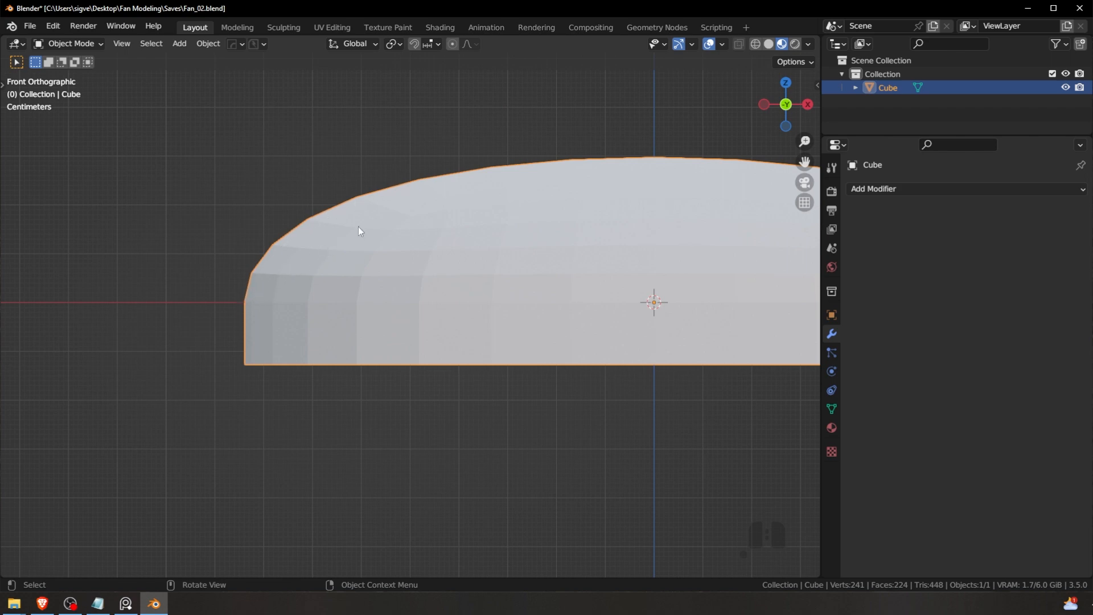
shift+middle_drag(469, 180, 283, 286)
scroll(470, 270, down, 2)
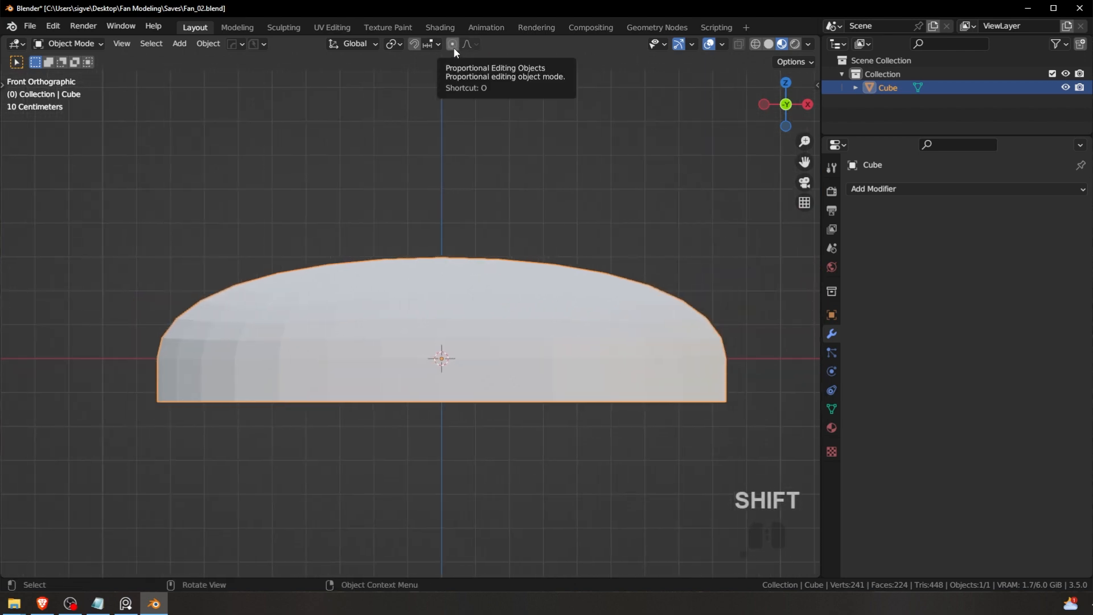
Step: Enter mesh editing on the dome with face selection active and nothing selected
key(Tab)
click(401, 226)
key(a)
key(a)
middle_drag(462, 233, 390, 271)
click(436, 307)
scroll(428, 337, down, 3)
key(Tab)
click(439, 259)
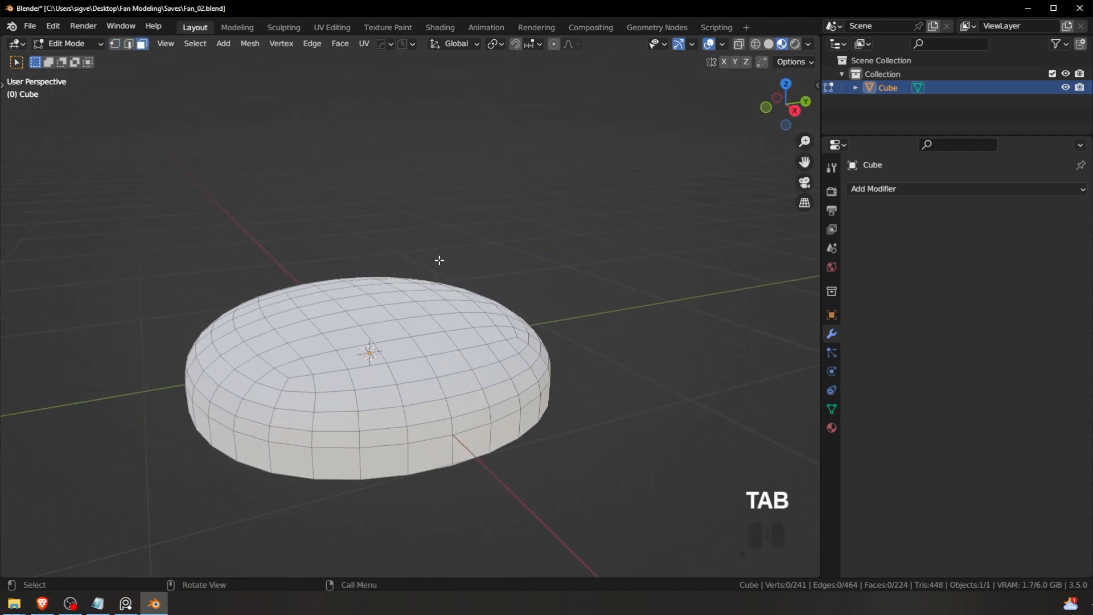
Step: In top view, select the four faces around the dome's centre, and switch to vertex selection to pick only the centre vertex
key(KP_7)
scroll(408, 278, up, 2)
click(413, 374)
shift+click(412, 434)
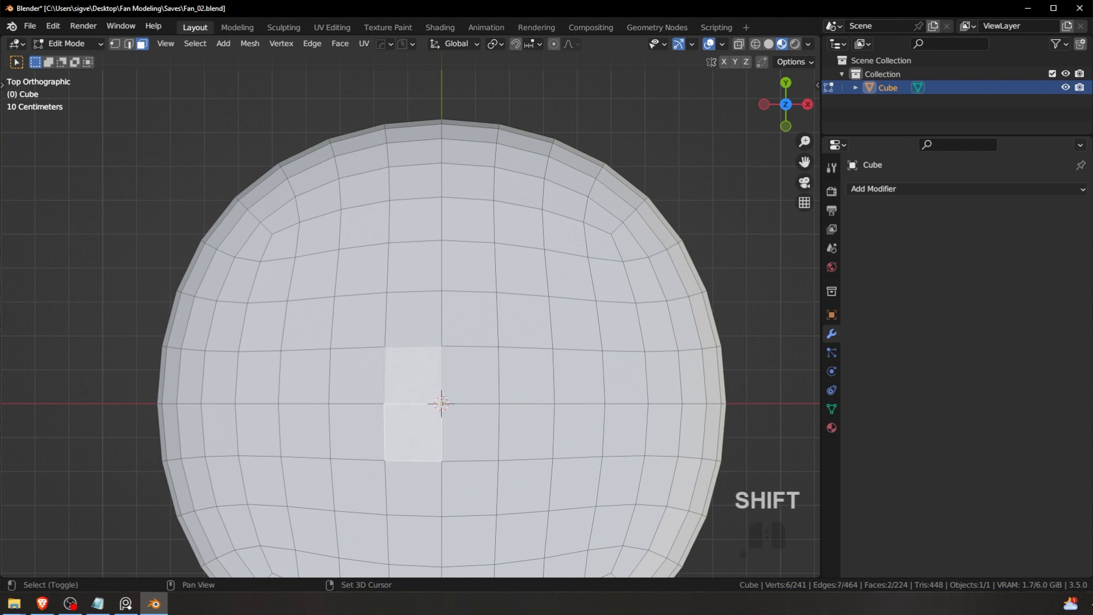
shift+click(469, 375)
shift+click(471, 434)
shift+middle_drag(457, 421, 487, 303)
key(Tab)
click(388, 303)
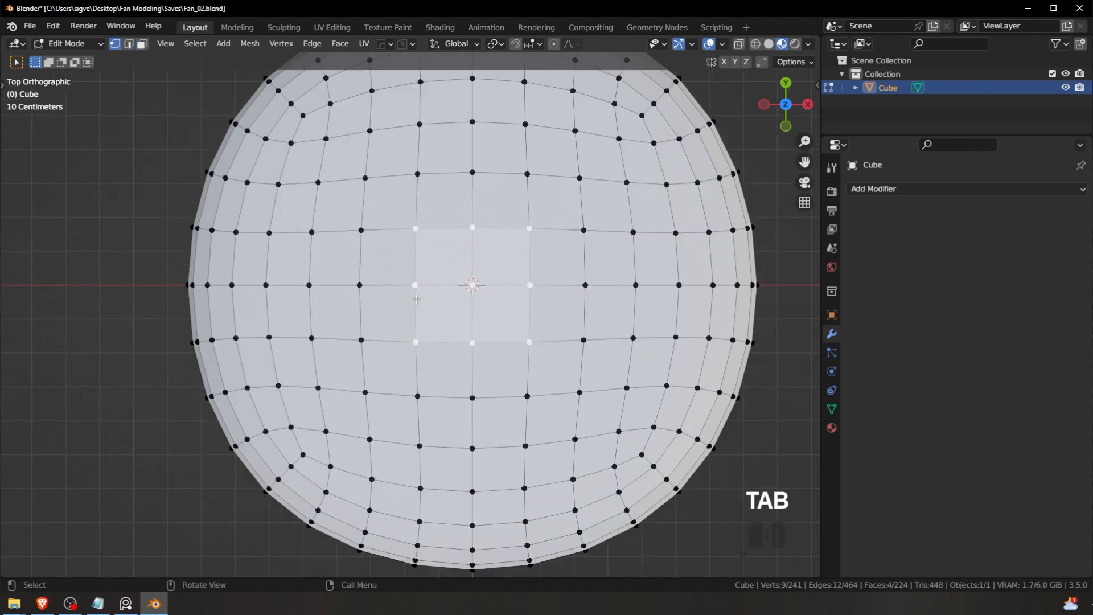
click(472, 284)
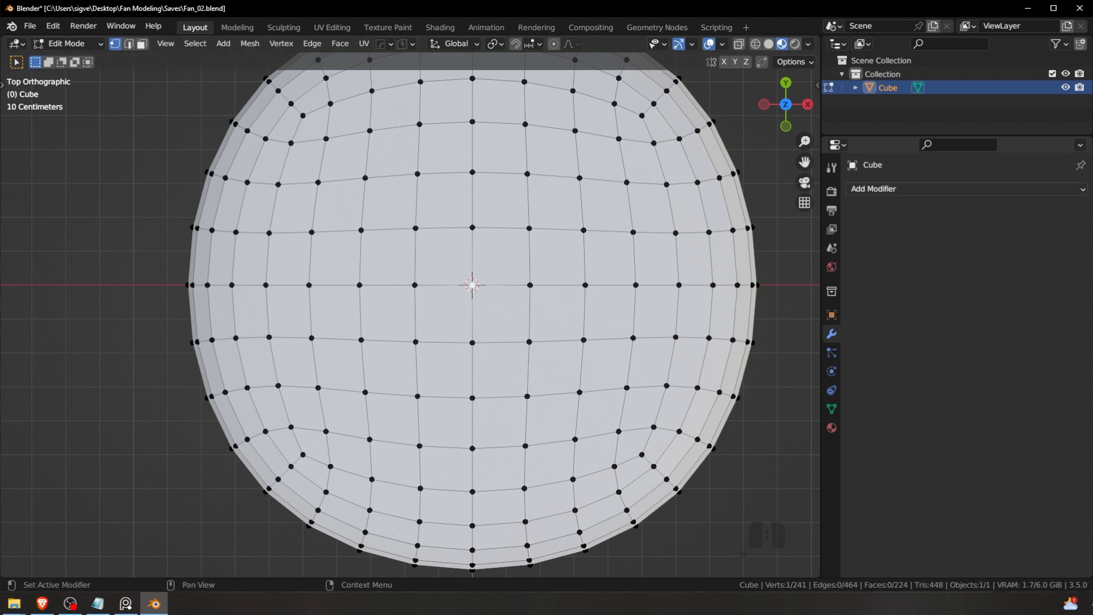
Step: Return to face selection and select the four faces around the dome's centre again
key(Tab)
click(556, 277)
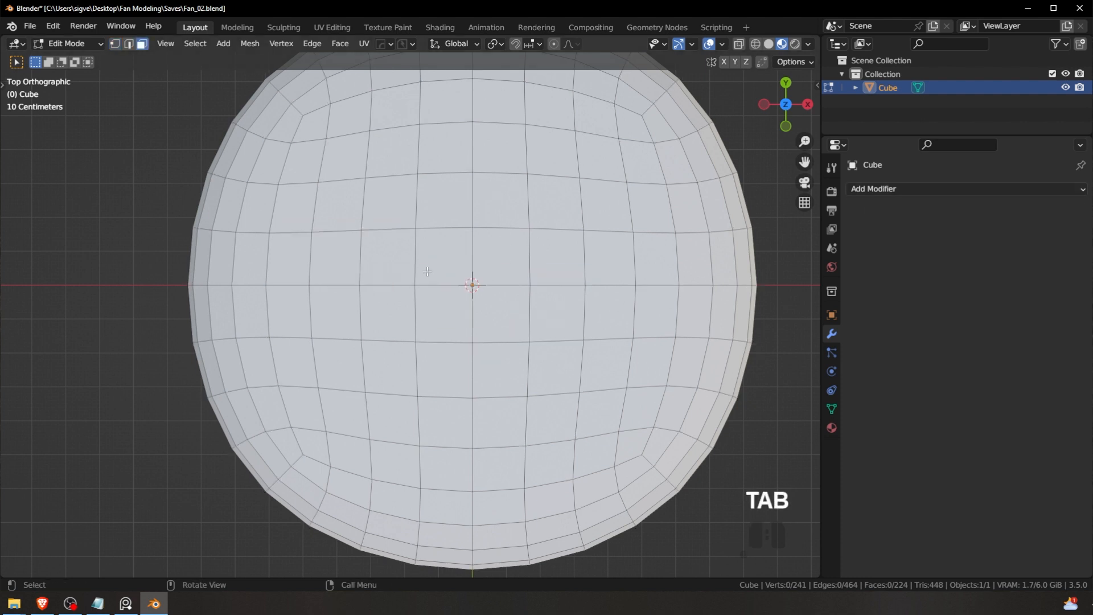
shift+click(428, 272)
shift+click(444, 313)
shift+click(501, 266)
shift+click(505, 296)
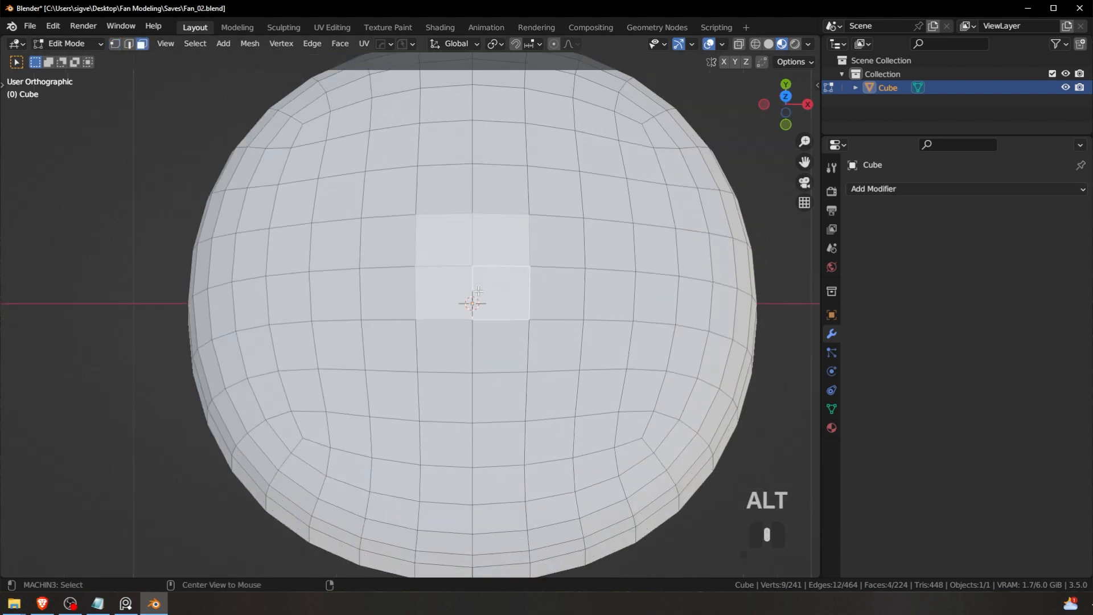
Step: Turn on proportional editing and try raising the four centre faces along Z in front view with different influence sizes
alt+middle_drag(471, 298, 473, 272)
key(g)
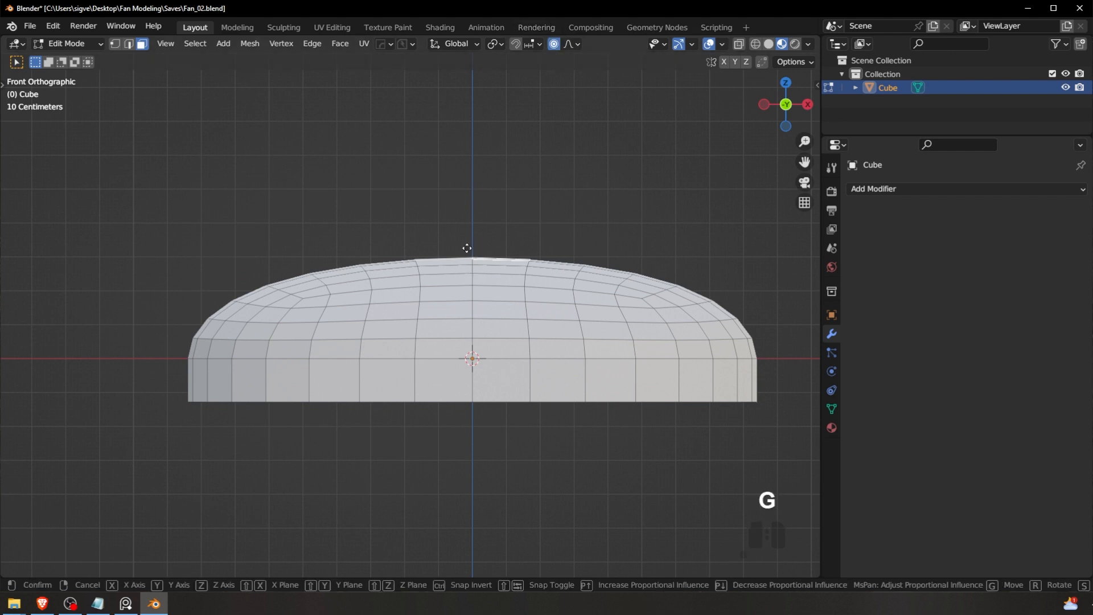
key(z)
scroll(467, 188, up, 3)
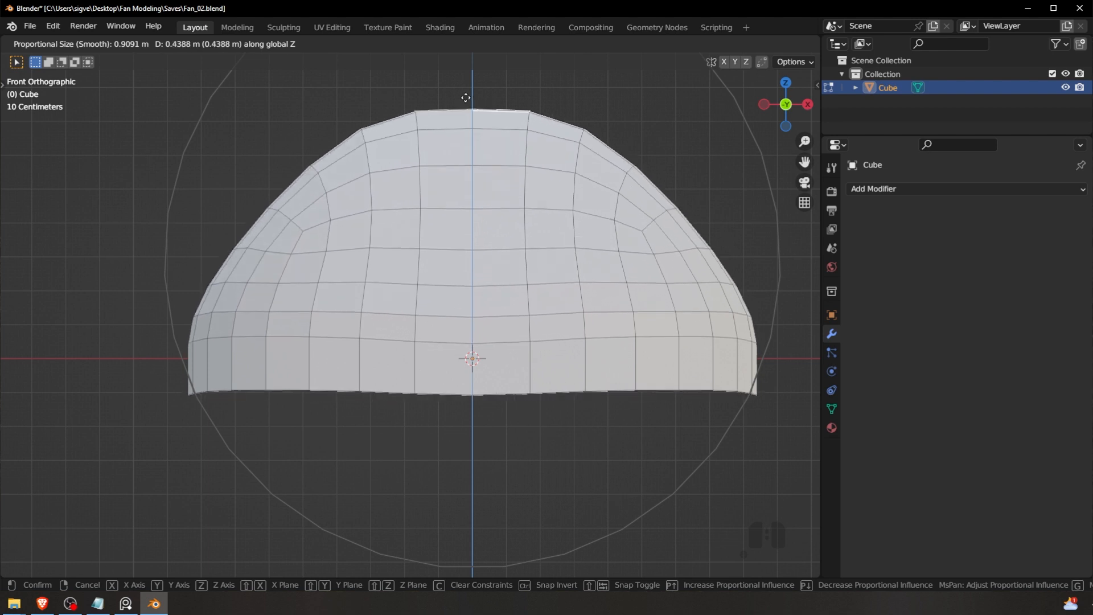
right_click(450, 103)
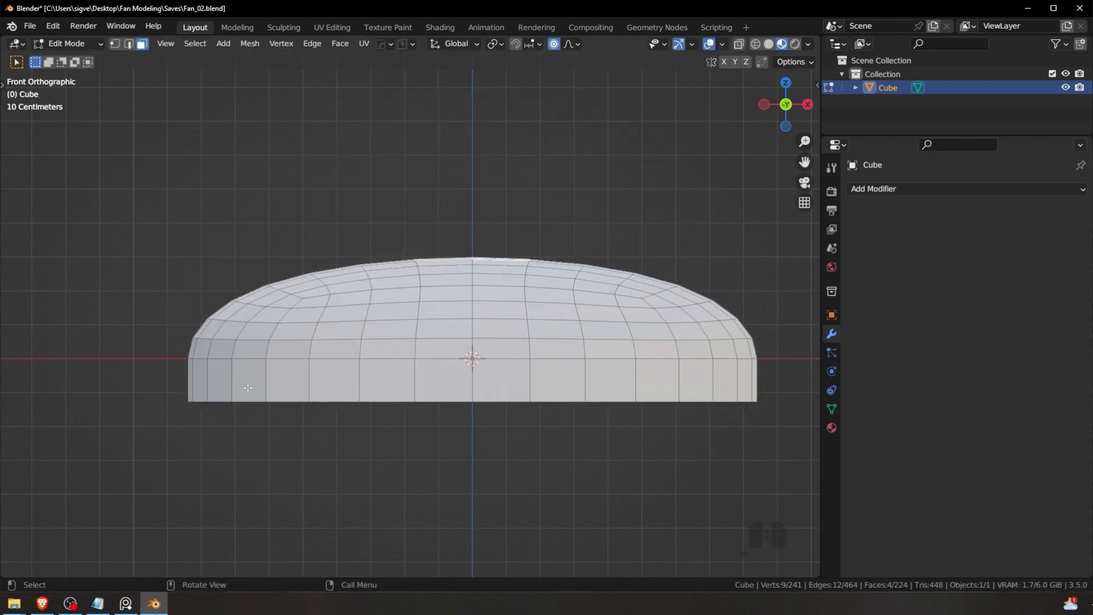
Step: Clear the selection, select the face loop of the straight band around the dome's bottom and hide it
alt+click(473, 380)
key(a)
key(alt+a)
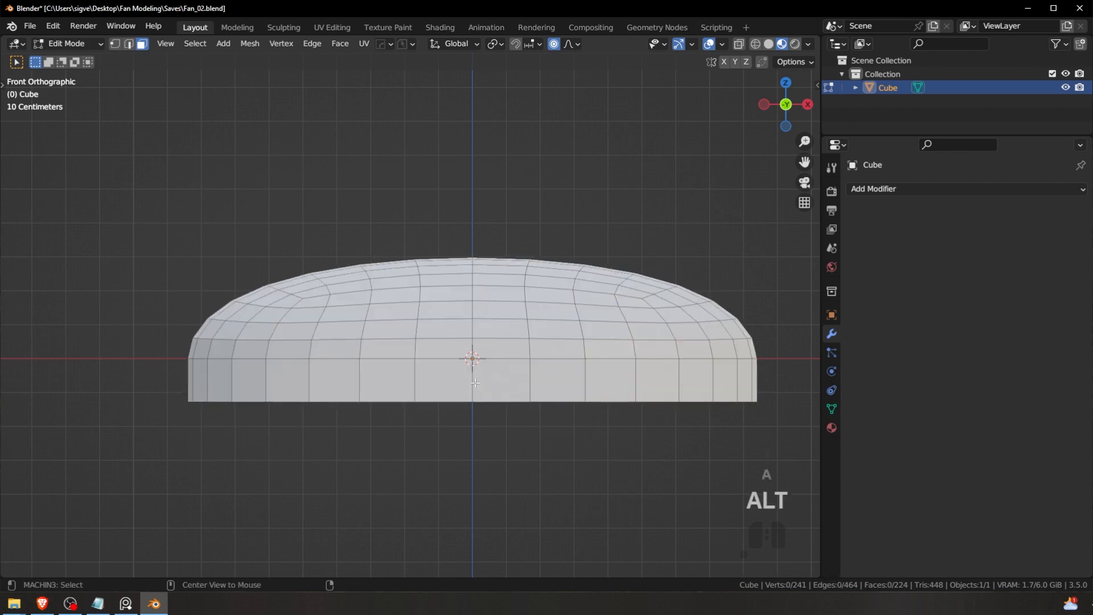
alt+click(459, 385)
key(h)
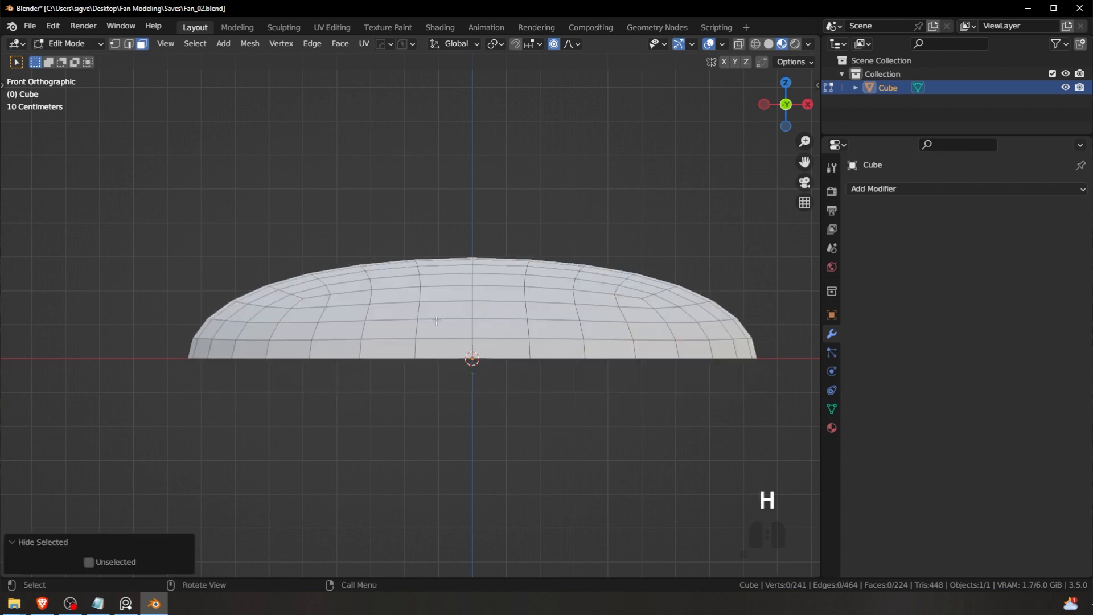
Step: In top view, select the four faces around the dome's centre
middle_drag(436, 320, 468, 330)
key(KP_7)
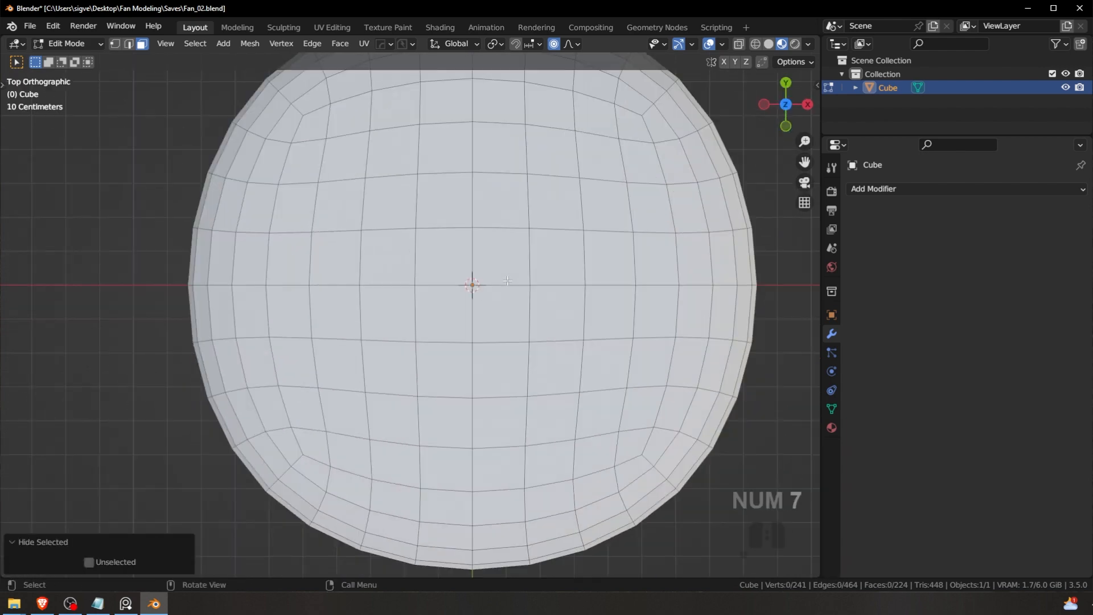
click(460, 274)
shift+click(485, 274)
shift+click(485, 299)
shift+click(459, 298)
scroll(461, 296, down, 1)
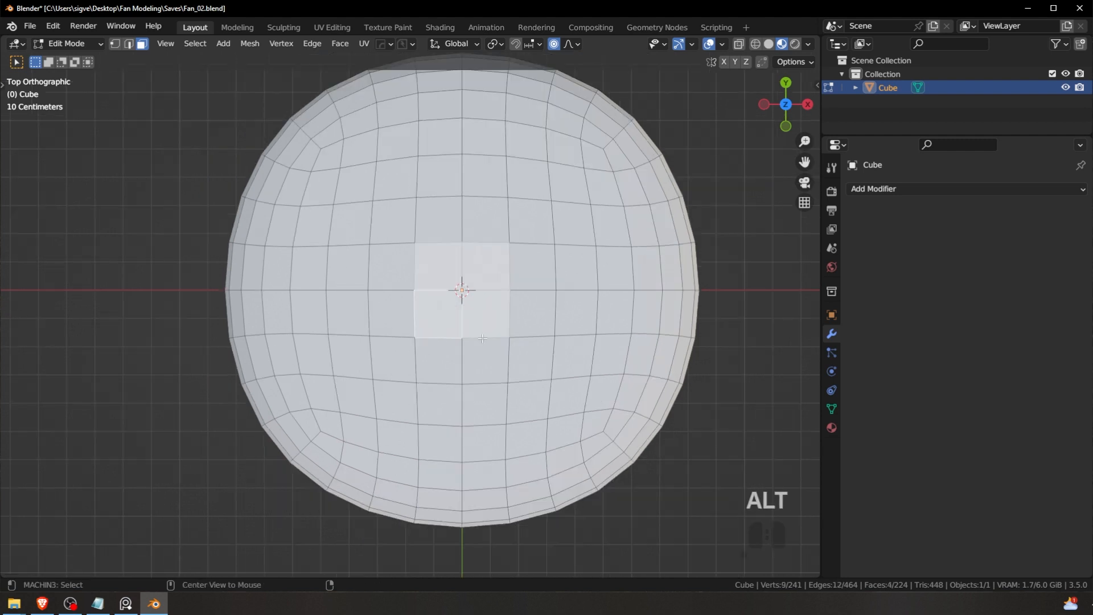
Step: In front view, raise the four centre faces about 0.64 m along Z with a smooth proportional influence size of about 0.75 m
alt+middle_drag(470, 302, 474, 275)
key(g)
key(z)
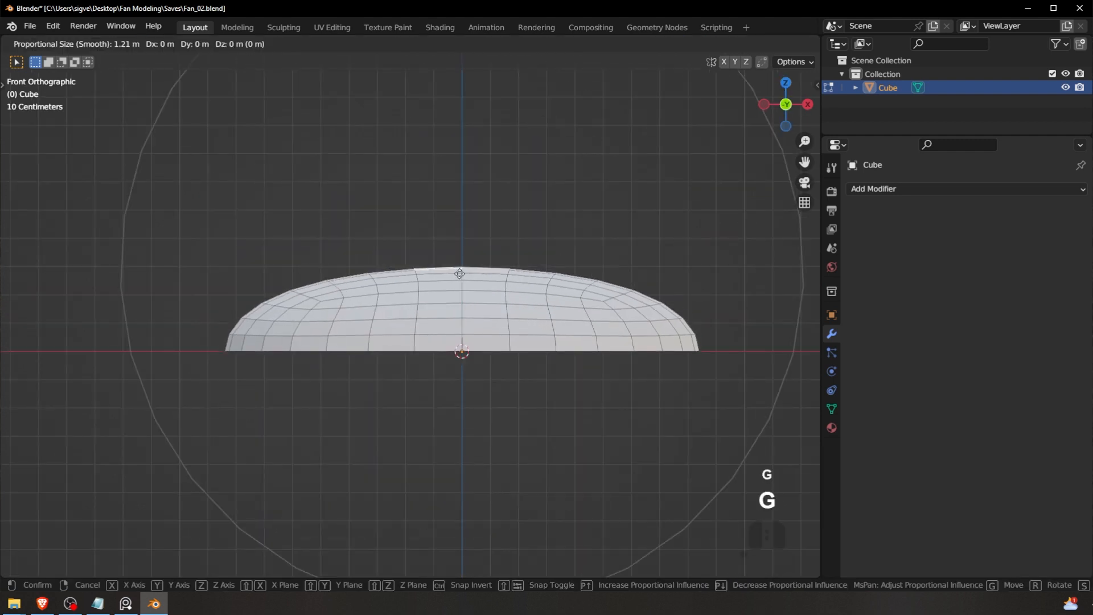
scroll(464, 188, up, 2)
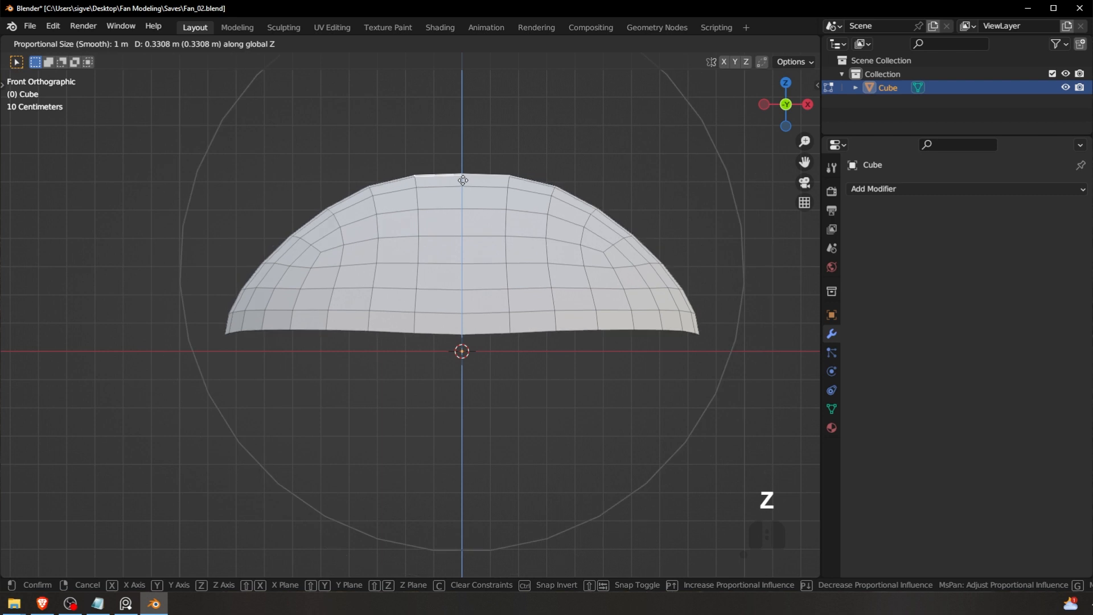
scroll(459, 185, up, 3)
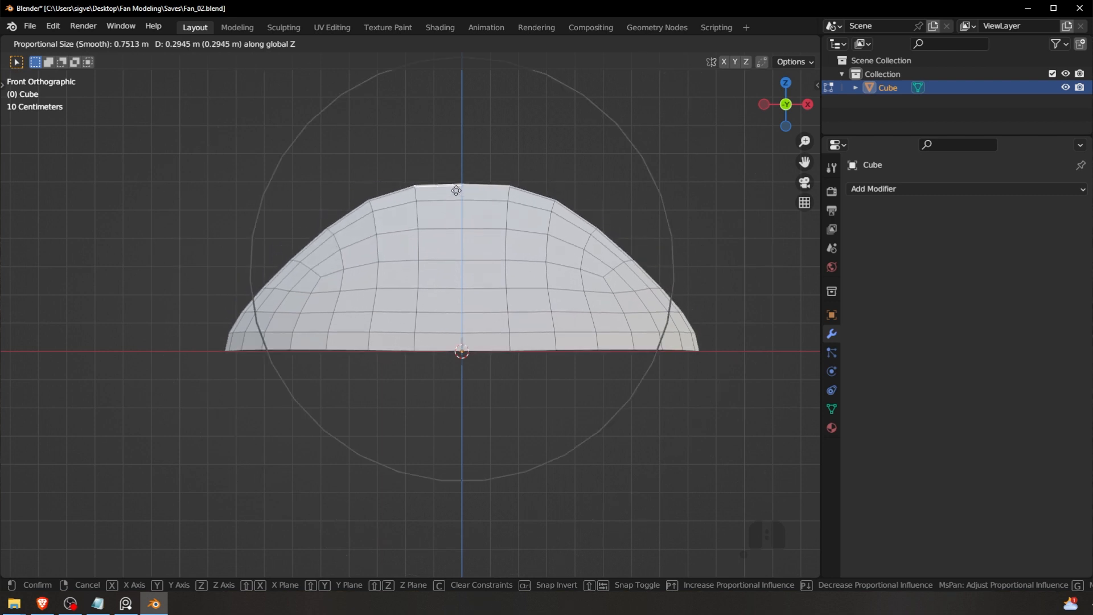
scroll(456, 191, down, 1)
scroll(455, 191, up, 1)
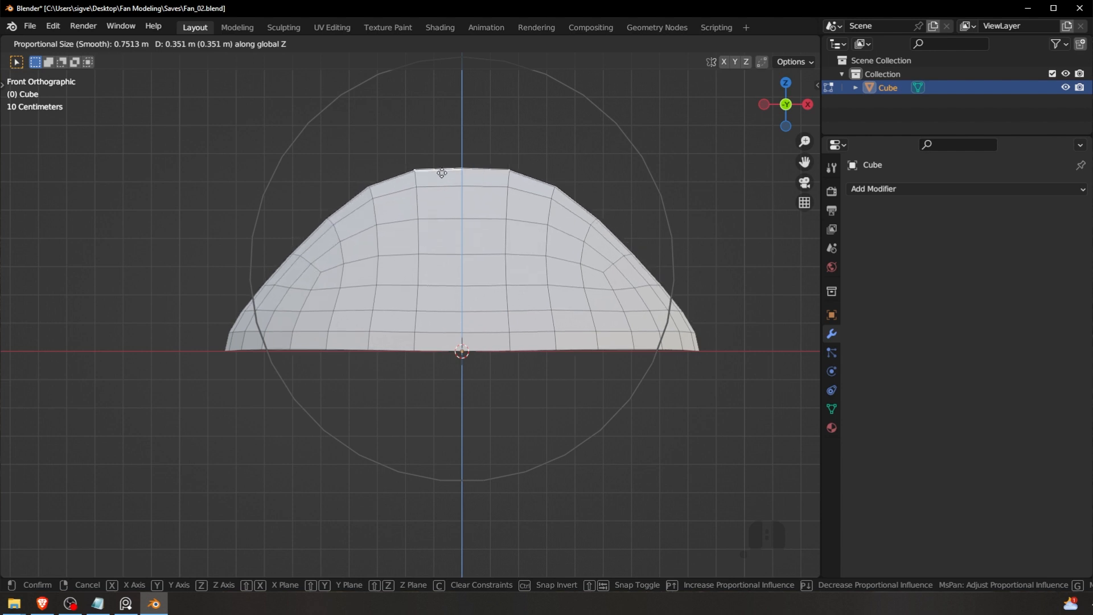
scroll(445, 176, down, 1)
scroll(446, 175, up, 2)
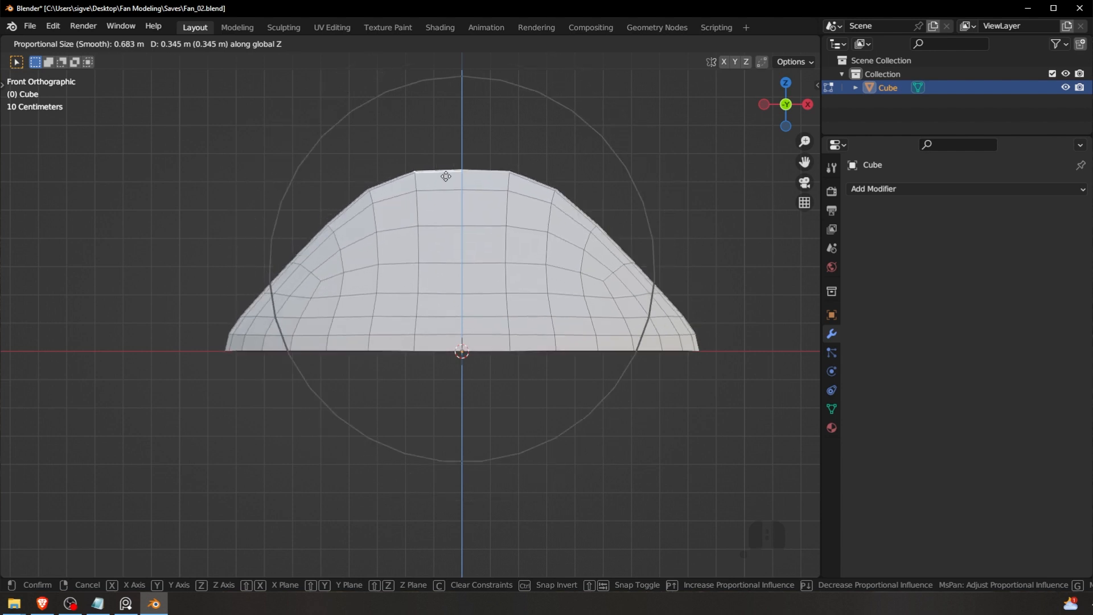
scroll(446, 176, down, 1)
scroll(445, 176, up, 1)
scroll(446, 176, up, 1)
scroll(446, 176, down, 1)
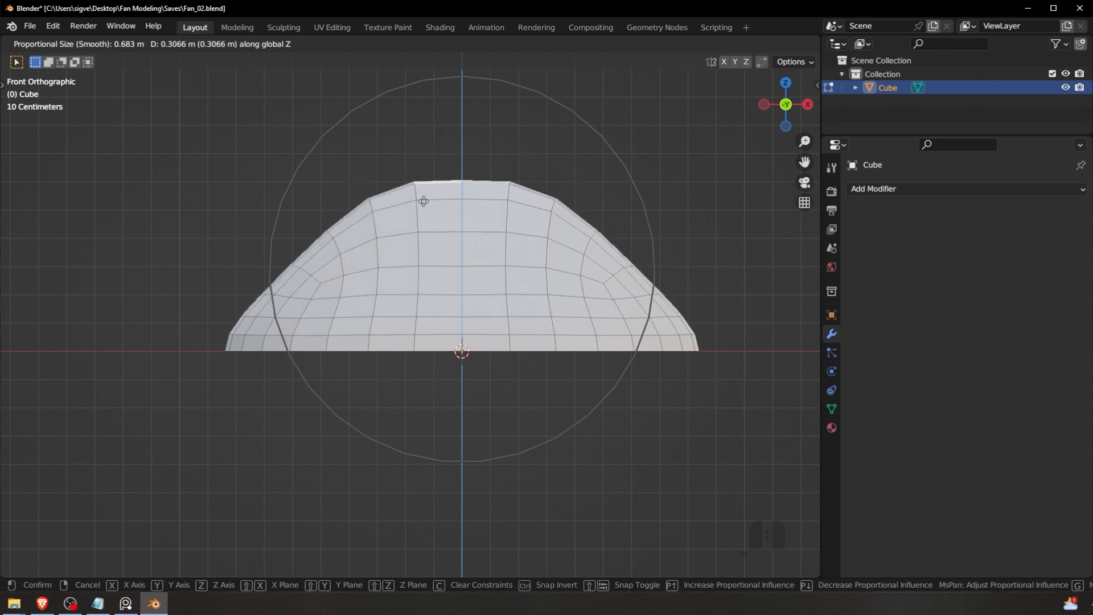
scroll(447, 187, down, 1)
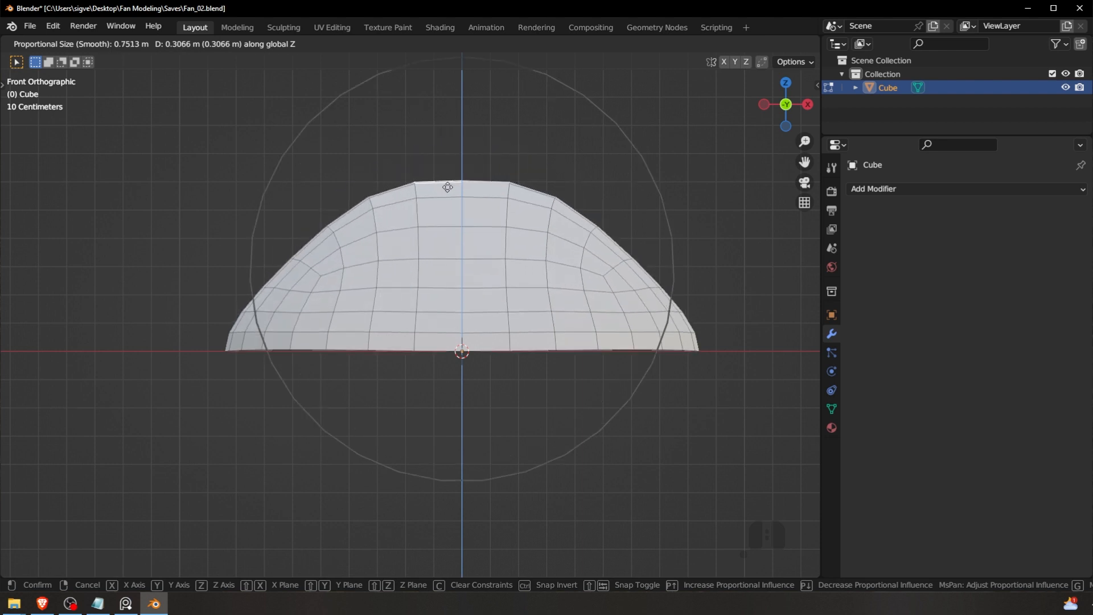
scroll(445, 171, down, 1)
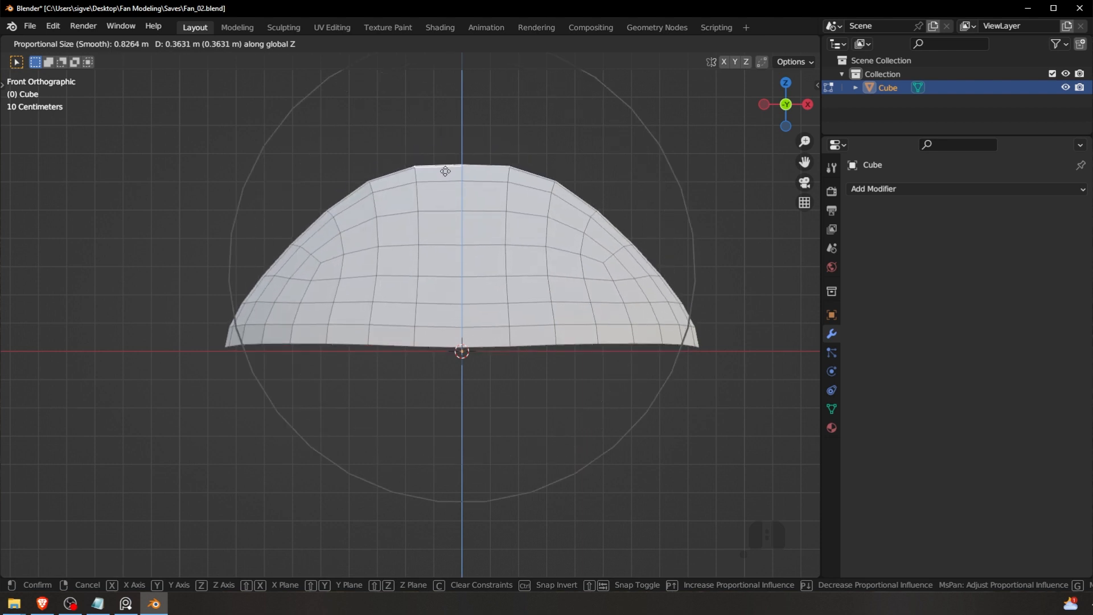
scroll(437, 154, up, 1)
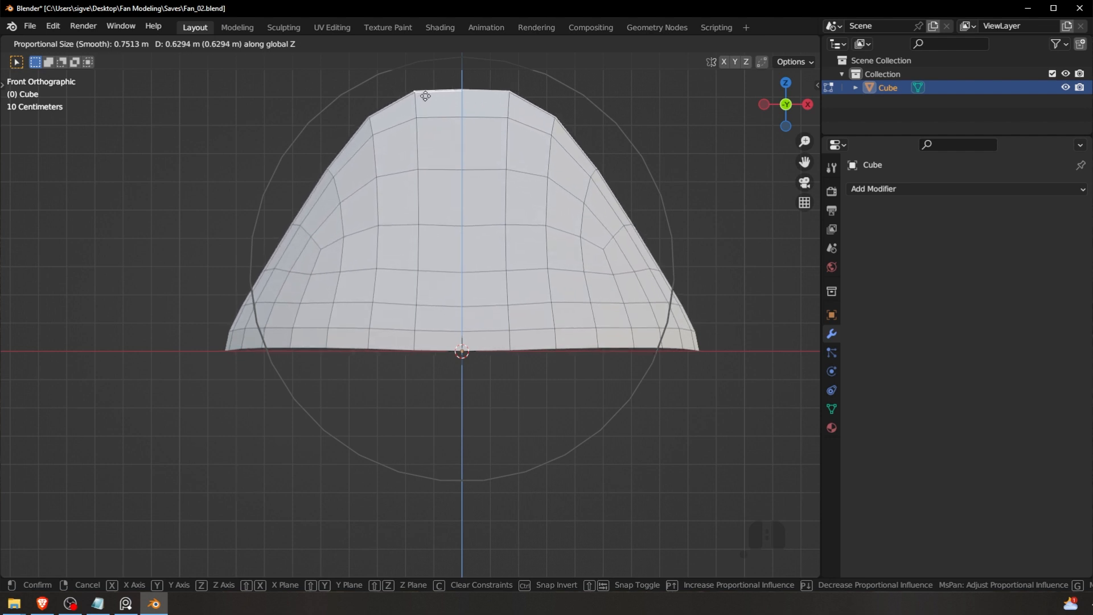
click(424, 92)
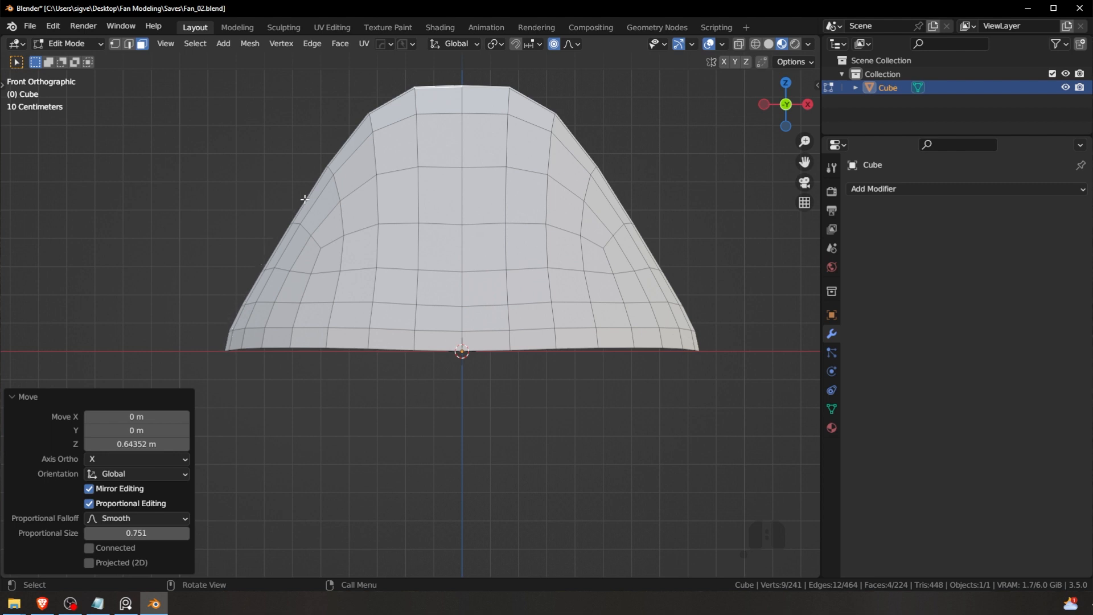
Step: Switch to Object Mode and flatten the whole dome by scaling it along Z to about 0.35
key(Tab)
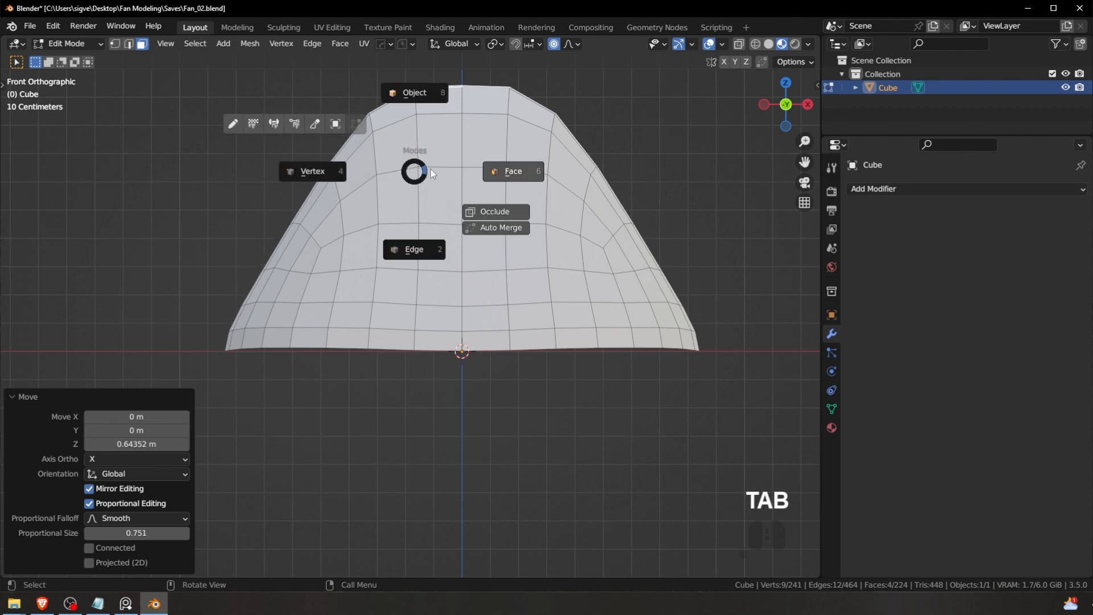
key(Tab)
click(443, 107)
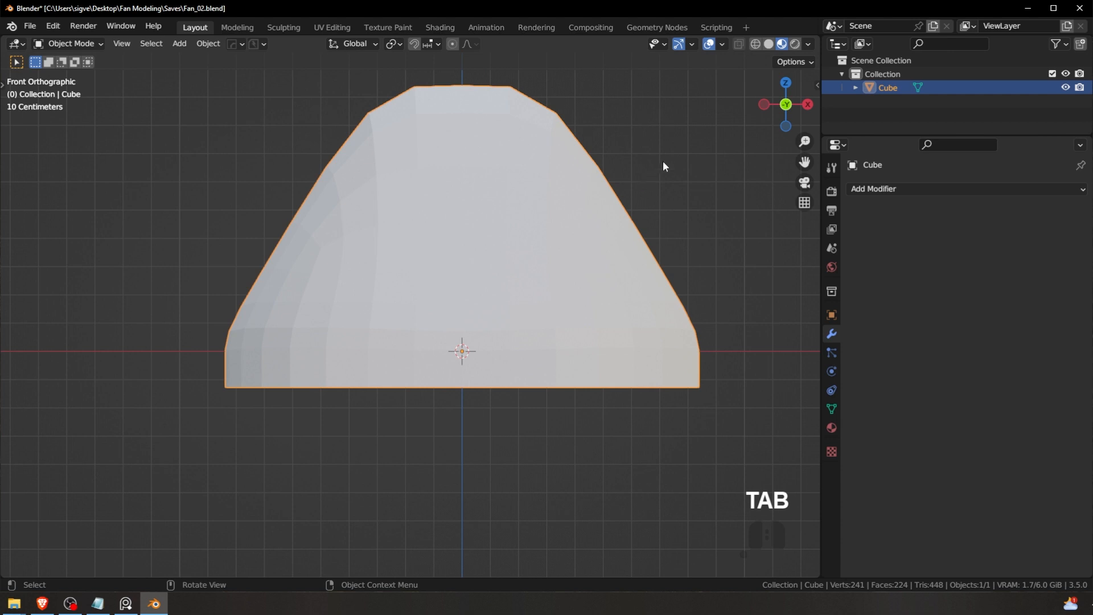
key(s)
key(z)
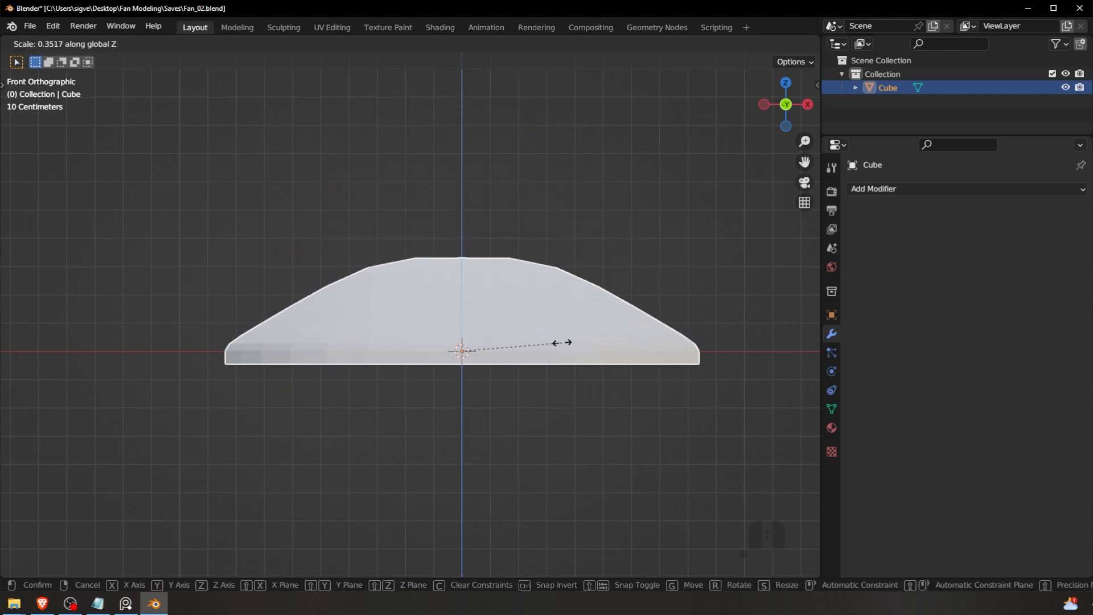
click(564, 337)
Step: Return to edge editing, reveal the hidden rim band and select the edge loop along its bottom
key(Tab)
click(560, 399)
shift+middle_drag(452, 381, 465, 363)
key(a)
key(a)
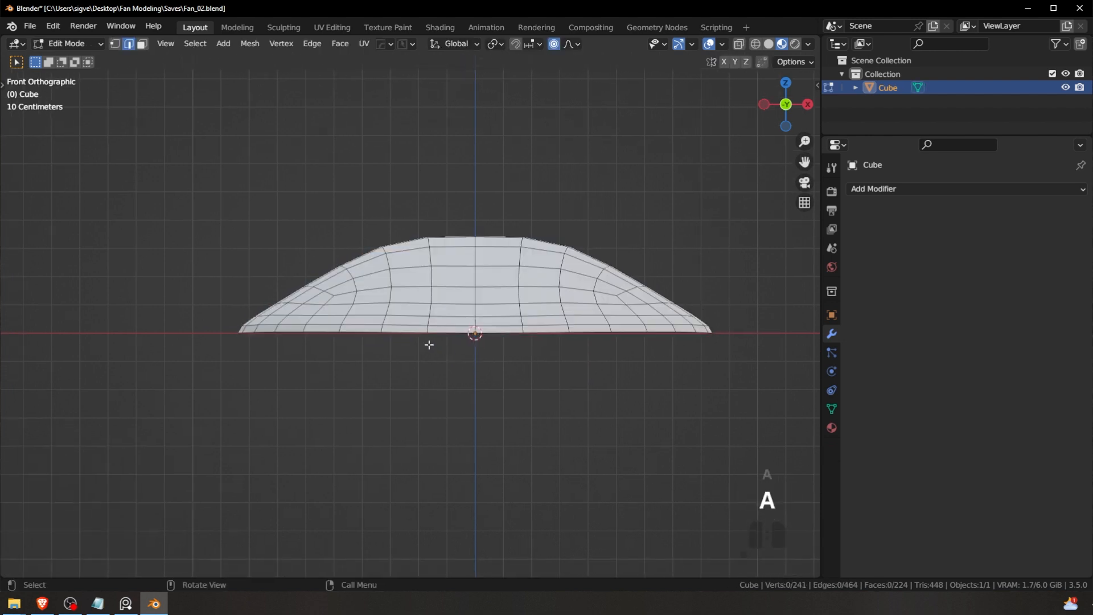
key(a)
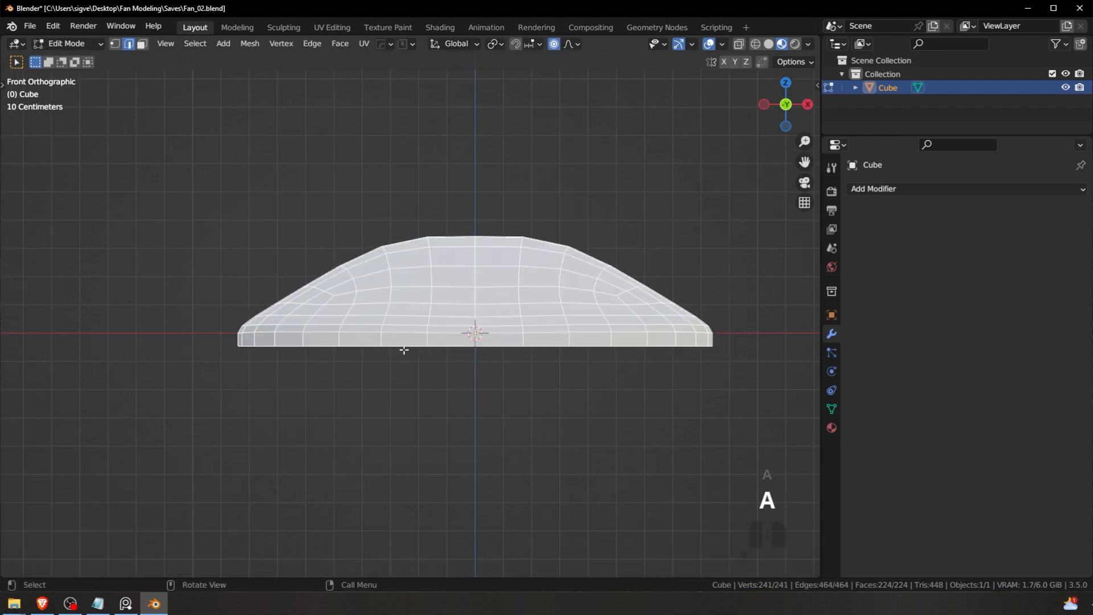
key(a)
alt+click(445, 346)
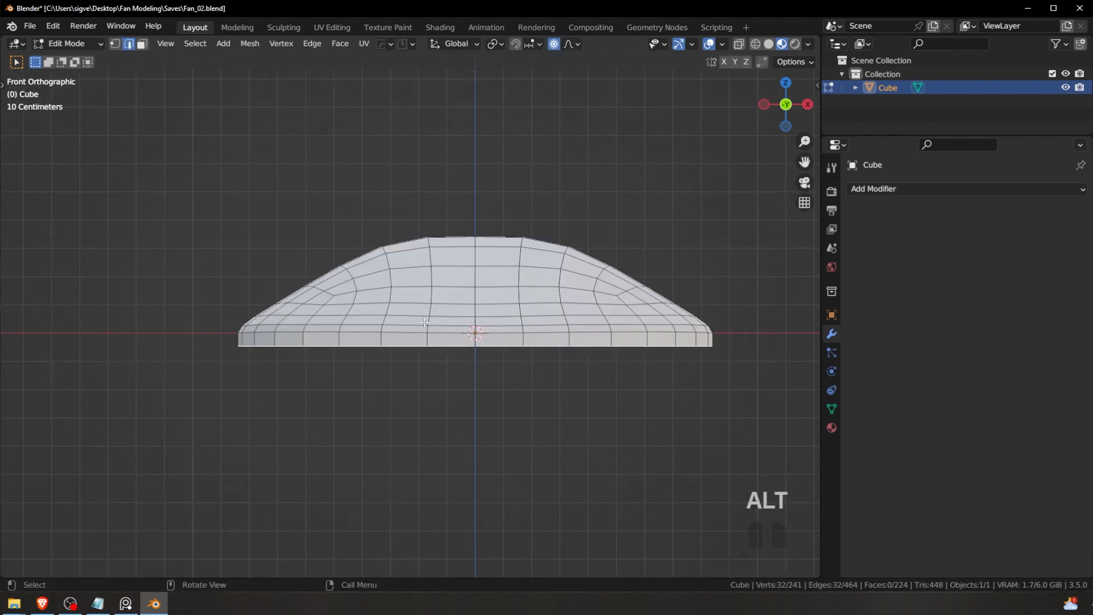
mouse_move(445, 346)
middle_down()
mouse_move(429, 315)
mouse_move(442, 325)
middle_up()
key(g)
key(z)
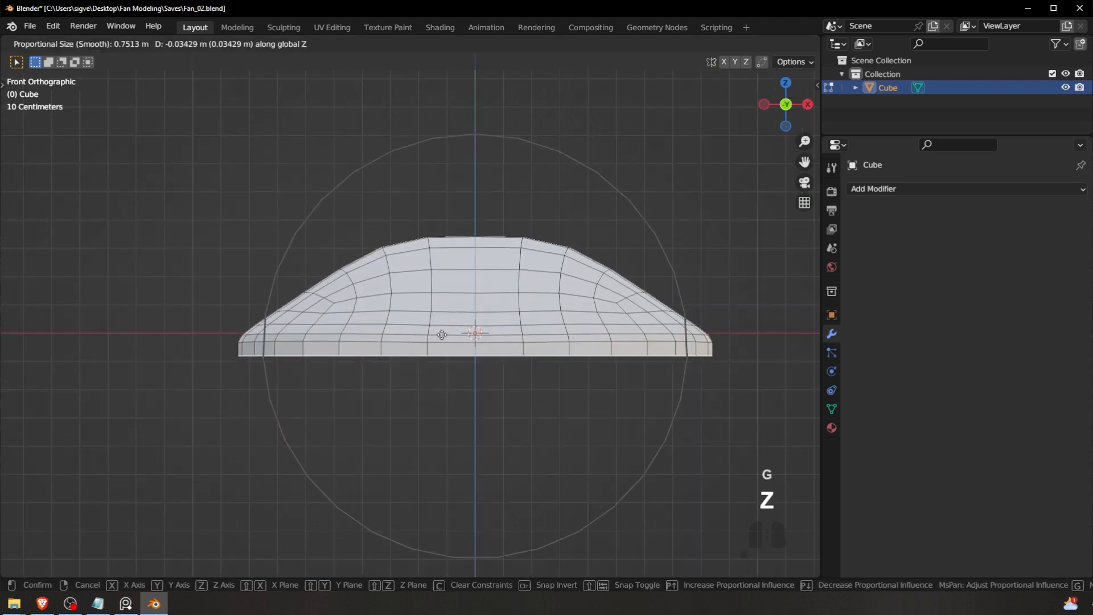
right_click(442, 335)
Step: Turn off proportional editing and lower the rim's bottom edge loop about 0.075 m along Z
click(556, 46)
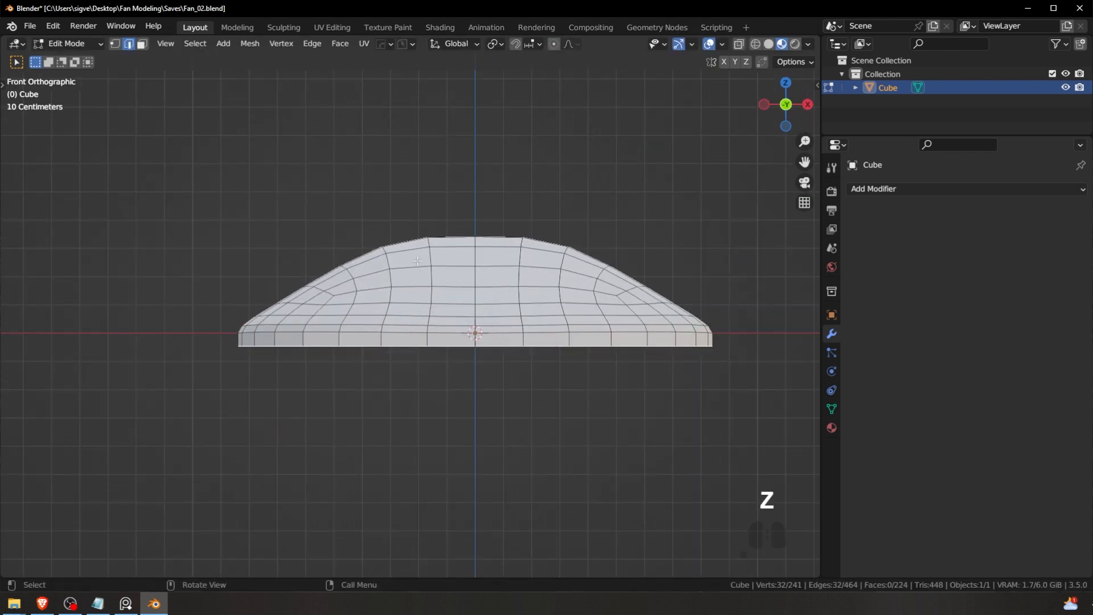
key(g)
key(z)
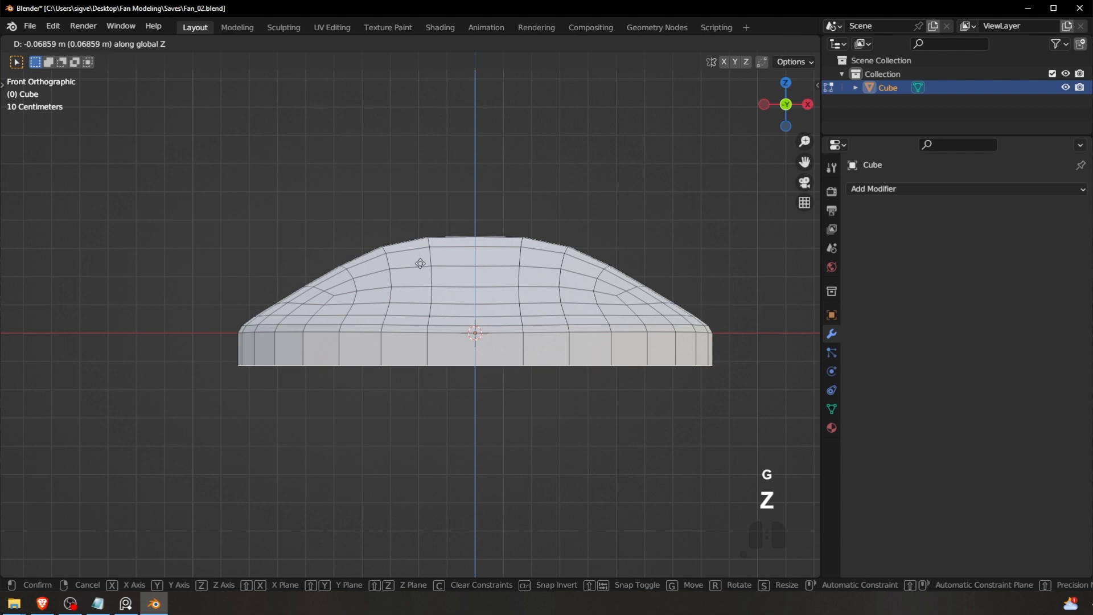
click(422, 265)
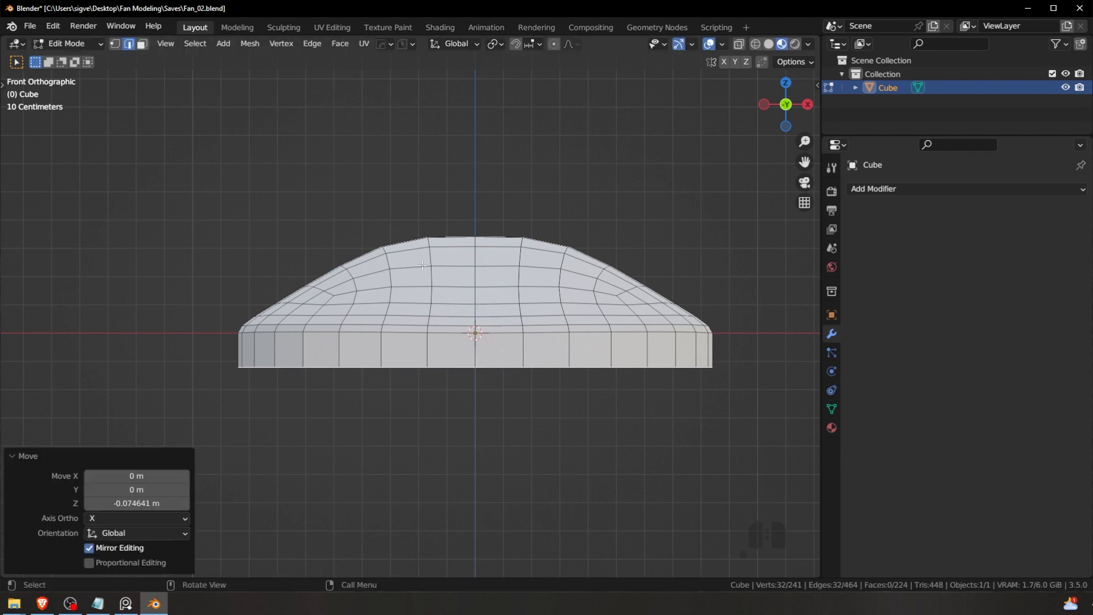
Step: Save the file and dissolve the horizontal edge loop just above the straight rim band
key(Tab)
shift+middle_drag(360, 211, 386, 216)
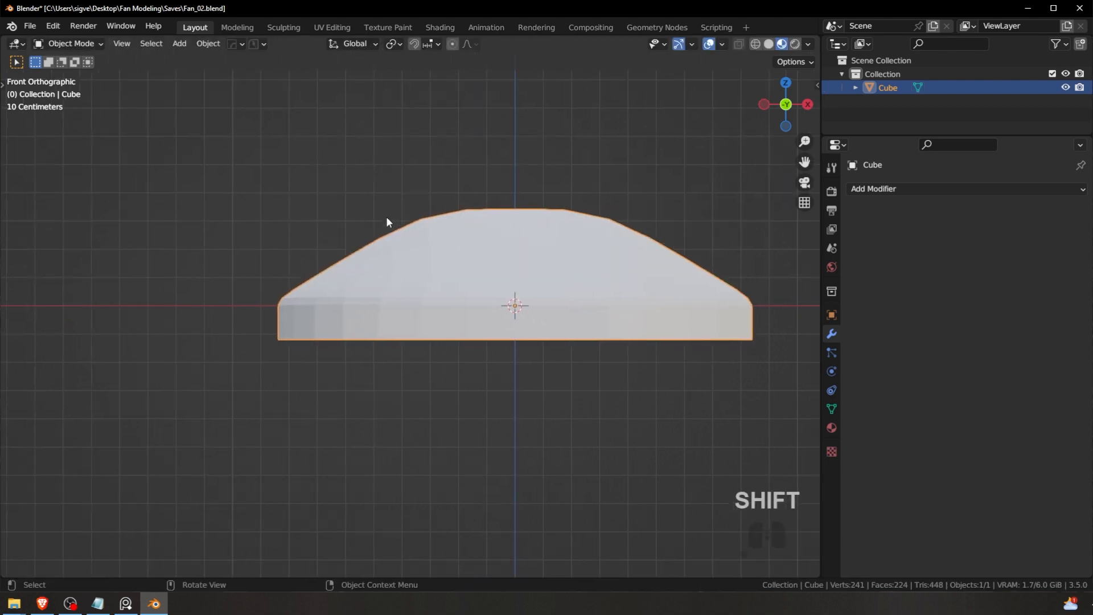
key(Tab)
click(348, 302)
key(a)
alt+click(354, 285)
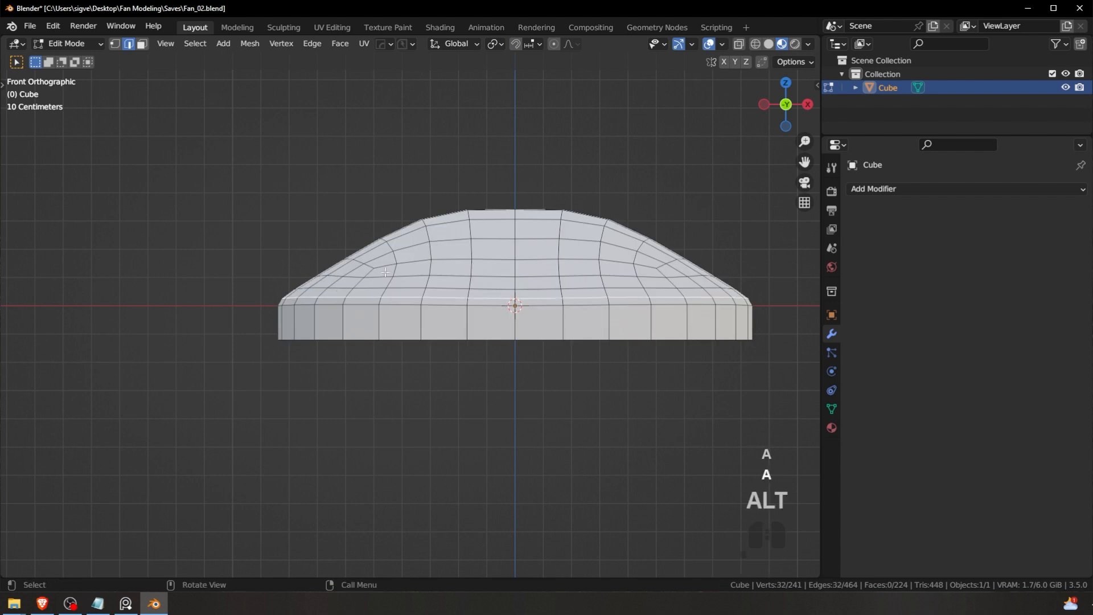
key(ctrl+s)
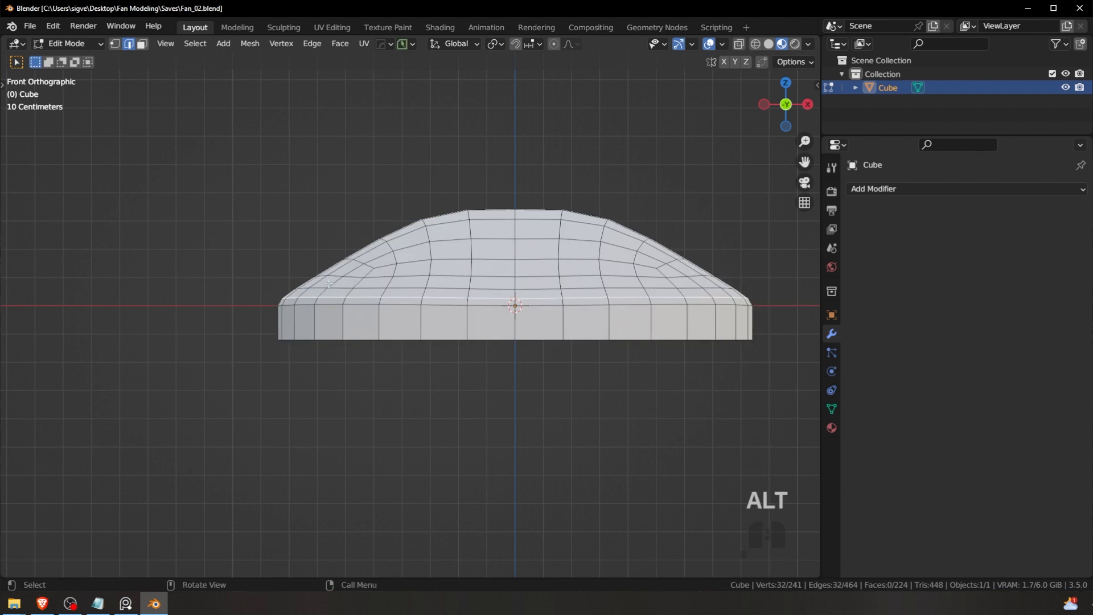
key(ctrl+x)
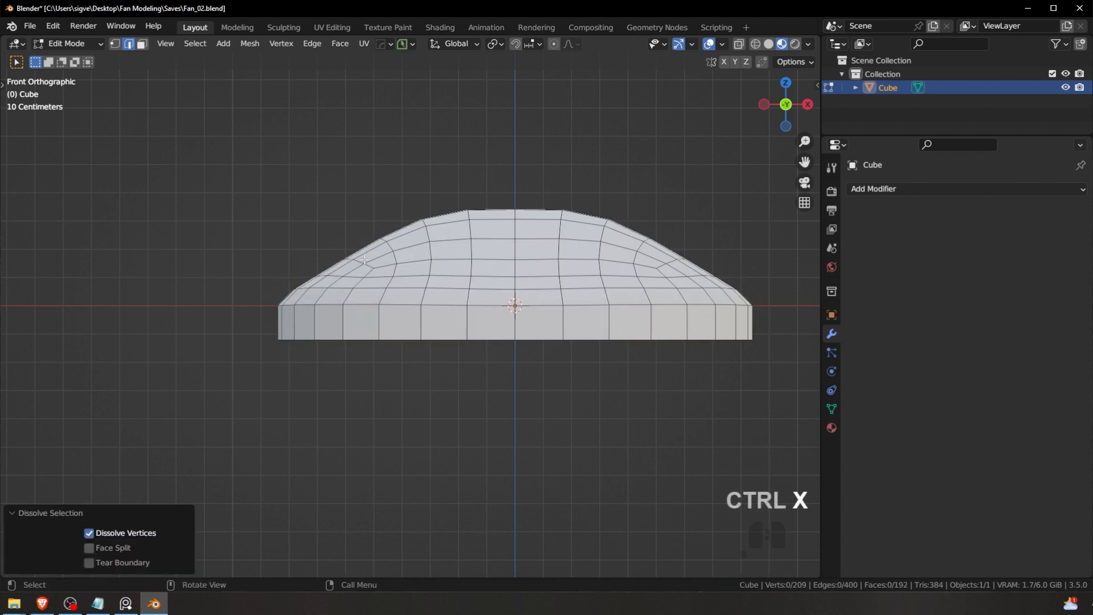
Step: Return to Object Mode and deselect everything to compare the base's silhouette with the reference image
key(Tab)
click(365, 196)
key(a)
key(a)
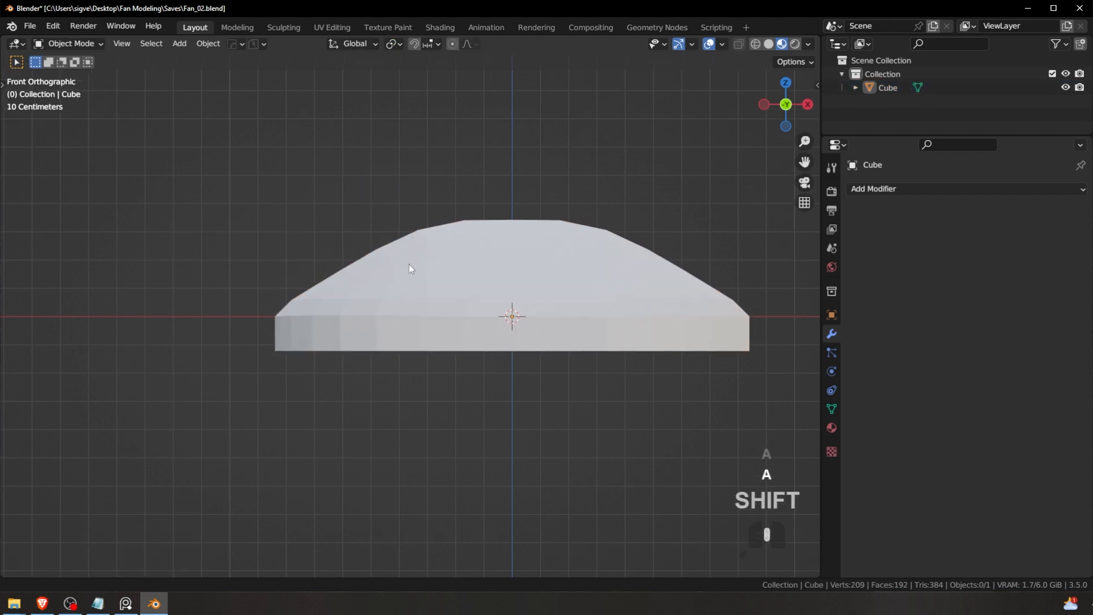
mouse_move(409, 264)
shift+middle_down()
mouse_move(378, 292)
mouse_move(420, 259)
shift+middle_up()
scroll(421, 258, up, 1)
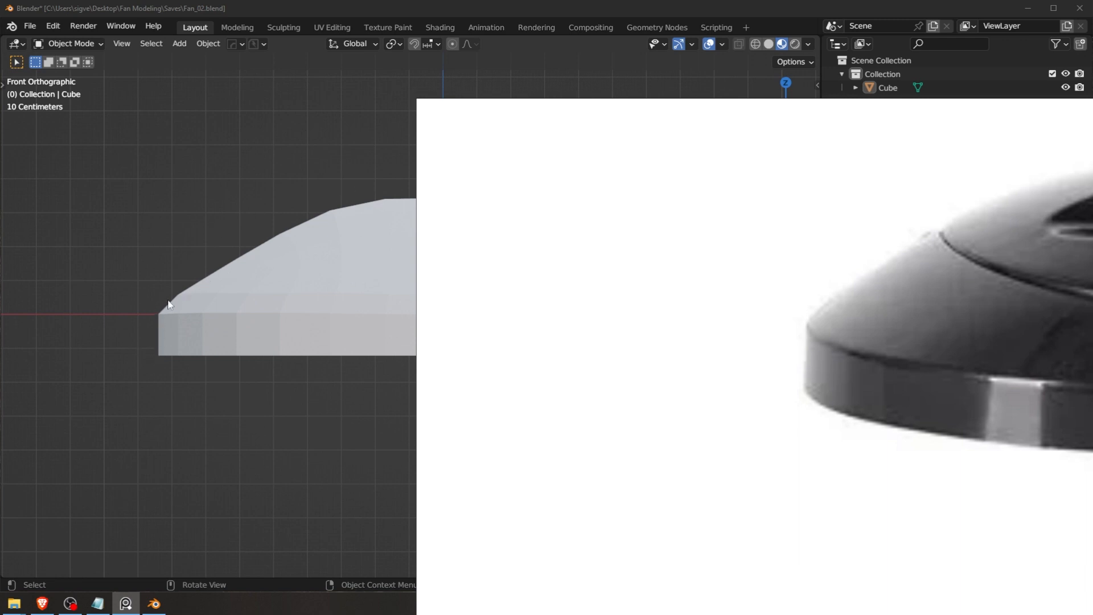
Step: Lower the rim's bottom edge loop about 0.015 m along Z to match the reference, and return to Object Mode
click(230, 325)
key(Tab)
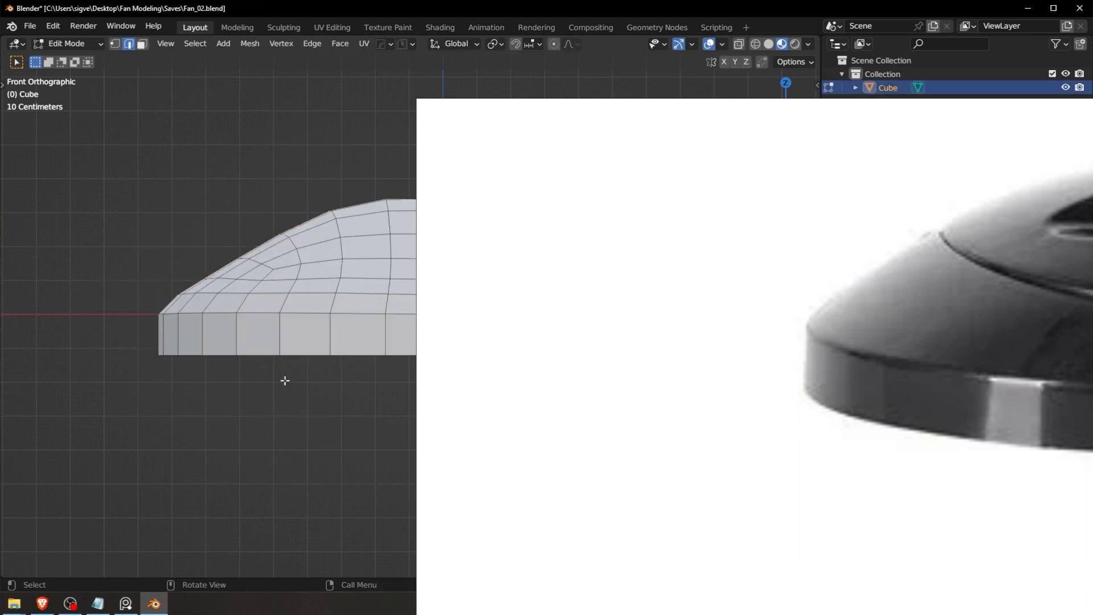
key(g)
key(z)
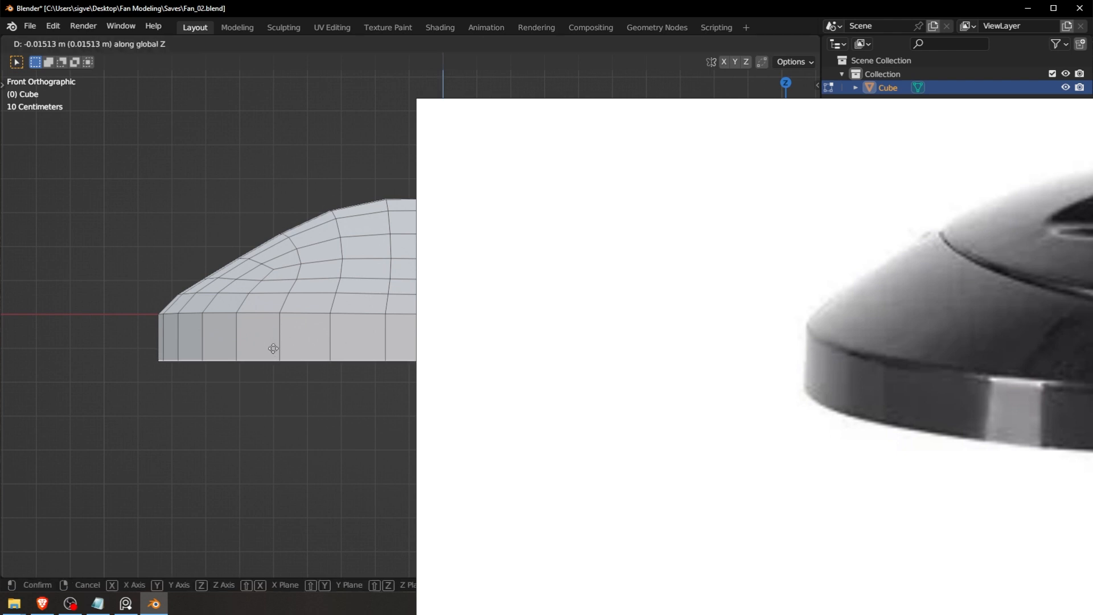
click(273, 349)
key(Tab)
click(273, 269)
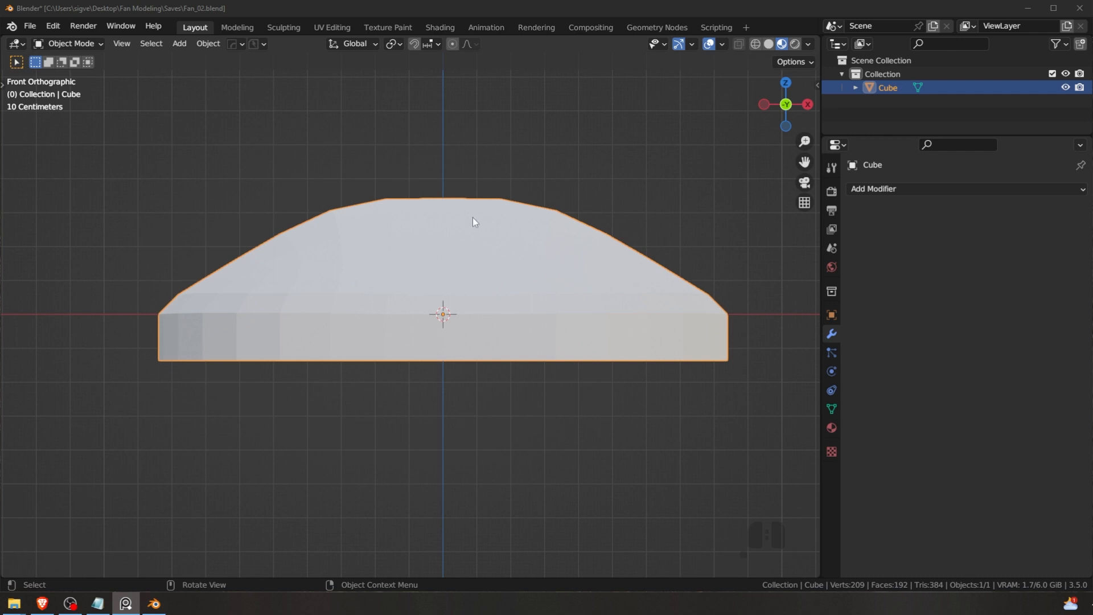
middle_drag(593, 359, 521, 320)
scroll(510, 292, down, 3)
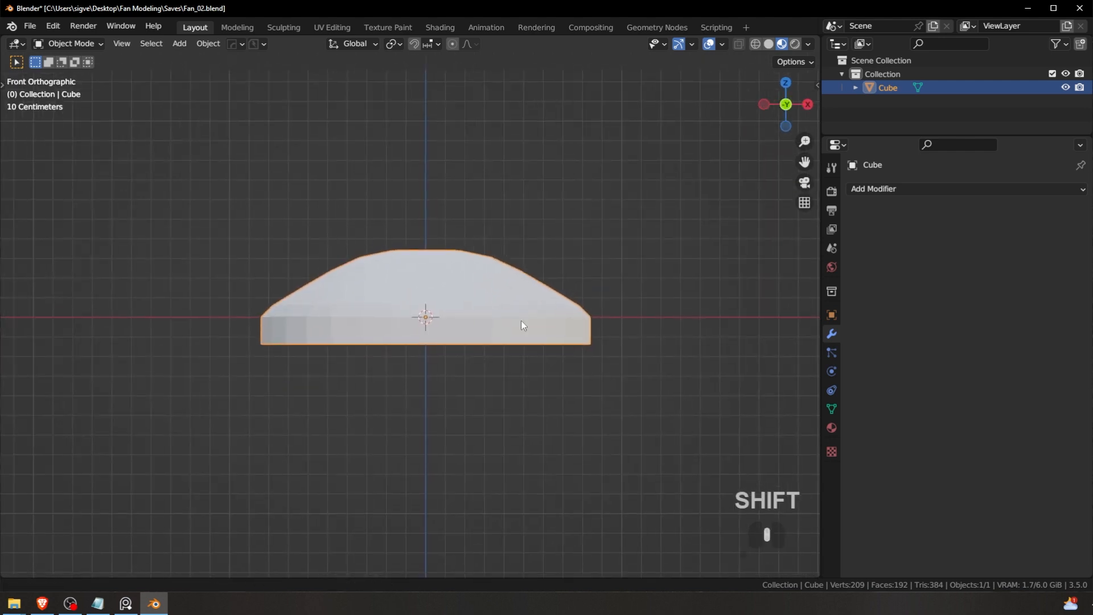
scroll(521, 320, up, 2)
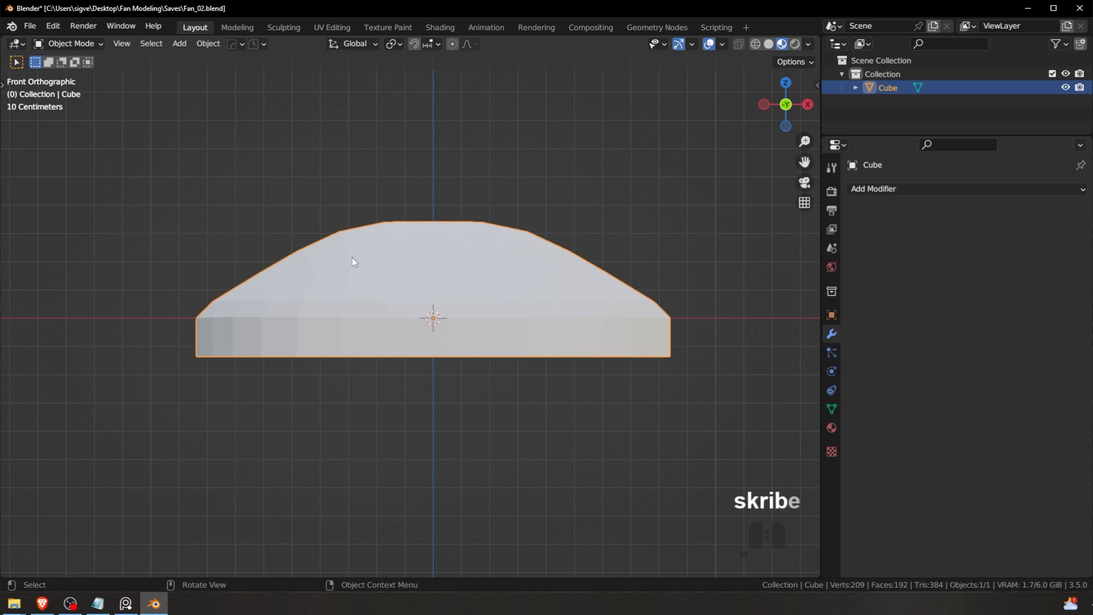
shift+middle_drag(422, 298, 394, 284)
scroll(466, 284, up, 1)
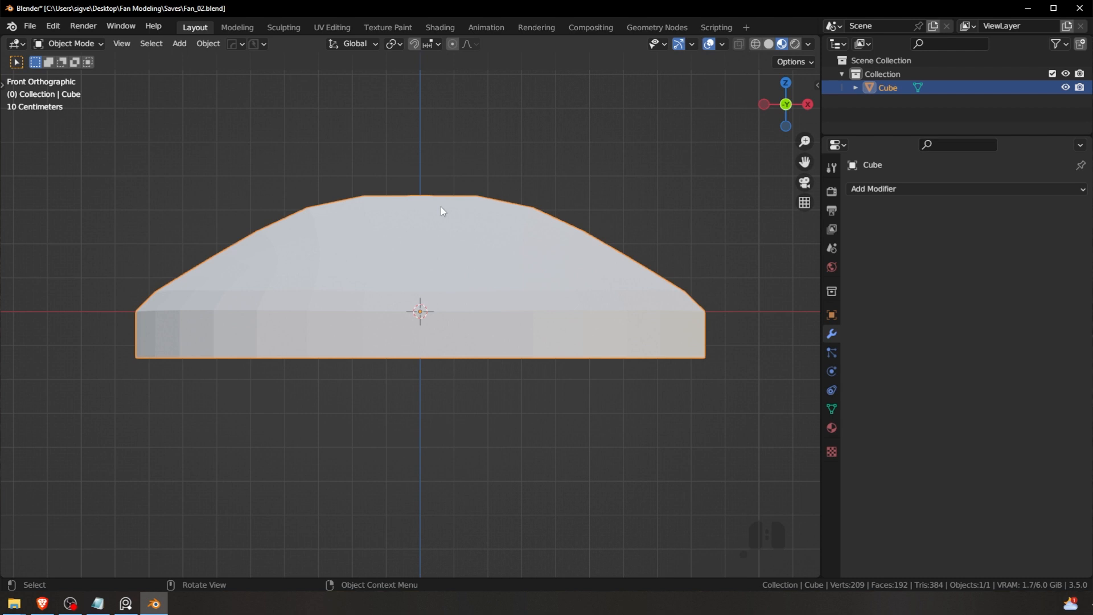
scroll(427, 227, down, 3)
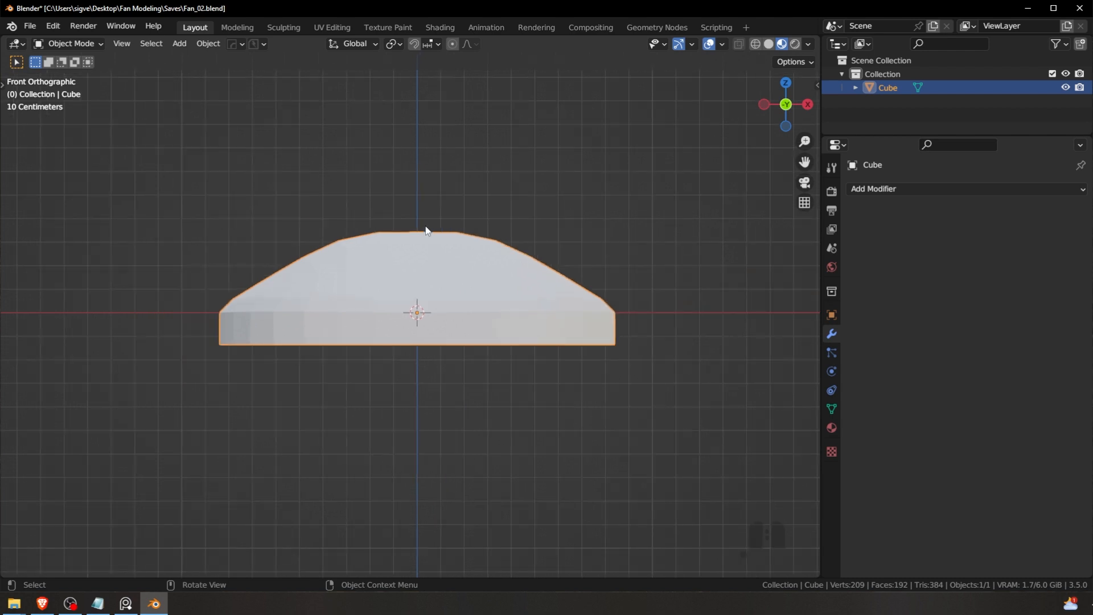
Step: Compare the base's shape with the reference photo from several angles and save the file
middle_drag(459, 249, 427, 292)
mouse_move(432, 330)
middle_down()
mouse_move(417, 395)
mouse_move(401, 312)
mouse_move(420, 314)
mouse_move(433, 355)
mouse_move(422, 328)
mouse_move(434, 312)
mouse_move(443, 324)
mouse_move(437, 291)
mouse_move(439, 340)
mouse_move(459, 317)
mouse_move(460, 328)
mouse_move(462, 309)
mouse_move(455, 366)
mouse_move(429, 343)
mouse_move(438, 312)
middle_up()
click(469, 285)
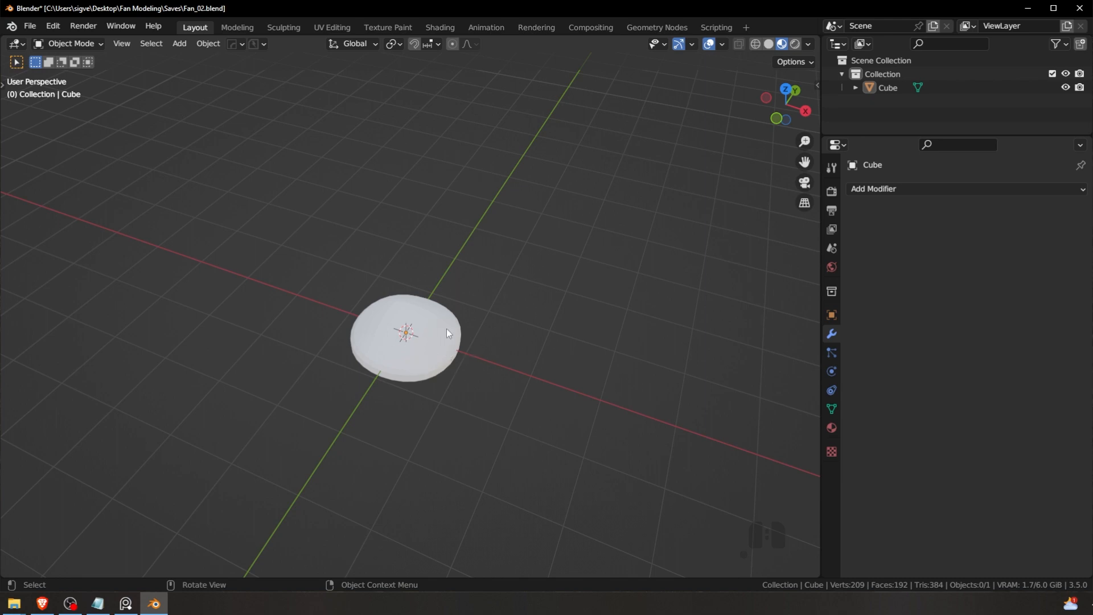
middle_drag(446, 333, 385, 305)
scroll(404, 326, up, 2)
alt+middle_drag(347, 350, 411, 316)
scroll(402, 316, up, 2)
scroll(383, 347, up, 3)
click(382, 340)
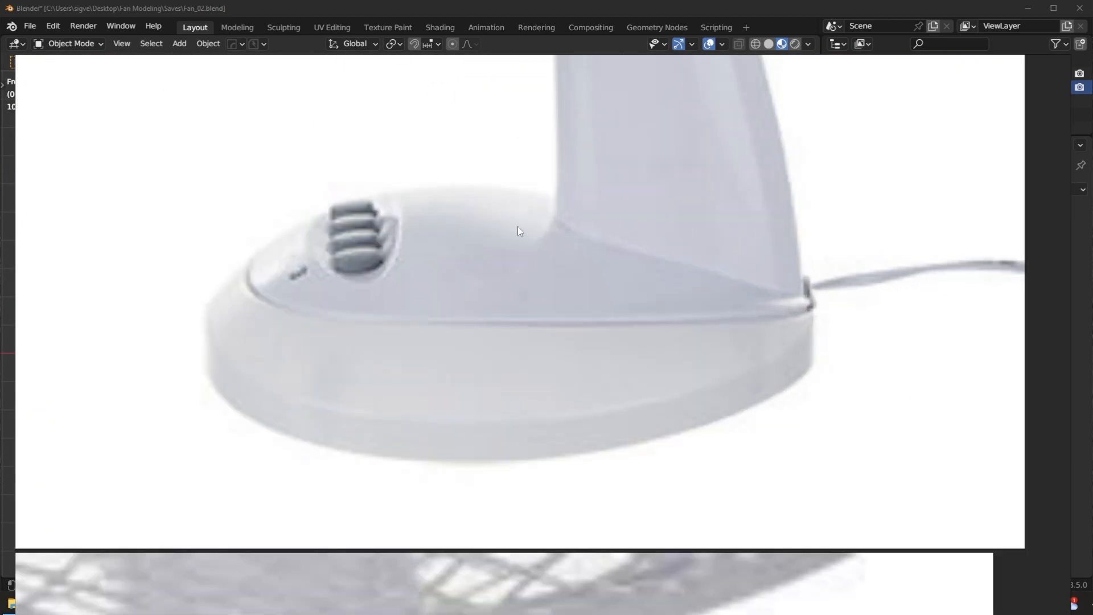
key(ctrl+s)
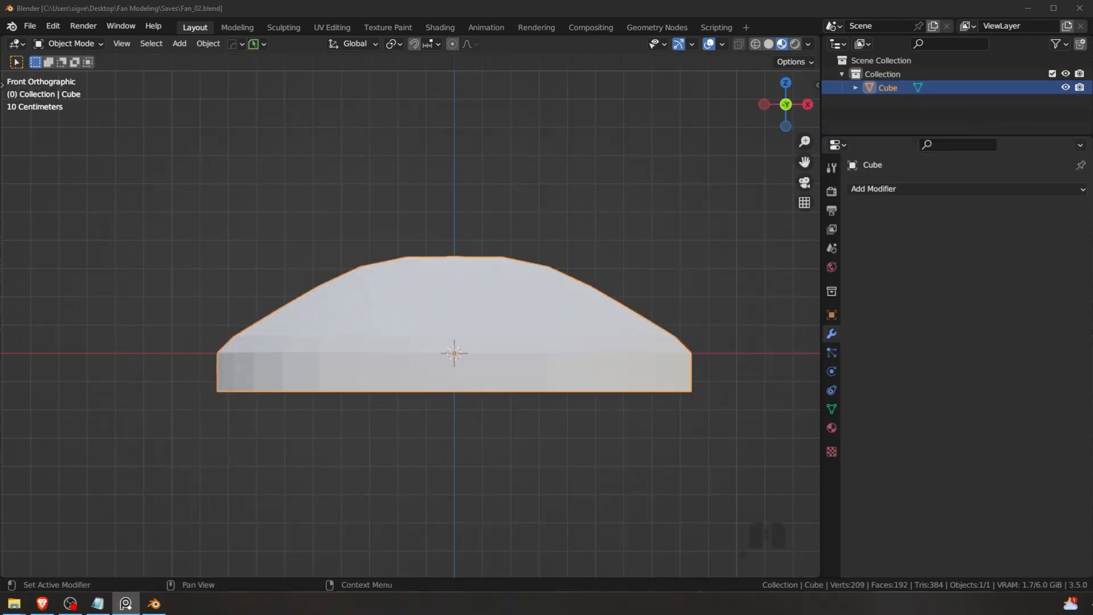
Step: Enter Edit Mode and raise the dome's top centre vertex about 0.006 m along Z
key(Tab)
click(380, 263)
middle_drag(381, 257, 393, 285)
click(459, 262)
alt+middle_drag(513, 260, 445, 269)
scroll(512, 219, up, 2)
scroll(464, 280, up, 3)
key(g)
key(z)
click(461, 275)
scroll(430, 360, down, 2)
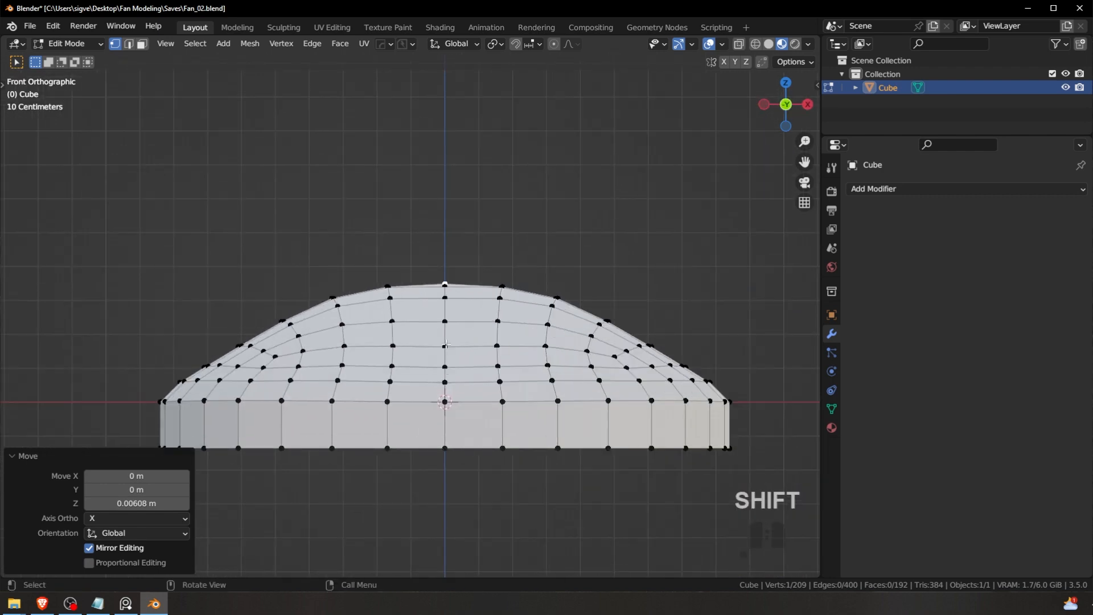
Step: Turn on proportional editing for reshaping the dome
shift+middle_drag(446, 344, 462, 315)
key(g)
right_click(422, 404)
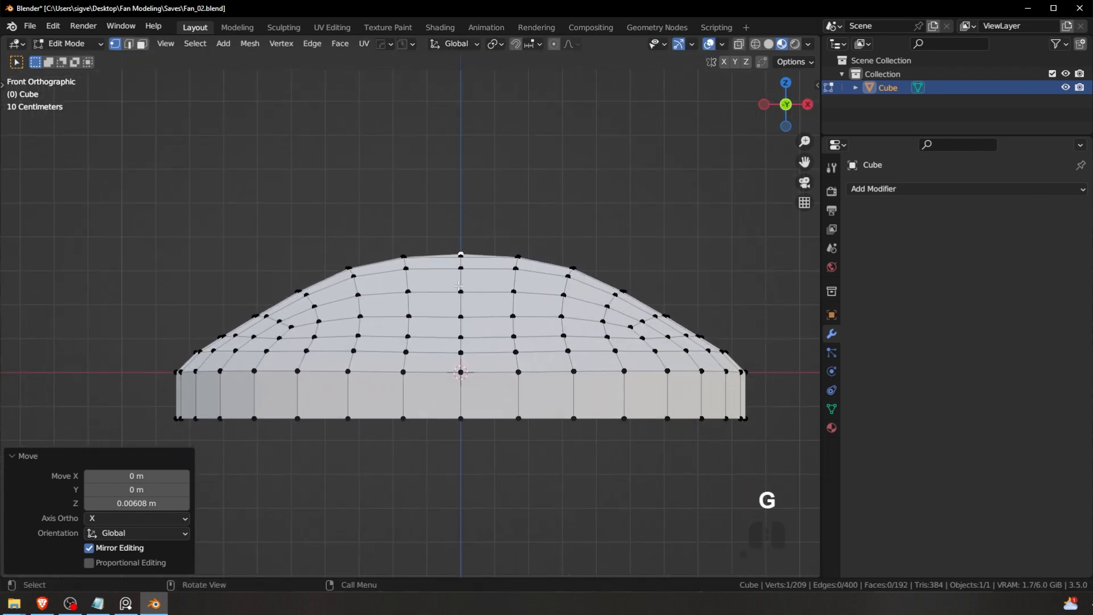
click(555, 46)
key(g)
key(y)
key(x)
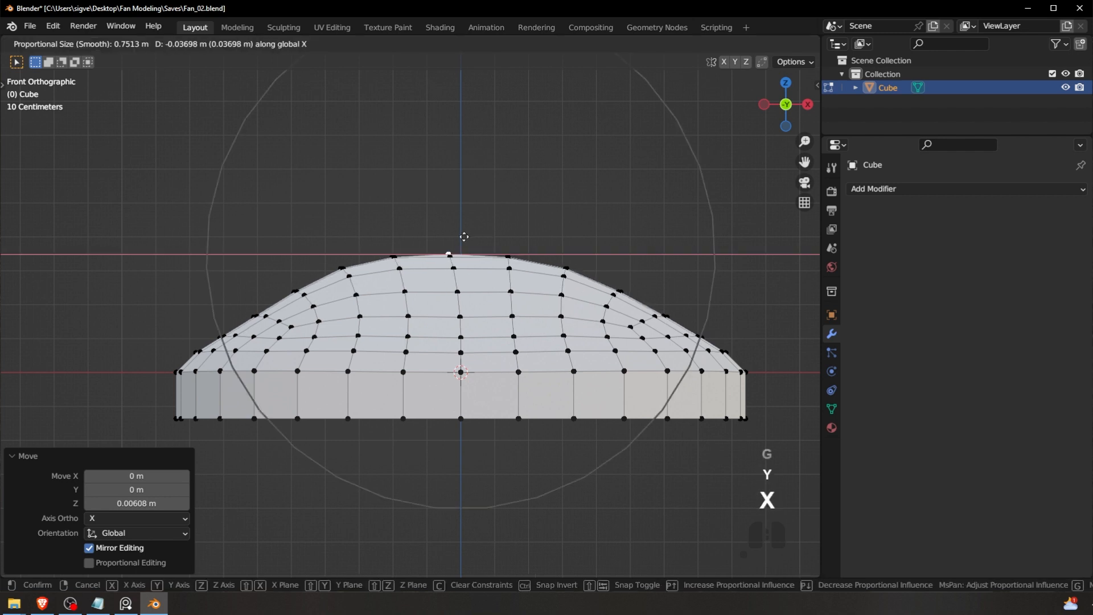
key(y)
key(x)
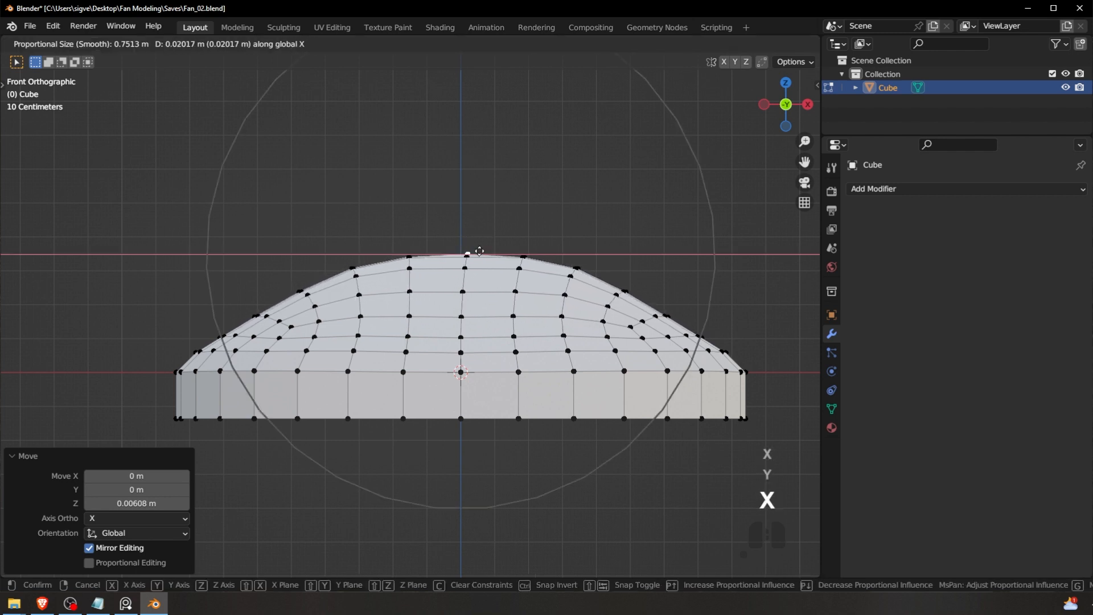
scroll(450, 245, down, 2)
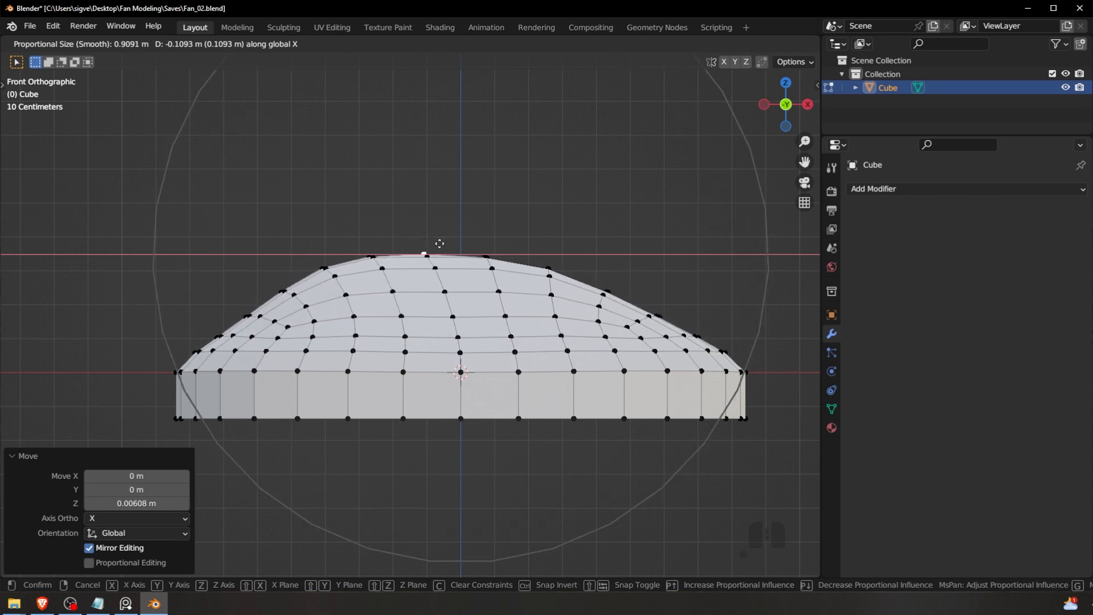
scroll(435, 247, down, 1)
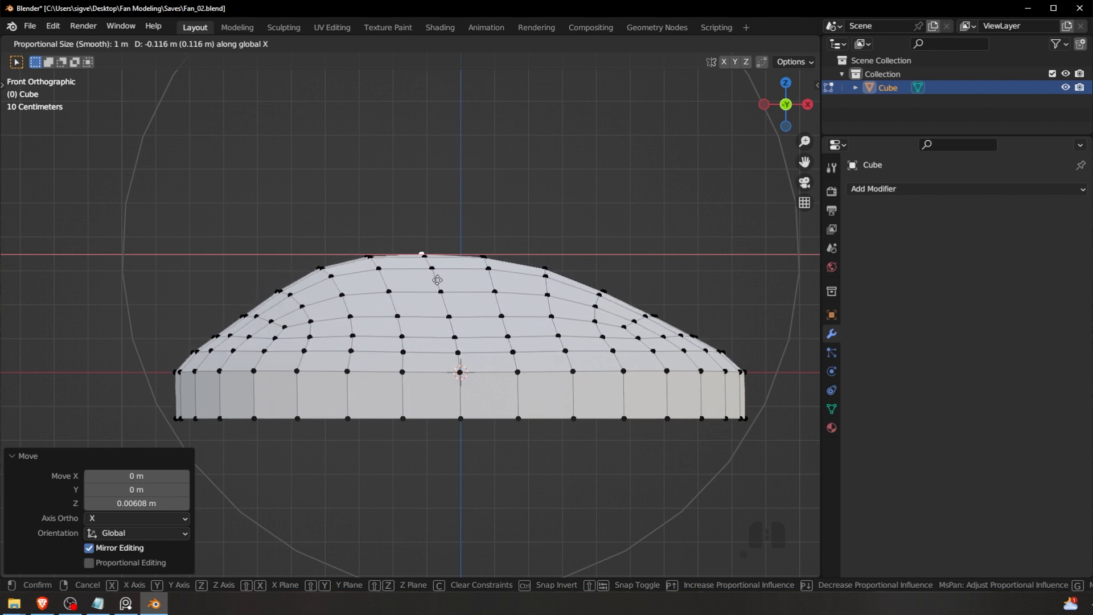
key(Escape)
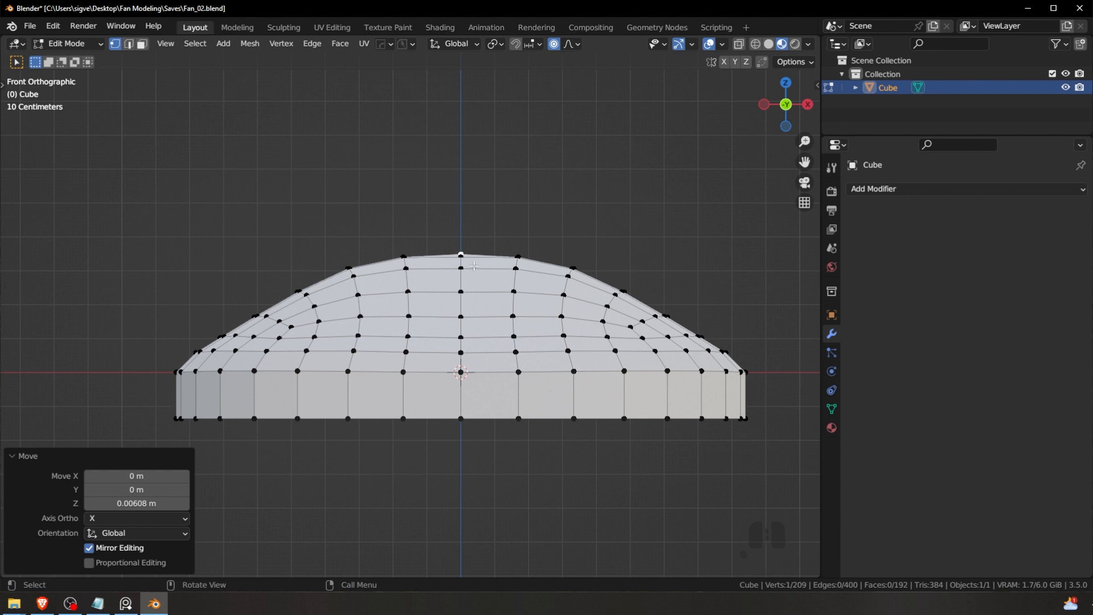
key(g)
key(y)
key(z)
key(x)
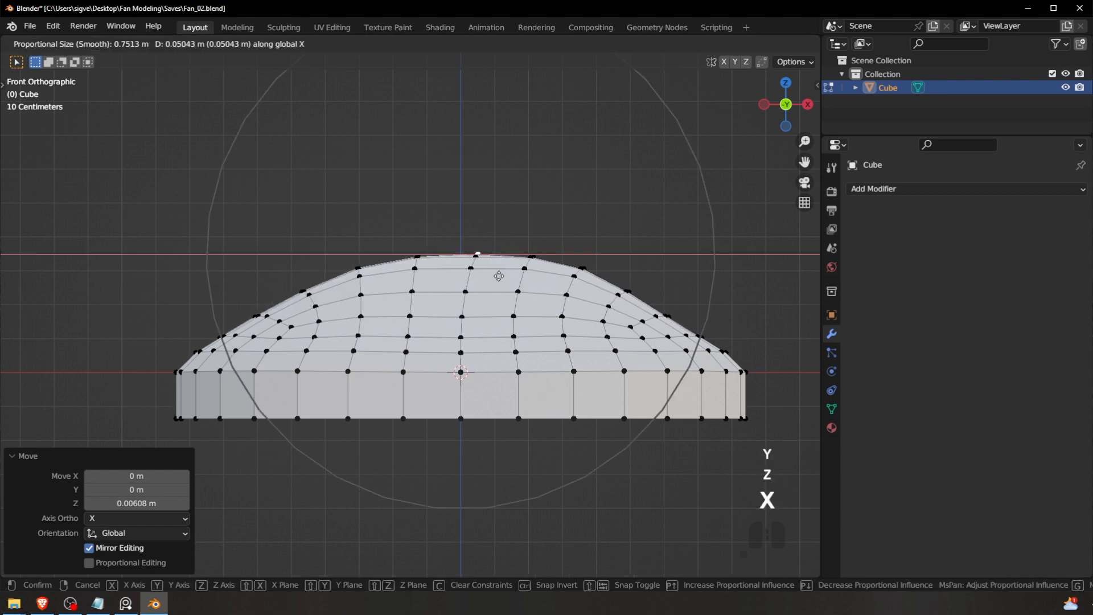
scroll(456, 268, down, 1)
scroll(398, 267, down, 2)
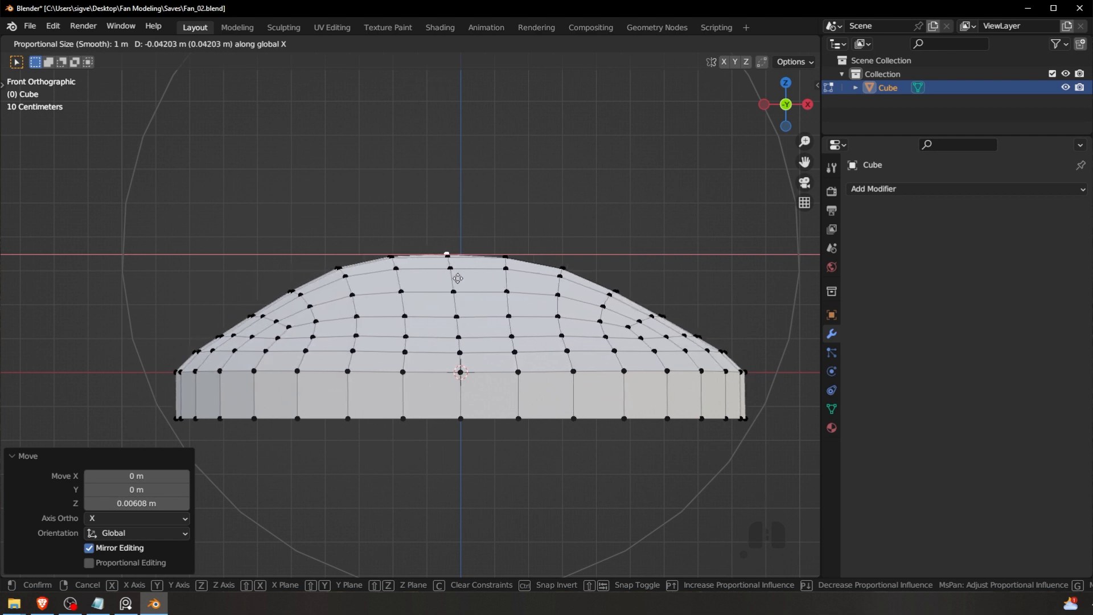
right_click(383, 283)
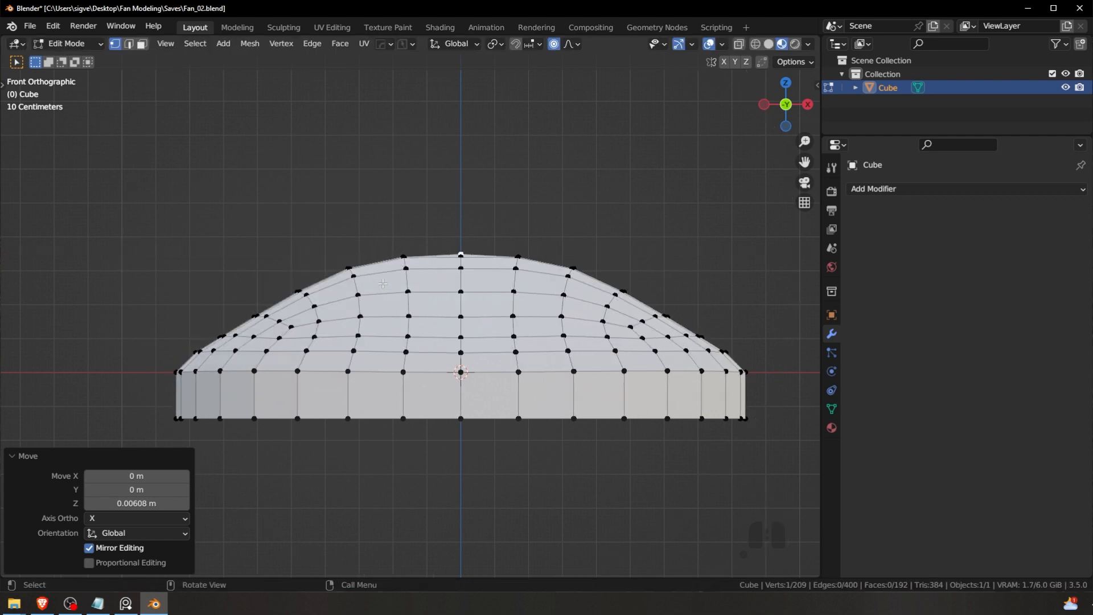
Step: Select the face loop of the straight rim band and hide it
key(ctrl+Tab)
click(555, 317)
alt+shift+click(478, 392)
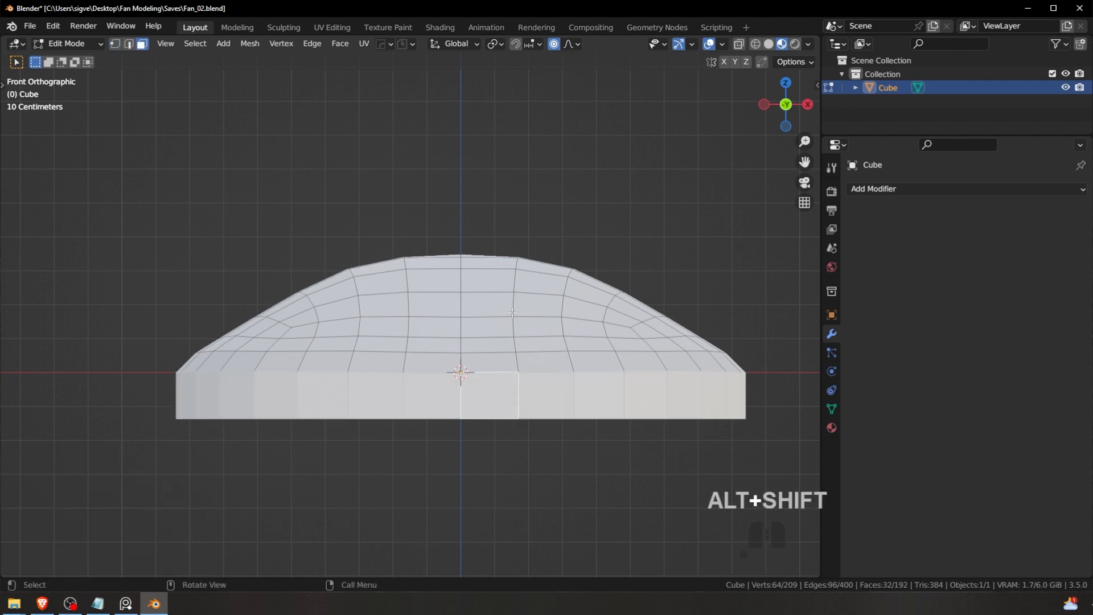
key(h)
Step: Select the four faces around the top centre of the dome in face select mode
key(ctrl+Tab)
click(393, 261)
middle_drag(399, 267, 440, 273)
key(ctrl+Tab)
click(535, 299)
click(428, 294)
shift+click(432, 267)
shift+click(493, 267)
shift+click(495, 295)
key(g)
key(x)
key(y)
key(x)
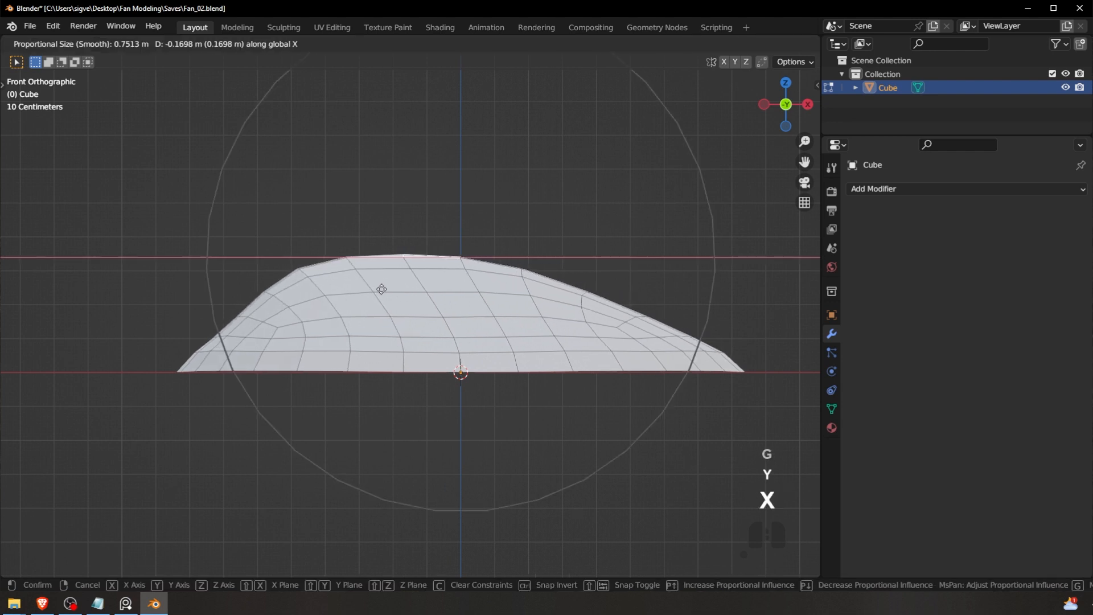
scroll(381, 289, down, 2)
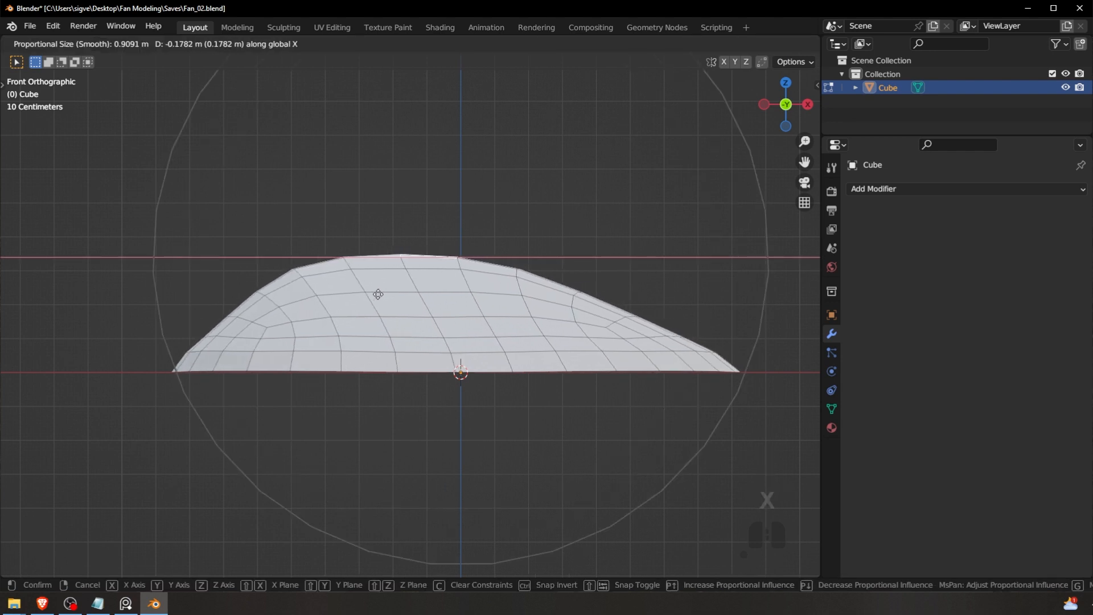
right_click(363, 310)
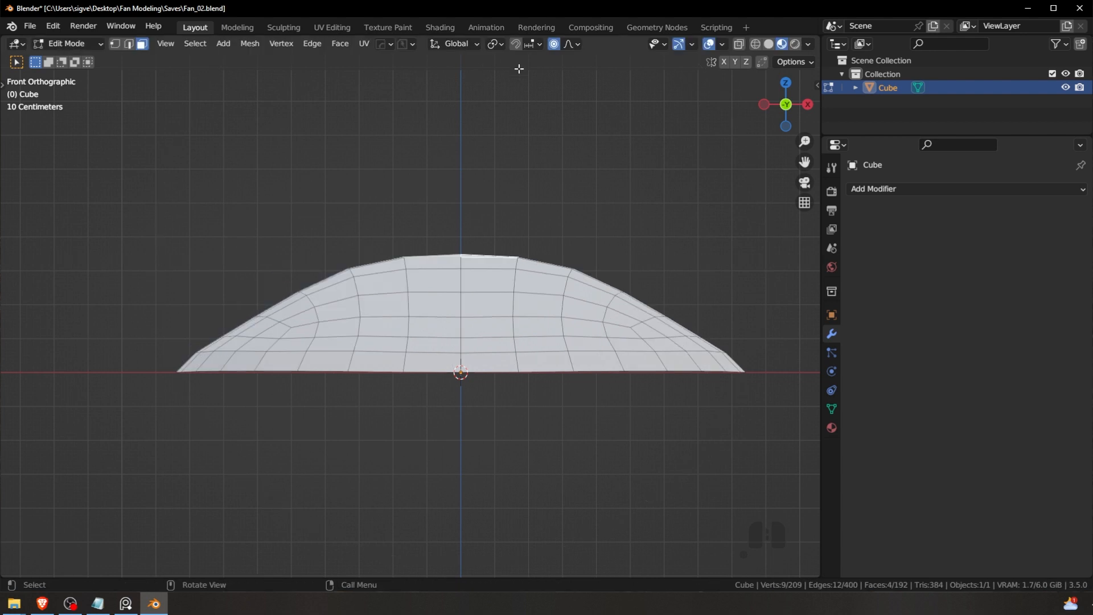
Step: Try shifting the dome's top faces along X with the Sphere proportional falloff, and restore the Smooth falloff
click(571, 43)
click(545, 118)
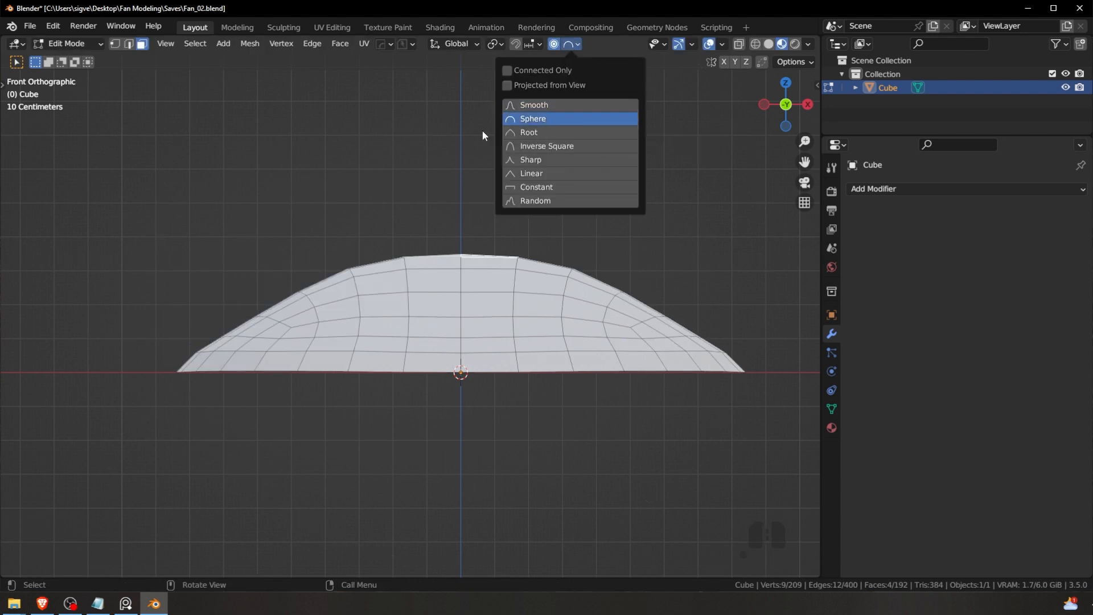
key(g)
key(y)
key(x)
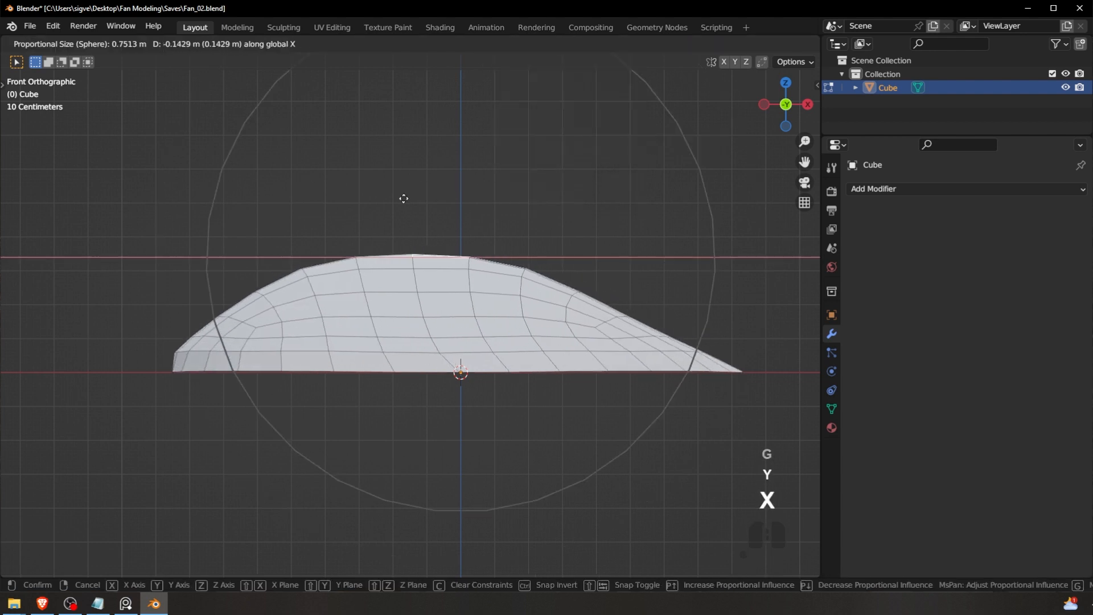
scroll(416, 197, up, 1)
scroll(401, 203, down, 1)
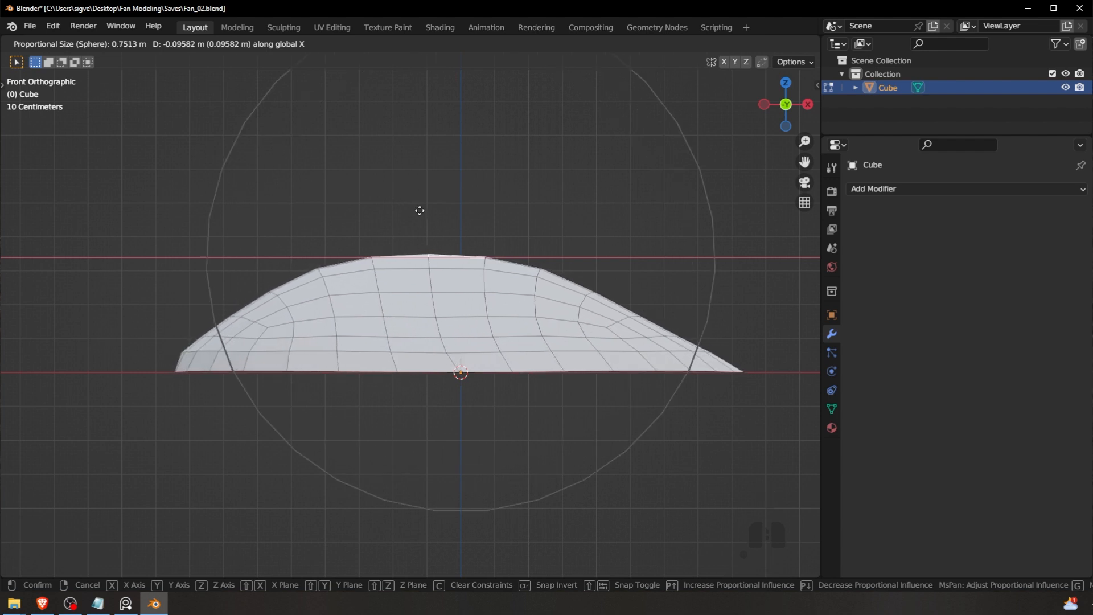
key(Escape)
click(570, 44)
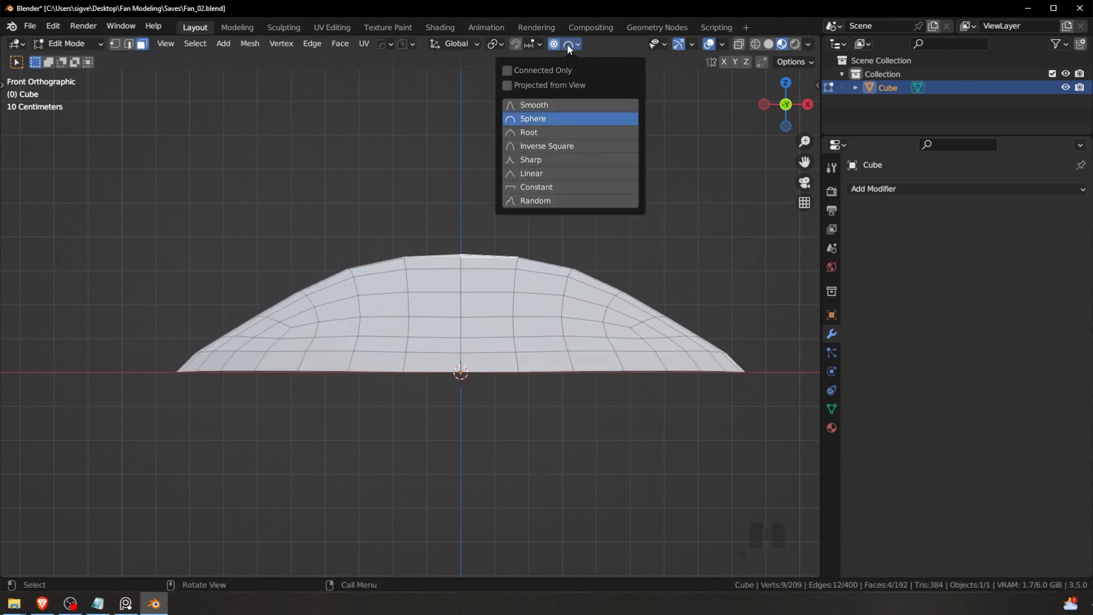
click(554, 105)
Step: Move the four top faces about -0.19 m along X with Smooth proportional falloff and a size of about 0.83 m
key(g)
right_click(507, 213)
key(g)
key(y)
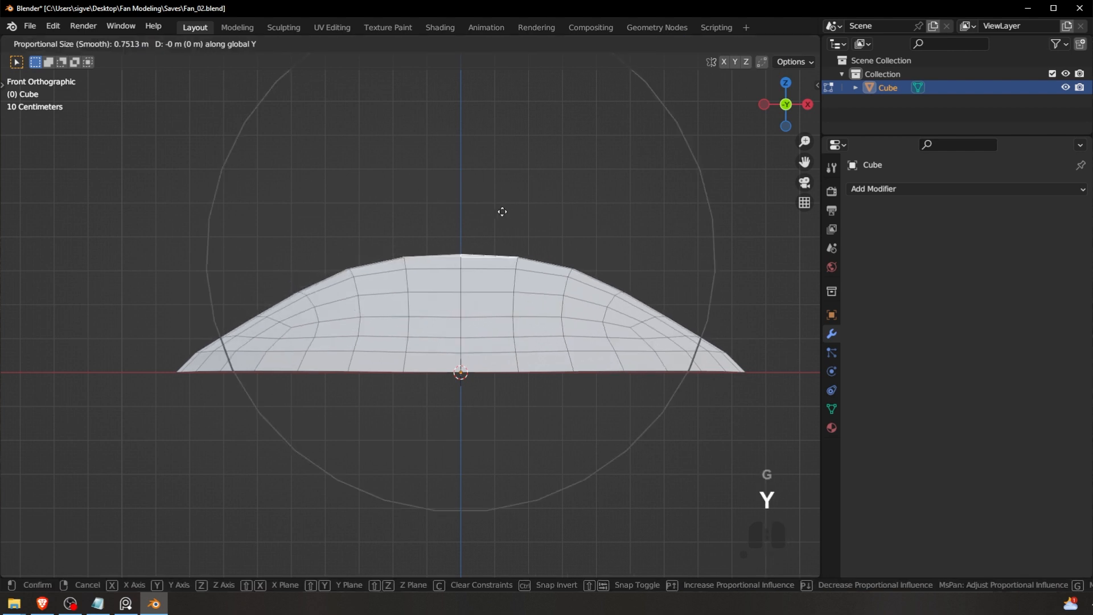
key(x)
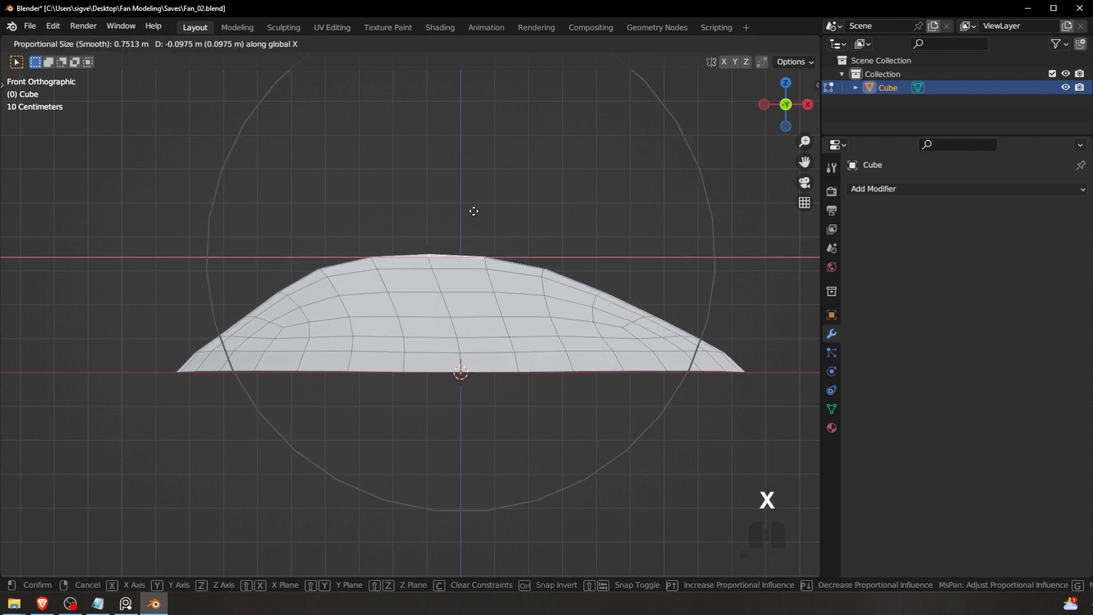
key(x)
scroll(460, 221, down, 1)
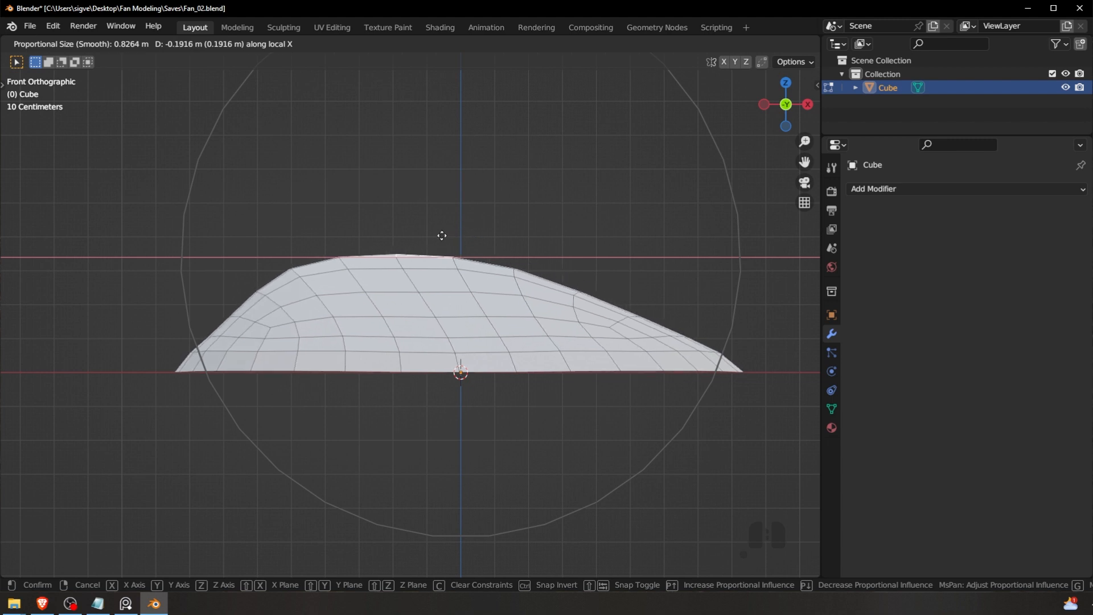
click(442, 235)
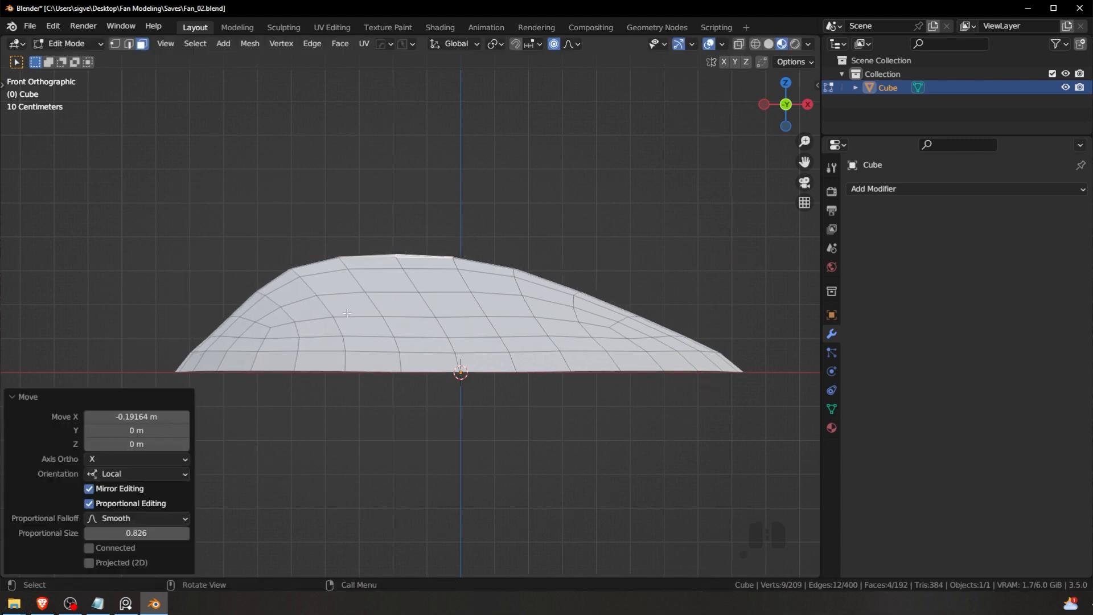
Step: Unhide the rim faces, return to Object Mode and deselect everything
shift+middle_drag(251, 312, 349, 316)
scroll(352, 318, up, 1)
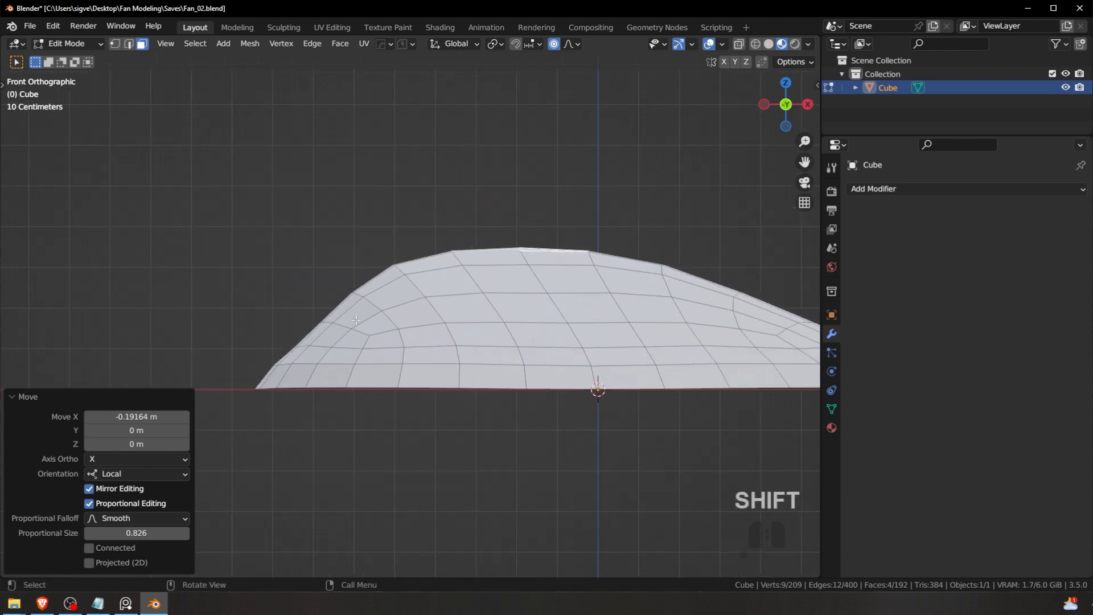
shift+middle_drag(511, 300, 410, 306)
key(alt+h)
key(Tab)
key(a)
key(a)
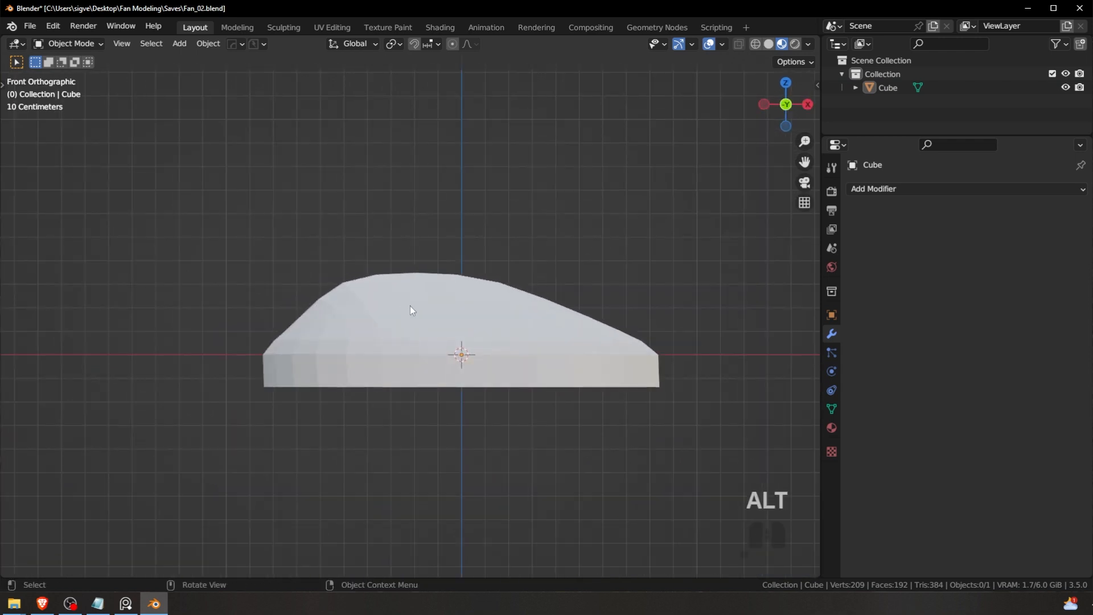
Step: Reopen the base in Edit Mode and check its steeper slope against the reference image
click(410, 308)
key(Tab)
scroll(277, 342, up, 2)
shift+middle_drag(276, 342, 410, 313)
scroll(411, 313, up, 4)
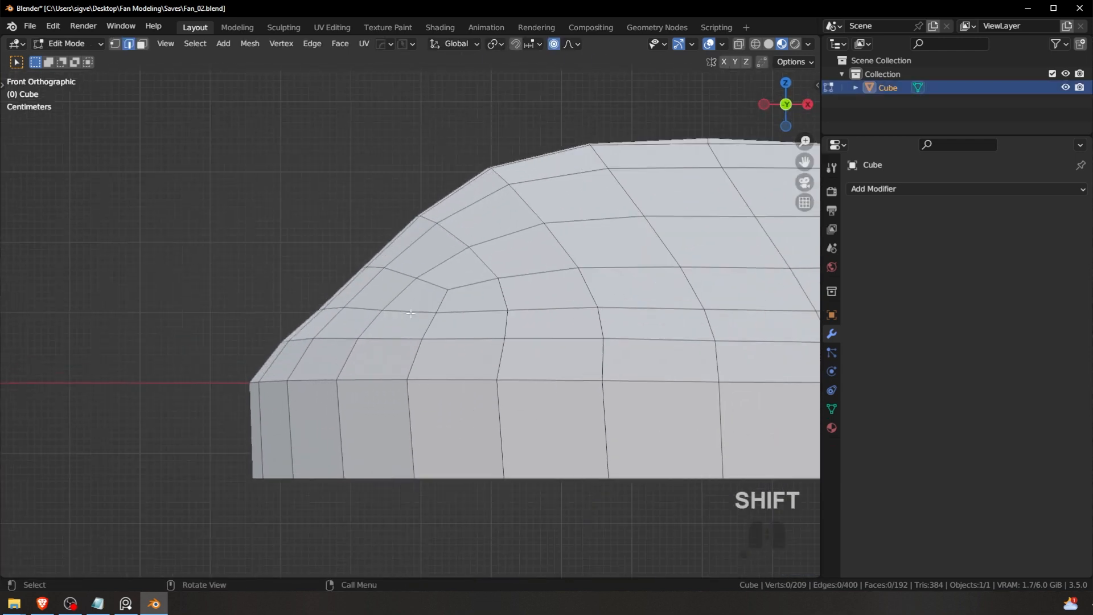
shift+middle_drag(311, 338, 303, 342)
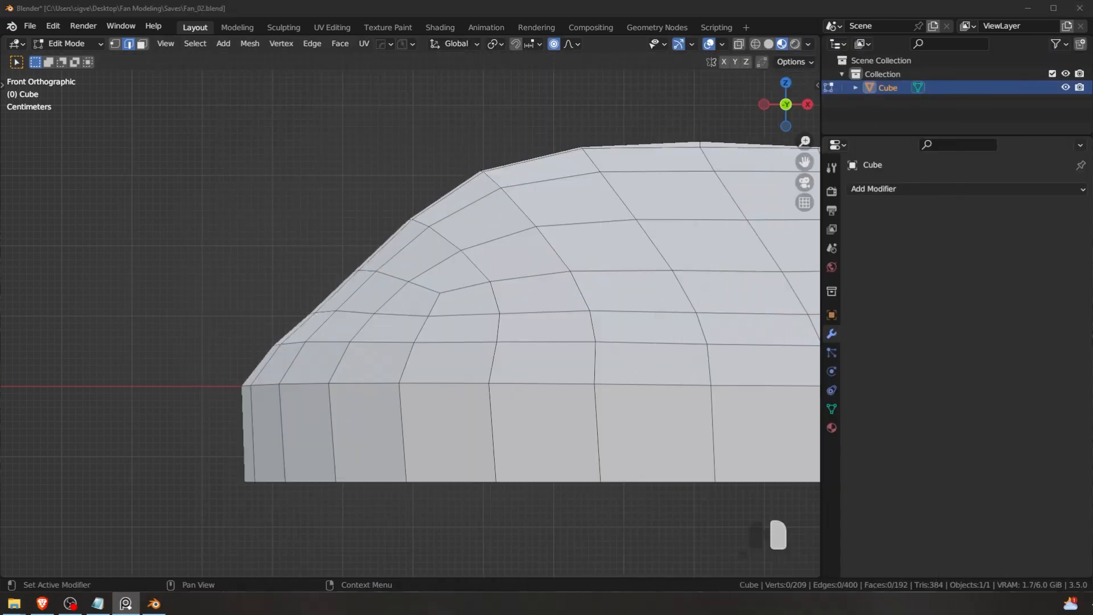
alt+click(353, 274)
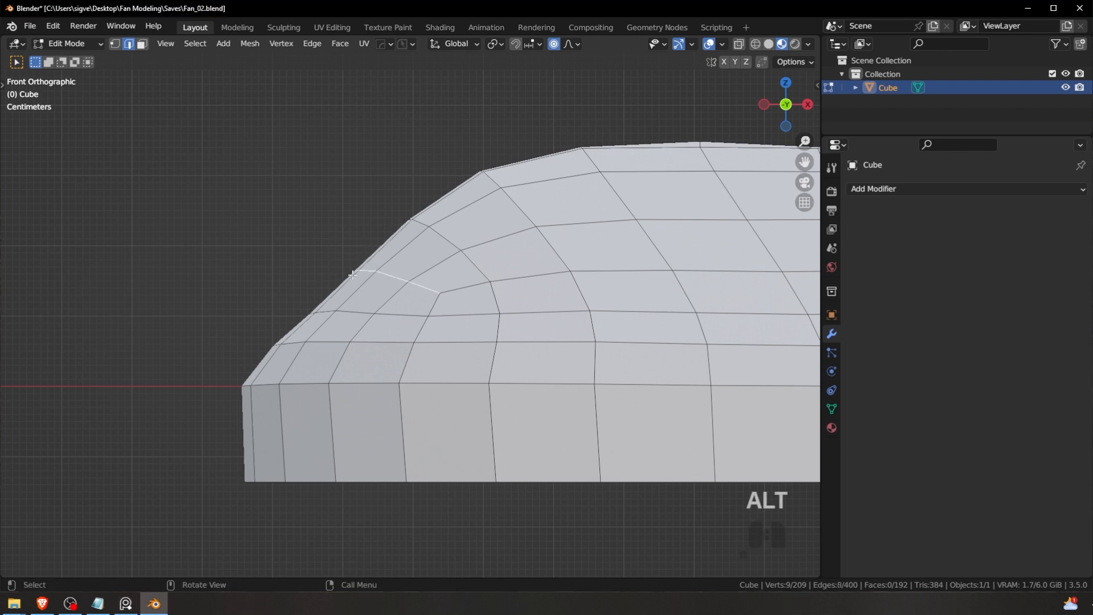
key(g)
right_click(396, 283)
scroll(398, 286, down, 2)
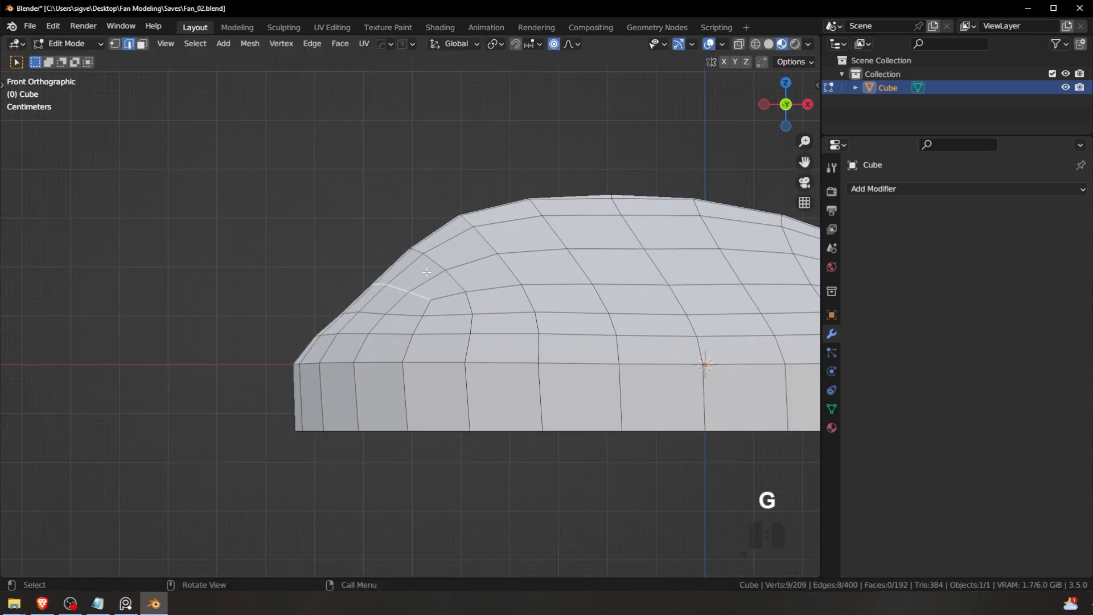
shift+middle_drag(399, 285, 284, 300)
key(a)
key(a)
Step: Select the second horizontal edge loop above the rim band, turn off proportional editing and save the file
alt+click(296, 331)
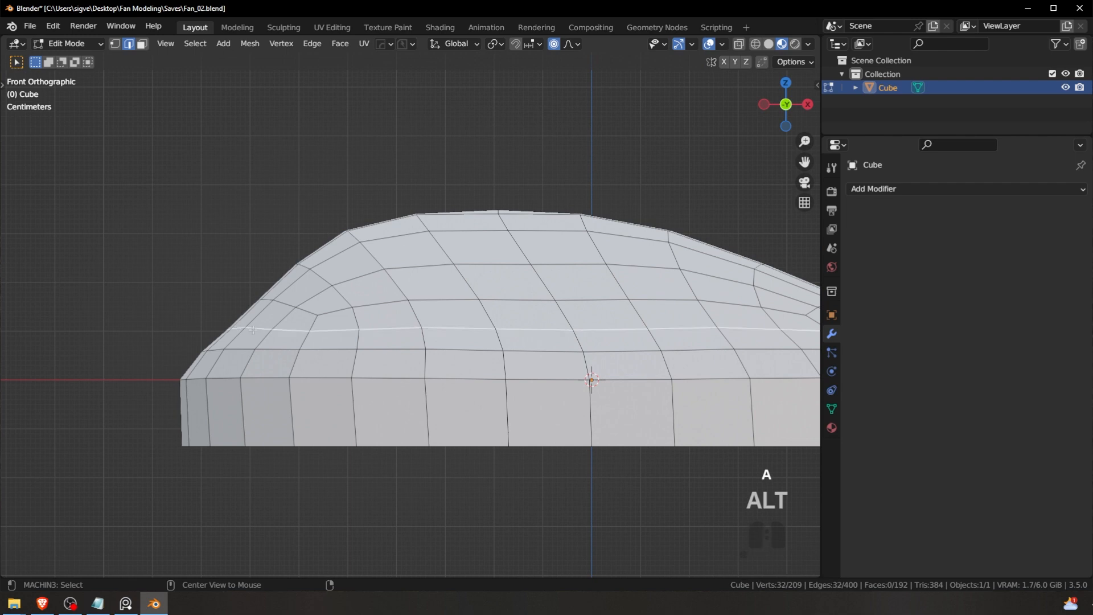
alt+shift+click(296, 331)
alt+click(296, 331)
shift+middle_drag(344, 269, 381, 267)
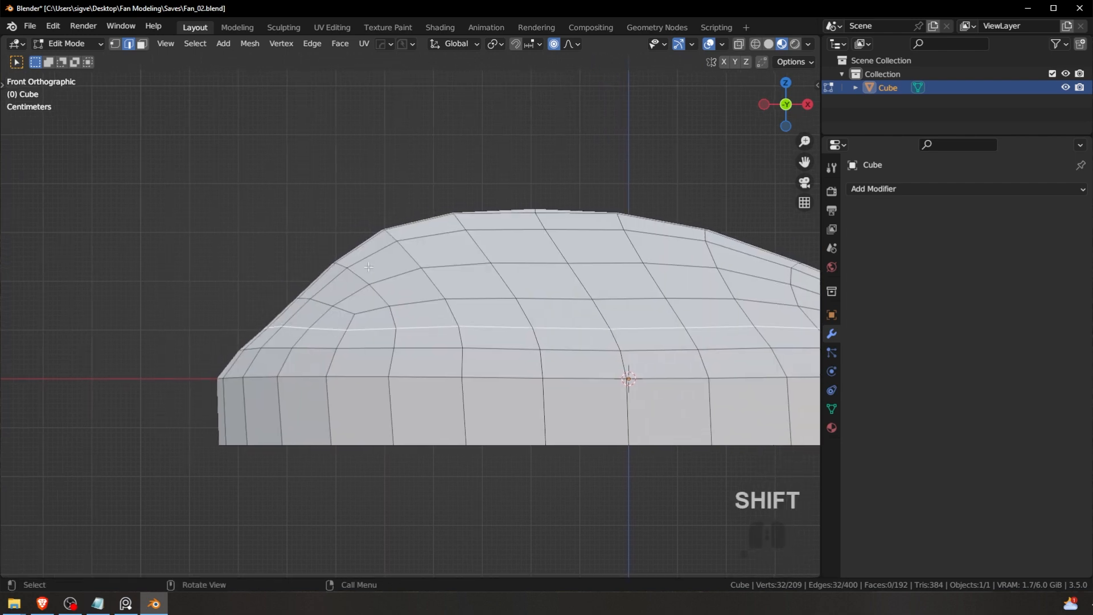
key(s)
right_click(367, 266)
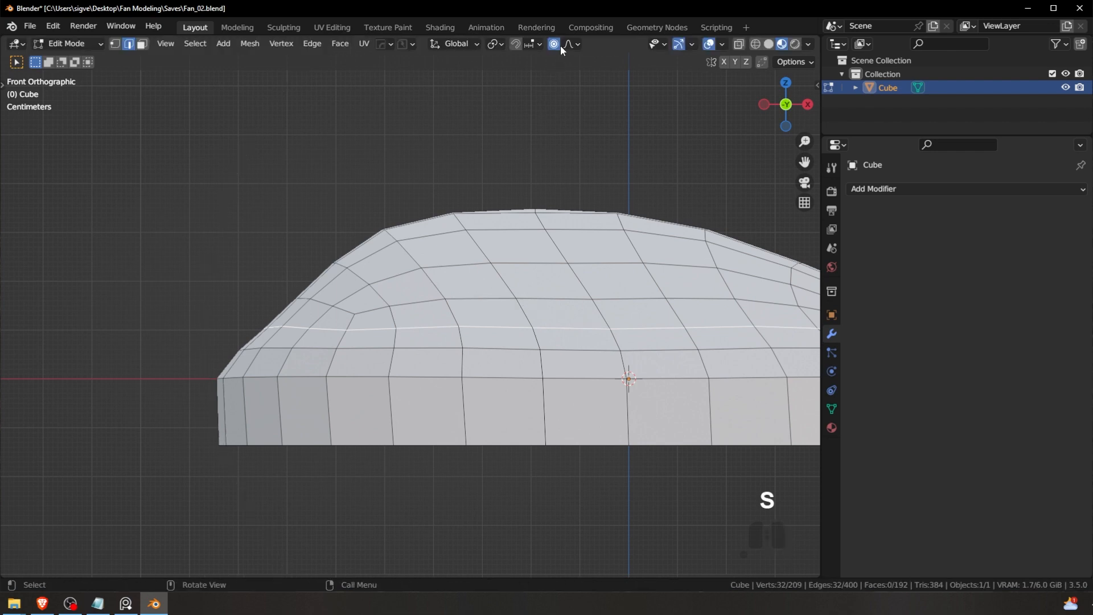
key(ctrl+s)
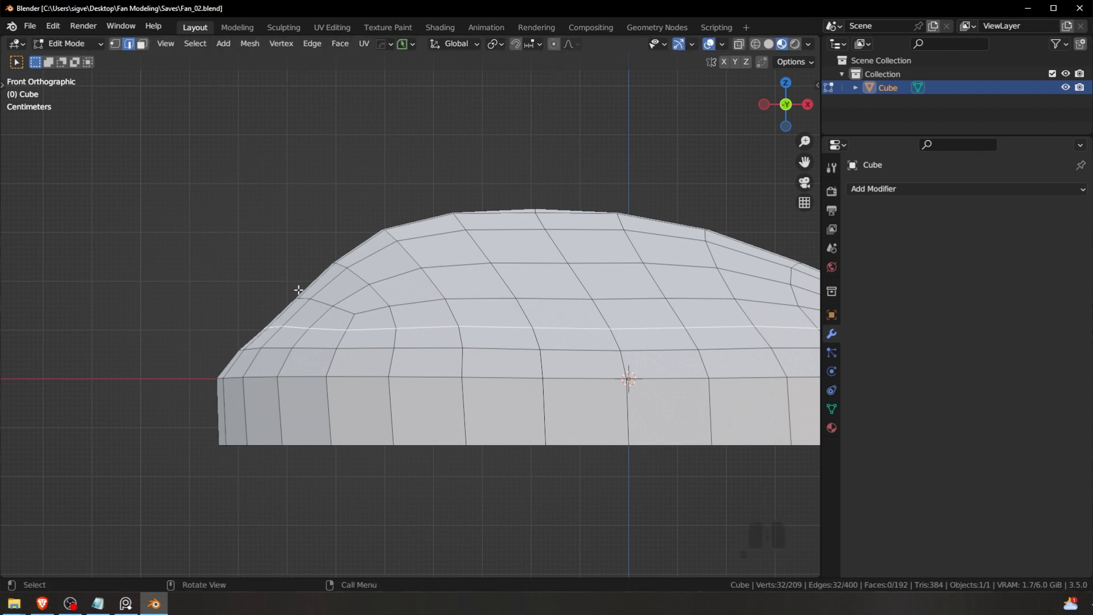
key(s)
key(shift)
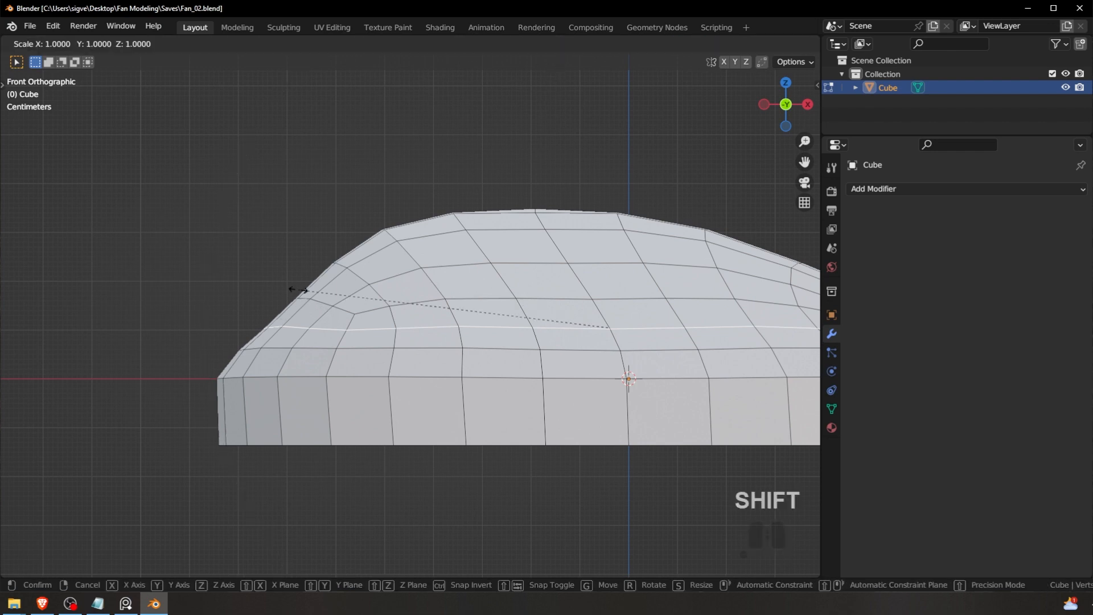
key(shift+z)
right_click(298, 290)
middle_drag(298, 290, 368, 324)
key(KP_7)
scroll(394, 342, down, 5)
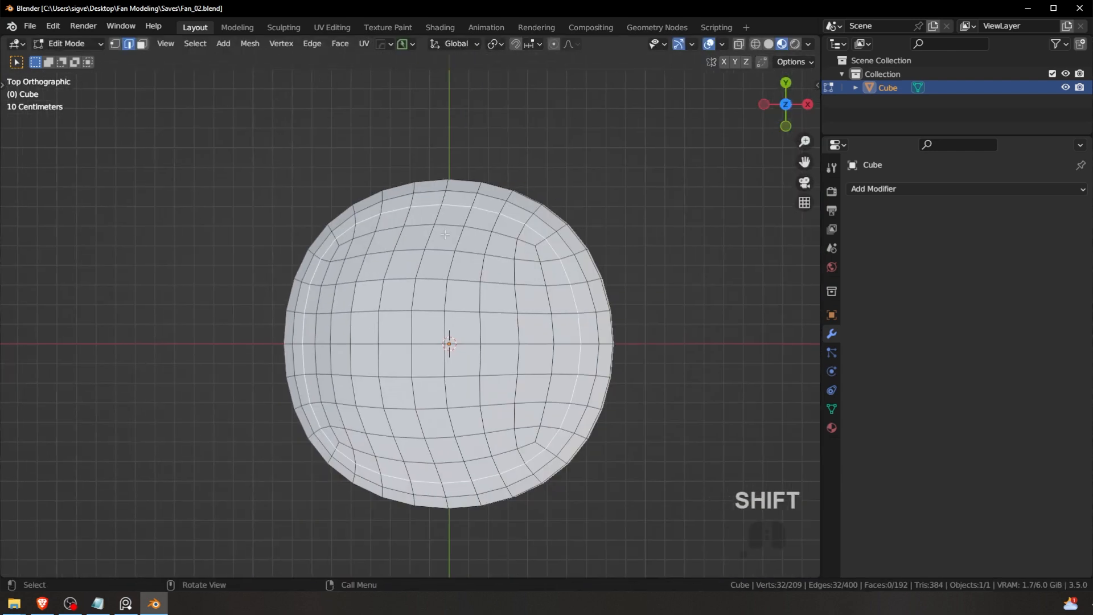
key(s)
key(shift+z)
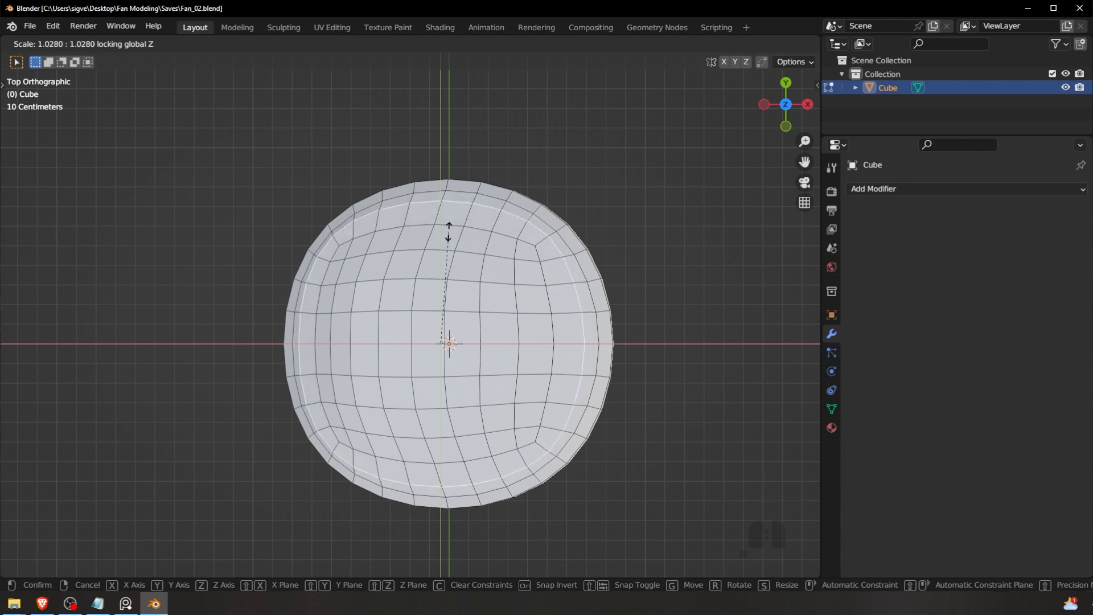
click(449, 232)
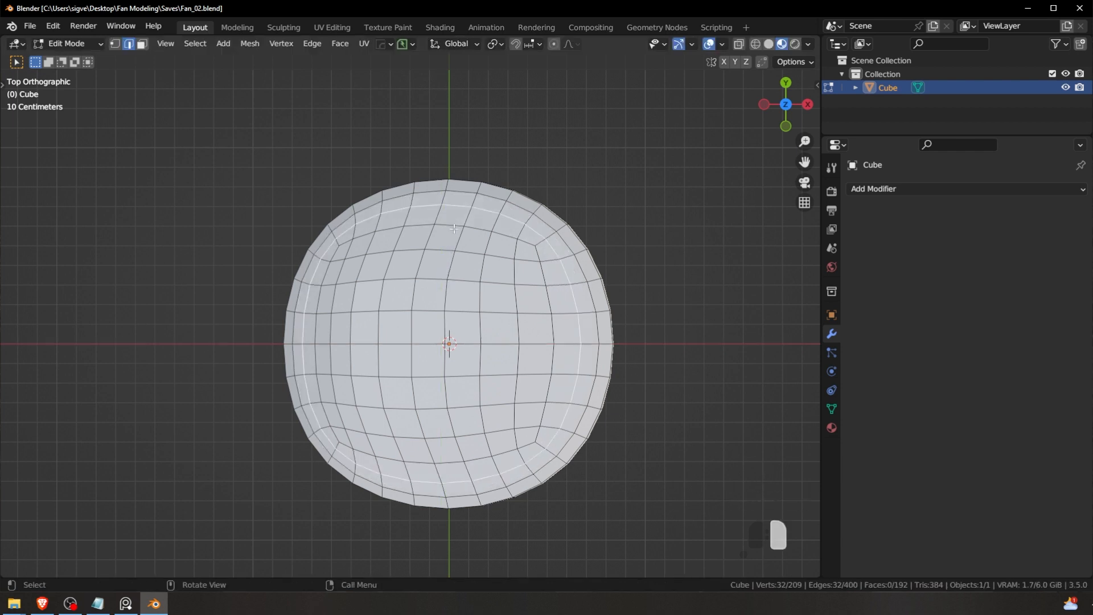
middle_drag(450, 232, 473, 256)
key(s)
key(shift+z)
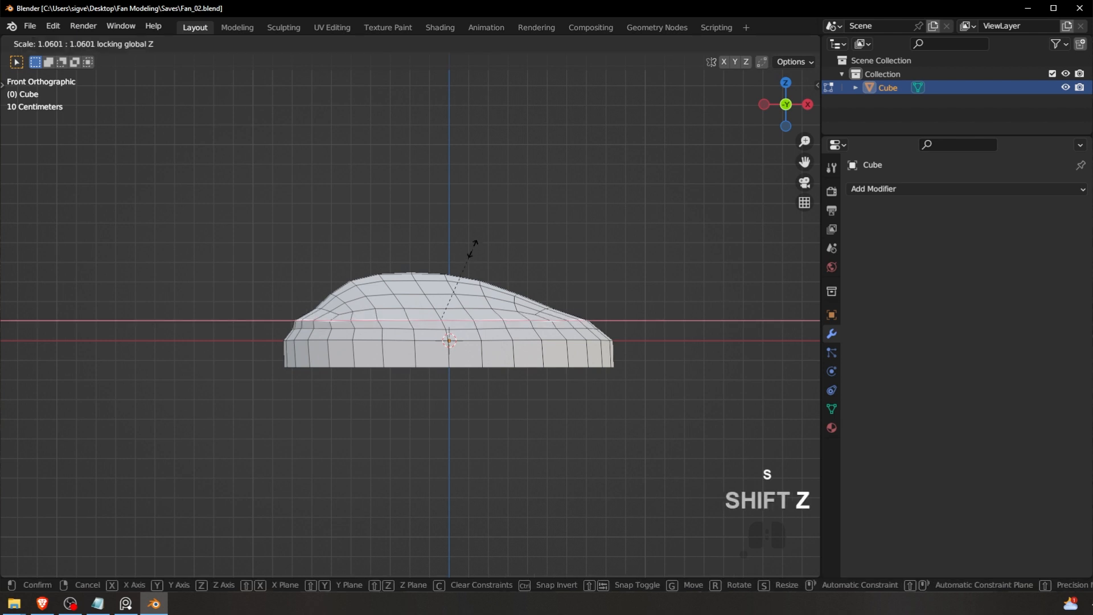
right_click(478, 231)
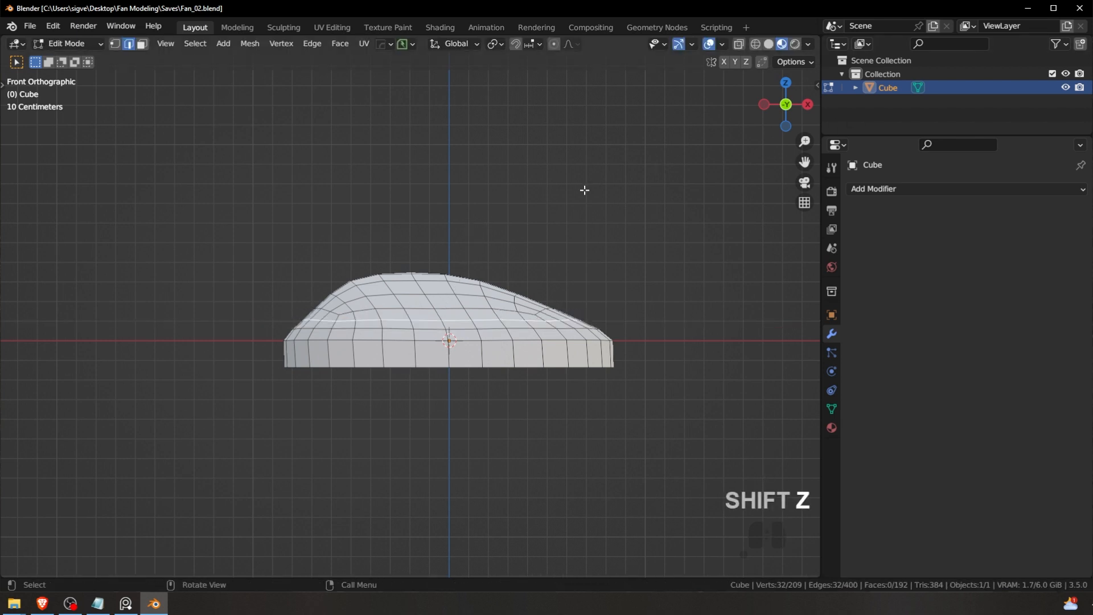
key(KP_7)
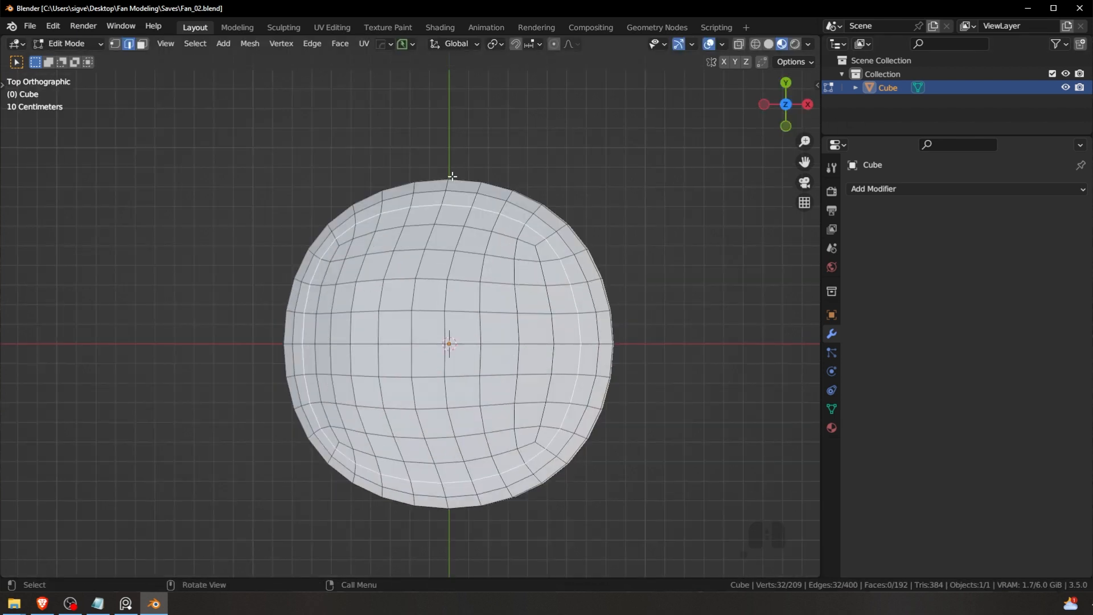
key(KP_7)
Step: Scale the second edge loop above the rim band to about 1.03 in X and Y only
key(alt)
alt+middle_drag(540, 269, 535, 319)
shift+middle_drag(385, 300, 422, 294)
scroll(422, 293, up, 2)
key(s)
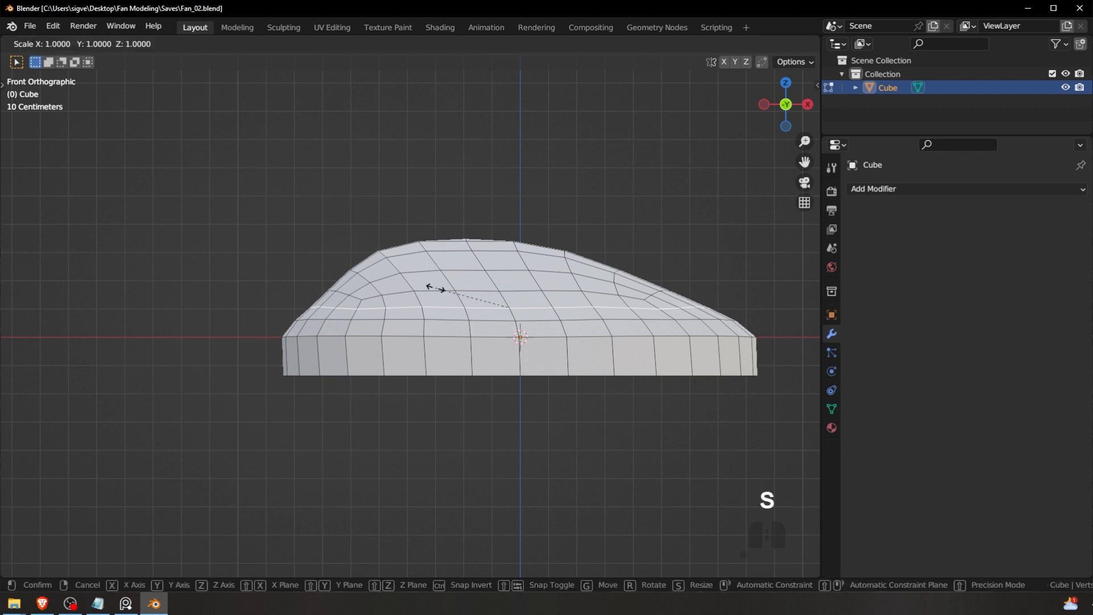
key(shift+z)
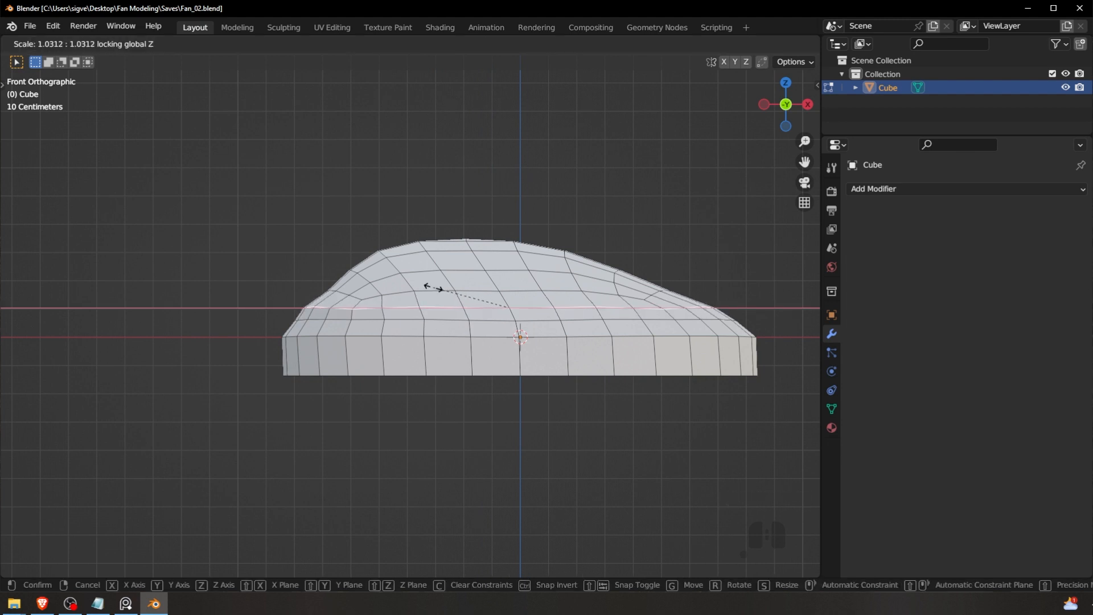
click(434, 288)
Step: Select the first edge loop above the rim band and scale it to about 1.02 in X and Y only
shift+middle_drag(433, 288, 452, 281)
scroll(453, 281, up, 2)
key(a)
key(a)
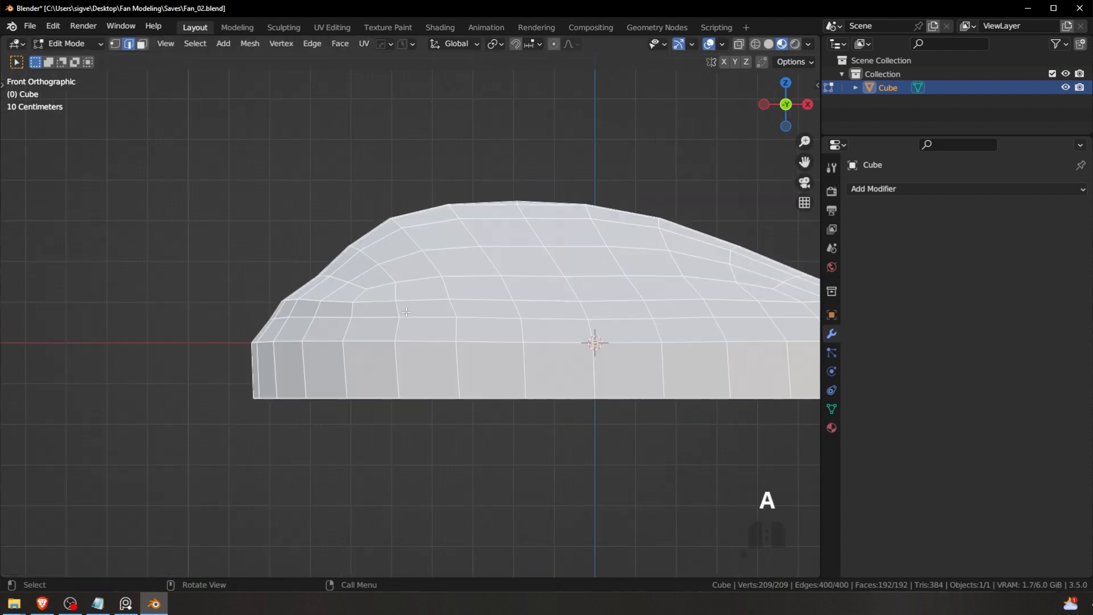
alt+click(380, 322)
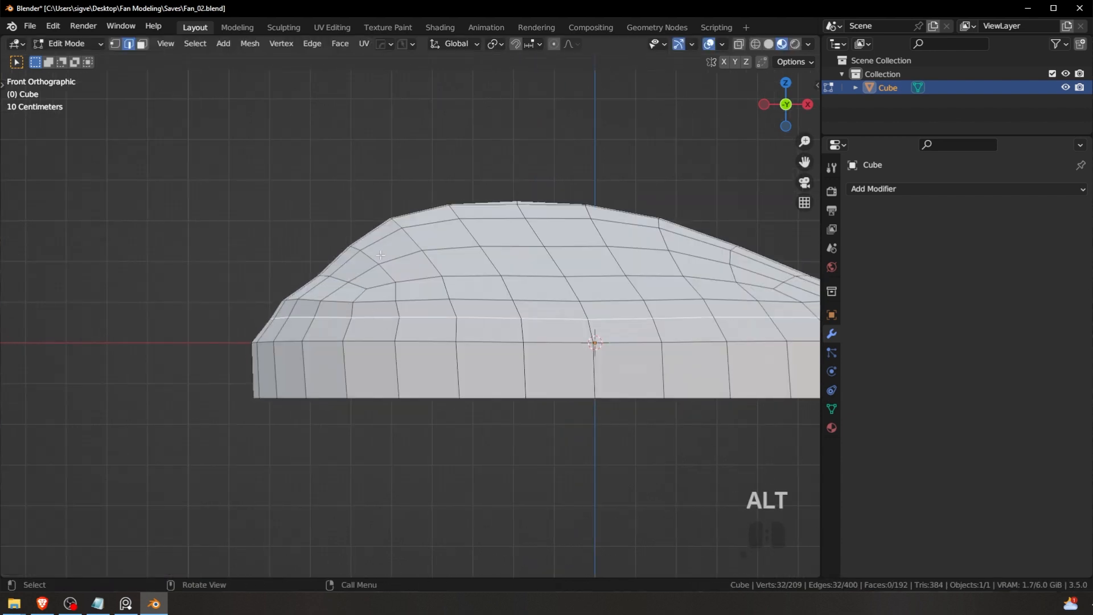
key(s)
key(shift+z)
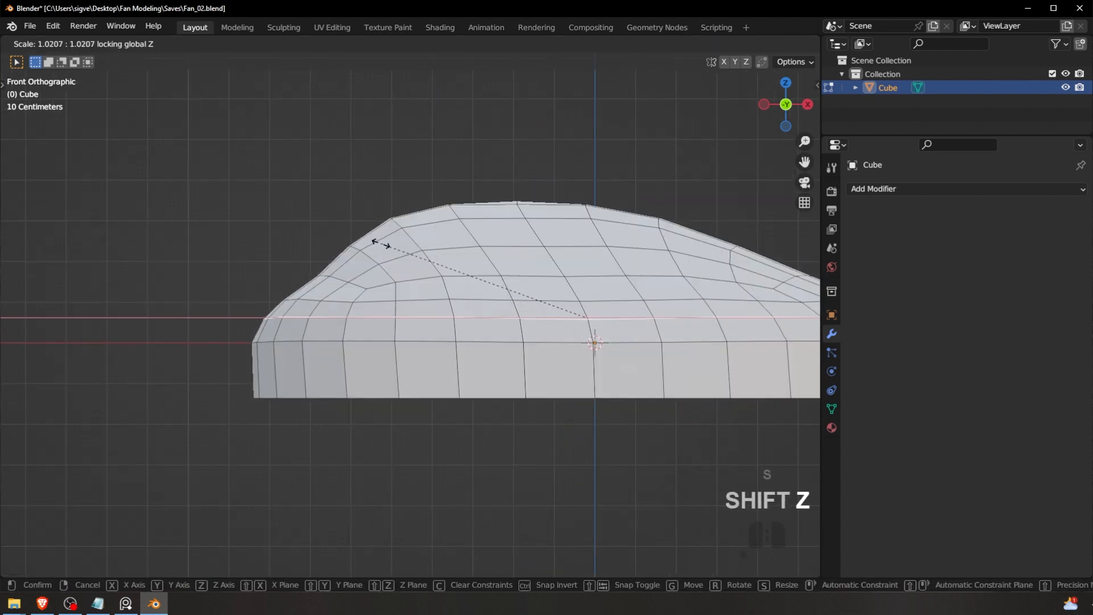
click(380, 244)
Step: Select all segments of the third edge loop above the rim band and scale them to about 1.03 in X and Y only
key(alt+a)
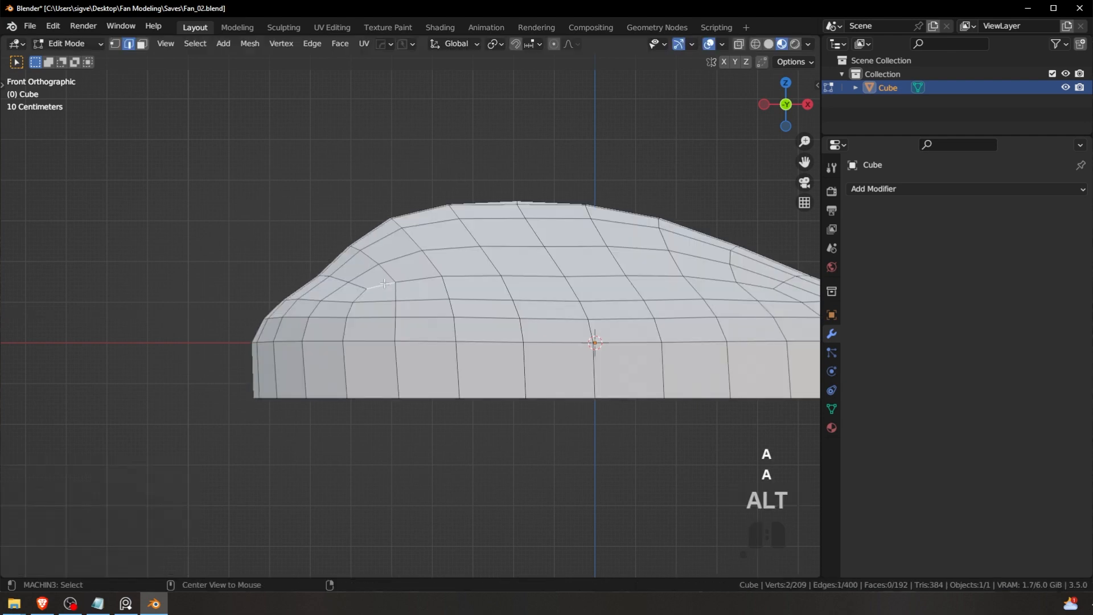
alt+click(381, 283)
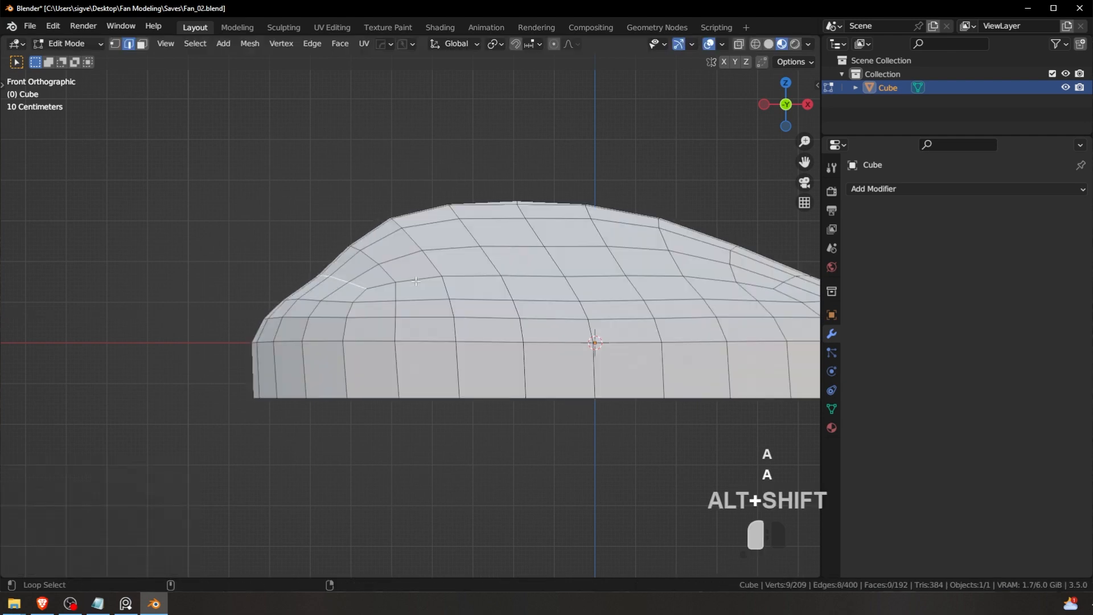
middle_drag(381, 283, 519, 392)
alt+shift+click(647, 336)
middle_drag(625, 314, 444, 300)
alt+shift+click(592, 328)
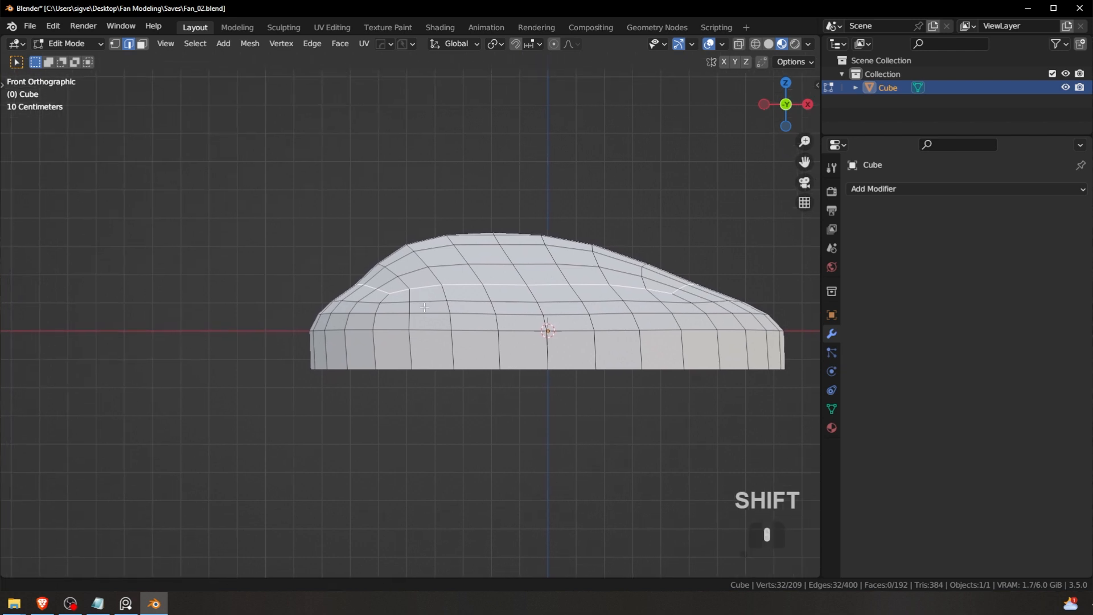
scroll(485, 239, up, 3)
key(s)
key(shift+z)
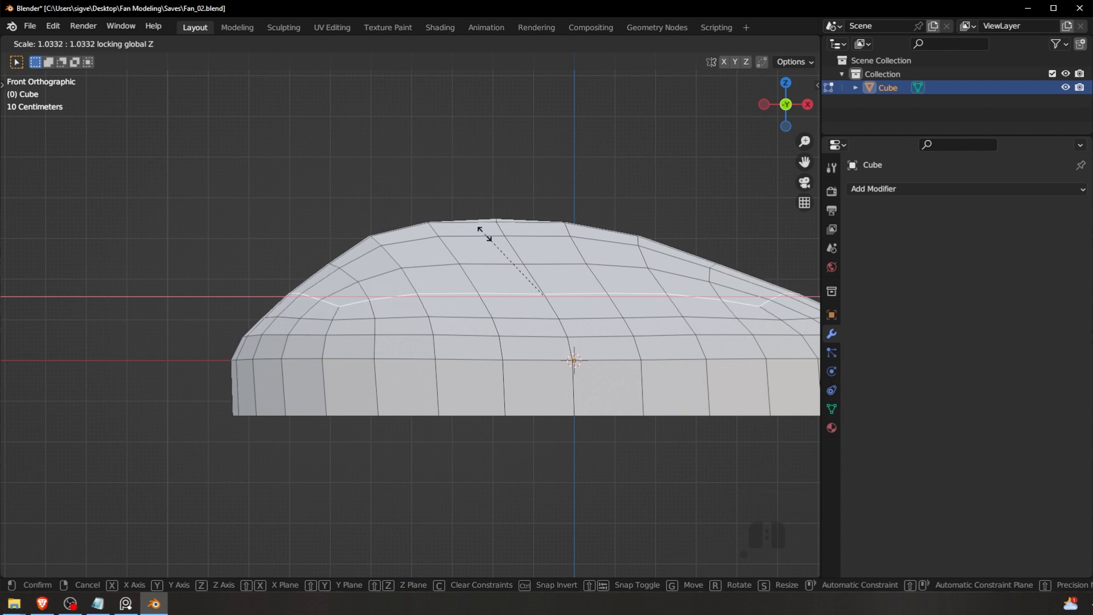
click(484, 234)
Step: Reselect the second edge loop above the rim band and scale it to about 1.005 in X and Y only
key(a)
key(a)
alt+click(460, 317)
key(s)
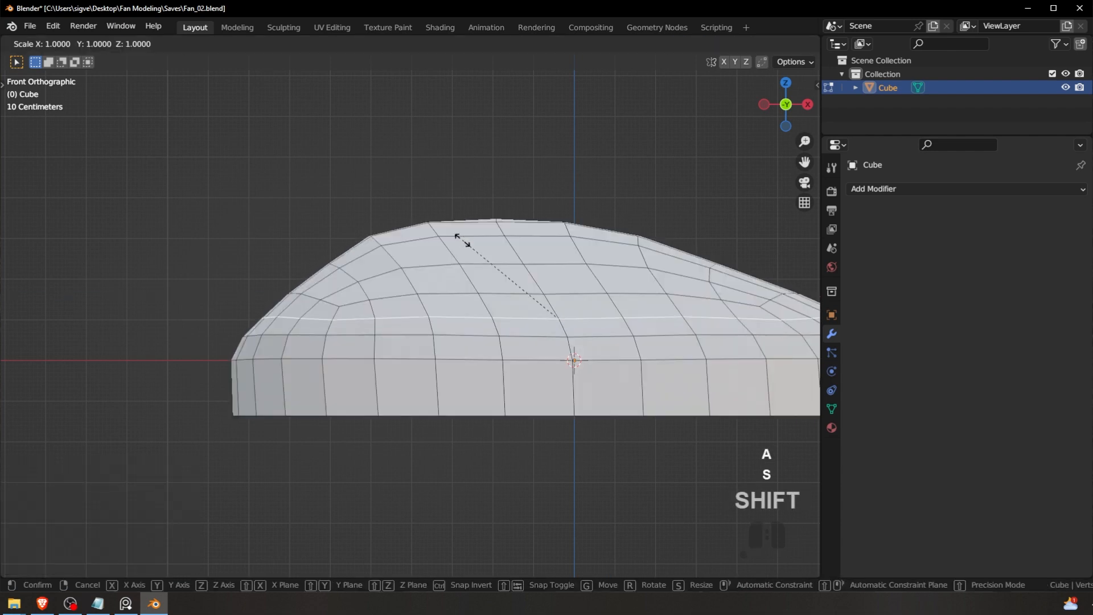
key(shift+z)
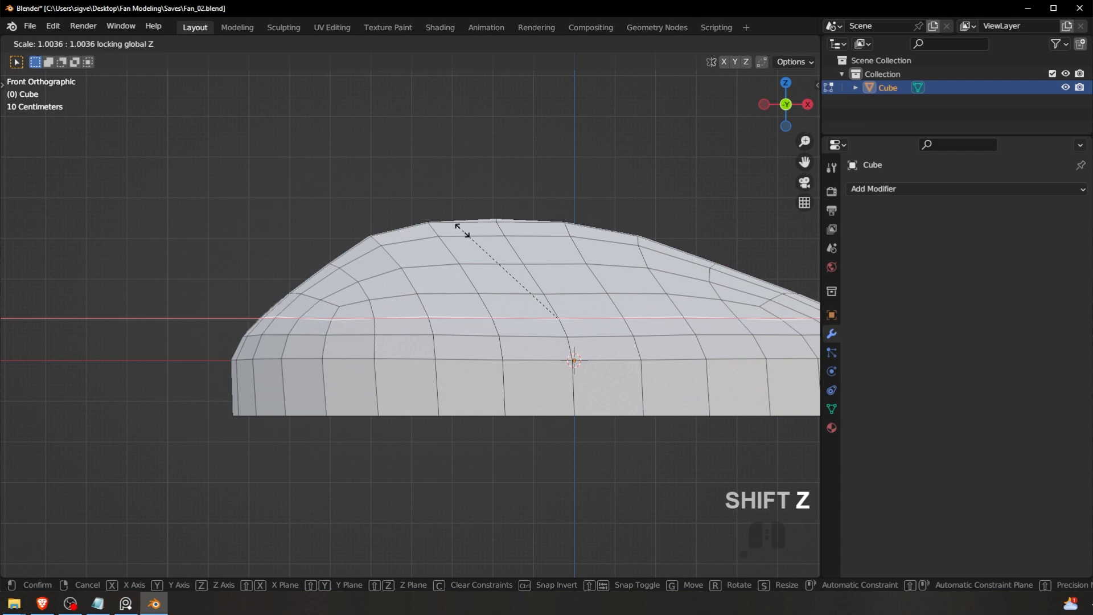
click(463, 226)
Step: Compare the base's adjusted profile and edge flow with the reference image
key(Tab)
click(494, 238)
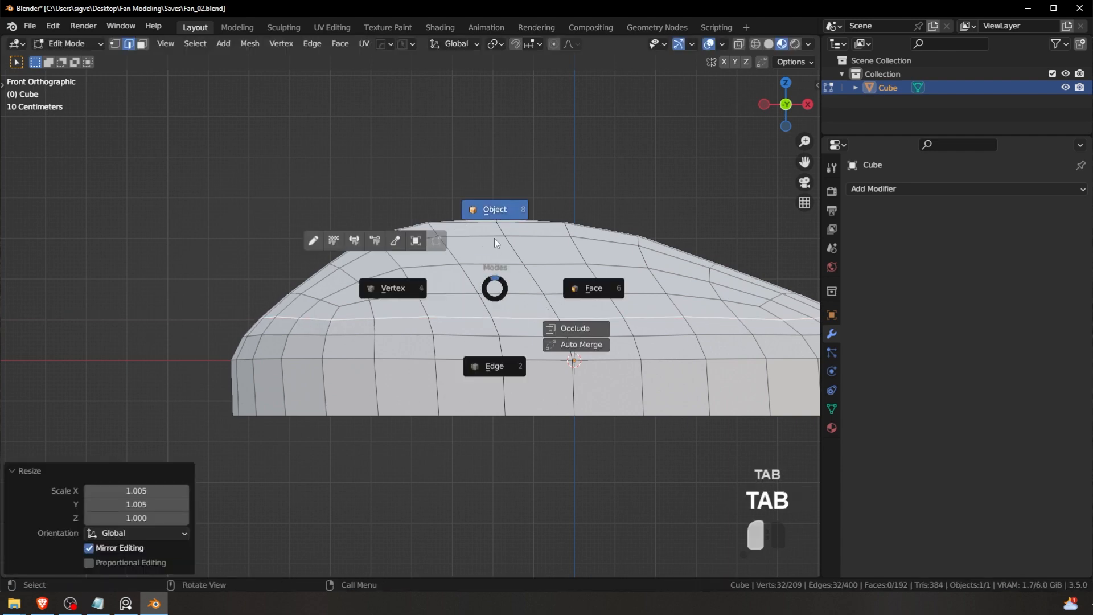
key(a)
key(a)
shift+middle_drag(479, 272, 408, 286)
scroll(390, 279, down, 2)
key(Tab)
key(a)
key(a)
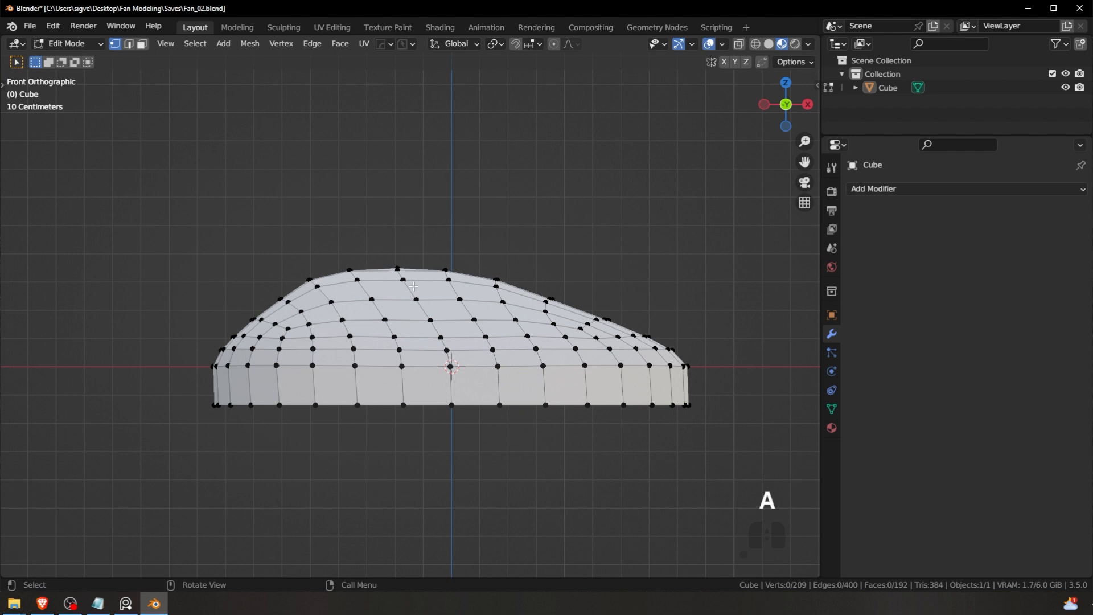
right_drag(1092, 254, 497, 192)
right_drag(500, 229, 1092, 226)
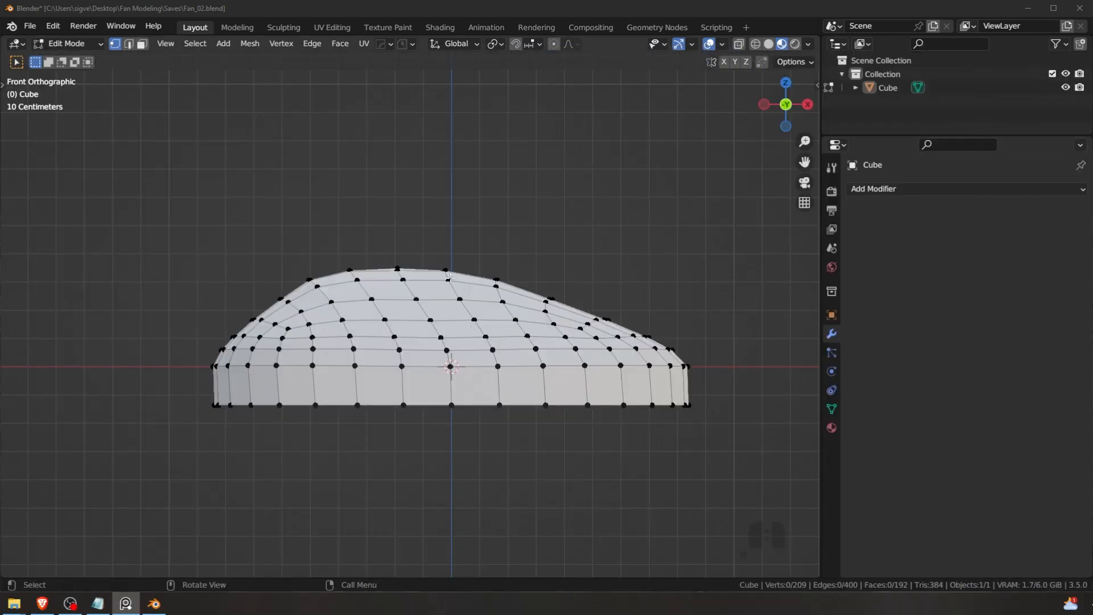
click(428, 310)
Step: Return to Object Mode and examine the base's slope in perspective and front views against the reference
key(Tab)
key(a)
key(a)
key(Tab)
middle_drag(457, 299, 480, 278)
scroll(412, 305, down, 2)
key(a)
key(a)
scroll(480, 278, up, 2)
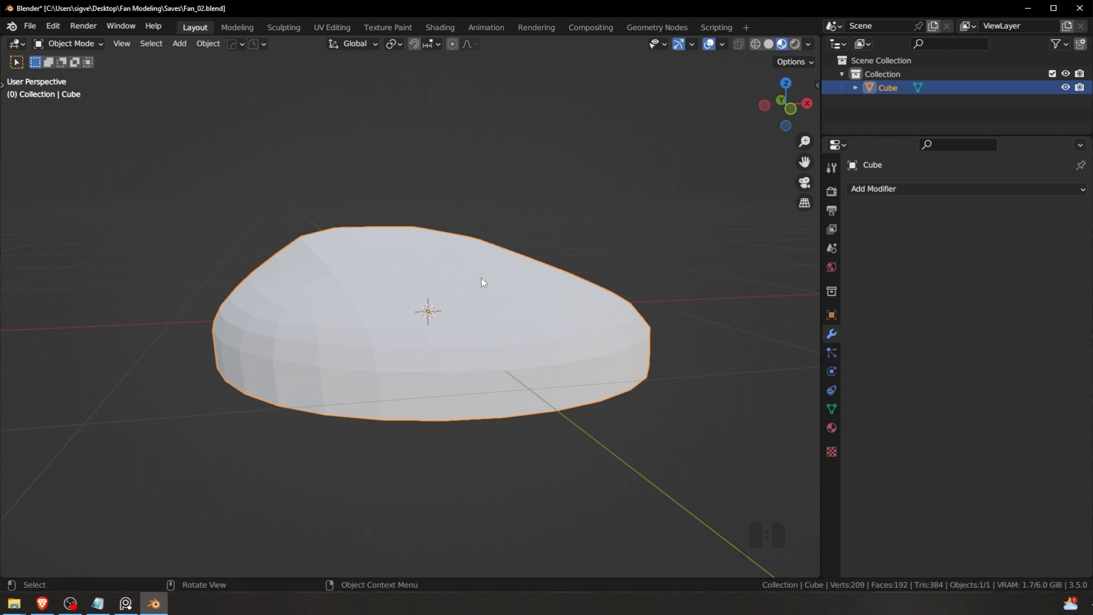
shift+middle_drag(415, 268, 476, 324)
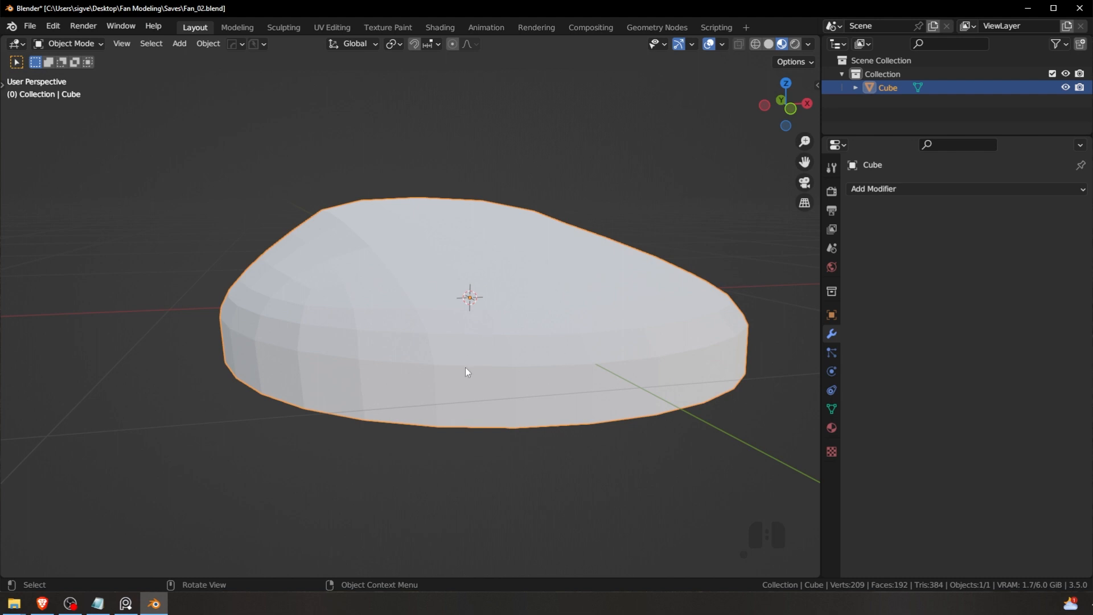
shift+middle_drag(419, 309, 529, 289)
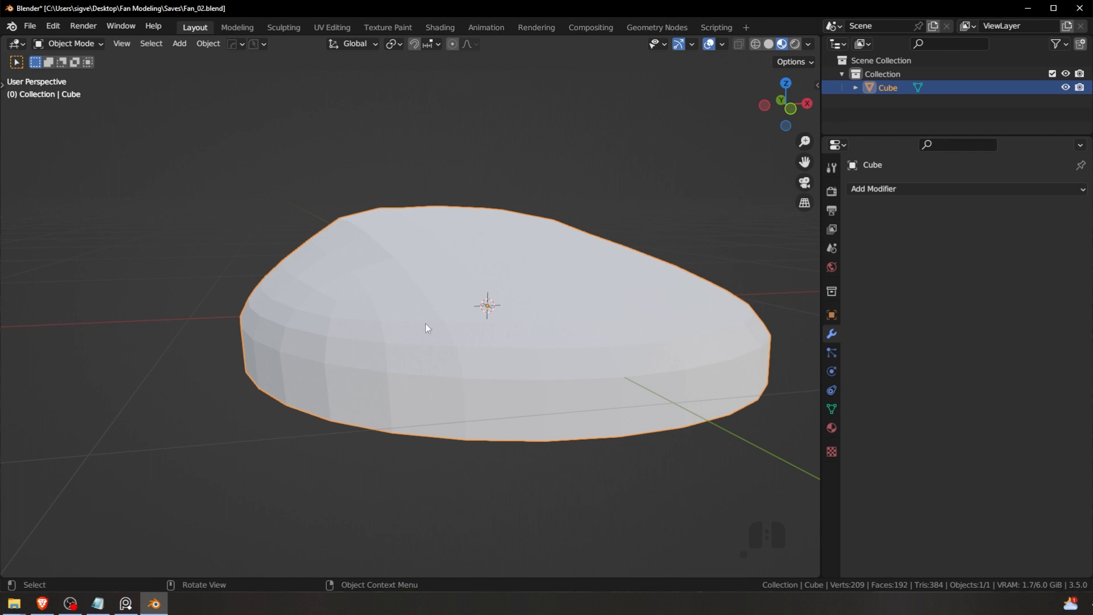
alt+middle_drag(346, 295, 354, 296)
shift+middle_drag(428, 303, 399, 323)
right_drag(1092, 333, 1092, 307)
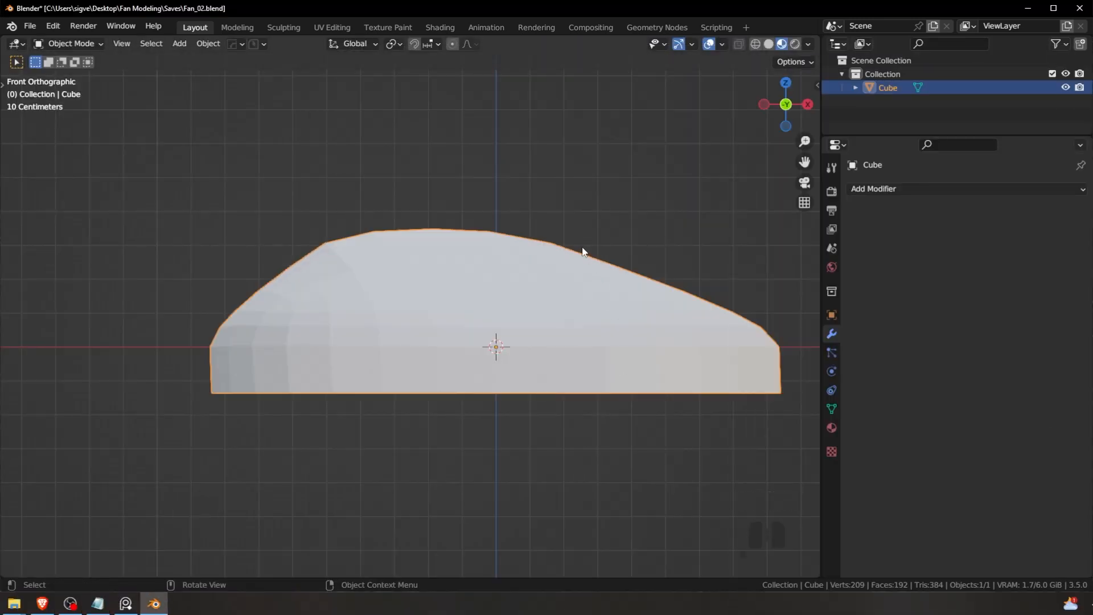
shift+middle_drag(581, 249, 522, 255)
Step: Add a Subdivision Surface modifier to the base and set its viewport level to 2
click(907, 190)
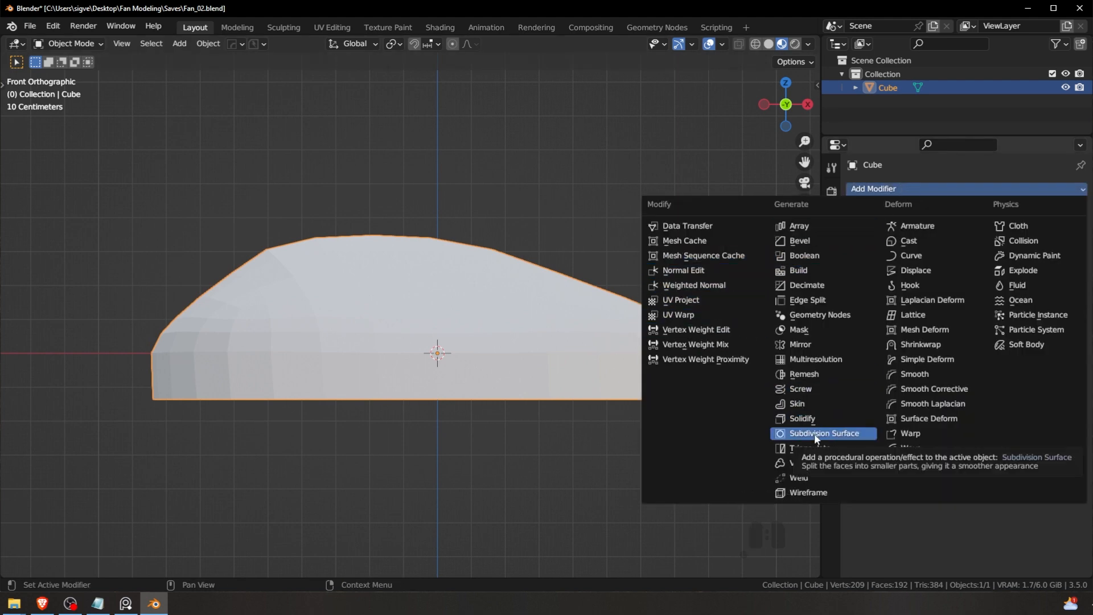
click(344, 402)
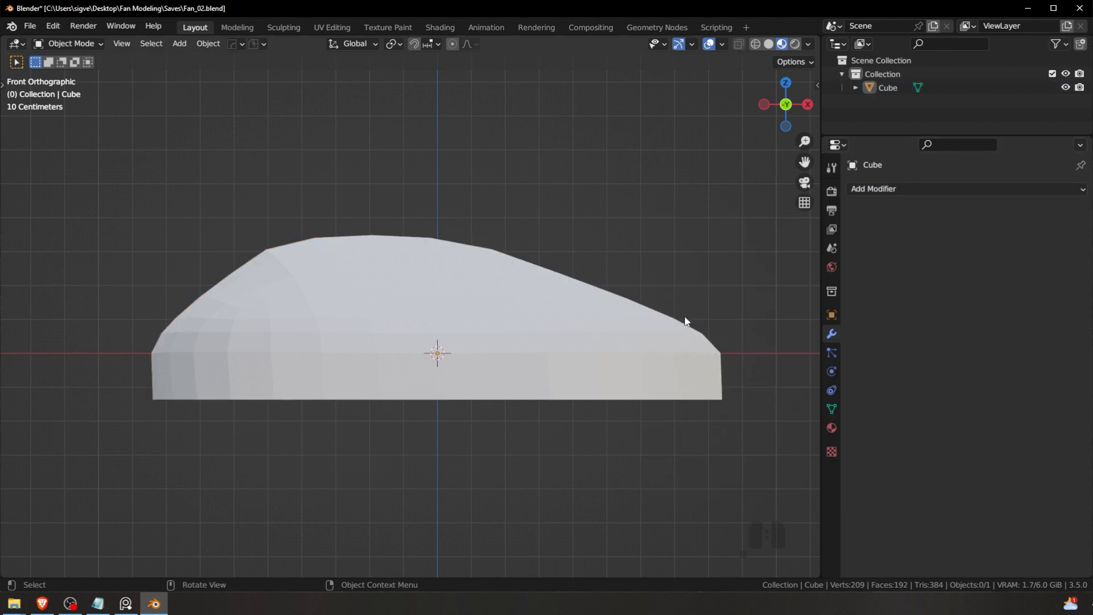
shift+middle_drag(686, 322, 605, 288)
scroll(605, 288, up, 1)
click(876, 188)
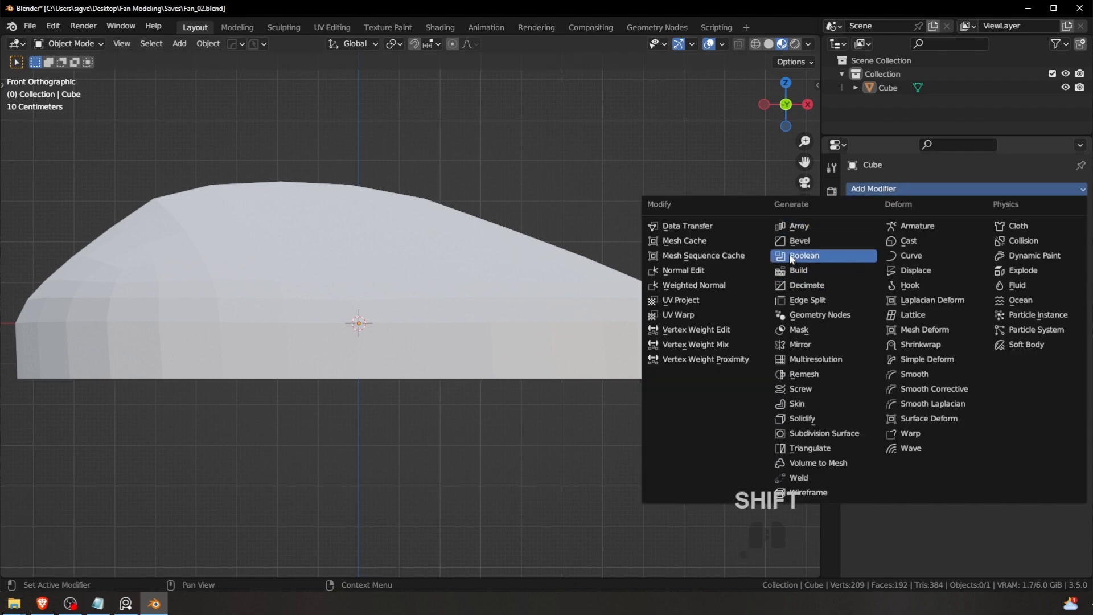
click(808, 432)
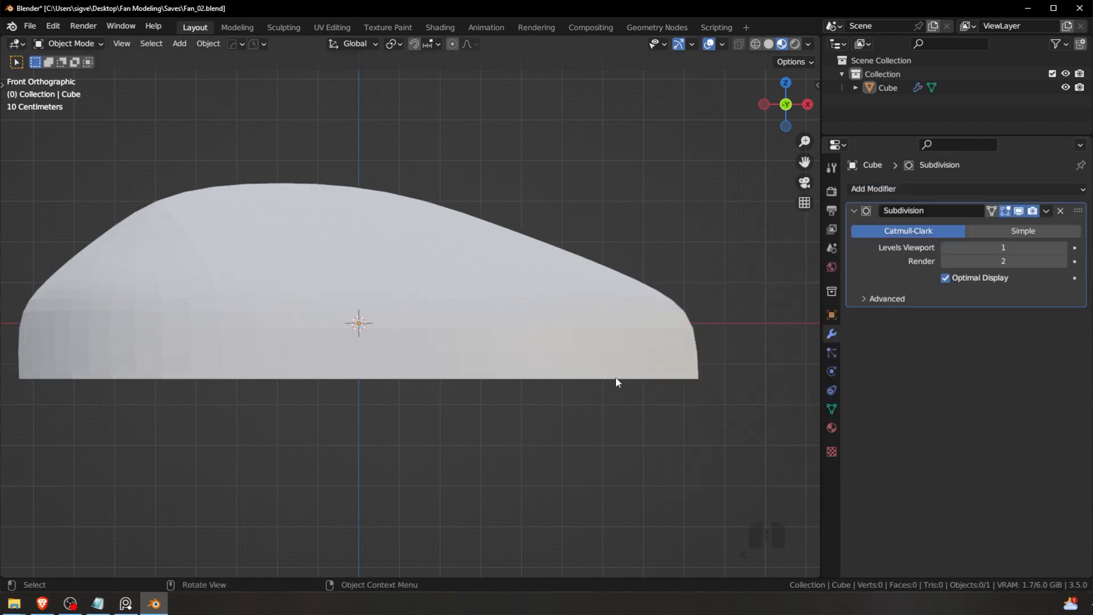
click(1063, 248)
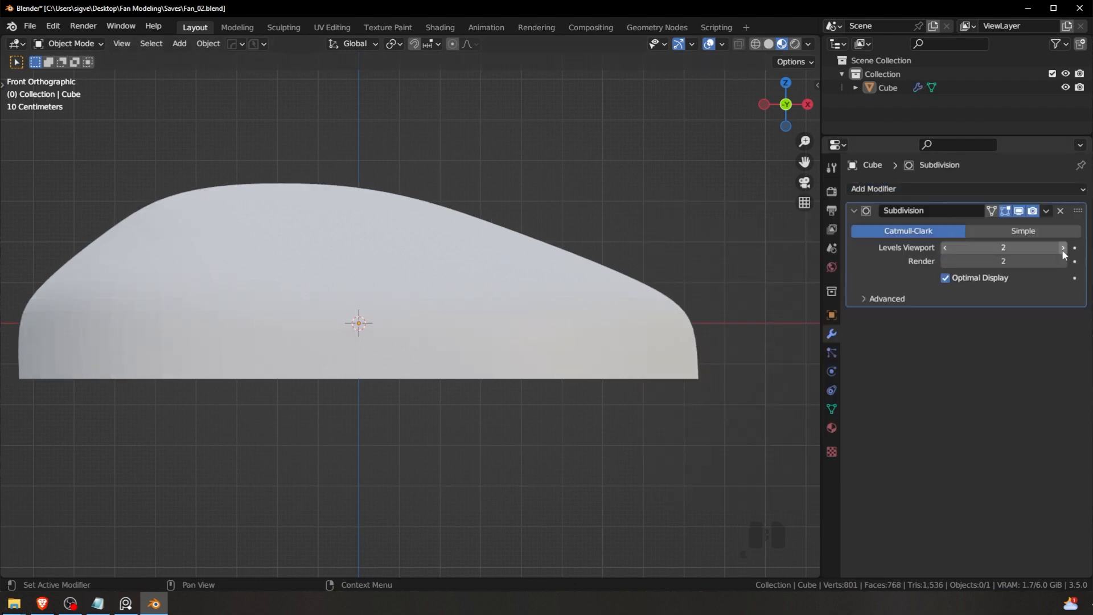
Step: Bevel the edge loop along the top of the base's rim band by 0.0304 m with 2 segments and return to Object Mode
key(Tab)
key(a)
key(a)
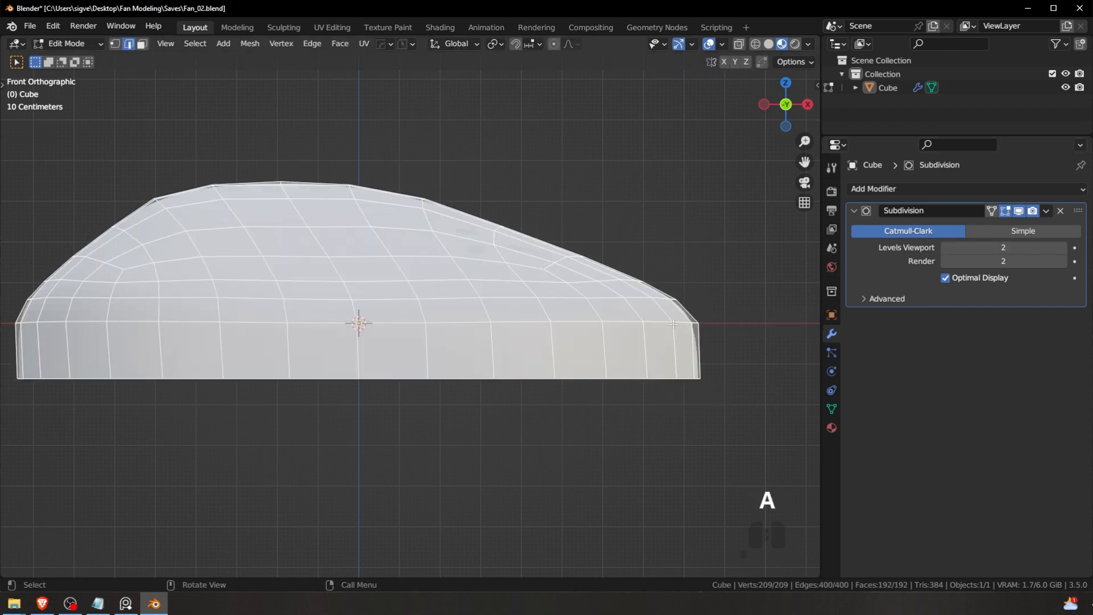
alt+click(653, 322)
shift+middle_drag(696, 315, 576, 279)
scroll(612, 276, up, 2)
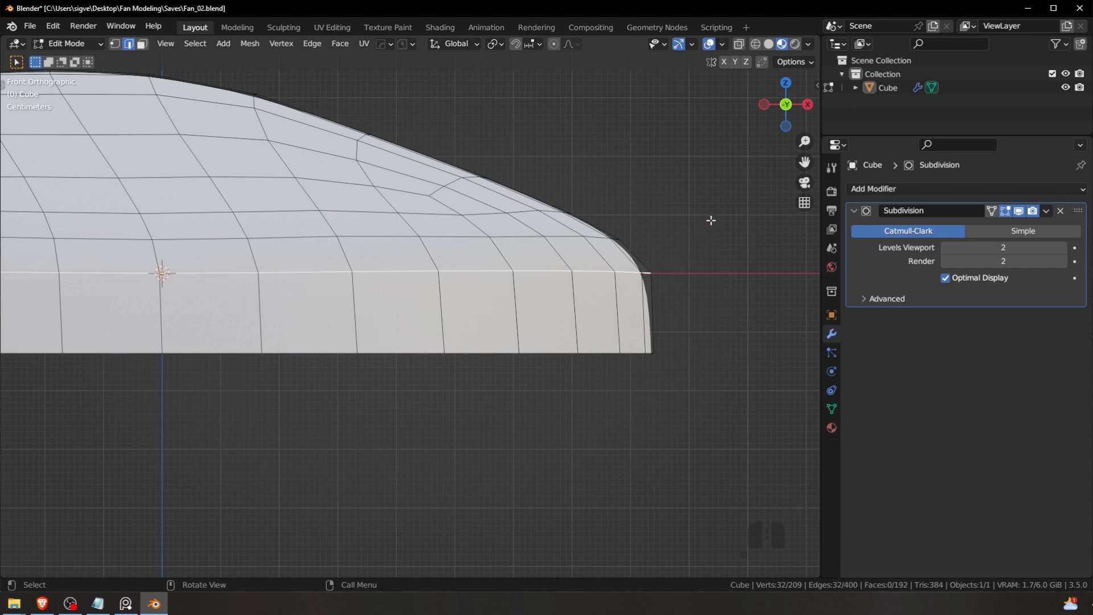
key(ctrl+b)
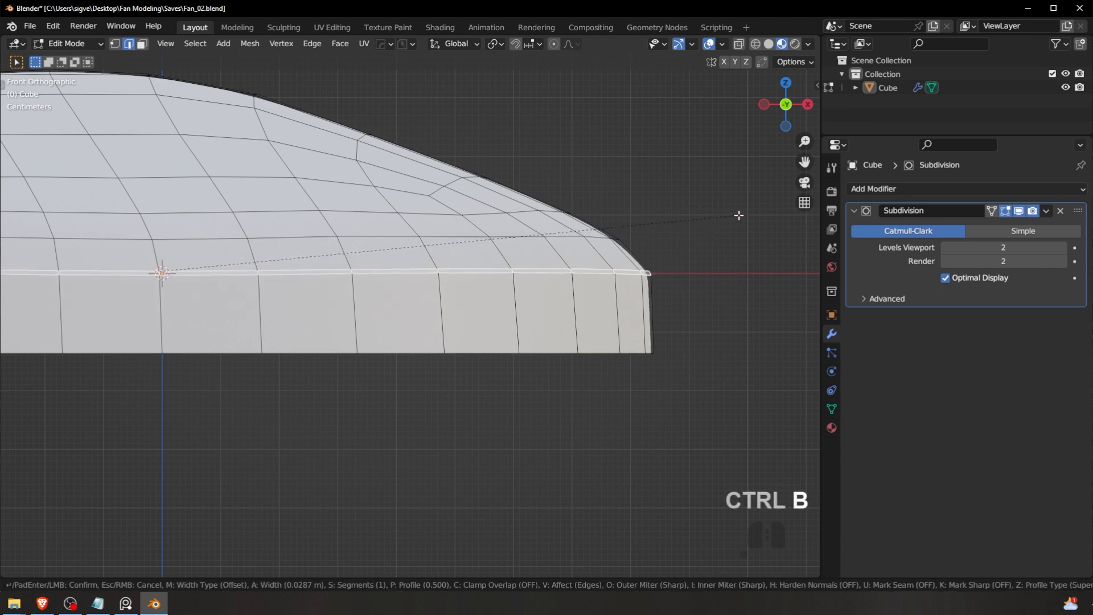
right_click(740, 214)
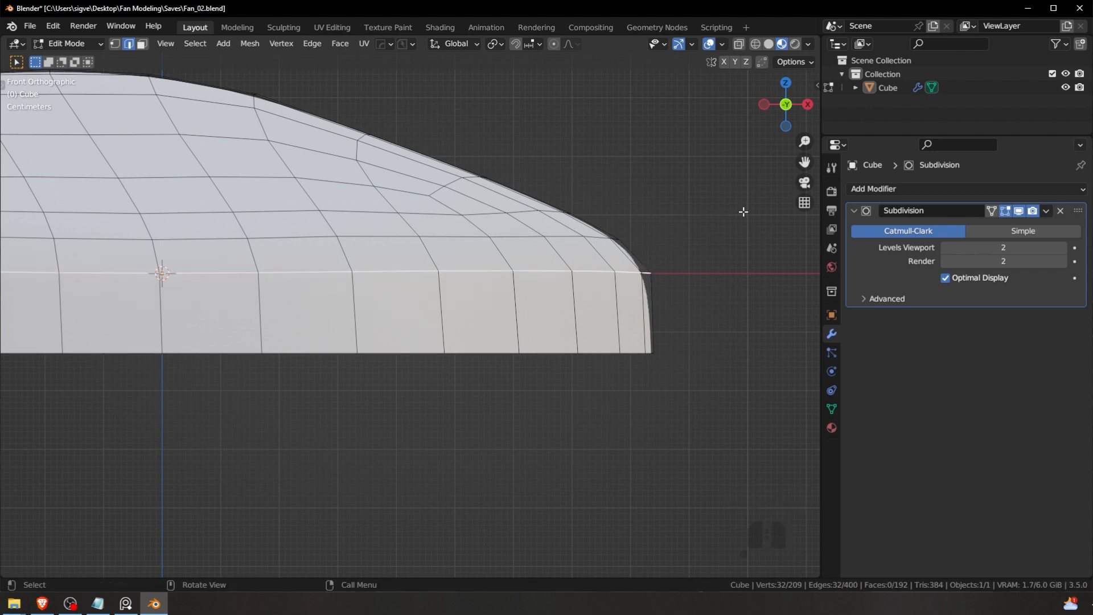
shift+middle_drag(743, 212, 668, 215)
scroll(655, 234, up, 2)
key(ctrl+b)
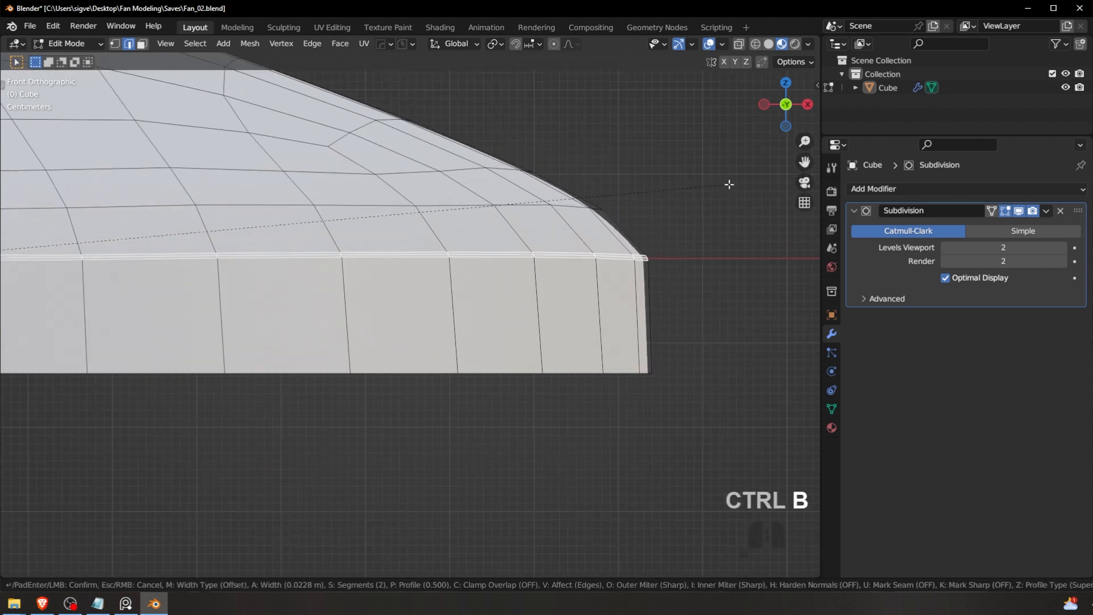
click(732, 182)
key(Tab)
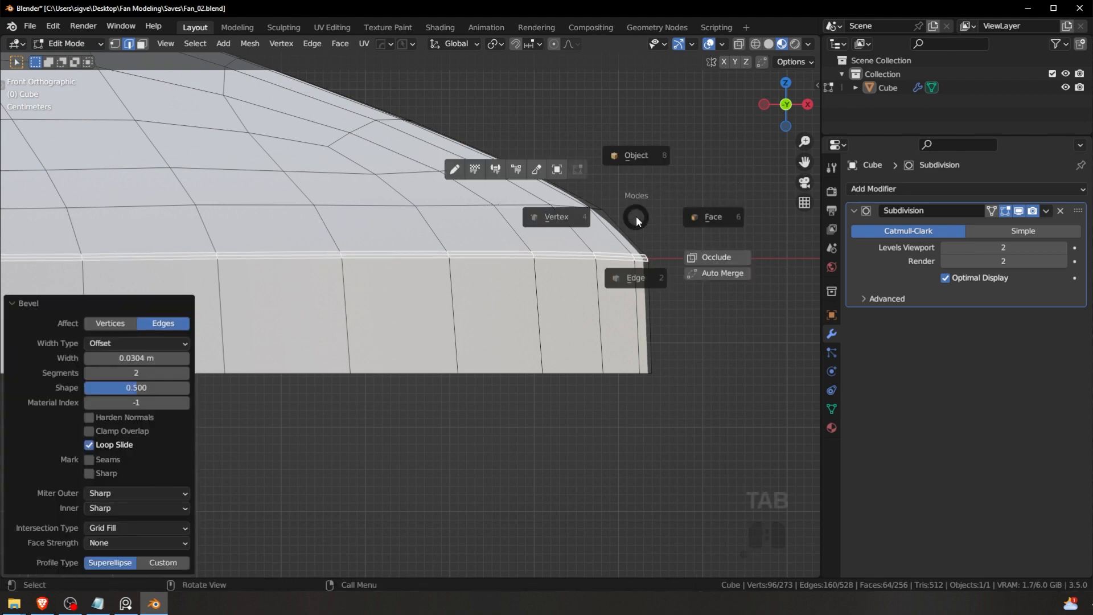
click(635, 186)
key(a)
key(a)
Step: Select the edge loop just above the beveled rim and scale it slightly outward in X and Y only
scroll(562, 259, down, 4)
shift+middle_drag(408, 283, 478, 247)
click(478, 247)
key(Tab)
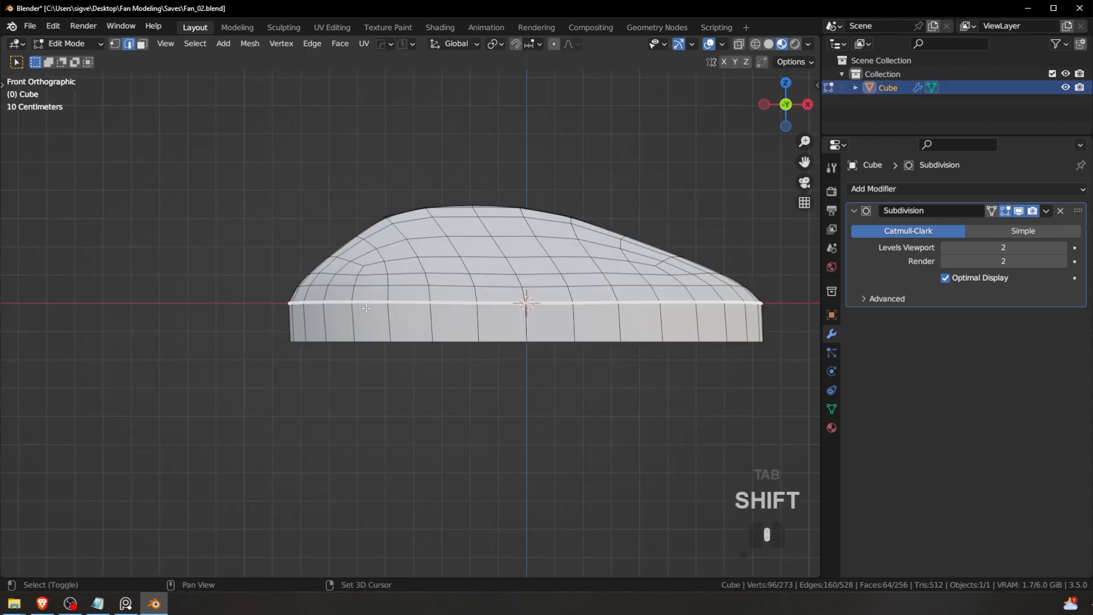
scroll(366, 308, up, 5)
key(a)
key(a)
alt+click(478, 249)
key(s)
key(shift+z)
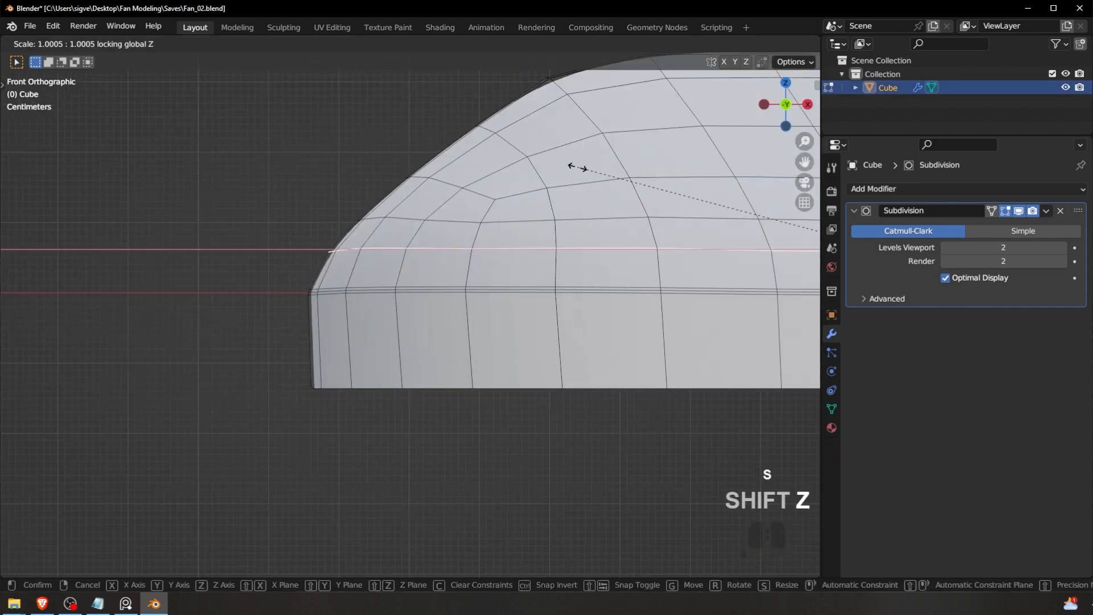
click(623, 151)
Step: Return to Object Mode and examine the smoothed base's dome profile and sharpened rim in front view
key(Tab)
key(a)
key(a)
shift+middle_drag(556, 173, 397, 278)
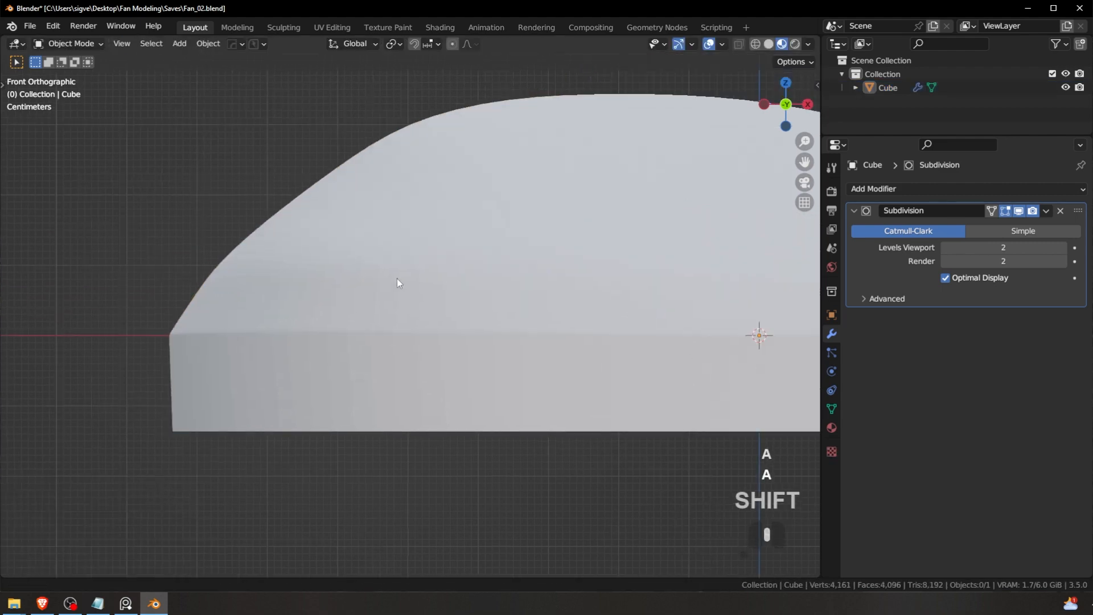
shift+middle_drag(508, 295, 475, 301)
scroll(587, 307, down, 2)
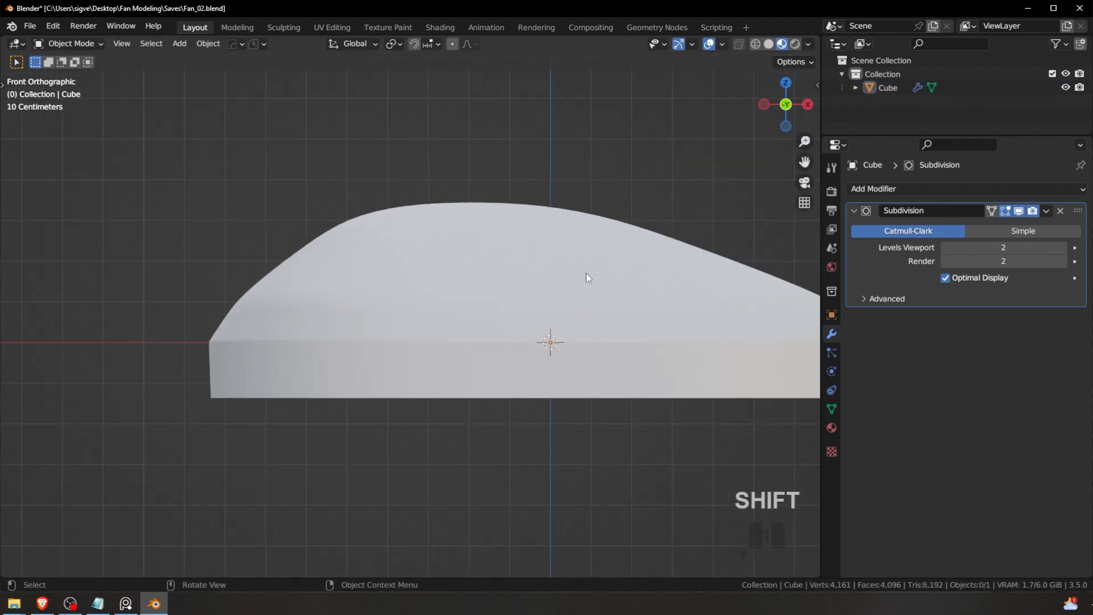
shift+middle_drag(588, 266, 460, 277)
shift+middle_drag(588, 326, 635, 324)
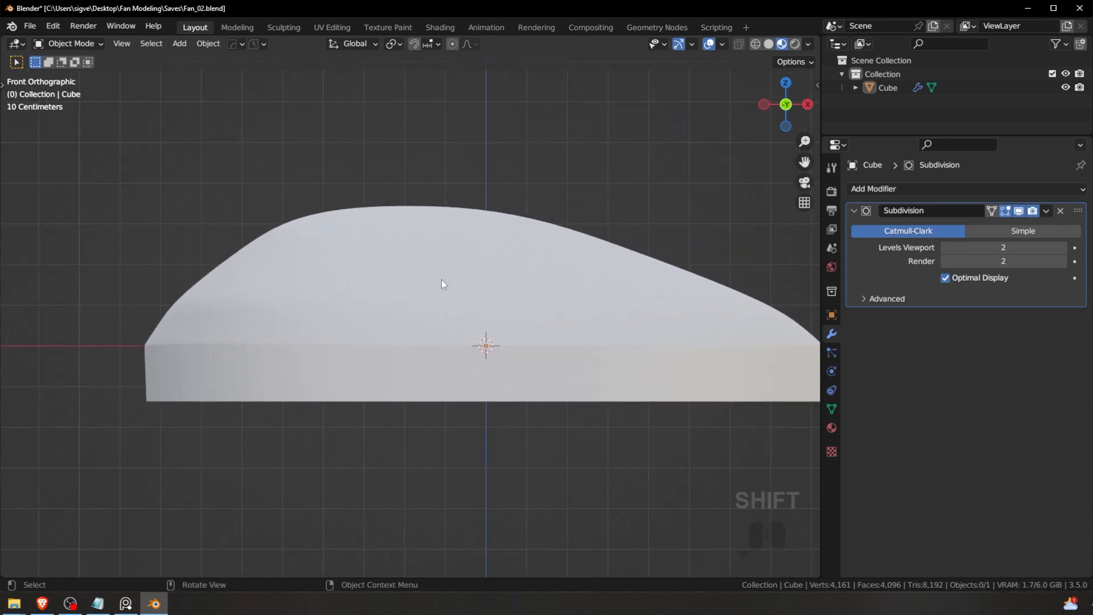
scroll(410, 274, down, 2)
scroll(398, 272, up, 1)
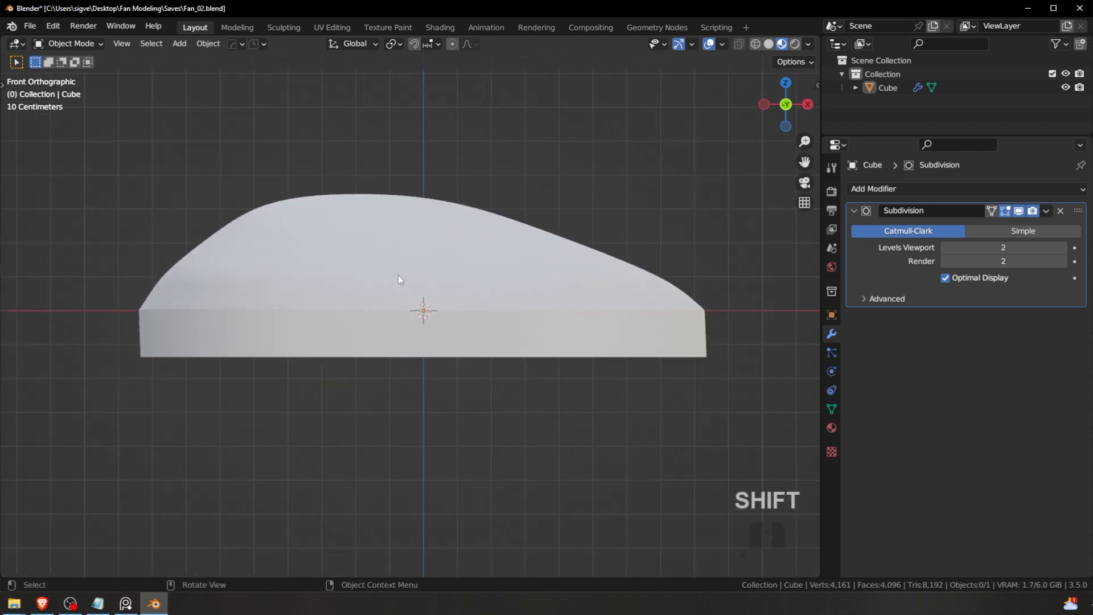
shift+middle_drag(319, 254, 362, 248)
shift+middle_drag(277, 260, 373, 241)
Step: Reselect the edge loop above the beveled rim, scale it in X and Y only, and return to Object Mode
click(330, 260)
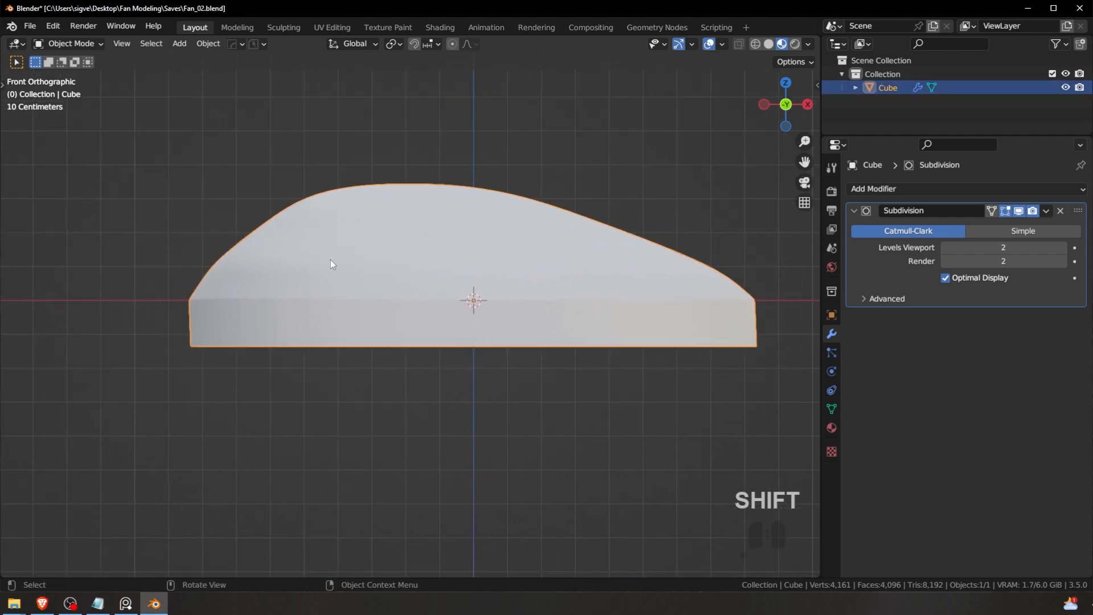
key(Tab)
scroll(320, 260, up, 2)
key(alt+a)
shift+middle_drag(321, 260, 358, 269)
scroll(382, 248, up, 1)
key(alt+a)
alt+click(342, 267)
scroll(349, 291, up, 1)
key(s)
key(shift+z)
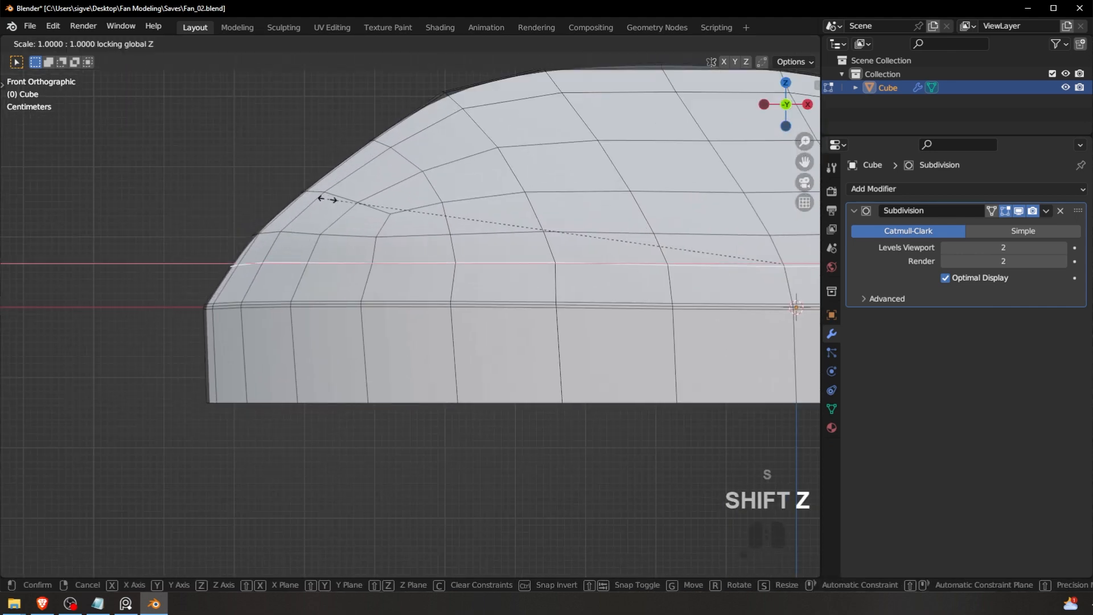
click(321, 177)
key(Tab)
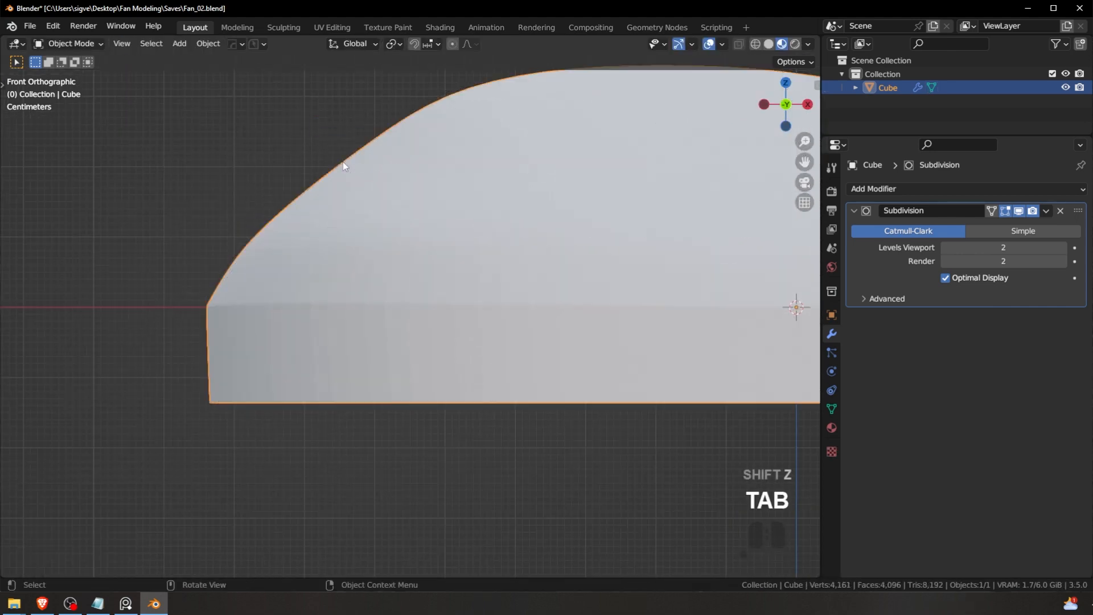
Step: Check the base's rim in perspective and apply its Subdivision modifier
key(alt+a)
scroll(410, 265, down, 2)
middle_drag(410, 265, 432, 339)
scroll(431, 340, down, 1)
shift+middle_drag(507, 326, 387, 273)
scroll(459, 371, up, 3)
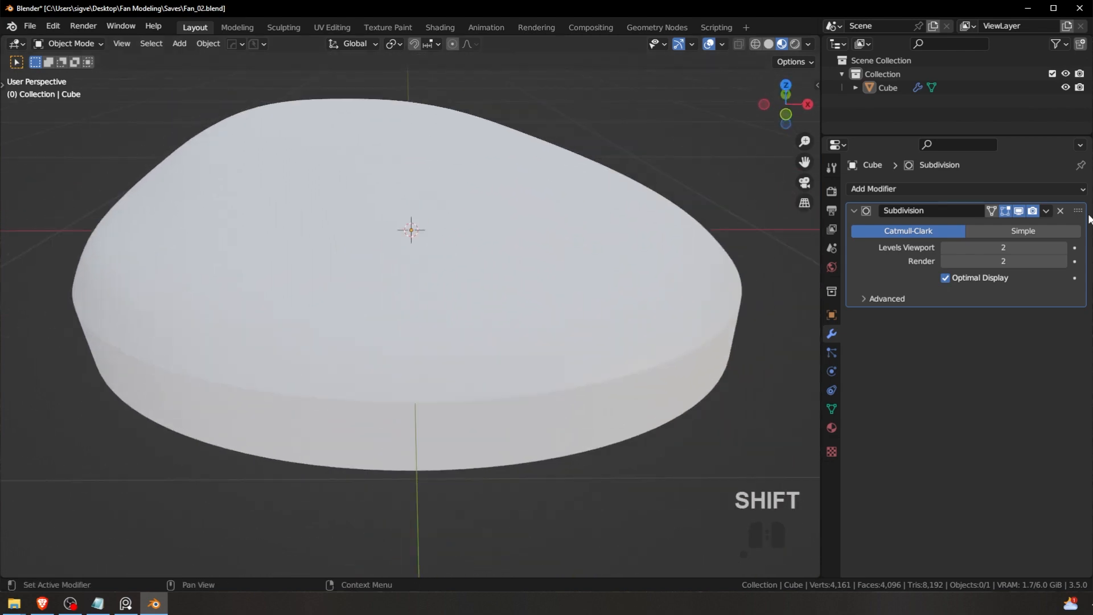
click(1045, 211)
click(1011, 222)
Step: Inspect the base's applied subdivision mesh in Edit Mode and its surface shading in Object Mode
key(Tab)
key(alt+a)
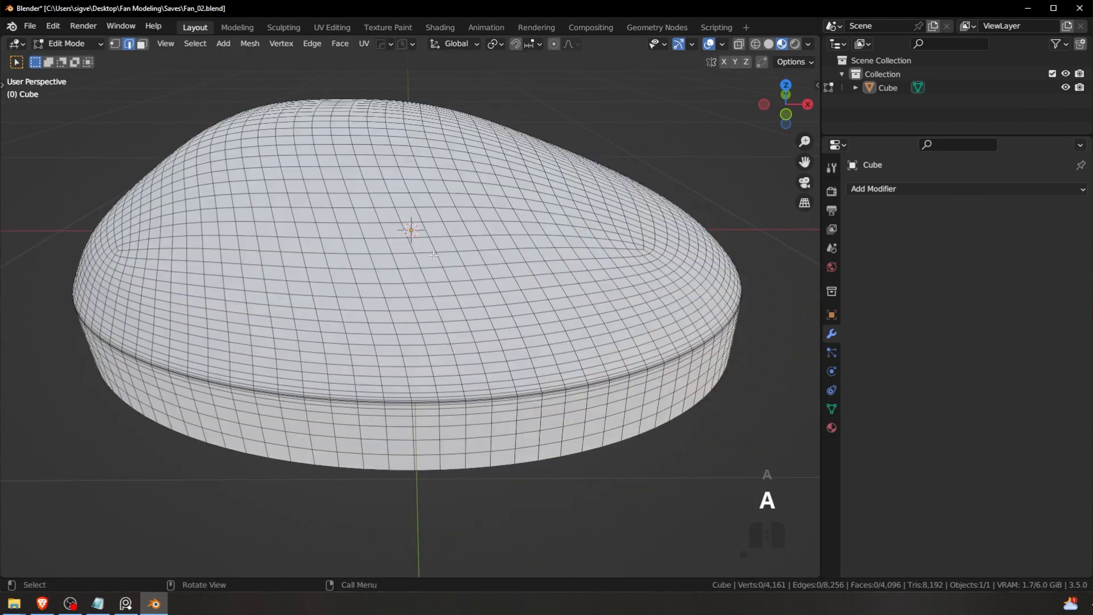
shift+middle_drag(430, 259, 342, 214)
scroll(365, 234, up, 1)
middle_drag(417, 273, 393, 249)
key(Tab)
click(393, 171)
shift+middle_drag(275, 231, 388, 222)
scroll(376, 239, down, 2)
key(a)
key(a)
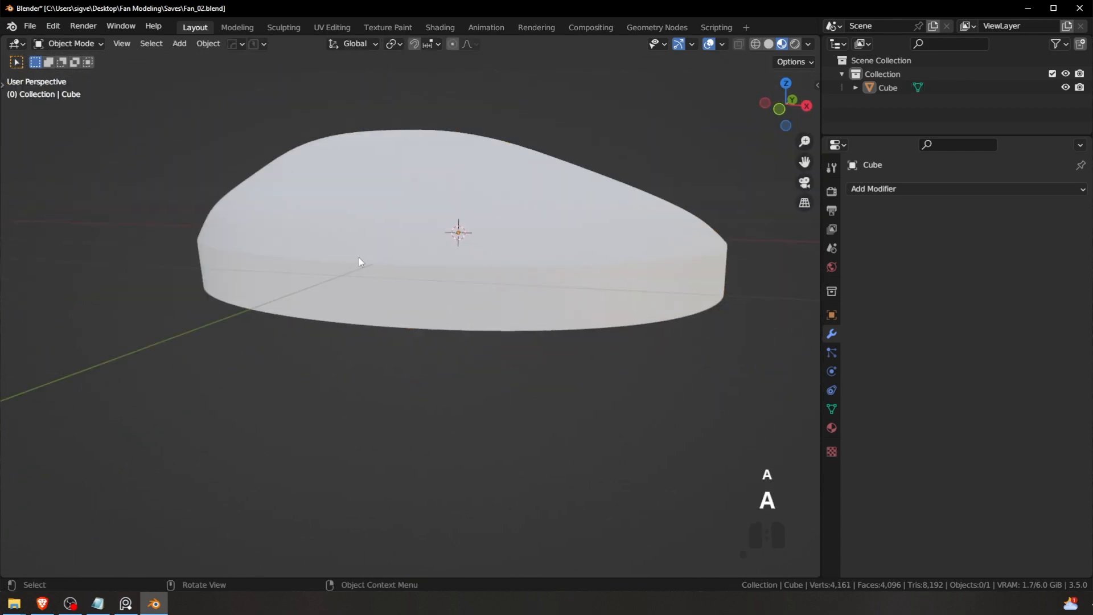
Step: Examine the dense base mesh from other angles and its overall silhouette in front view
middle_drag(358, 258, 394, 288)
click(394, 289)
key(Tab)
click(388, 345)
middle_drag(388, 345, 335, 370)
key(Tab)
click(344, 290)
scroll(442, 295, down, 2)
key(a)
key(a)
shift+middle_drag(346, 284, 476, 273)
shift+middle_drag(421, 297, 381, 301)
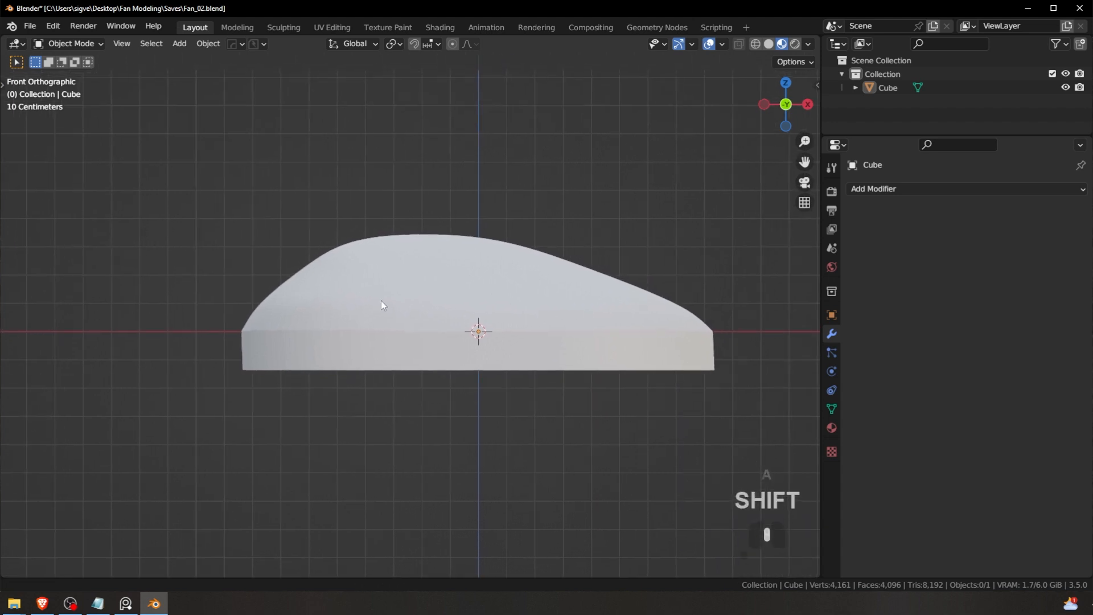
shift+middle_drag(461, 325, 468, 322)
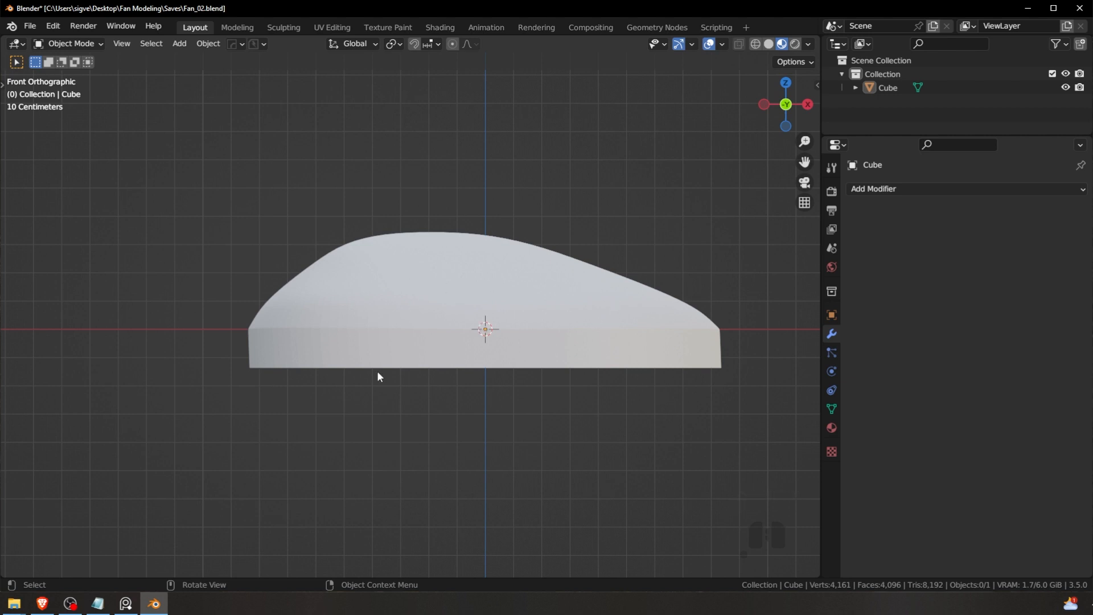
shift+middle_drag(421, 276, 456, 300)
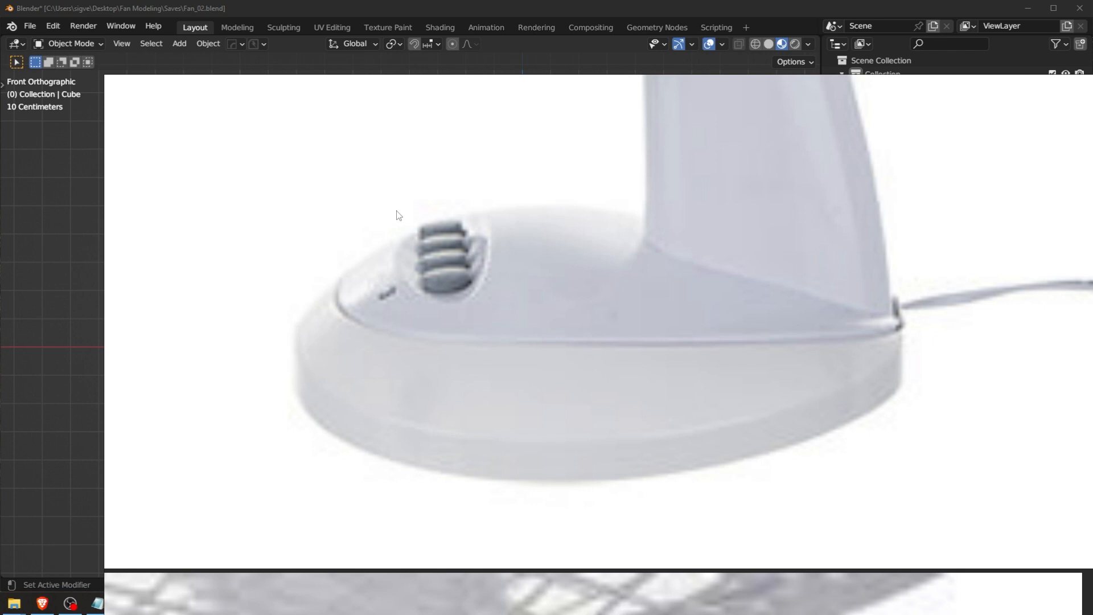
Step: Save the file and study the base's top panel and buttons in the reference image
key(ctrl+s)
drag(583, 196, 509, 166)
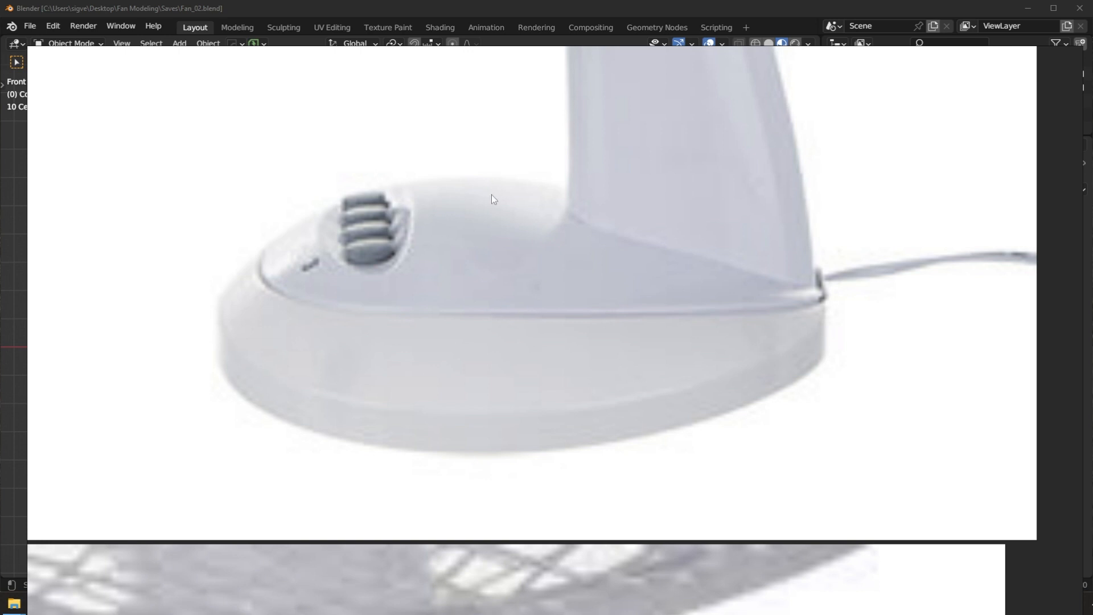
right_drag(552, 268, 680, 285)
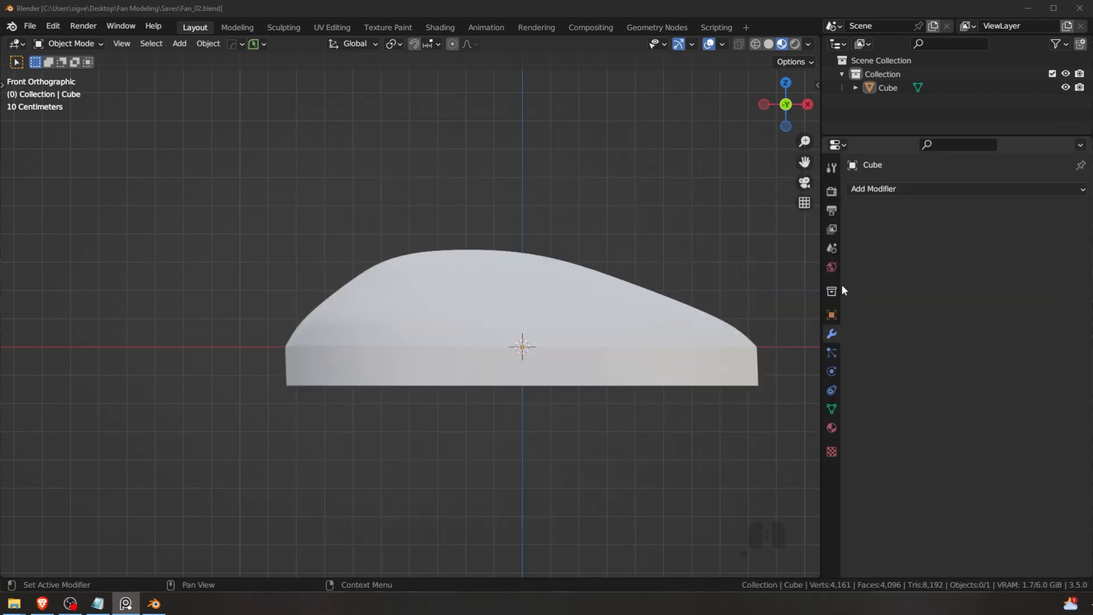
Step: Close the base's open underside by filling its bottom boundary edge loop with a face
click(558, 343)
middle_drag(557, 344, 559, 306)
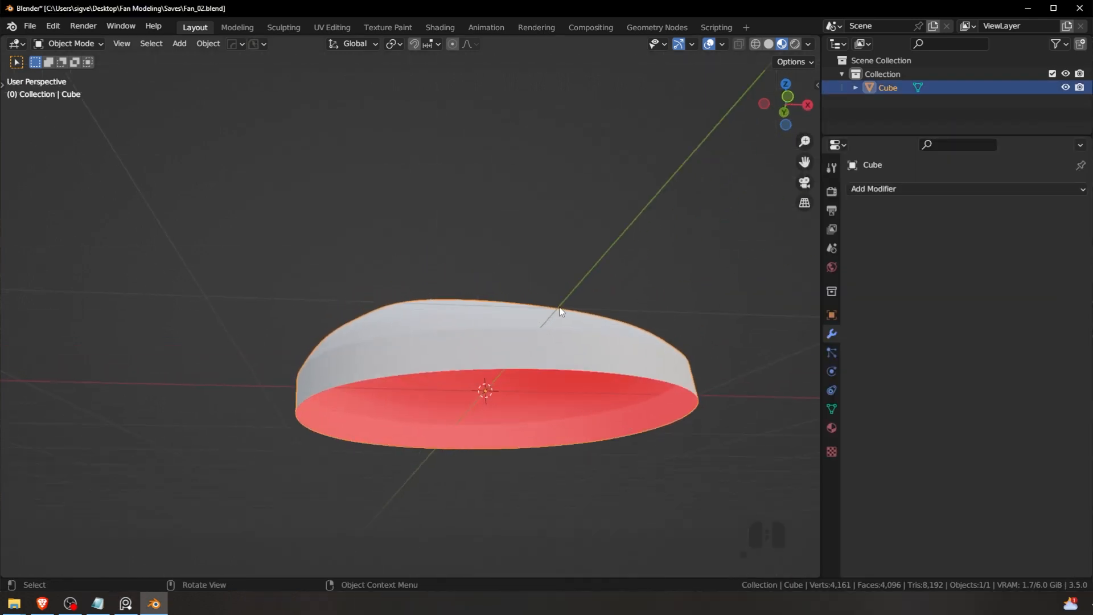
key(Tab)
key(a)
key(a)
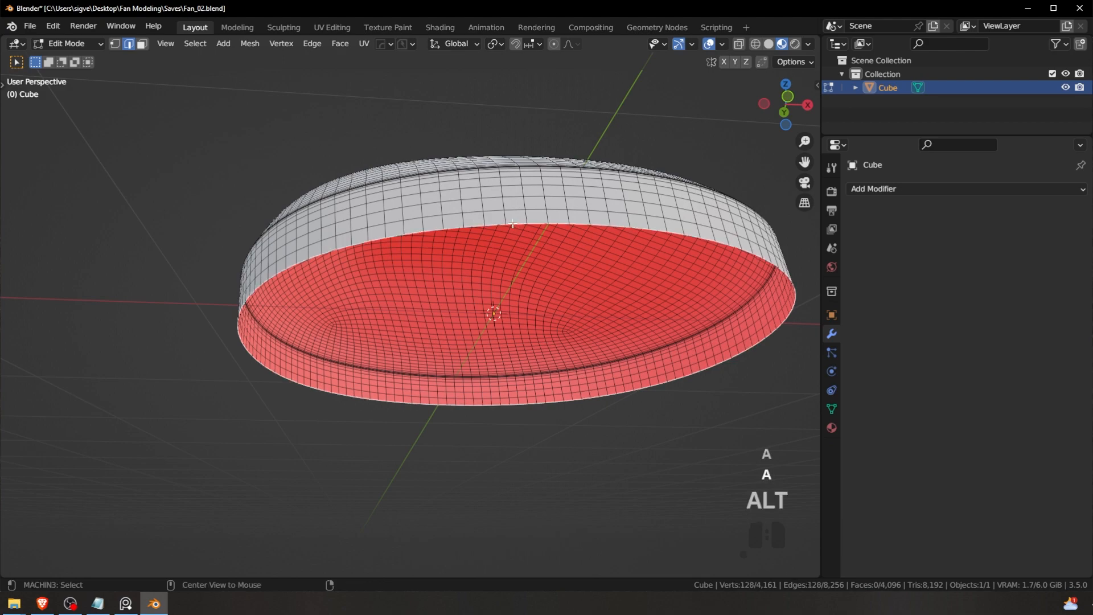
key(f)
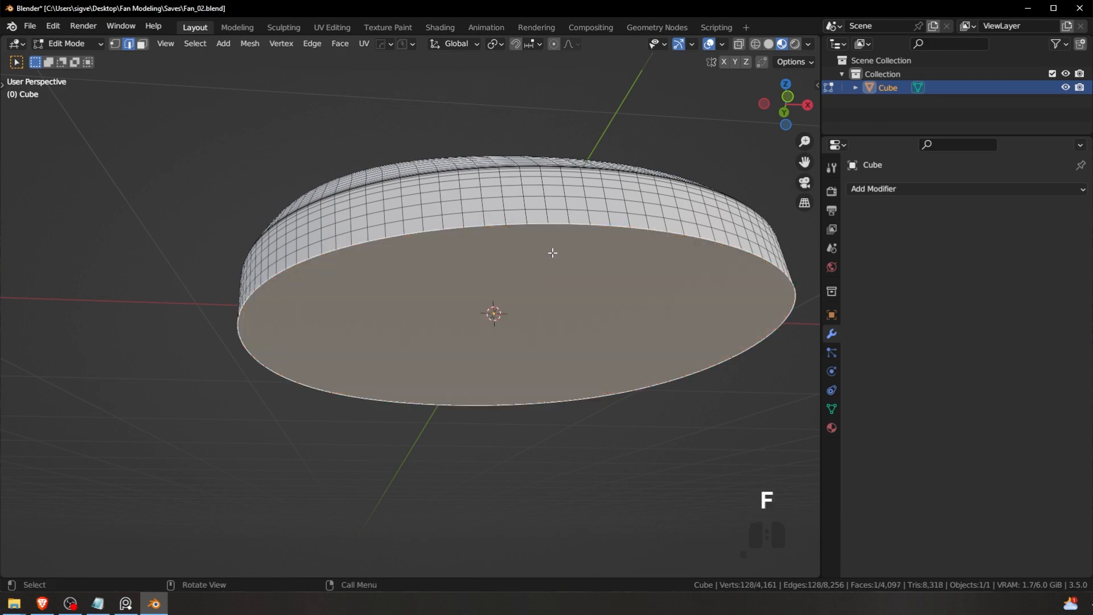
key(alt+a)
middle_drag(552, 252, 491, 228)
key(Tab)
Step: Examine the closed base's dome and rim in perspective view
alt+middle_drag(395, 213, 441, 309)
scroll(442, 238, up, 2)
key(Tab)
key(Tab)
key(a)
key(a)
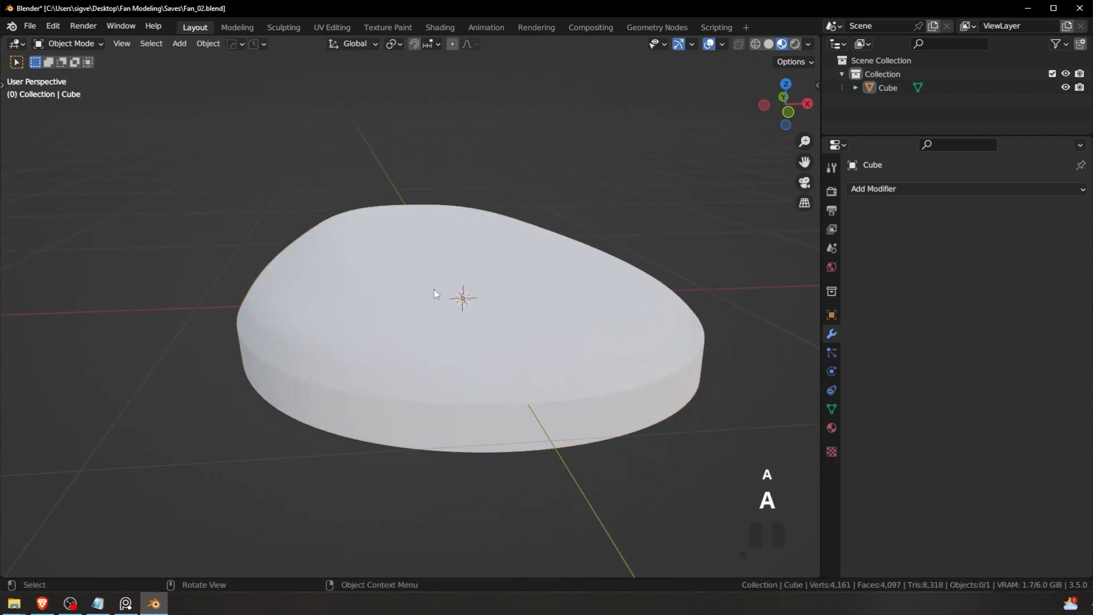
click(449, 297)
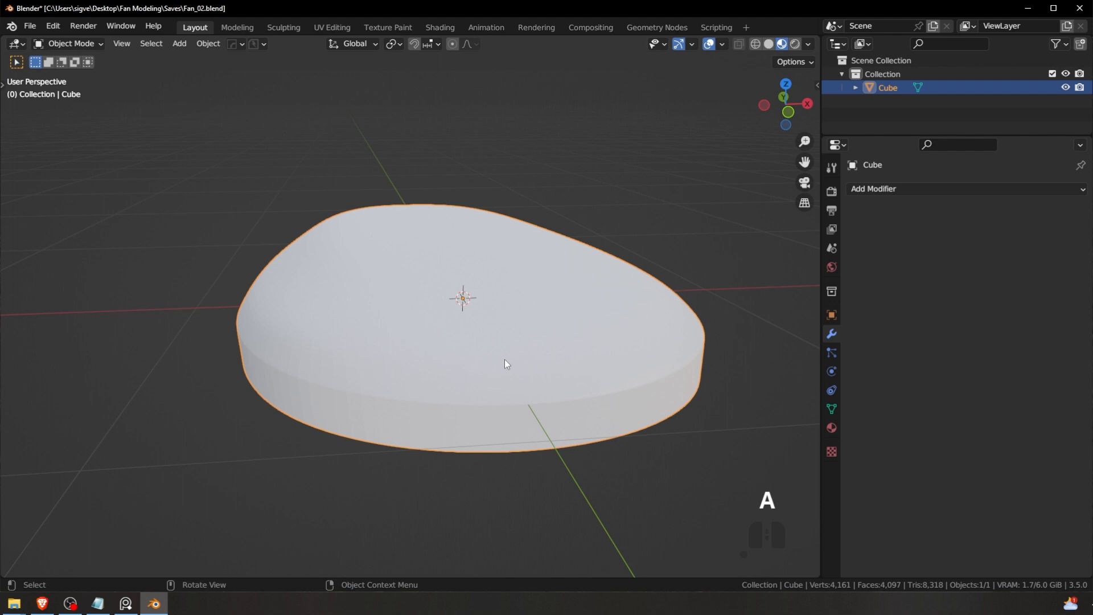
middle_drag(348, 339, 341, 286)
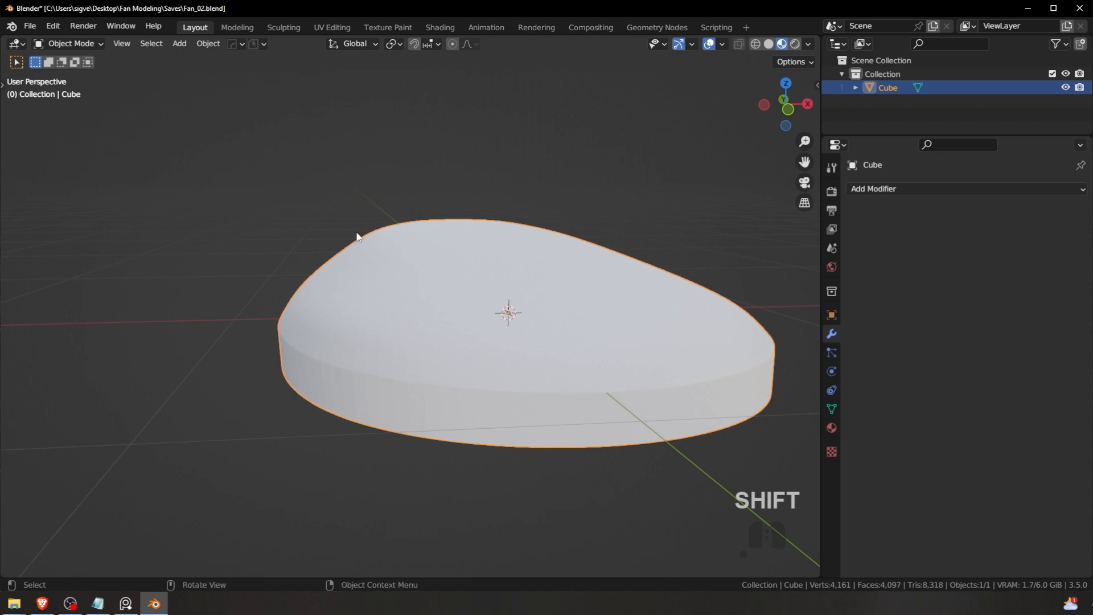
Step: Enter Edit Mode on the base and examine its mesh flow in the left and front orthographic views
key(Tab)
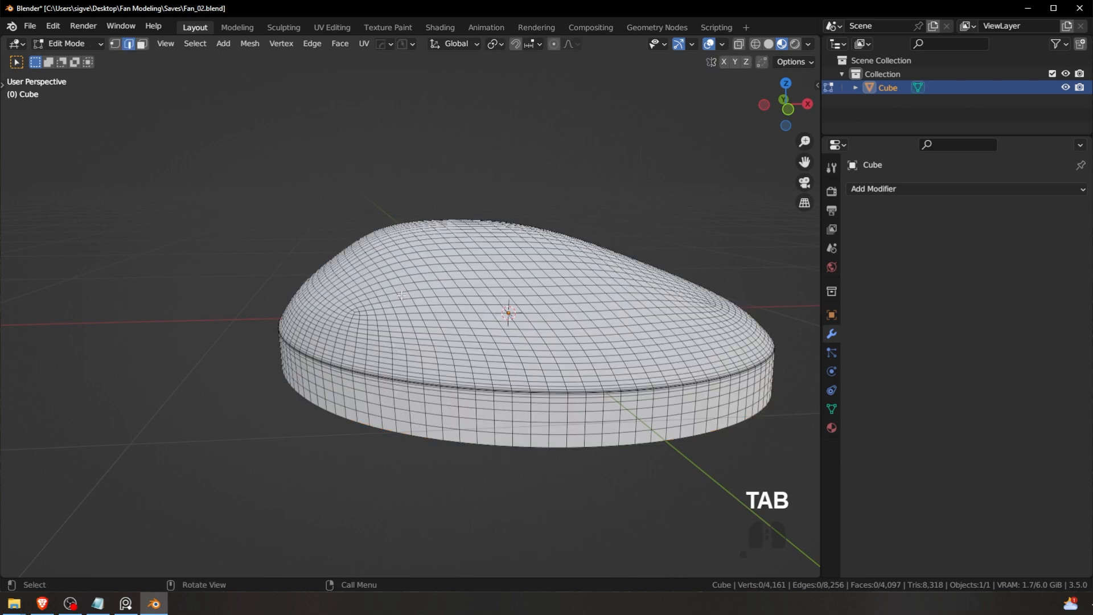
alt+middle_drag(401, 295, 423, 257)
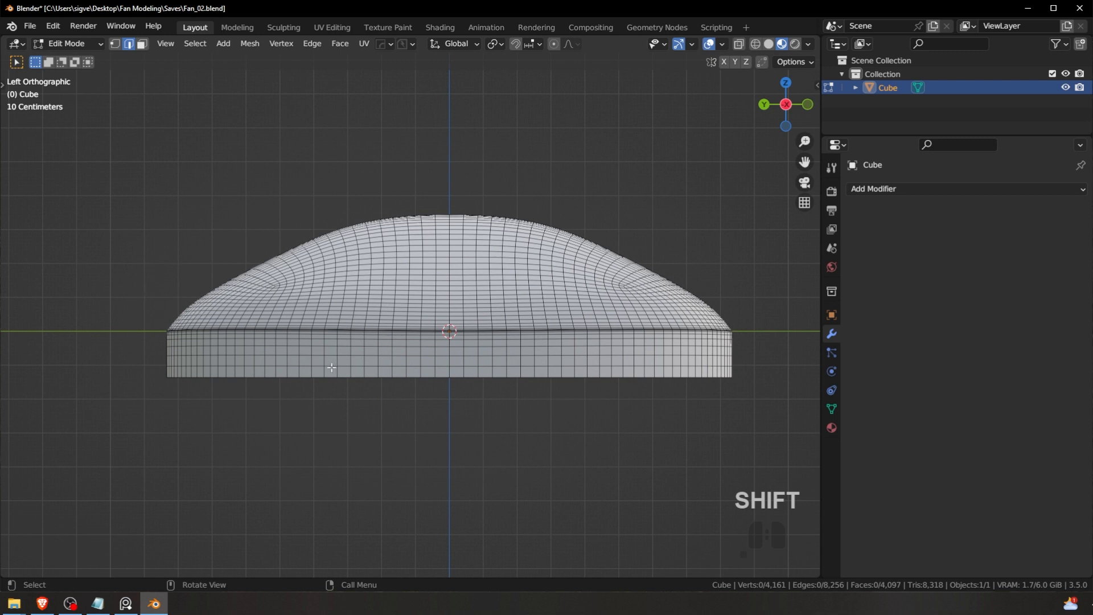
shift+middle_drag(412, 365, 443, 389)
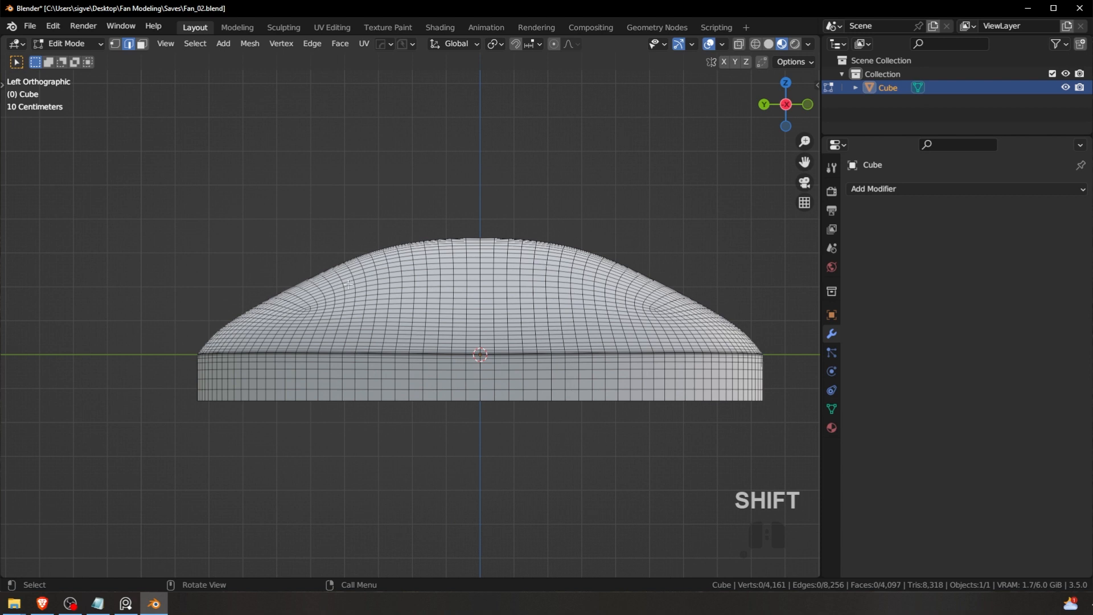
alt+middle_drag(308, 290, 481, 272)
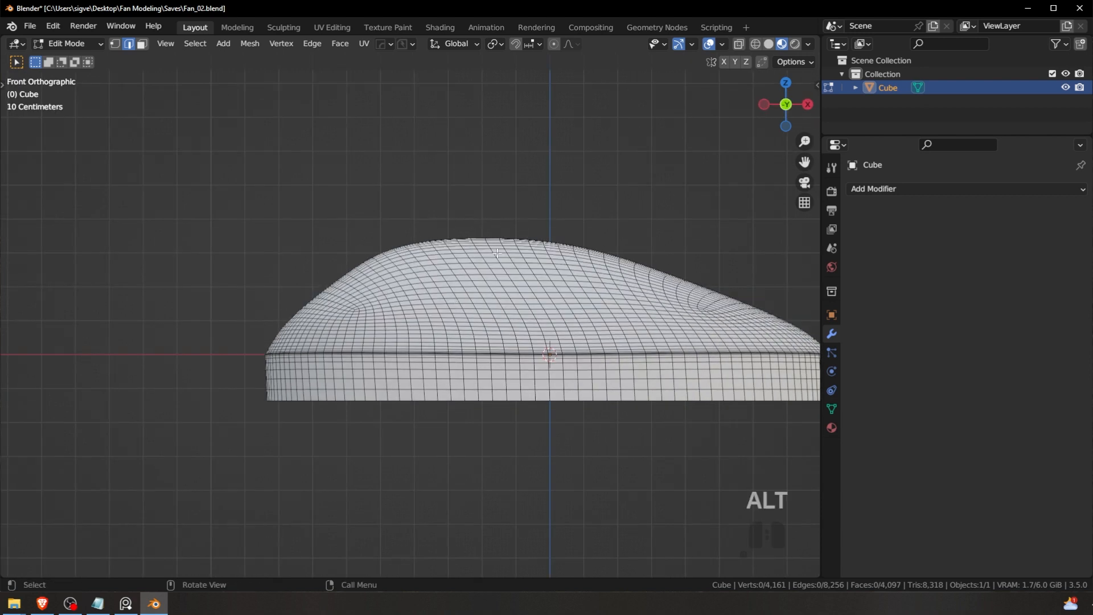
shift+middle_drag(459, 365, 465, 251)
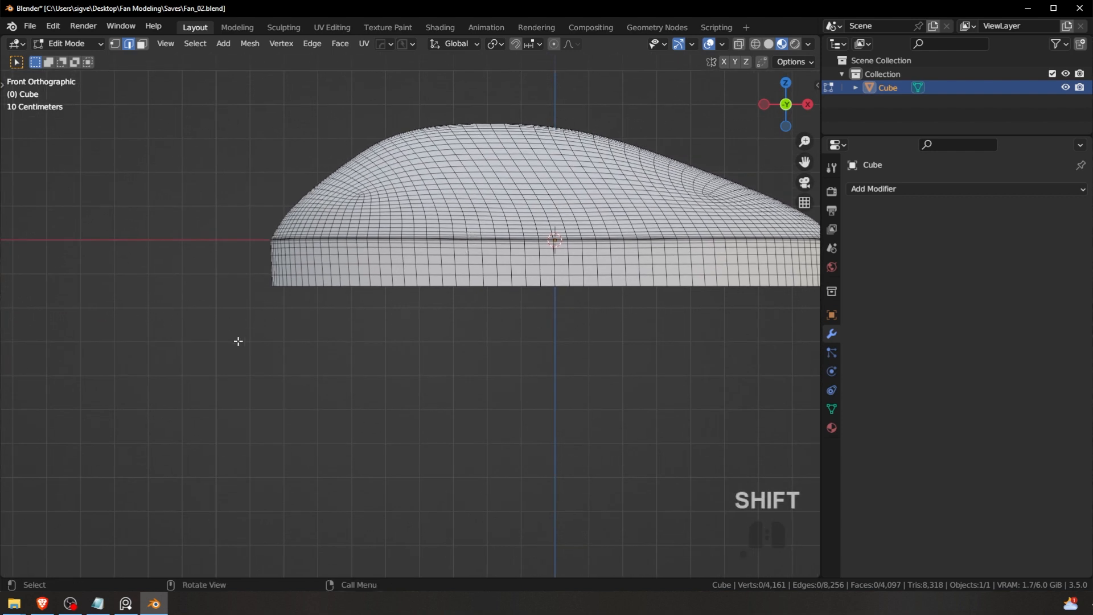
shift+middle_drag(366, 325, 457, 366)
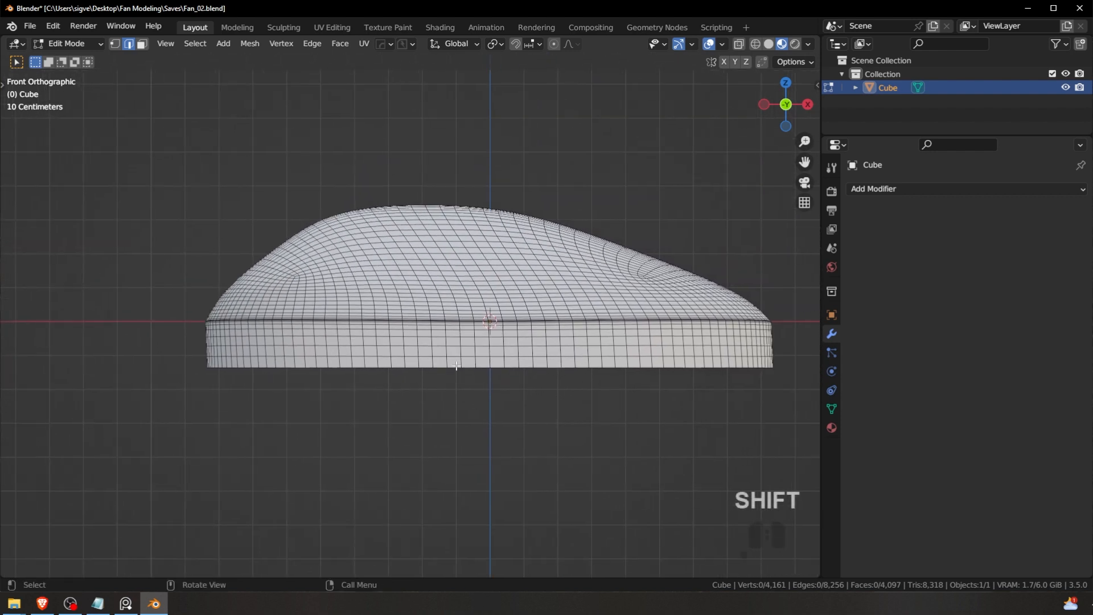
Step: Examine the mesh flow across the base's dome and front slope in front orthographic view
shift+middle_drag(403, 266, 440, 279)
scroll(450, 303, up, 1)
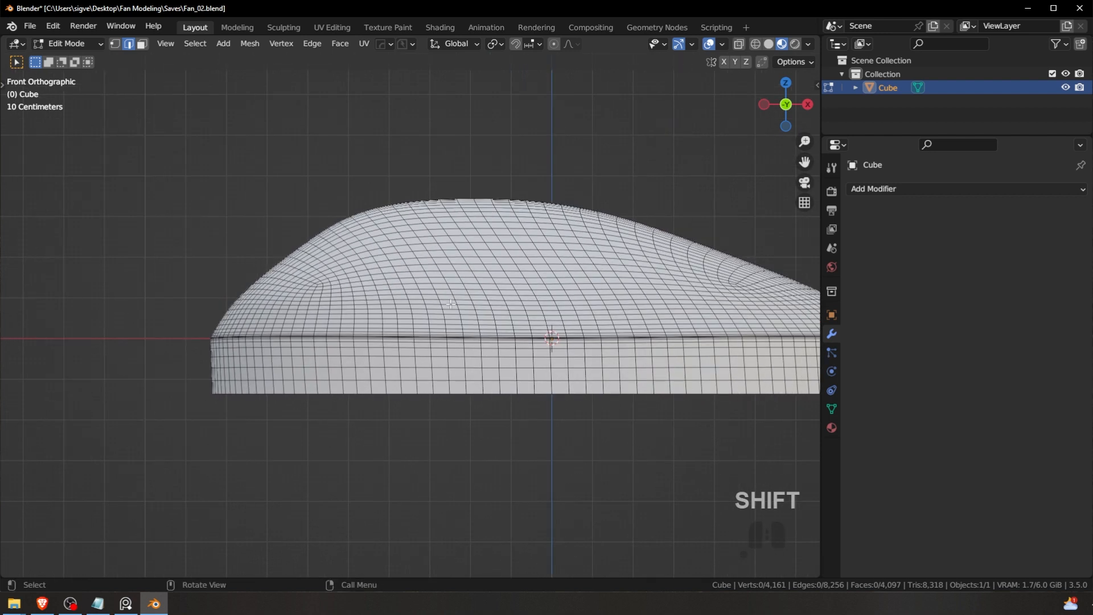
shift+middle_drag(483, 265, 439, 288)
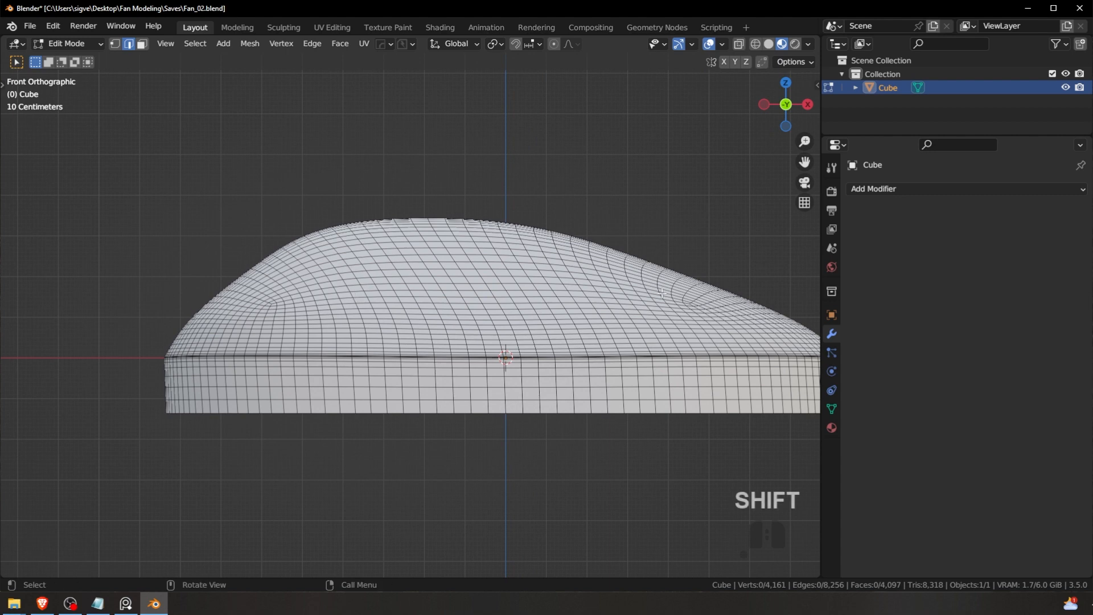
shift+middle_drag(271, 249, 359, 199)
scroll(307, 224, up, 1)
key(Tab)
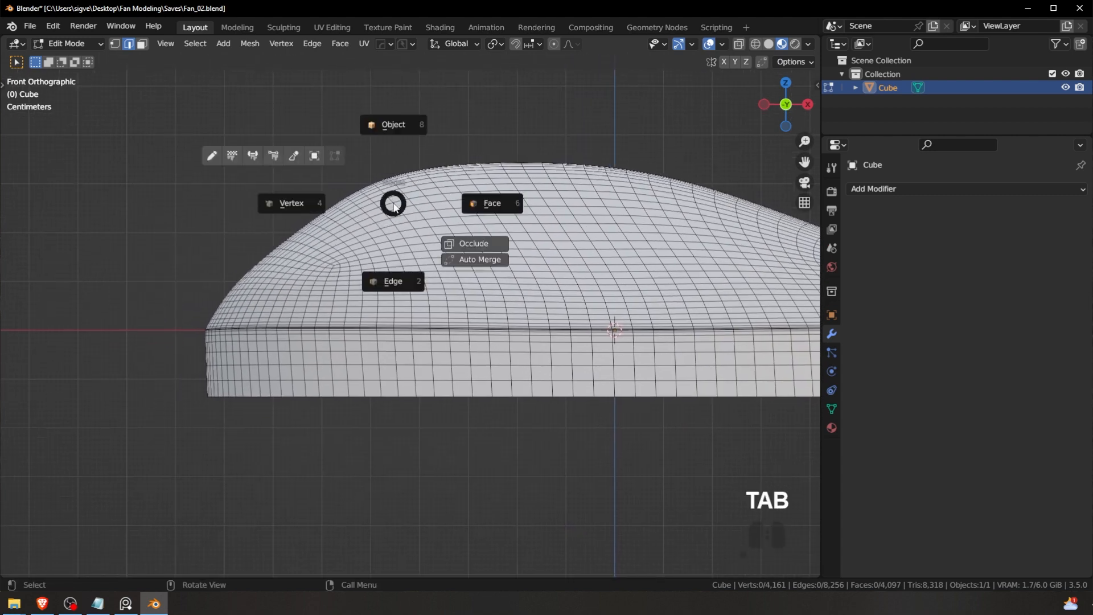
click(402, 126)
shift+middle_drag(422, 132, 425, 227)
key(Tab)
click(402, 312)
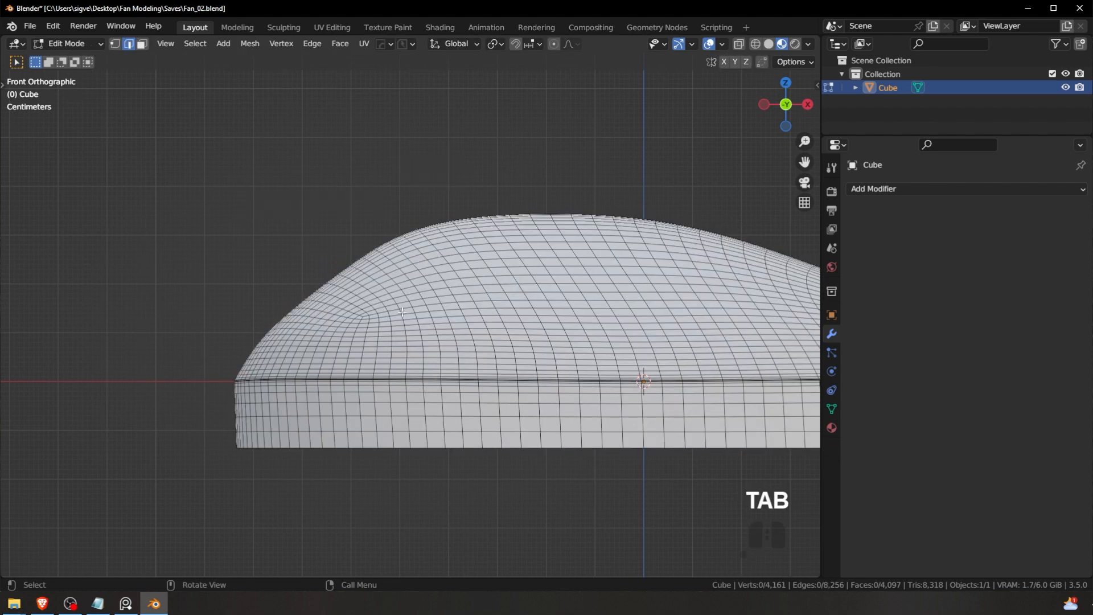
shift+middle_drag(460, 293, 524, 294)
shift+middle_drag(399, 245, 336, 224)
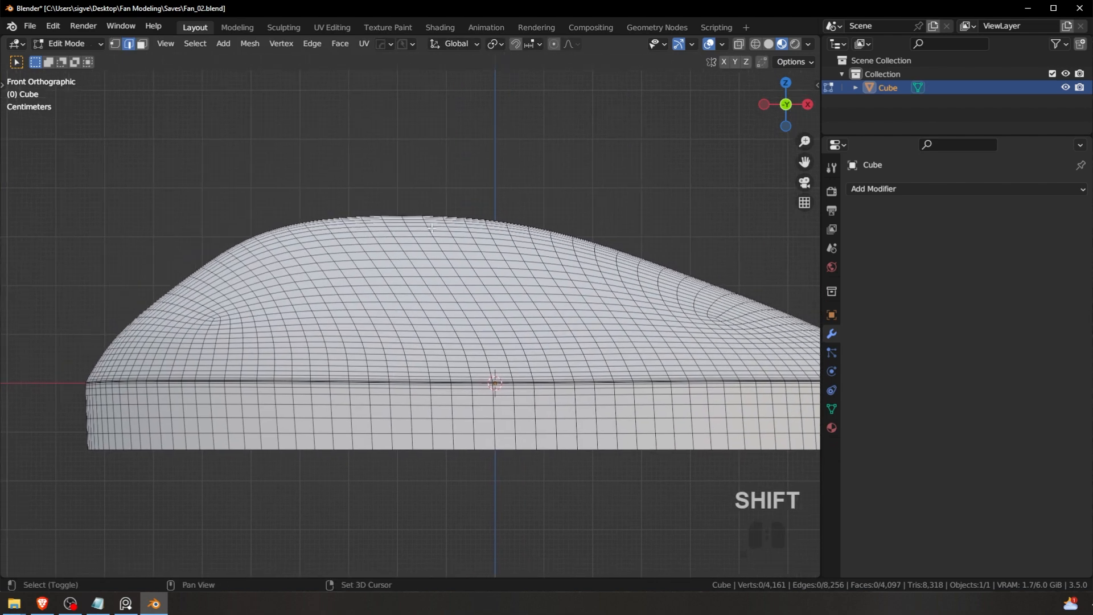
shift+middle_drag(376, 269, 431, 265)
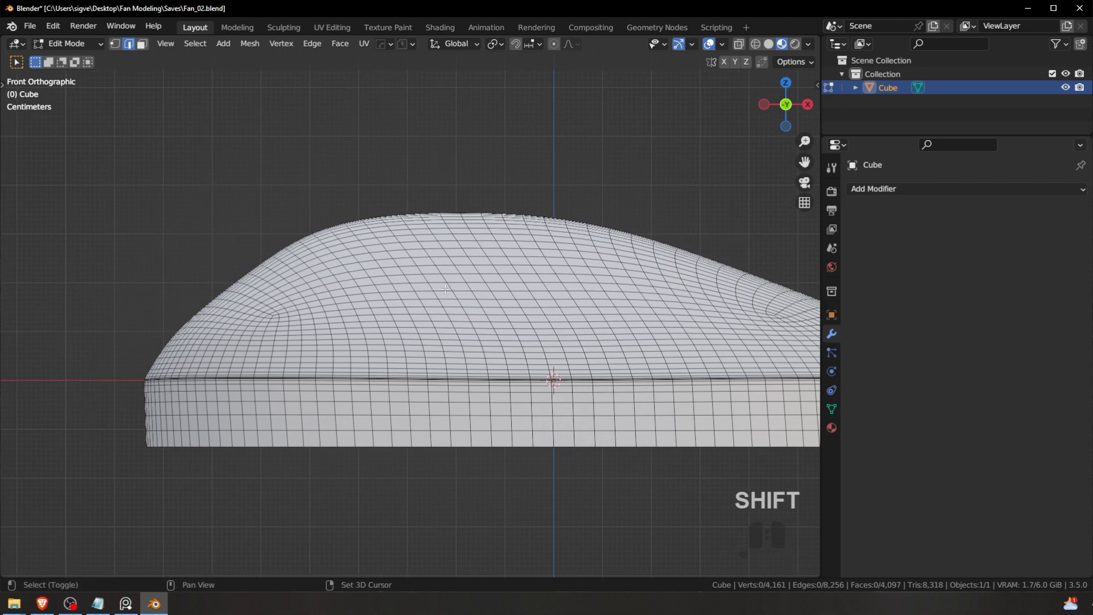
shift+middle_drag(340, 325, 381, 310)
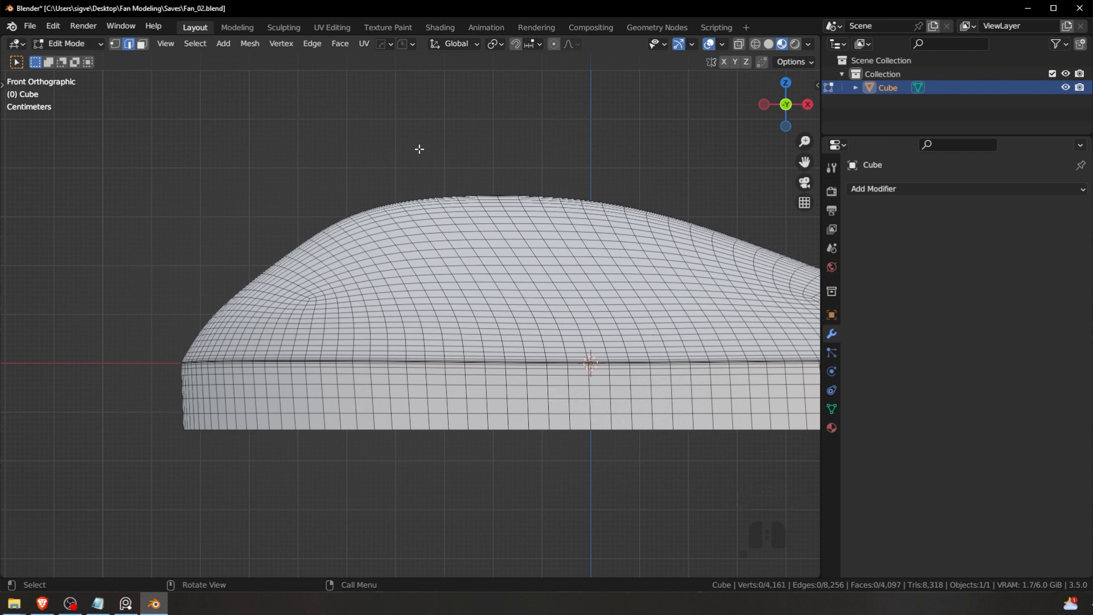
scroll(449, 280, up, 2)
shift+middle_drag(391, 307, 346, 274)
Step: Return to Object Mode with the base deselected
key(Tab)
key(a)
key(a)
click(347, 275)
key(Tab)
key(a)
key(a)
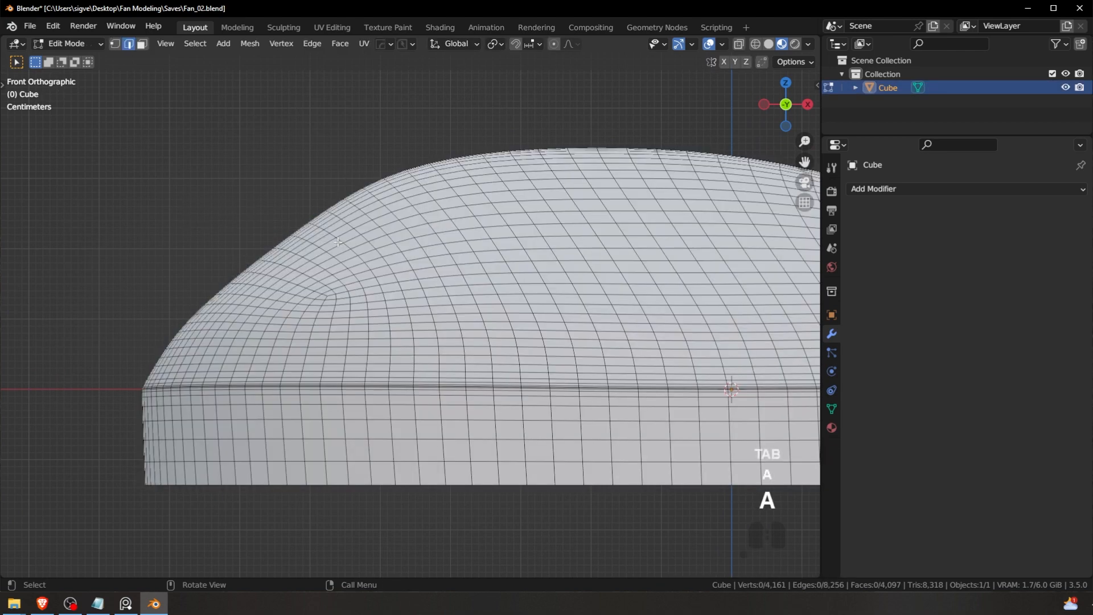
key(Tab)
key(a)
key(a)
scroll(422, 220, down, 1)
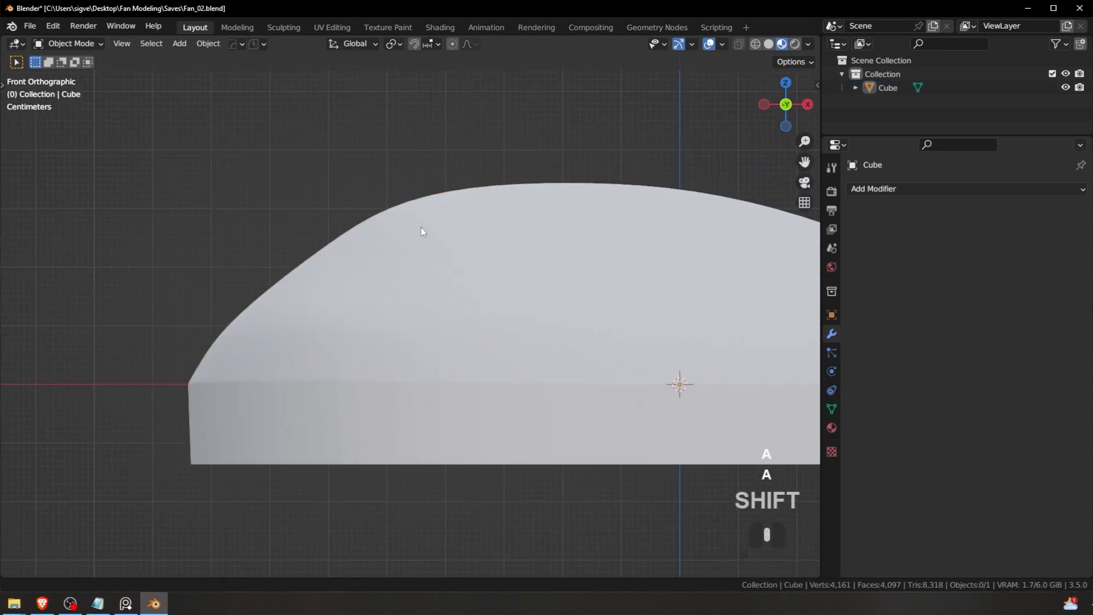
shift+middle_drag(413, 241, 415, 234)
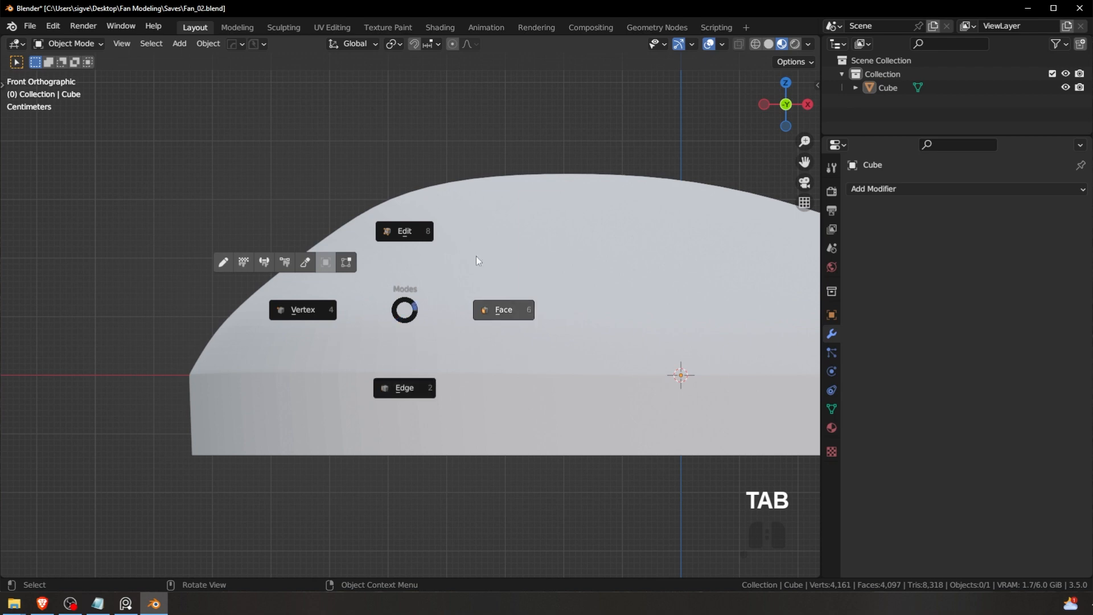
key(Escape)
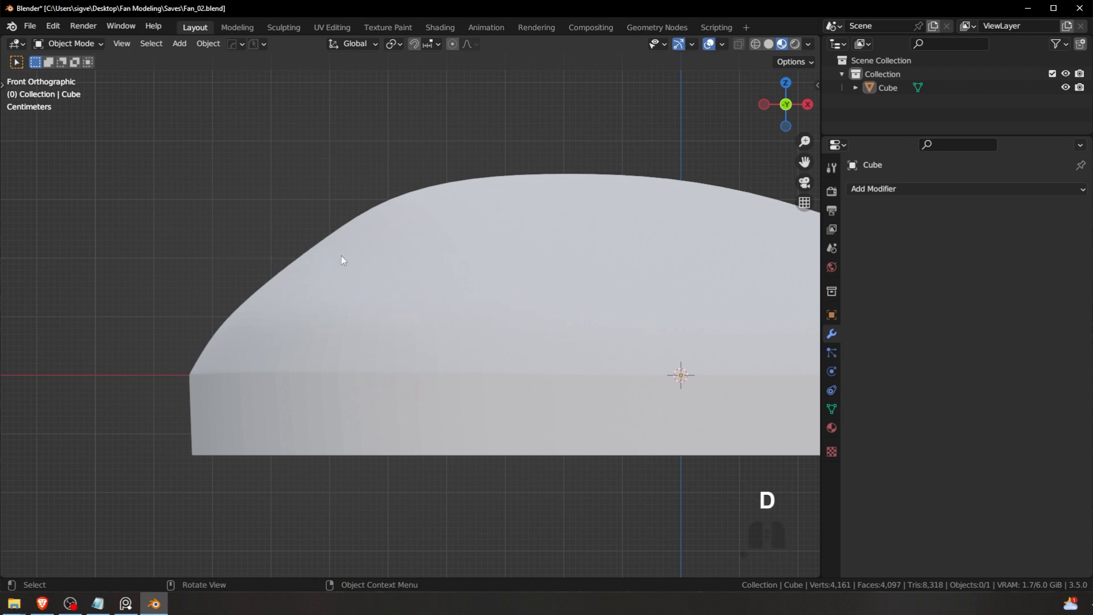
Step: Activate the BoxCutter tool with the Box shape in Cut mode
key(alt+w)
key(d)
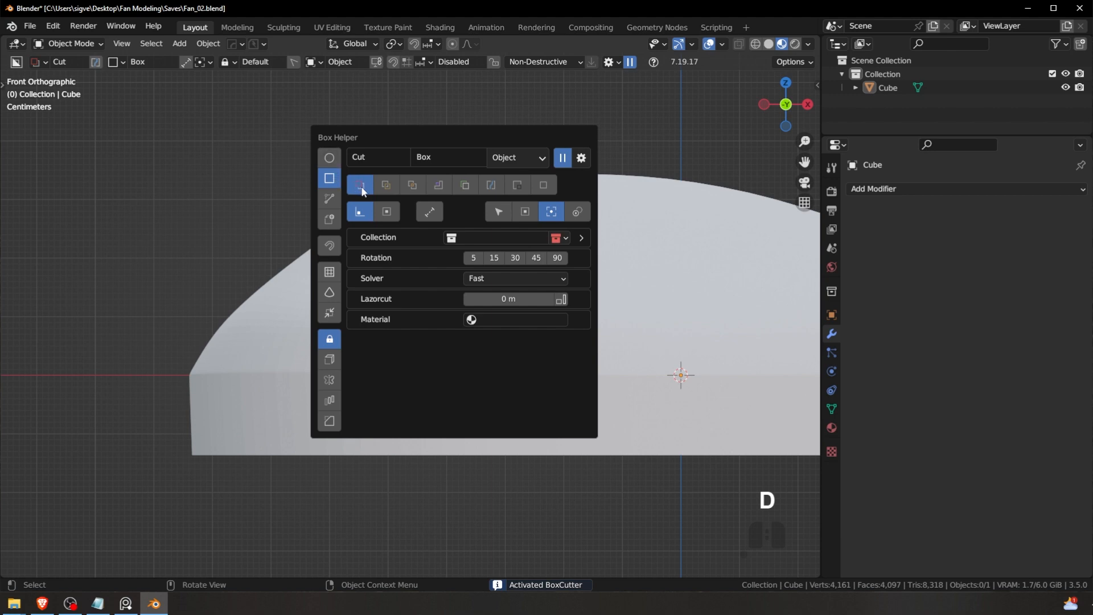
click(329, 157)
click(329, 178)
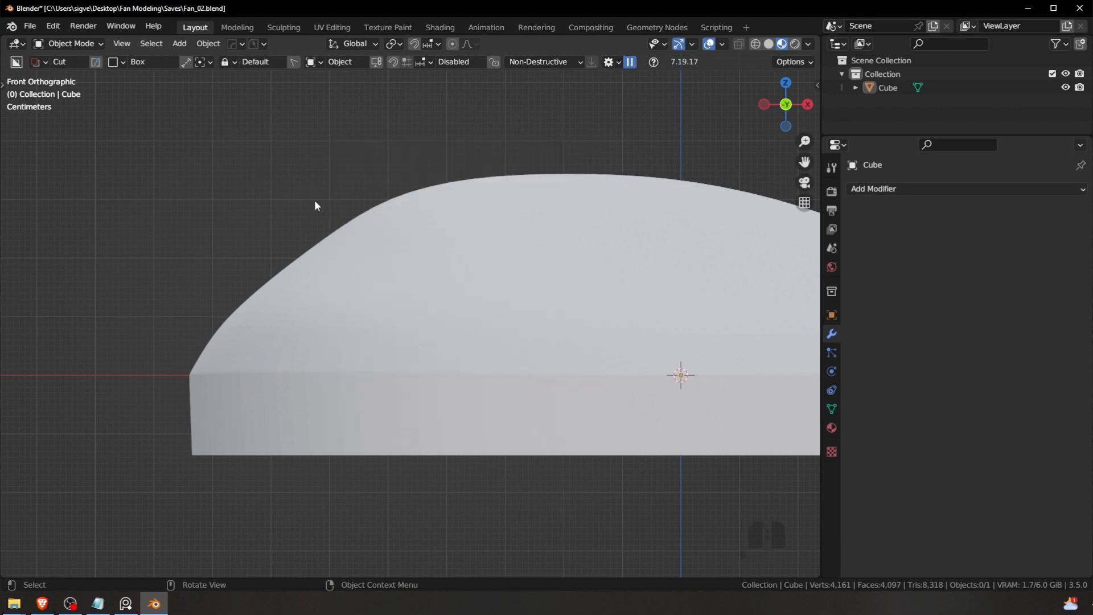
Step: Study the push-button recess and the base's top panel in the fan reference images
right_drag(1092, 353, 427, 349)
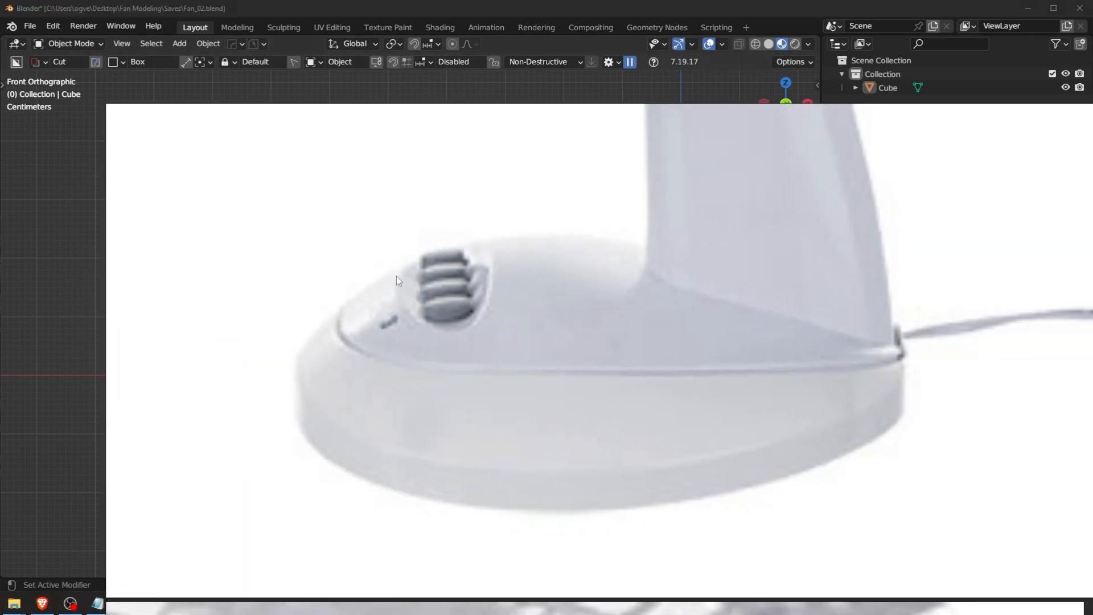
scroll(428, 325, down, 8)
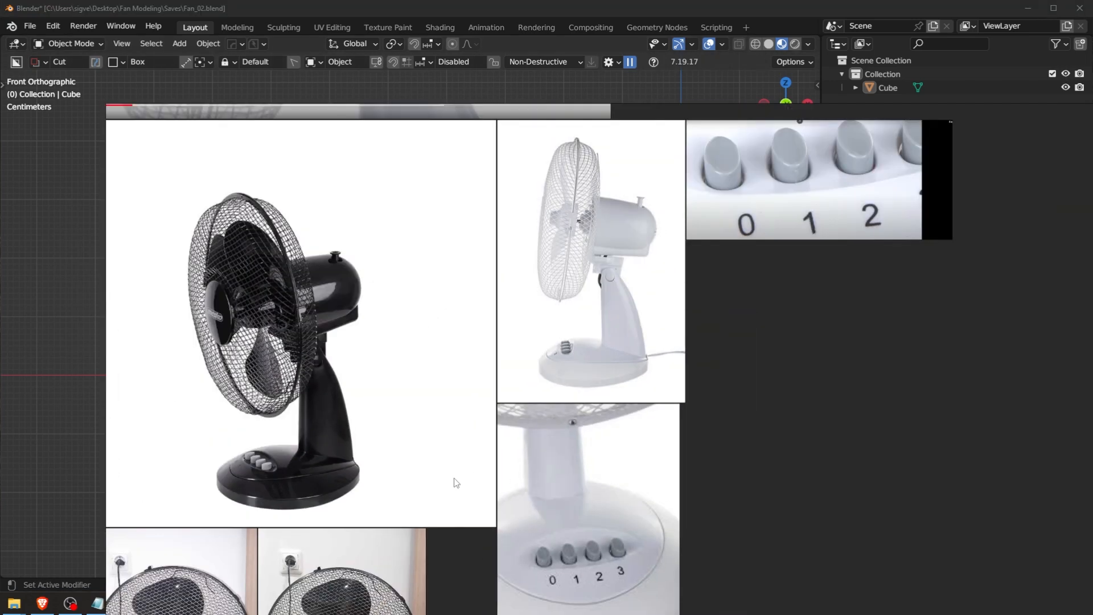
middle_drag(452, 480, 541, 306)
scroll(532, 380, down, 1)
middle_drag(532, 380, 393, 529)
scroll(626, 313, down, 2)
middle_drag(626, 313, 680, 447)
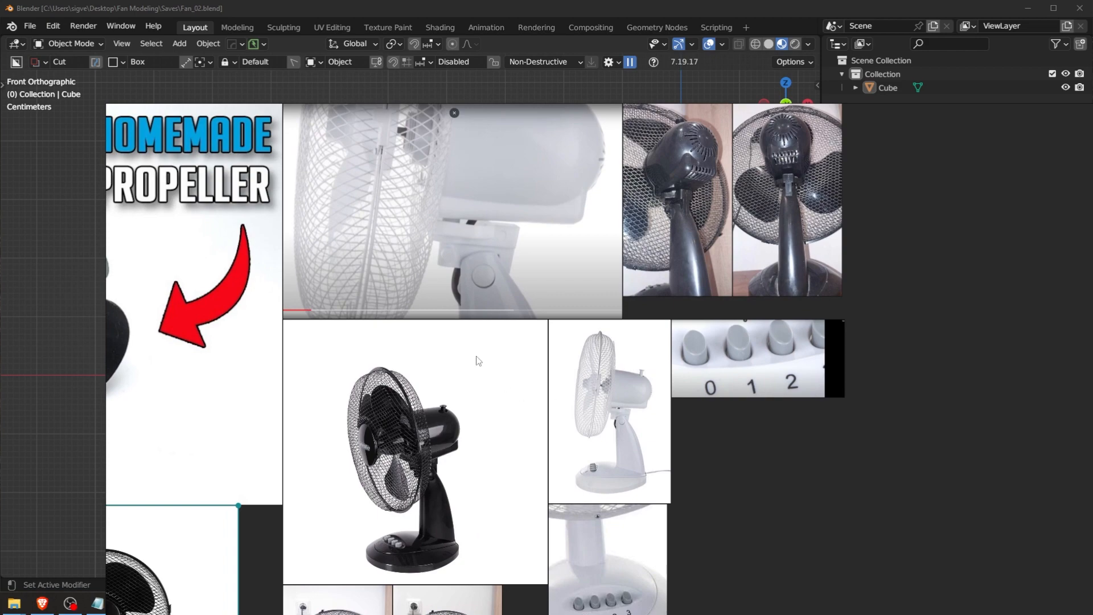
scroll(476, 357, down, 2)
middle_drag(219, 578, 726, 497)
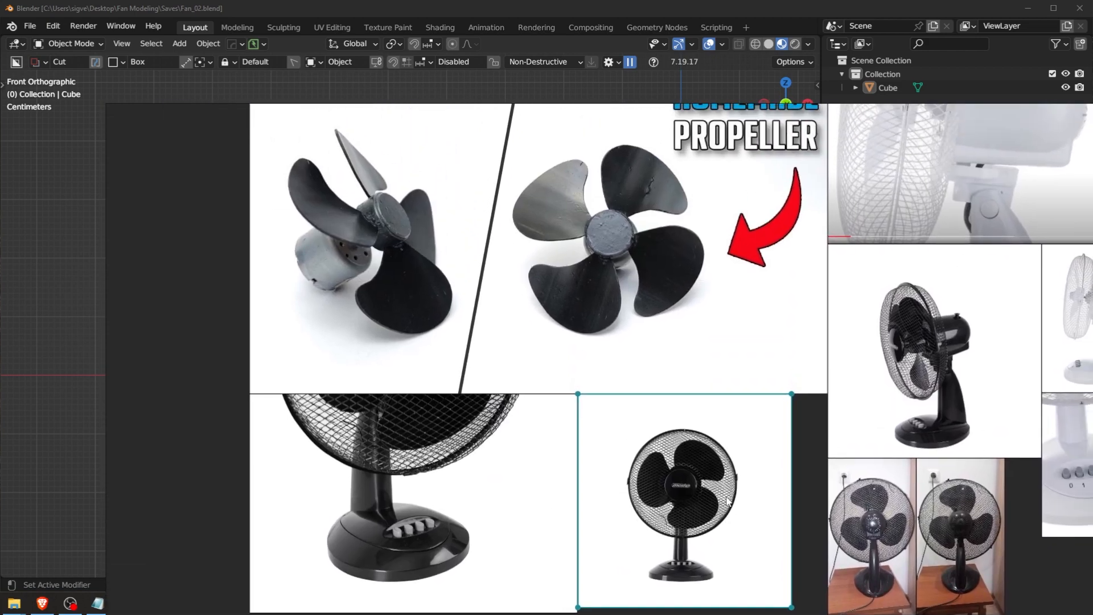
middle_drag(957, 488, 538, 254)
scroll(527, 341, up, 3)
middle_drag(652, 202, 510, 360)
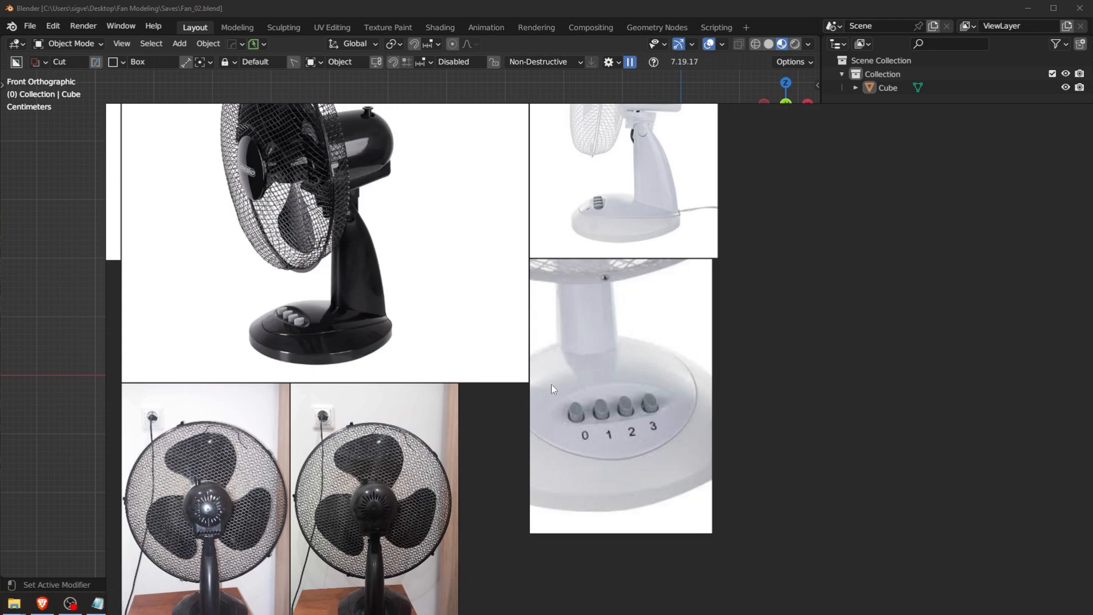
middle_drag(575, 253, 565, 370)
scroll(556, 331, up, 6)
middle_drag(674, 337, 628, 345)
scroll(630, 339, up, 2)
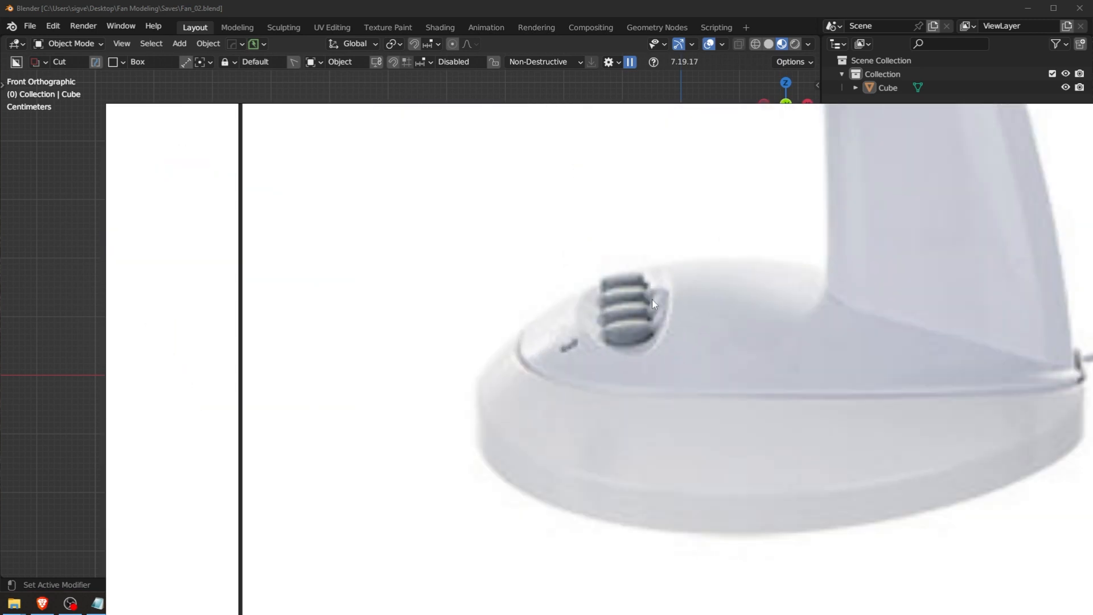
middle_drag(651, 299, 598, 334)
scroll(598, 334, up, 1)
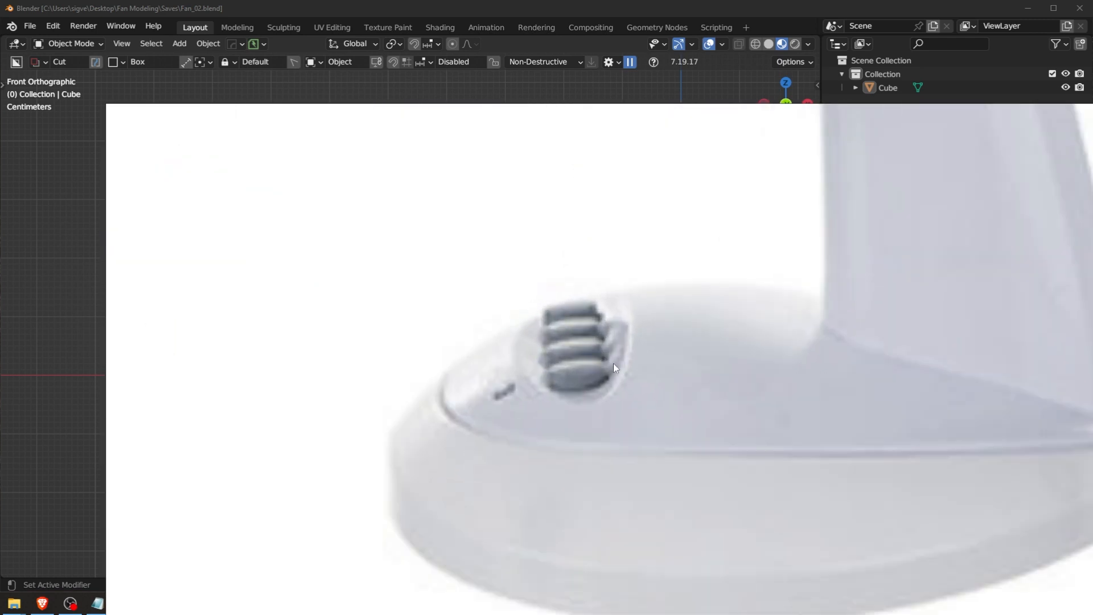
right_drag(928, 167, 1092, 144)
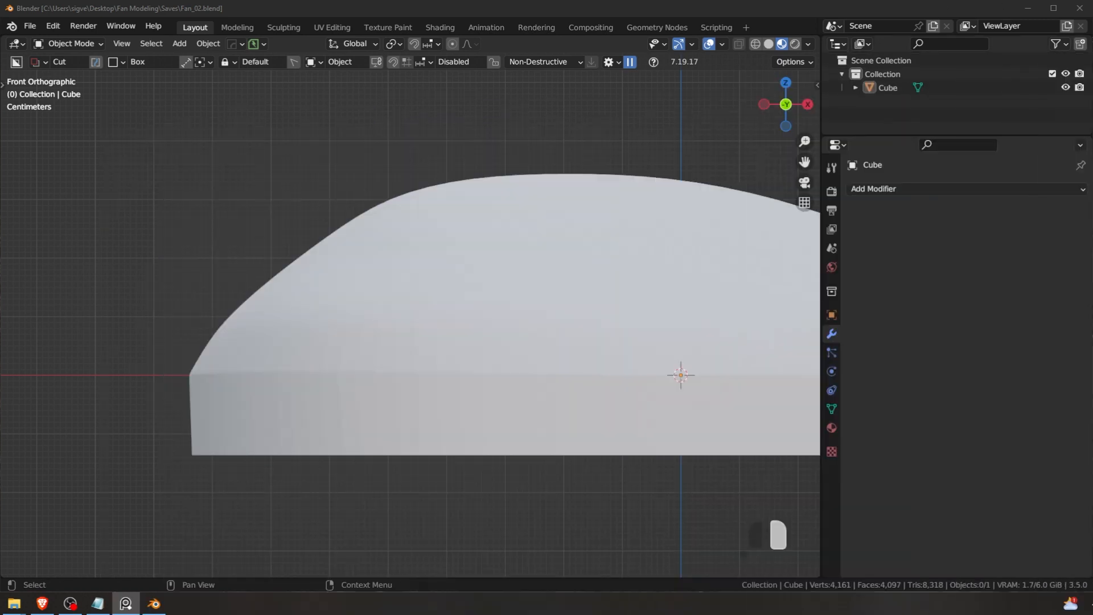
Step: Set the BoxCutter shape to Ngon and select the base as the cutting target
key(d)
click(338, 207)
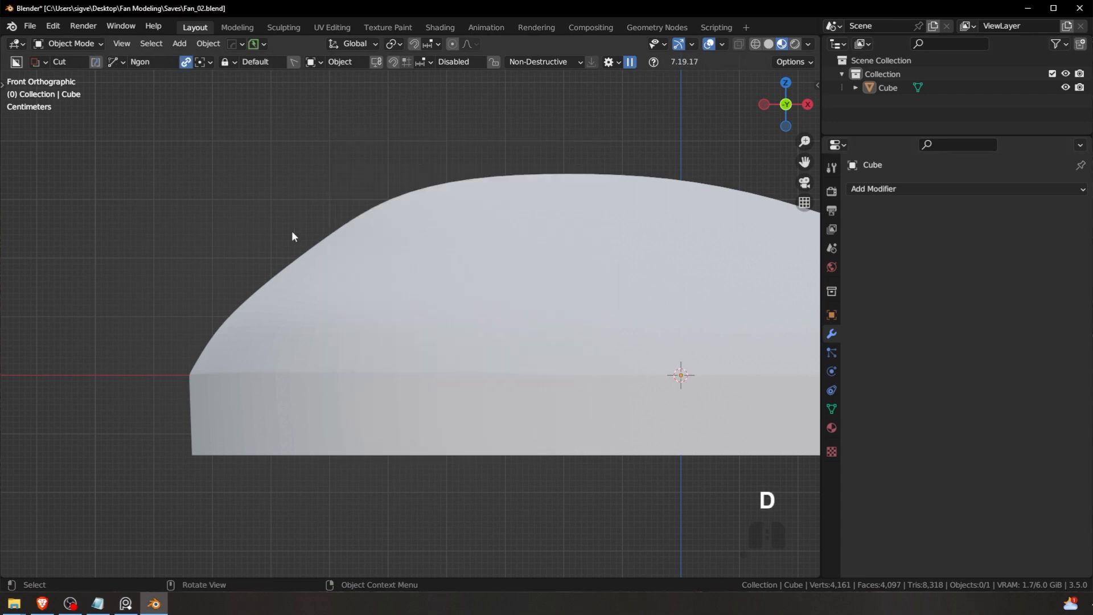
click(252, 248)
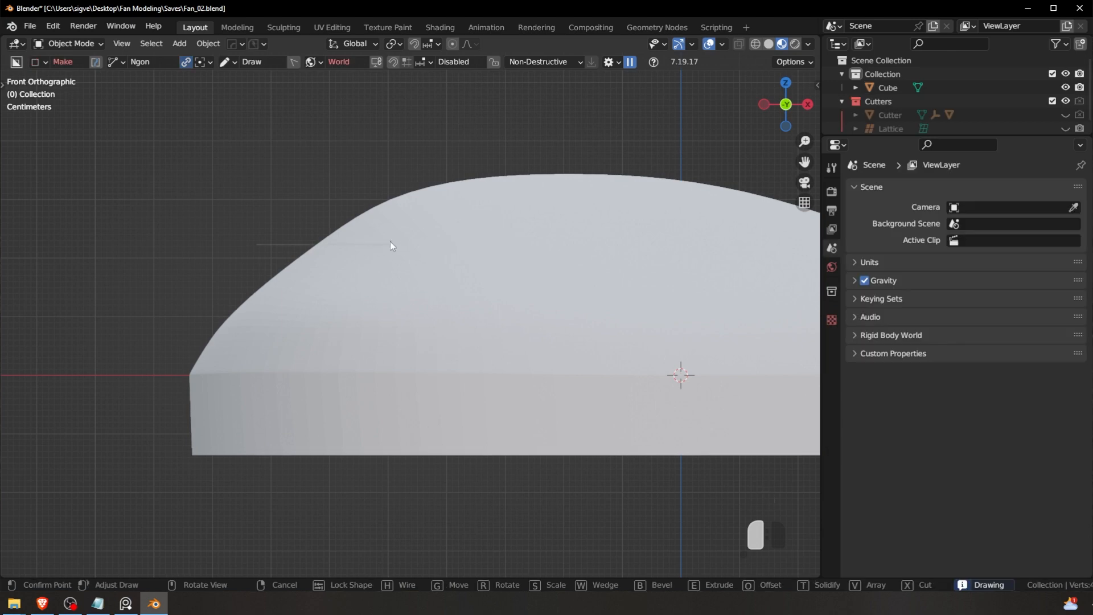
click(405, 244)
shift+middle_drag(398, 242, 231, 262)
Step: Cut a notch through the dome's front slope with a four-point Ngon, giving it a flat floor and a slanted rear wall
shift+drag(245, 256, 336, 249)
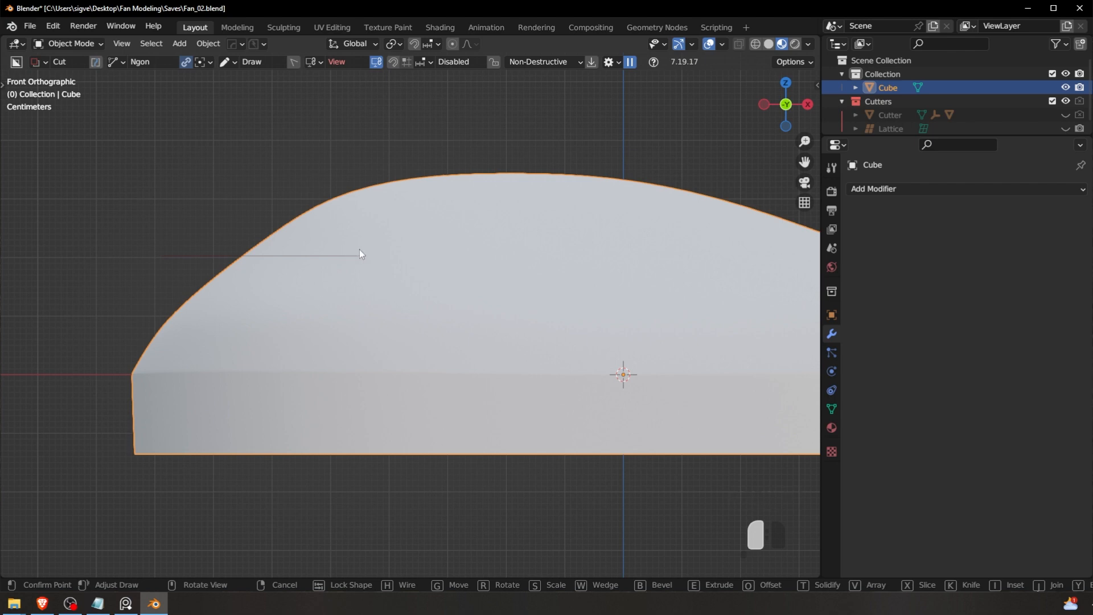
click(348, 253)
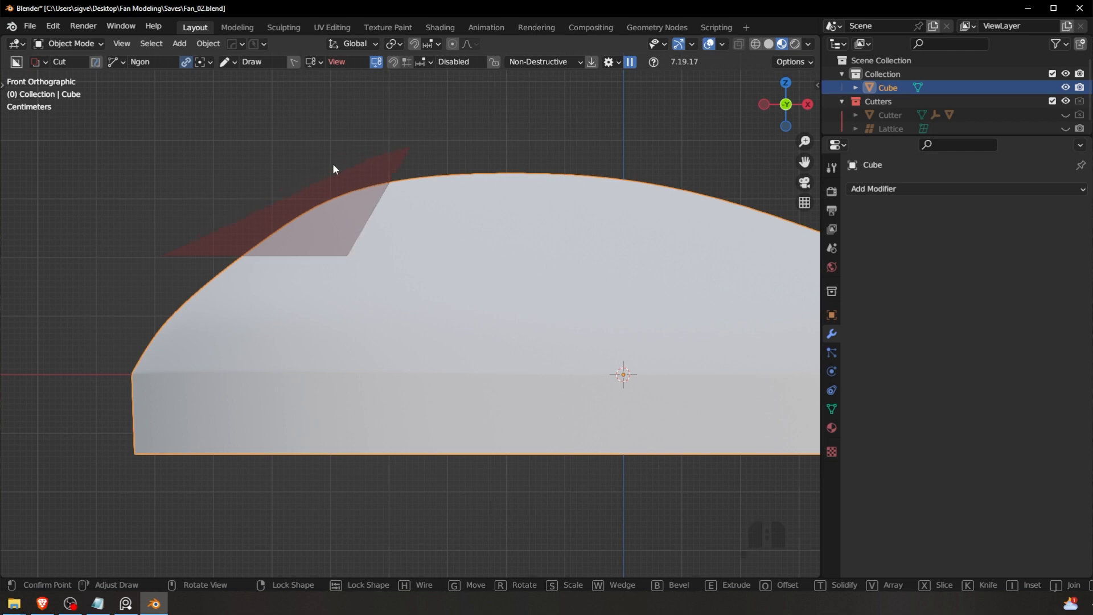
click(180, 162)
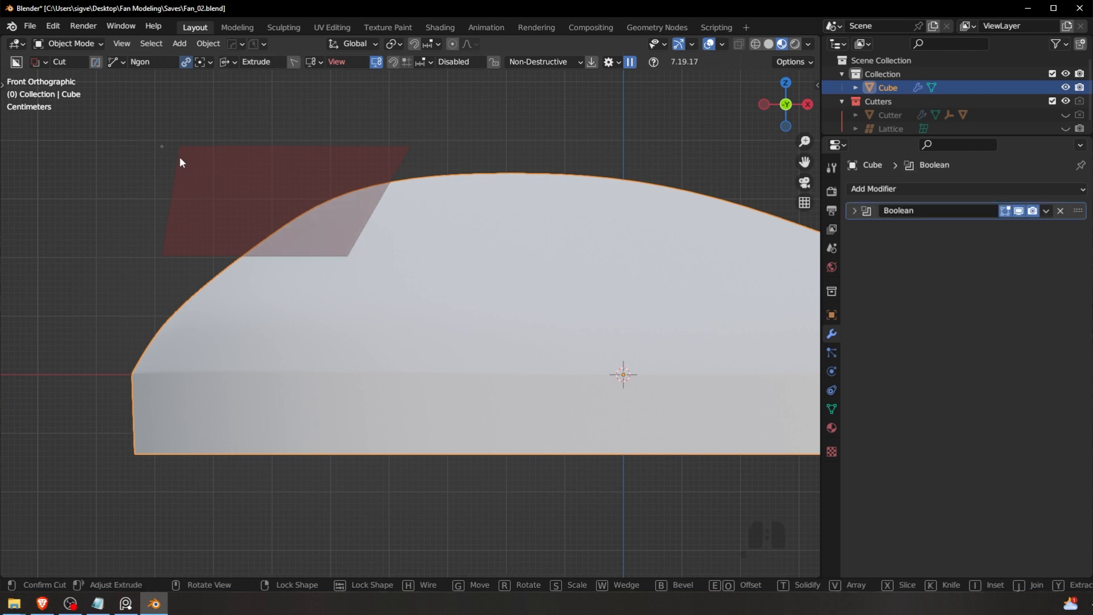
shift+middle_drag(322, 205, 361, 223)
scroll(394, 264, down, 2)
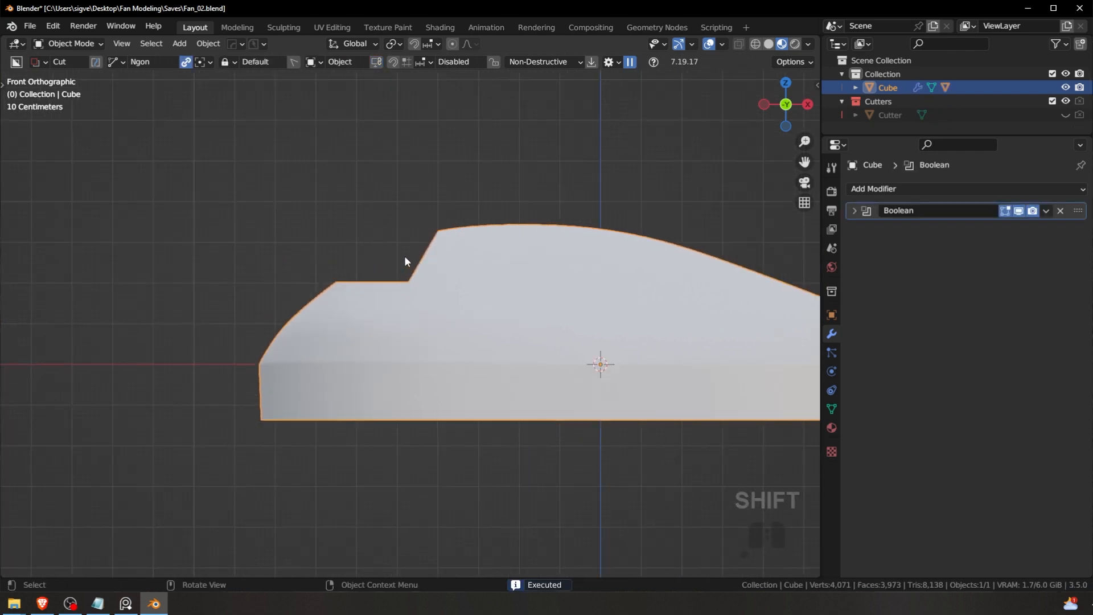
Step: Add a cube mesh and scale it down to a small block
shift+middle_drag(406, 260, 447, 268)
mouse_move(383, 280)
middle_down()
mouse_move(449, 327)
mouse_move(356, 290)
mouse_move(383, 283)
middle_up()
key(shift+a)
mouse_move(398, 283)
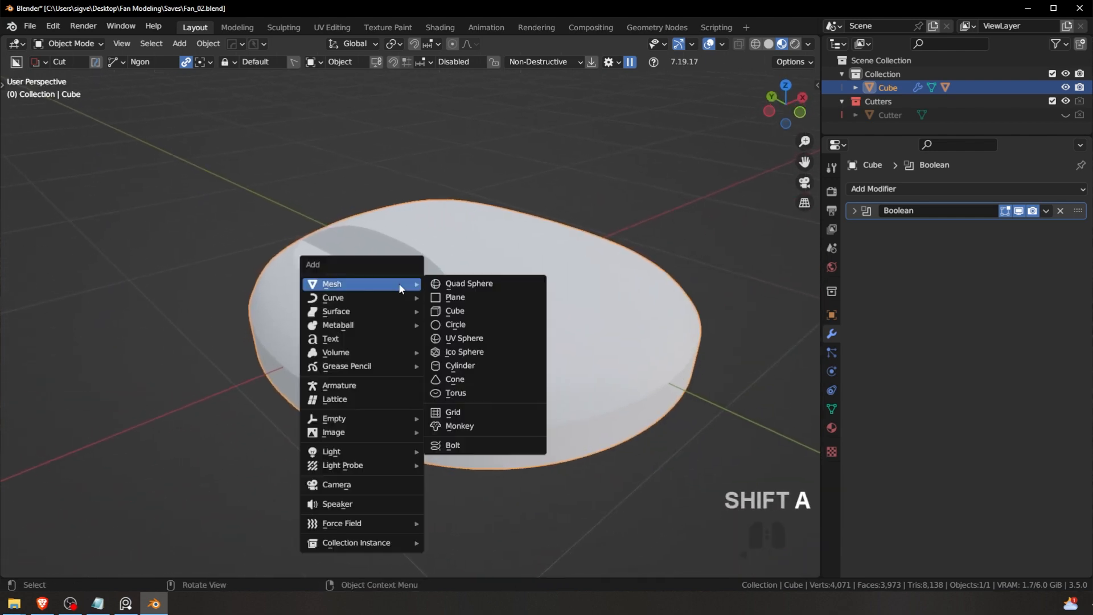
click(456, 311)
scroll(456, 308, down, 5)
alt+middle_drag(558, 277, 695, 239)
key(s)
click(498, 306)
Step: Move the small cube above the notch in the base's front slope
alt+middle_drag(498, 306, 383, 293)
scroll(404, 285, up, 4)
scroll(382, 293, up, 1)
key(g)
click(619, 214)
alt+middle_drag(619, 214, 296, 248)
shift+middle_drag(296, 248, 436, 258)
scroll(436, 259, up, 3)
key(g)
click(441, 193)
Step: Slant the cube by moving its bottom face -0.13659 m along X in Edit Mode
shift+middle_drag(441, 193, 488, 259)
key(Tab)
click(495, 255)
key(g)
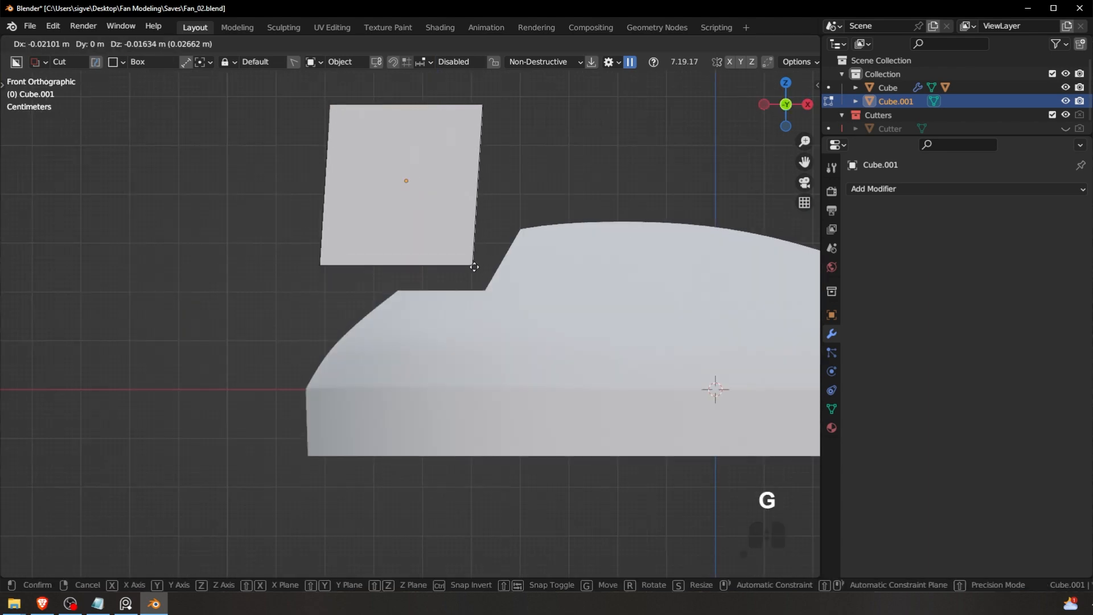
right_click(460, 251)
key(g)
key(y)
key(x)
click(397, 248)
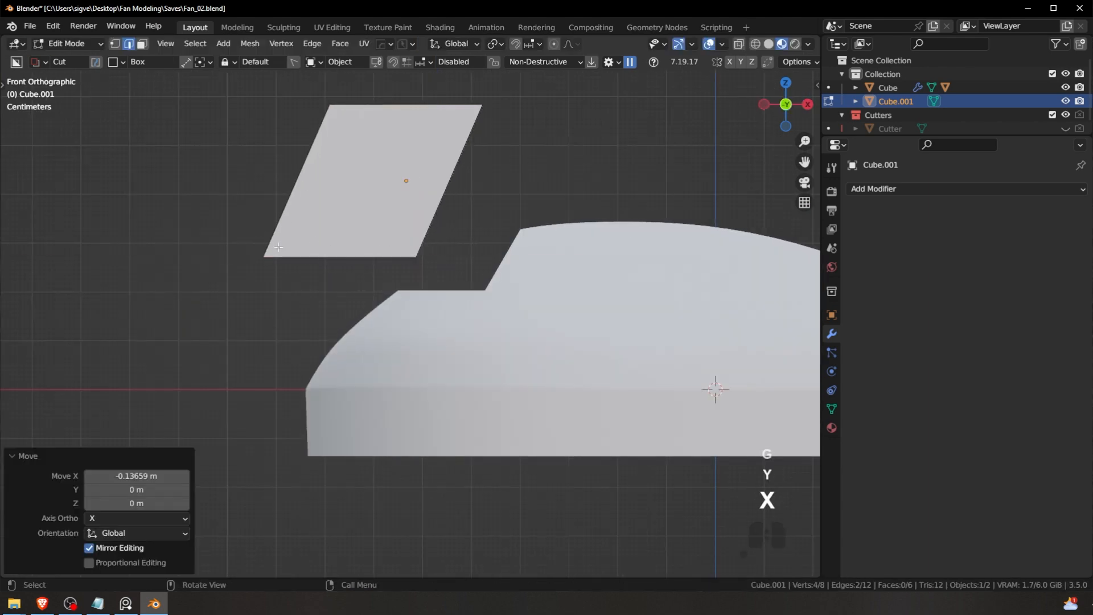
Step: Move the slanted block in Object Mode so it rests on the notch's floor against the slanted rear wall
key(Tab)
key(g)
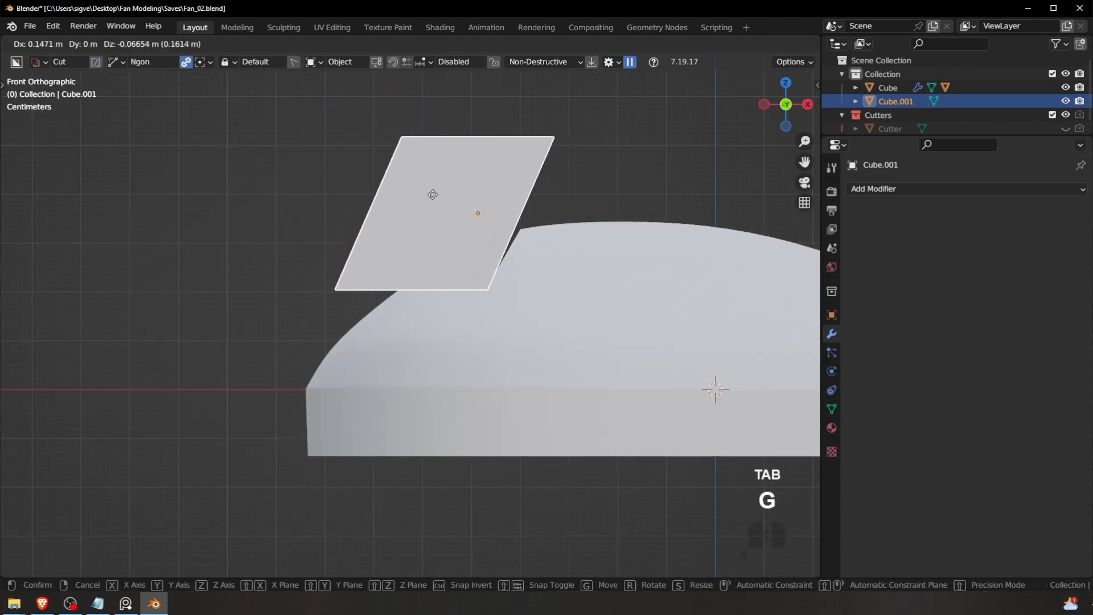
click(483, 220)
scroll(476, 213, down, 3)
key(a)
key(a)
click(448, 233)
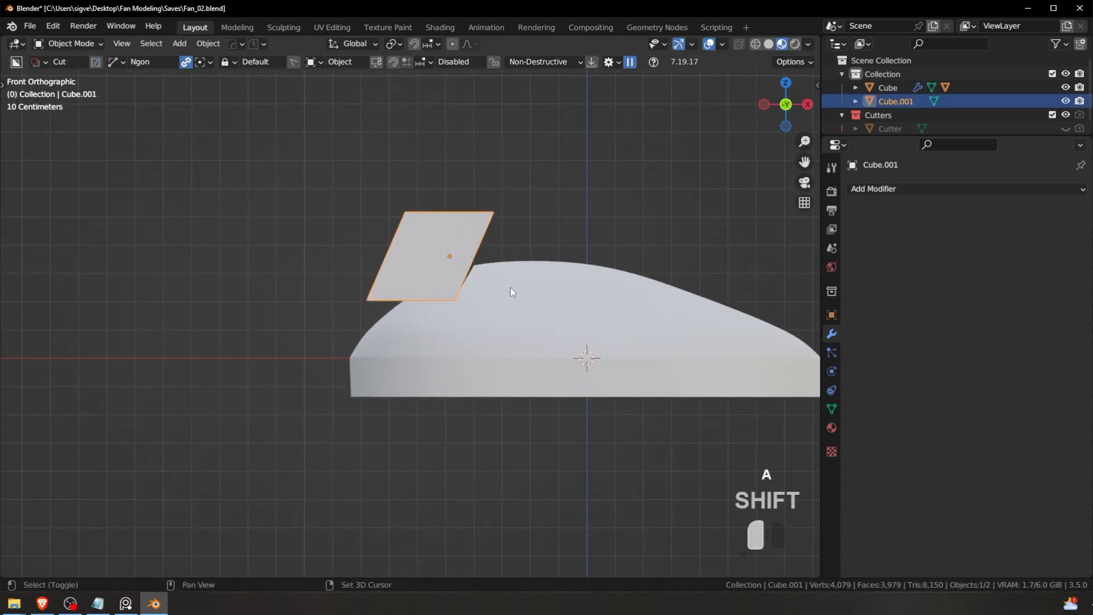
shift+click(514, 296)
click(452, 247)
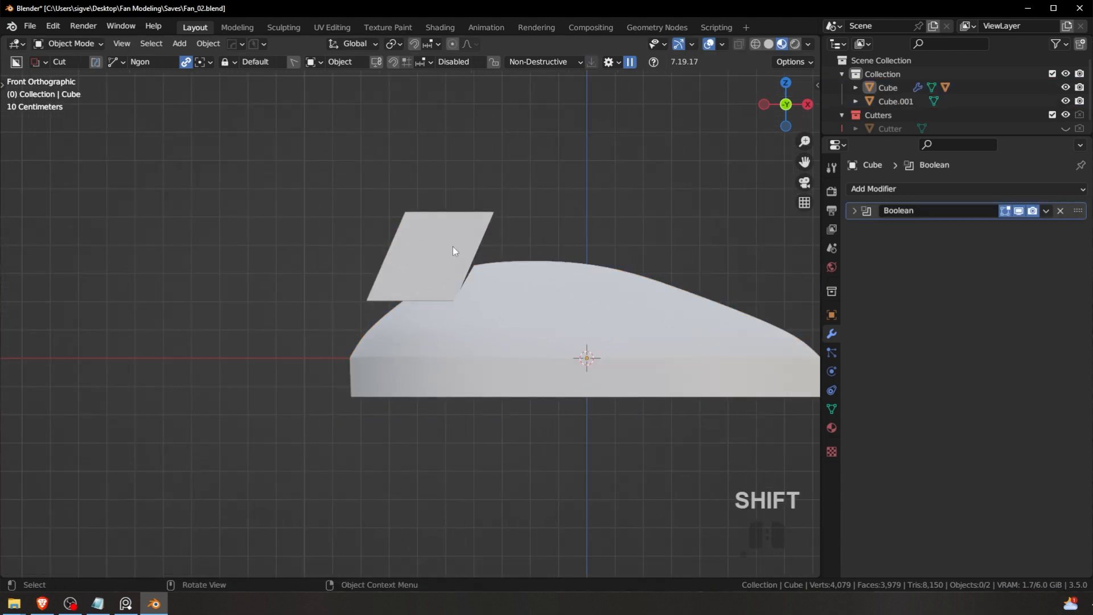
key(g)
click(453, 261)
Step: Stretch the slanted block along Y by a factor of 3.758 so it spans the base's width
key(a)
middle_drag(453, 261, 412, 256)
key(a)
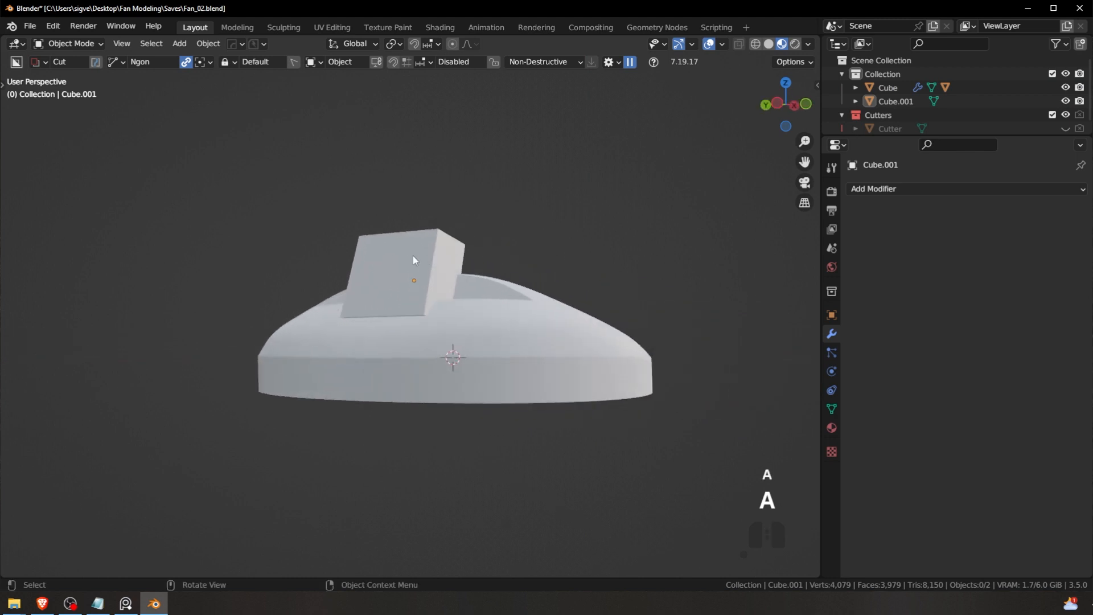
click(412, 255)
key(s)
key(y)
key(x)
key(y)
click(638, 279)
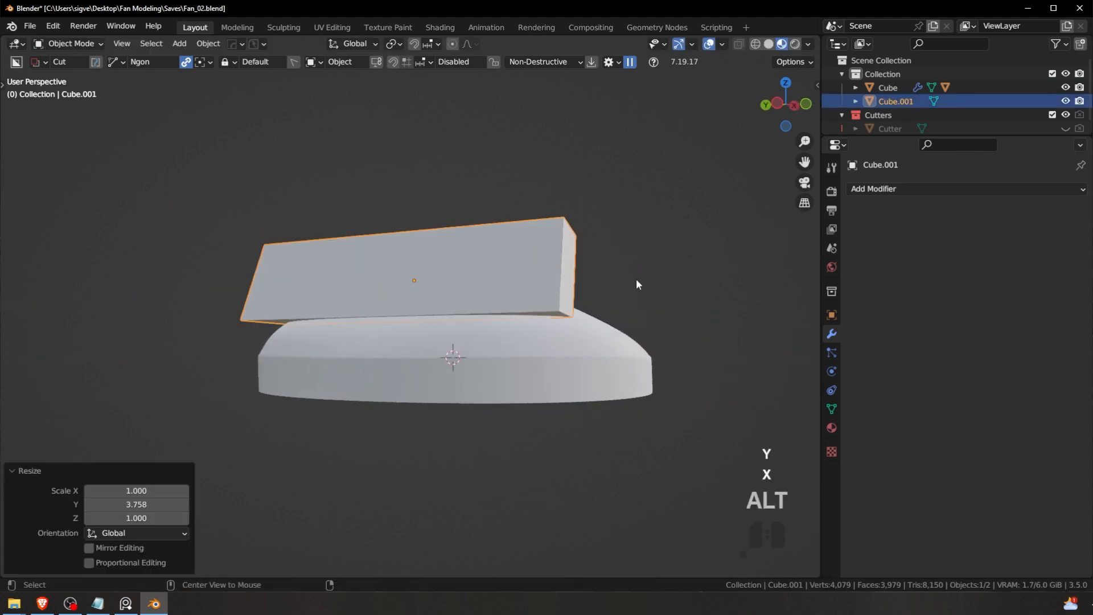
Step: Subtract the slanted block from the base with a difference Boolean
key(s)
key(y)
click(731, 235)
alt+middle_drag(730, 233, 555, 261)
key(a)
key(a)
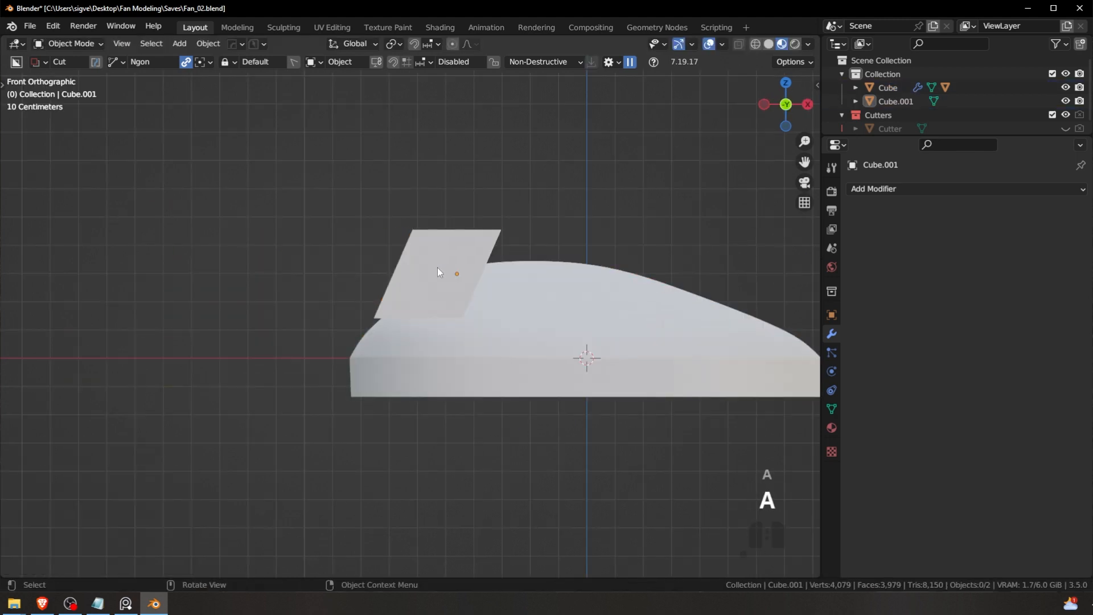
click(437, 268)
shift+click(520, 303)
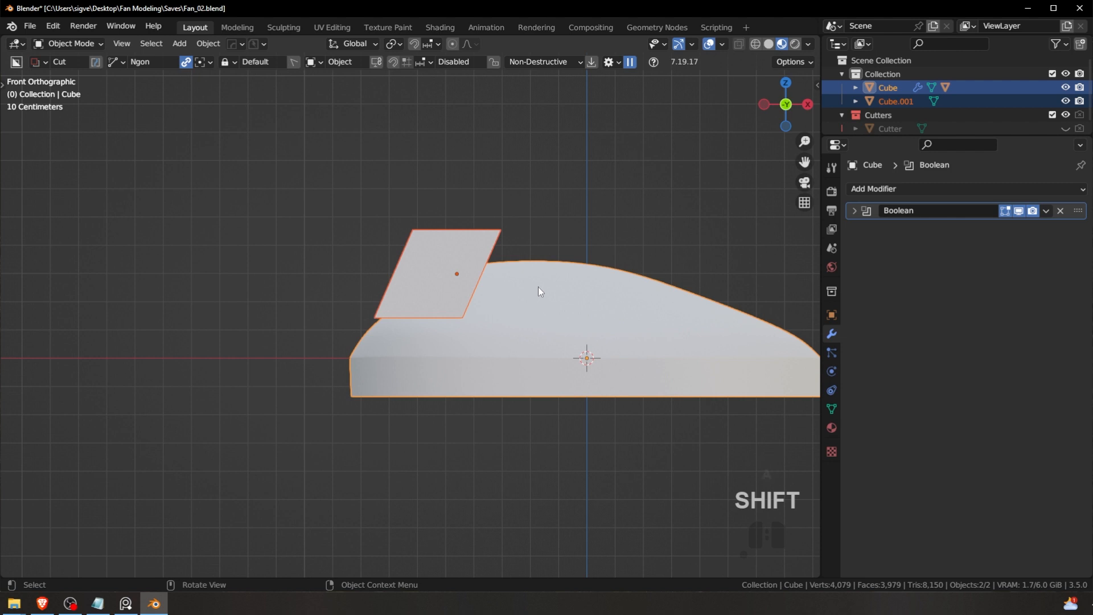
key(ctrl+KP_Subtract)
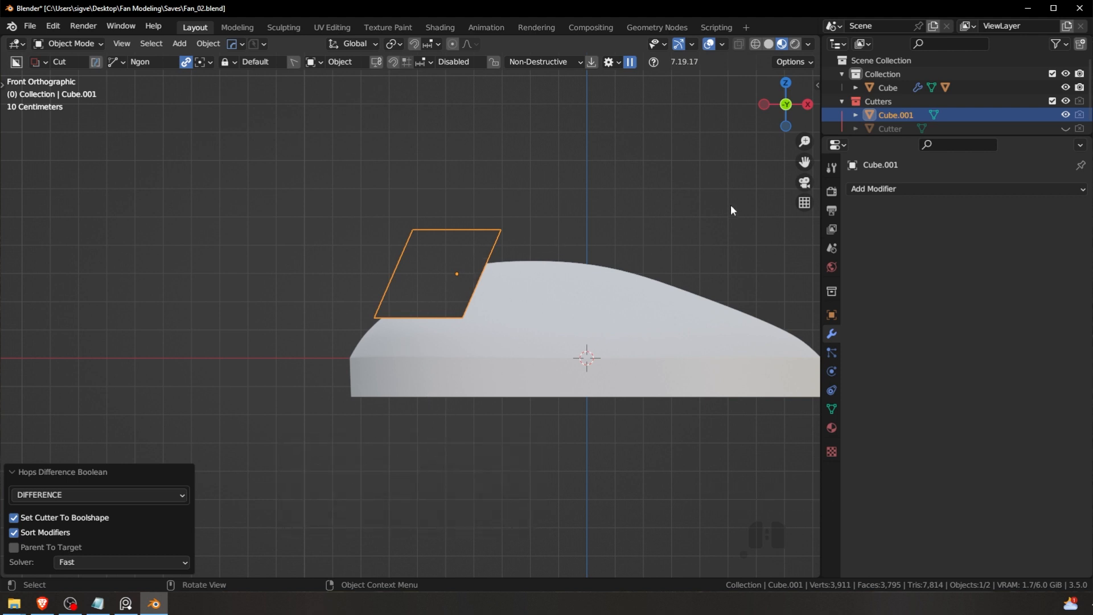
Step: Delete the slanted block acting as the cutter and undo that deletion
key(x)
click(539, 238)
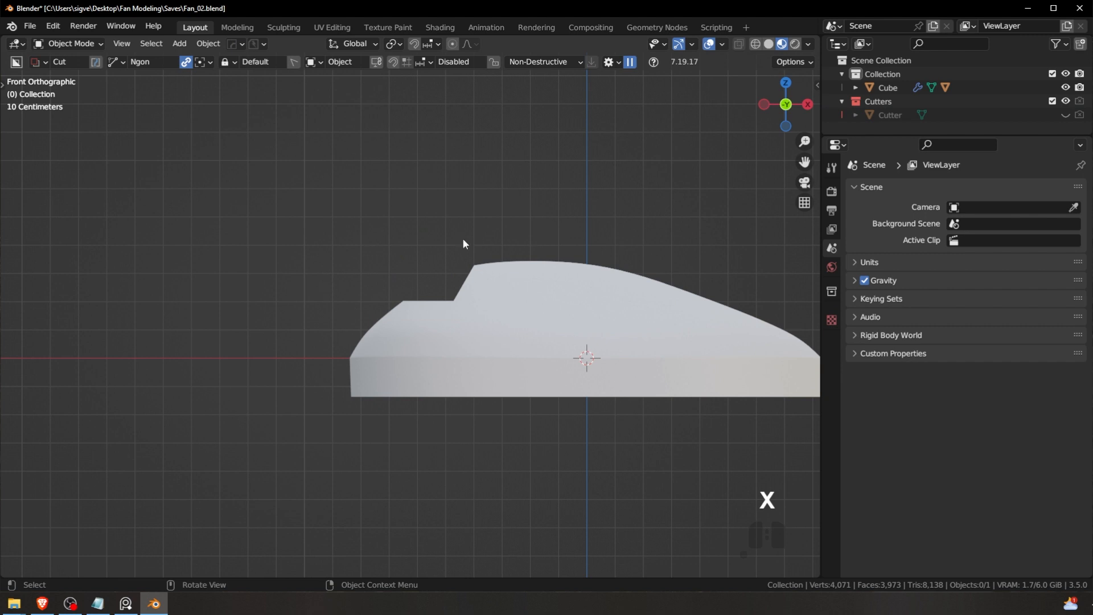
key(ctrl+z)
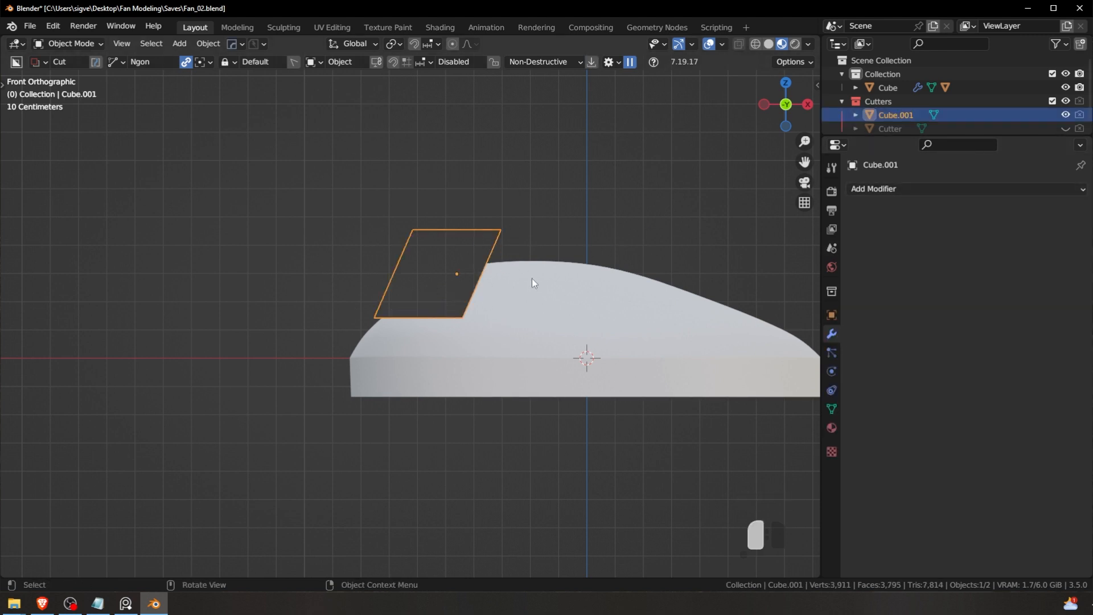
key(ctrl+z)
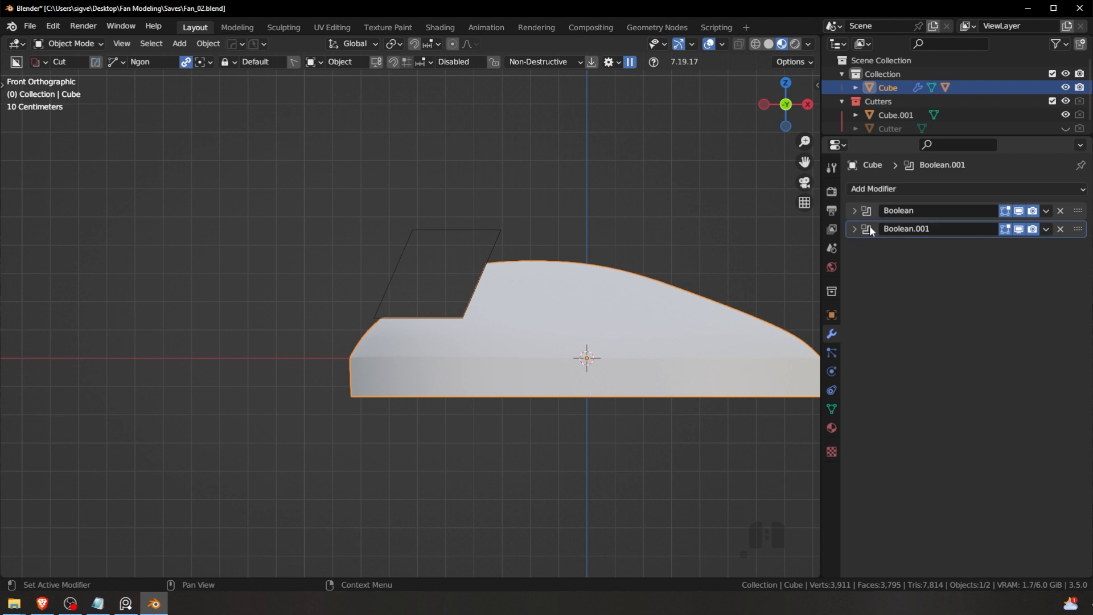
Step: Remove the base's original Boolean modifier that uses the Cutter object
click(855, 211)
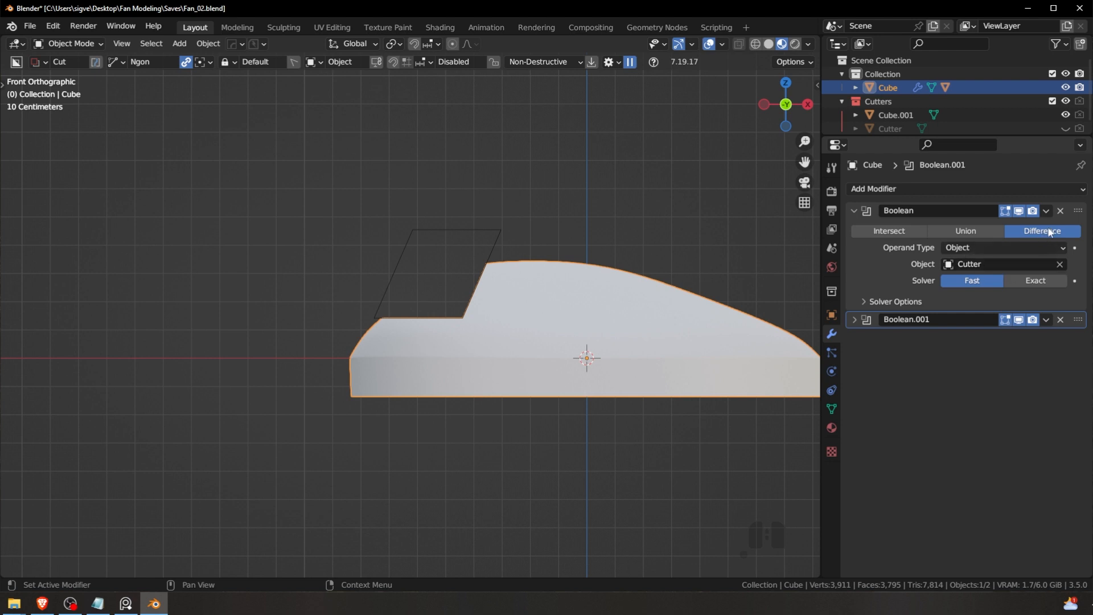
click(911, 188)
key(Escape)
click(1060, 211)
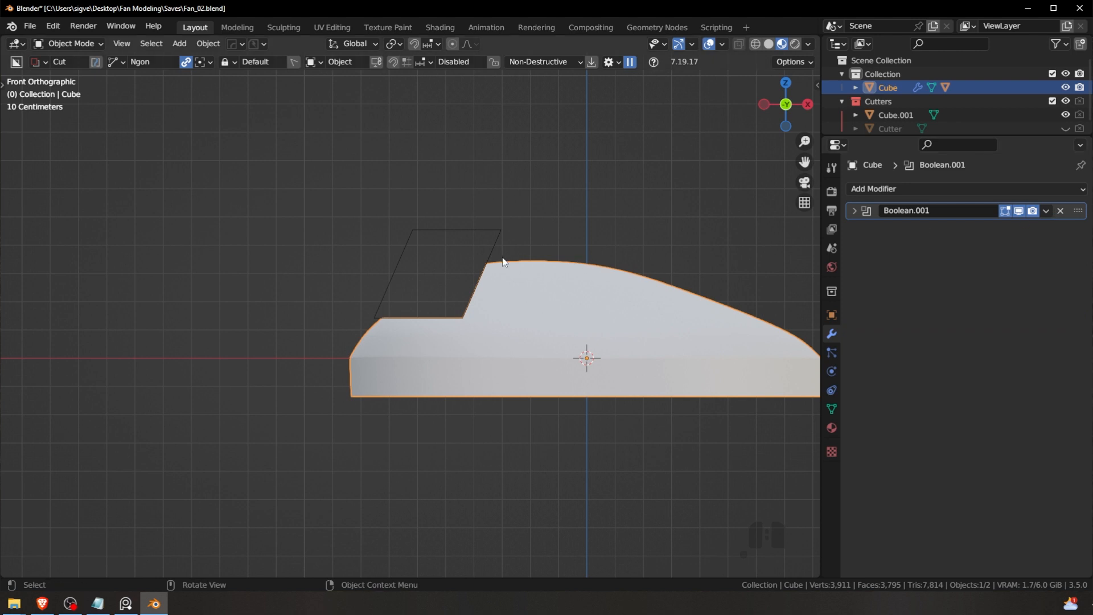
Step: Undo the modifier removal and the slanted block's difference Boolean
key(ctrl+z)
key(ctrl+z)
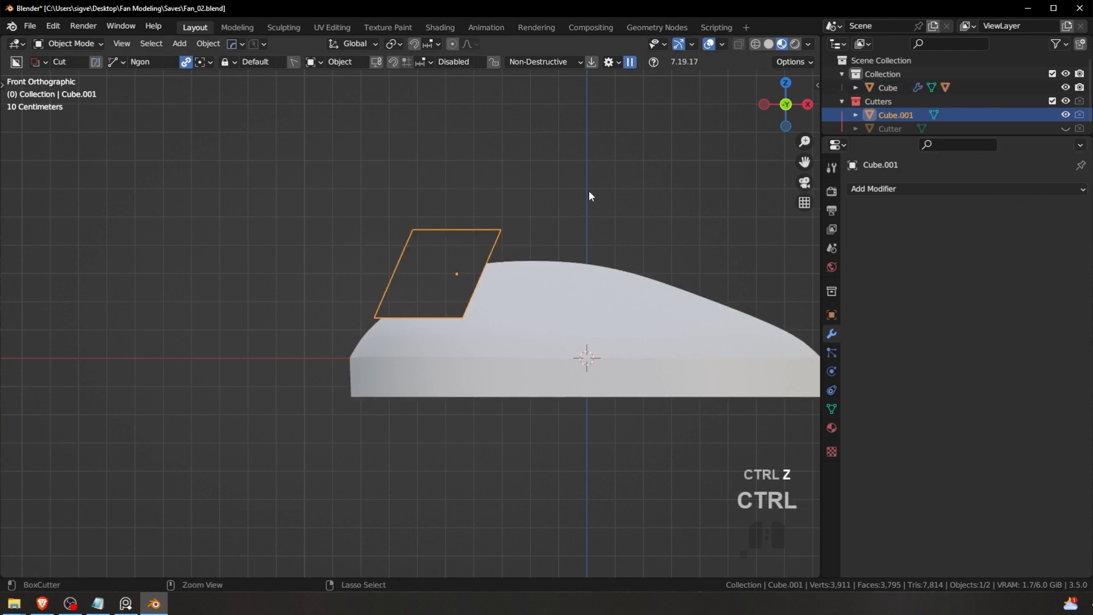
key(ctrl+z)
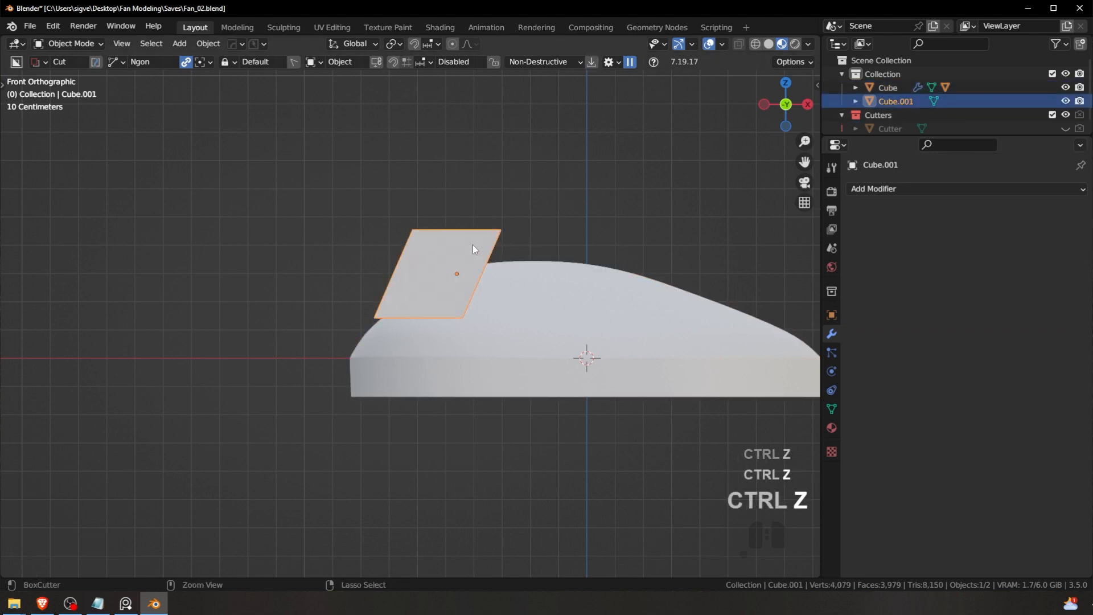
Step: Delete the slanted block and select the fan base in Object Mode
key(x)
click(473, 244)
scroll(448, 240, up, 3)
shift+middle_drag(460, 251, 489, 254)
click(523, 313)
scroll(456, 281, down, 2)
key(Tab)
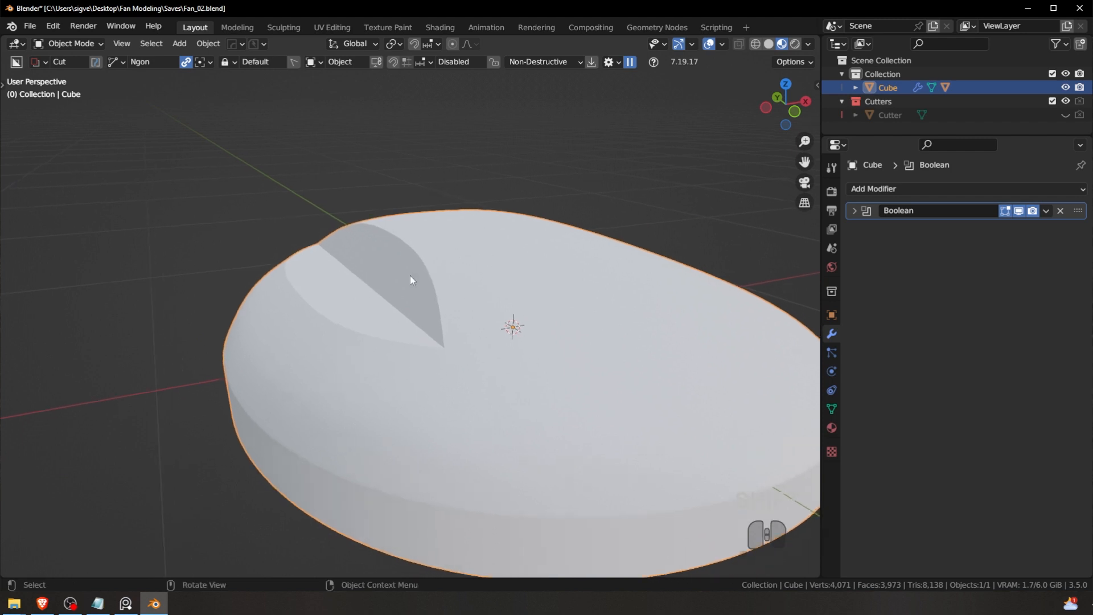
Step: Show the hidden Cutter object, select it over the notch, and hide it again
shift+middle_drag(410, 275, 443, 357)
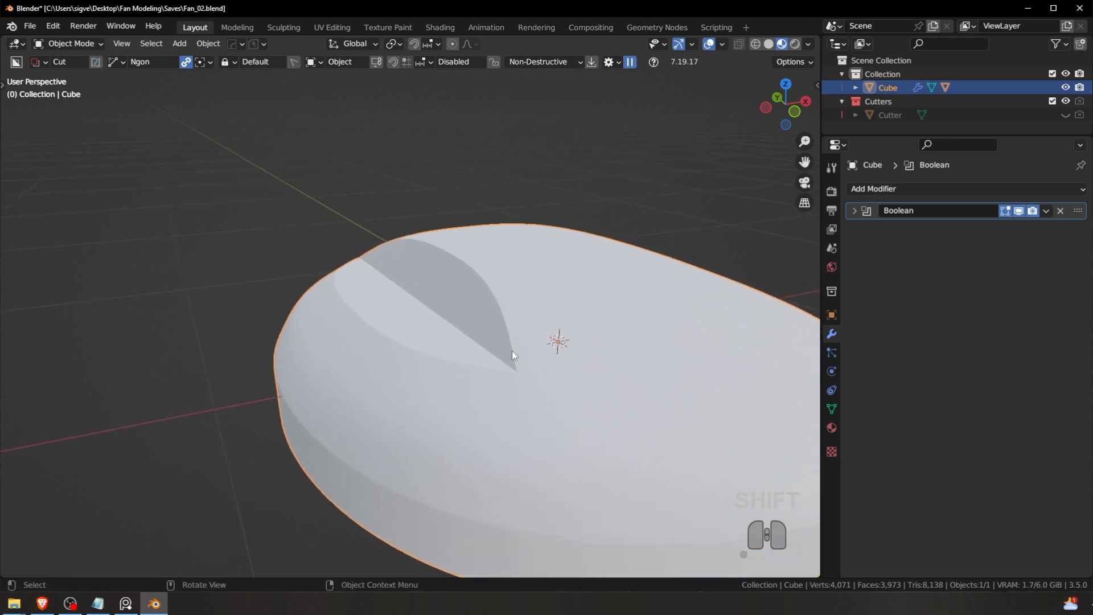
middle_drag(557, 353, 529, 279)
key(q)
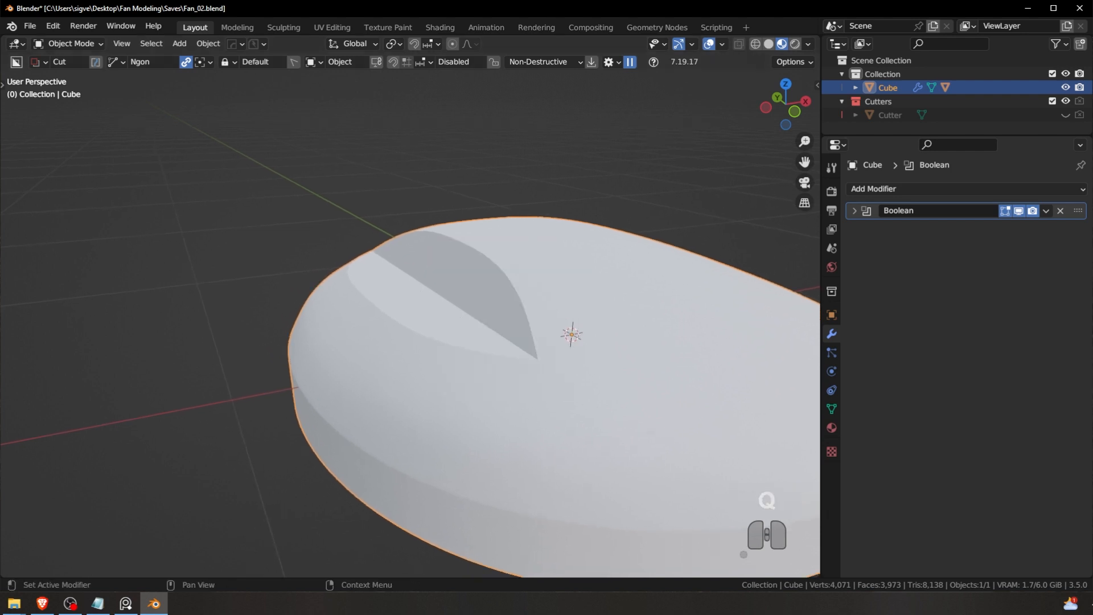
click(1065, 115)
click(439, 280)
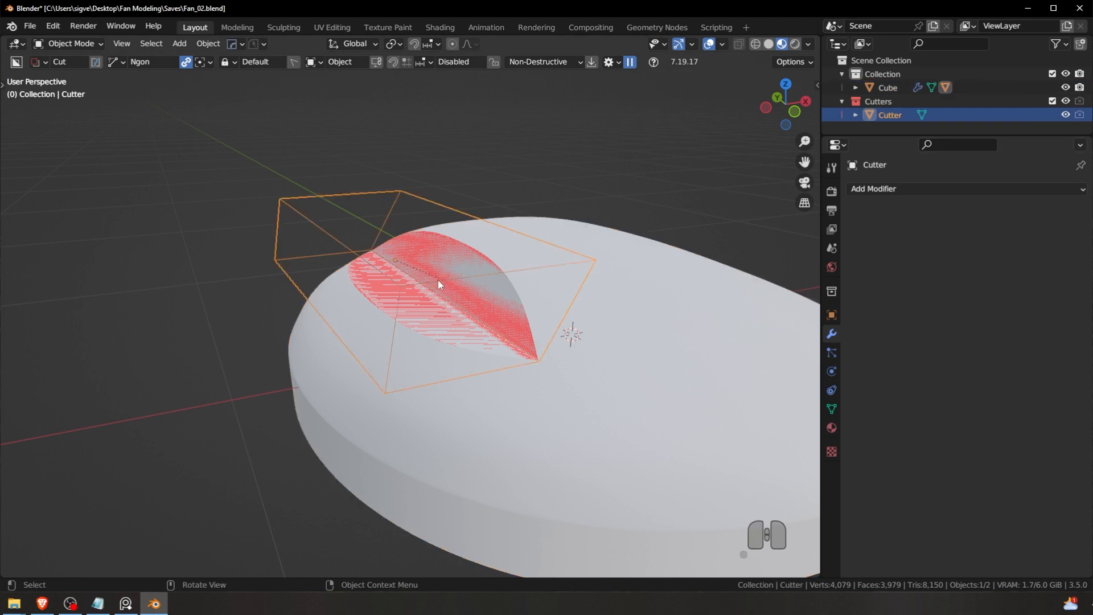
click(1064, 114)
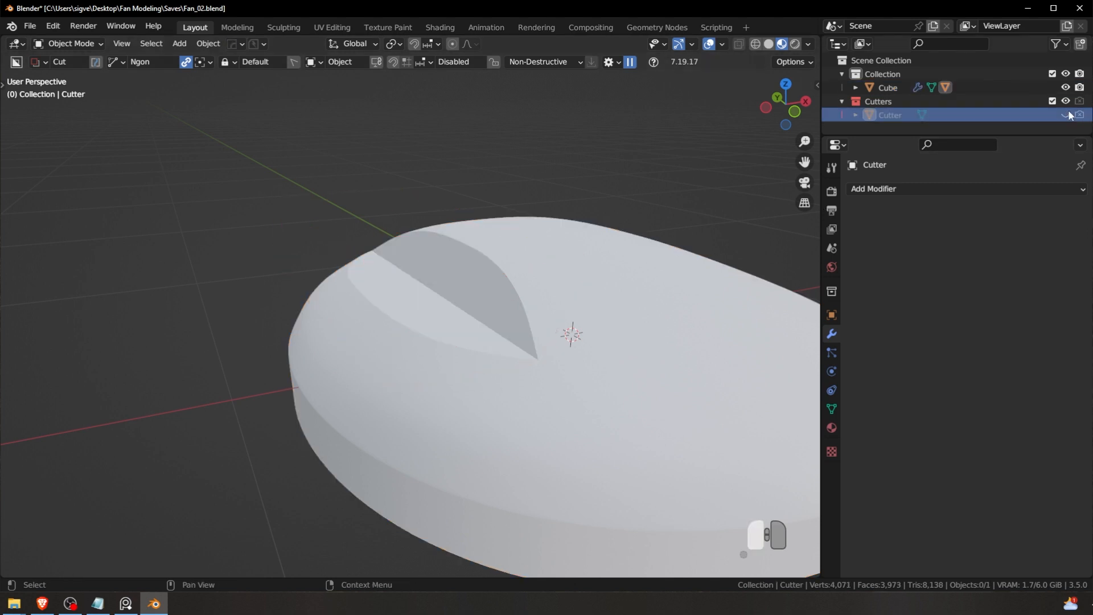
Step: Reveal the base's notch cutter with Ever Scroll, select it and open it in Edit Mode
click(509, 316)
shift+middle_drag(496, 254, 472, 252)
key(q)
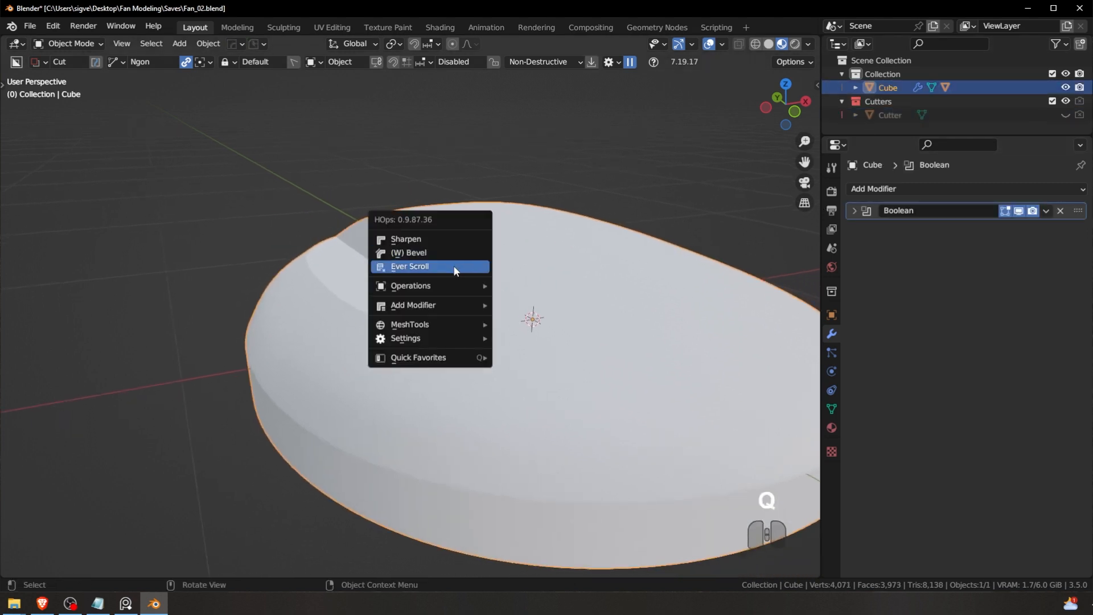
click(454, 267)
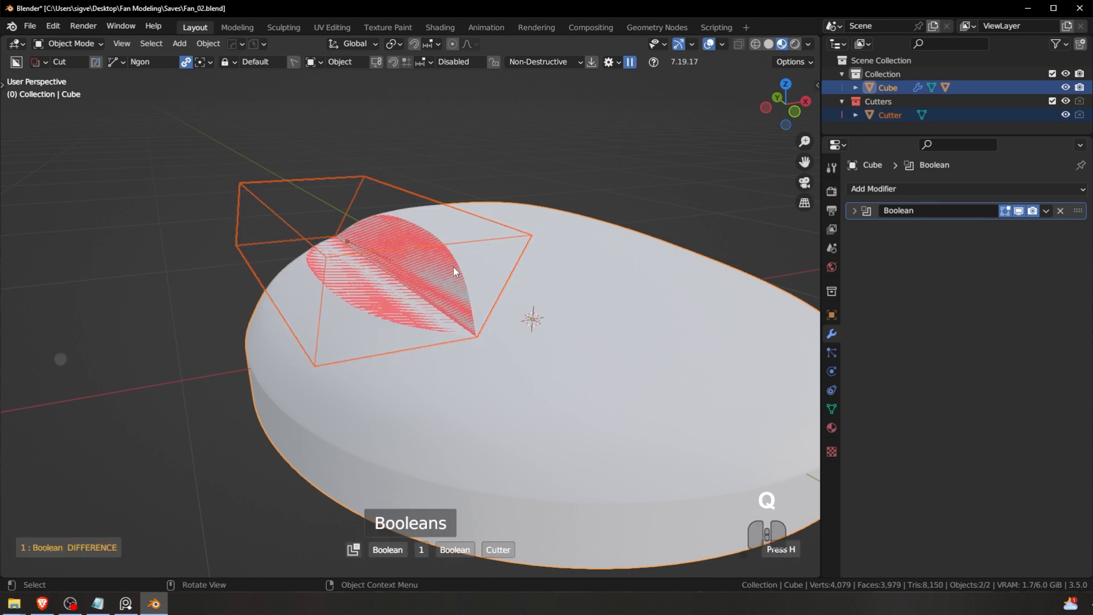
click(454, 267)
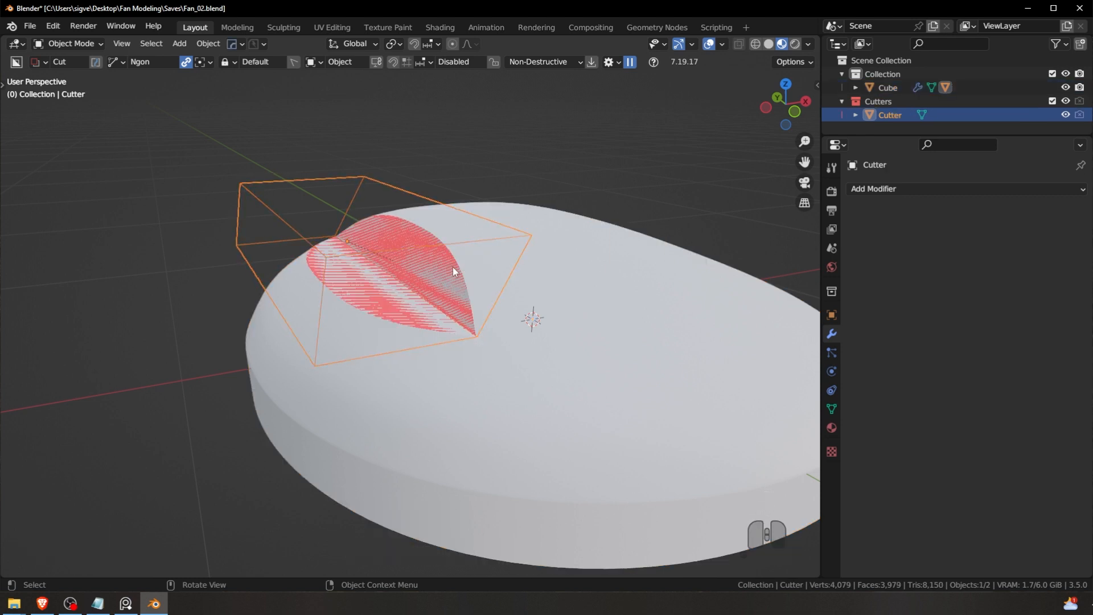
shift+middle_drag(407, 254, 460, 265)
key(Tab)
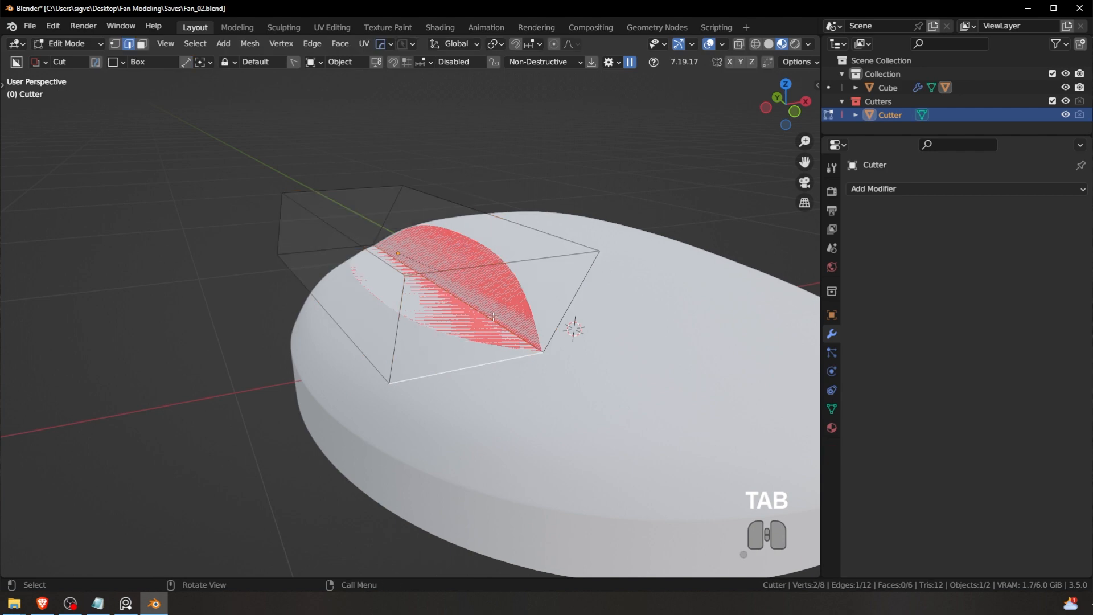
middle_drag(473, 307, 507, 278)
key(ctrl+r)
scroll(400, 254, up, 20)
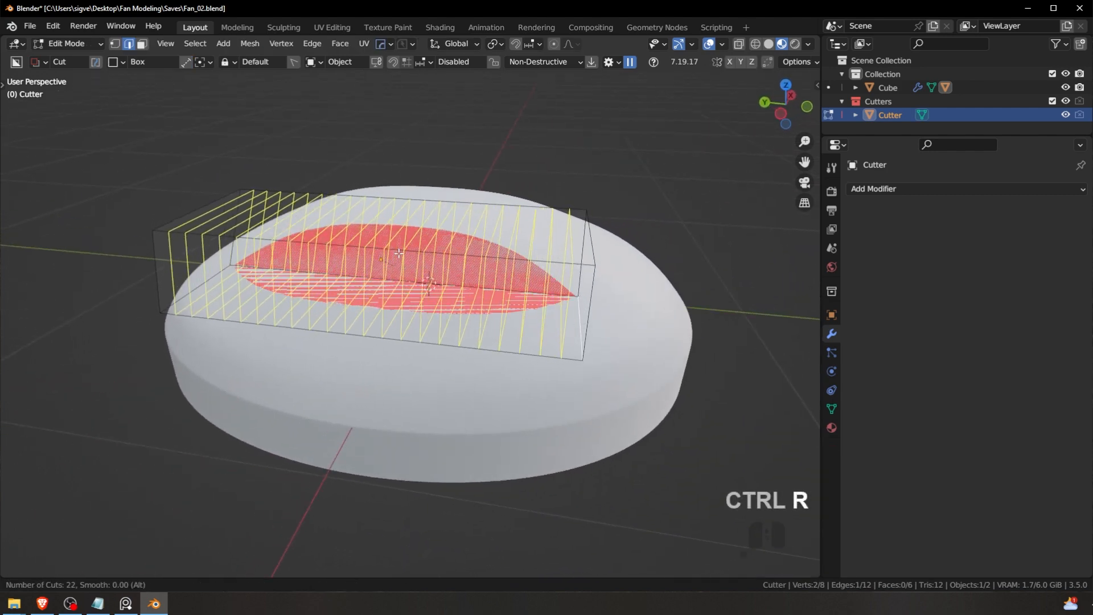
right_click(398, 253)
Step: Bevel the cutter's lower rear edge to round the inner corner of the notch
middle_drag(454, 261, 326, 227)
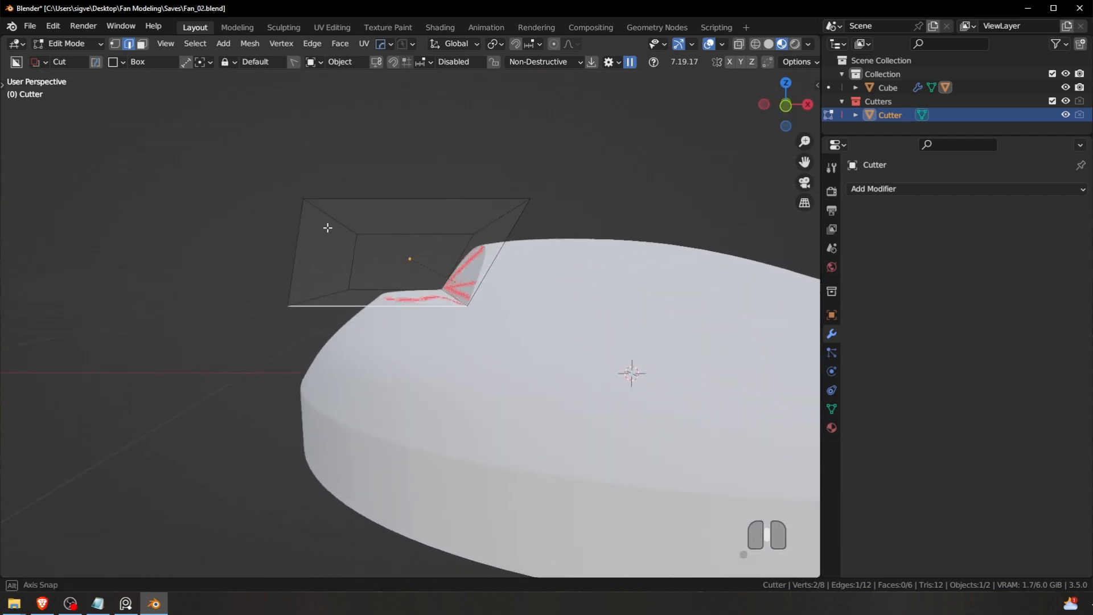
middle_drag(436, 285, 484, 268)
key(ctrl+b)
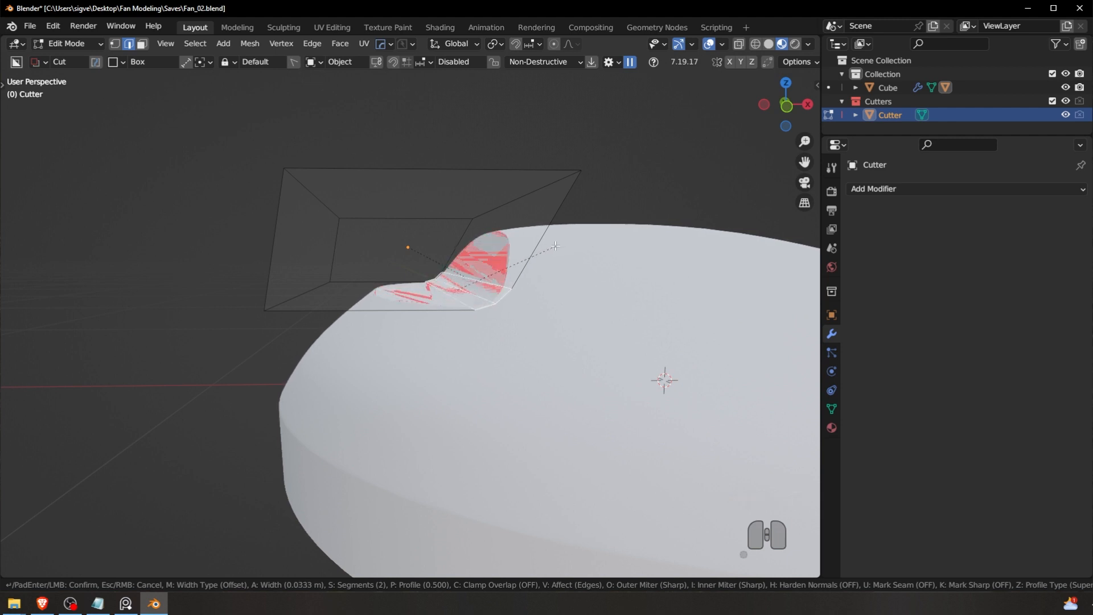
Step: Bevel the cutter's inner corner edge with 2 segments and a width of about 0.0316 m
click(556, 246)
middle_drag(454, 284, 353, 295)
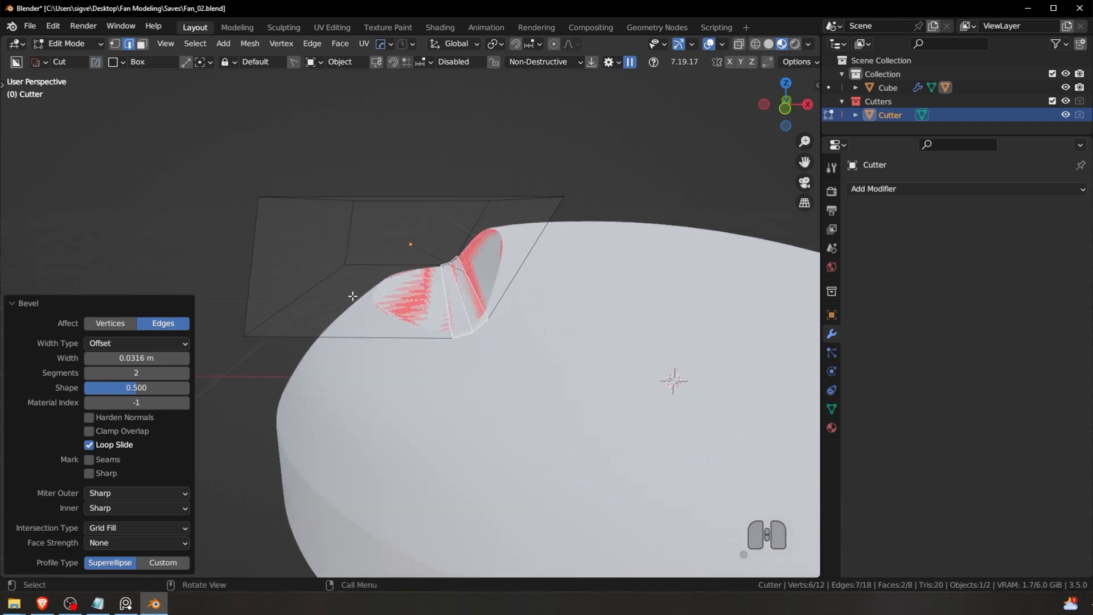
Step: Add 7 centred loop cuts across the cutter's lower face and 6 across its sloped face, and return to Object Mode
key(ctrl+r)
scroll(392, 272, up, 6)
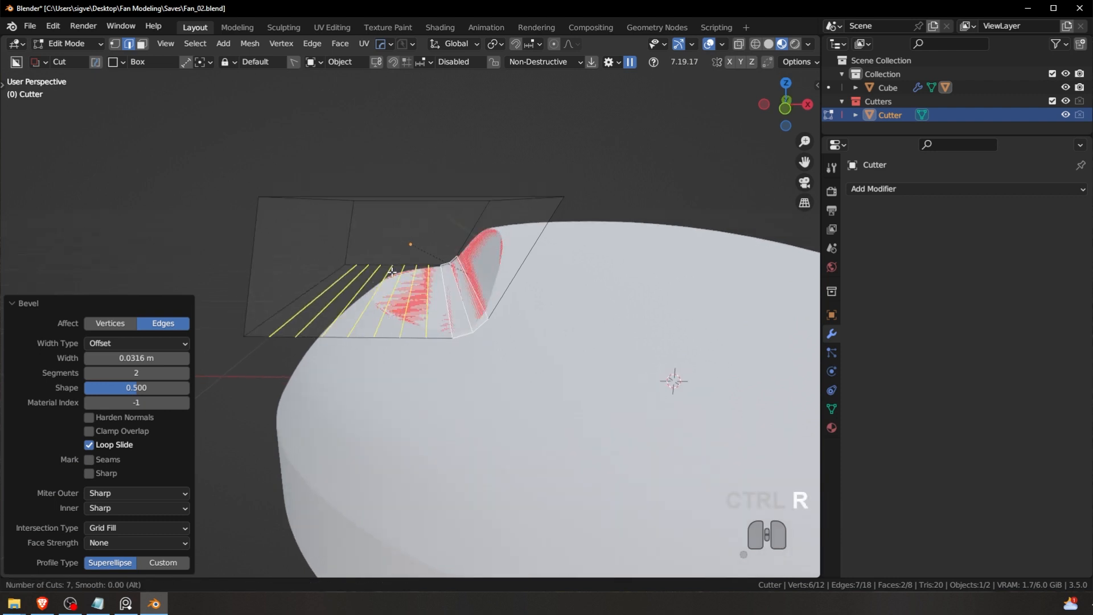
click(392, 271)
right_click(392, 272)
key(ctrl+r)
click(524, 244)
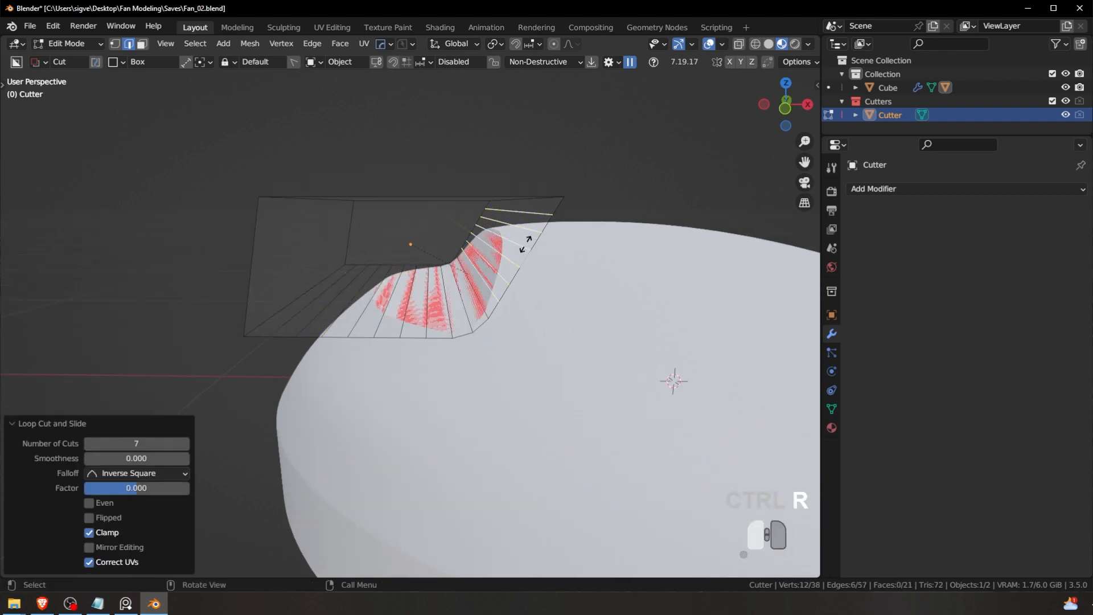
right_click(525, 243)
key(Tab)
Step: Inspect the main body's mesh density around the boolean cut in Edit Mode
click(554, 305)
key(Tab)
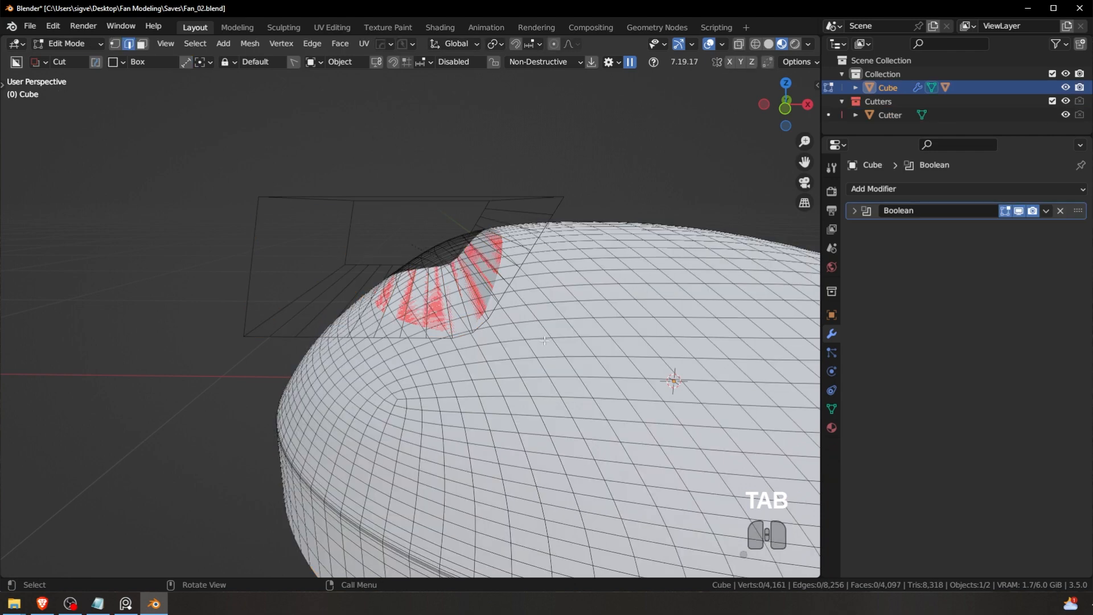
key(Tab)
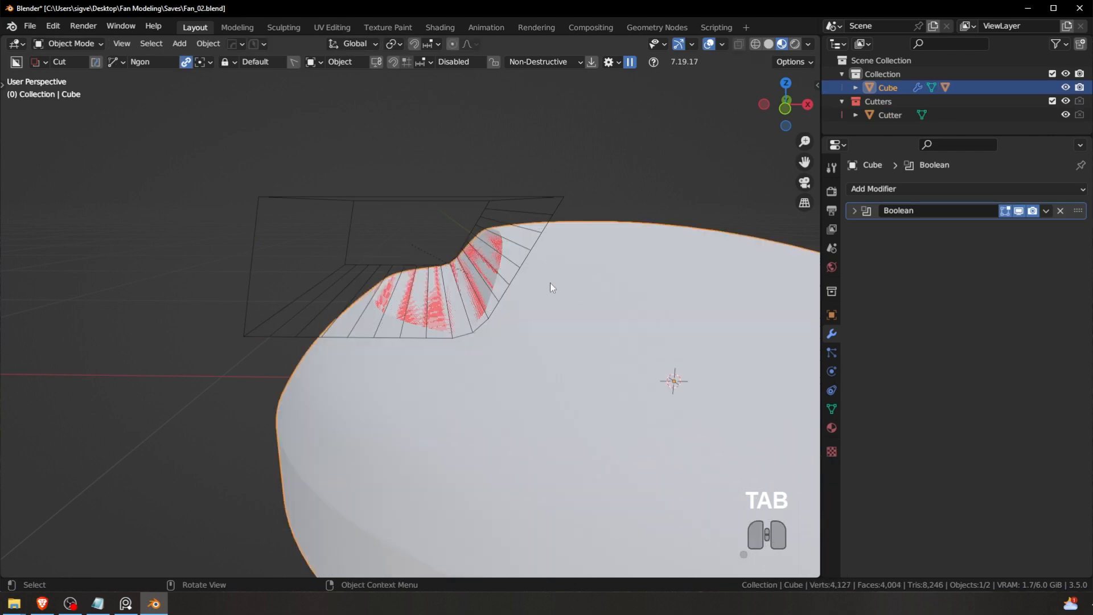
Step: Add 23 evenly spaced loop cuts along the cutter's length and return to Object Mode
shift+middle_drag(550, 283, 510, 239)
click(380, 283)
key(Tab)
middle_drag(374, 285, 399, 242)
key(ctrl+r)
scroll(400, 242, up, 20)
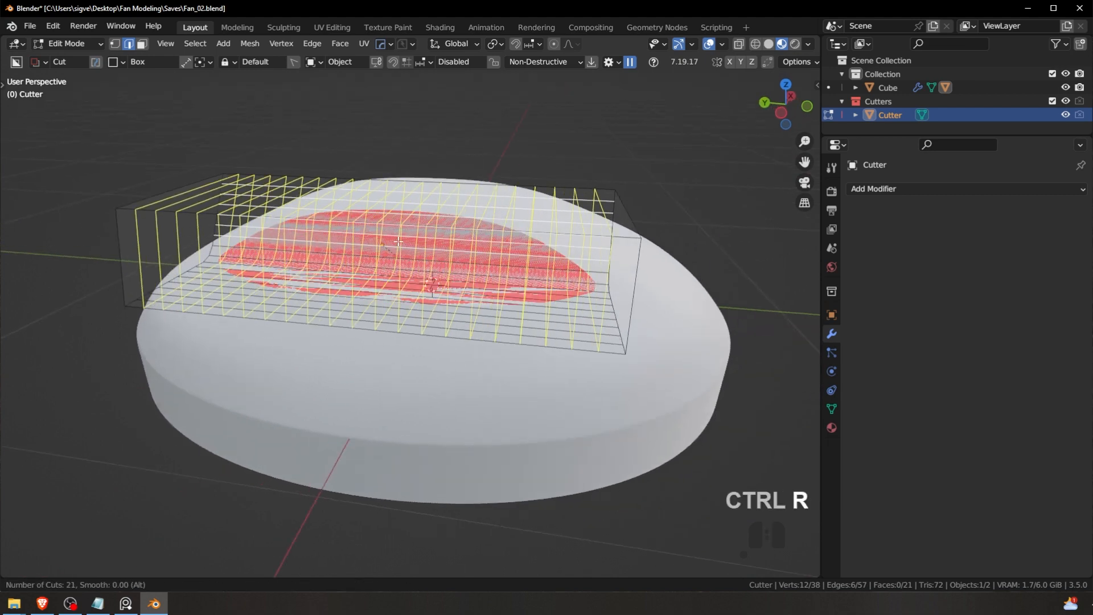
scroll(398, 242, up, 5)
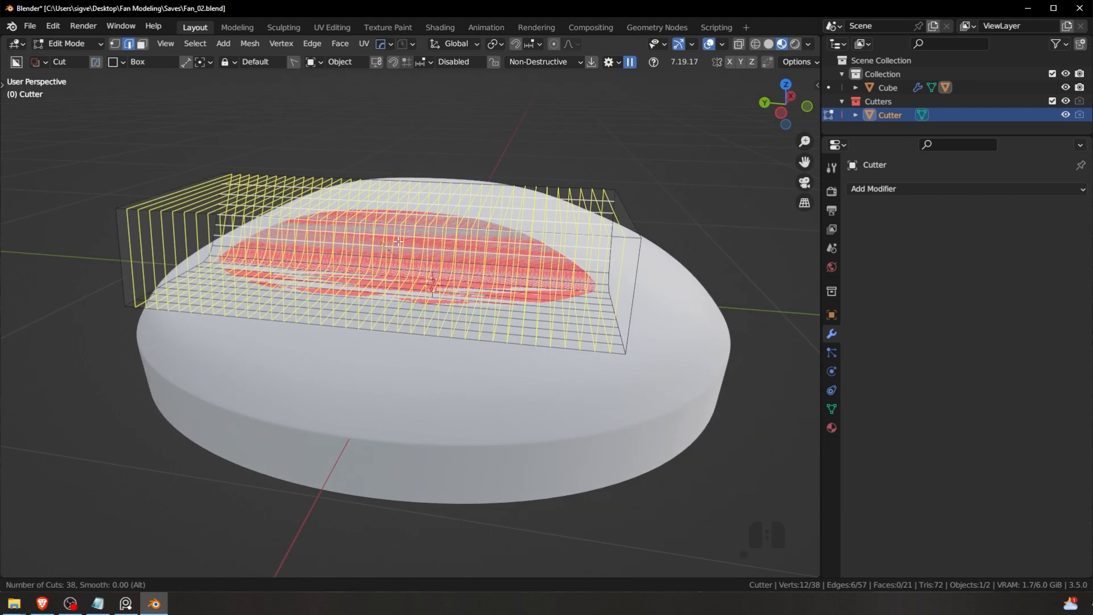
scroll(398, 242, down, 16)
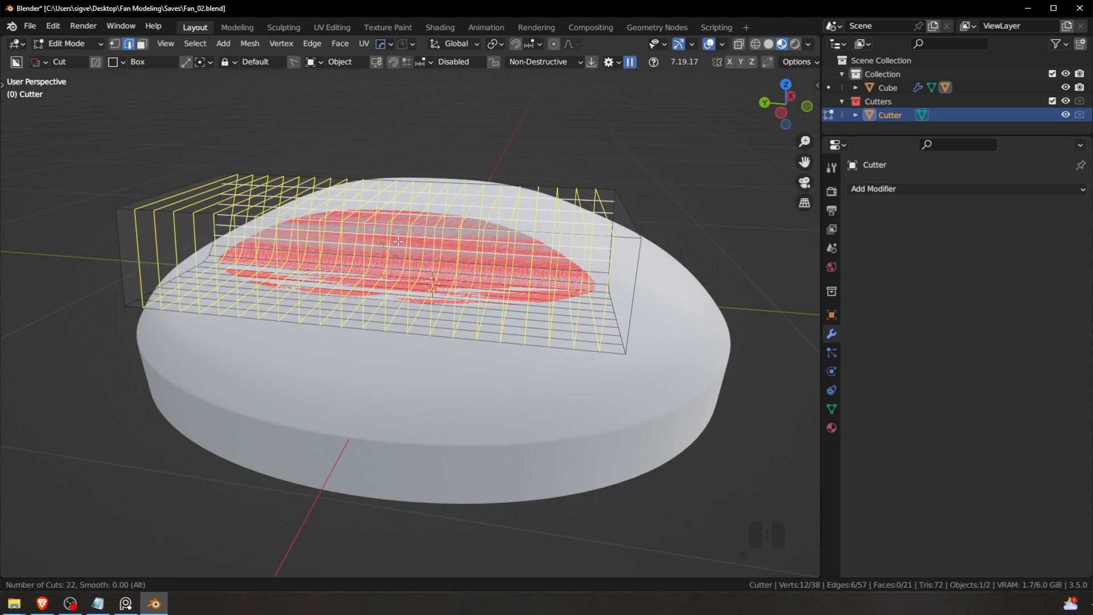
scroll(398, 241, up, 1)
click(398, 242)
right_click(398, 242)
middle_drag(398, 242, 330, 274)
key(Tab)
Step: Select the body together with the cutter and turn the wireframe overlay on and off to compare their meshes
middle_drag(447, 248, 603, 293)
shift+click(607, 289)
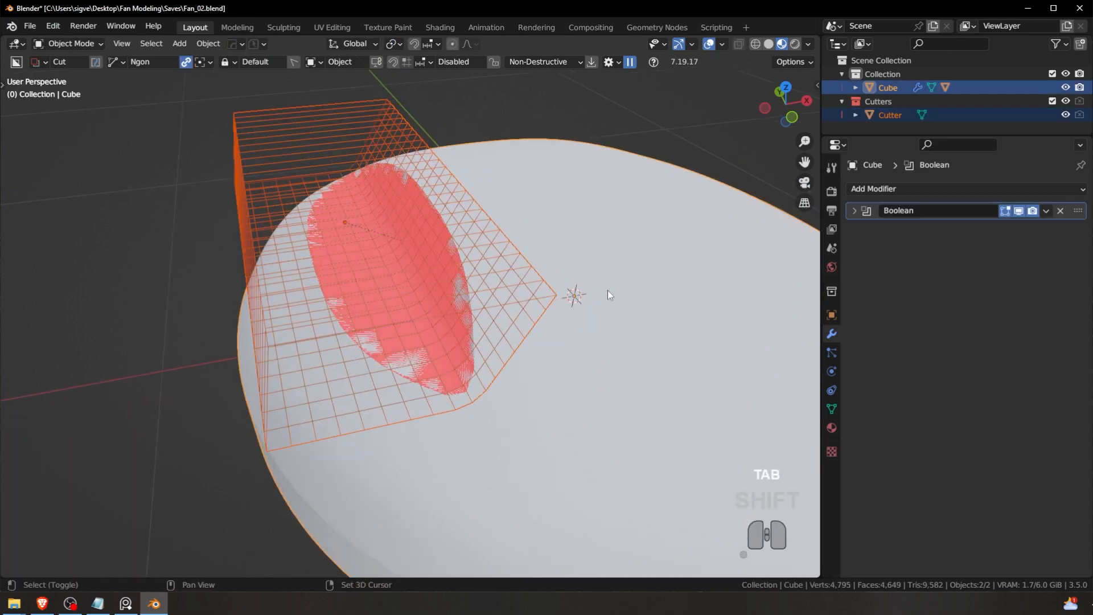
key(Tab)
key(alt+v)
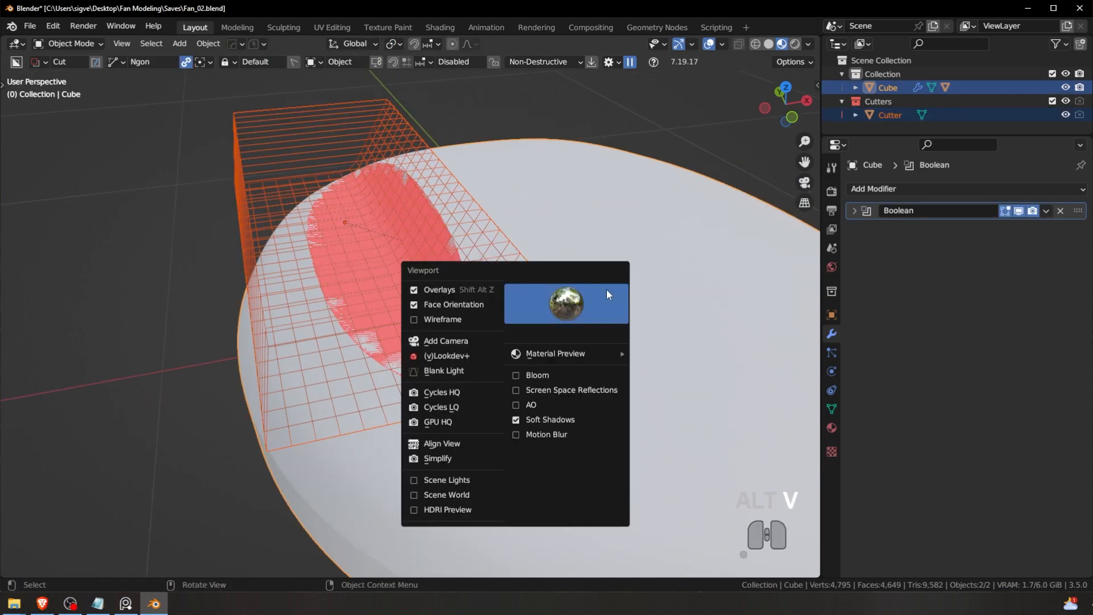
click(436, 318)
mouse_move(530, 312)
middle_down()
mouse_move(529, 344)
mouse_move(476, 321)
mouse_move(548, 272)
mouse_move(577, 286)
mouse_move(556, 323)
mouse_move(468, 309)
mouse_move(525, 278)
mouse_move(603, 305)
mouse_move(472, 315)
mouse_move(515, 244)
mouse_move(538, 299)
mouse_move(363, 290)
mouse_move(444, 320)
mouse_move(615, 281)
mouse_move(551, 316)
mouse_move(526, 299)
middle_up()
key(alt+v)
click(526, 300)
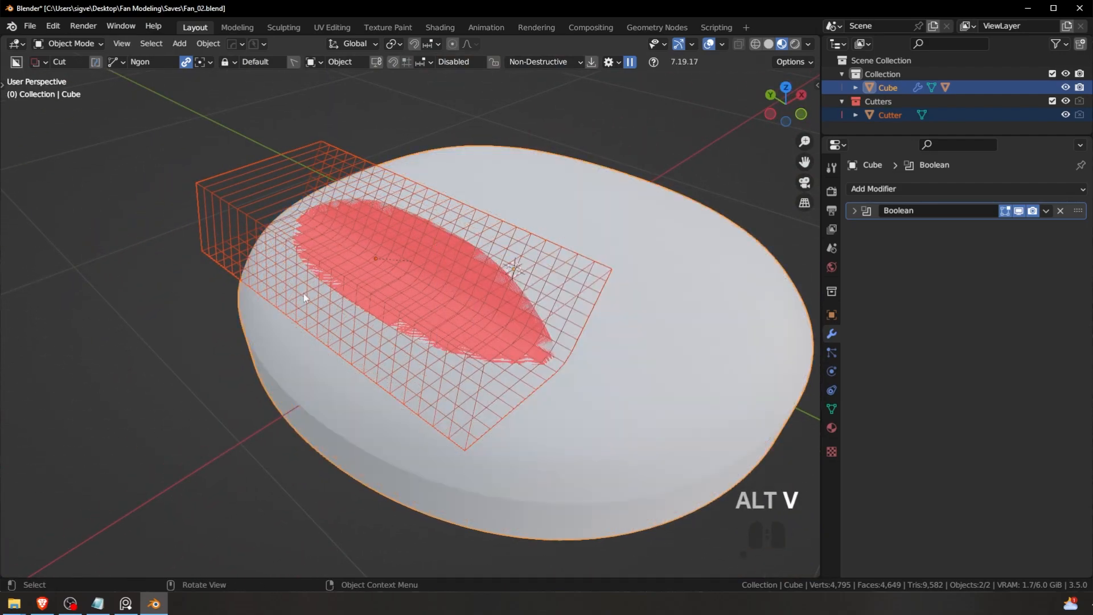
Step: Select only the cutter and examine the gridded cut surface from several angles
key(a)
click(501, 284)
shift+middle_drag(477, 304, 477, 290)
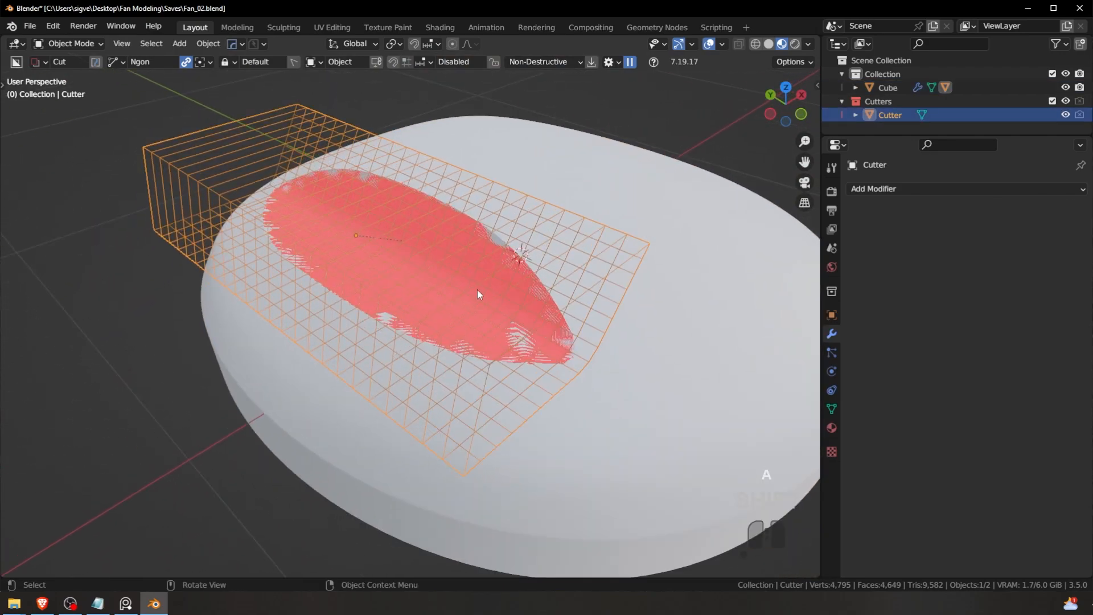
middle_drag(534, 313, 668, 225)
middle_drag(692, 246, 457, 292)
scroll(527, 300, up, 1)
key(q)
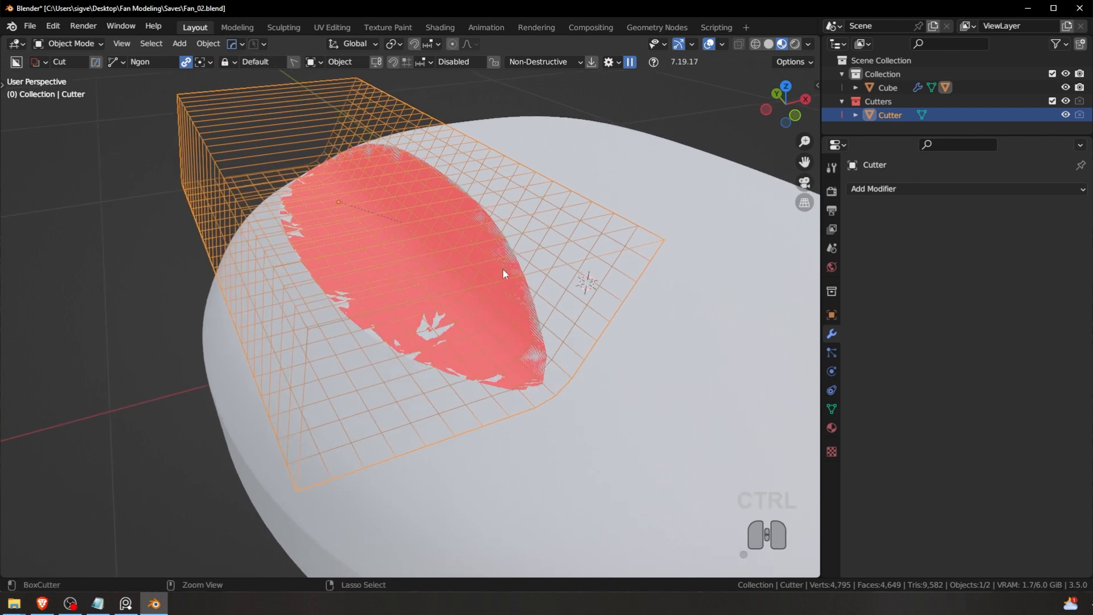
Step: Undo all the loop cuts on the cutter back to its beveled shape and return to Object Mode
key(ctrl+z)
key(ctrl+z)
key(ctrl+z)
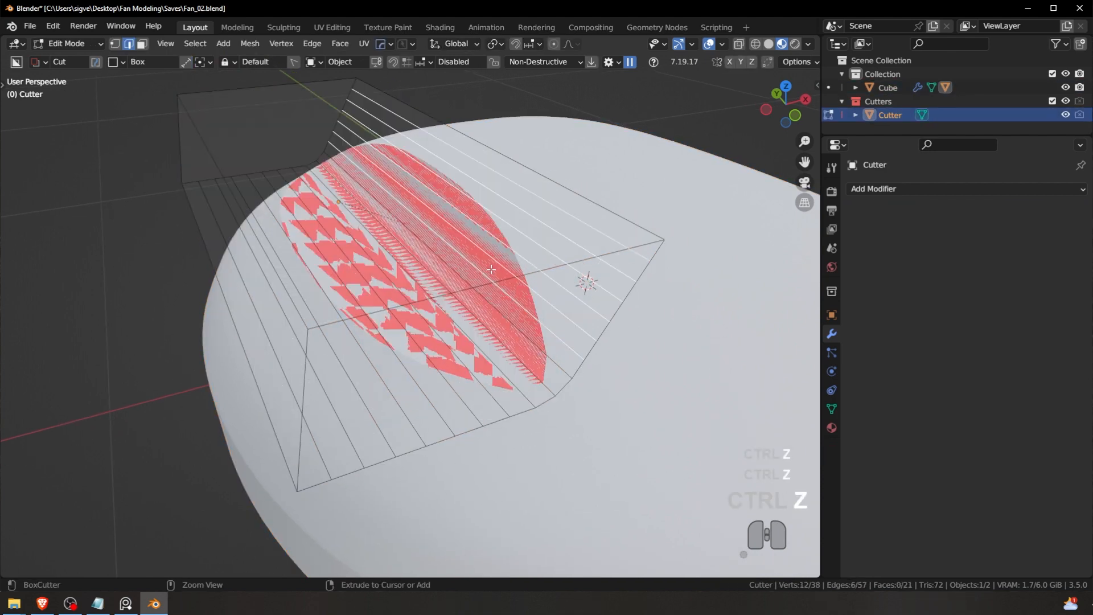
key(ctrl+z)
key(ctrl+z)
key(ctrl+z)
key(ctrl+z)
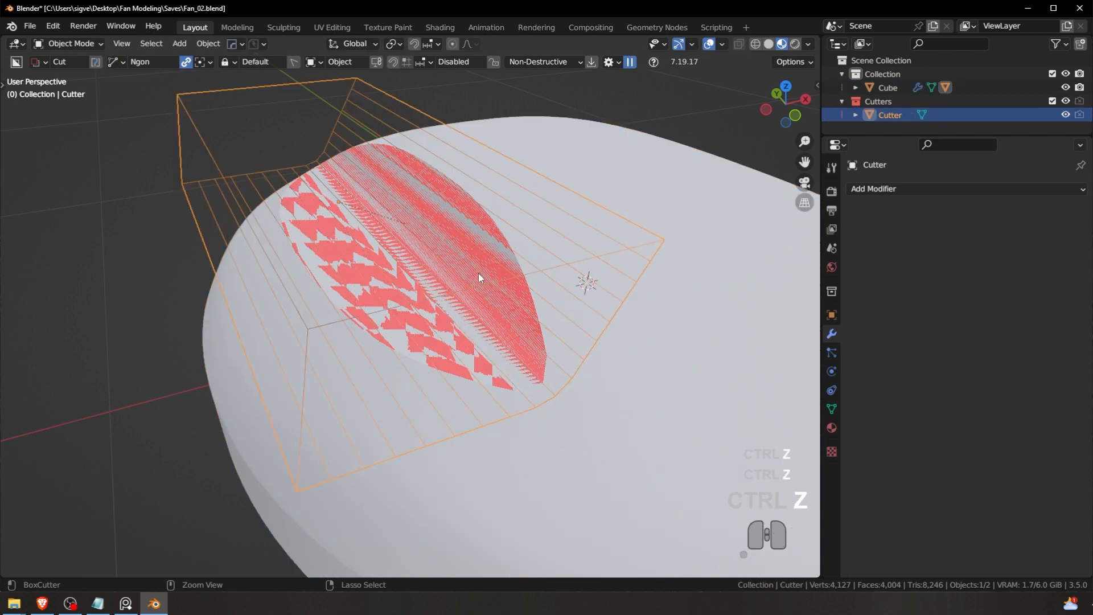
key(ctrl+z)
key(a)
key(a)
middle_drag(478, 272, 450, 275)
key(Tab)
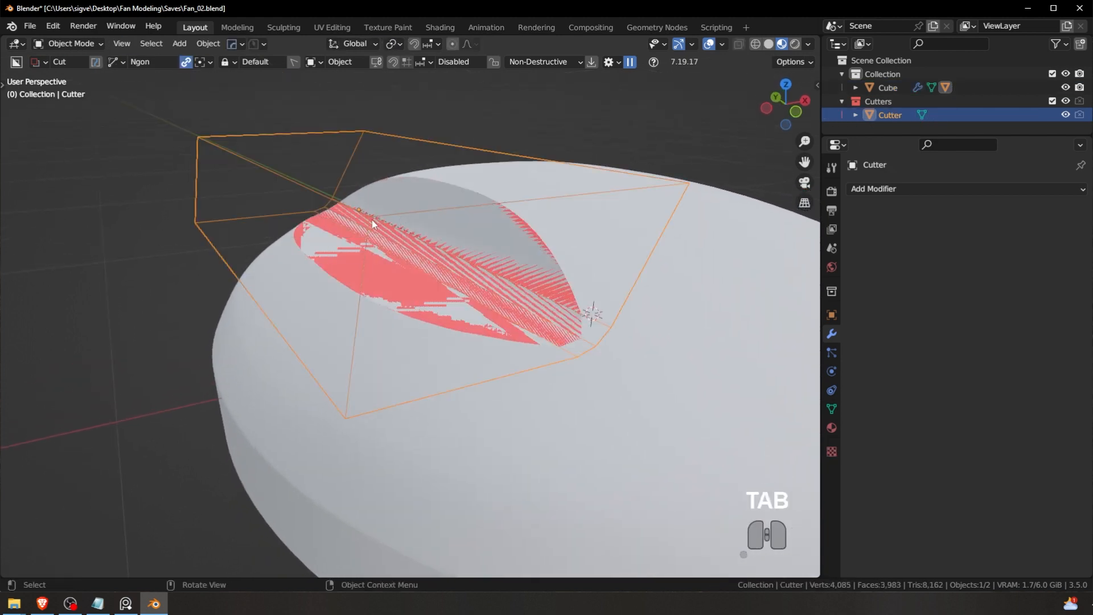
Step: Dice the cutter on all axes with the HardOps Dice V2 tool, using 16 segments
key(q)
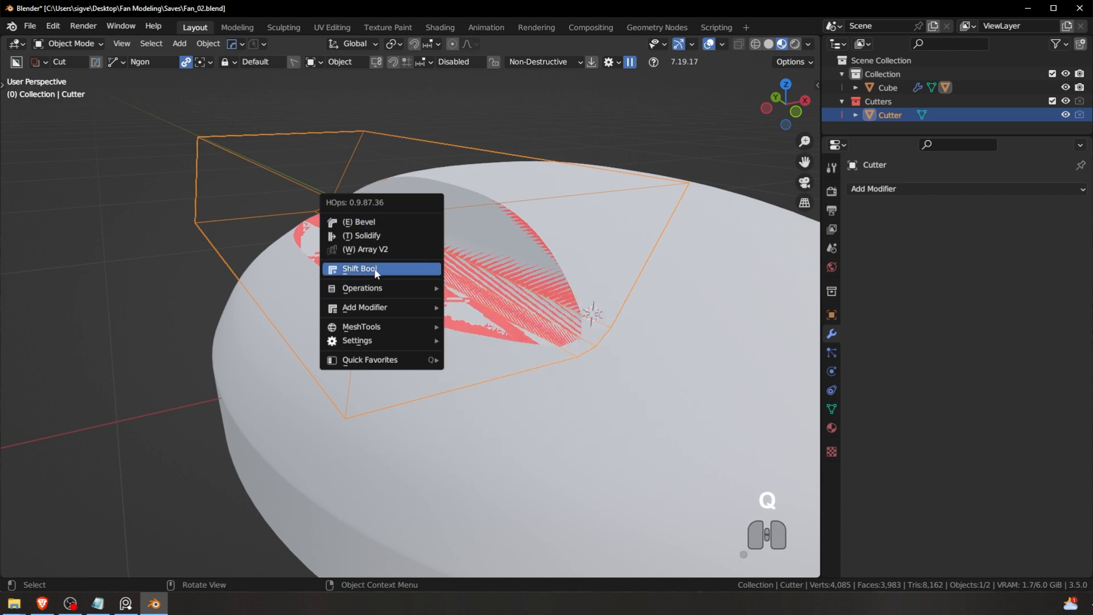
mouse_move(377, 291)
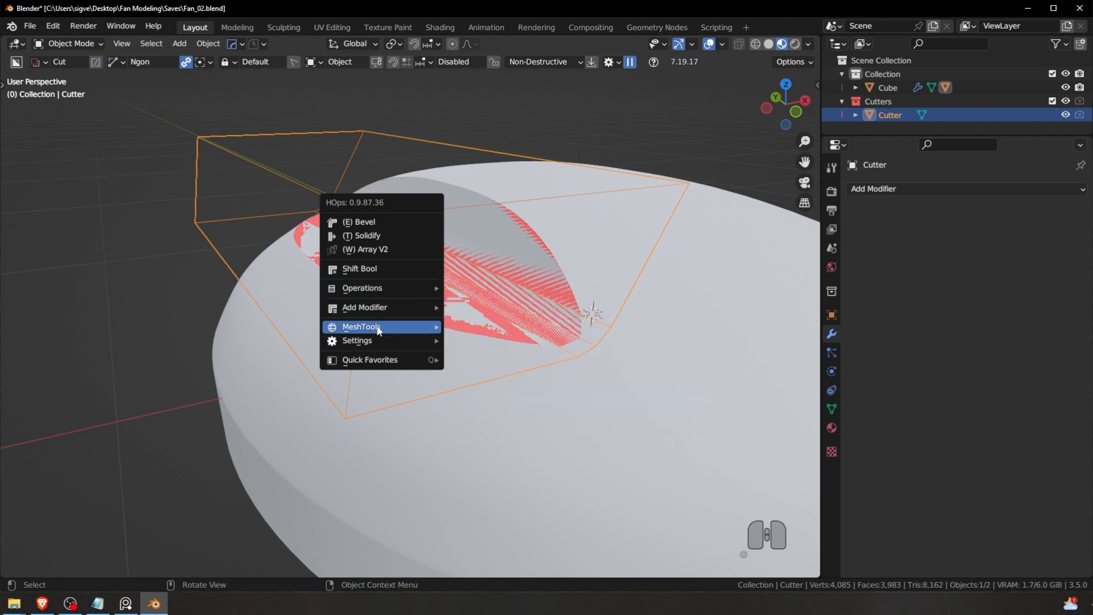
mouse_move(377, 328)
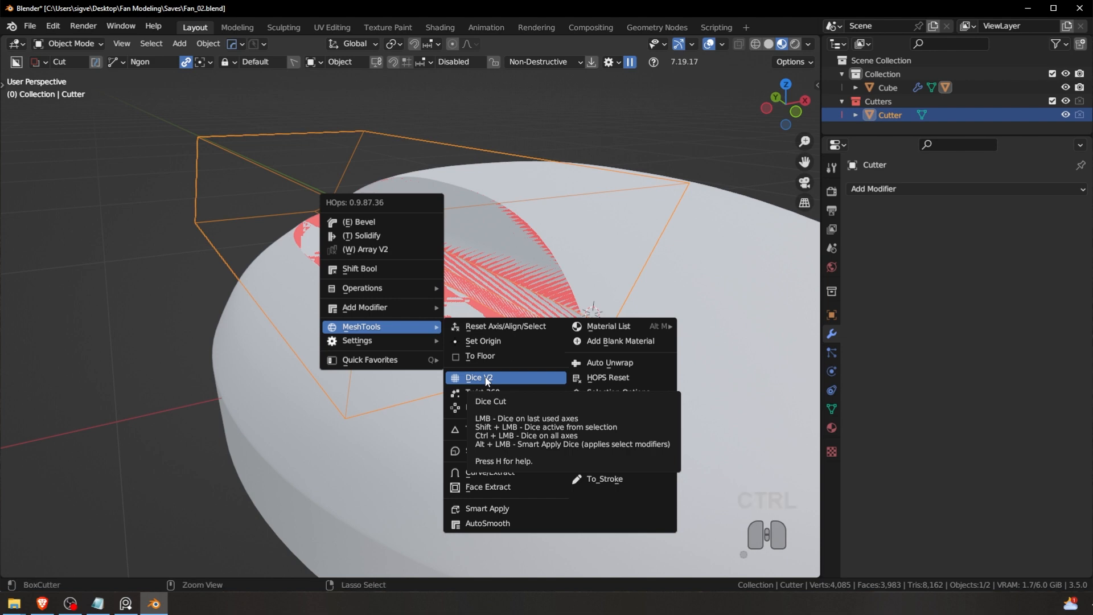
click(487, 379)
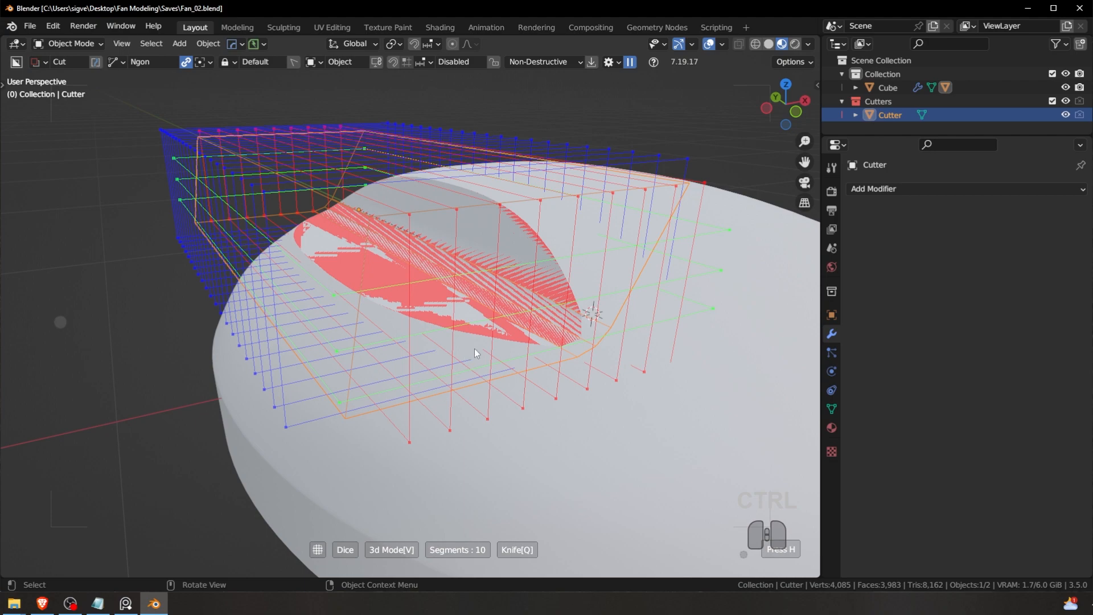
scroll(475, 352, up, 12)
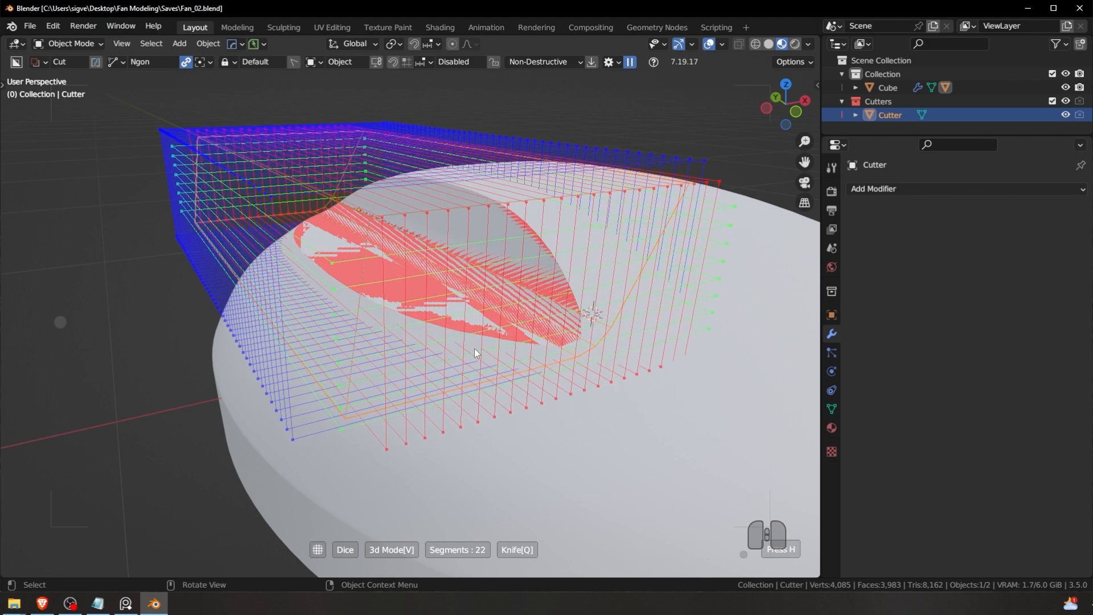
scroll(475, 353, down, 6)
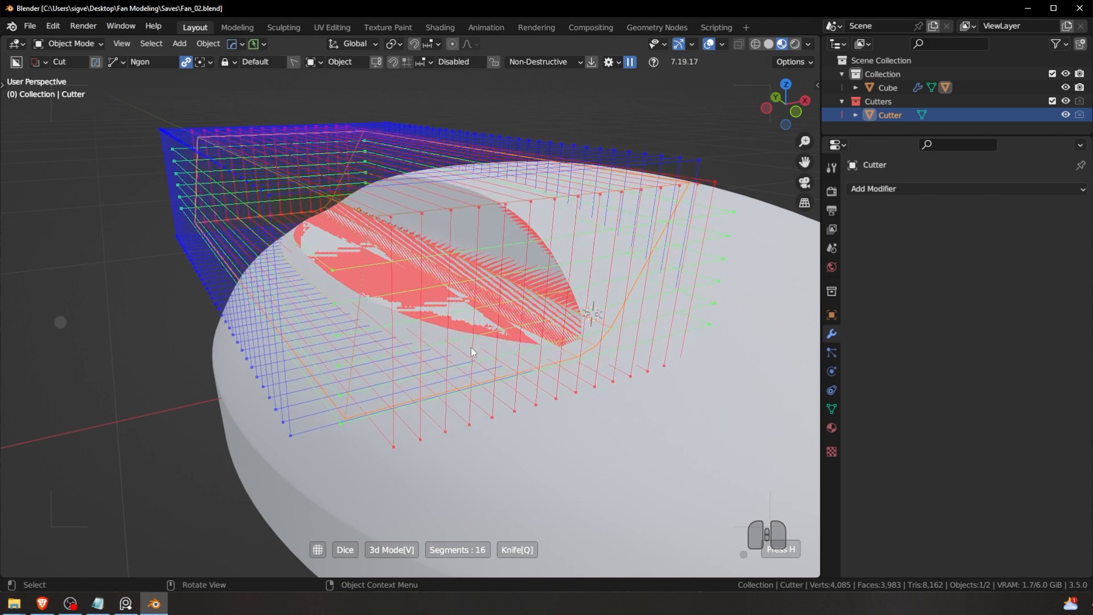
scroll(471, 349, up, 6)
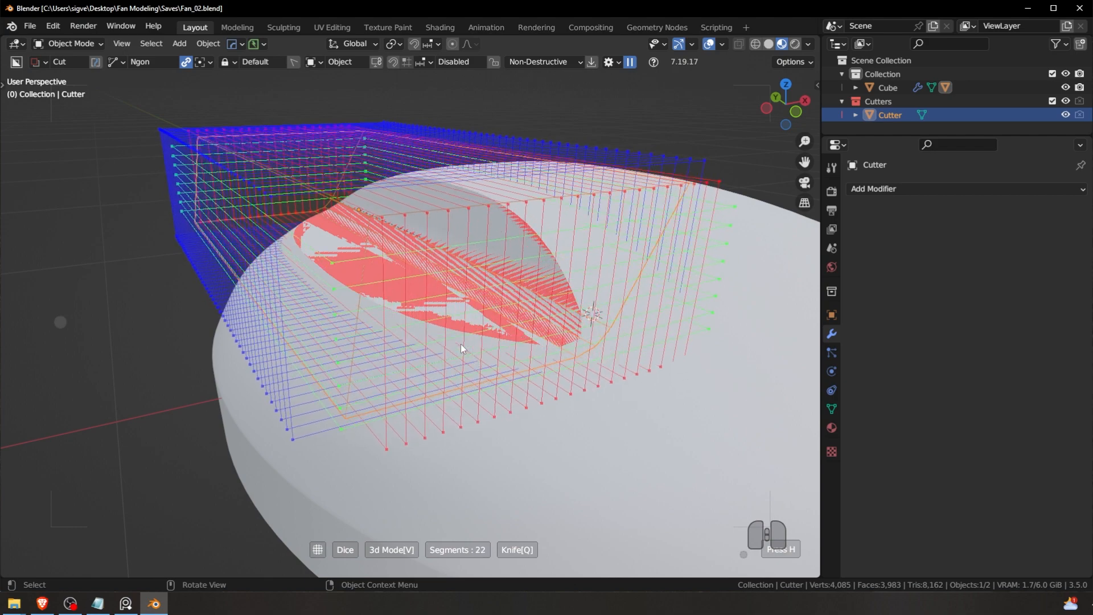
scroll(461, 349, down, 1)
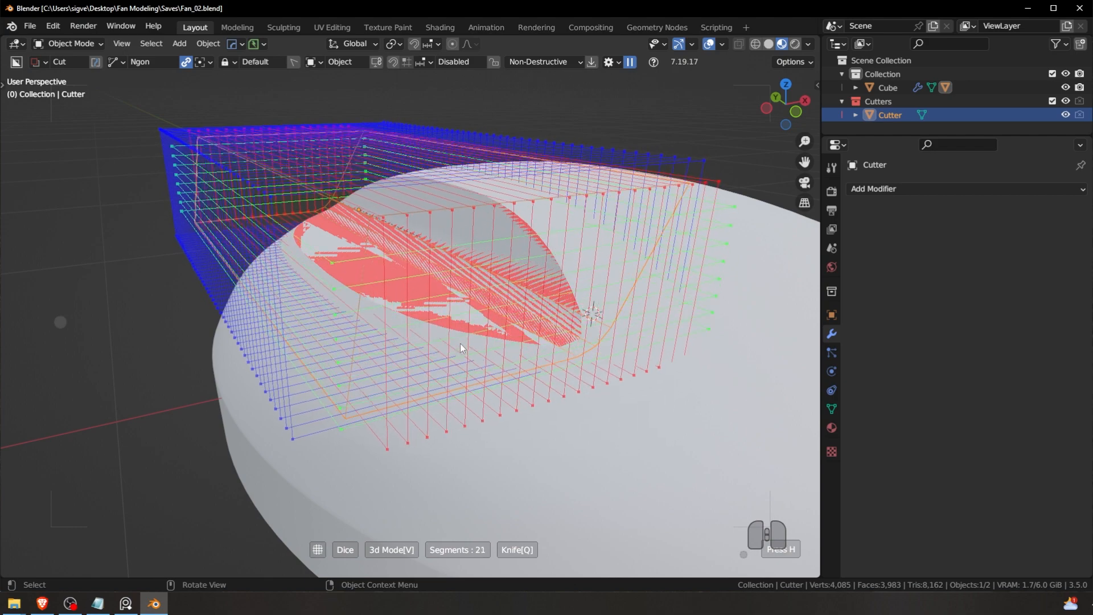
scroll(460, 344, down, 7)
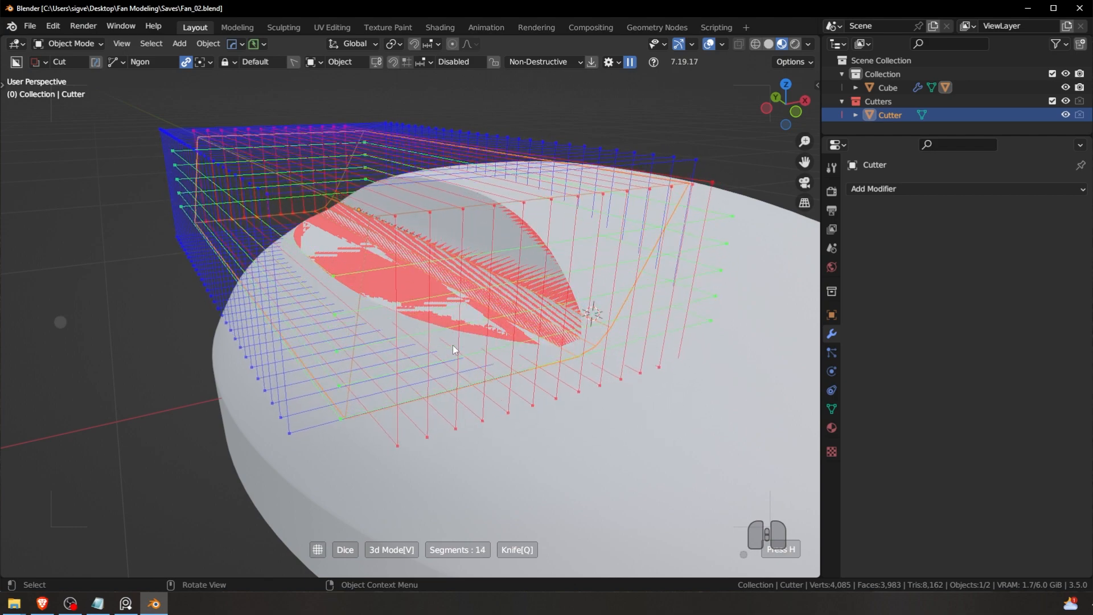
scroll(453, 345, up, 2)
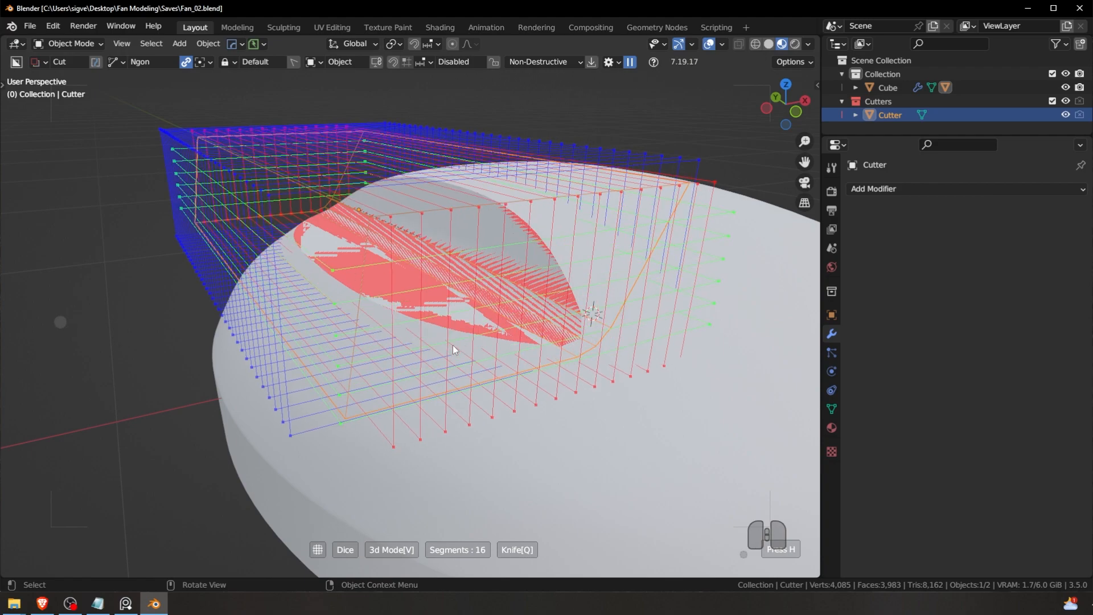
click(671, 97)
Step: Inspect the diced cutter's grid in Edit Mode and return to Object Mode
middle_drag(671, 98, 506, 323)
key(Tab)
key(Tab)
key(Tab)
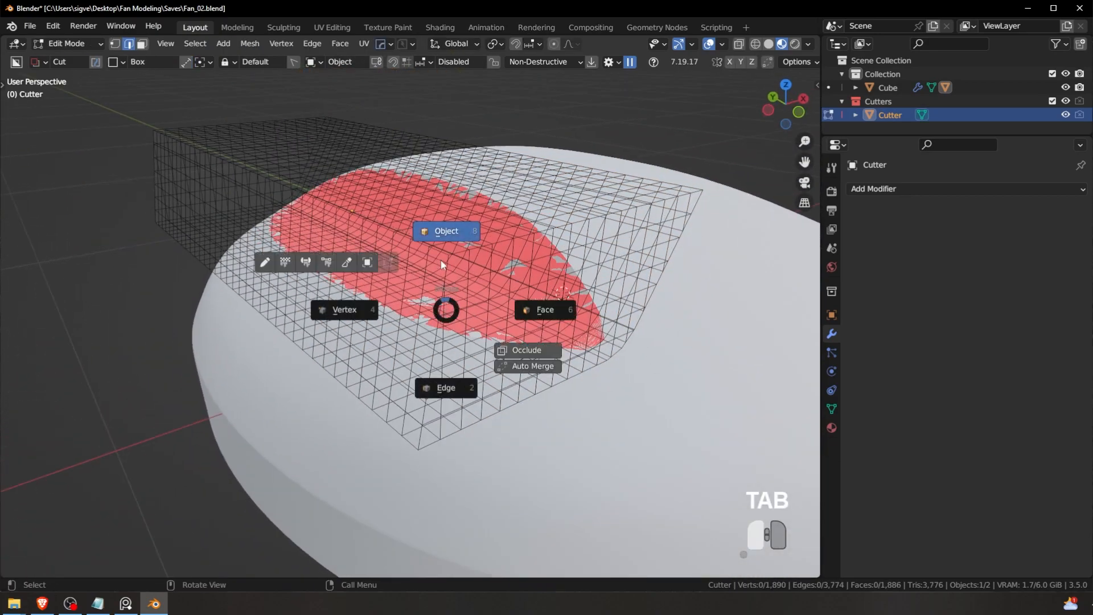
click(441, 260)
key(1)
middle_drag(469, 282, 493, 285)
key(ctrl+z)
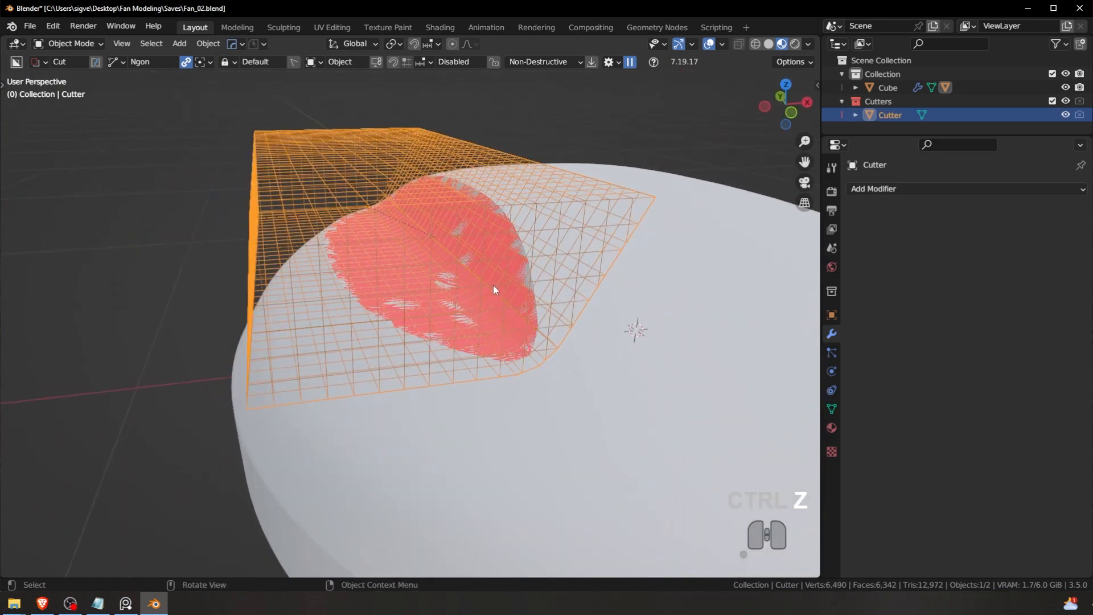
Step: Isolate the cutter in local view and enter edge editing with nothing selected, close to its beveled inner corner
key(Tab)
click(485, 360)
mouse_move(518, 344)
shift+middle_down()
mouse_move(451, 326)
mouse_move(493, 364)
mouse_move(434, 239)
mouse_move(390, 188)
mouse_move(432, 296)
mouse_move(442, 263)
mouse_move(480, 312)
mouse_move(587, 368)
mouse_move(478, 338)
mouse_move(502, 316)
mouse_move(527, 347)
mouse_move(506, 355)
shift+middle_up()
key(KP_Divide)
key(alt+z)
key(Tab)
click(446, 222)
key(Tab)
click(427, 283)
key(a)
key(a)
scroll(587, 367, up, 2)
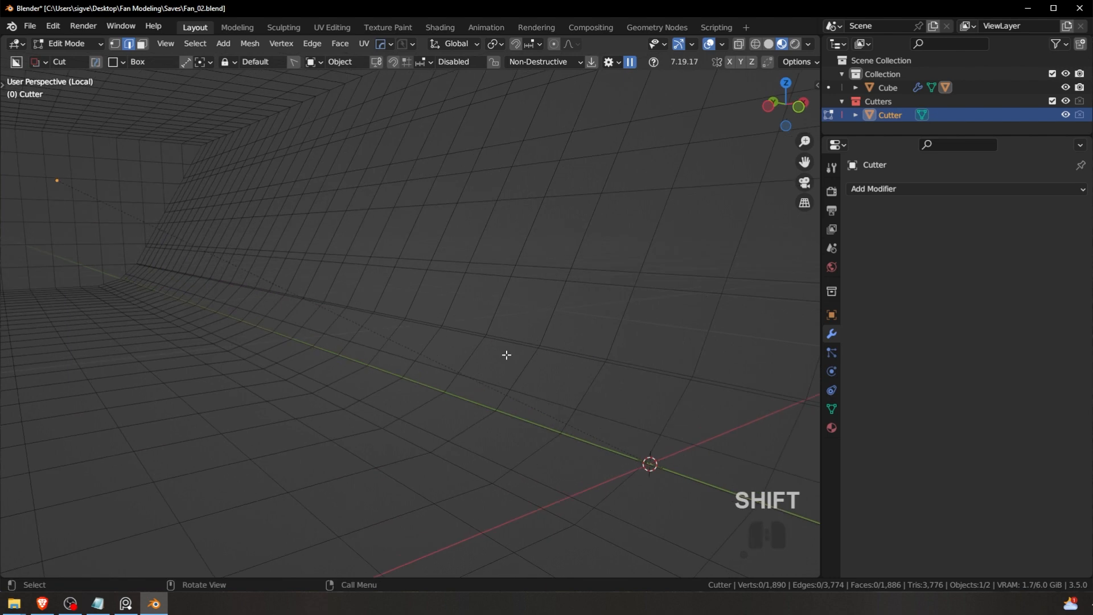
alt+click(429, 387)
alt+shift+click(454, 329)
alt+shift+click(476, 275)
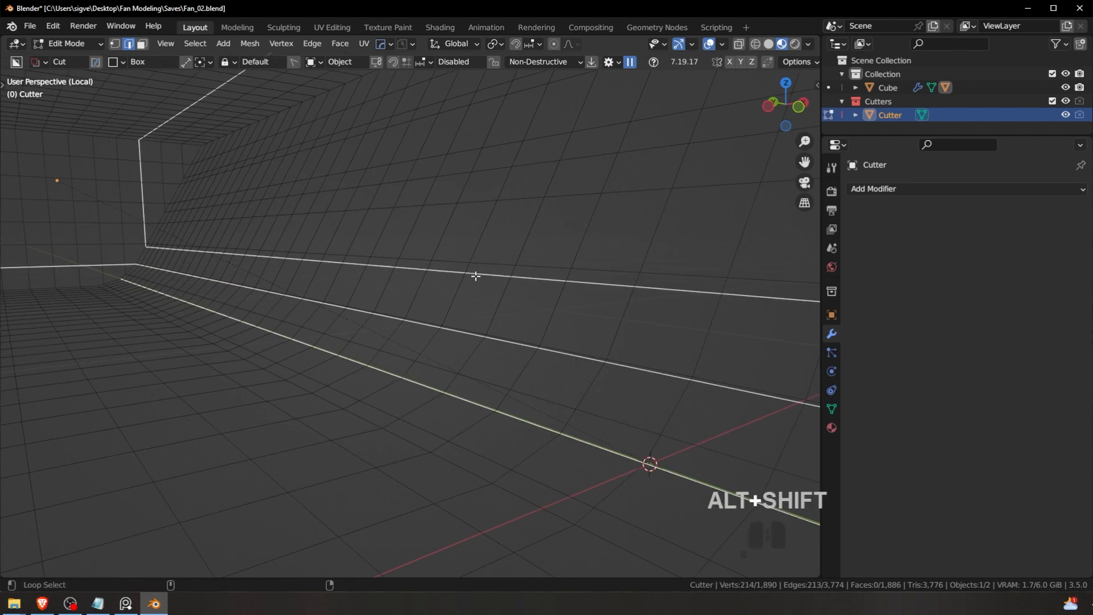
key(alt+a)
alt+click(454, 349)
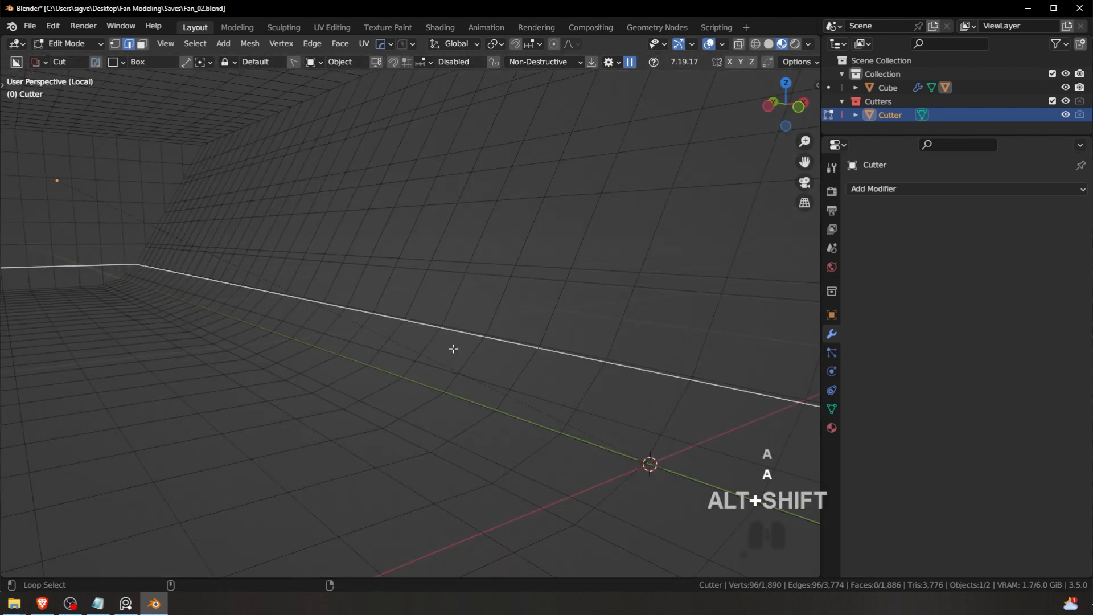
alt+shift+click(397, 409)
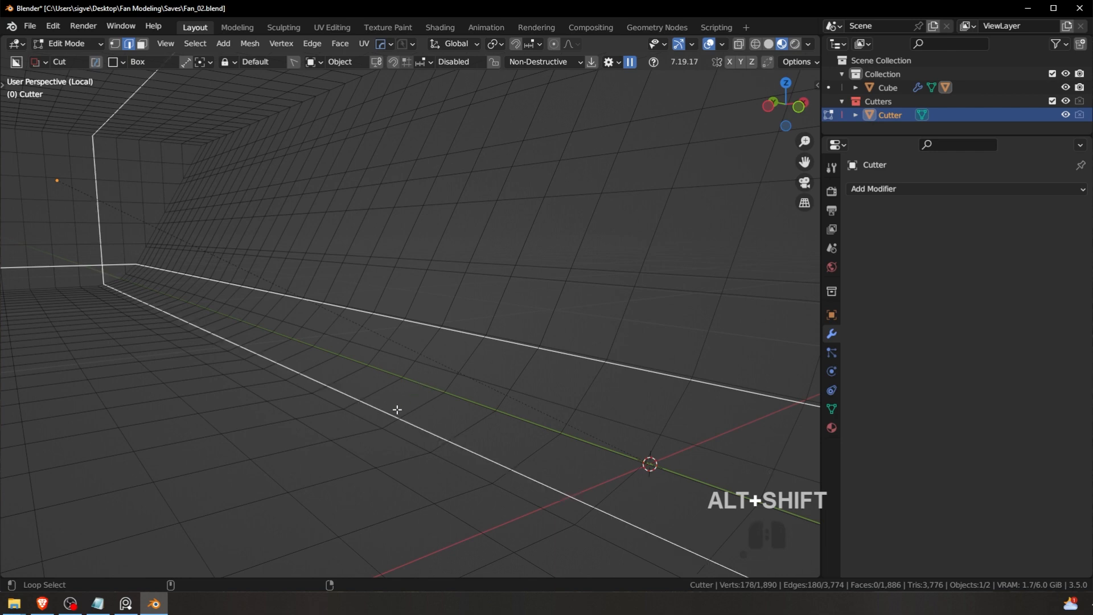
middle_drag(439, 380, 446, 388)
key(a)
key(a)
Step: Select the closely spaced lengthwise edge loops at the cutter's beveled inner corner, examine their spacing, and return to Object Mode with nothing selected
alt+shift+click(454, 336)
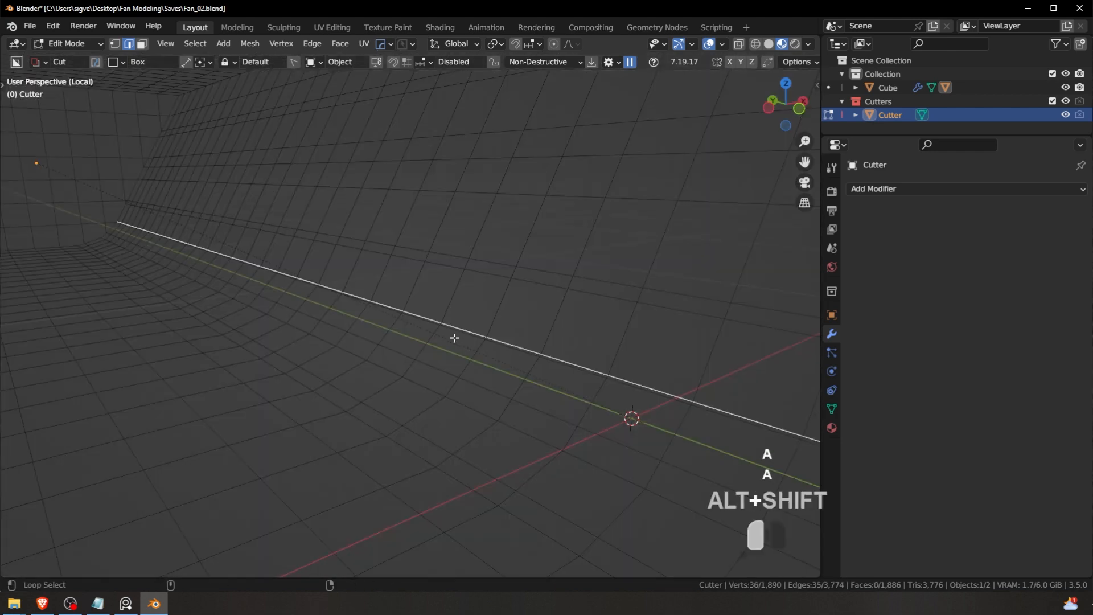
alt+shift+click(460, 349)
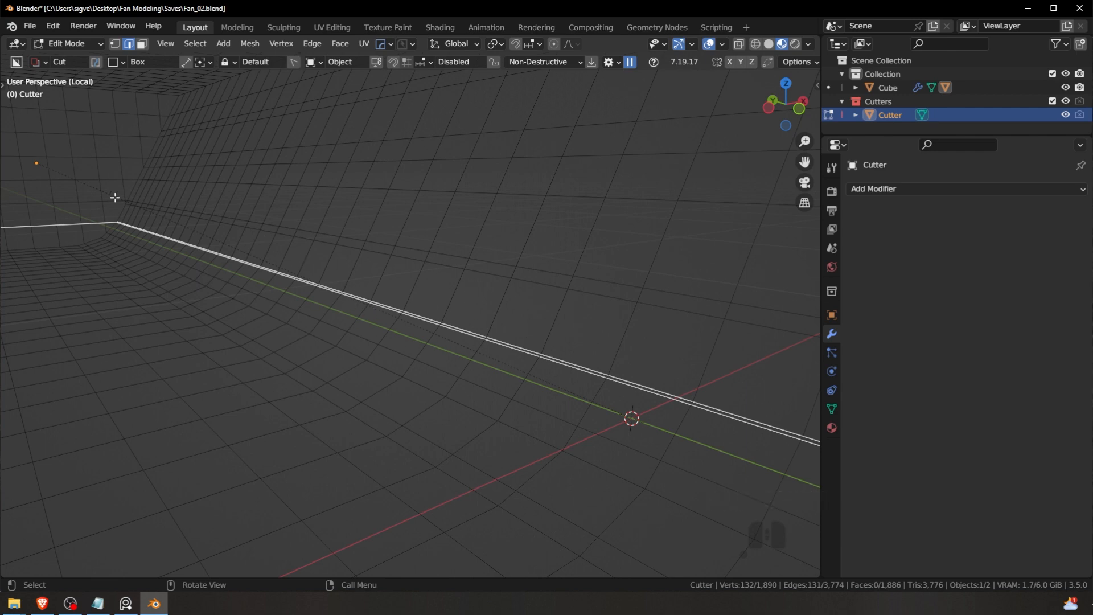
scroll(444, 297, down, 6)
scroll(366, 281, up, 6)
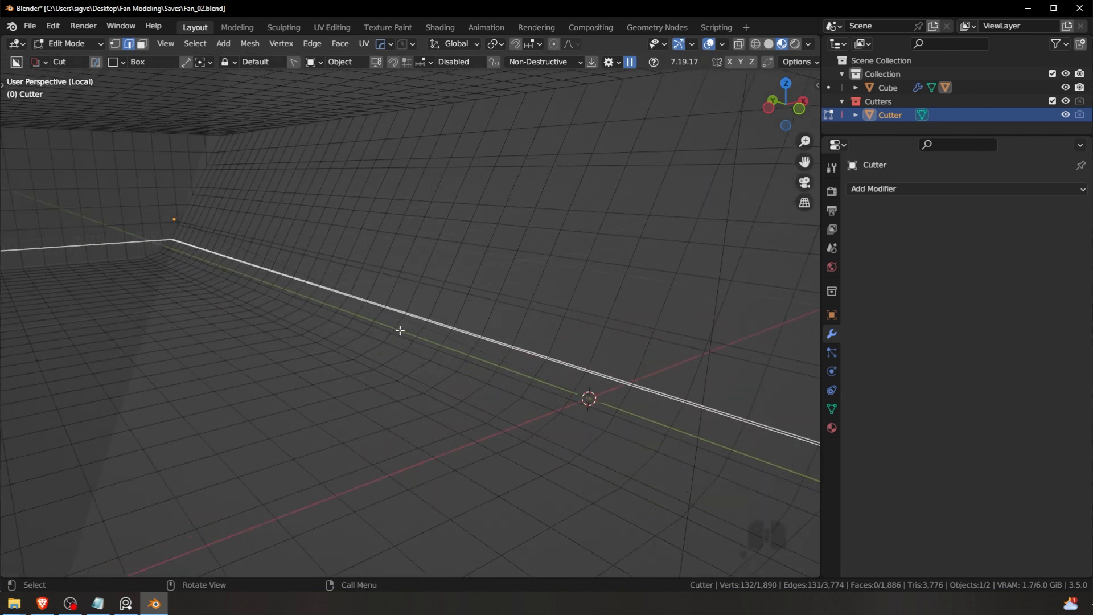
scroll(308, 289, down, 8)
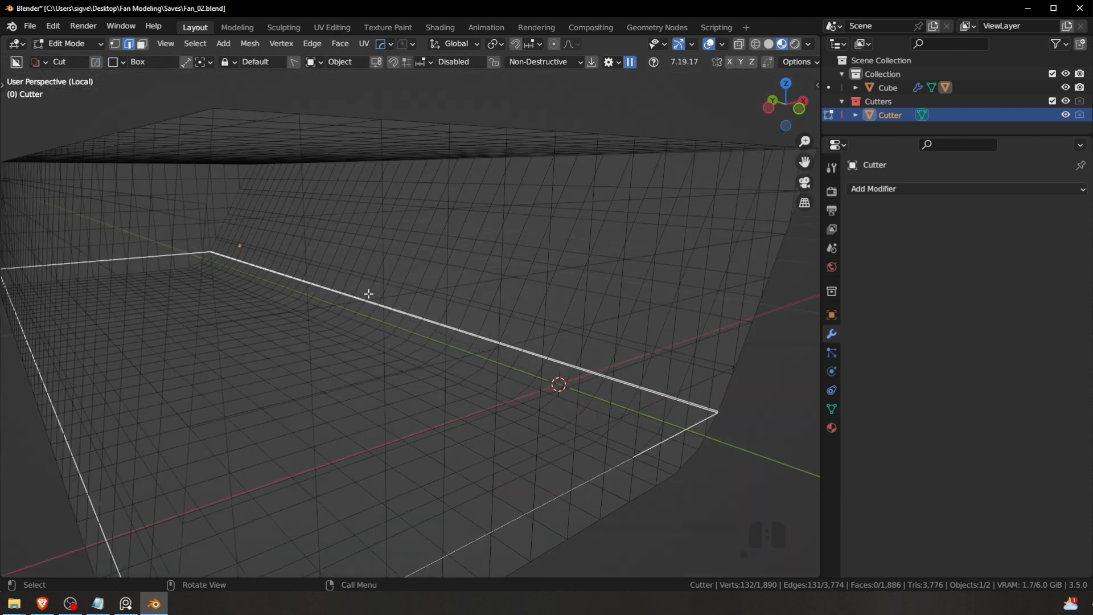
key(Tab)
key(a)
key(a)
middle_drag(387, 279, 410, 246)
scroll(420, 297, up, 3)
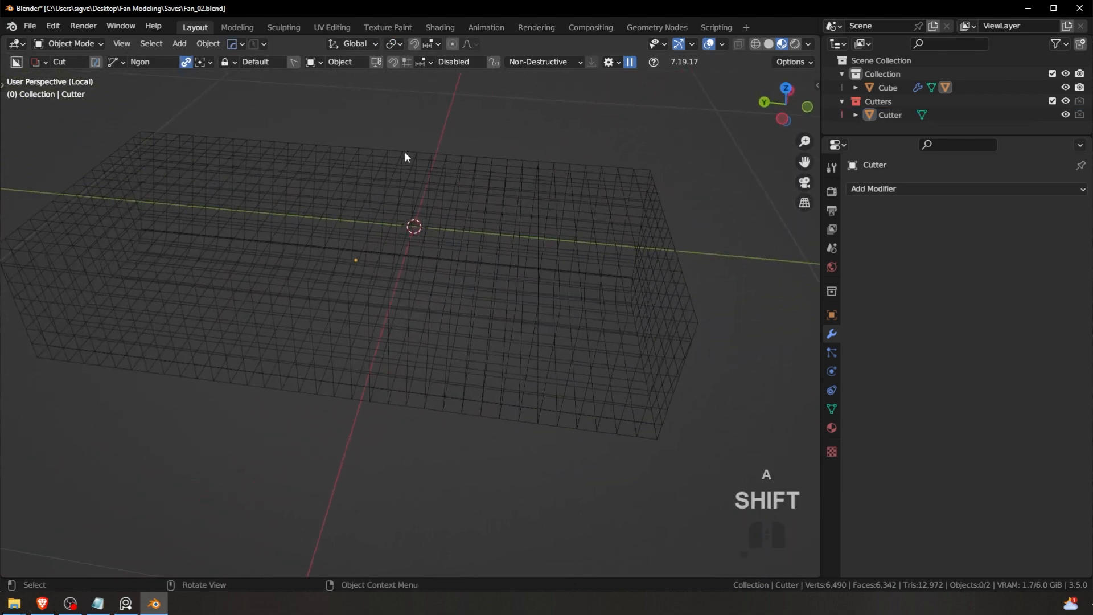
middle_drag(420, 304, 373, 266)
Step: Undo the edge selections and the Dice operation back to the cutter's plain beveled shape in Edit Mode
key(ctrl+z)
key(ctrl+z)
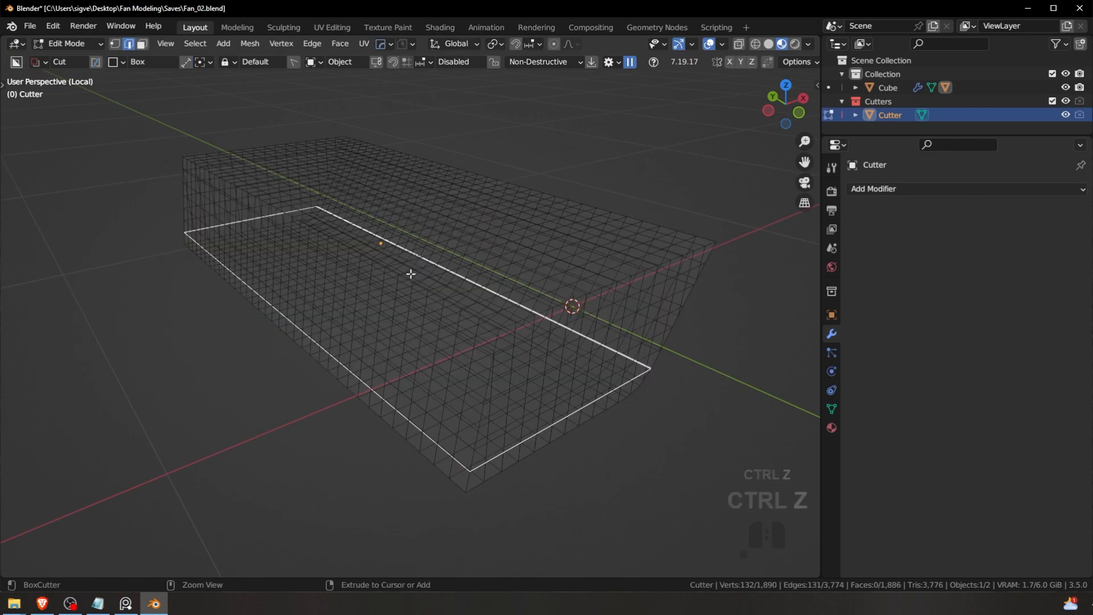
key(ctrl+z)
key(ctrl+z)
key(ctrl+z)
key(ctrl+z)
key(ctrl+z)
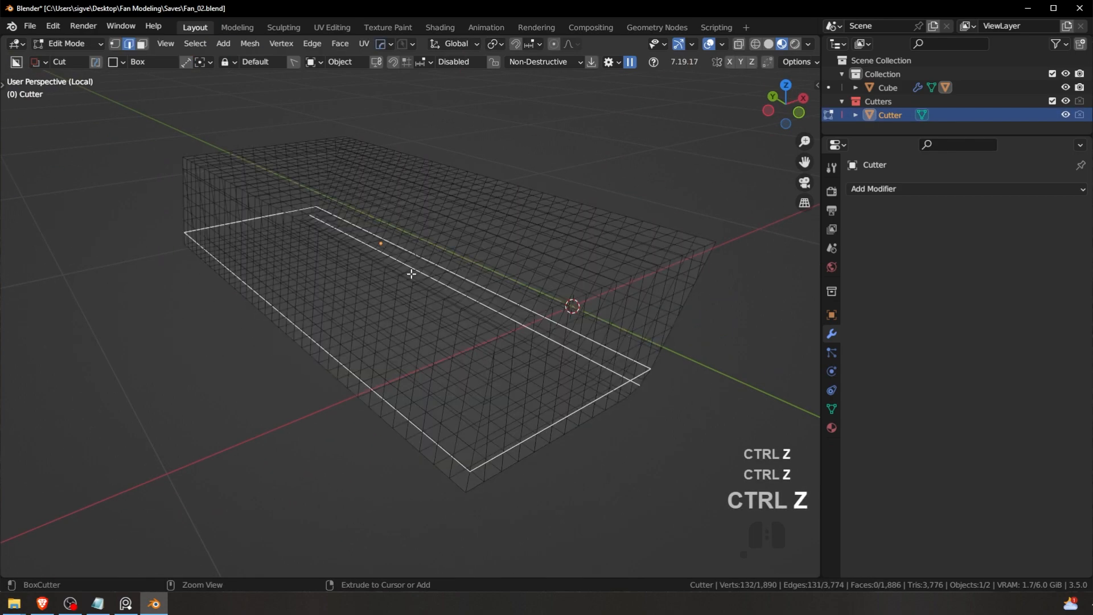
key(ctrl+z)
key(ctrl+z)
key(ctrl+z)
key(ctrl+z)
key(ctrl+z)
key(ctrl+z)
key(ctrl+z)
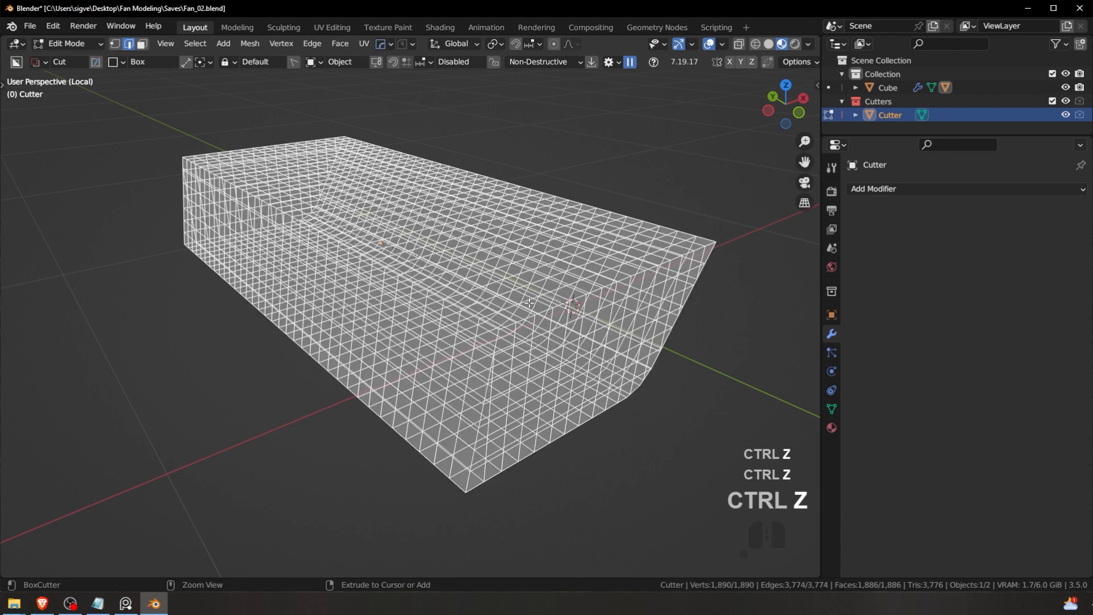
key(ctrl+z)
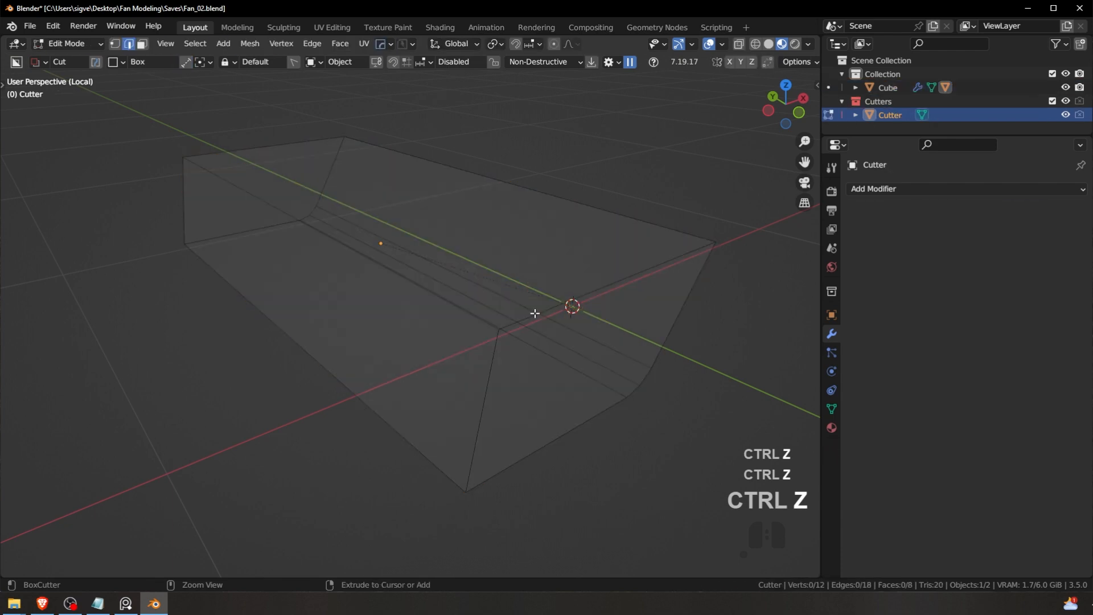
Step: Add 20 evenly spaced loop cuts across the cutter's length, without sliding them
key(a)
key(a)
middle_drag(477, 305, 371, 275)
key(ctrl+r)
scroll(371, 276, up, 20)
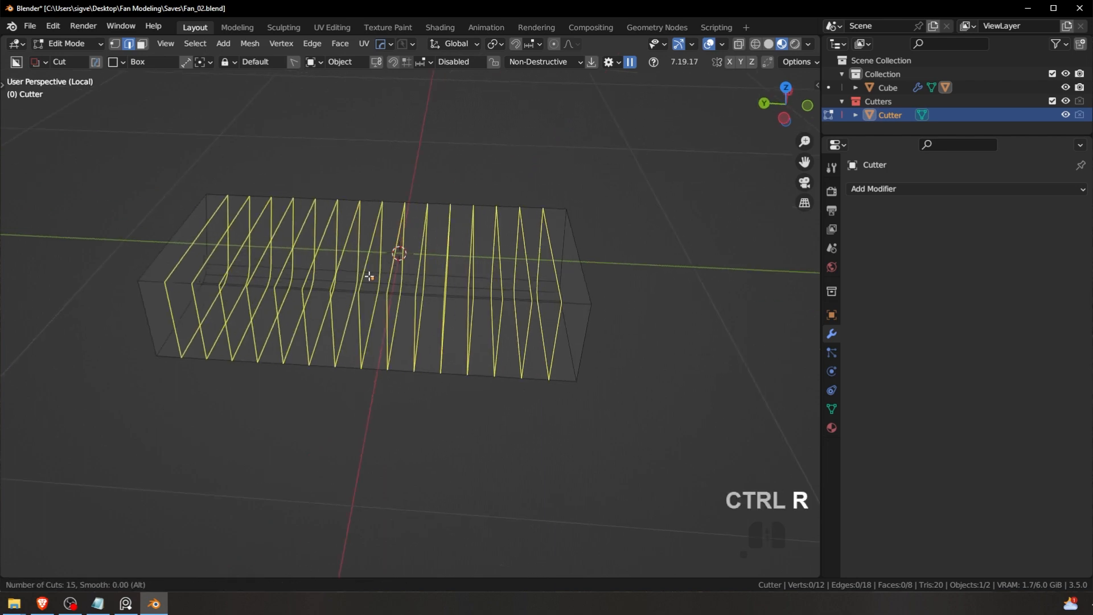
scroll(370, 276, down, 9)
click(370, 275)
right_click(371, 273)
scroll(371, 268, down, 1)
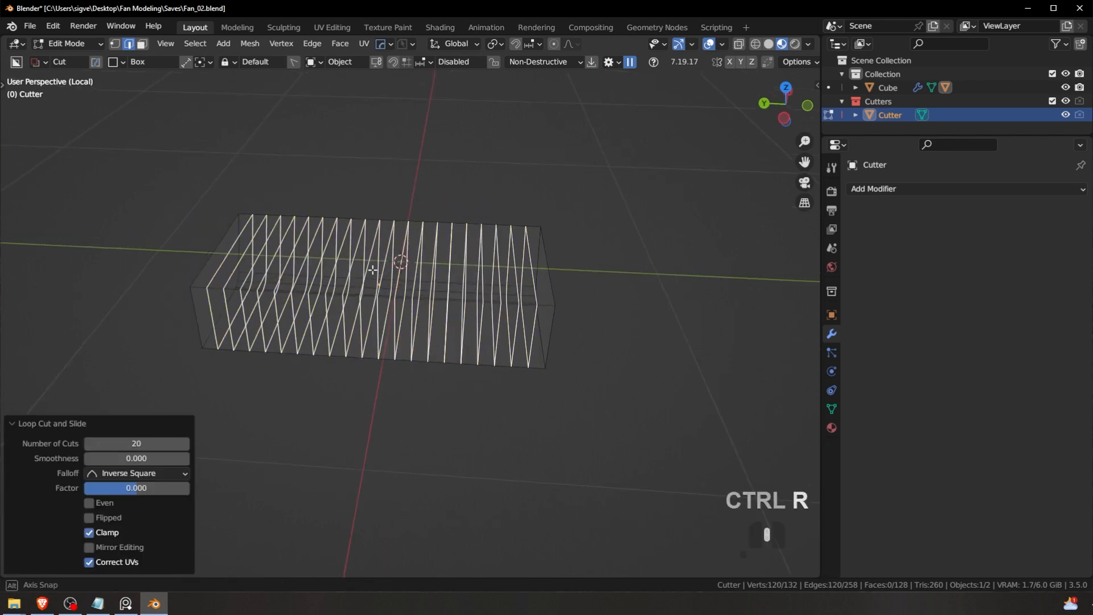
Step: Add evenly spaced lengthwise loop cuts on the cutter's bottom face, keeping them centred
key(ctrl+r)
middle_drag(371, 268, 330, 320)
key(ctrl+r)
scroll(363, 346, up, 12)
scroll(363, 346, down, 5)
click(362, 346)
right_click(362, 347)
middle_drag(387, 291, 239, 254)
Step: Add 9 evenly spaced lengthwise loop cuts on the cutter's slanted face and toggle X-ray display
key(ctrl+r)
scroll(465, 267, up, 8)
click(466, 267)
right_click(465, 267)
key(alt+z)
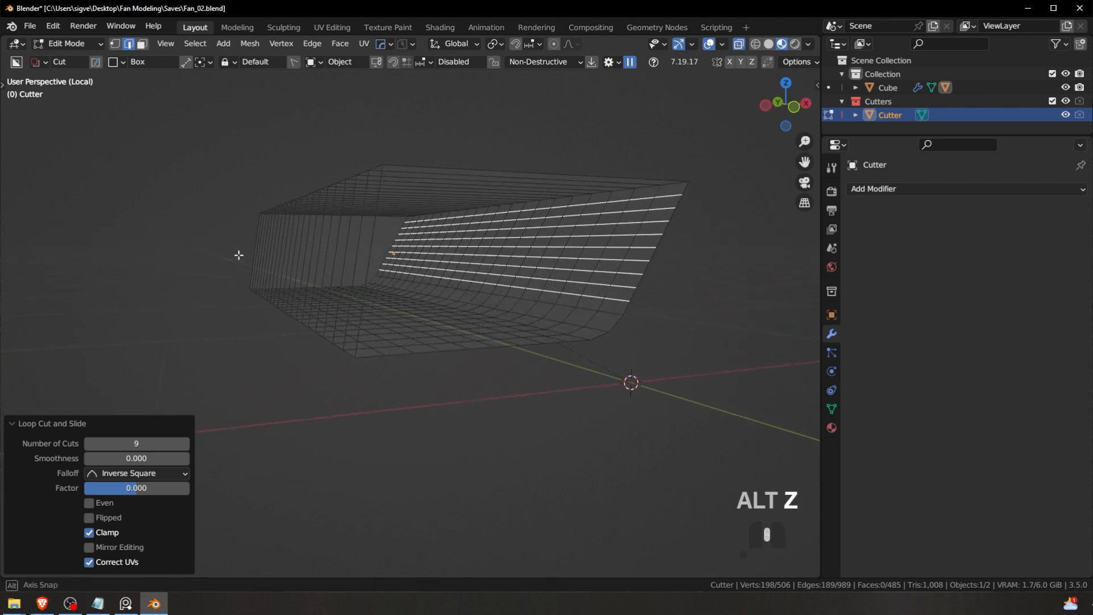
key(ctrl+r)
scroll(357, 234, up, 6)
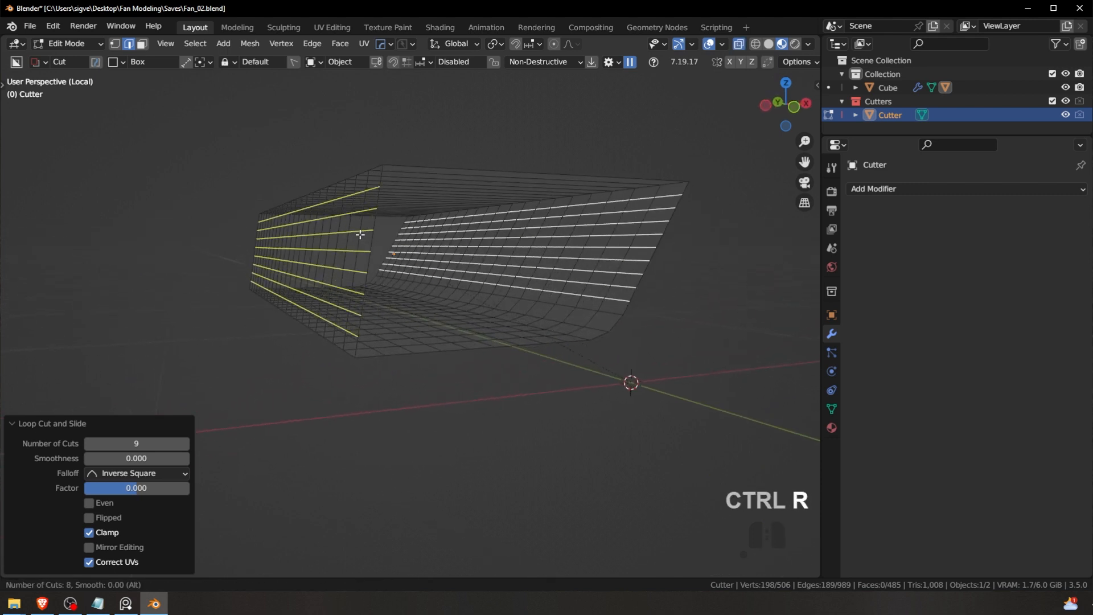
right_click(360, 234)
Step: Return to Object Mode, leave local view and deselect everything to see the cutter against the fan body
key(Tab)
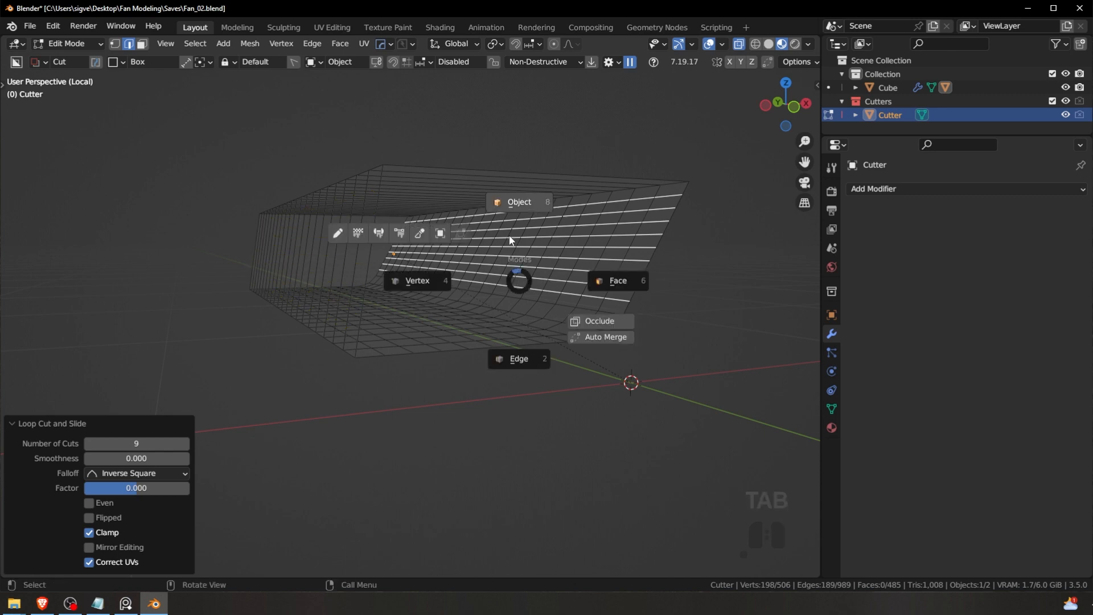
key(slash)
key(a)
key(a)
key(a)
scroll(508, 235, down, 3)
middle_drag(509, 234, 330, 215)
scroll(320, 201, up, 2)
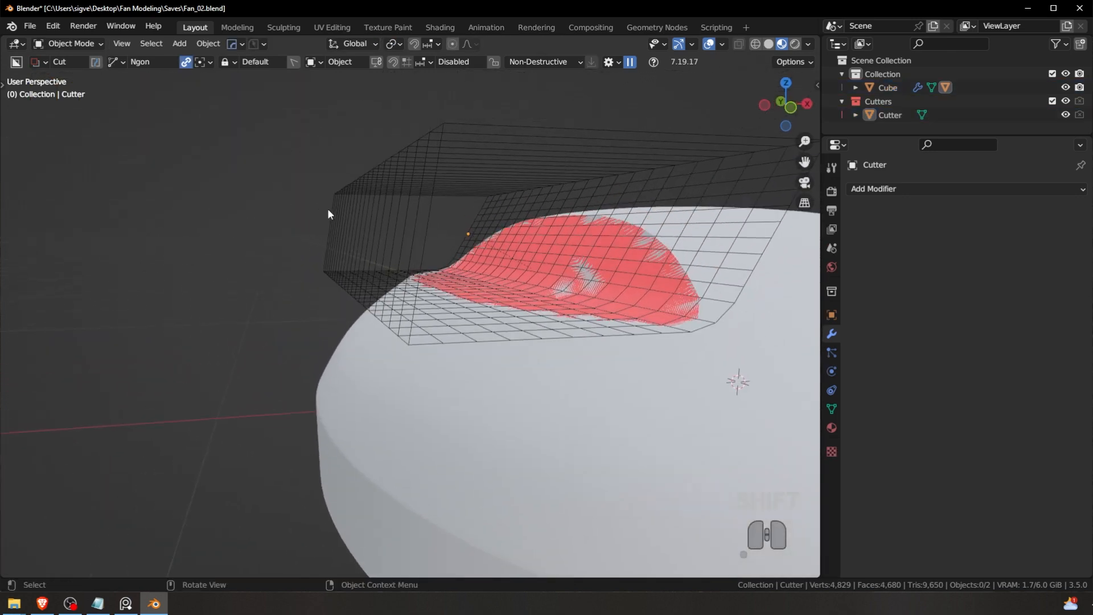
click(389, 233)
key(Tab)
key(ctrl+r)
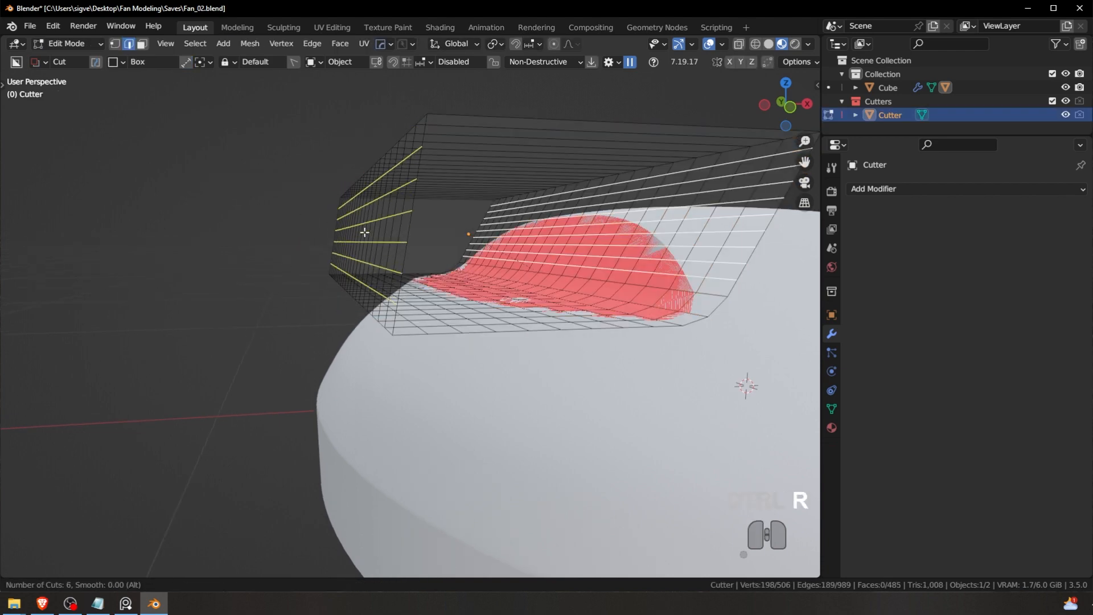
middle_drag(609, 317, 393, 319)
middle_drag(392, 319, 263, 255)
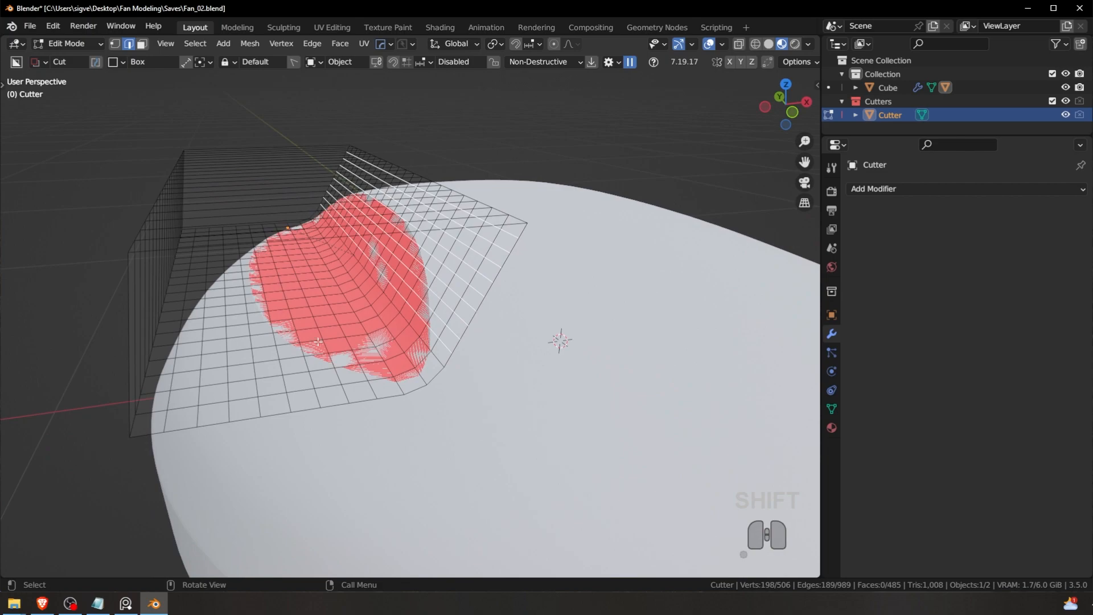
middle_drag(318, 341, 407, 310)
middle_drag(362, 267, 446, 278)
key(Tab)
Step: Deselect everything and hide the Cutters collection so only the cut fan body is shown
scroll(446, 278, down, 3)
key(a)
key(a)
key(1)
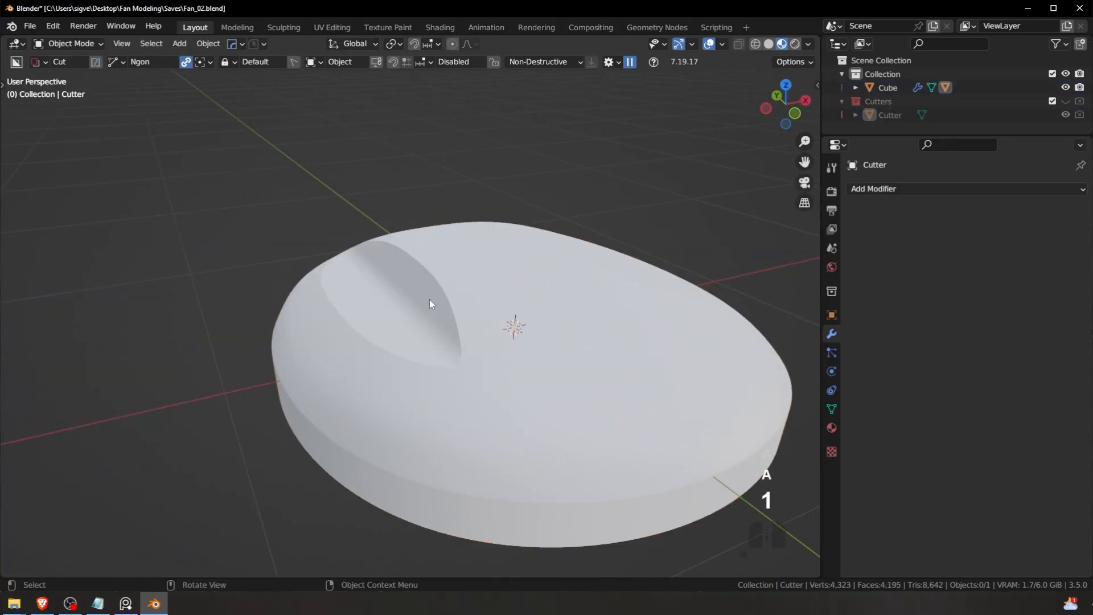
scroll(465, 312, up, 3)
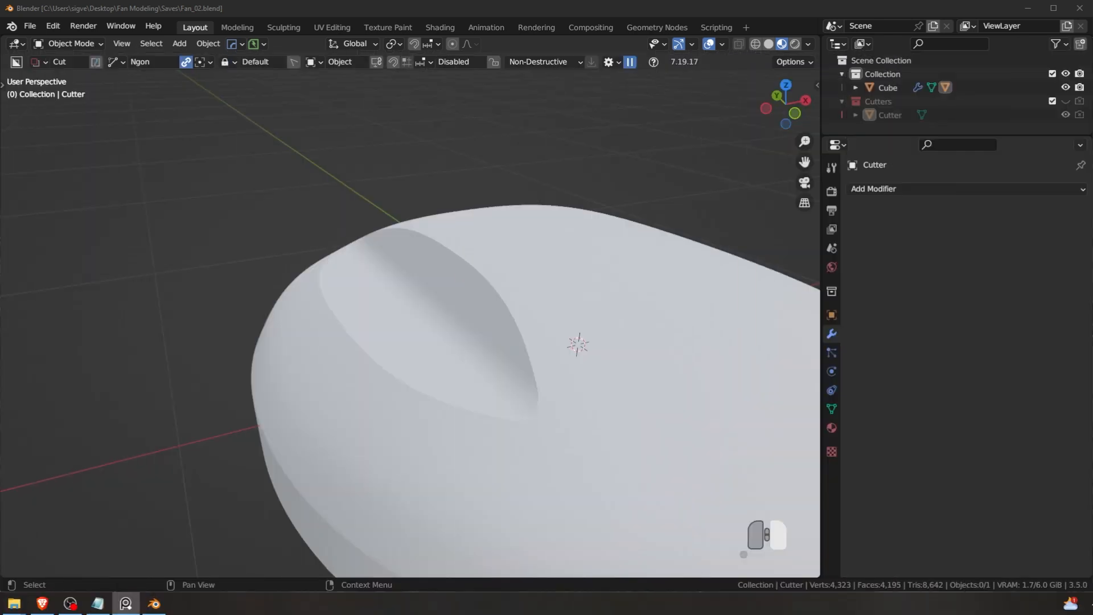
Step: Examine the shading and rim of the boolean recess on the fan body from several angles
click(535, 357)
middle_drag(535, 356, 638, 300)
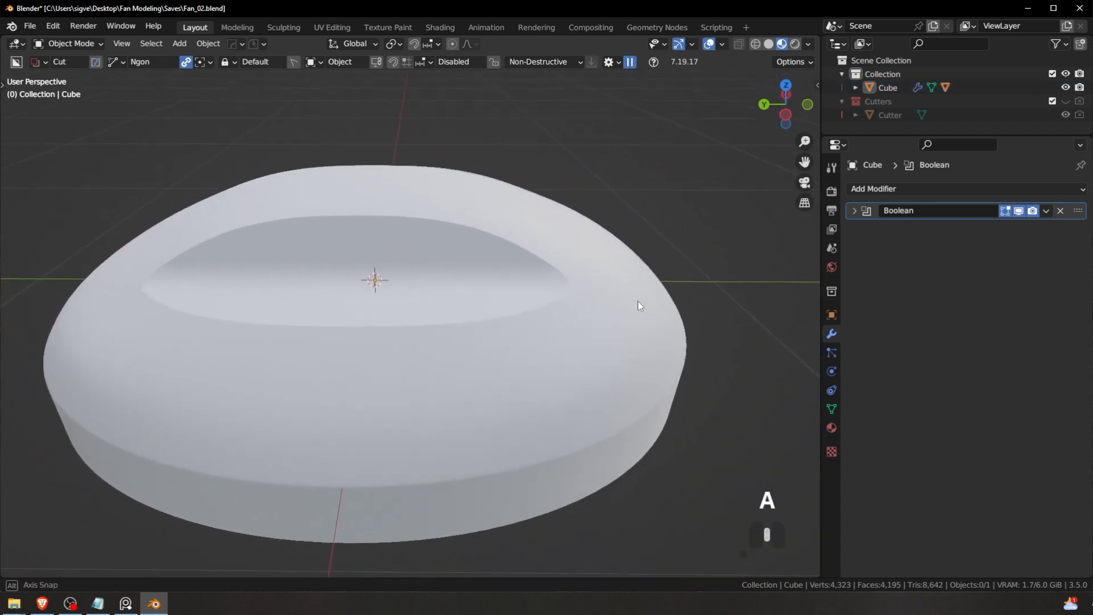
shift+middle_drag(552, 295, 496, 287)
scroll(589, 293, up, 4)
click(586, 286)
key(Tab)
key(Tab)
key(a)
key(a)
click(498, 285)
key(a)
key(a)
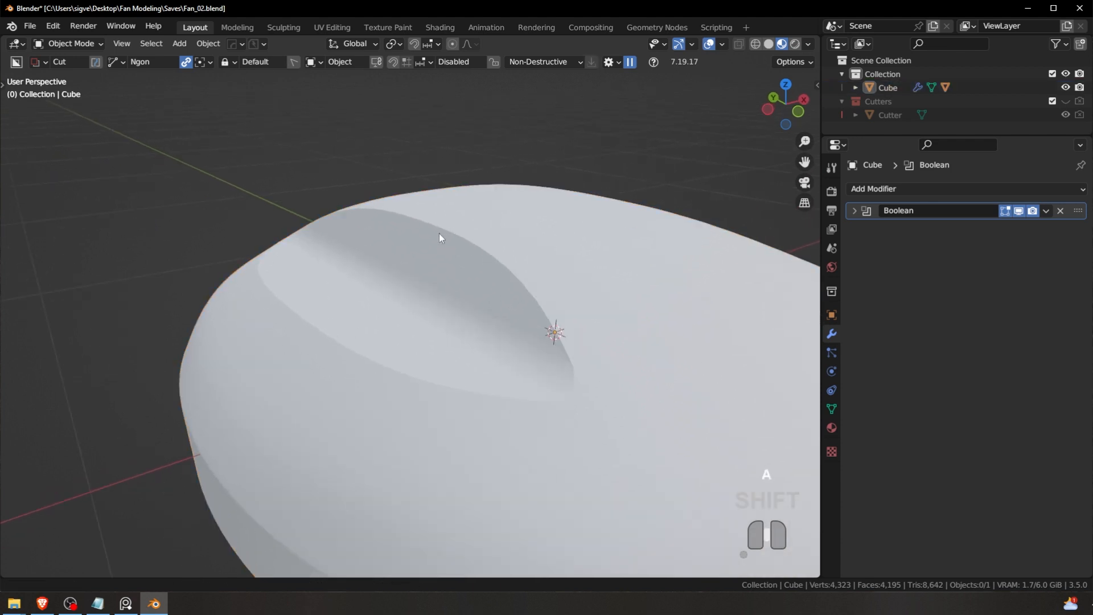
scroll(433, 245, up, 2)
middle_drag(591, 379, 621, 336)
middle_drag(526, 335, 515, 316)
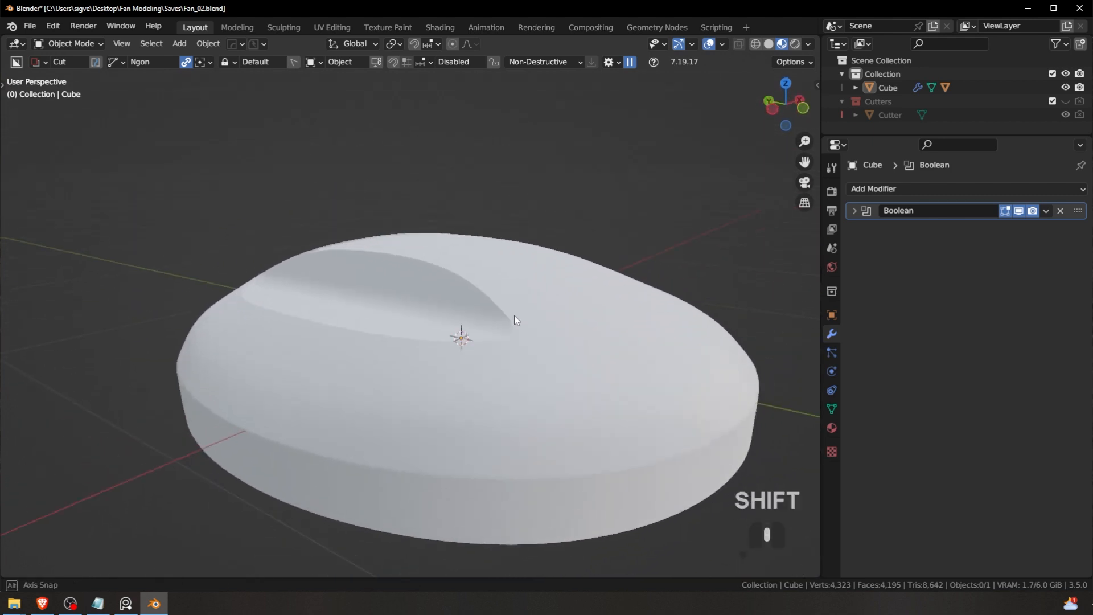
scroll(495, 306, up, 3)
Step: Add a HardOps bevel to the fan body with 3 segments, a width of 0.0034 and a 30° angle limit
click(495, 296)
key(q)
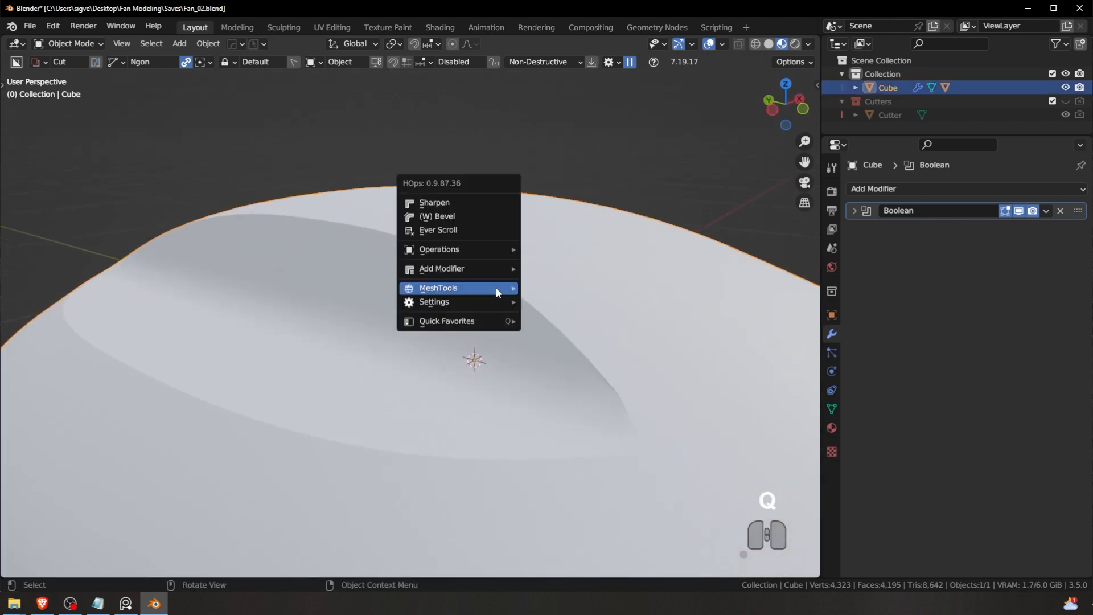
click(471, 217)
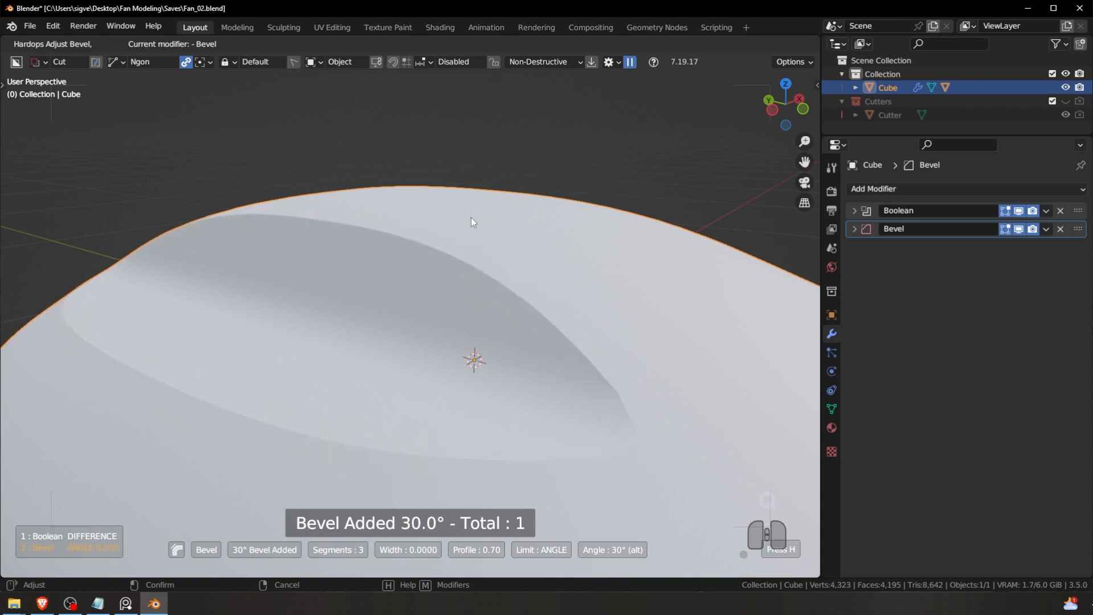
key(shift)
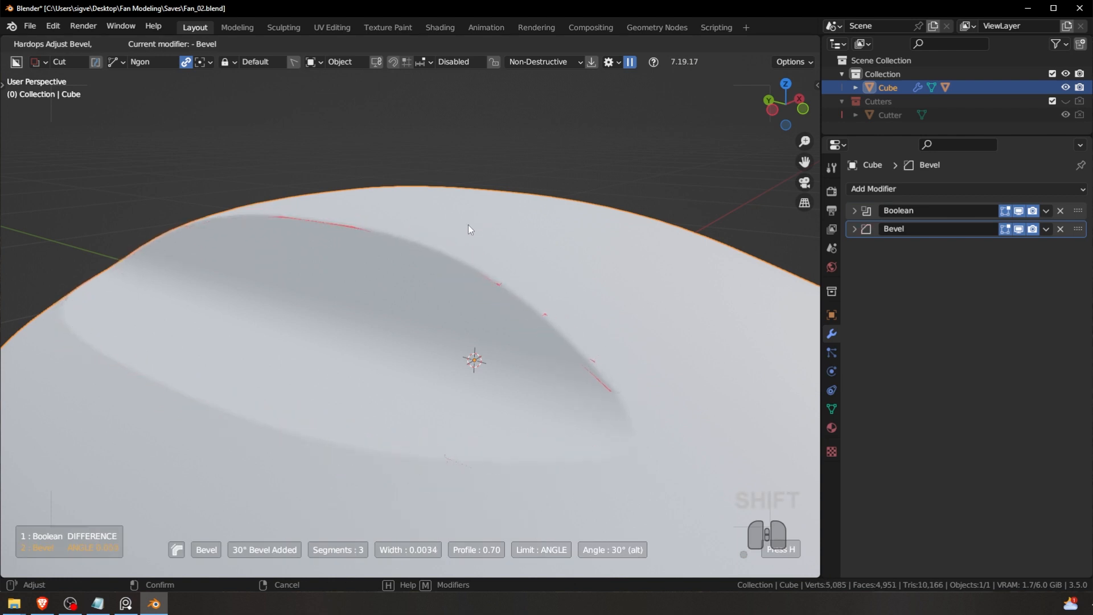
click(468, 228)
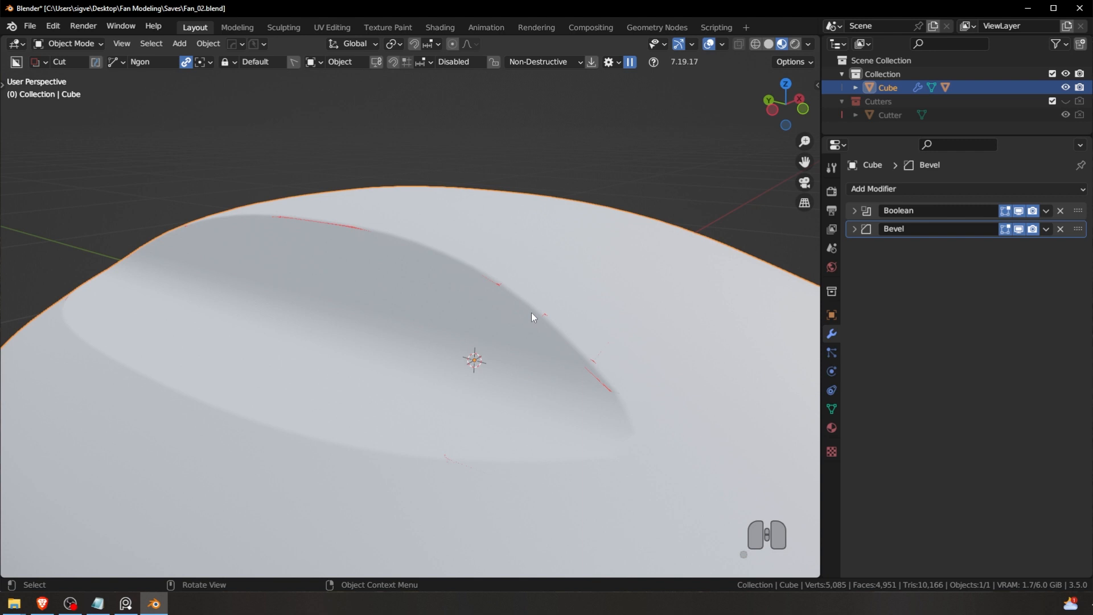
Step: Turn on the wireframe display for the fan body to reveal the topology around the beveled recess rim
shift+middle_drag(439, 252, 544, 298)
scroll(512, 282, up, 3)
scroll(516, 319, down, 2)
middle_drag(543, 297, 570, 305)
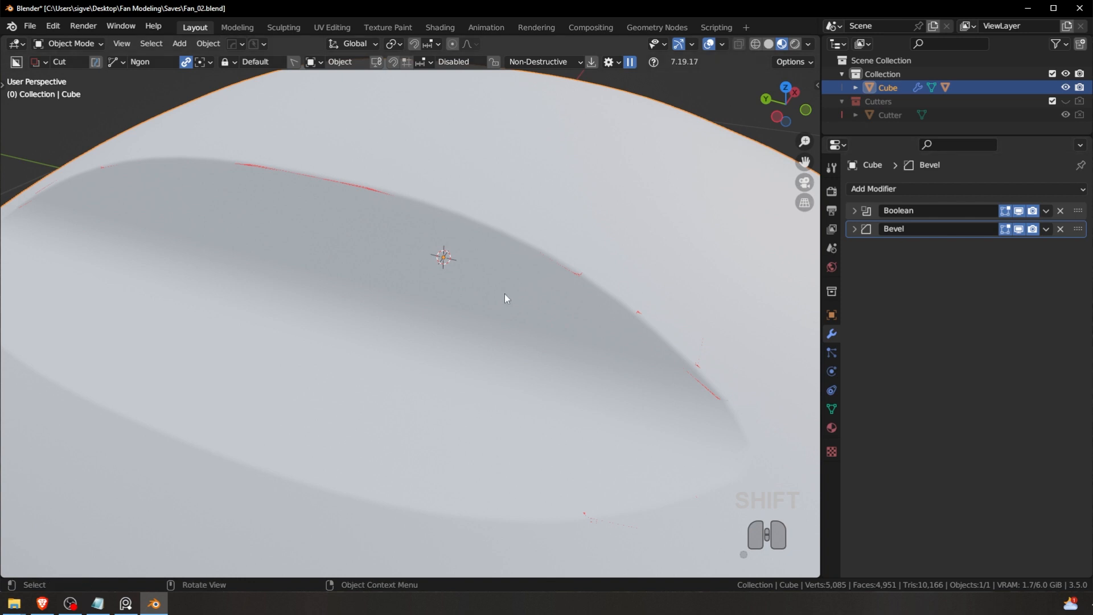
click(1067, 102)
key(q)
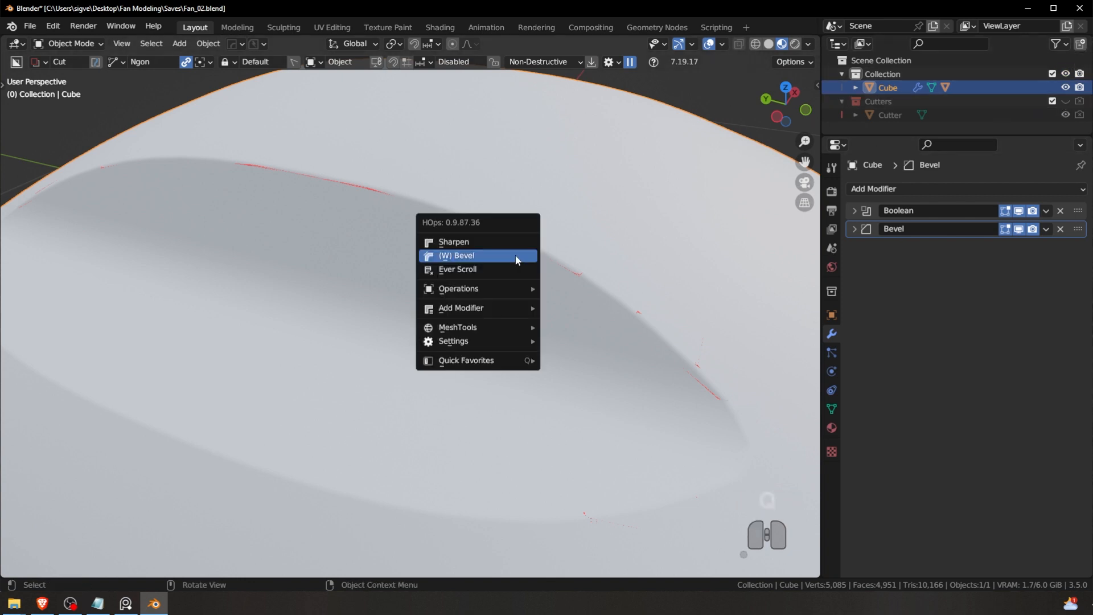
click(514, 254)
middle_drag(523, 257, 628, 369)
key(1)
click(496, 223)
key(v)
click(443, 221)
Step: Toggle the Bevel modifier's viewport display off and on to compare the edge flow along the recess rim
middle_drag(477, 341, 478, 288)
scroll(477, 288, up, 3)
click(854, 228)
click(854, 228)
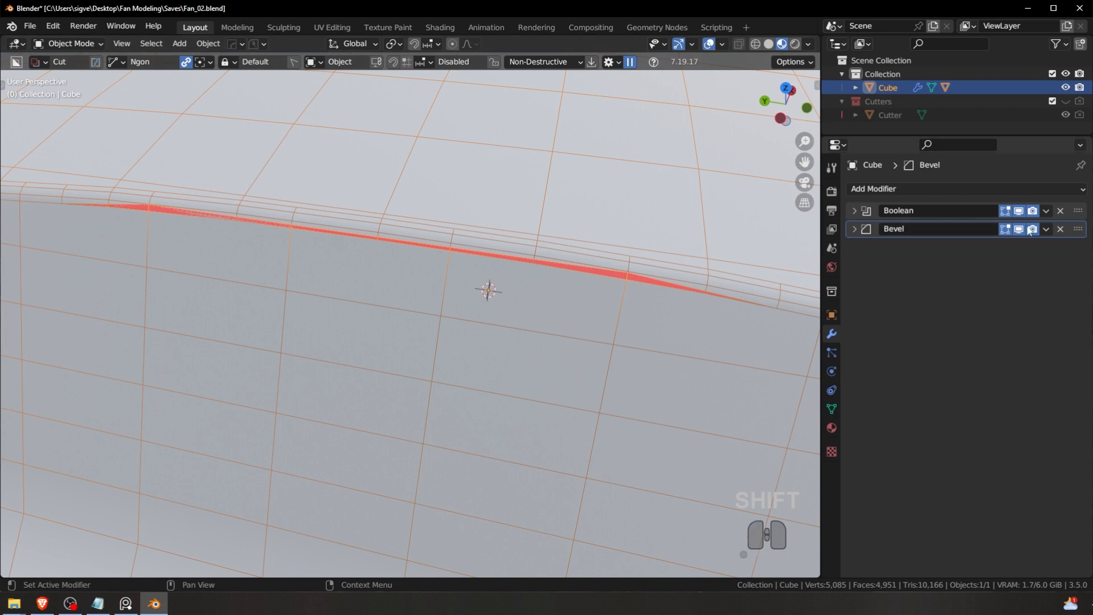
click(1018, 229)
scroll(450, 327, down, 5)
middle_drag(449, 326, 432, 285)
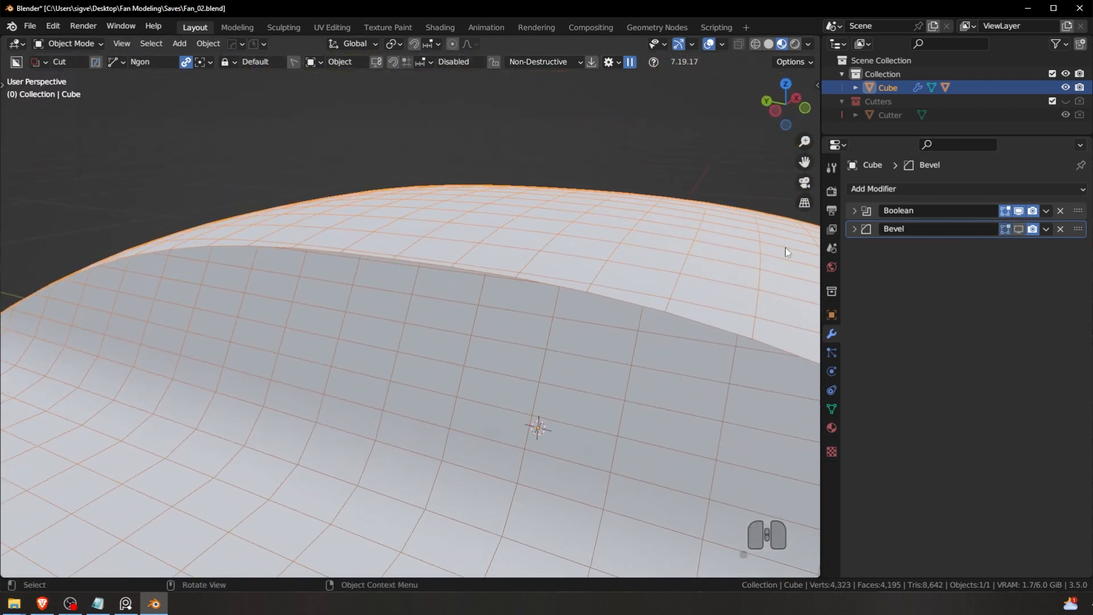
click(1018, 229)
scroll(476, 370, up, 3)
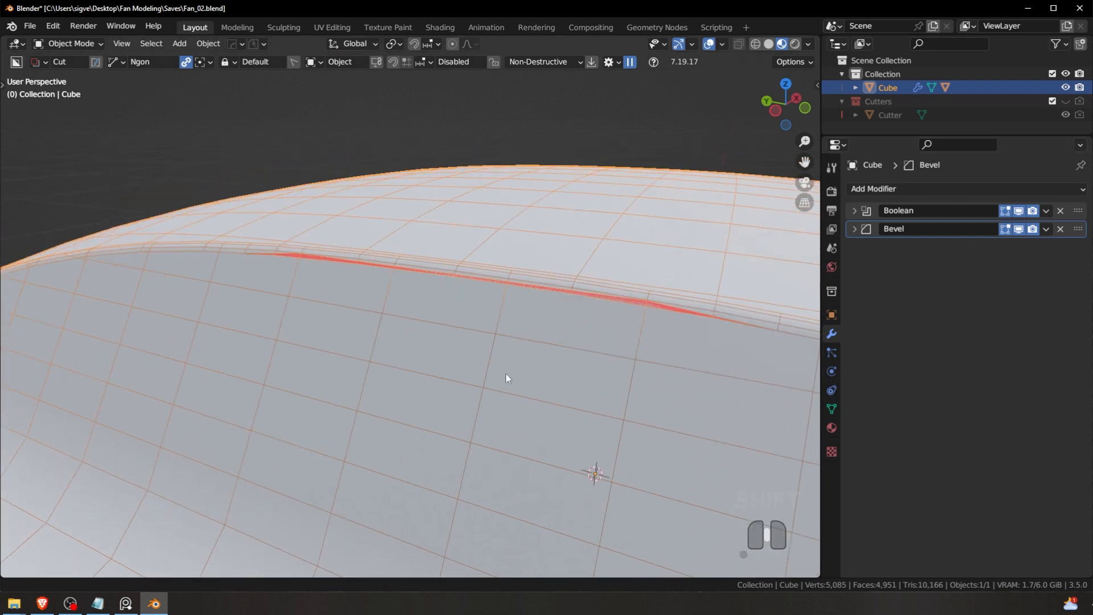
middle_drag(505, 374, 362, 293)
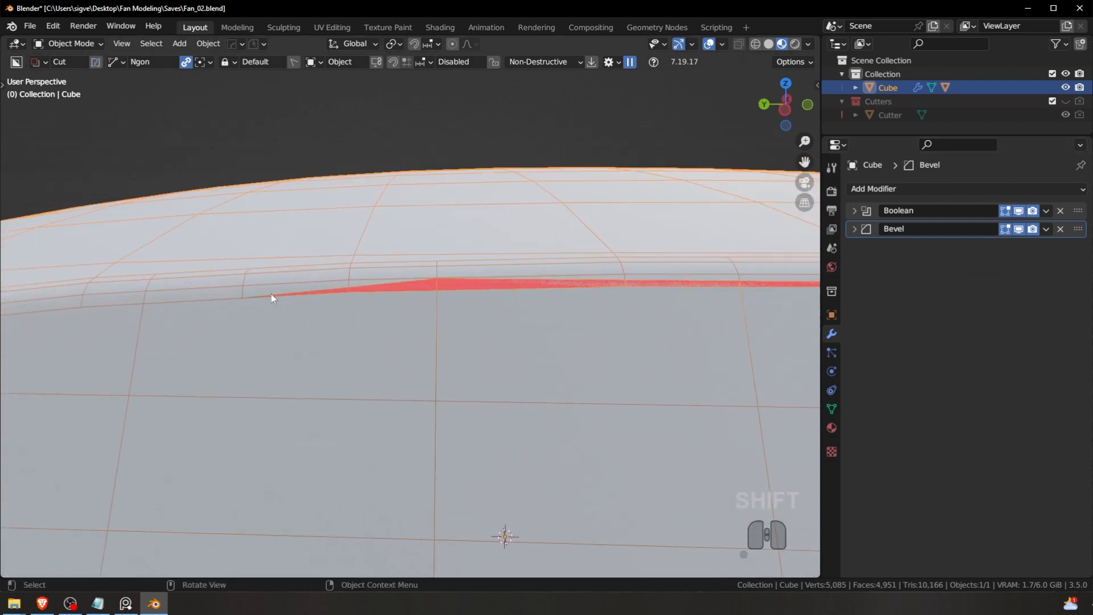
Step: Reduce the Bevel modifier's amount on the fan body to 0.000433 m
click(856, 232)
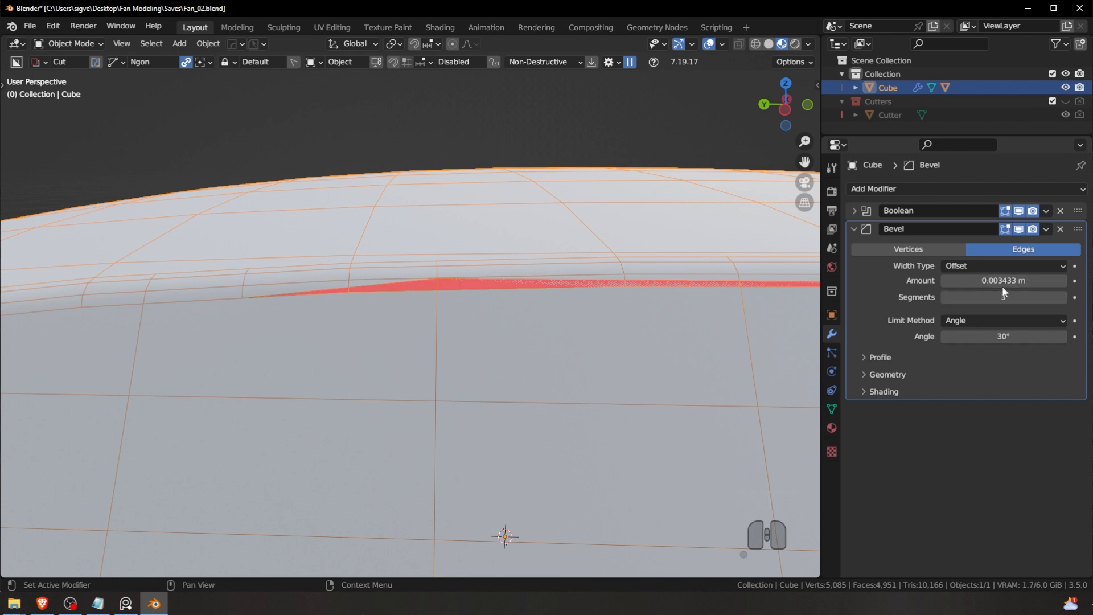
drag(1002, 284, 968, 280)
shift+middle_drag(416, 284, 483, 297)
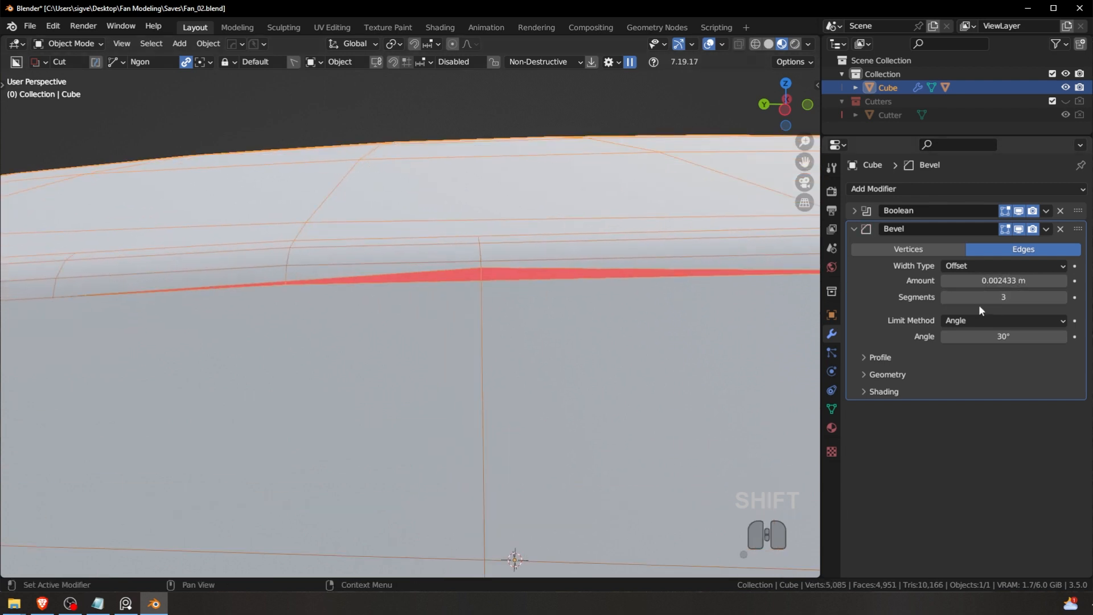
shift+drag(960, 280, 946, 280)
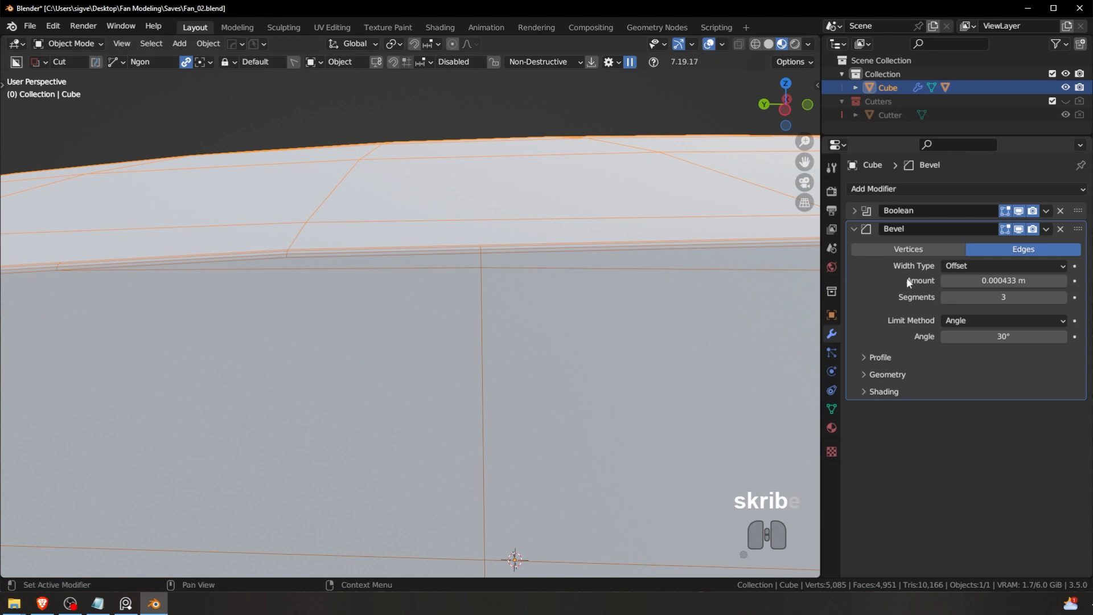
Step: Raise the fan body's Bevel amount to 0.002433 m and save the file
drag(1003, 280, 1017, 280)
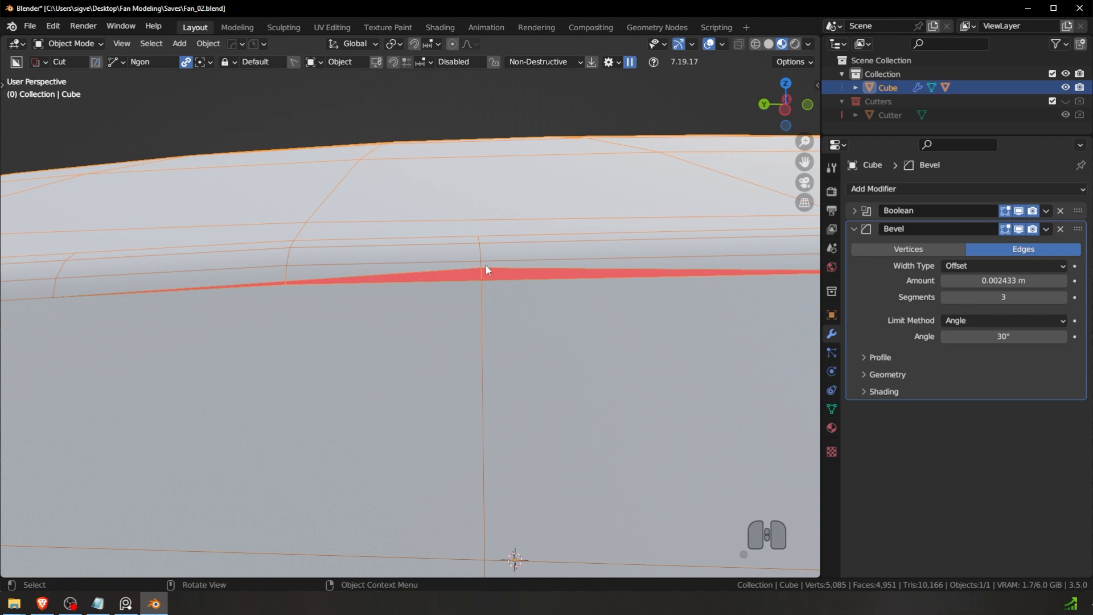
middle_drag(589, 254, 589, 307)
key(ctrl+s)
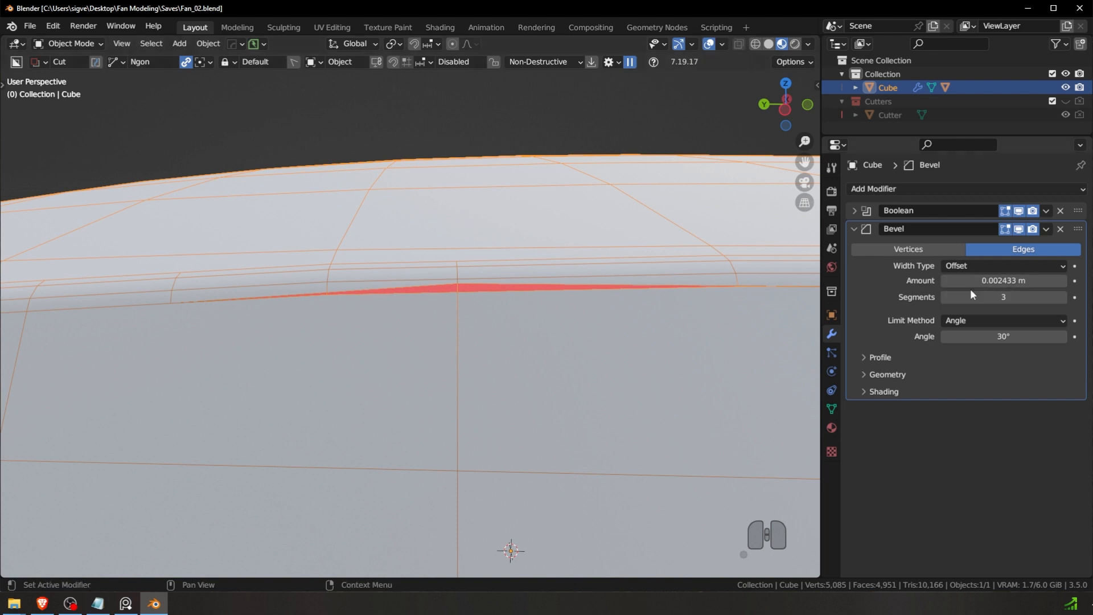
Step: Examine the beveled rim along the full length of the recess for overlapping or flipped faces
middle_drag(604, 273, 769, 236)
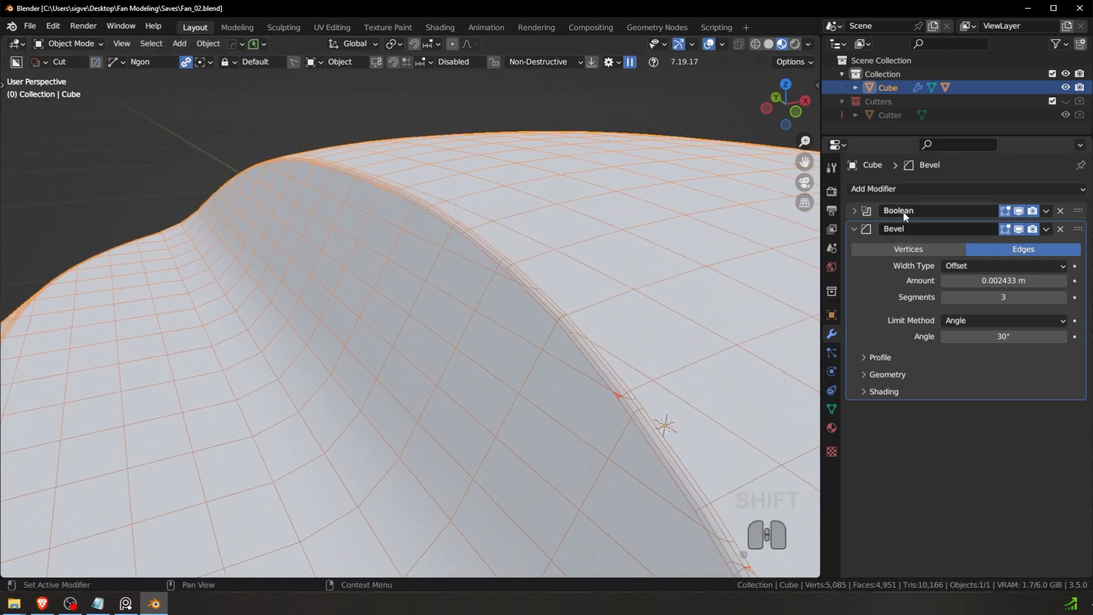
shift+scroll(538, 279, down, 2)
scroll(511, 245, down, 1)
shift+scroll(541, 255, down, 3)
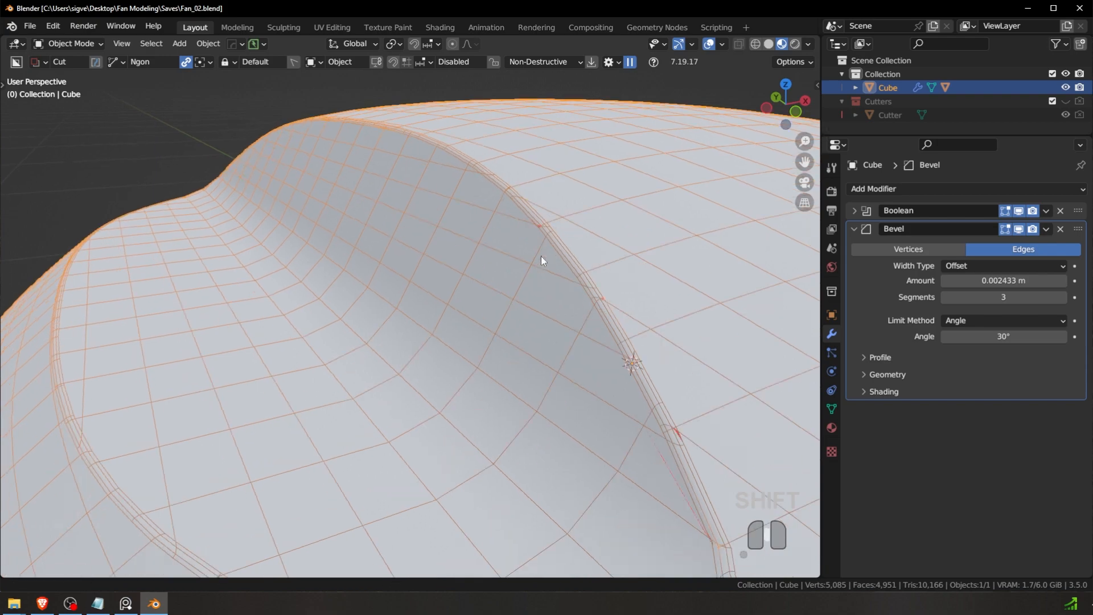
scroll(538, 261, down, 3)
middle_drag(537, 269, 411, 302)
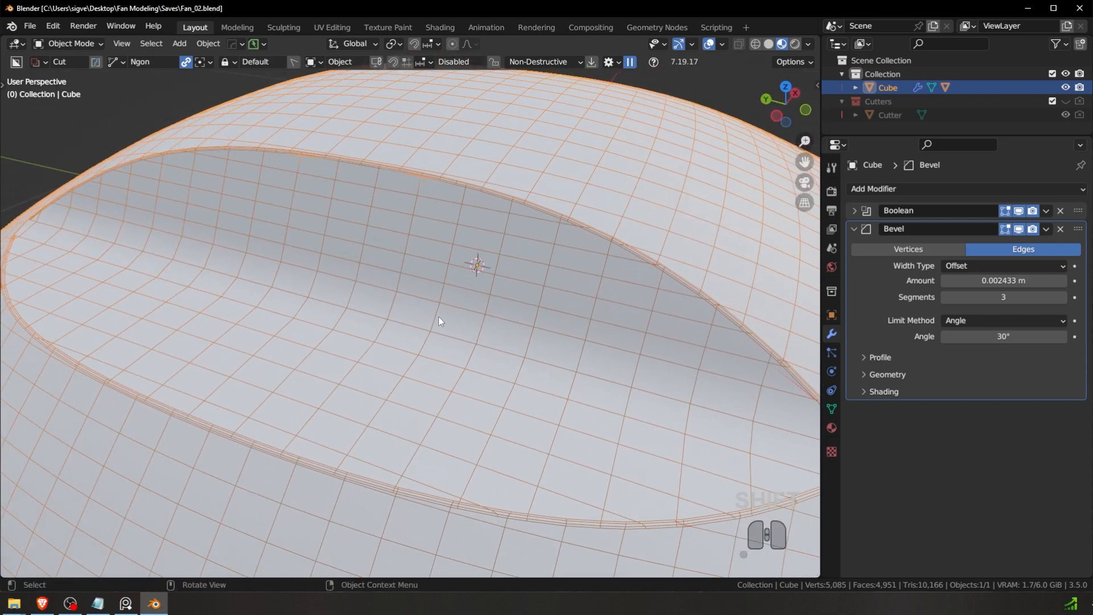
scroll(477, 407, down, 2)
shift+middle_drag(484, 405, 449, 357)
scroll(438, 360, up, 1)
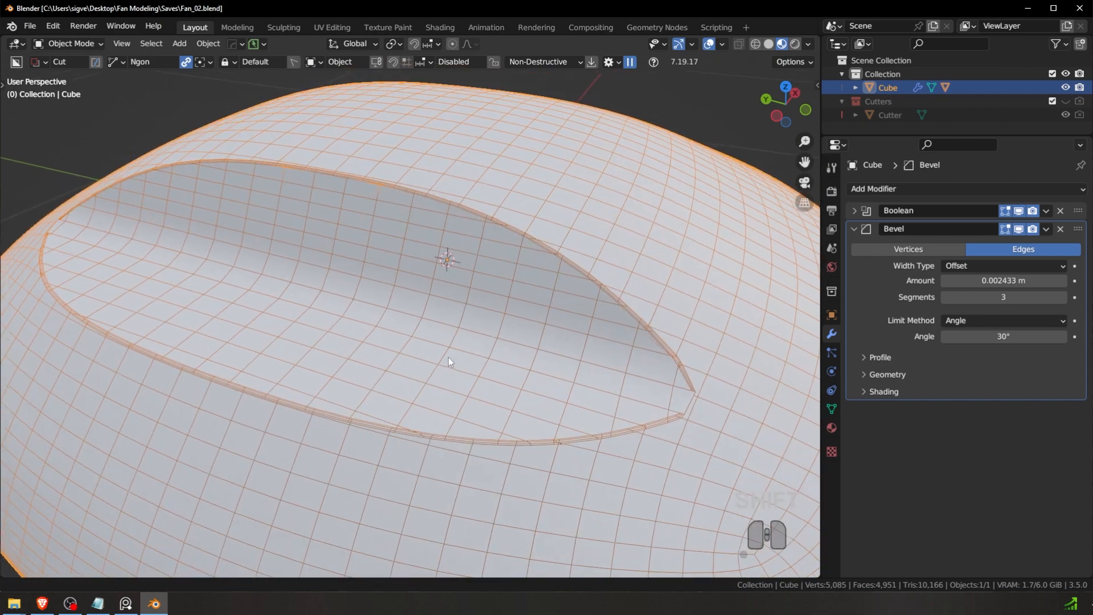
Step: Examine the recess's pointed corner up close to see where the rim bevel runs continuously and where it breaks
shift+middle_drag(559, 358, 590, 380)
shift+middle_drag(471, 290, 442, 290)
shift+middle_drag(666, 367, 518, 215)
scroll(430, 292, up, 7)
scroll(497, 300, down, 2)
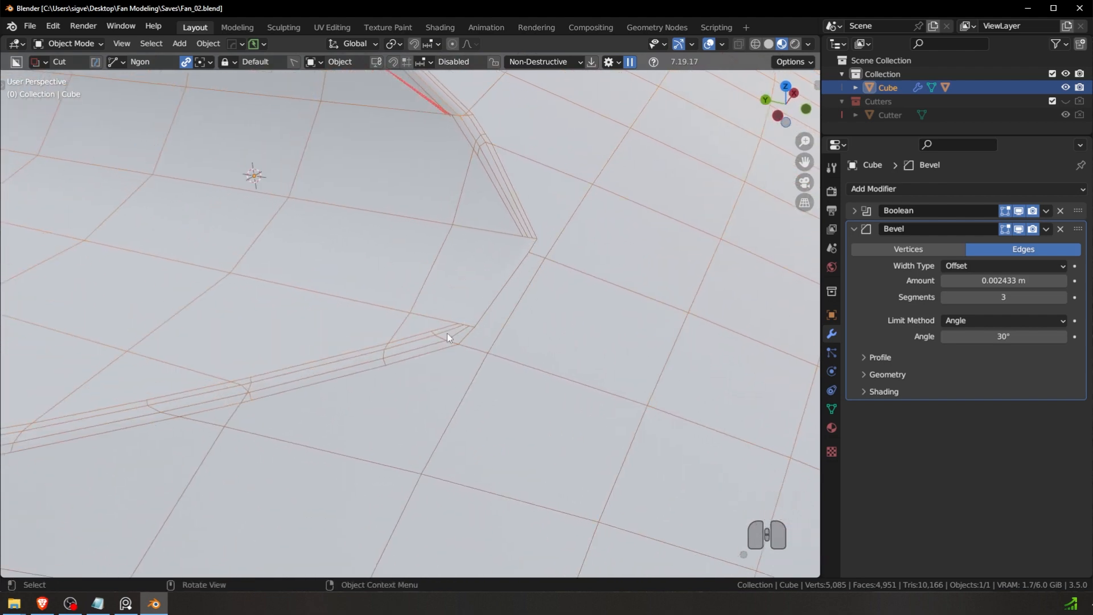
scroll(501, 193, down, 3)
shift+middle_drag(365, 179, 486, 237)
shift+middle_drag(410, 193, 466, 204)
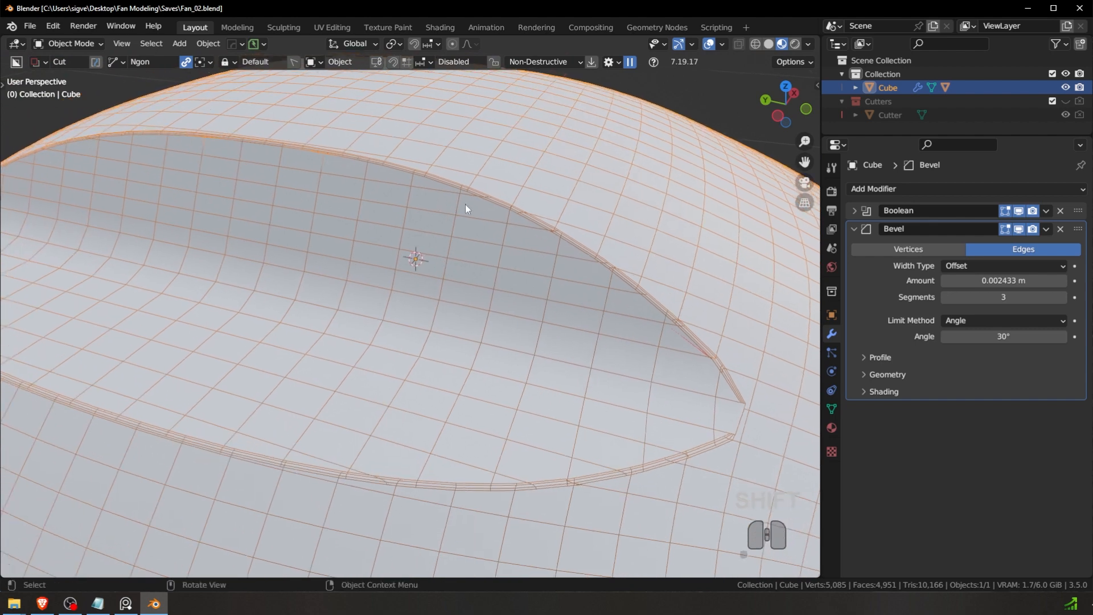
scroll(466, 204, down, 1)
shift+middle_drag(535, 245, 533, 244)
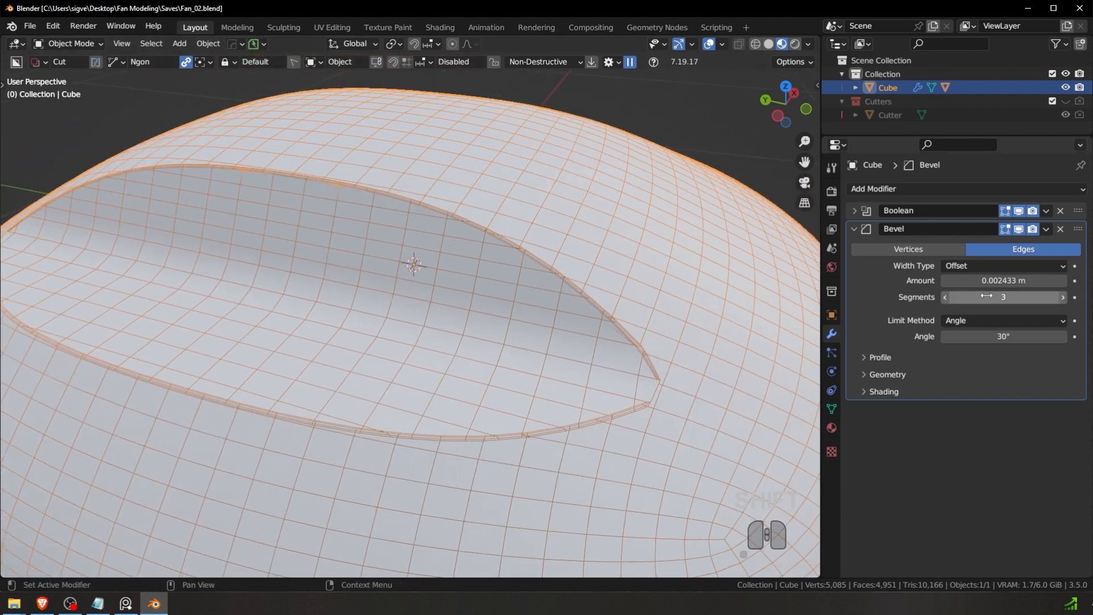
Step: Increase the fan body's Bevel amount to 0.003433 m, keeping 3 segments
mouse_move(986, 281)
mouse_down()
mouse_move(1011, 281)
mouse_move(994, 280)
mouse_up()
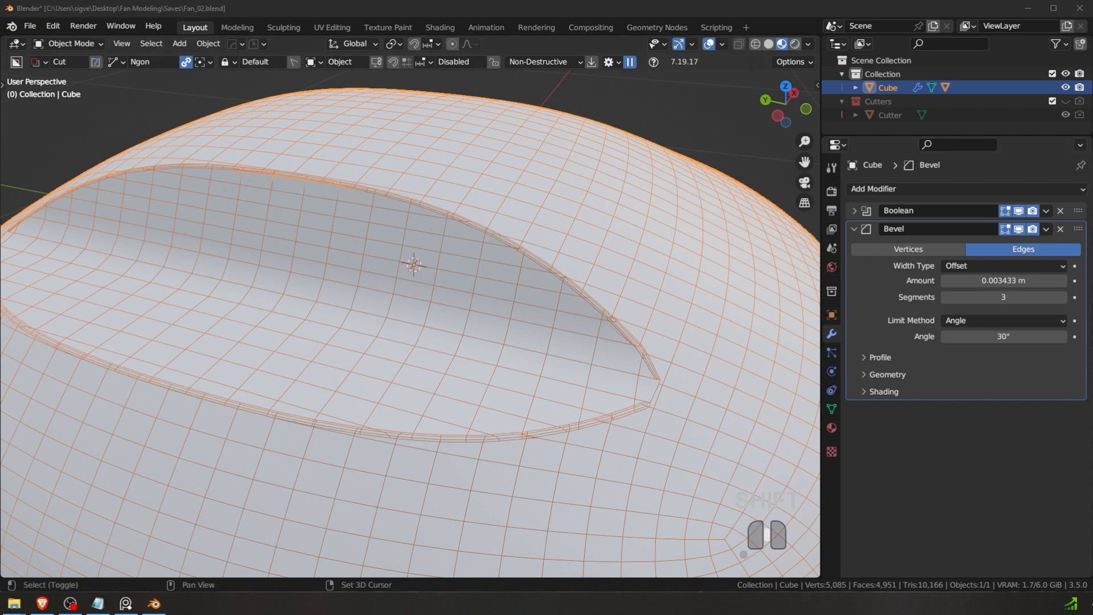
middle_drag(460, 289, 485, 236)
scroll(501, 256, up, 2)
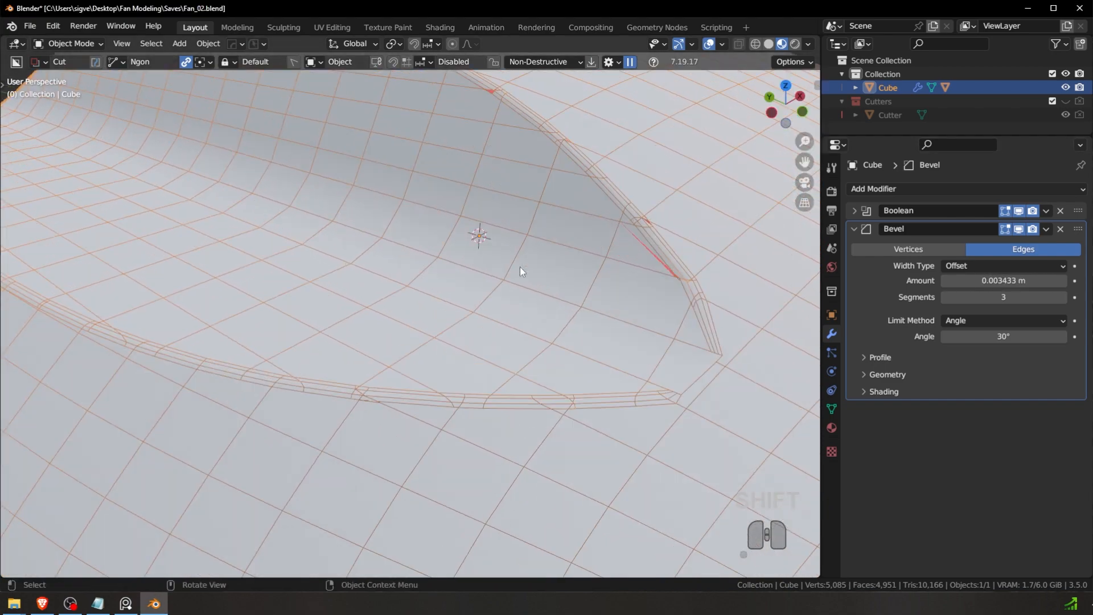
shift+middle_drag(643, 289, 621, 306)
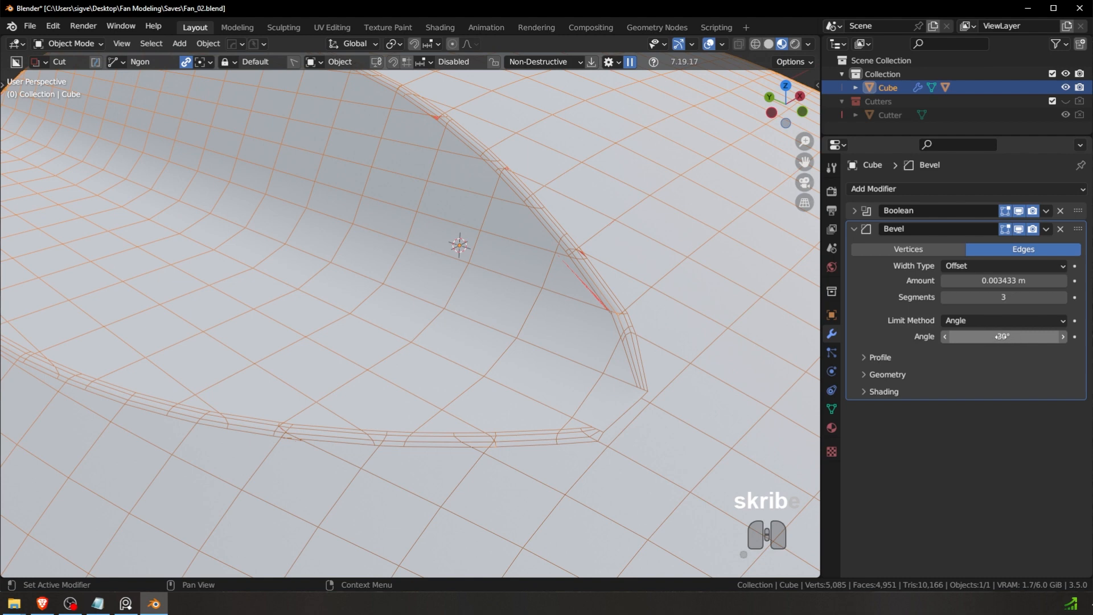
Step: Lower the Bevel modifier's angle limit to 24° so the bevel includes the shallower edges at the recess corner
shift+drag(1014, 337, 987, 337)
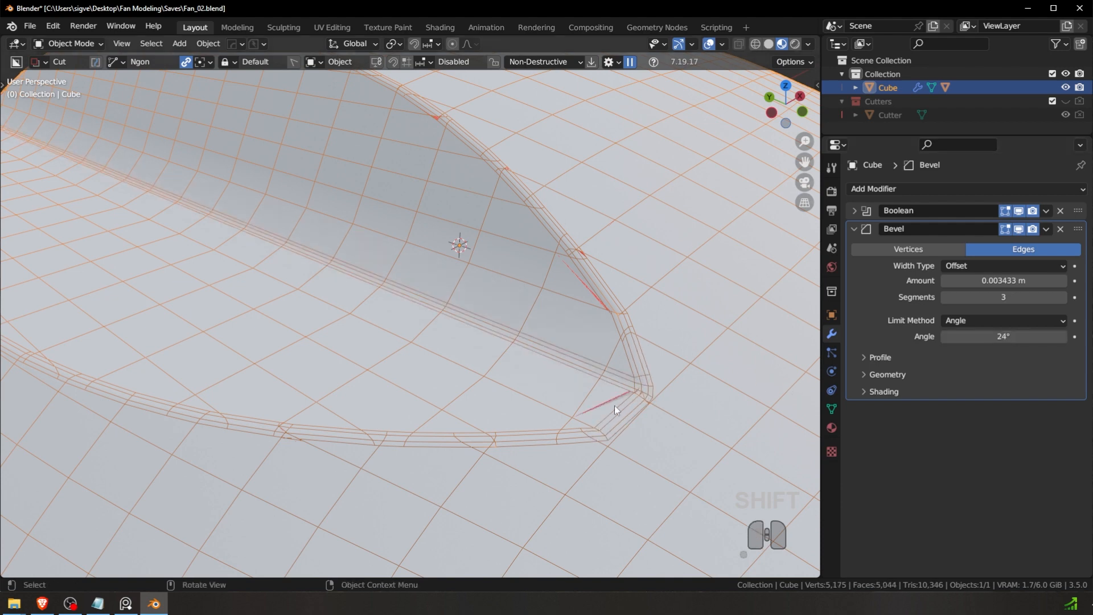
scroll(445, 348, down, 5)
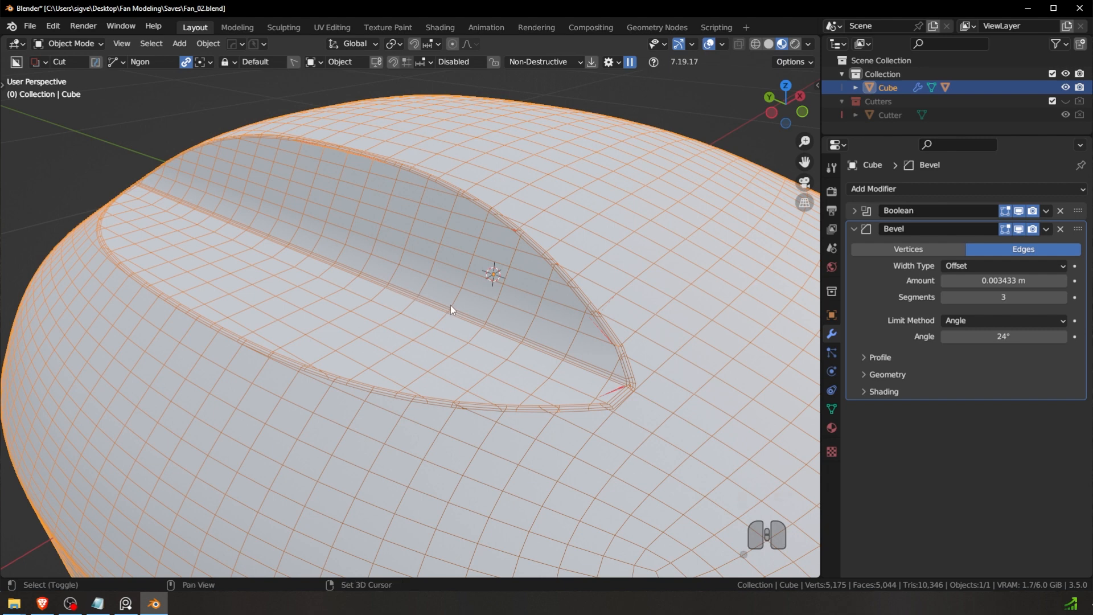
shift+middle_drag(450, 305, 344, 289)
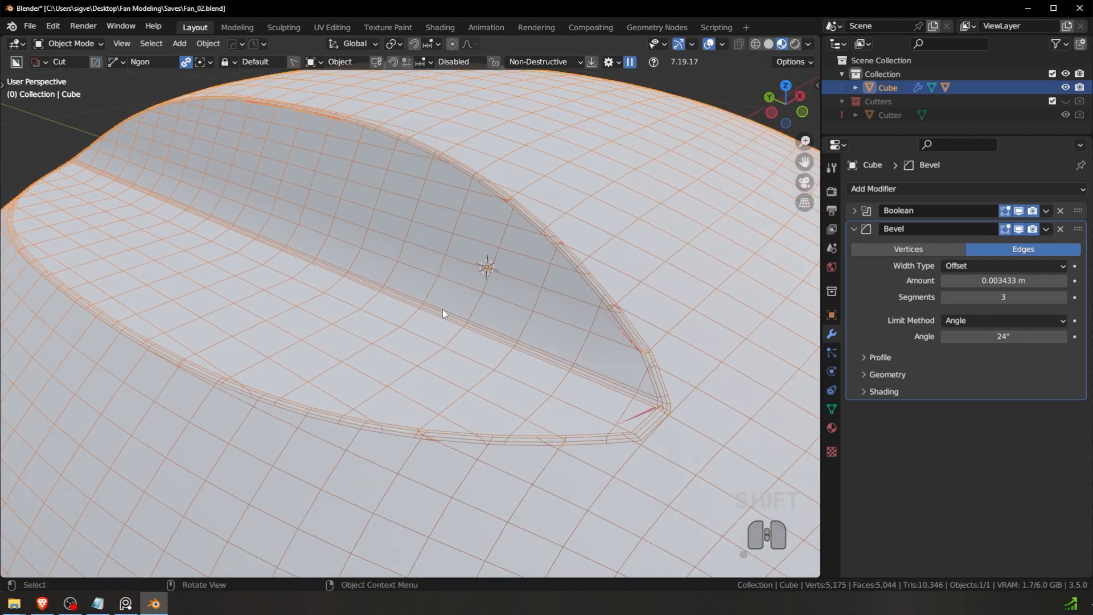
Step: Consult the reference photo of the fan base, and compare it with the recess's crease and pointed corner
key(alt+Tab)
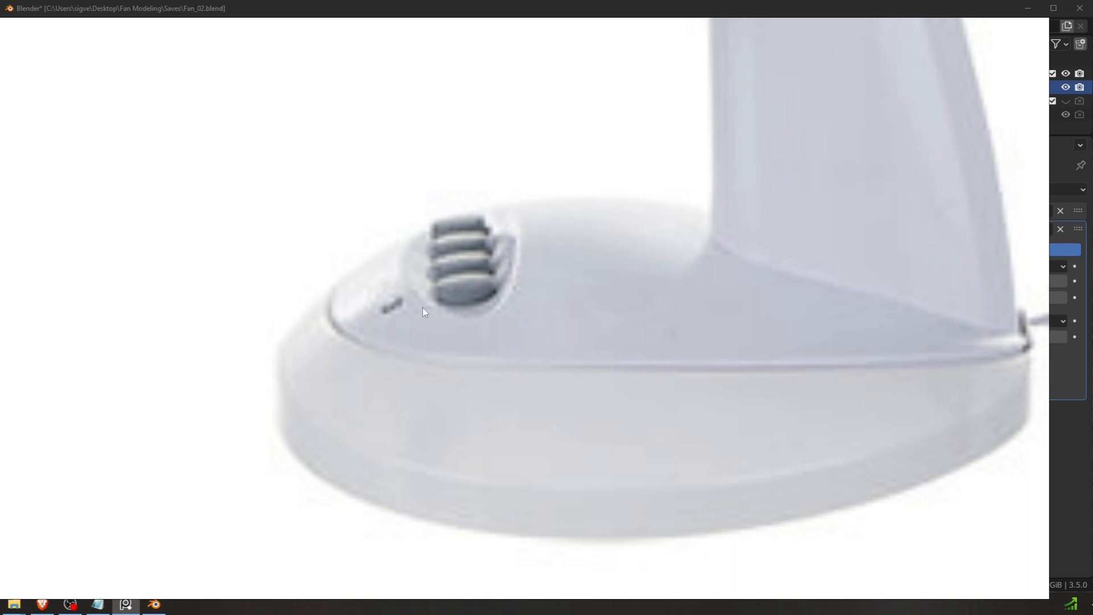
key(alt+Tab)
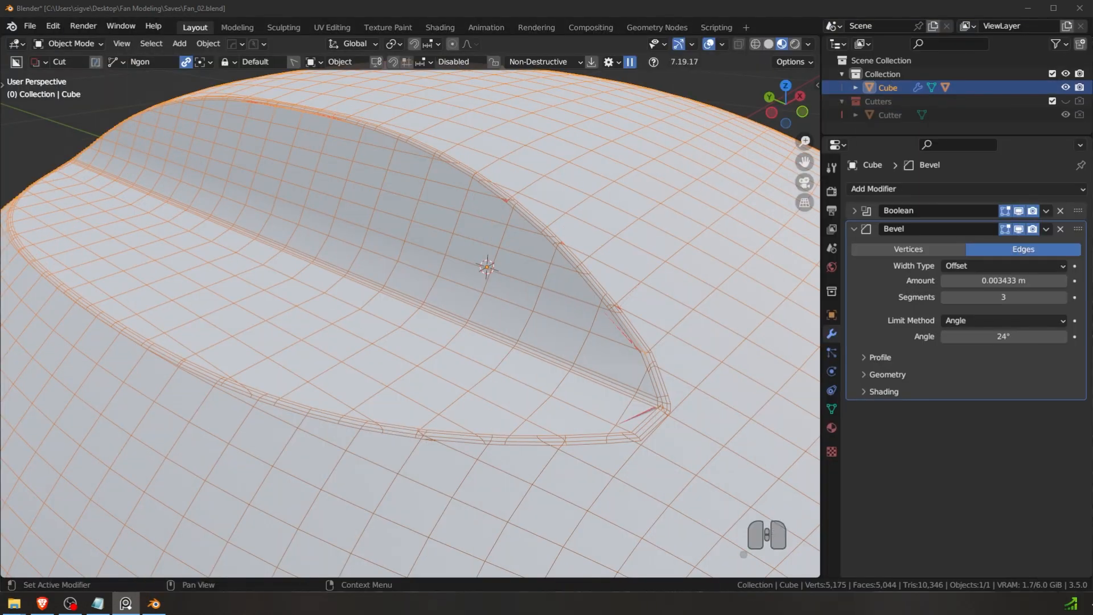
middle_drag(524, 196, 470, 163)
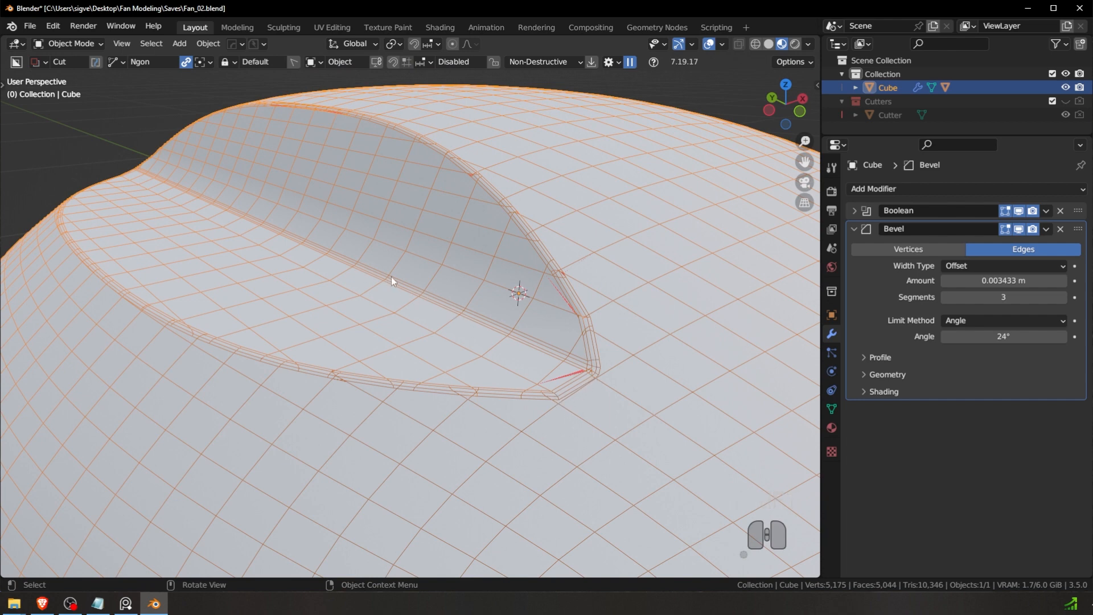
scroll(410, 279, up, 1)
scroll(490, 298, up, 4)
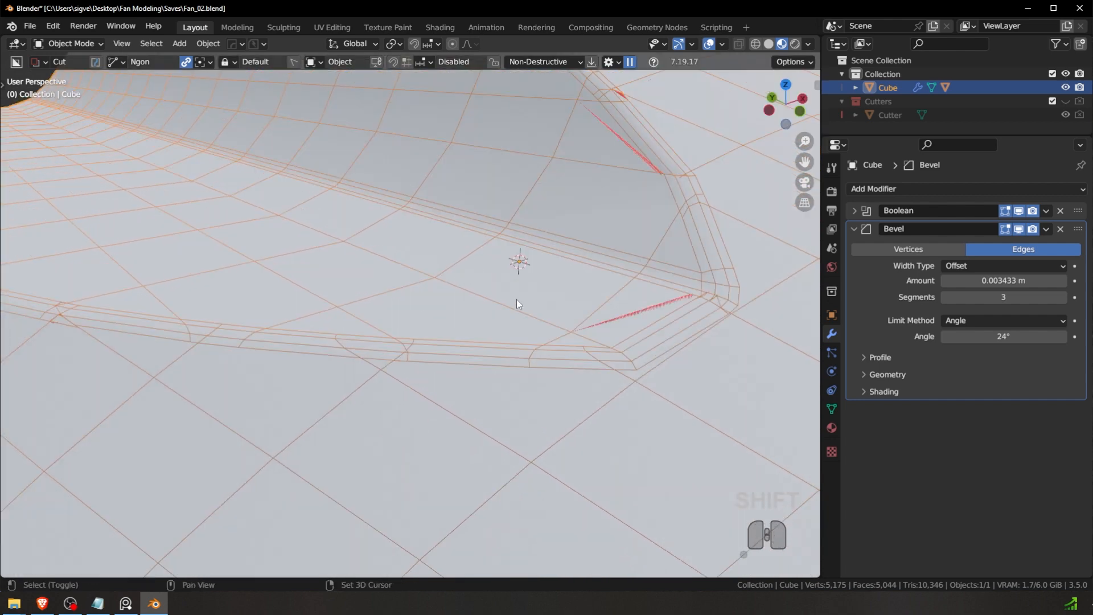
scroll(493, 318, up, 3)
Step: Enter exactly 24° as the Bevel modifier's angle limit
click(1048, 337)
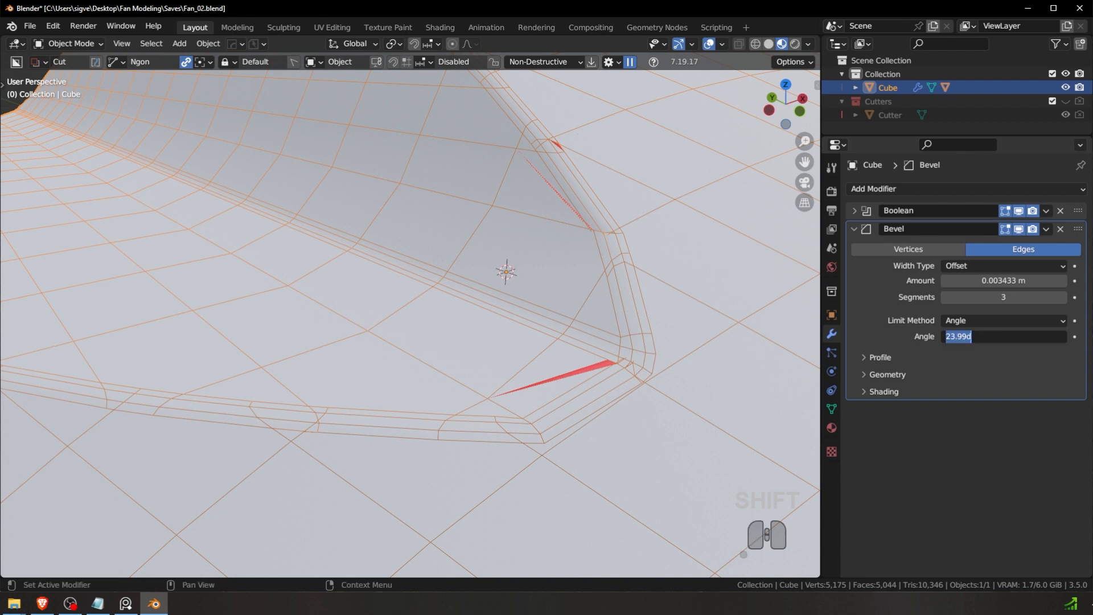
text(24)
key(Return)
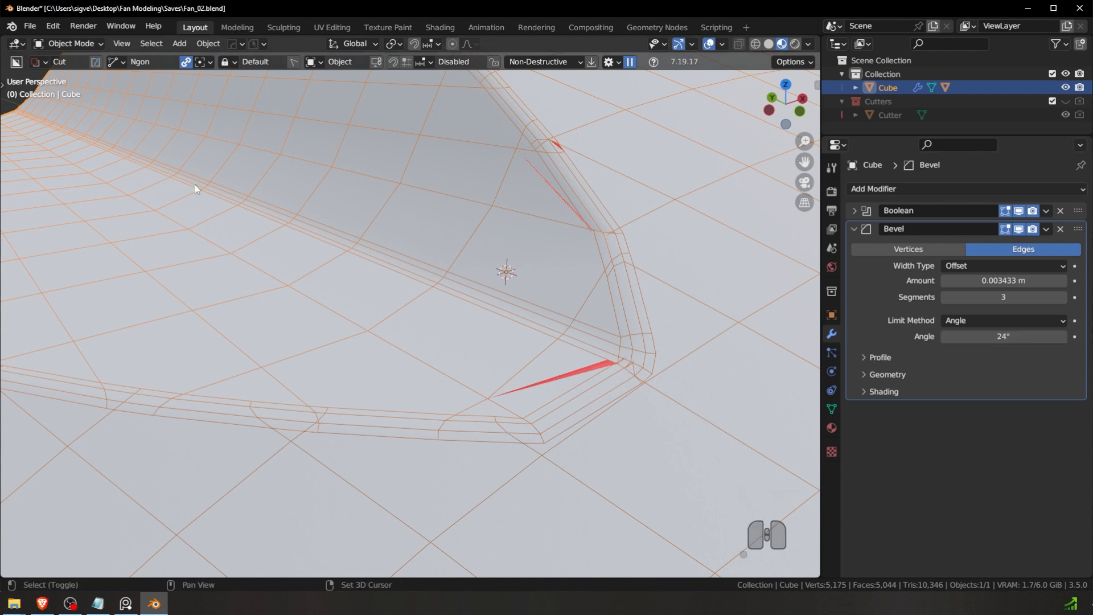
shift+click(272, 195)
click(315, 209)
key(Escape)
scroll(376, 213, down, 5)
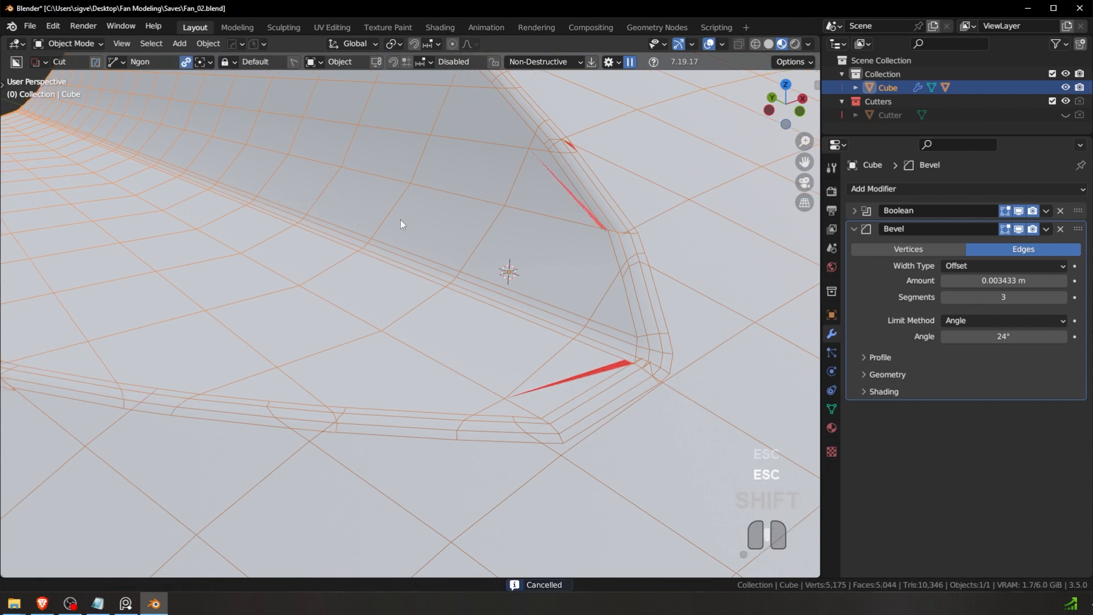
key(Escape)
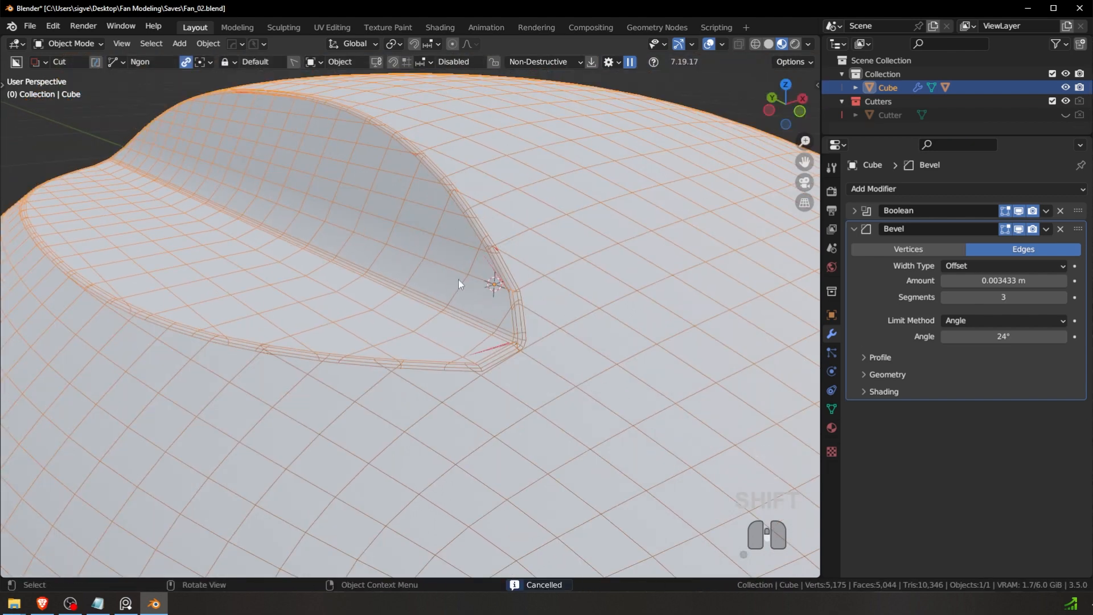
Step: Toggle the viewport's wireframe overlay off and on to compare the recess's shading with its edge flow
key(alt+v)
key(alt+v)
key(alt+v)
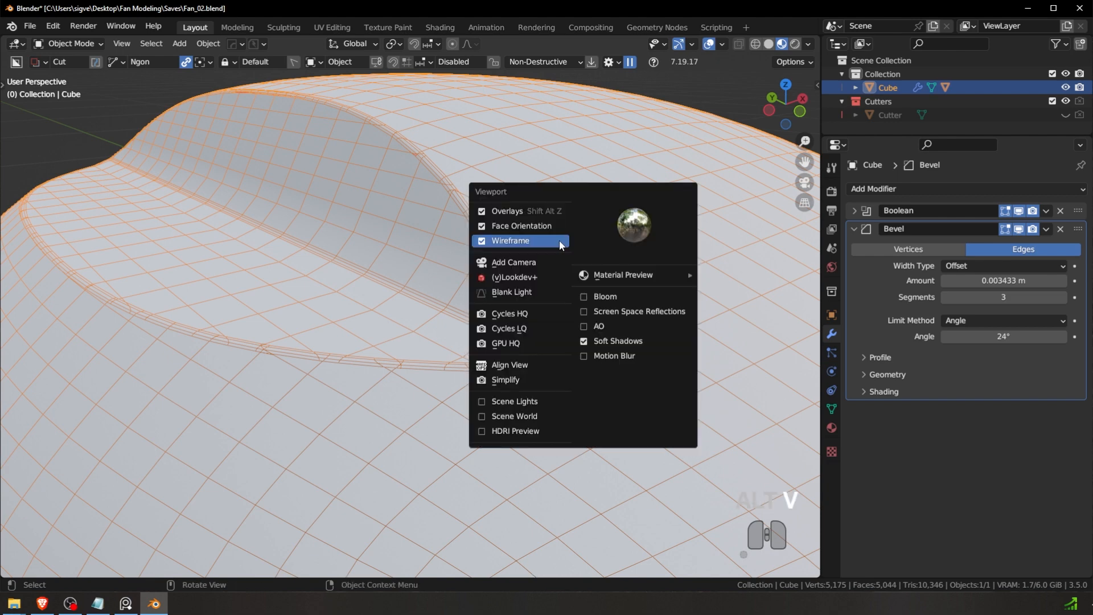
click(495, 243)
click(722, 44)
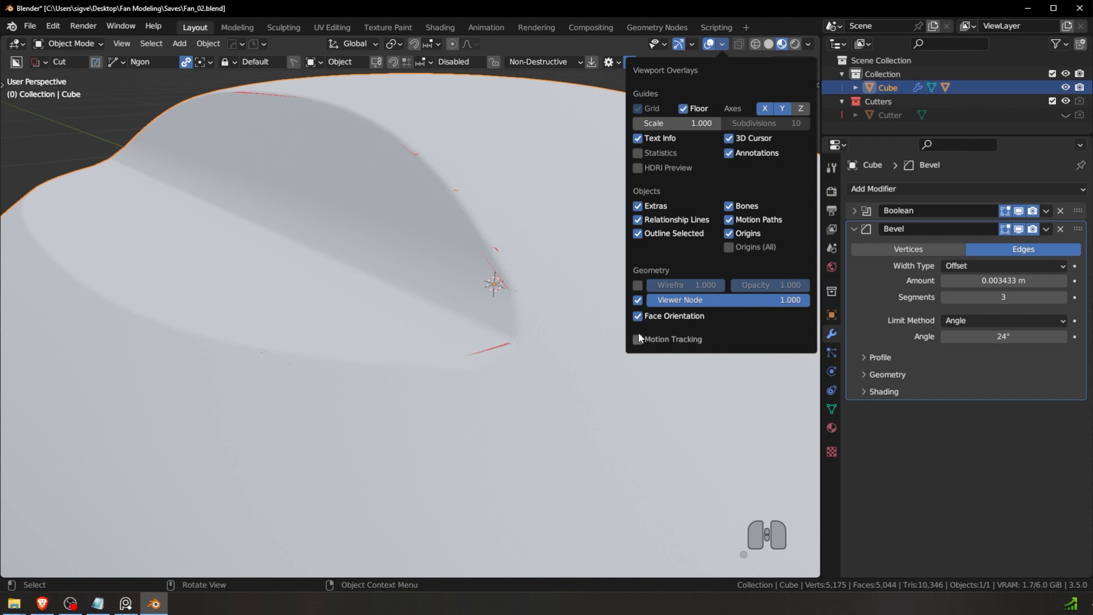
click(638, 287)
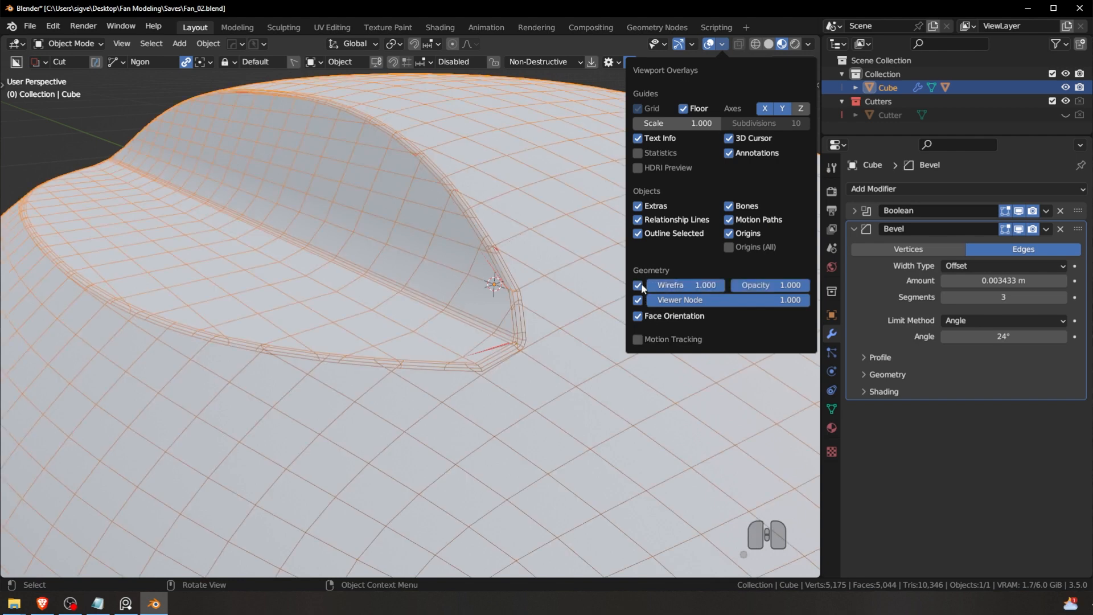
click(638, 286)
click(637, 283)
click(638, 284)
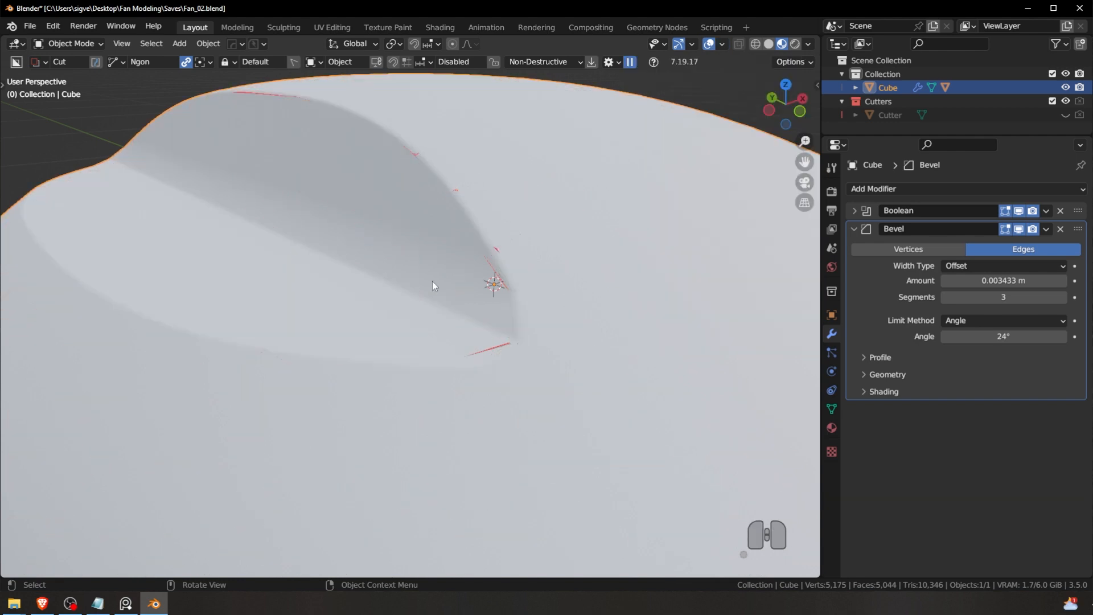
key(alt+v)
click(511, 264)
Step: Try a slightly lower Bevel angle limit while checking the recess's pointed corner
shift+middle_drag(491, 267, 548, 270)
scroll(541, 313, up, 3)
shift+middle_drag(720, 302, 661, 302)
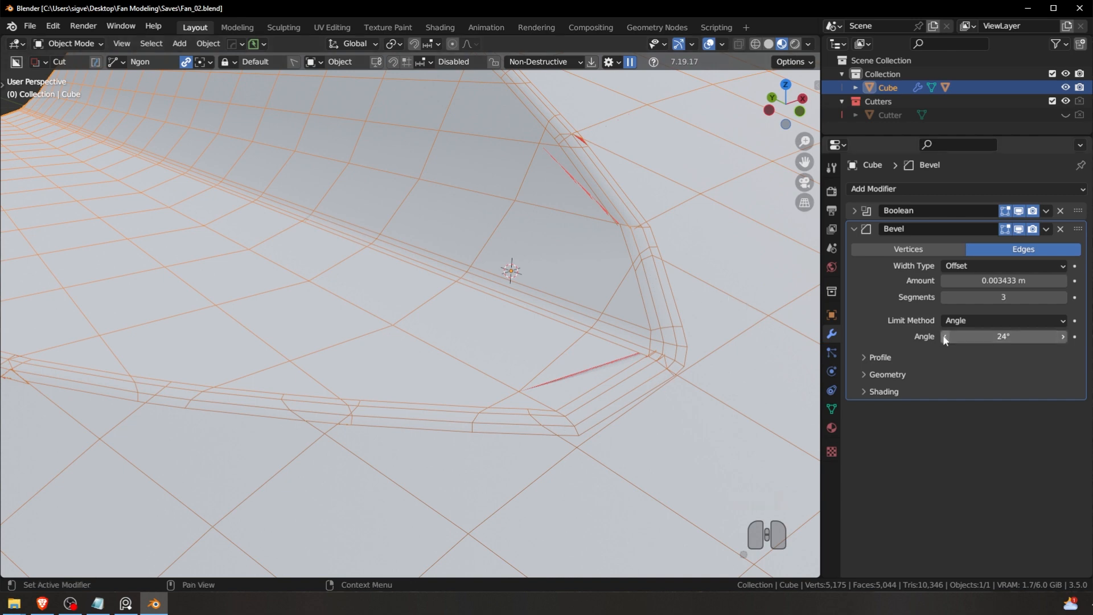
shift+drag(971, 336, 956, 335)
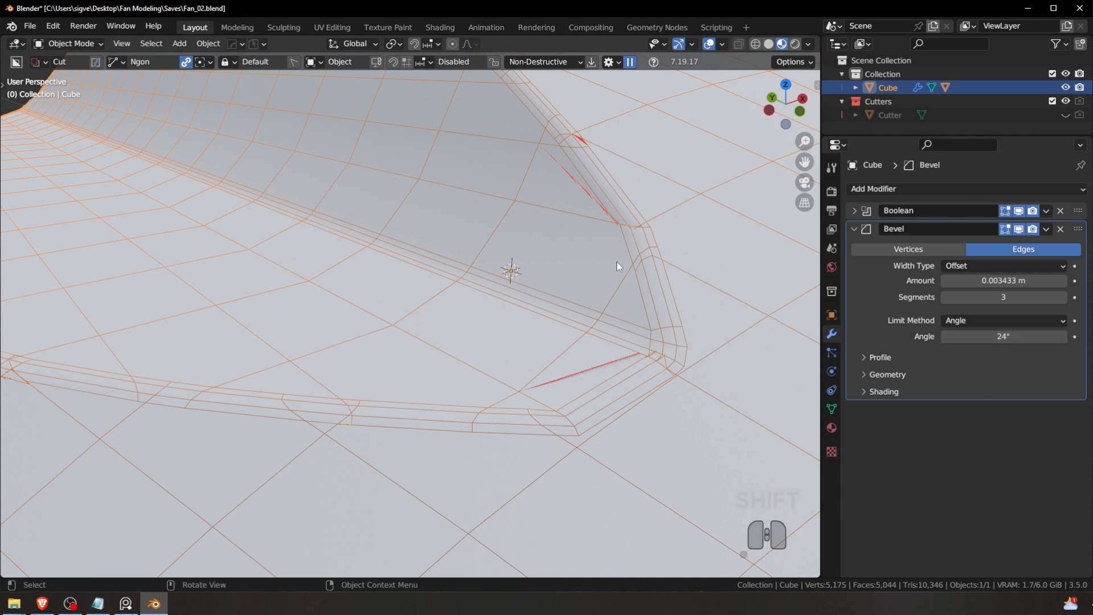
Step: Inspect the fan body's base mesh around the recess corner in Edit Mode and return to Object Mode
key(Tab)
click(609, 222)
key(a)
key(a)
middle_drag(575, 226, 580, 310)
key(Tab)
click(568, 222)
scroll(600, 272, down, 4)
shift+middle_drag(580, 373, 566, 363)
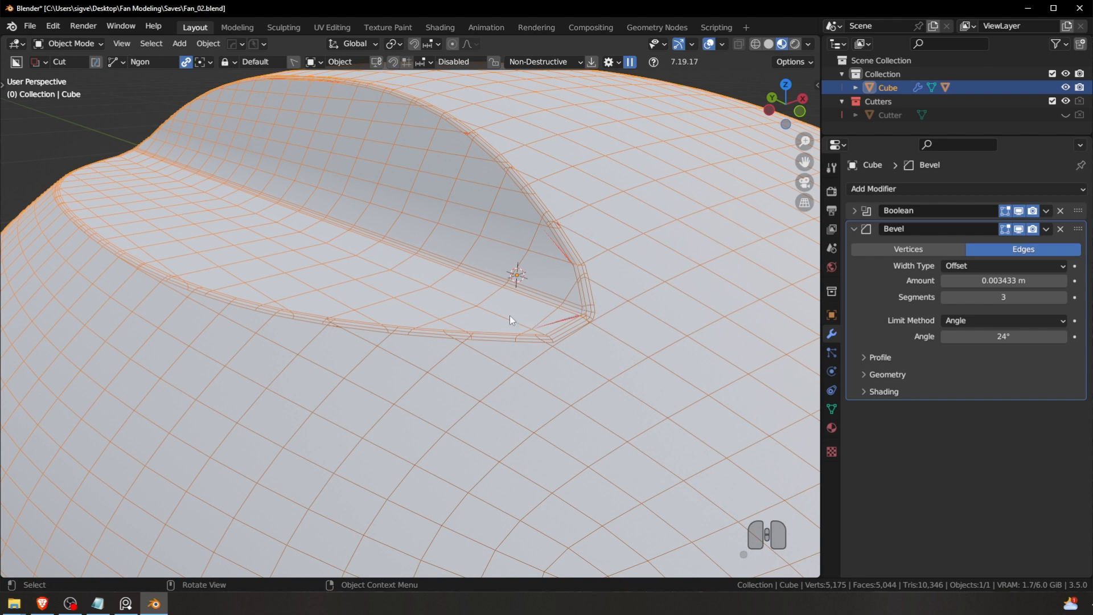
Step: Examine the whole fan body and the overlapping bevel faces at the recess's pointed corner
scroll(511, 316, down, 6)
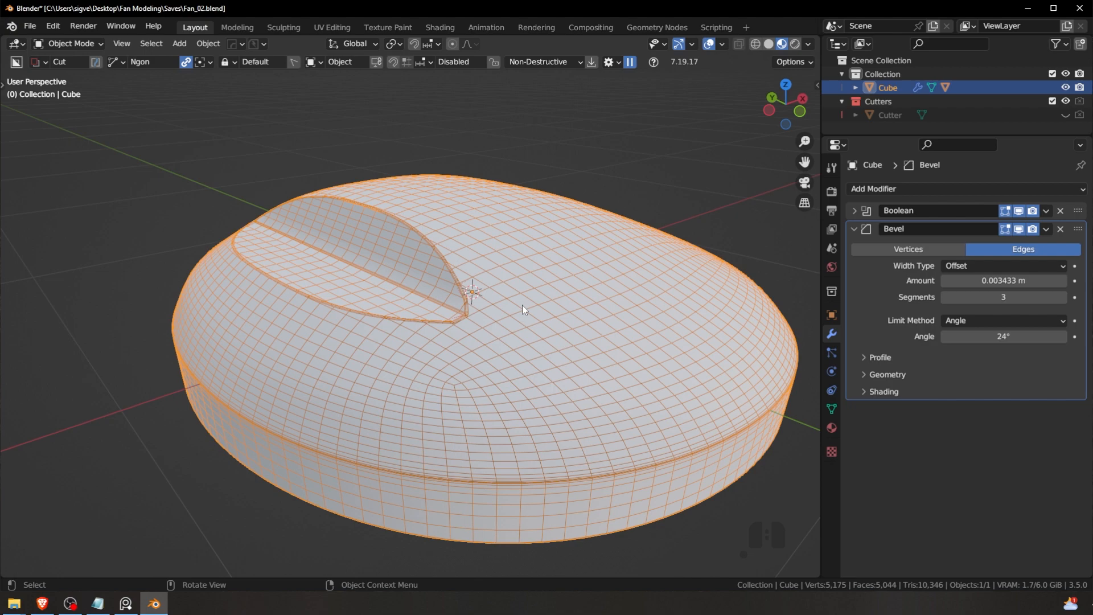
scroll(521, 305, up, 10)
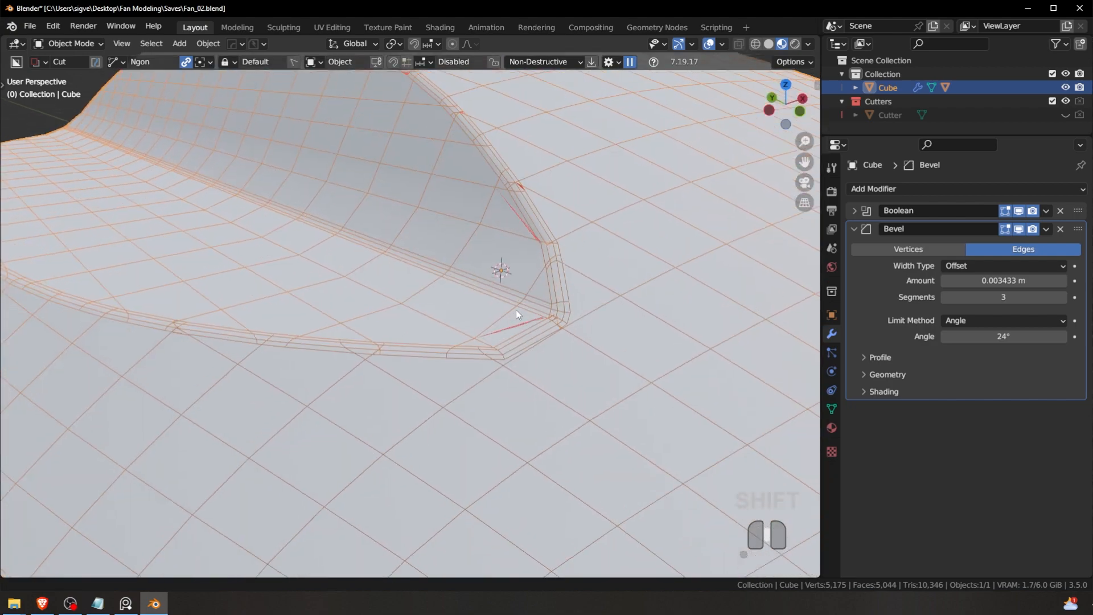
scroll(507, 258, up, 3)
shift+middle_drag(514, 254, 524, 274)
scroll(443, 238, down, 3)
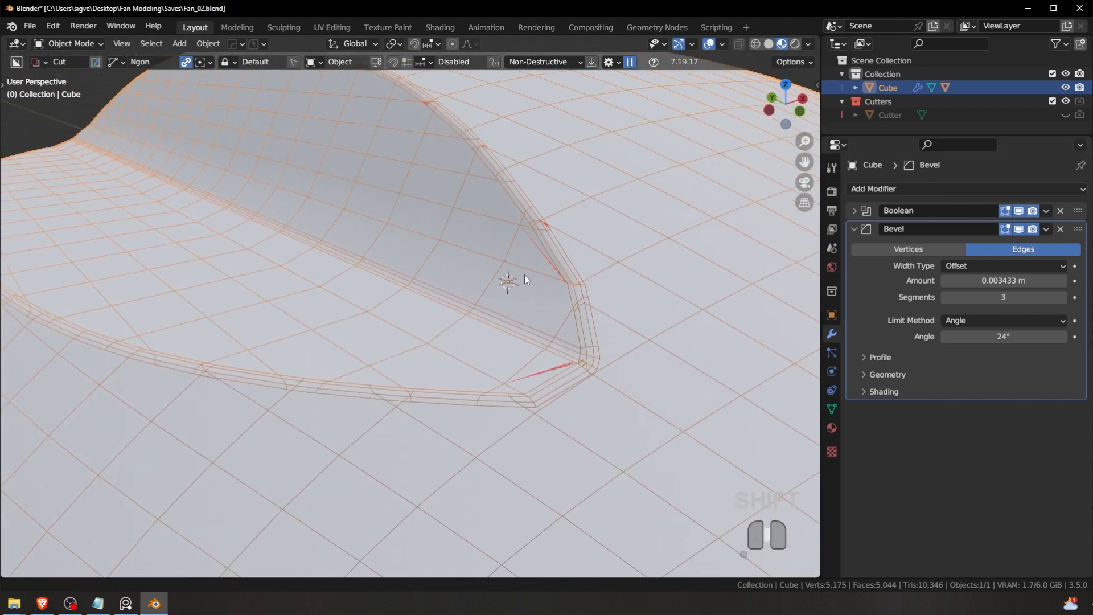
scroll(513, 276, up, 3)
scroll(513, 275, down, 4)
scroll(507, 291, up, 5)
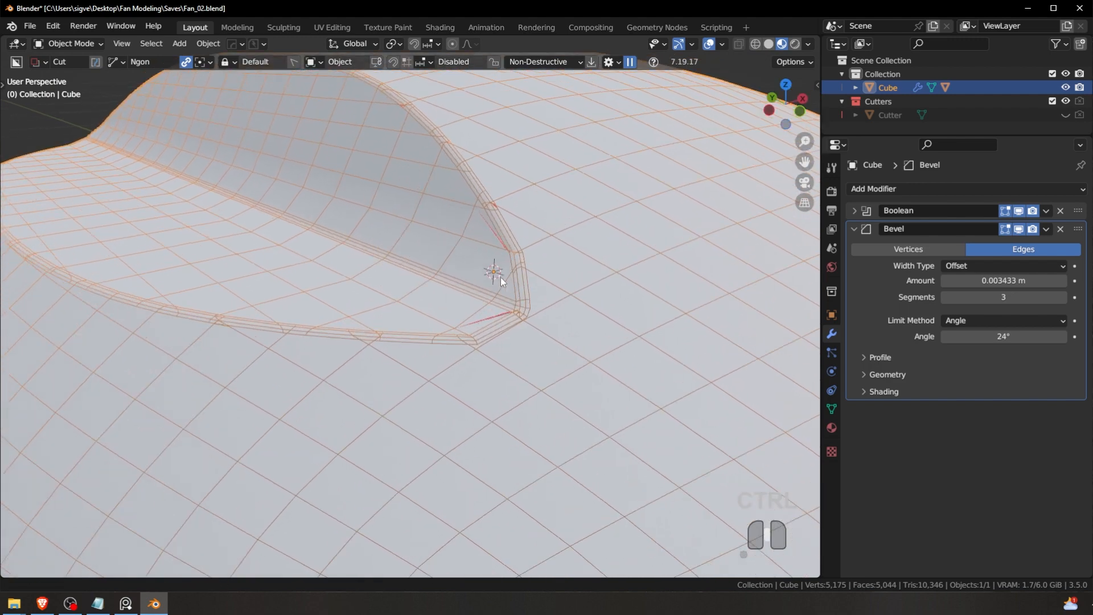
ctrl+scroll(510, 268, down, 1)
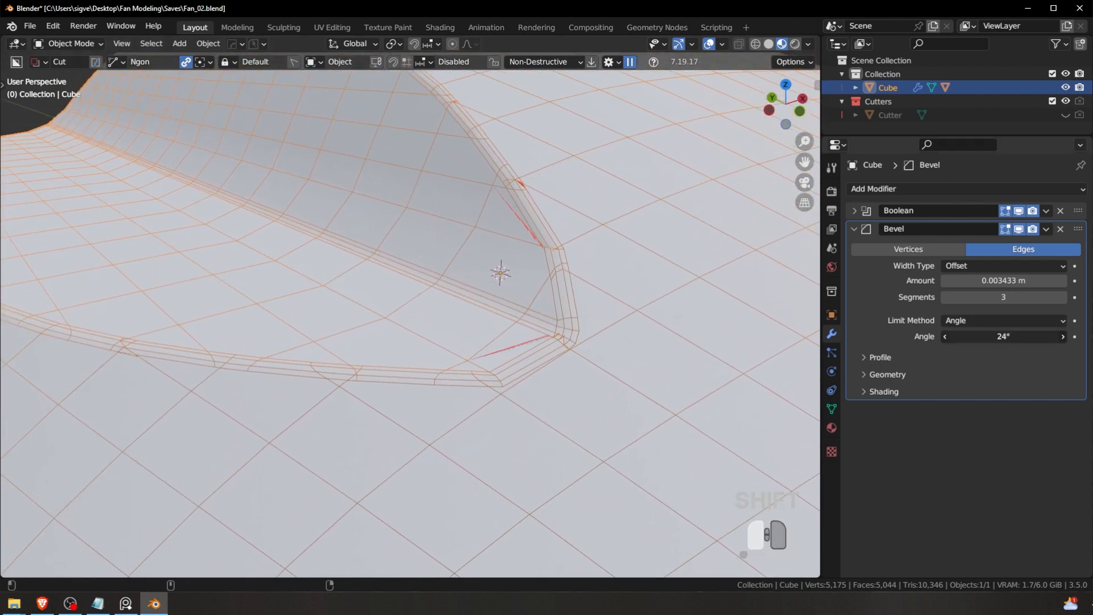
Step: Try Bevel angle limits of 23° and 27° while checking the overlapping geometry at the recess's pointed corner
drag(996, 333, 990, 333)
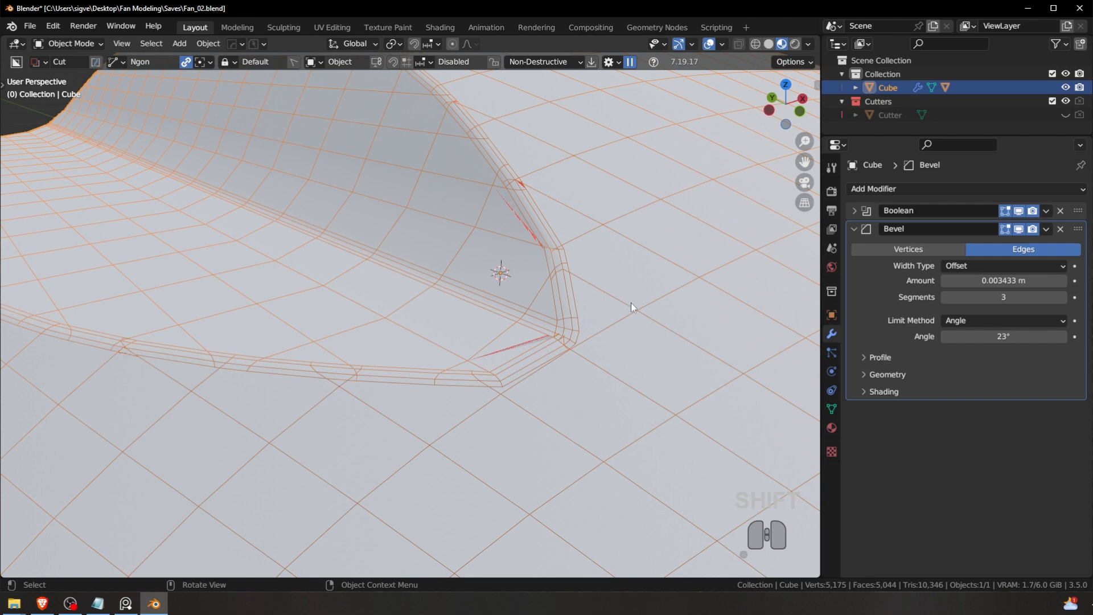
drag(1012, 335, 1022, 334)
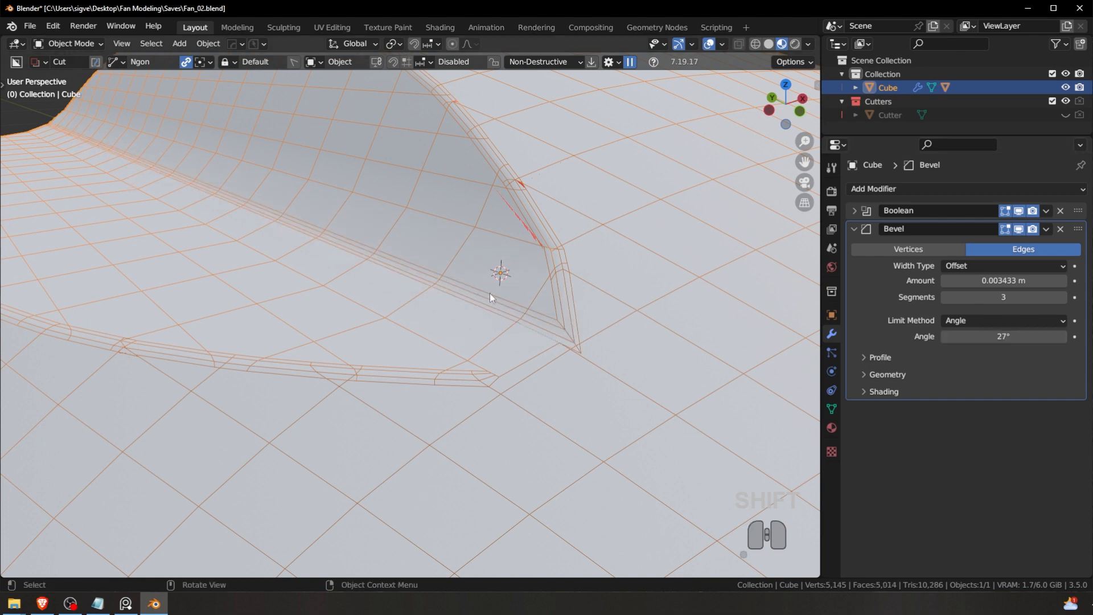
scroll(519, 220, down, 1)
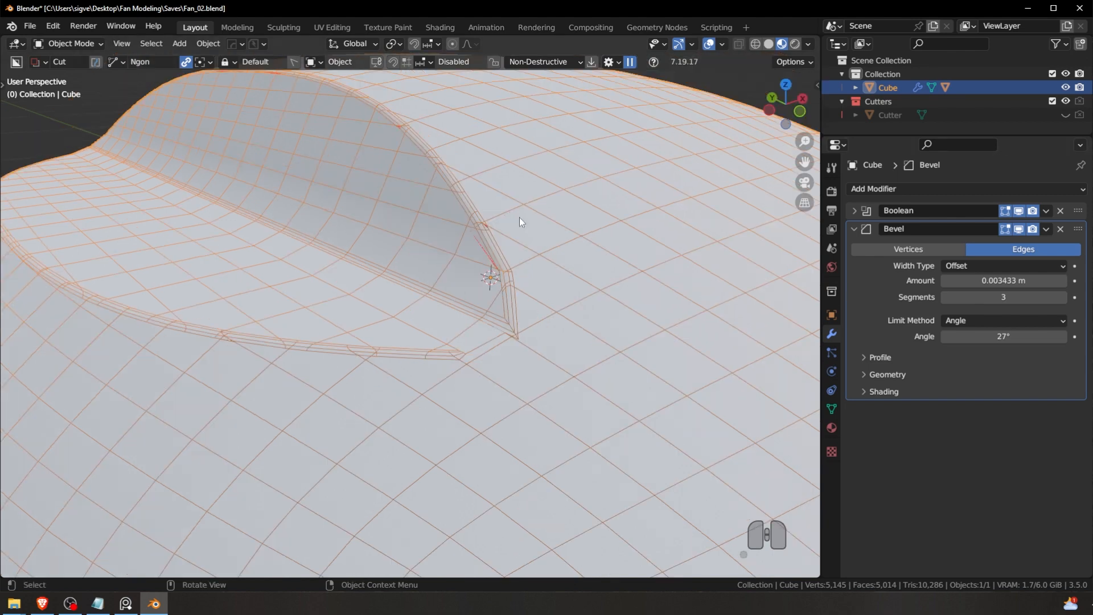
shift+middle_drag(484, 221, 506, 222)
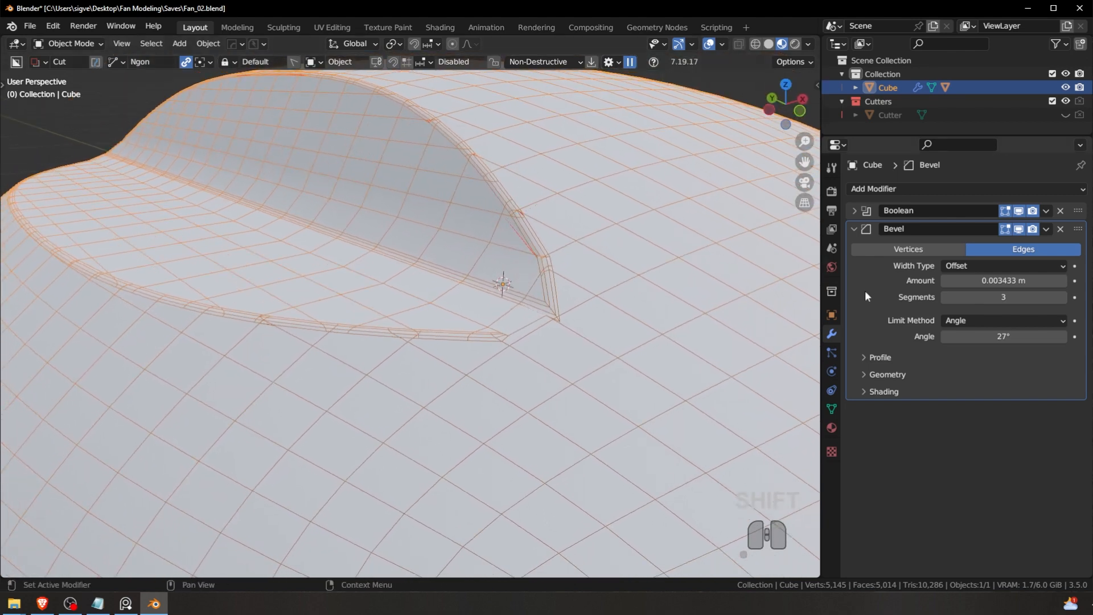
scroll(558, 276, up, 1)
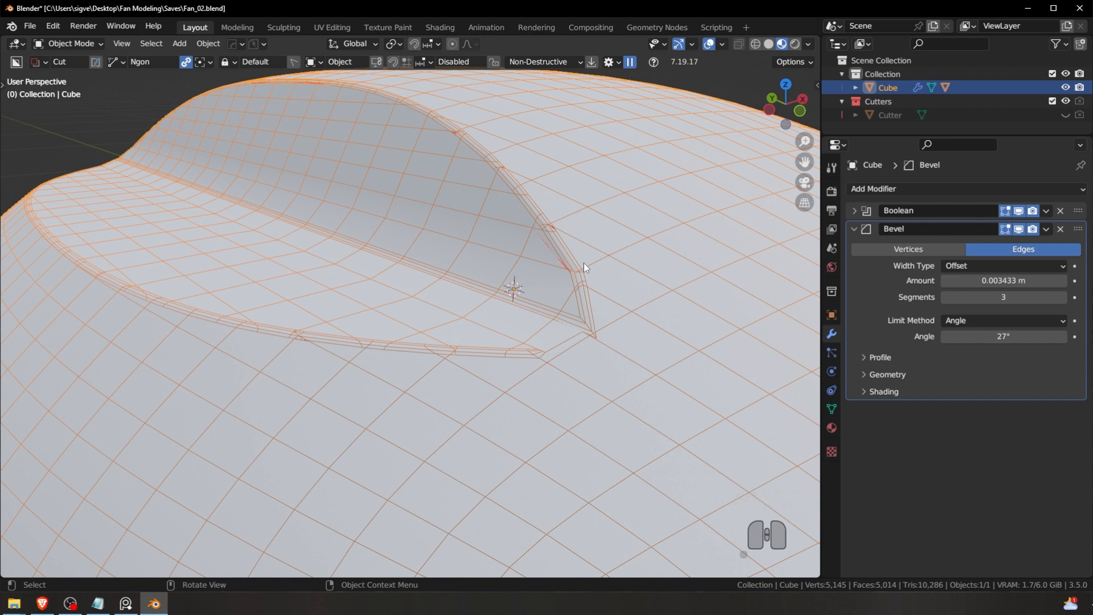
scroll(534, 278, up, 3)
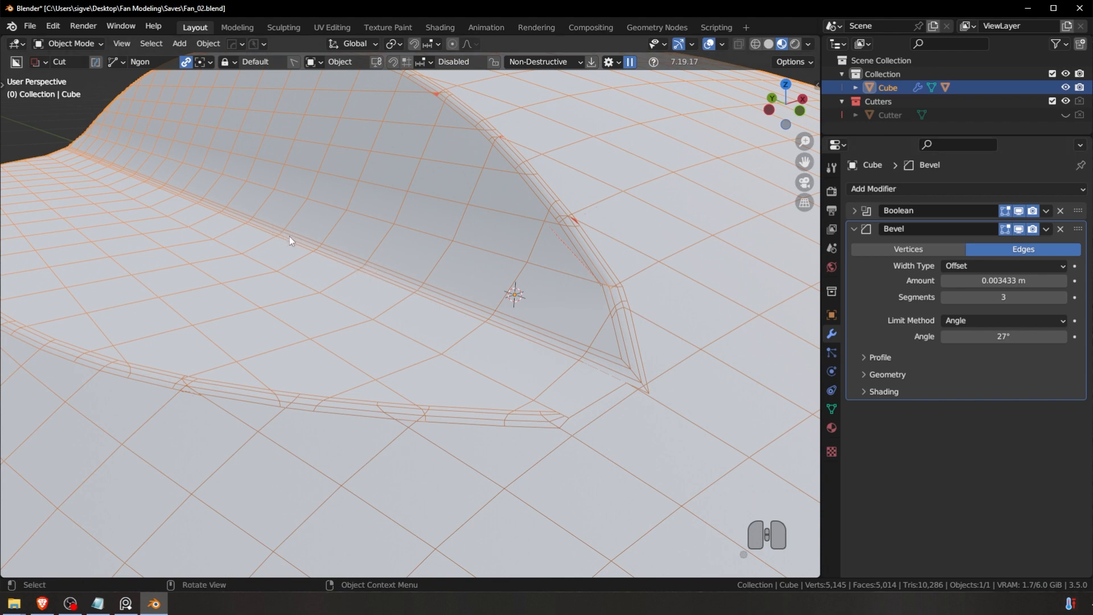
Step: Change the Bevel modifier's limit method from Angle to Weight
key(Tab)
middle_drag(361, 267, 207, 245)
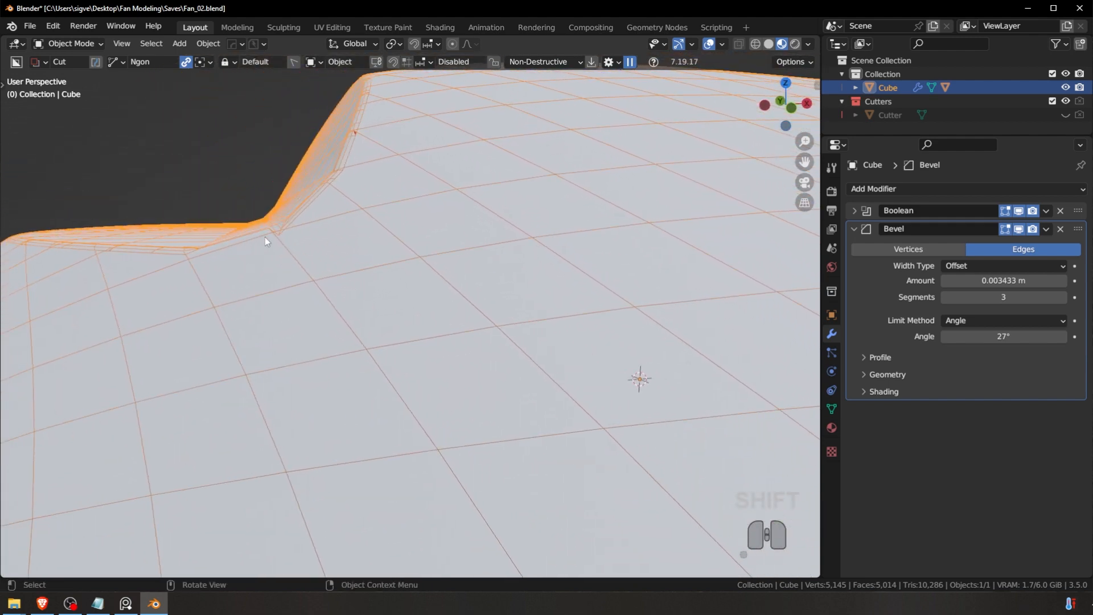
shift+middle_drag(326, 180, 376, 262)
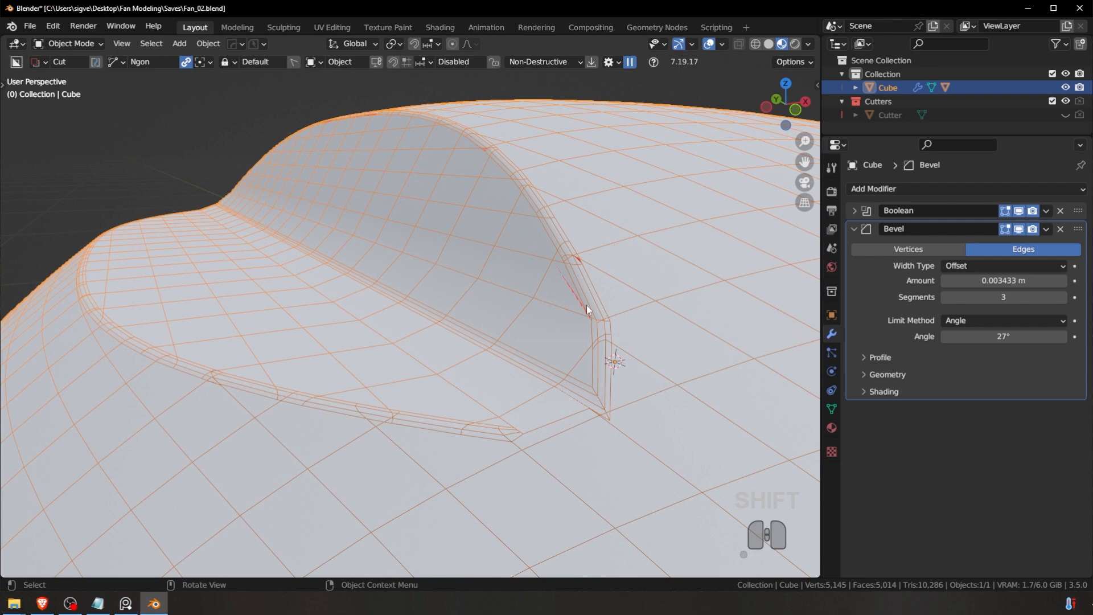
click(965, 321)
click(959, 322)
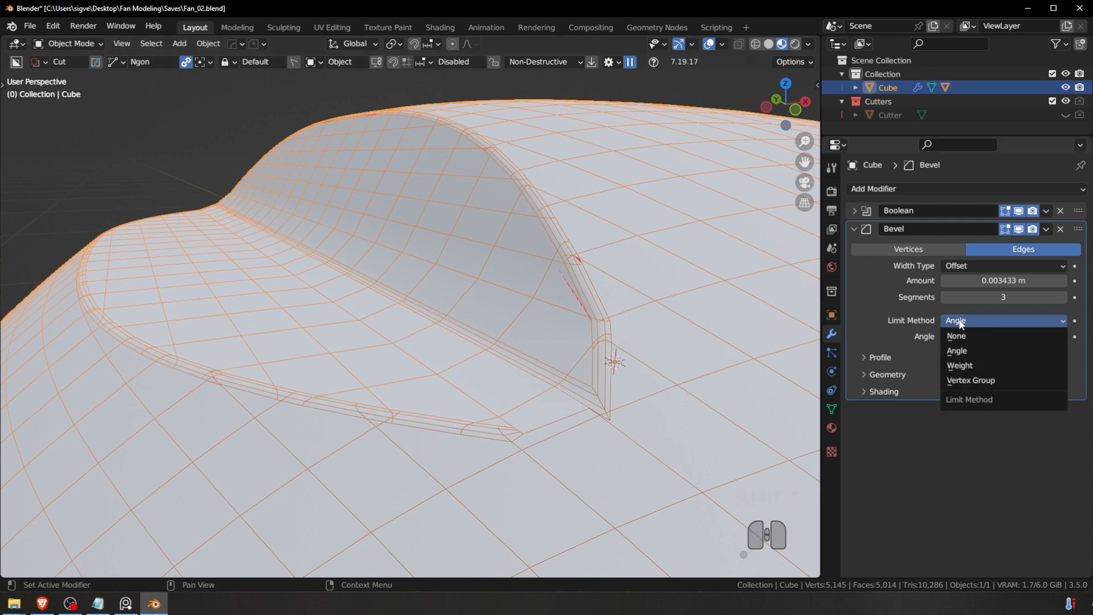
click(970, 366)
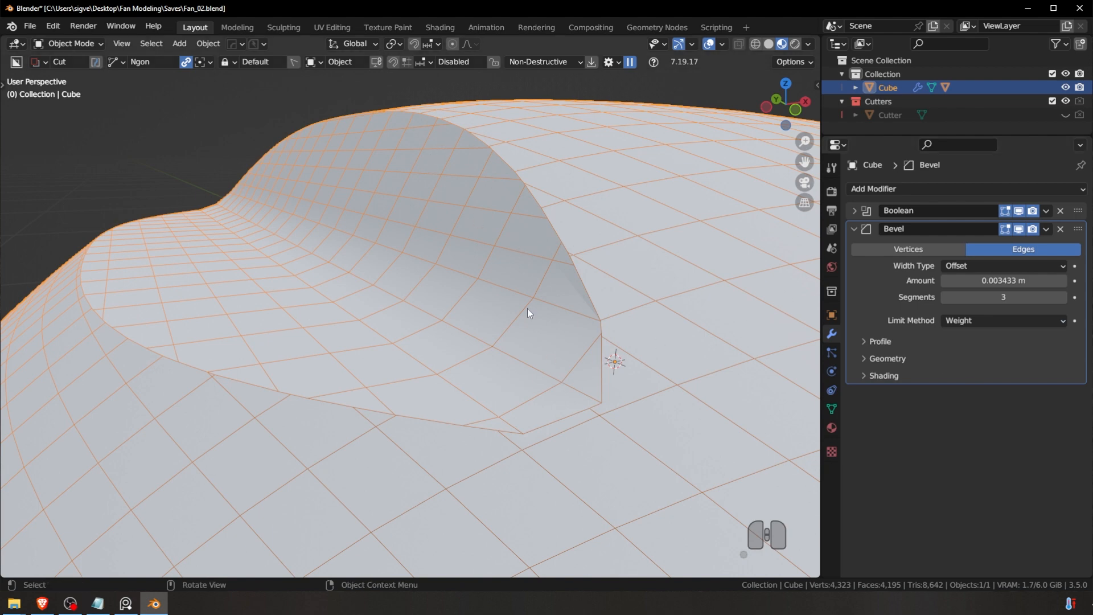
Step: Examine the unbeveled recess and its pointed corner up close and against the whole fan body
middle_drag(528, 303, 763, 318)
shift+middle_drag(559, 347, 539, 344)
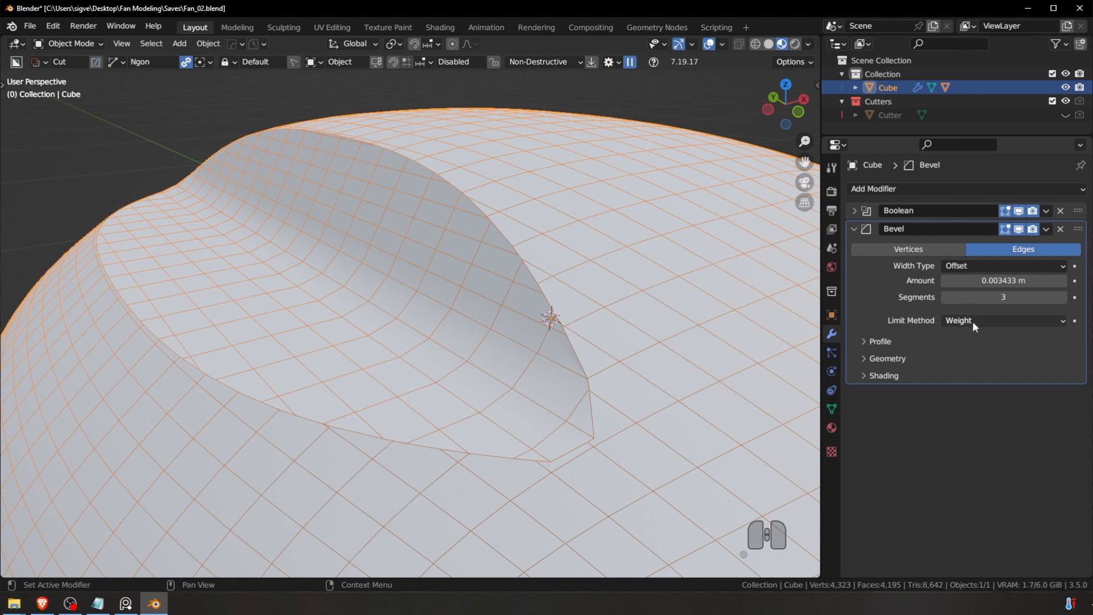
scroll(347, 325, down, 4)
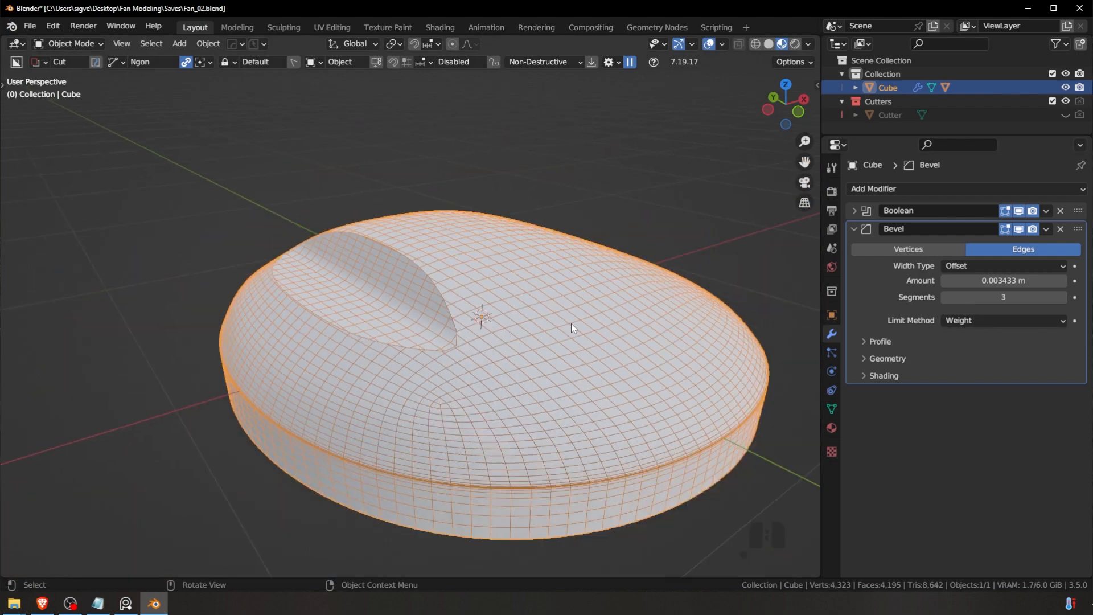
scroll(479, 322, up, 4)
key(Tab)
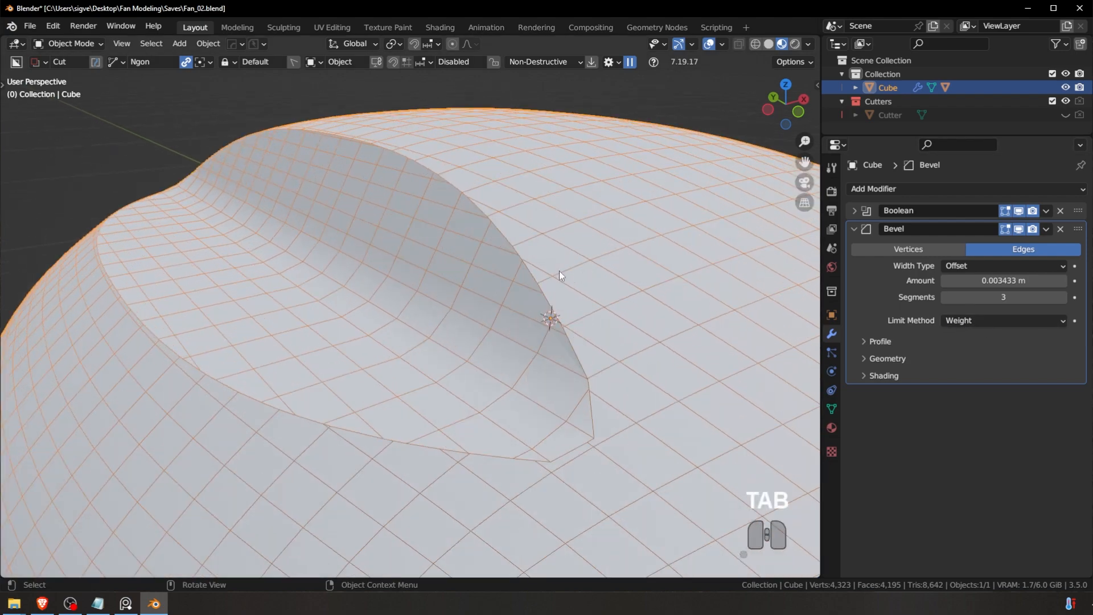
shift+middle_drag(559, 271, 511, 283)
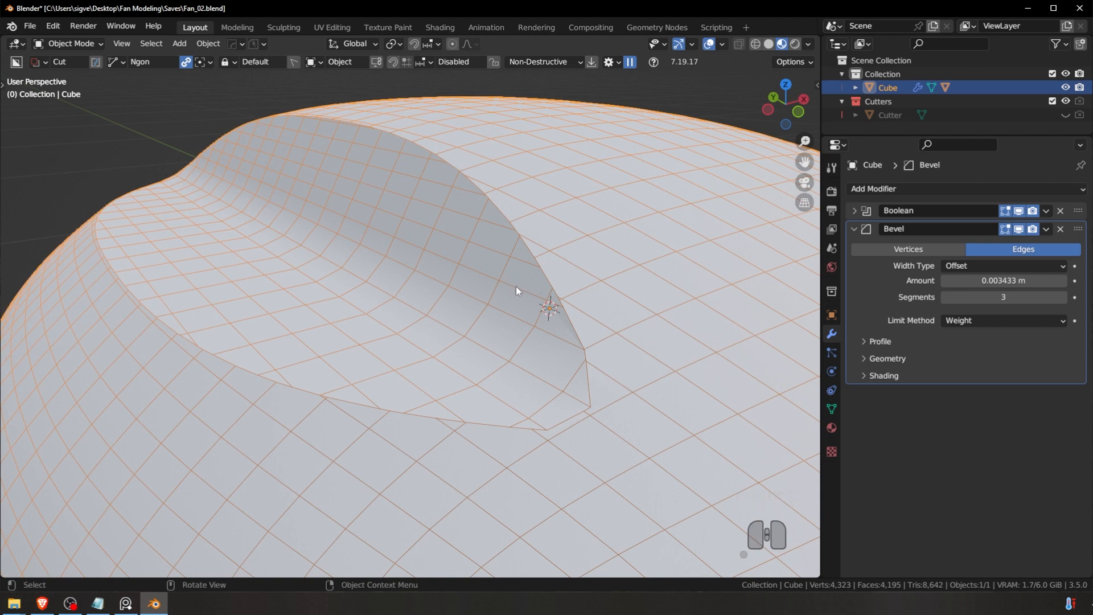
mouse_move(534, 299)
shift+middle_down()
mouse_move(545, 292)
mouse_move(546, 302)
shift+middle_up()
shift+middle_drag(485, 320, 438, 285)
scroll(490, 310, up, 4)
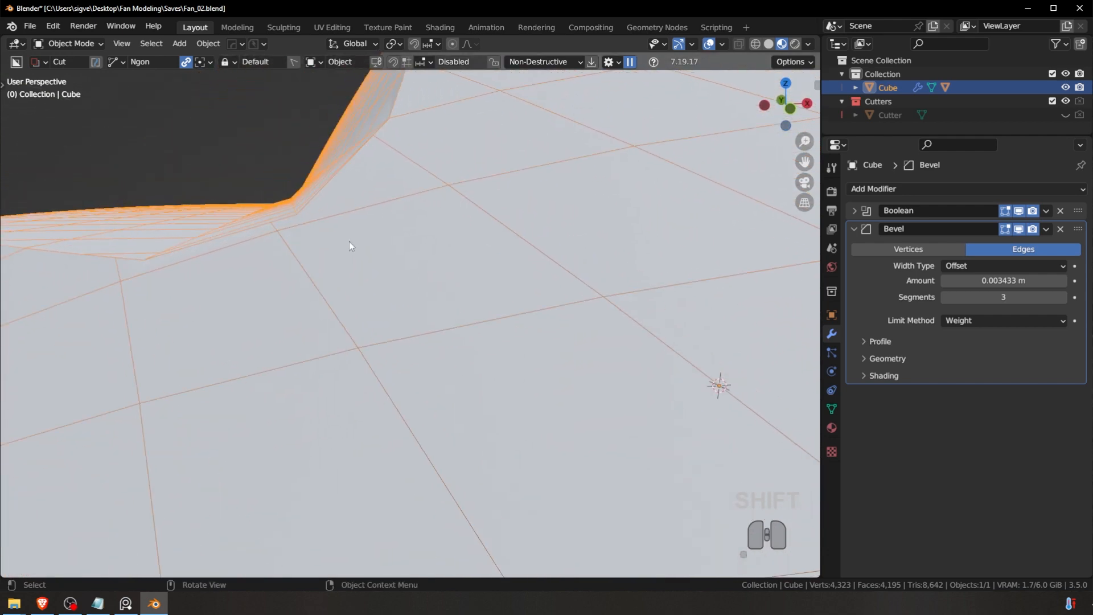
middle_drag(288, 199, 612, 288)
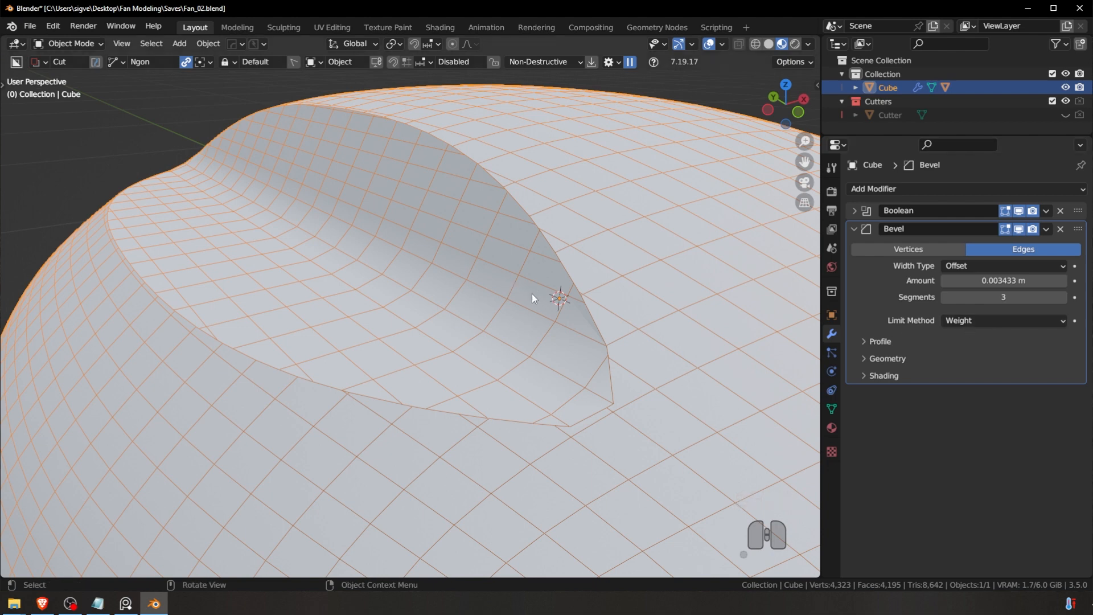
Step: Save the Fan_02.blend file
scroll(532, 292, up, 2)
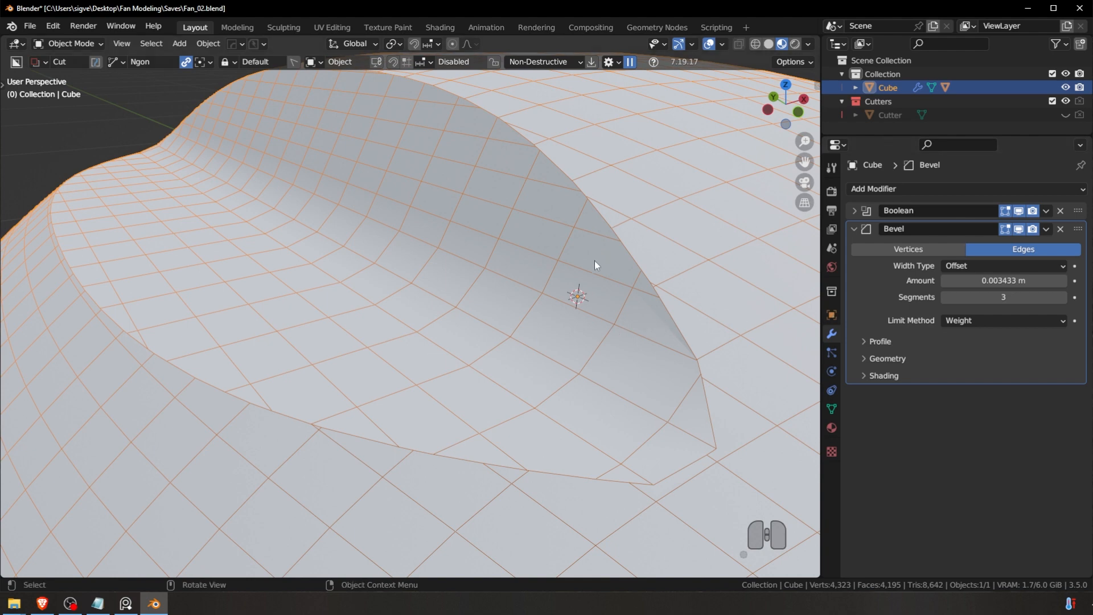
key(ctrl+s)
scroll(625, 311, down, 3)
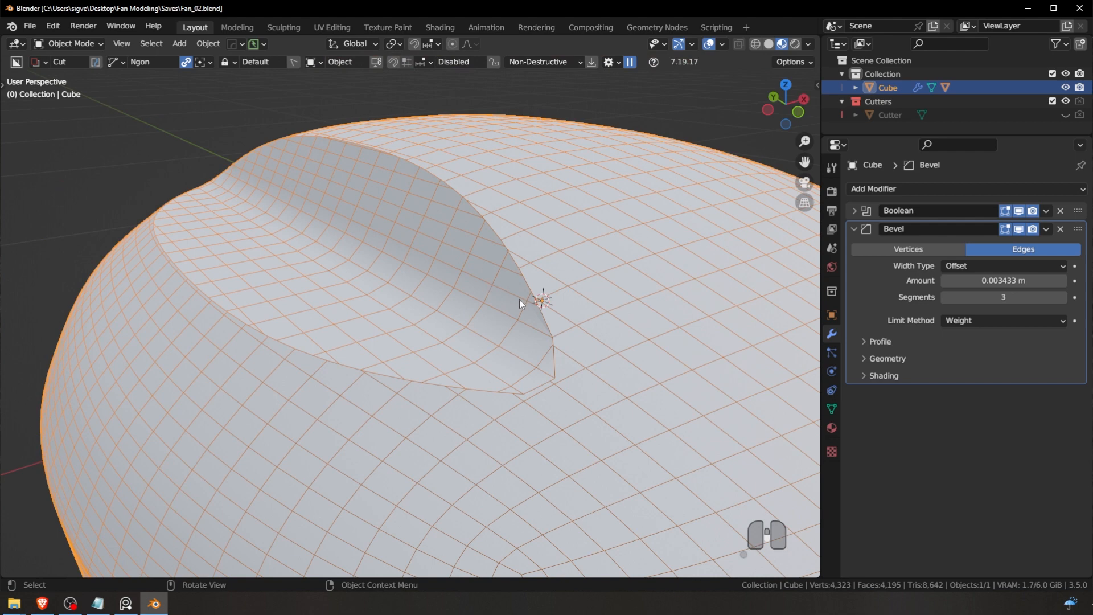
Step: Review the Bevel limit method options and examine the recess's rim edges from several angles
click(962, 321)
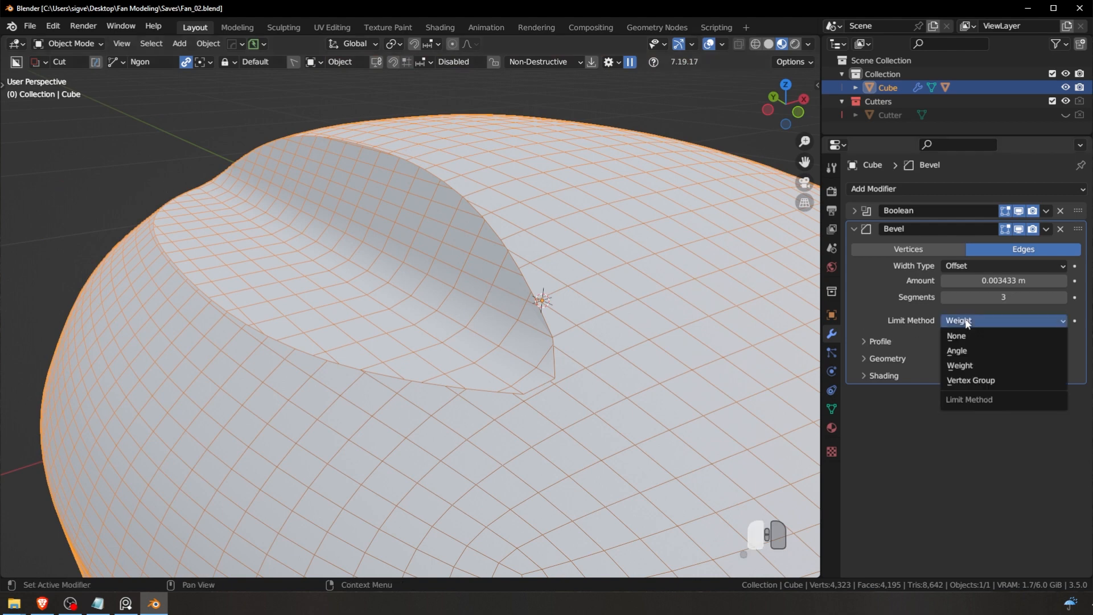
click(965, 323)
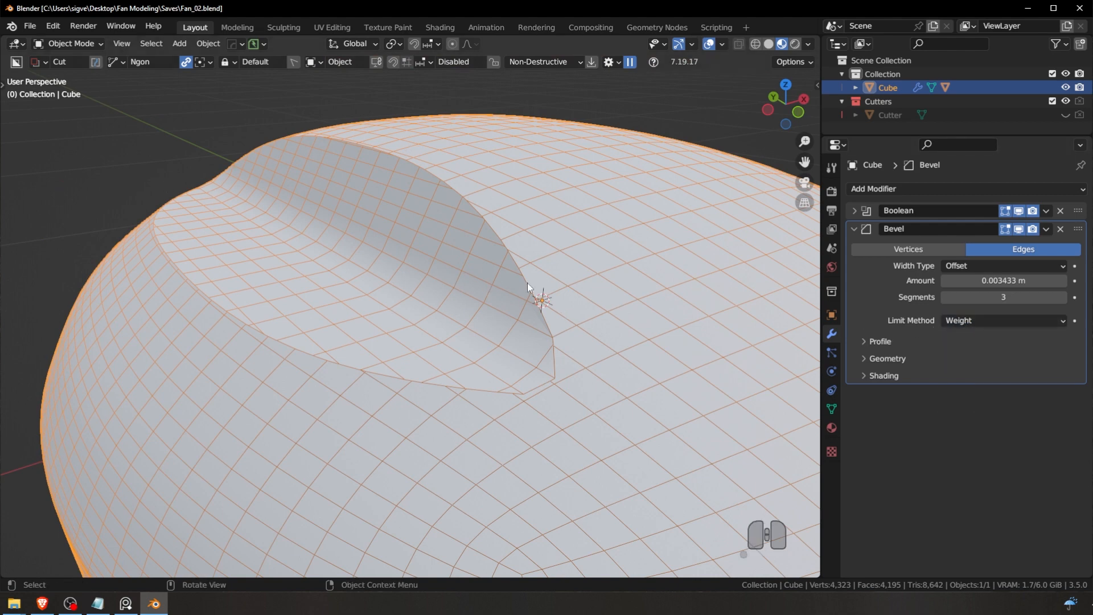
scroll(535, 309, up, 1)
scroll(602, 271, down, 1)
shift+middle_drag(569, 312, 548, 342)
scroll(569, 344, up, 1)
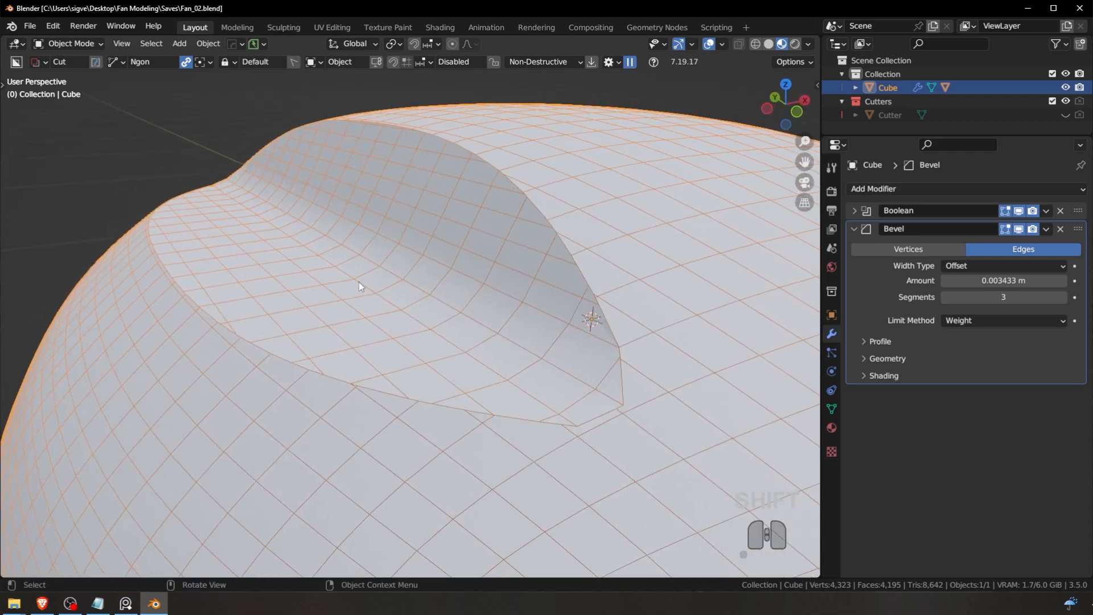
middle_drag(348, 352, 402, 304)
click(979, 321)
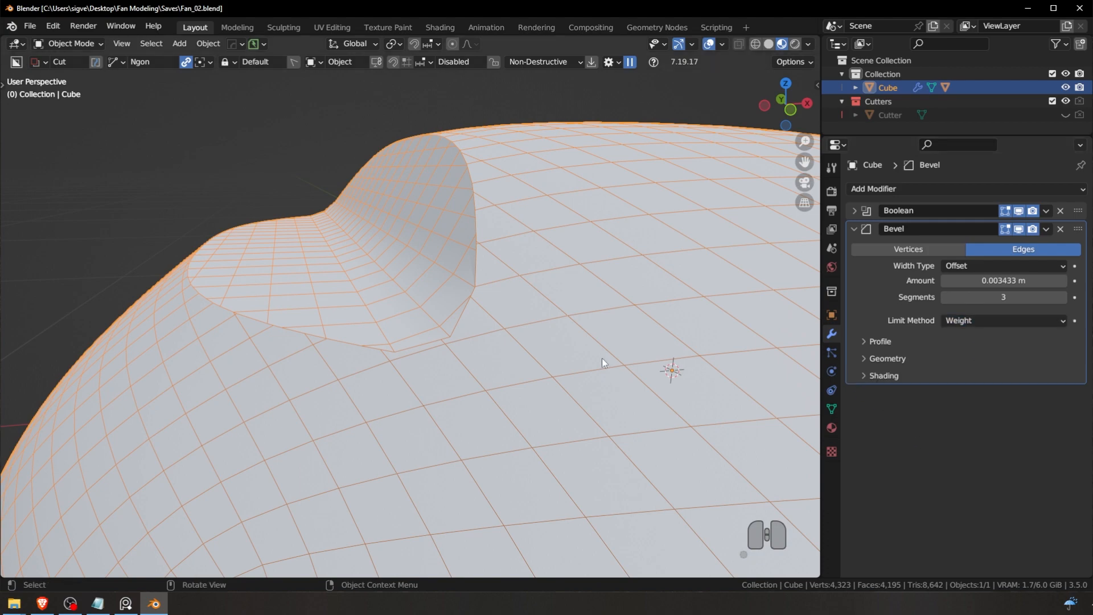
shift+middle_drag(432, 280, 474, 292)
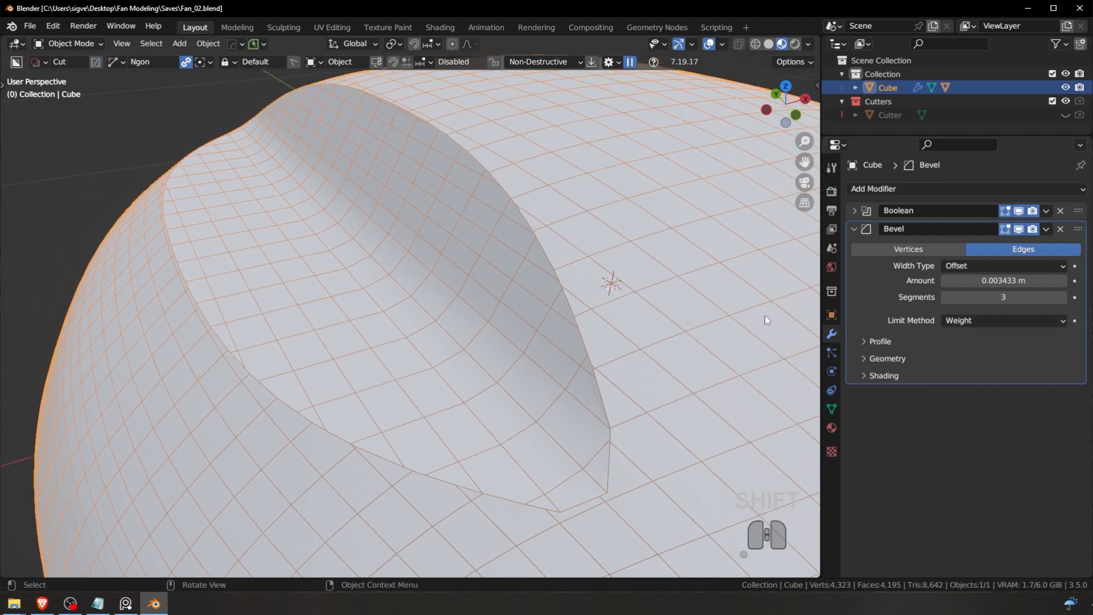
shift+middle_drag(621, 297, 656, 302)
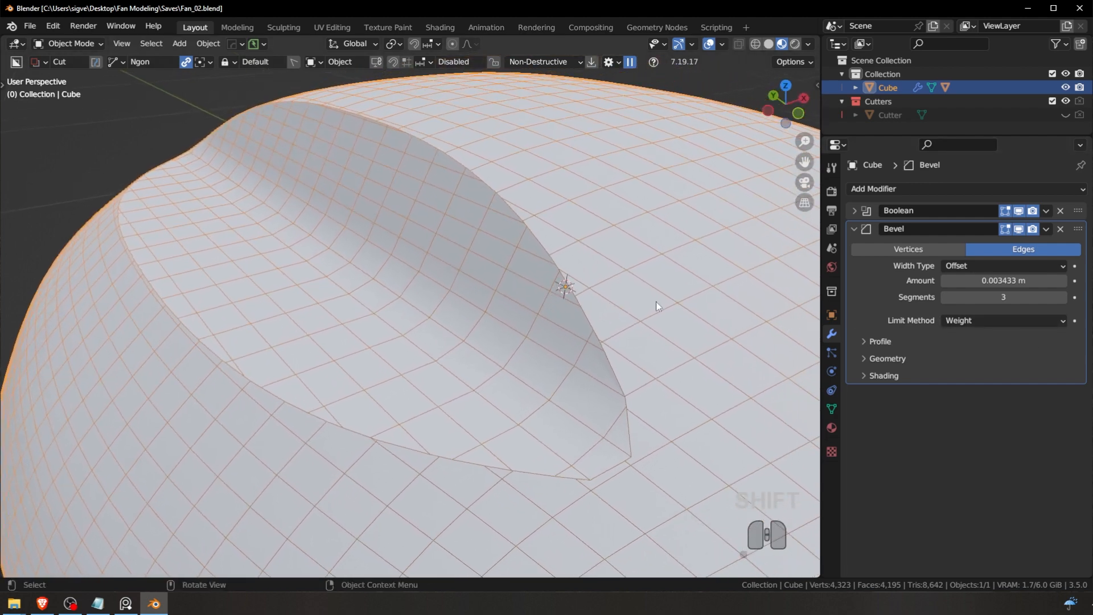
Step: Reselect Weight as the Bevel modifier's limit method
click(981, 321)
click(979, 319)
key(Tab)
key(Tab)
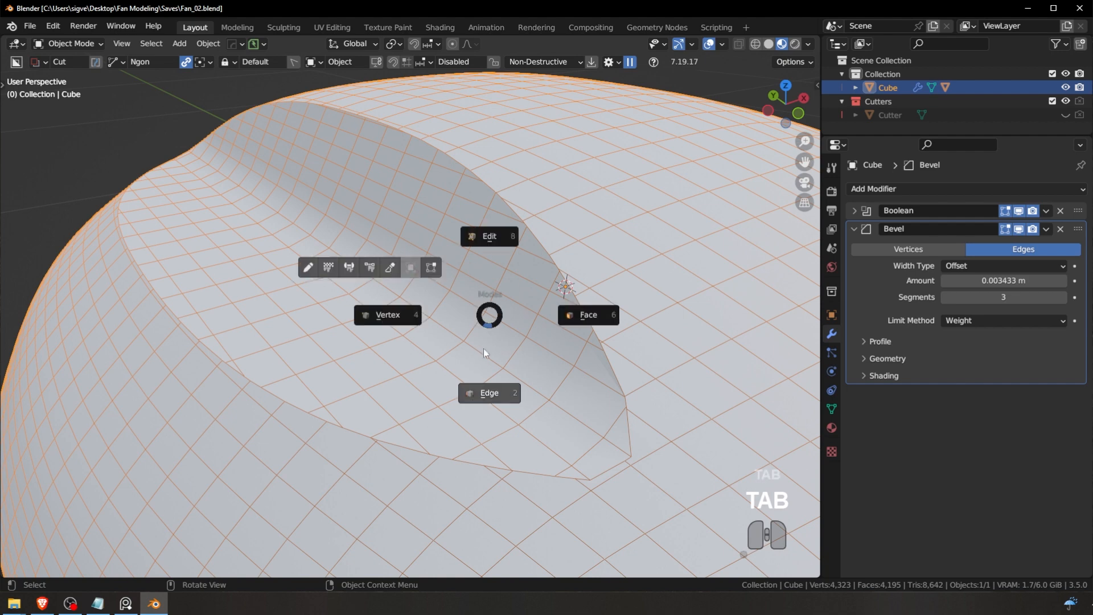
key(Tab)
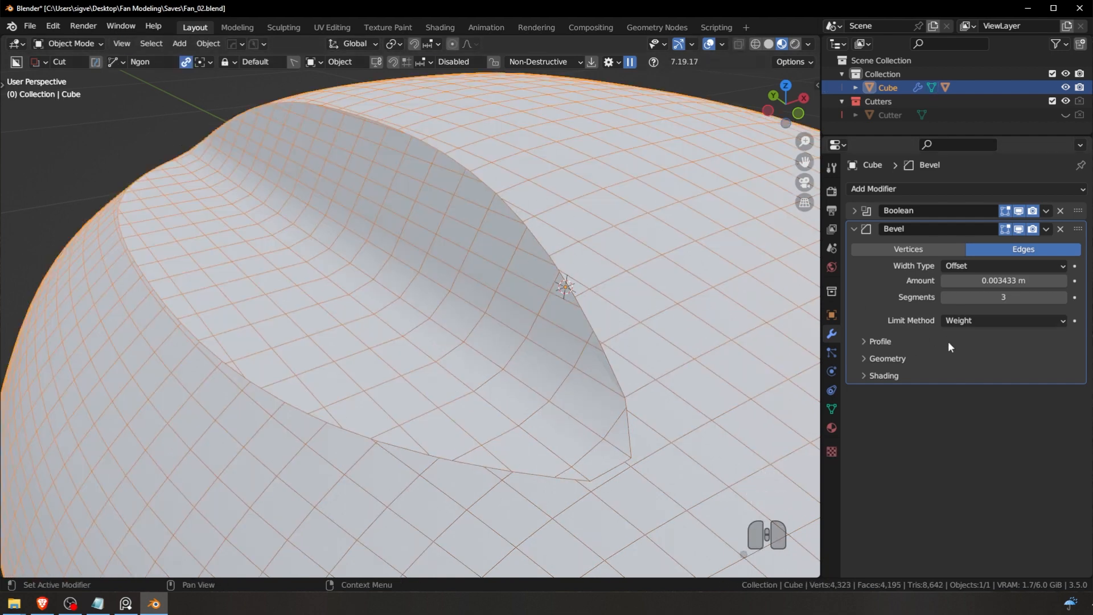
click(1029, 320)
click(962, 365)
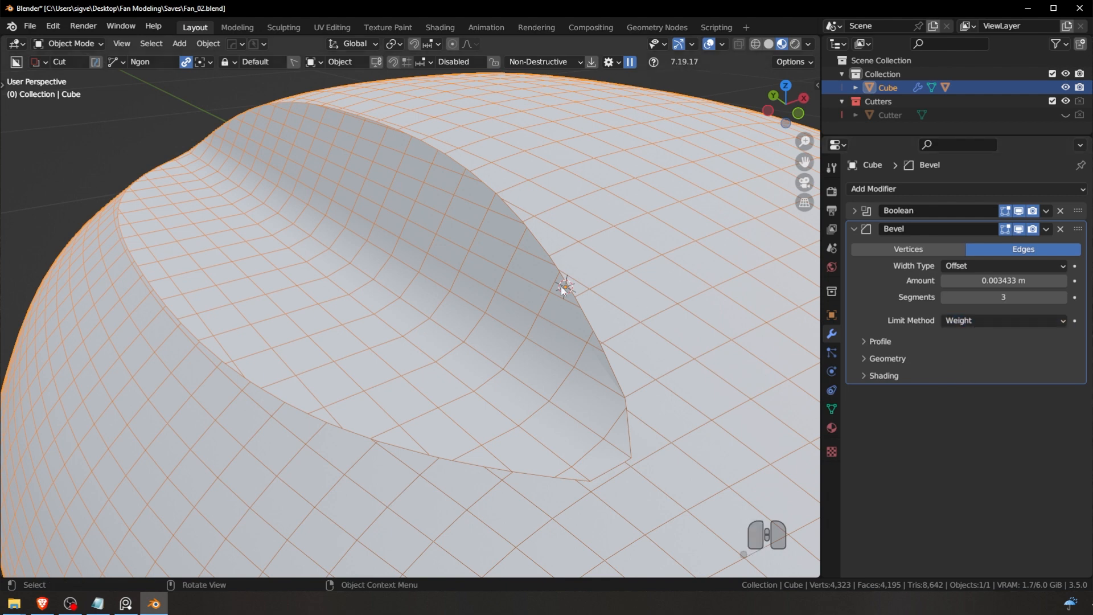
Step: Enter Edit Mode with edge selection and pick a single base-mesh edge crossing the recess
key(Tab)
key(Tab)
key(Tab)
middle_drag(559, 277, 575, 311)
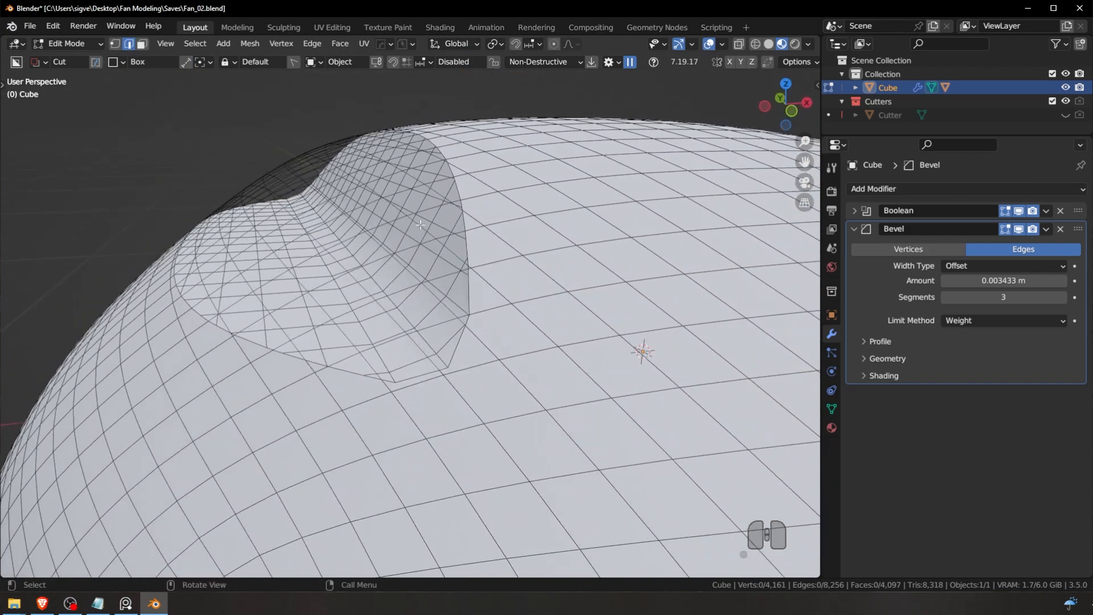
click(393, 204)
click(461, 181)
key(Tab)
click(463, 222)
scroll(466, 276, up, 5)
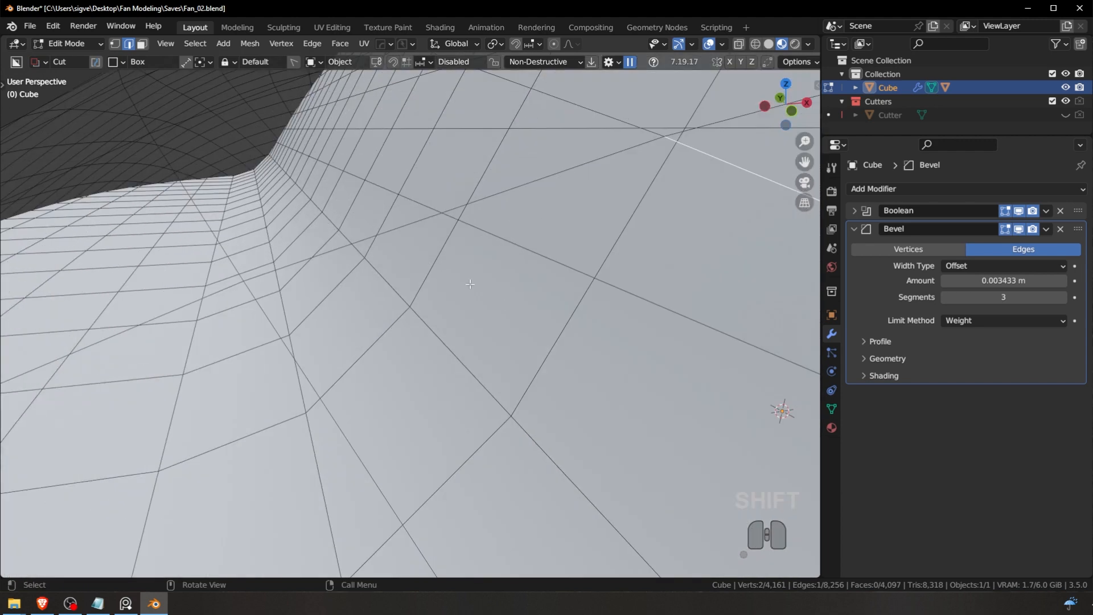
scroll(468, 282, up, 4)
drag(492, 282, 499, 294)
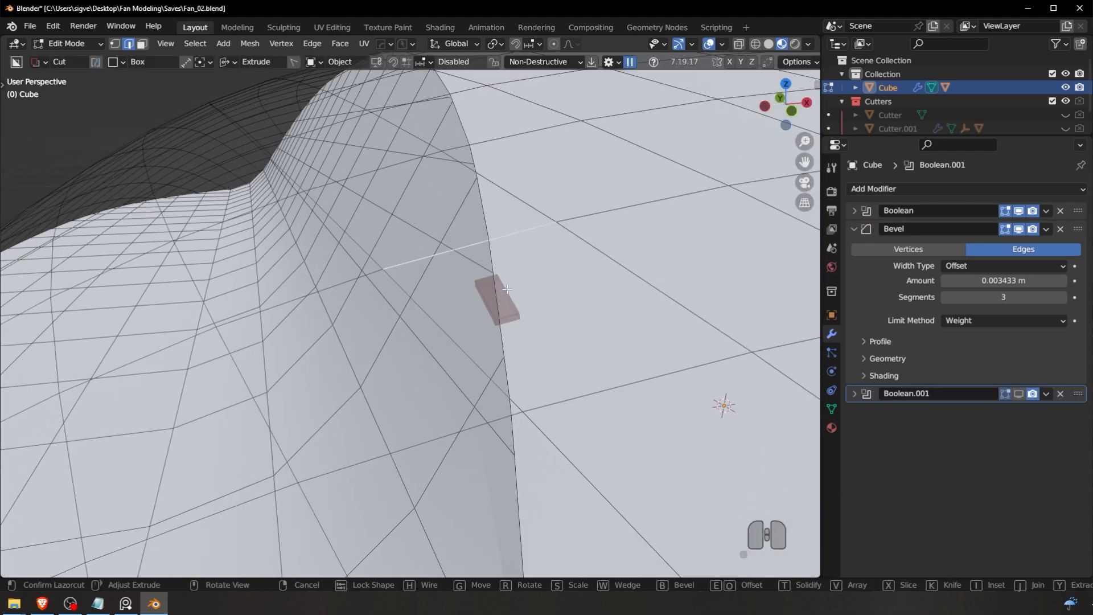
right_click(507, 289)
Step: Switch to the selection tool, select the fan body's entire base mesh, and return to Object Mode
scroll(484, 302, down, 7)
key(w)
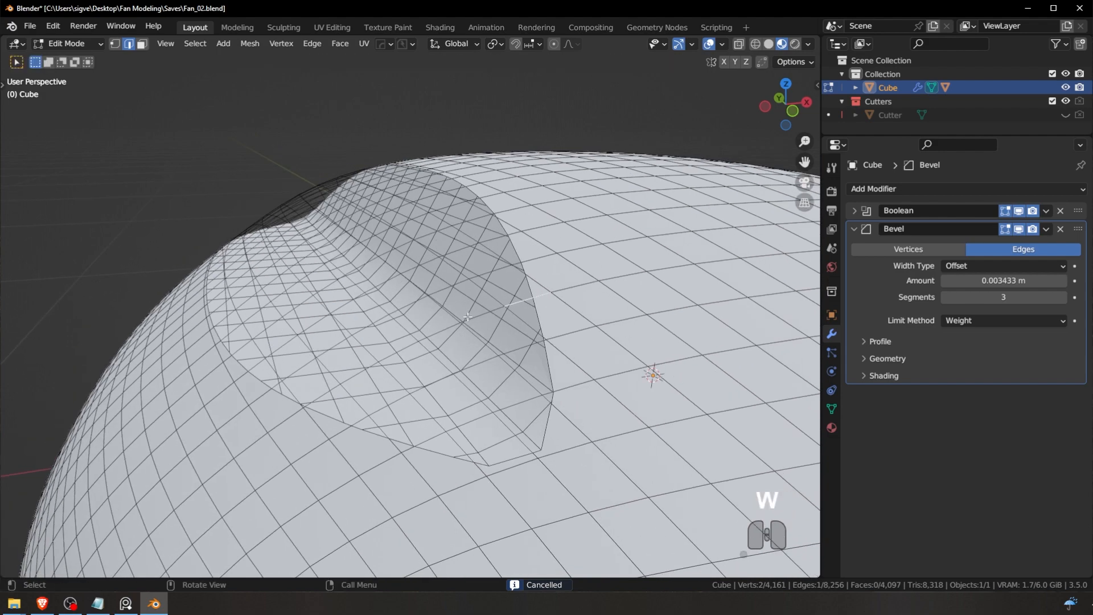
middle_drag(467, 316, 500, 327)
key(a)
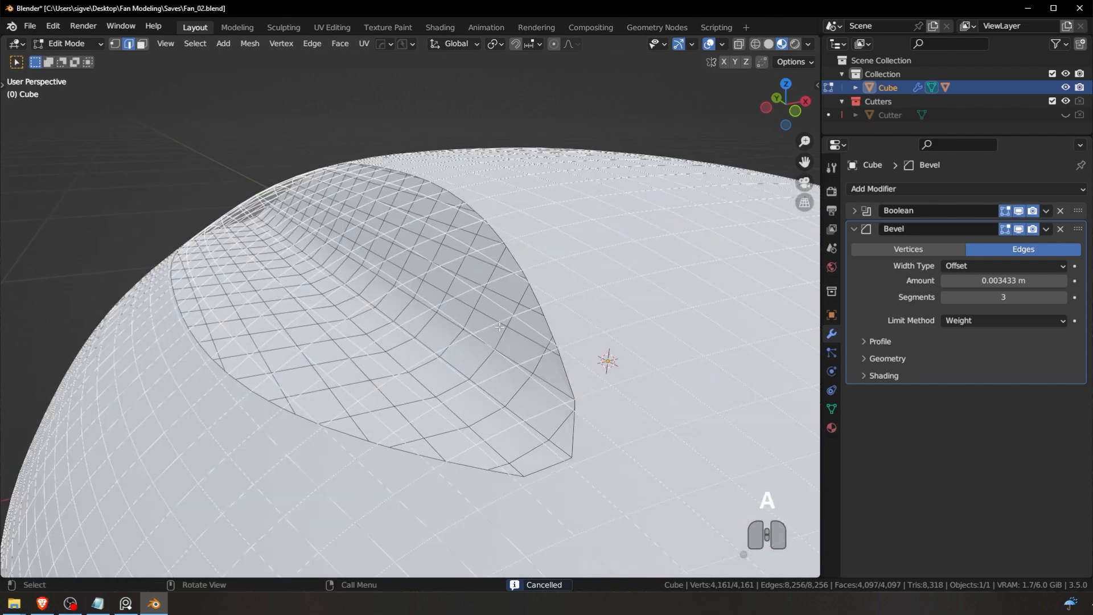
key(Tab)
click(519, 281)
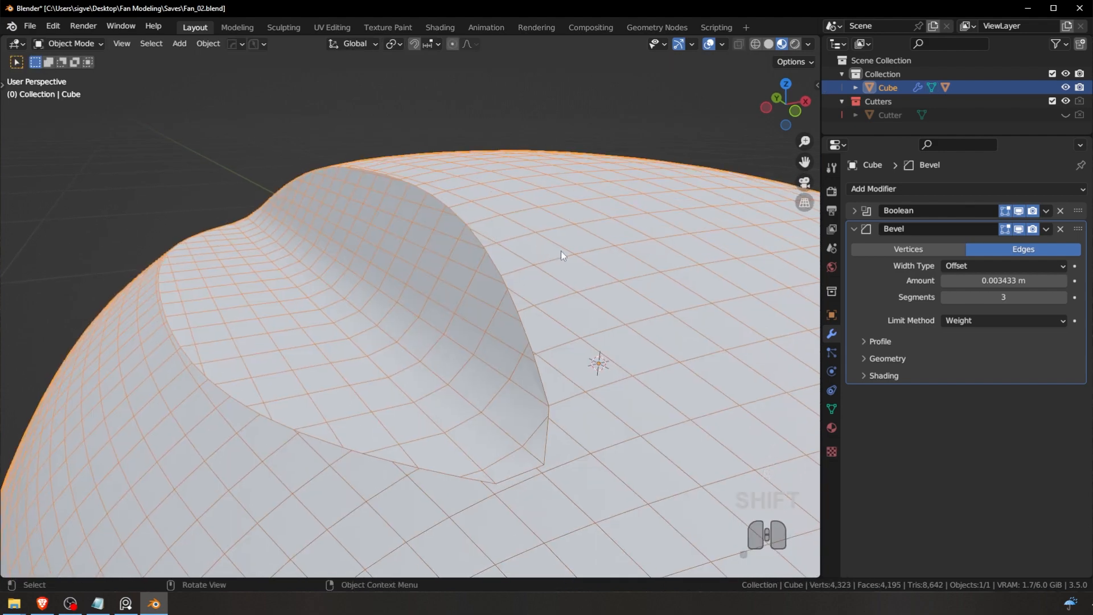
Step: Apply the Boolean with the HOps Sharpen / Apply Mods operation (CSharp) and enter Edit Mode to view the recess's real edges
click(1047, 210)
key(q)
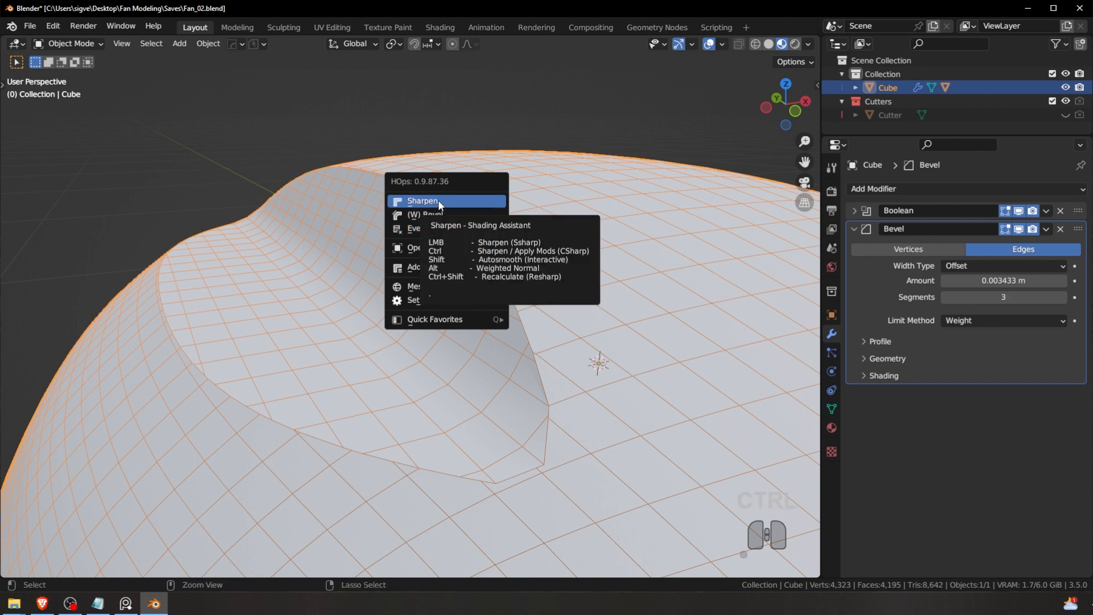
ctrl+click(438, 201)
key(Tab)
shift+middle_drag(504, 335, 496, 313)
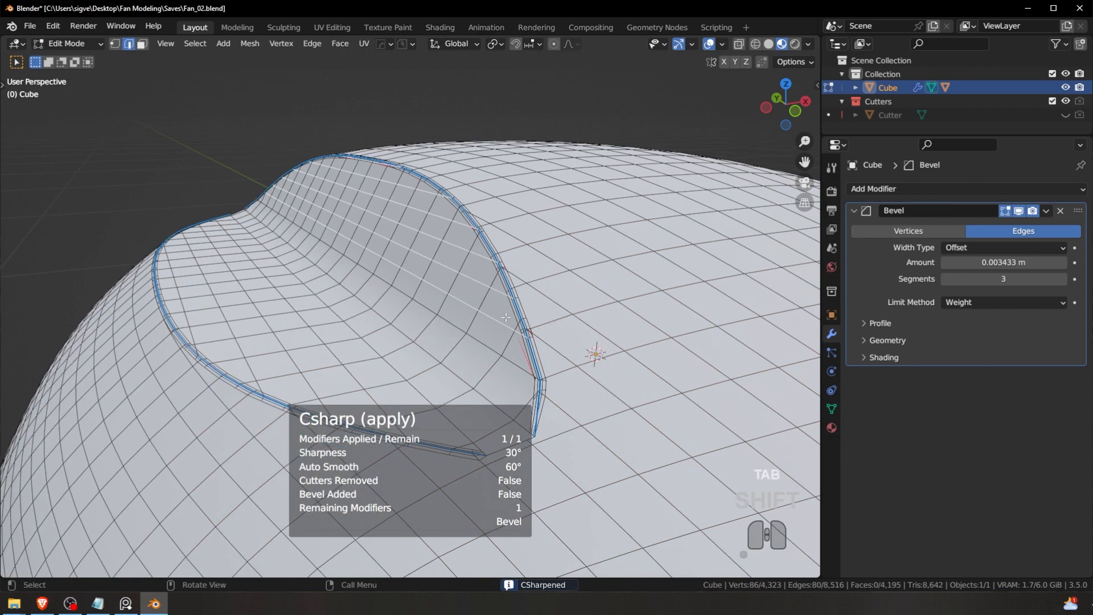
Step: Examine the bevelled rim edges around the recess in Edit Mode, up close at its pointed end
key(Tab)
key(Tab)
shift+middle_drag(526, 353, 536, 307)
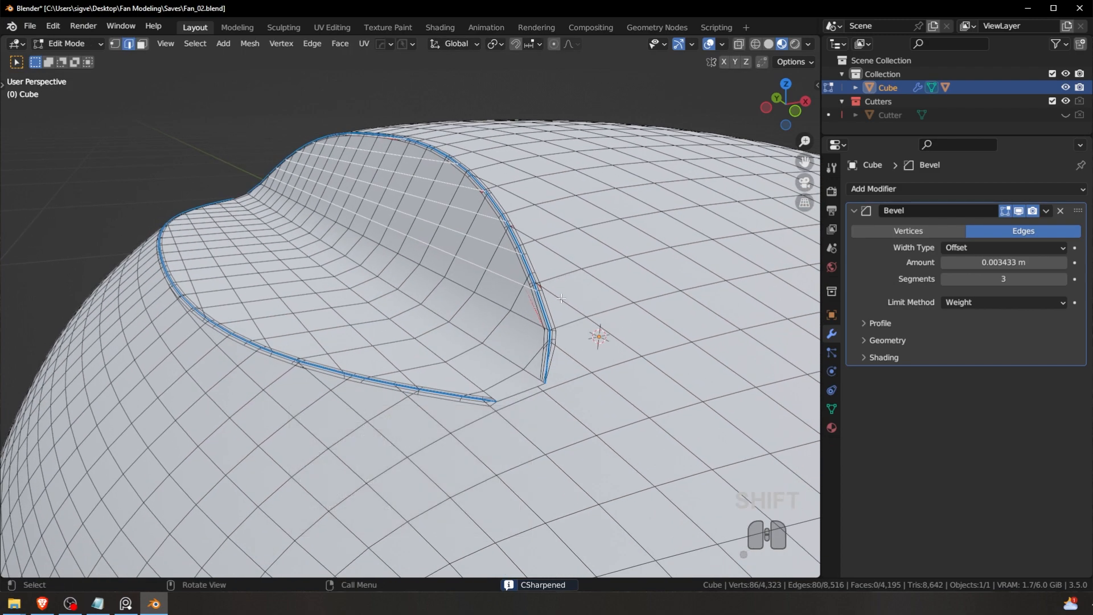
scroll(561, 298, up, 2)
middle_drag(616, 320, 584, 322)
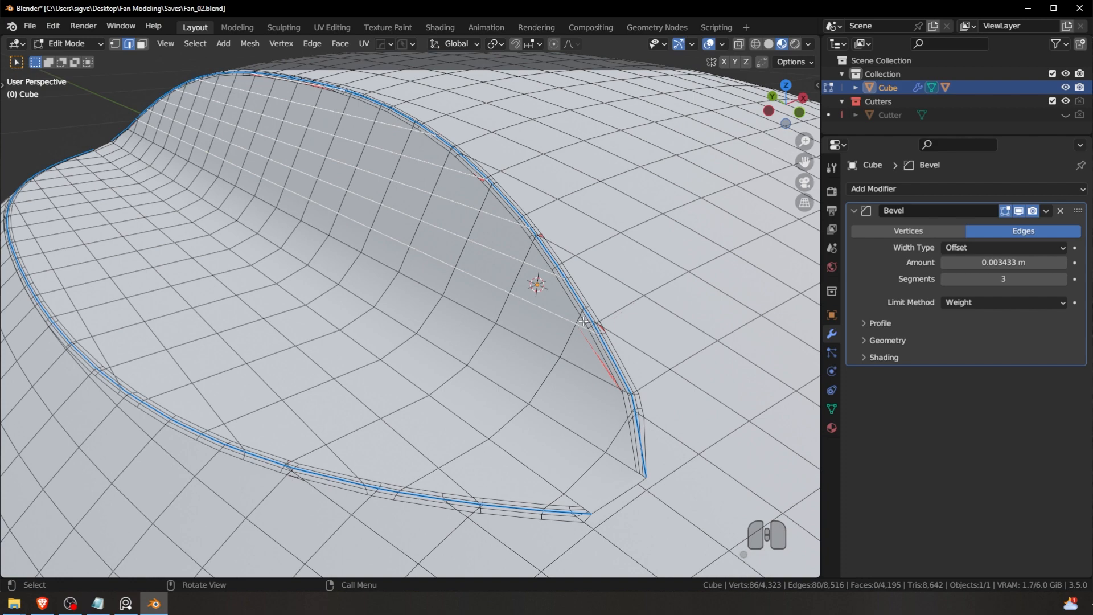
shift+middle_drag(468, 288, 473, 129)
shift+middle_drag(535, 188, 455, 198)
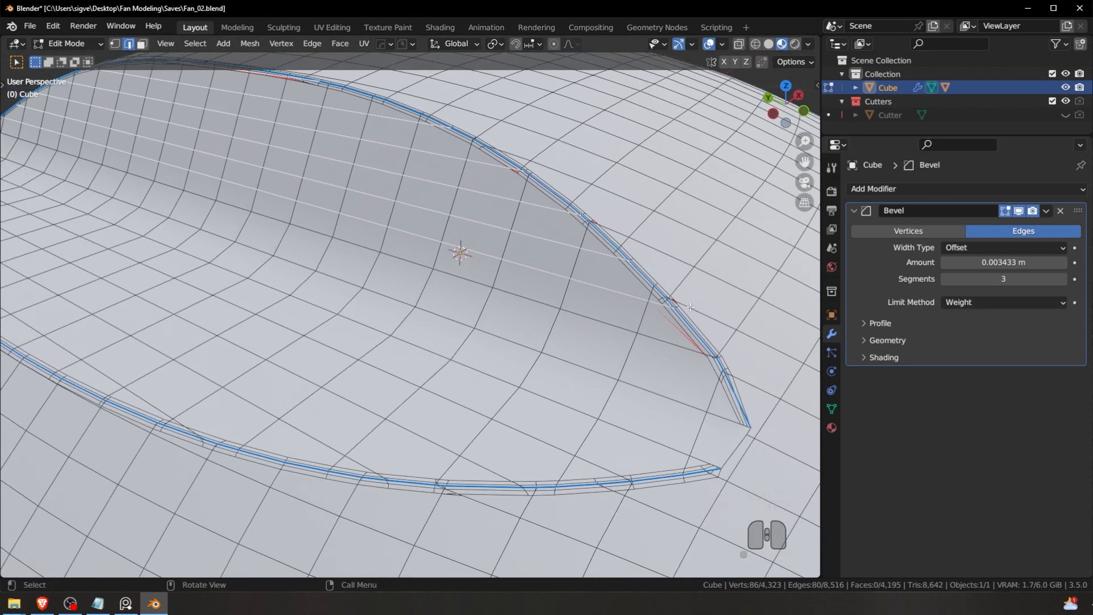
middle_drag(511, 295, 523, 315)
scroll(490, 305, down, 1)
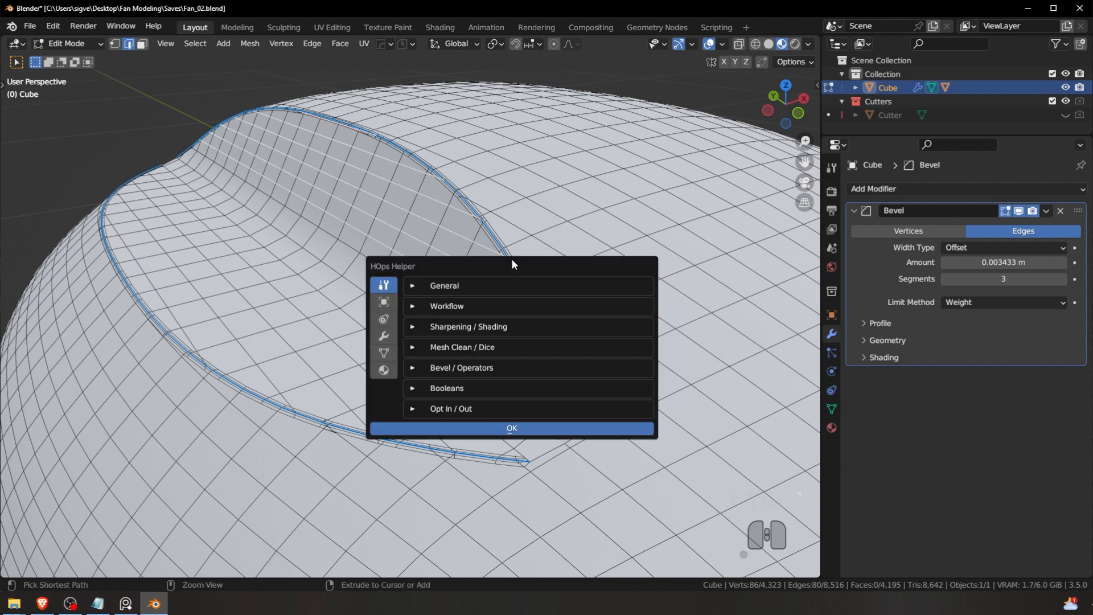
Step: Open the HOps Helper and expand its Sharpening / Shading settings
key(ctrl+grave)
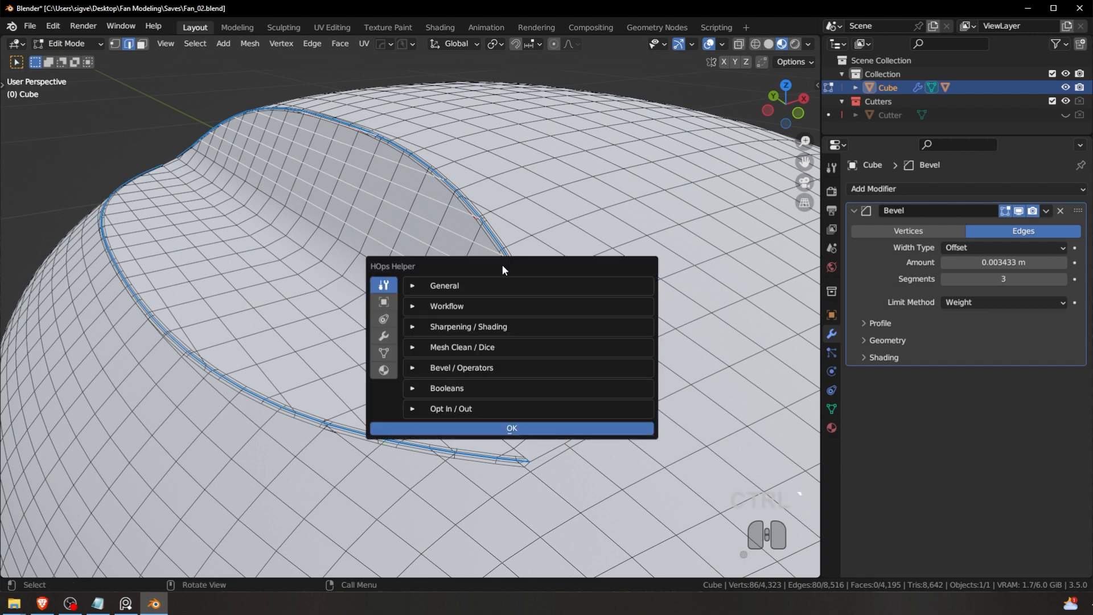
click(411, 305)
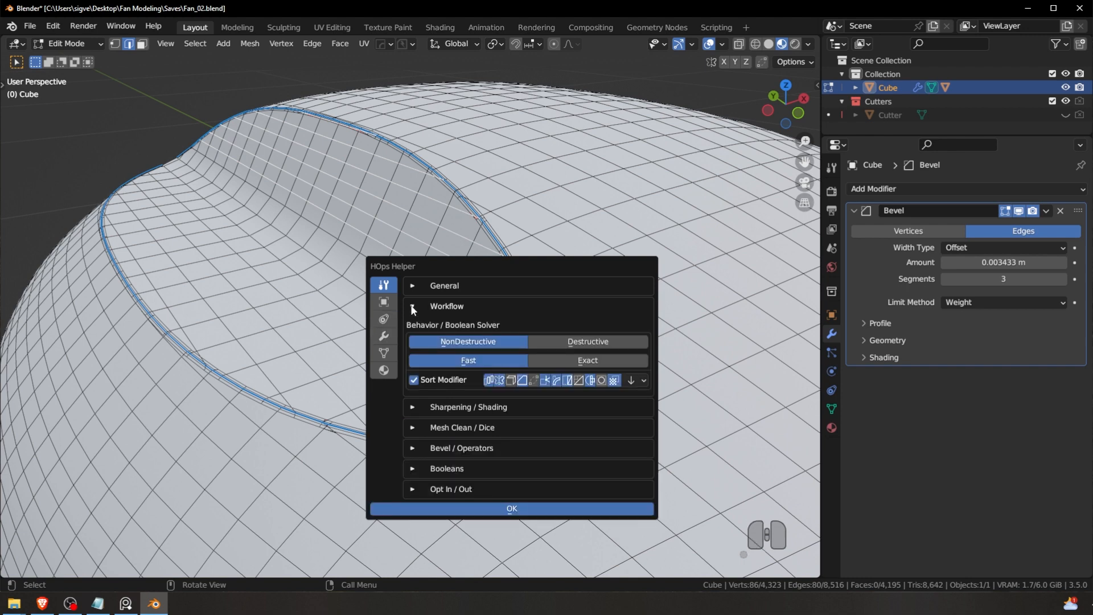
click(411, 306)
click(410, 328)
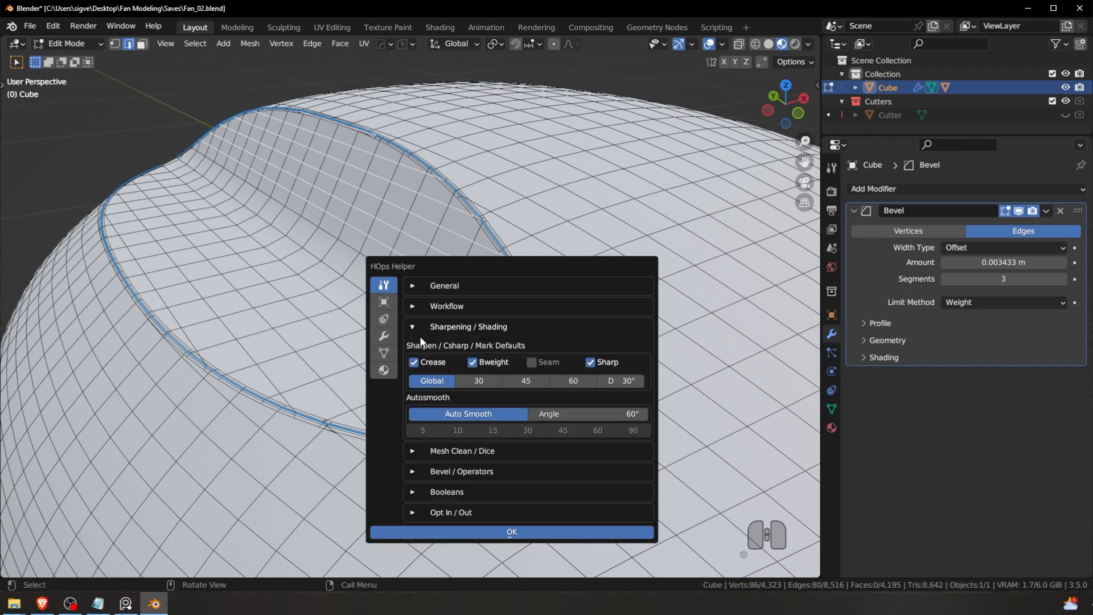
drag(450, 278, 638, 118)
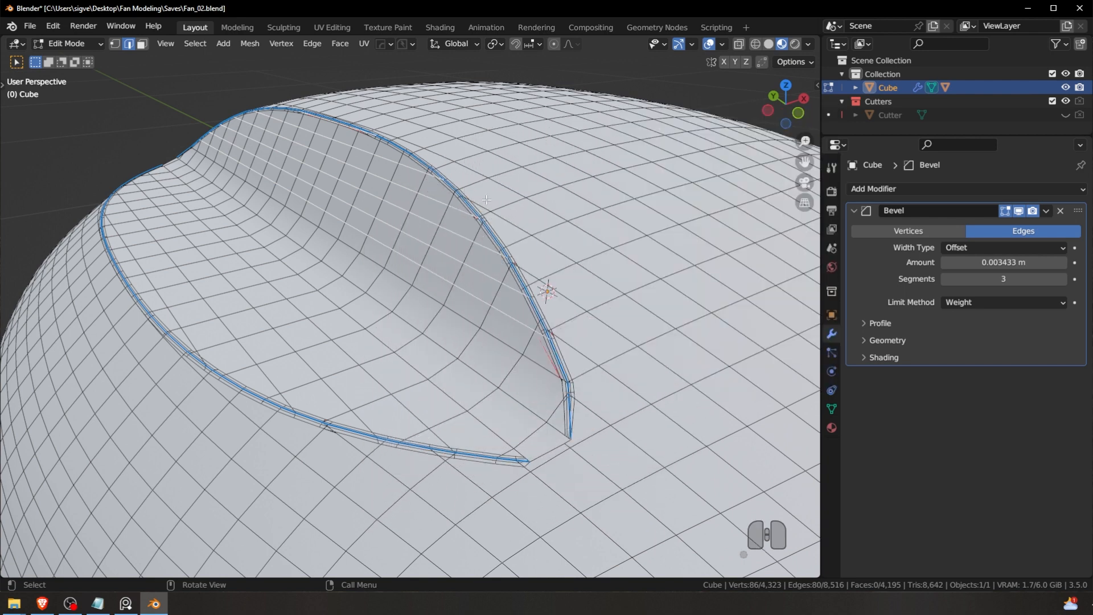
Step: Return the fan body to Object Mode and keep it selected
key(grave)
key(q)
key(Escape)
key(Tab)
click(474, 167)
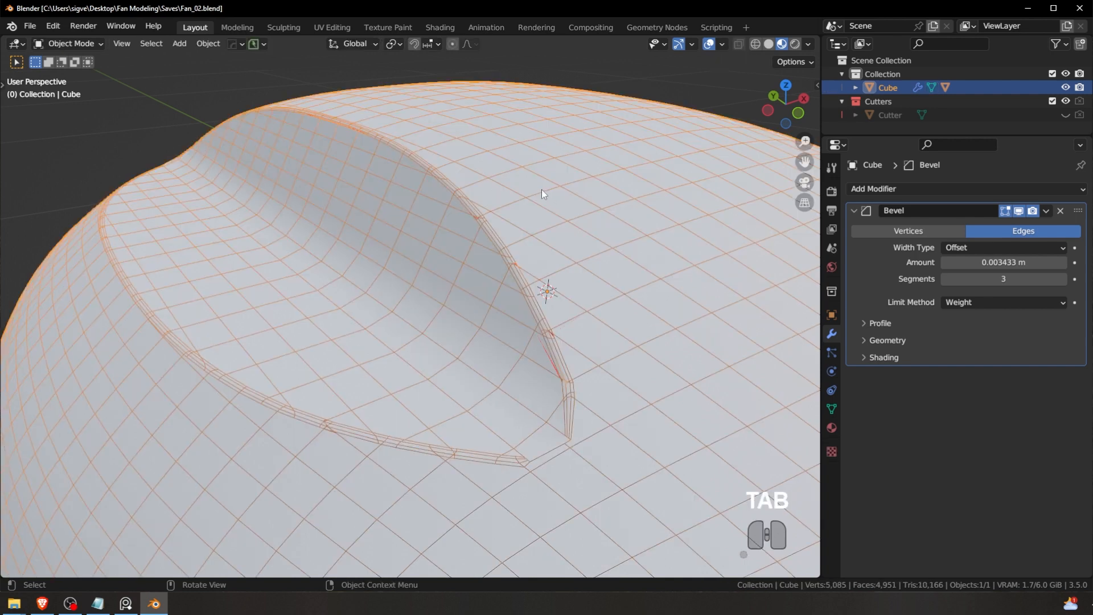
Step: Disable Crease in the HOps Helper's Sharpen / Csharp / Mark defaults
key(q)
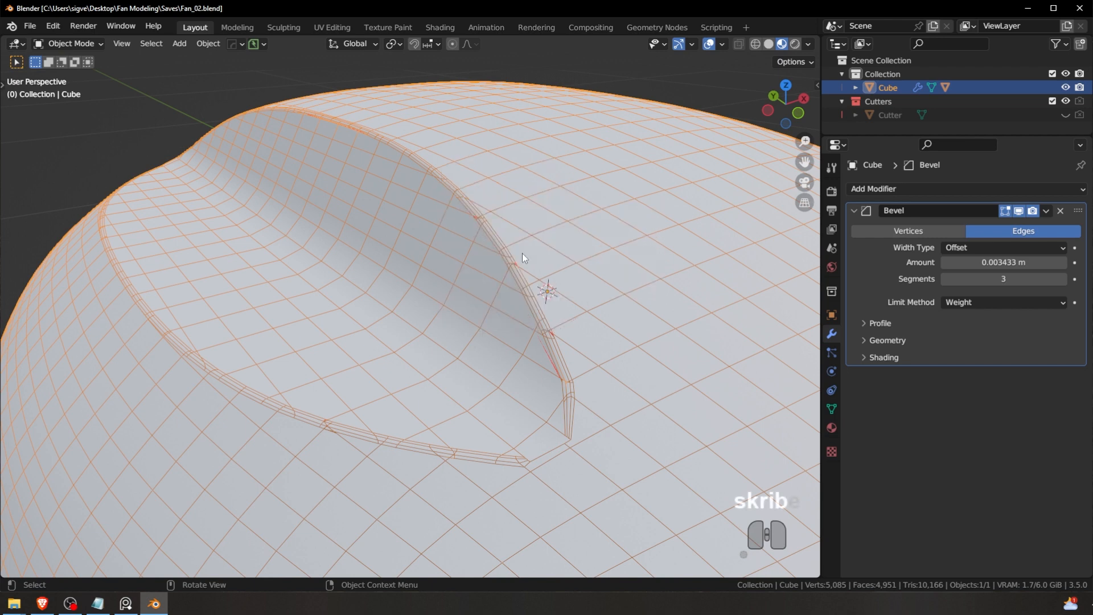
key(ctrl+grave)
drag(483, 251, 534, 153)
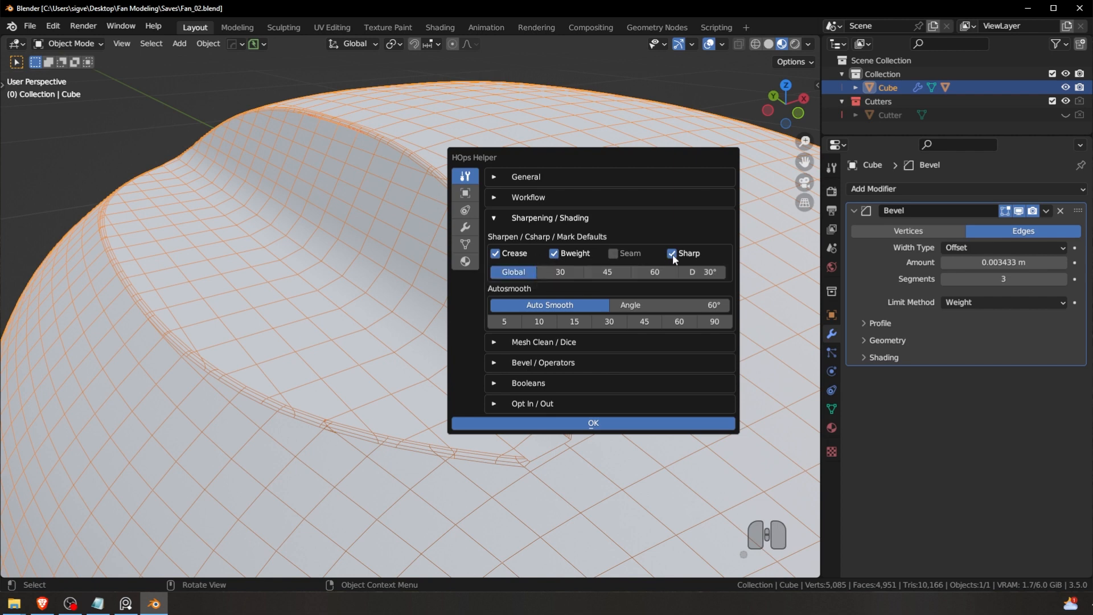
click(496, 254)
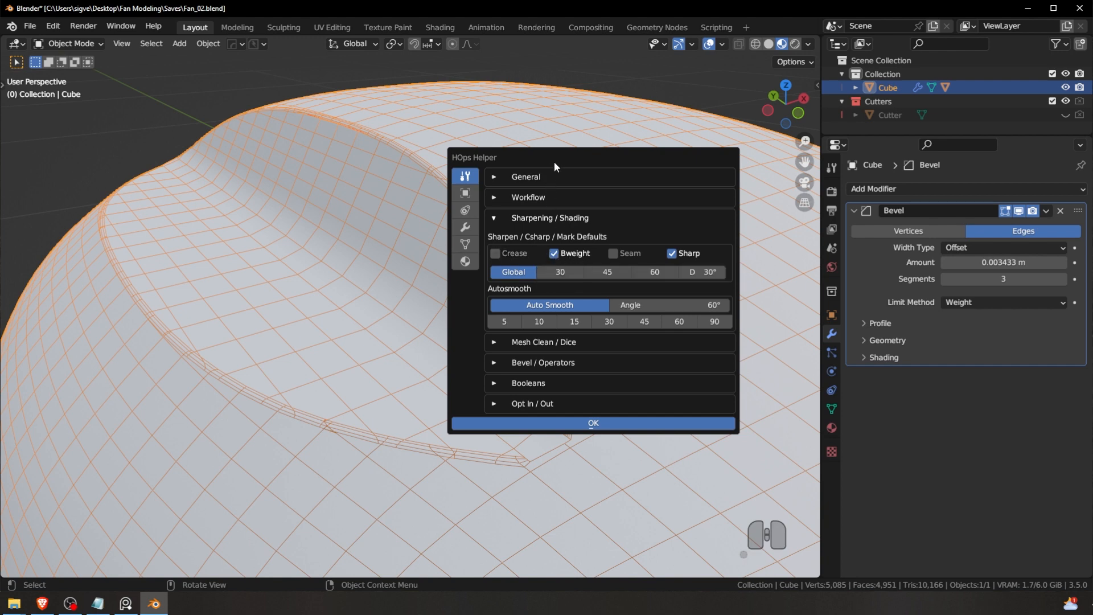
drag(554, 162, 684, 213)
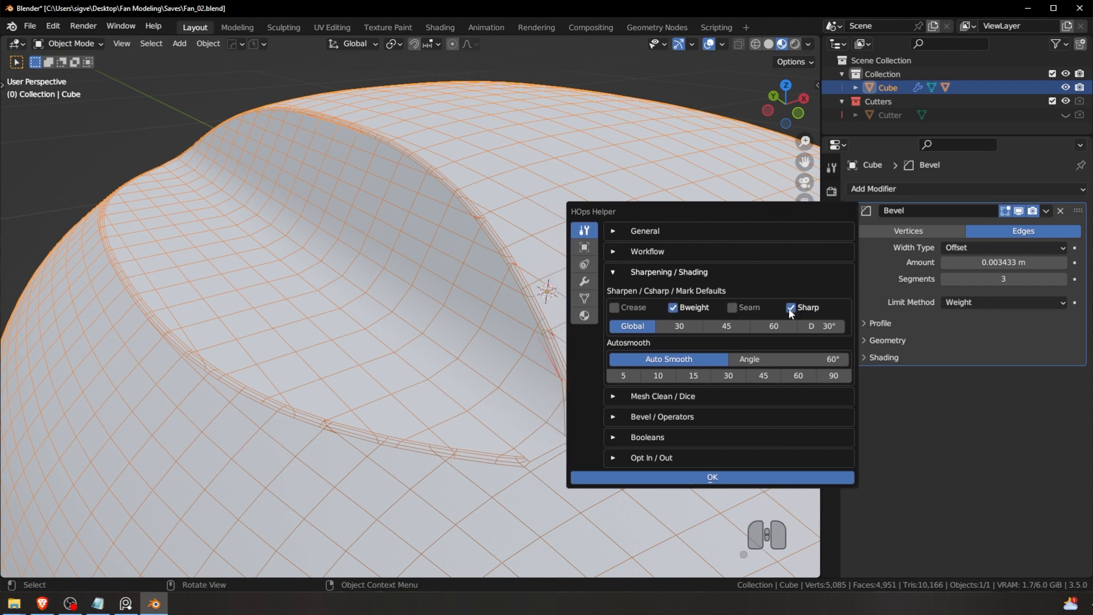
scroll(473, 210, down, 5)
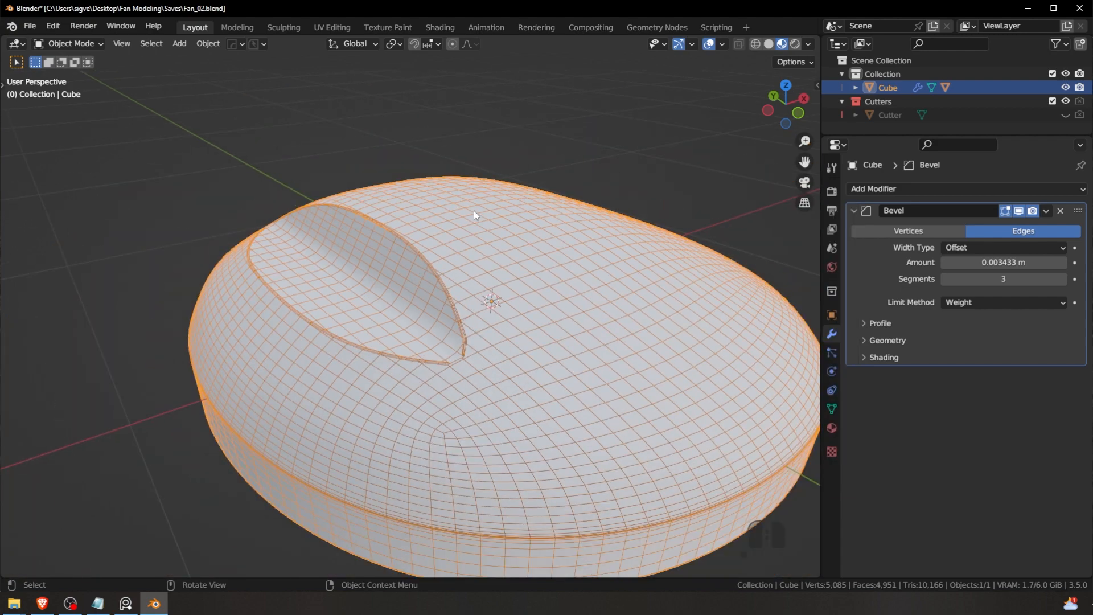
shift+middle_drag(465, 275, 474, 267)
scroll(473, 266, up, 1)
key(alt+Tab)
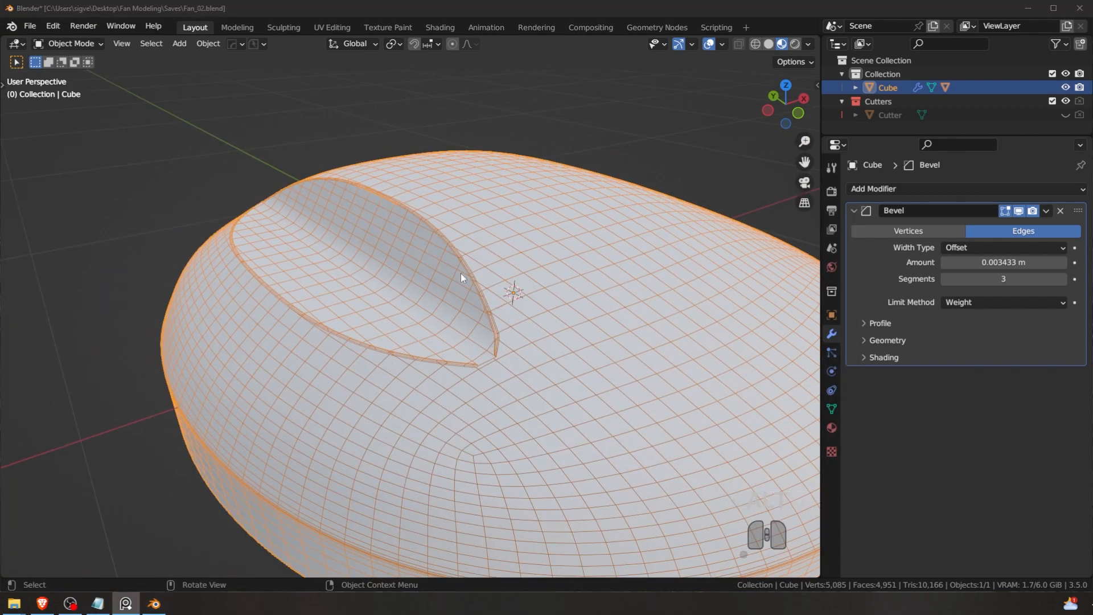
key(alt+Tab)
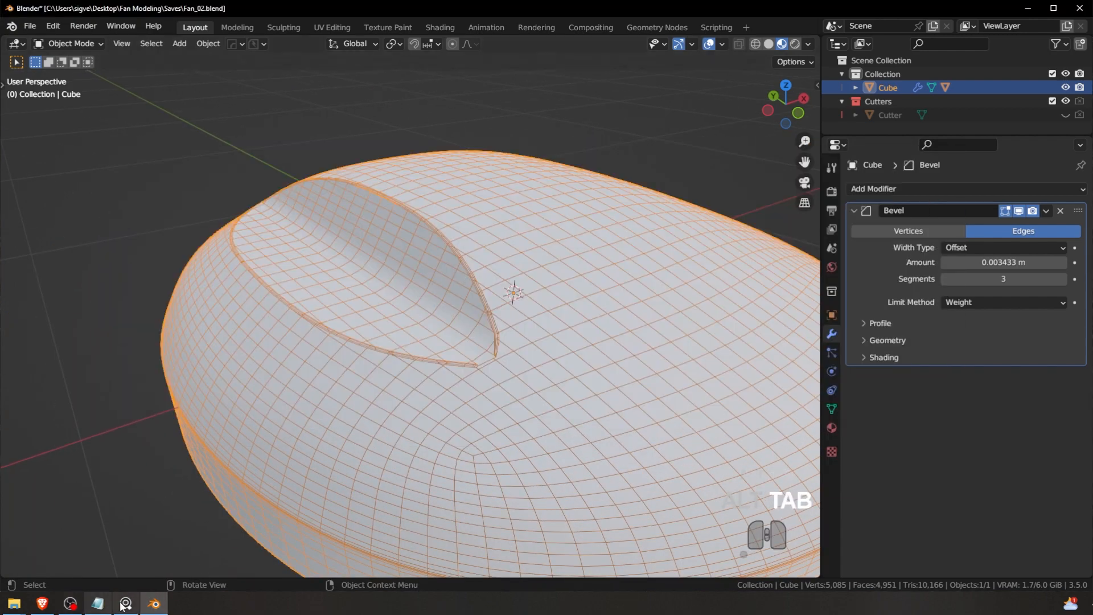
click(154, 603)
click(154, 603)
Step: Disable Sharp in the HOps Helper's sharpening defaults and set the global sharpness angle to 20°
key(ctrl+grave)
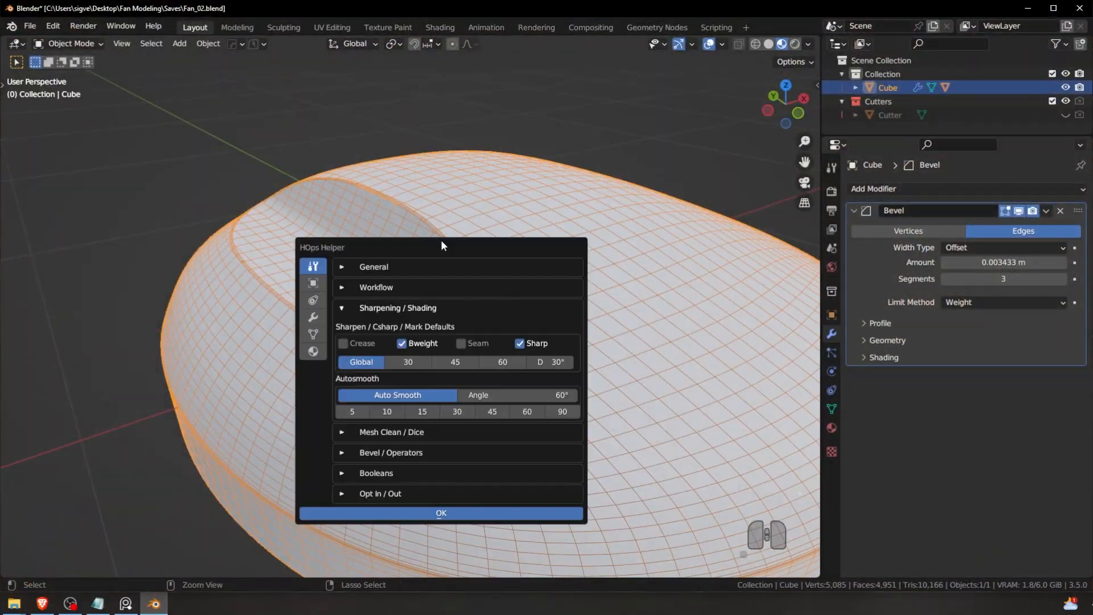
drag(469, 247, 687, 149)
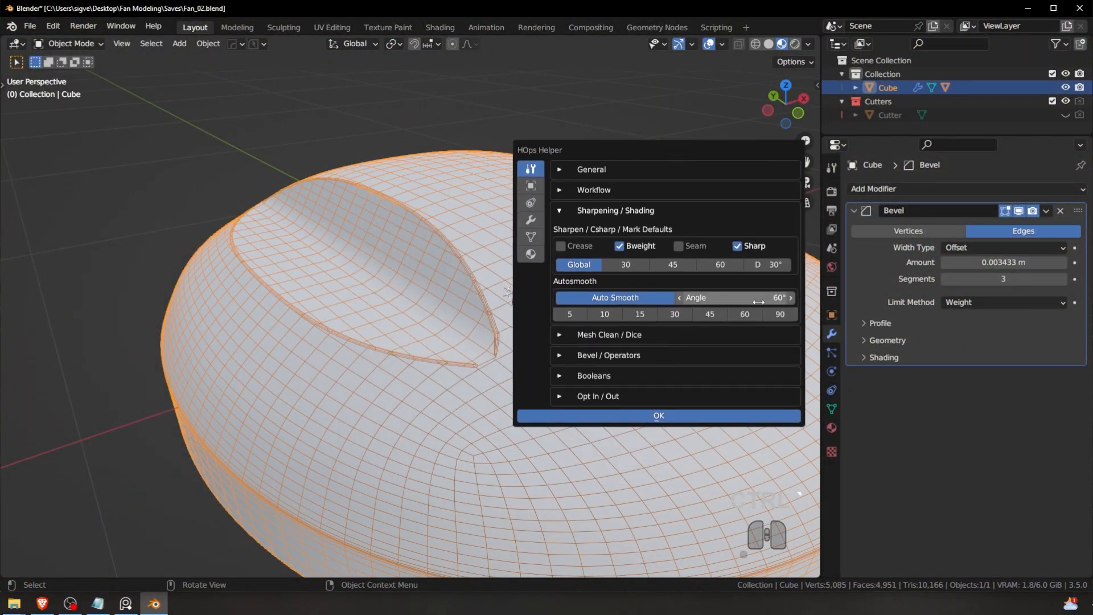
click(737, 245)
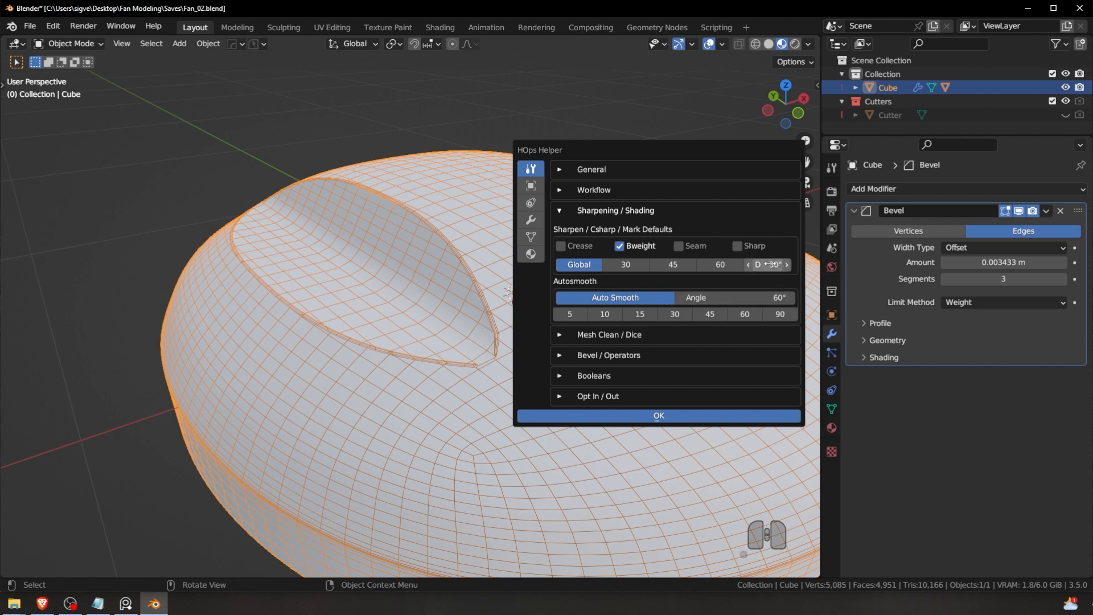
click(757, 266)
text(0)
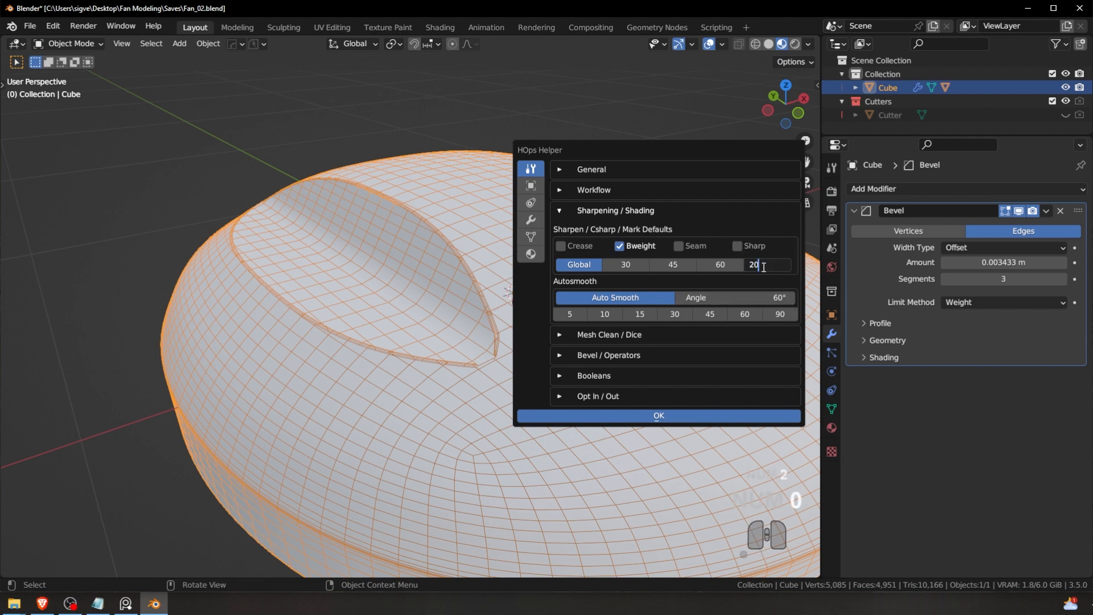
click(661, 415)
Step: Run HOps Csharp on the fan body with the 20° sharpness and inspect the recess's pointed end
scroll(511, 351, up, 6)
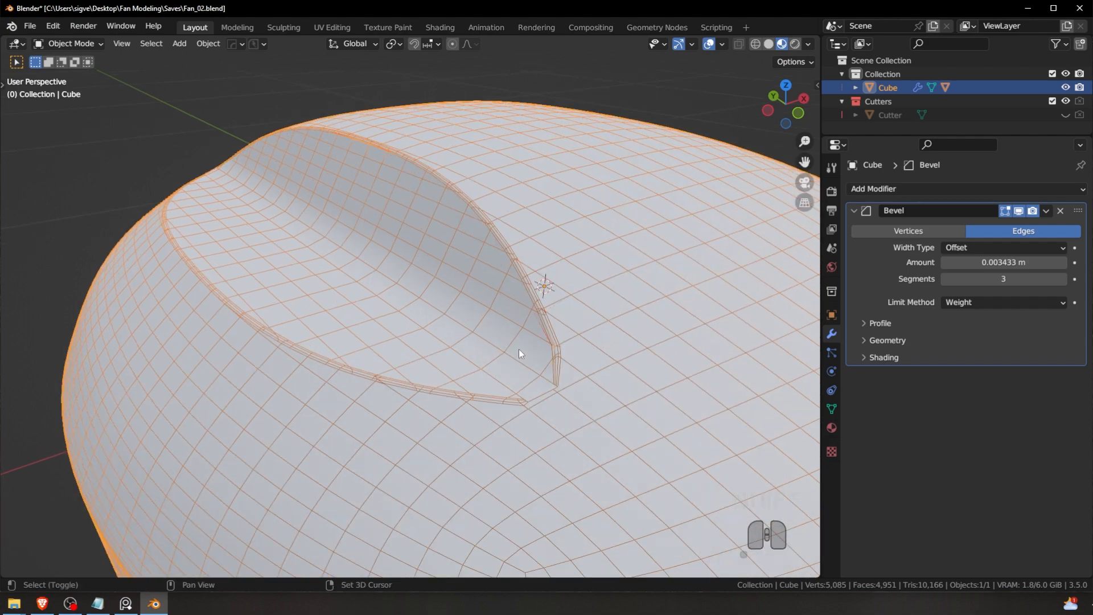
middle_drag(544, 346, 586, 337)
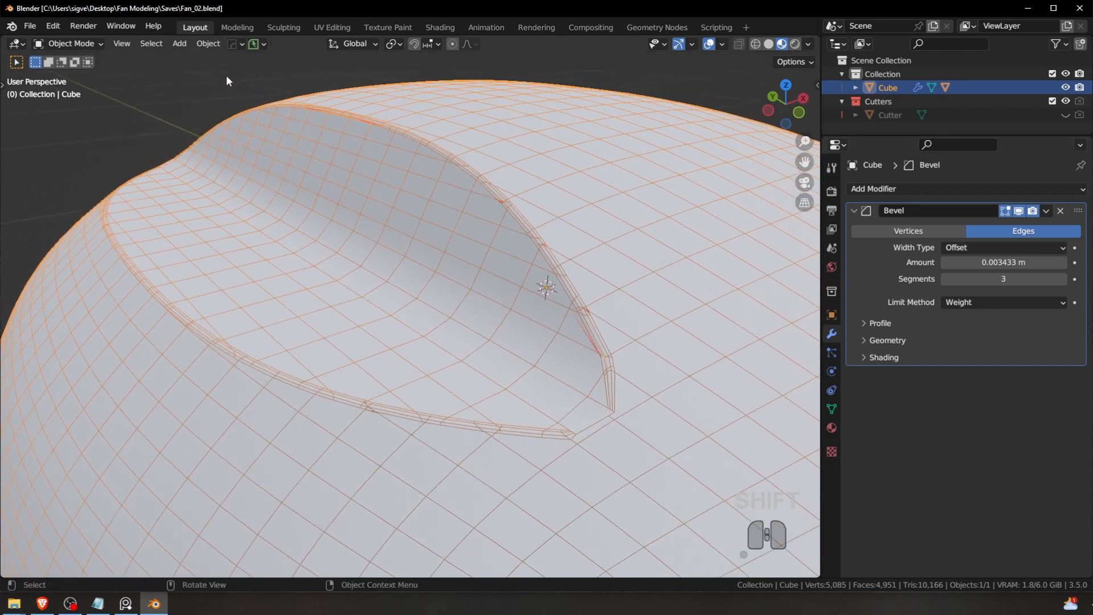
key(q)
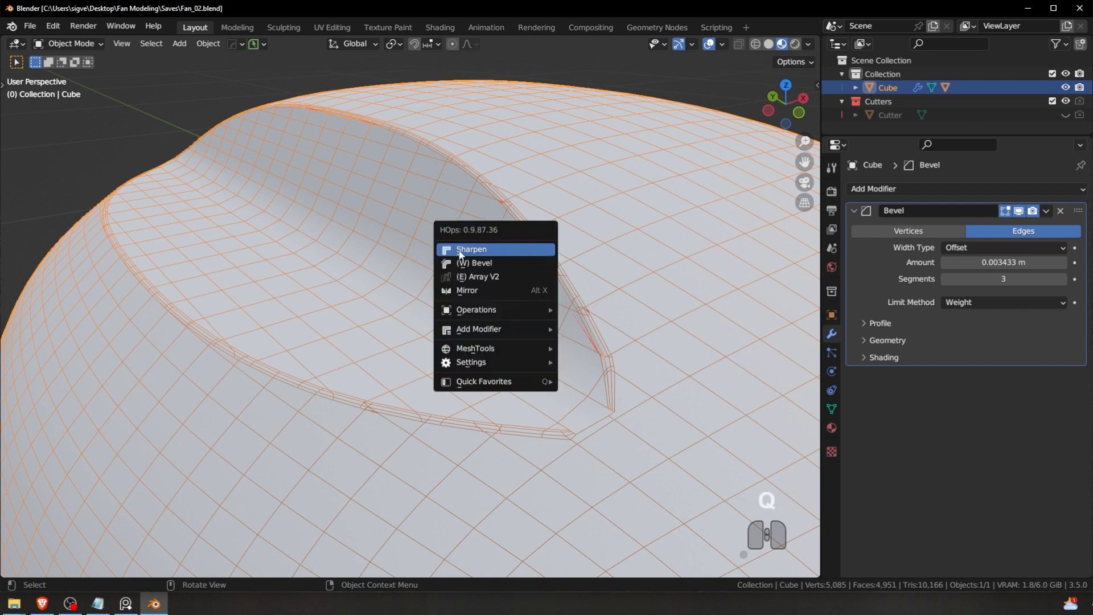
ctrl+click(493, 250)
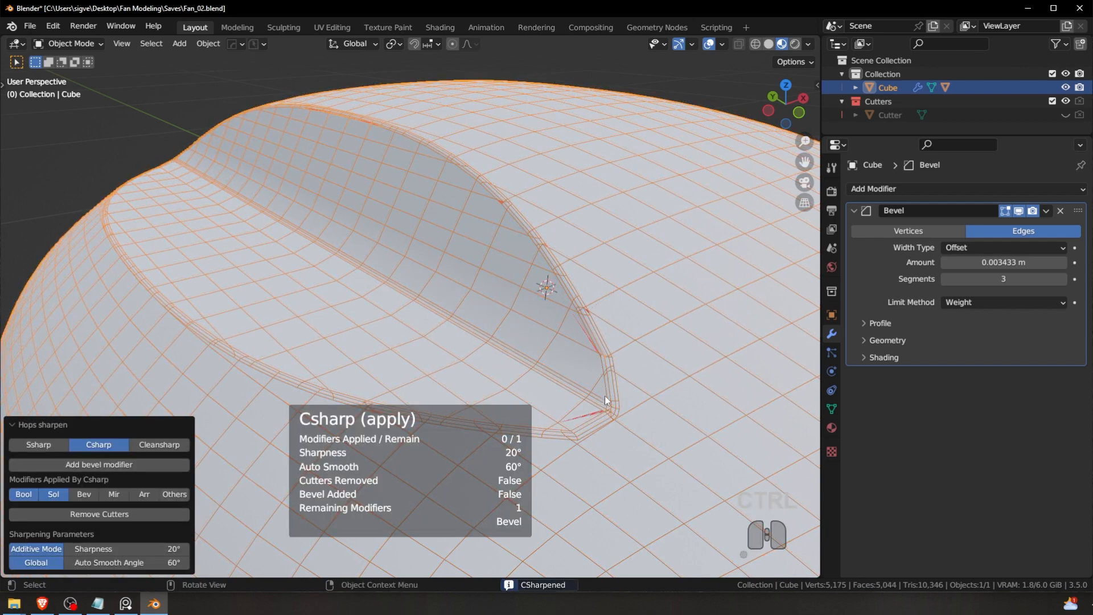
scroll(381, 256, up, 3)
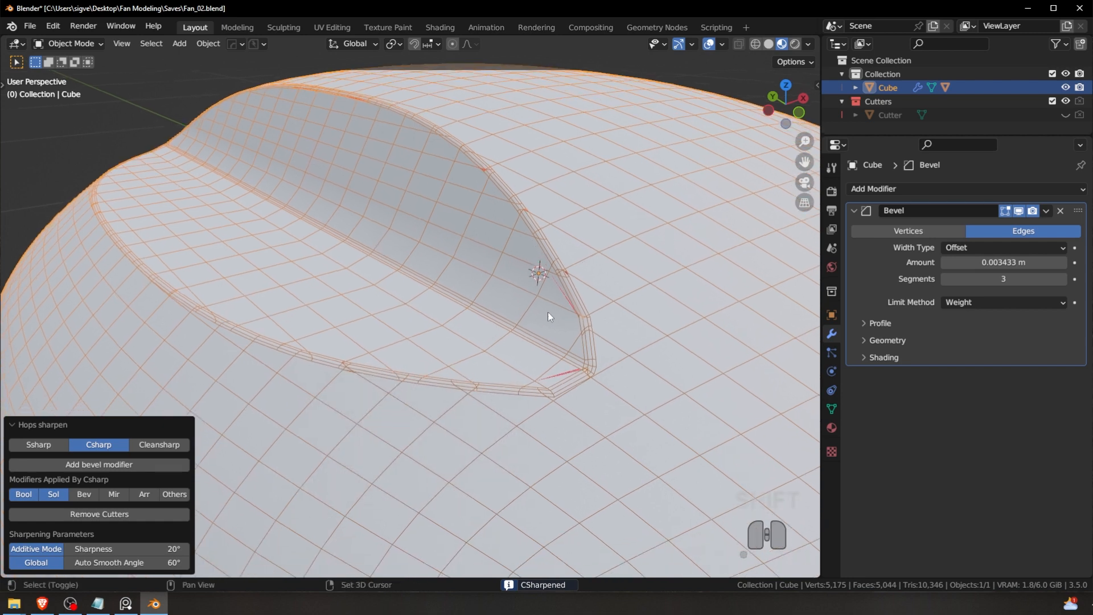
shift+middle_drag(548, 312, 492, 303)
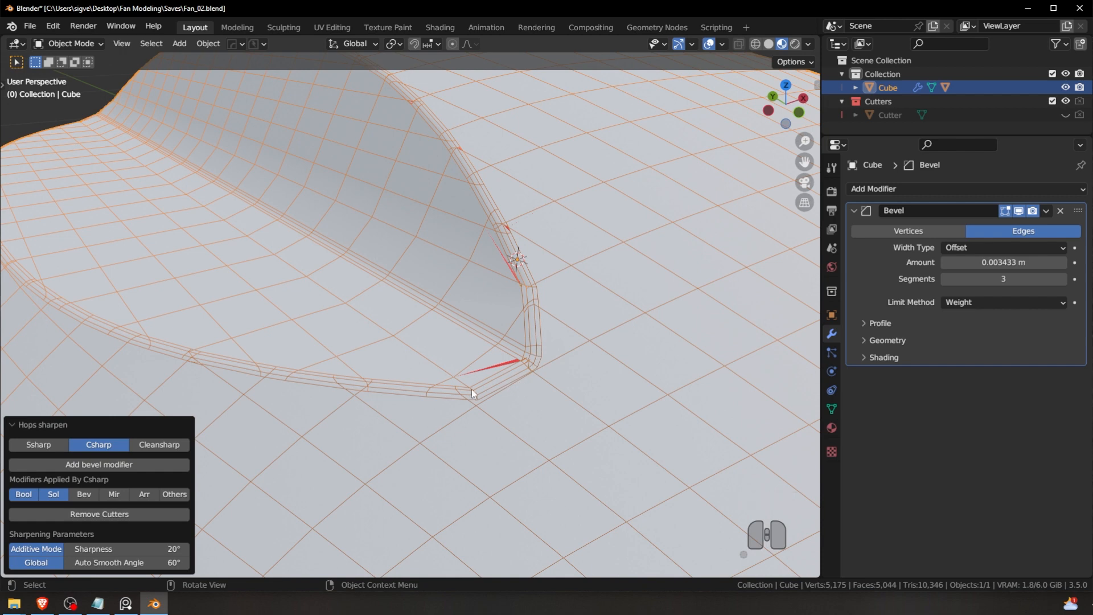
shift+middle_drag(439, 276, 472, 288)
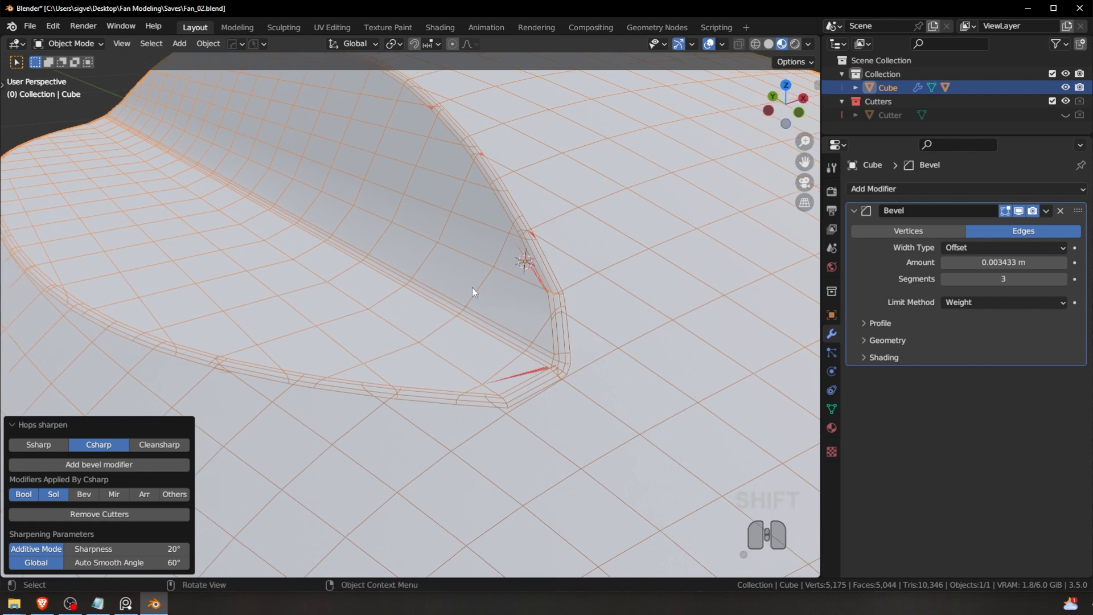
Step: Disable Bweight in the HOps Helper's Sharpen / Csharp / Mark defaults and confirm
key(ctrl+grave)
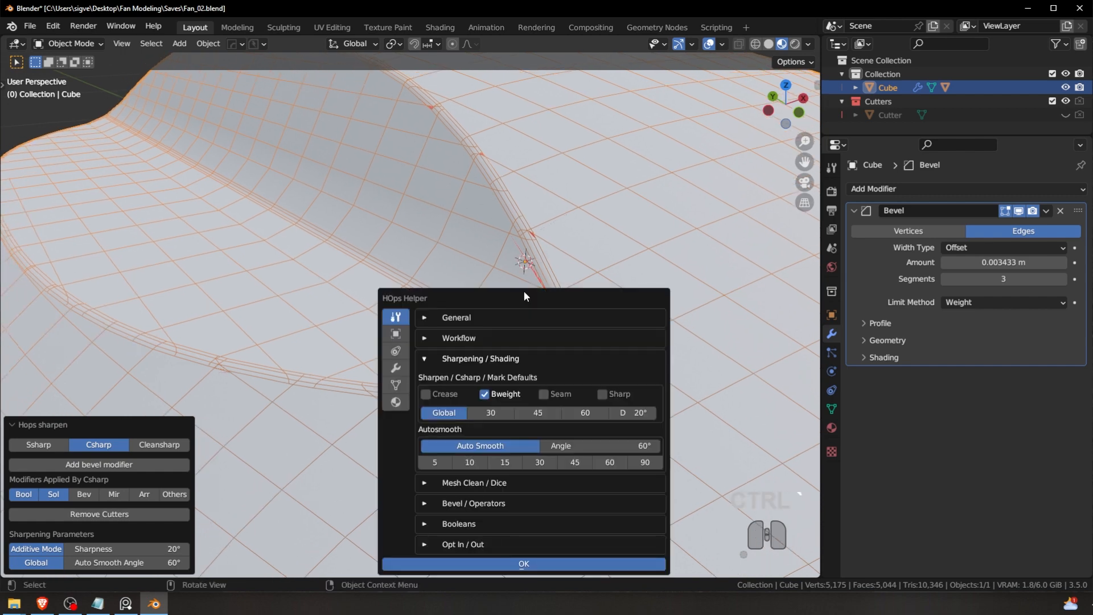
click(486, 394)
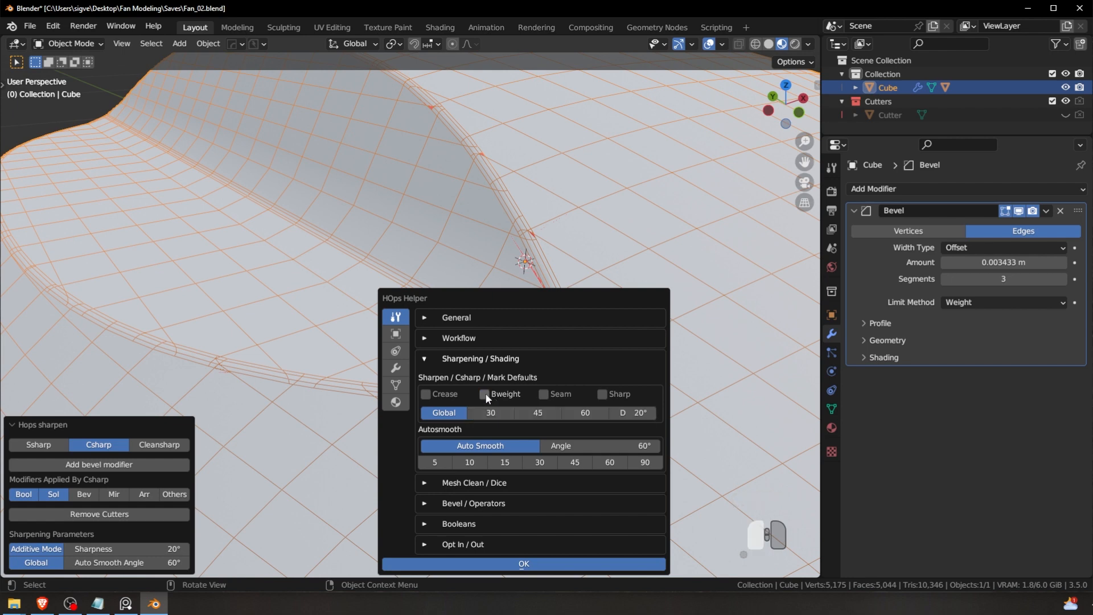
click(523, 563)
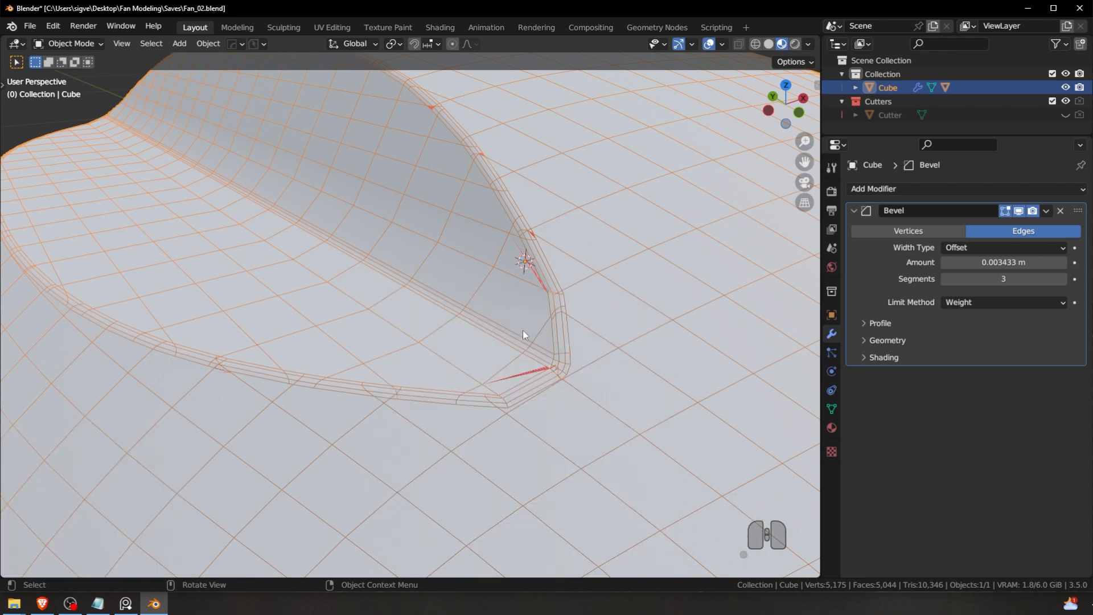
middle_drag(523, 330, 500, 259)
key(grave)
key(Escape)
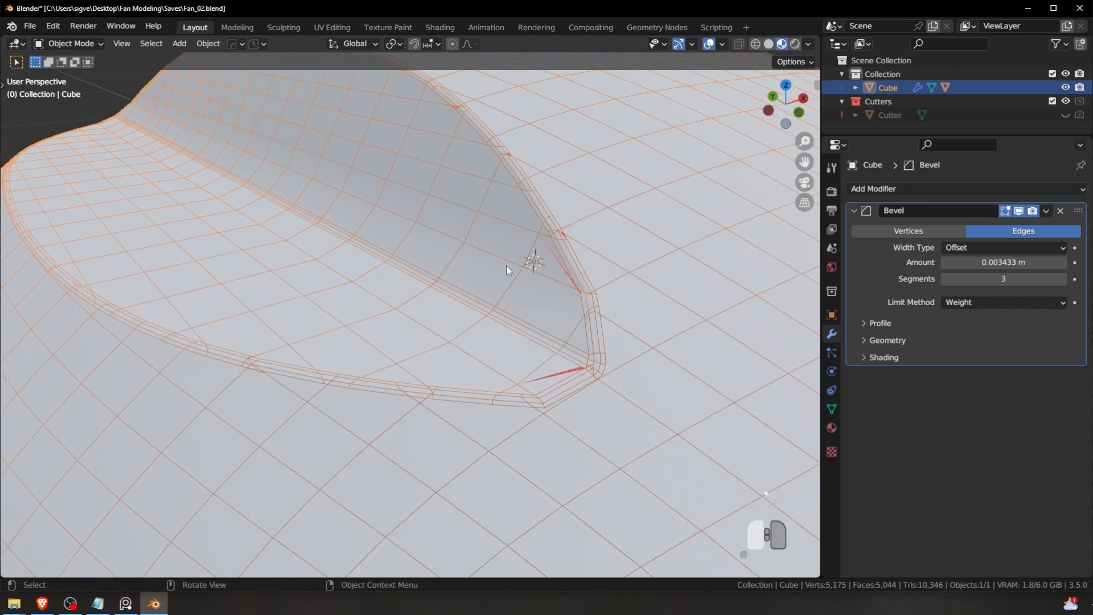
Step: Enter Edit Mode on the fan body and deselect everything to view the bevel-weighted edges
key(Tab)
scroll(526, 297, down, 1)
key(a)
key(a)
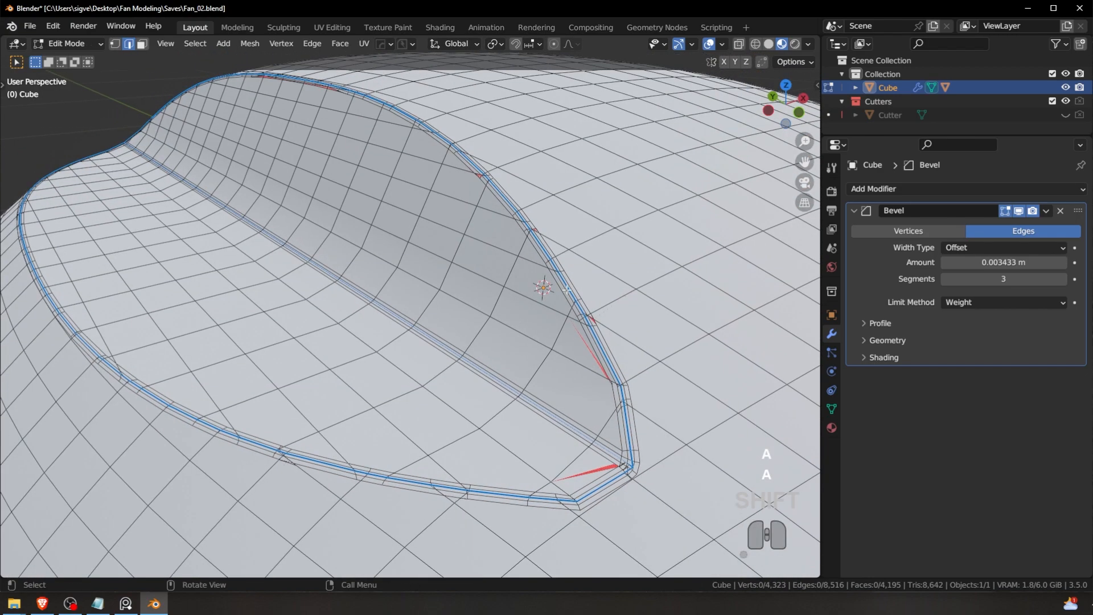
scroll(529, 307, down, 2)
scroll(531, 315, down, 4)
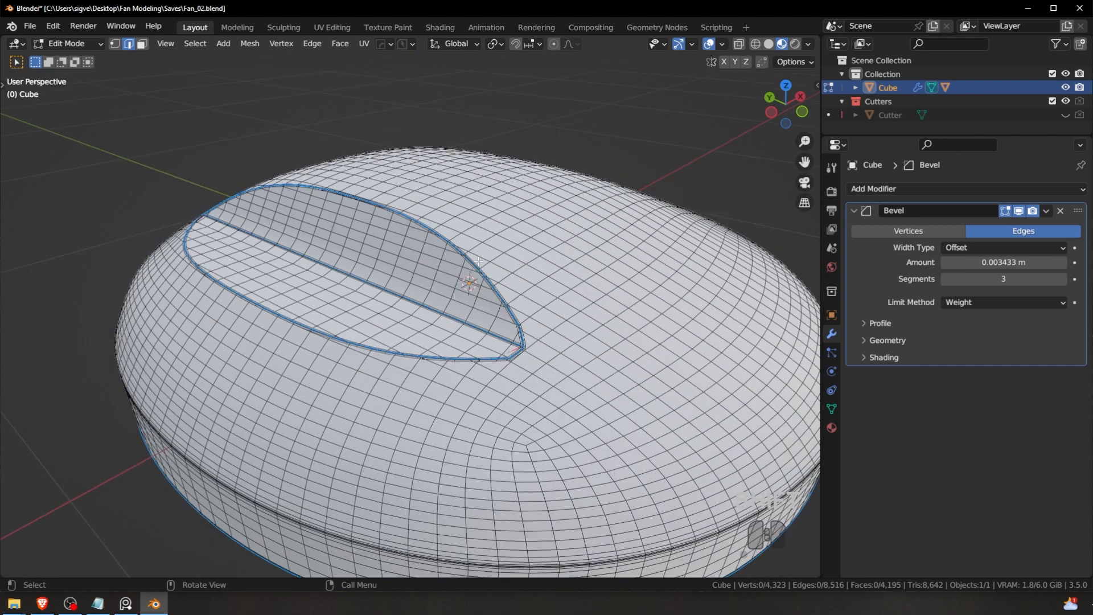
Step: Select the whole mesh and set the mean bevel weight and mean crease of its edges to 0
scroll(555, 252, up, 3)
key(a)
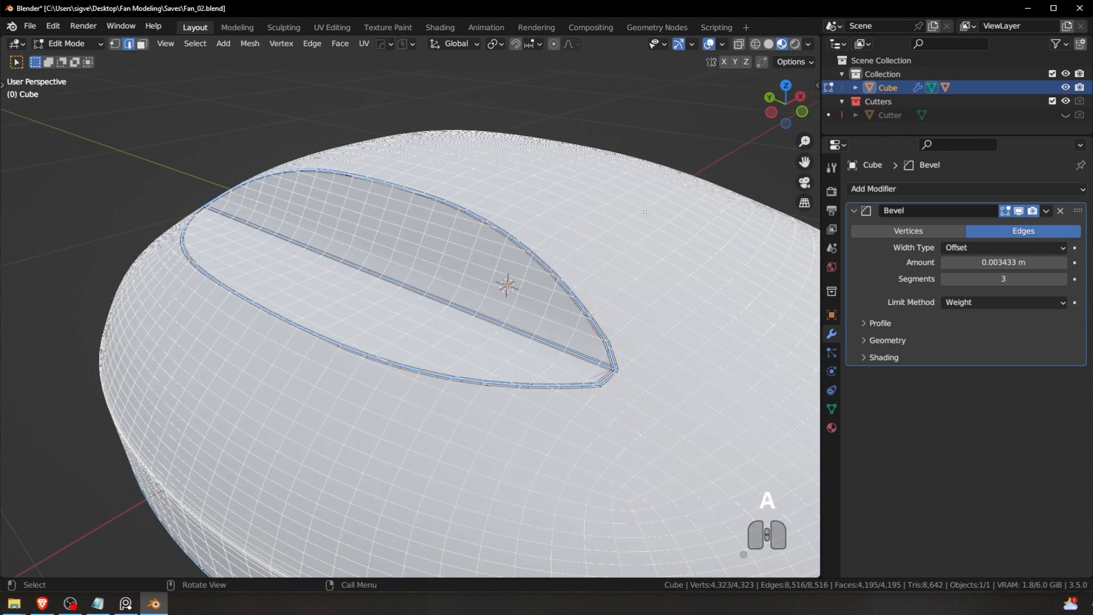
key(n)
click(813, 87)
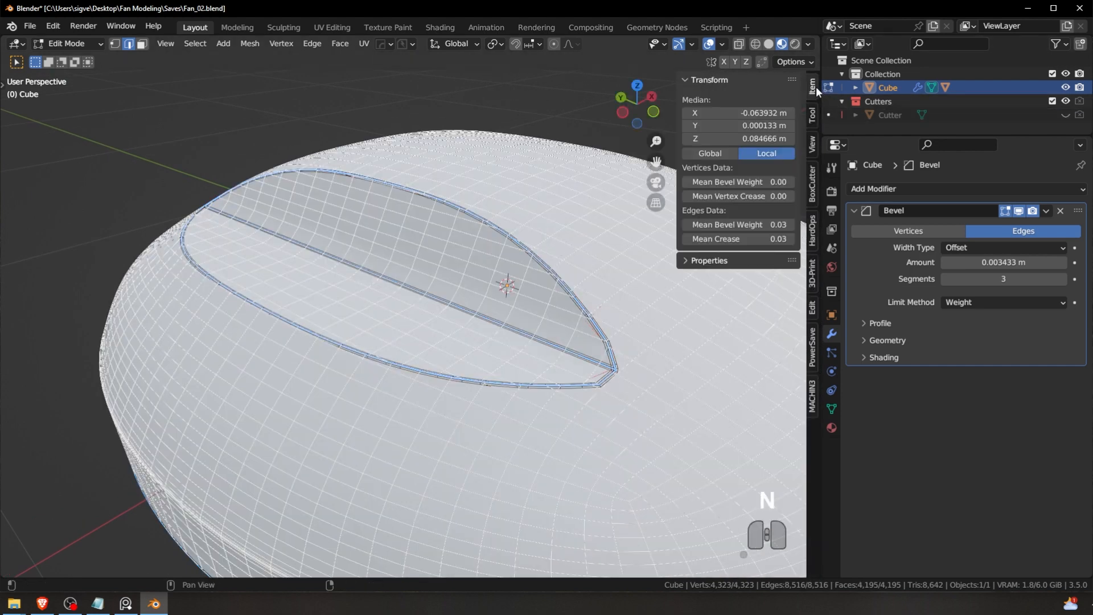
mouse_move(755, 222)
mouse_down()
mouse_move(743, 222)
mouse_move(743, 238)
mouse_up()
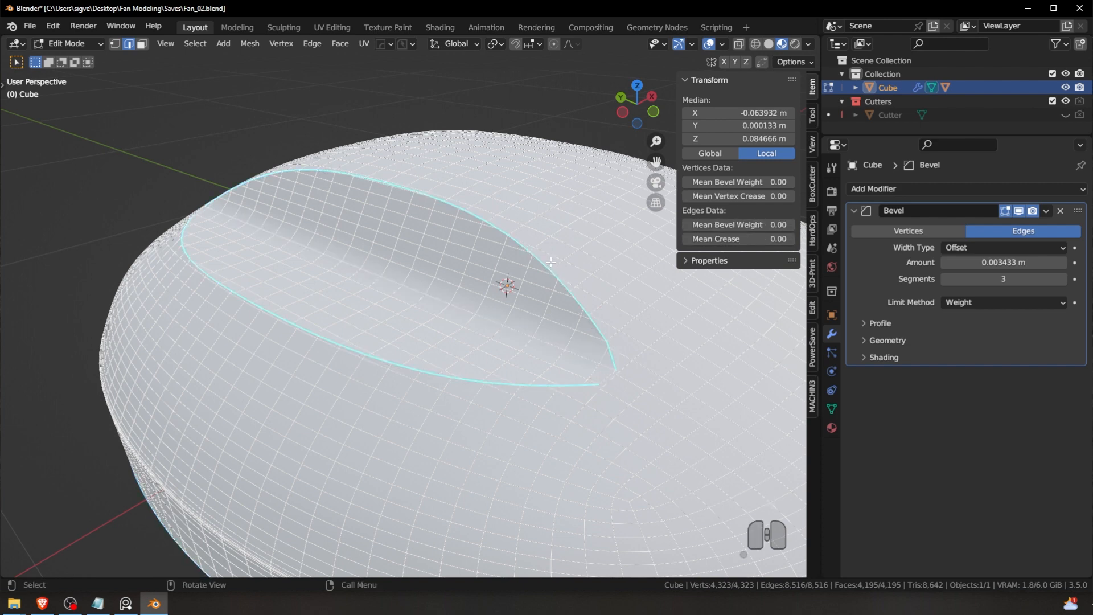
Step: Clear the sharp marks from all selected edges of the fan body
middle_drag(492, 296, 480, 300)
scroll(479, 296, up, 3)
shift+middle_drag(561, 247, 509, 261)
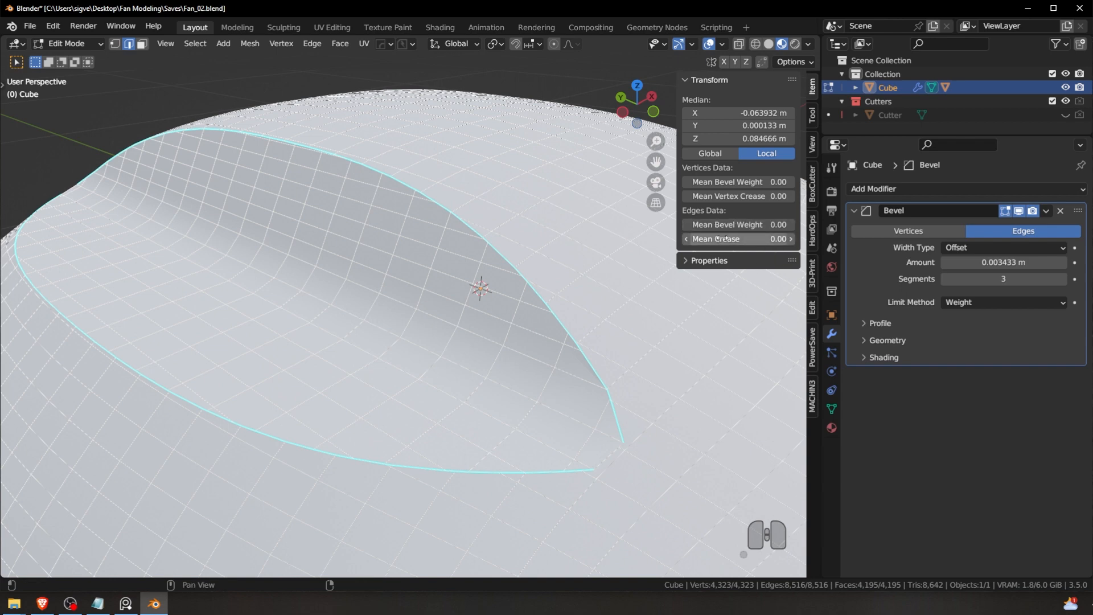
right_click(511, 262)
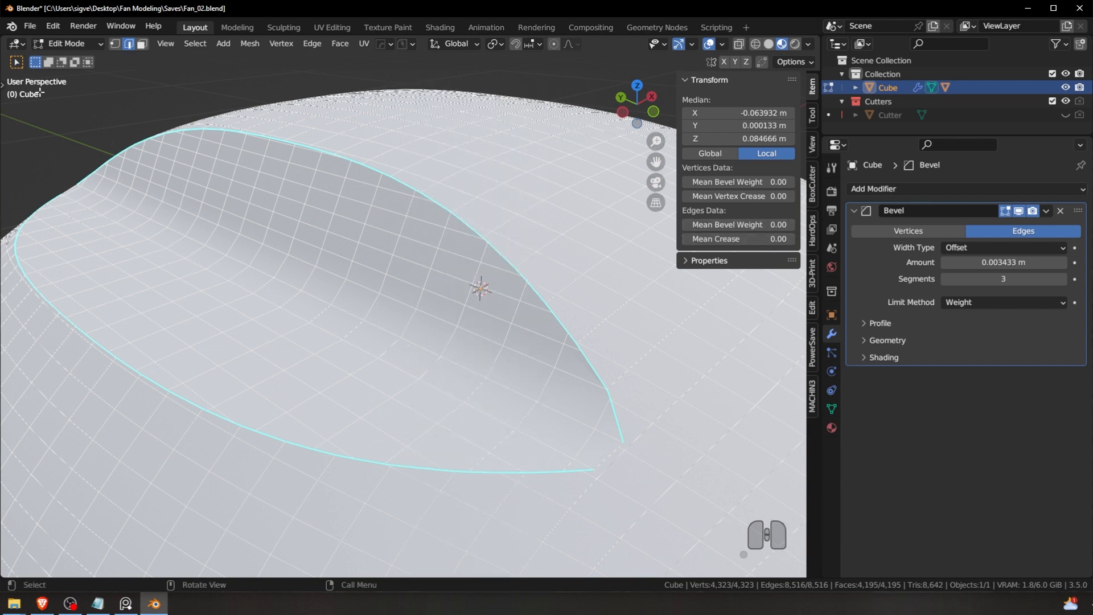
right_click(500, 343)
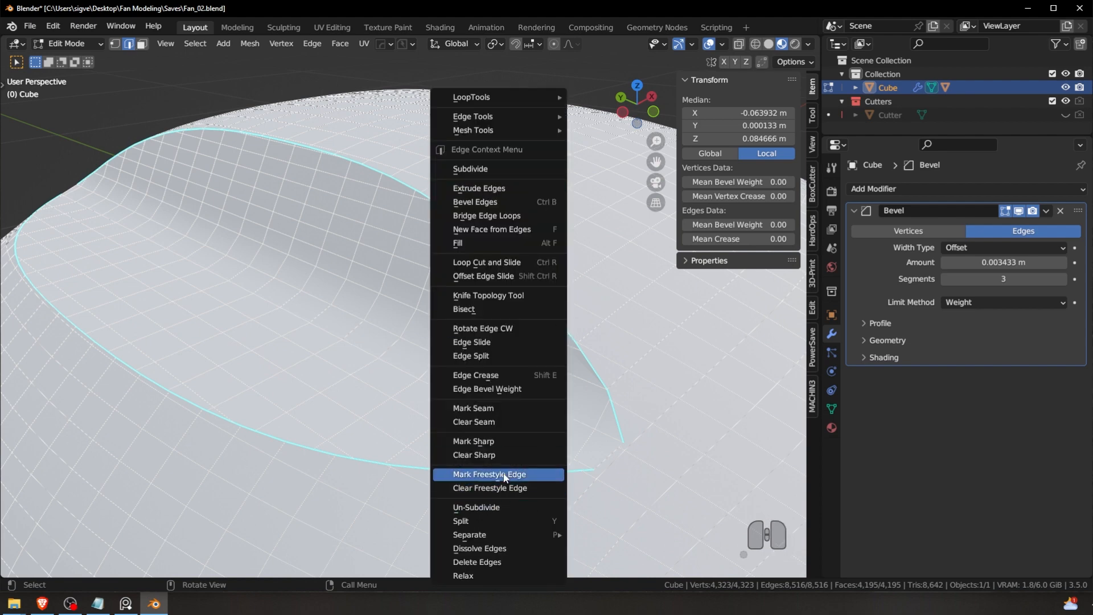
click(481, 445)
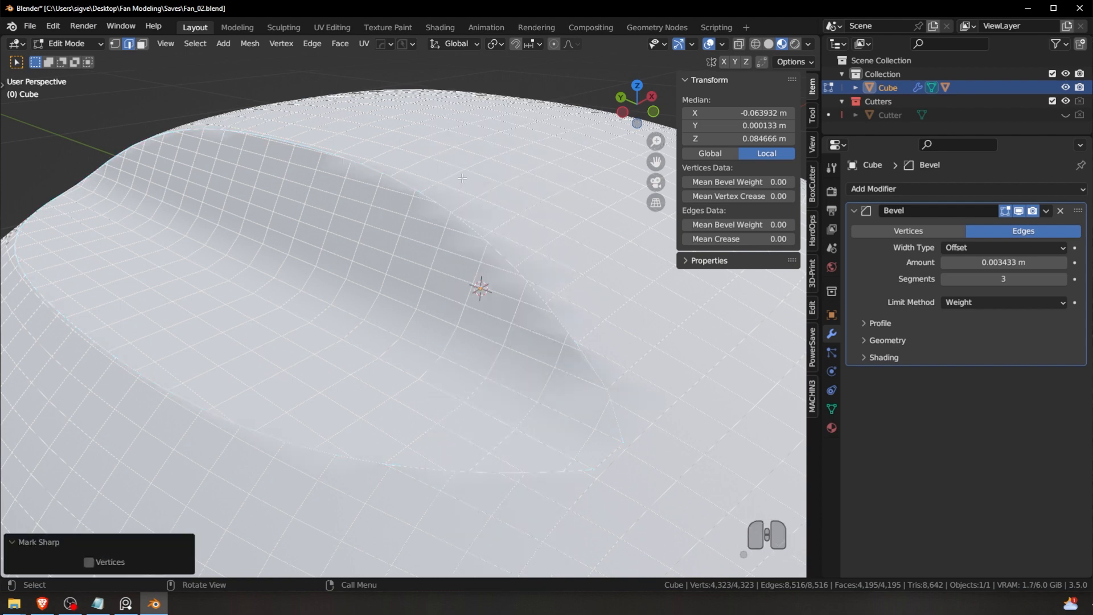
Step: Check the sharpening defaults in the HOps Helper and deselect the whole mesh
shift+middle_drag(515, 365, 504, 370)
key(ctrl+grave)
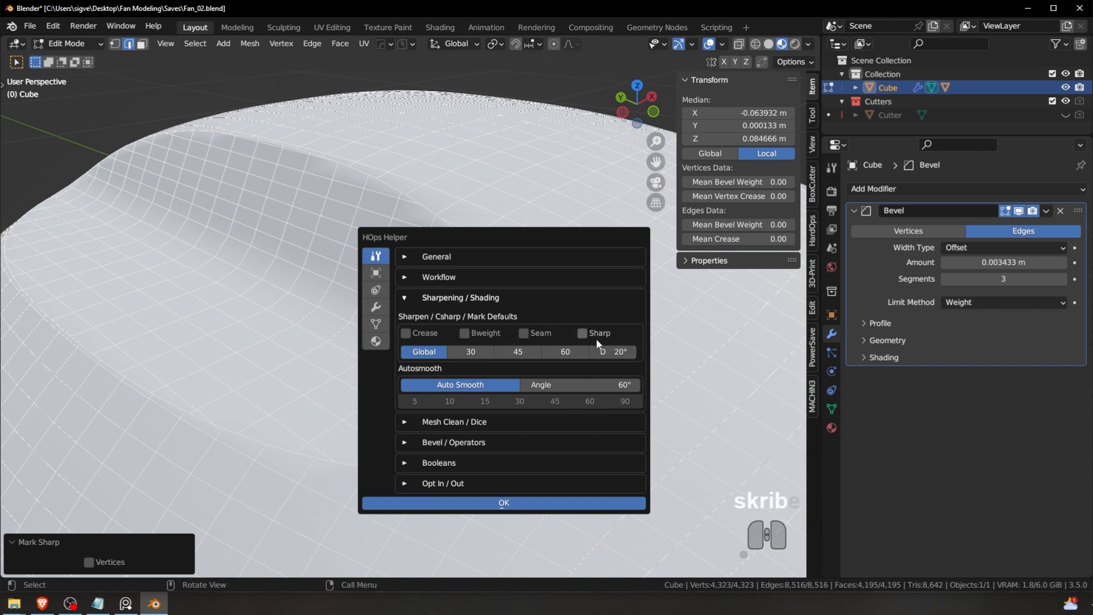
right_click(451, 222)
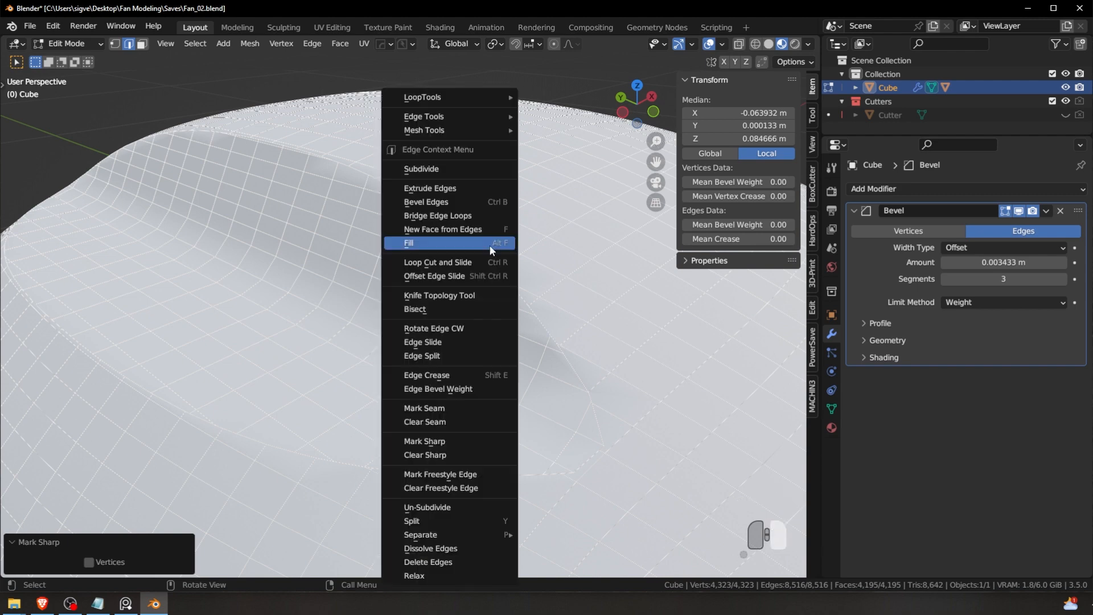
click(447, 442)
key(a)
key(a)
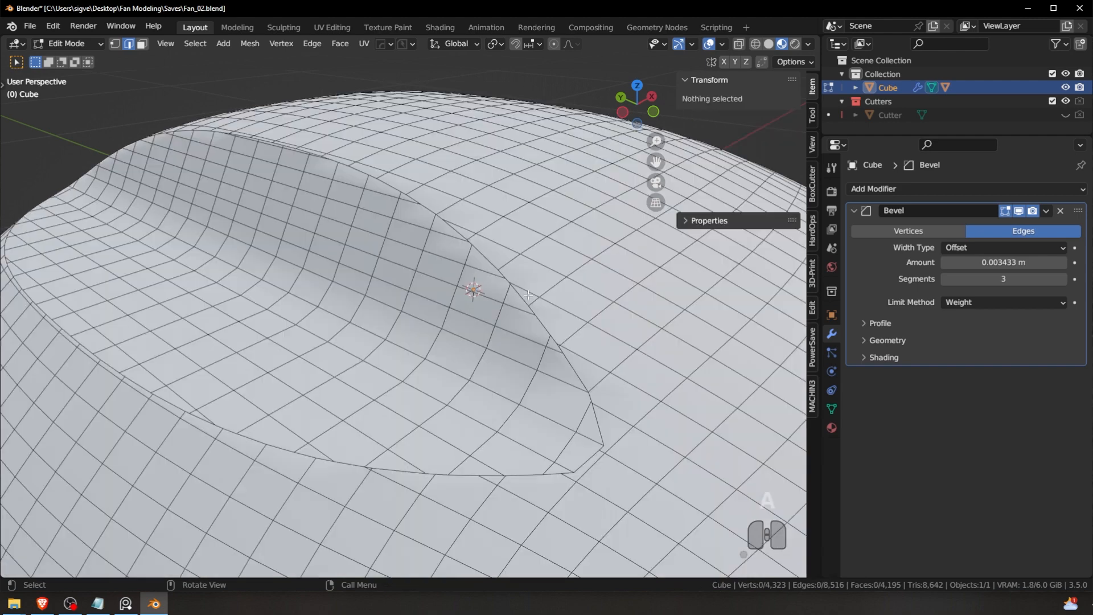
Step: Try to select the edge loop along the recess's rim
shift+middle_drag(522, 294, 572, 312)
click(572, 313)
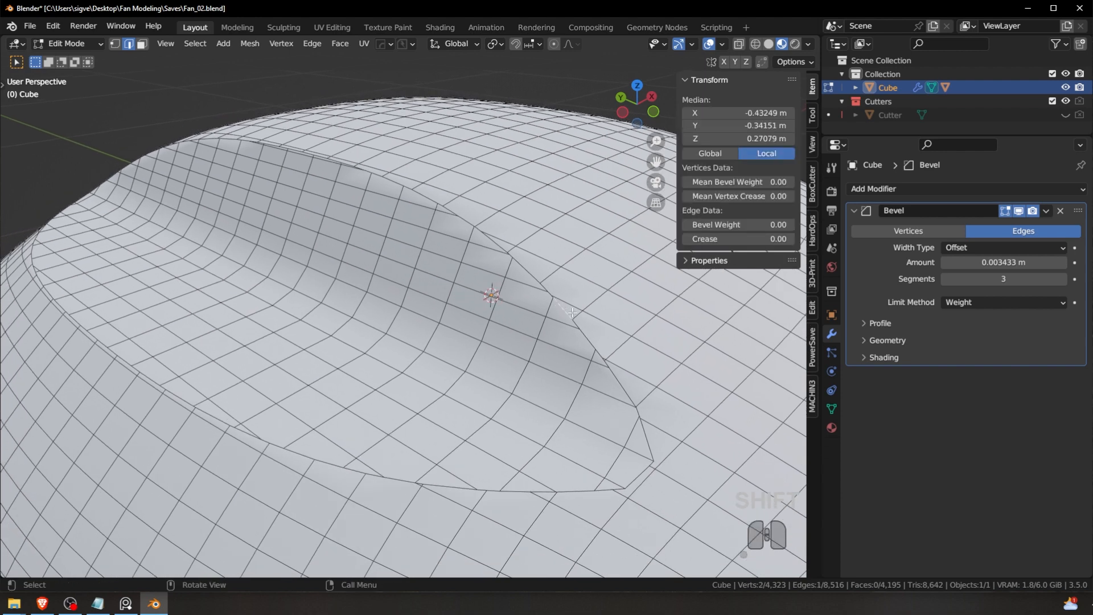
key(alt+a)
click(564, 309)
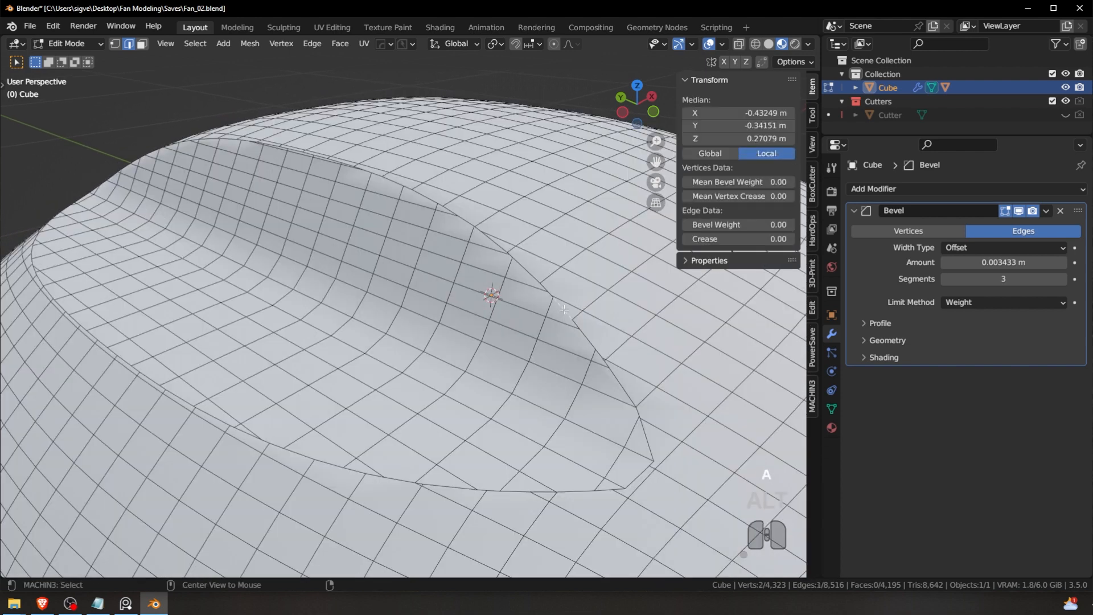
click(549, 296)
click(528, 273)
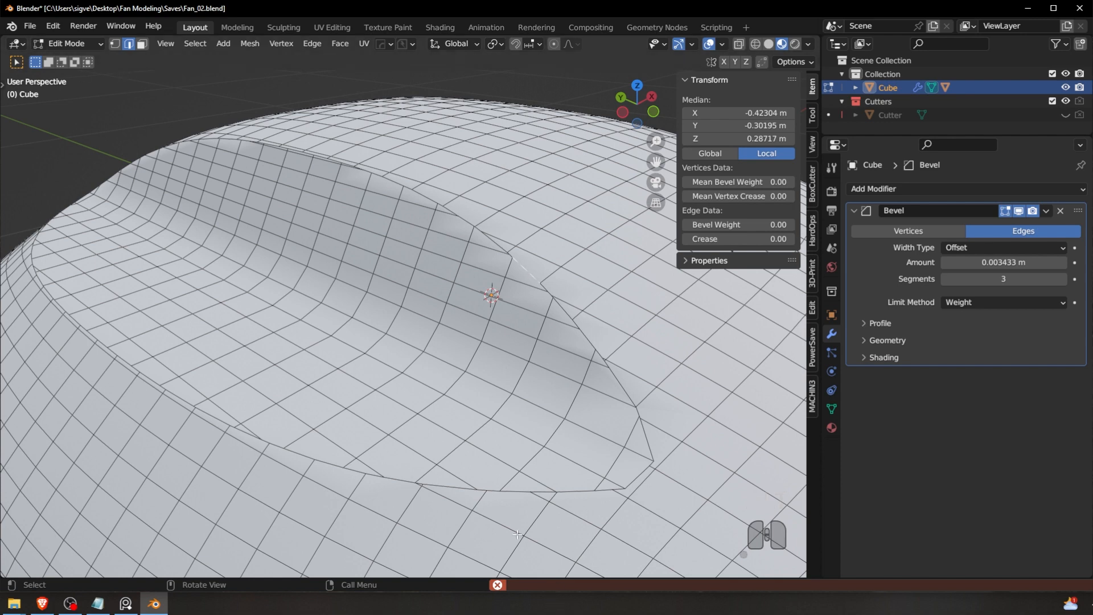
Step: Leave Edit Mode and save the file as a new incremental version with PowerSave
click(27, 28)
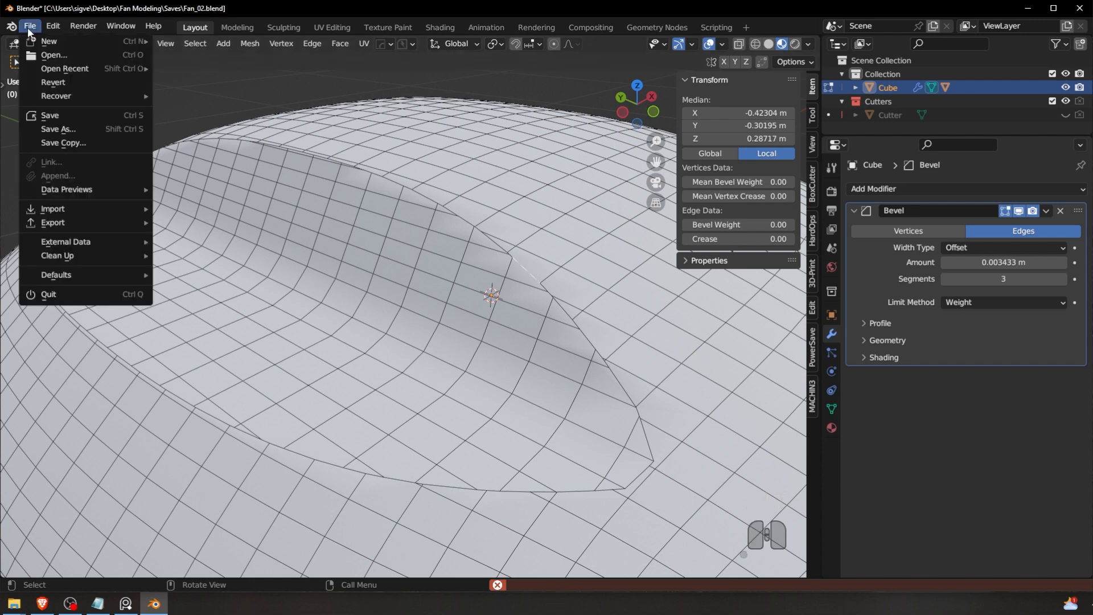
key(grave)
click(278, 60)
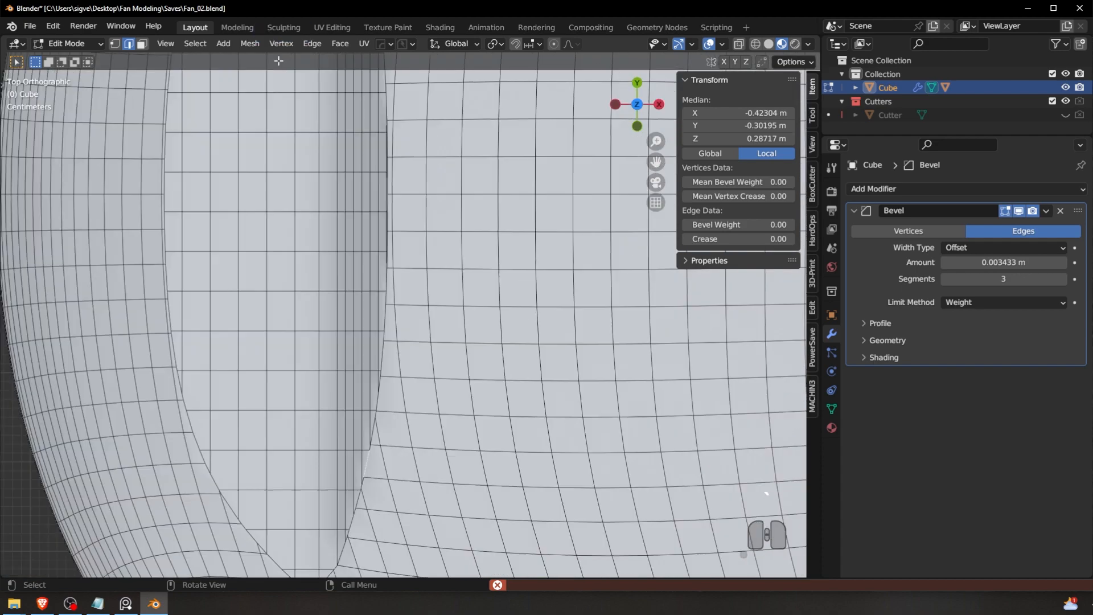
middle_drag(363, 211, 343, 166)
key(Tab)
click(378, 153)
click(245, 40)
click(254, 44)
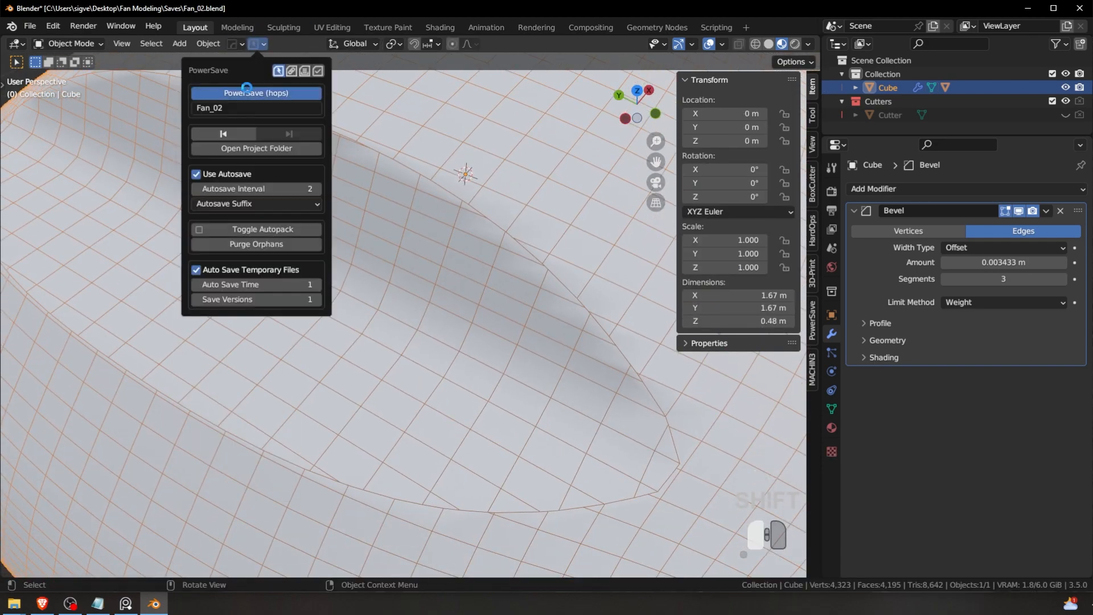
click(253, 93)
Step: Select the recess's full rim edge loop in Edit Mode with MACHIN3 Loop Select and check it with a cancelled trial move
key(Tab)
click(515, 340)
alt+click(561, 278)
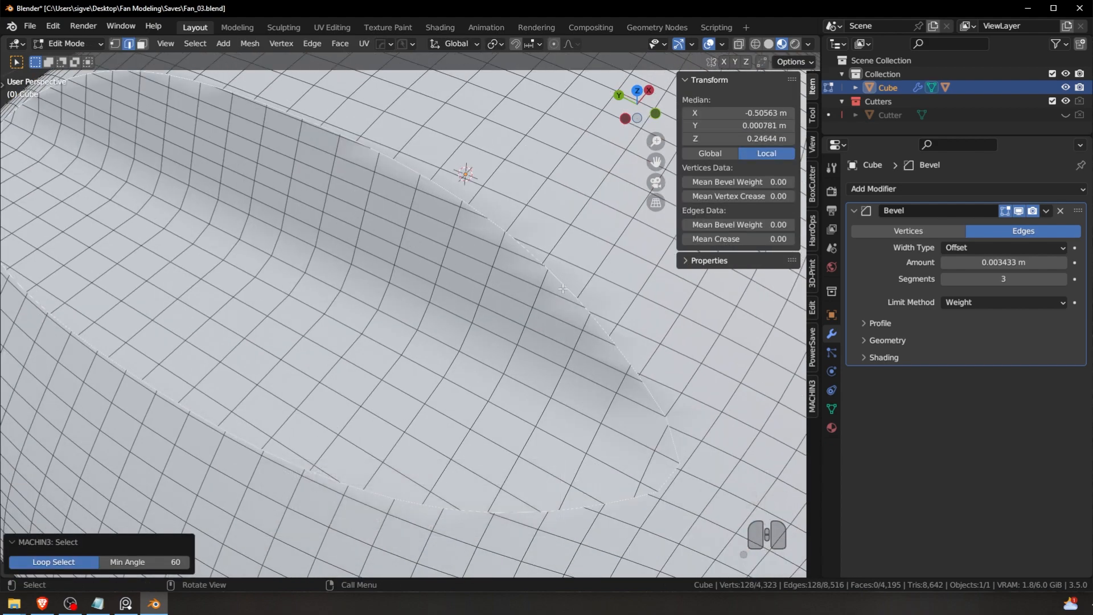
scroll(528, 300, down, 8)
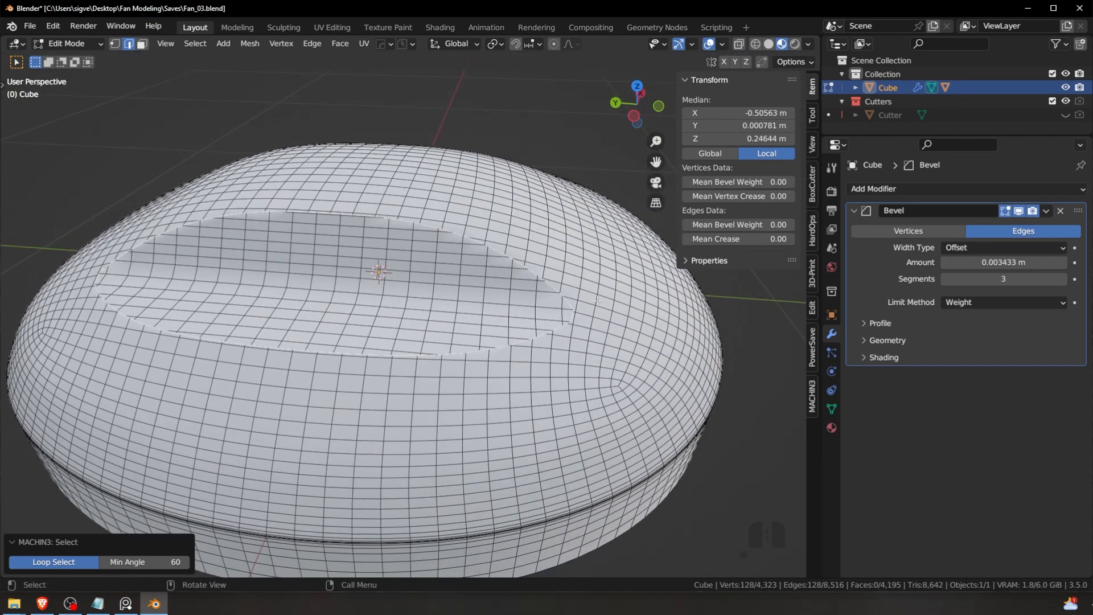
key(g)
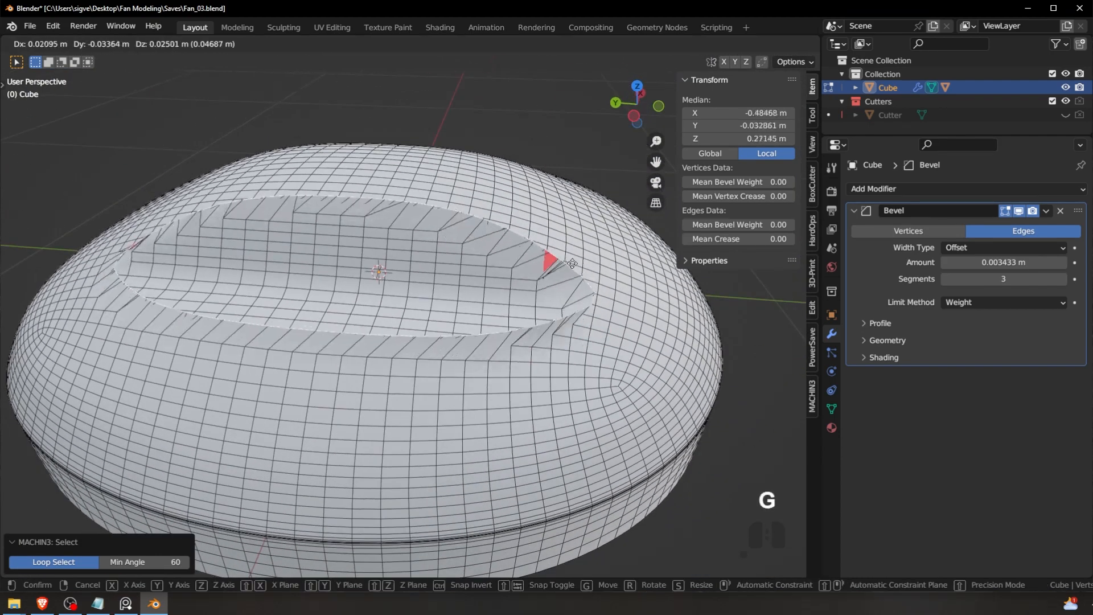
key(Escape)
Step: Set the mean bevel weight of the selected rim loop to 1.00
scroll(504, 283, up, 5)
middle_drag(504, 283, 359, 196)
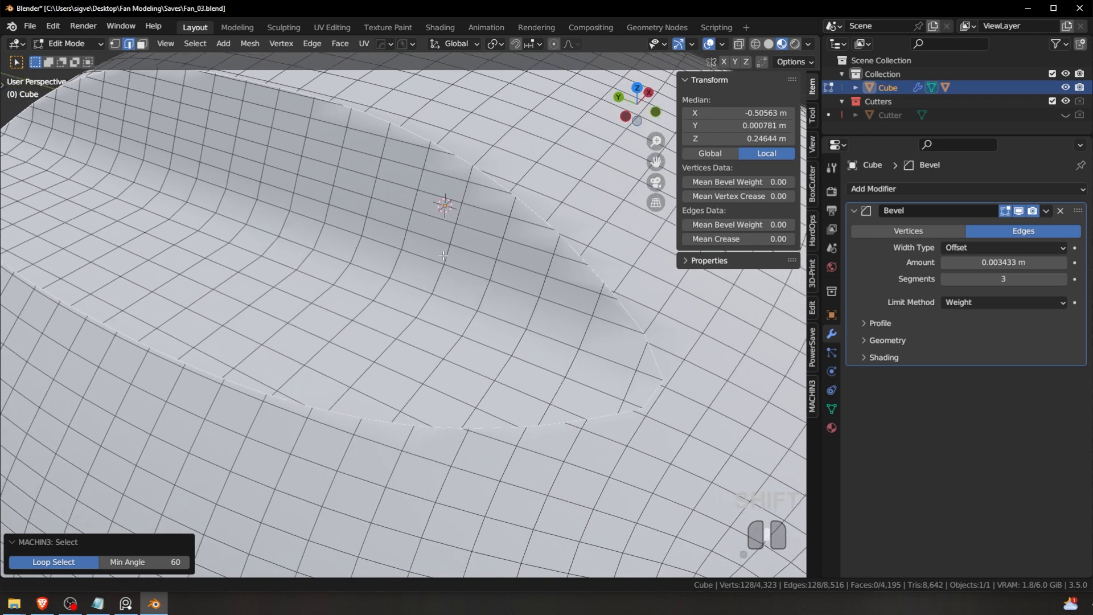
drag(716, 226, 725, 225)
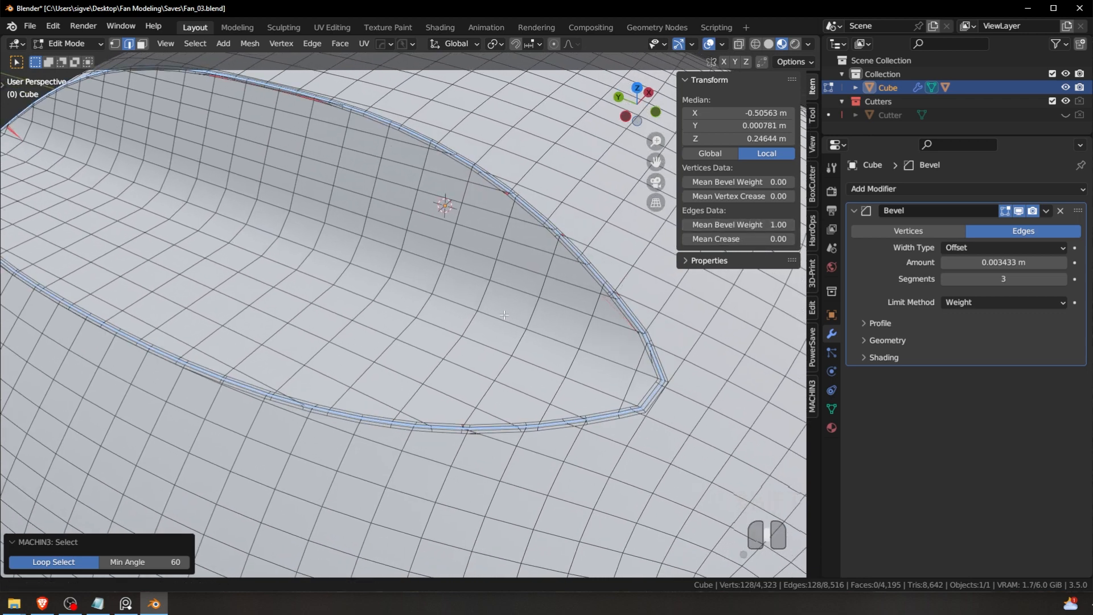
Step: Inspect the bevelled rim in Object Mode with the wireframe overlay hidden, and restore the overlay
scroll(478, 239, down, 3)
key(Tab)
click(476, 233)
mouse_move(494, 279)
middle_down()
mouse_move(455, 262)
mouse_move(487, 257)
mouse_move(453, 261)
mouse_move(516, 292)
mouse_move(501, 288)
middle_up()
key(alt+v)
click(486, 256)
scroll(474, 282, down, 3)
scroll(453, 260, up, 3)
key(alt+v)
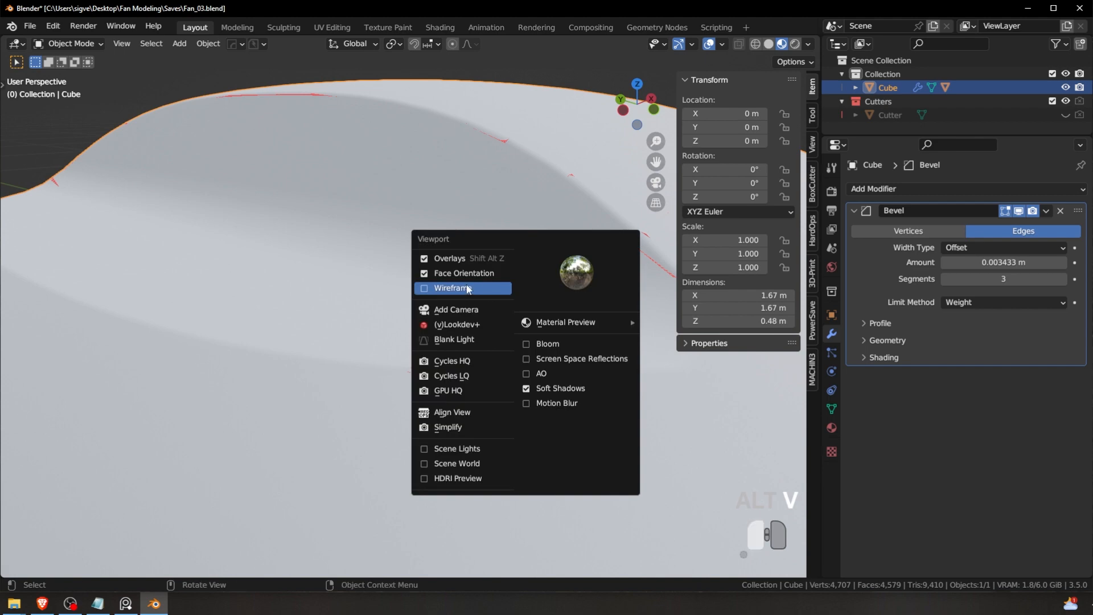
click(500, 288)
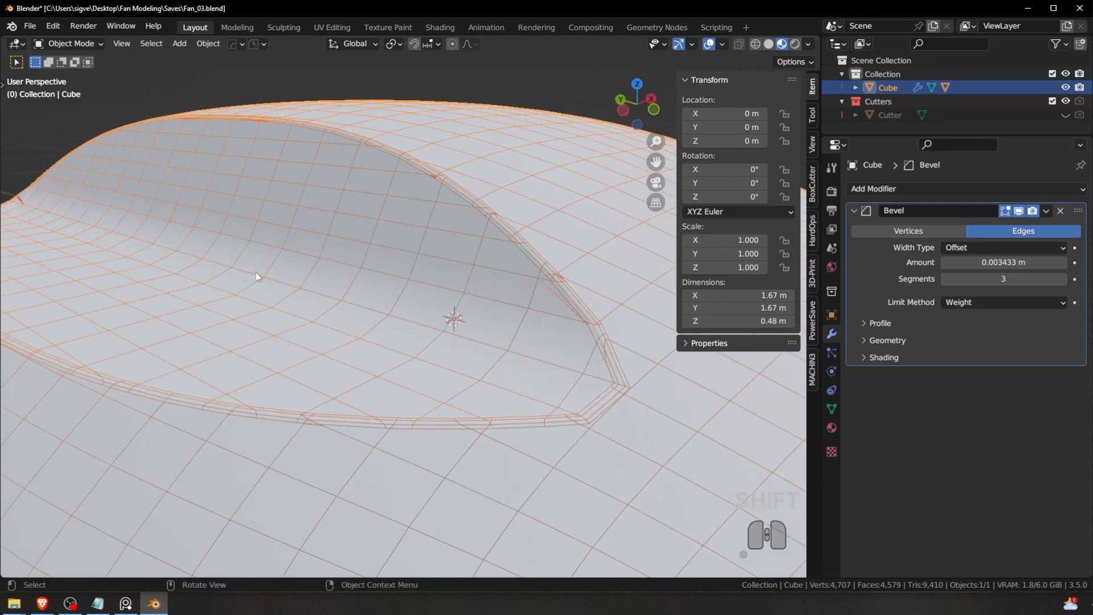
Step: Examine the bevelled rim and the recess's pointed ends from several sides in Object Mode and Edit Mode
scroll(217, 356, down, 3)
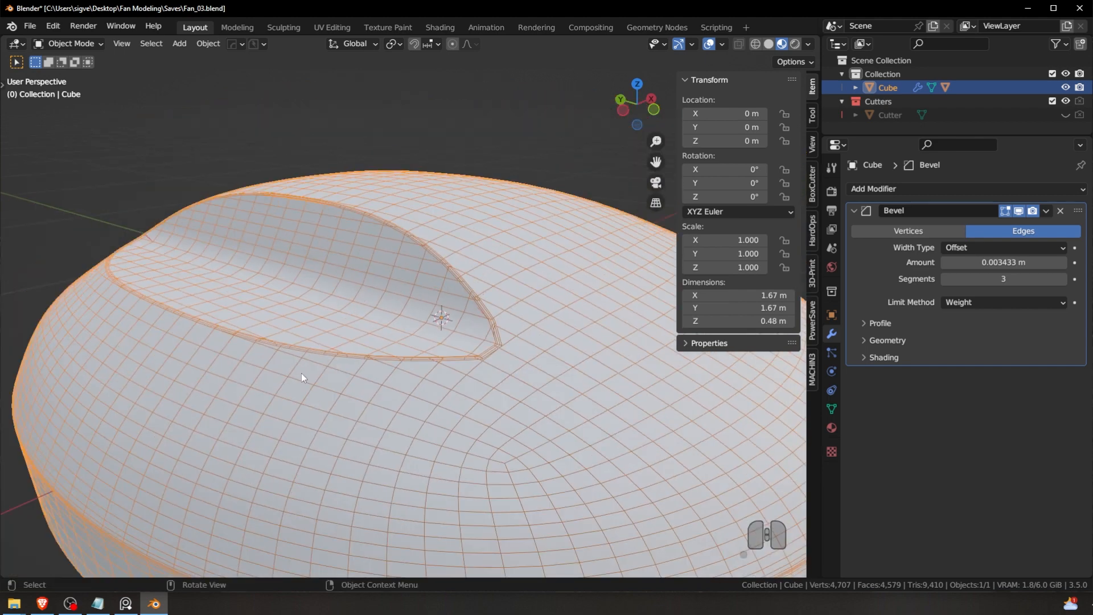
scroll(356, 254, up, 2)
middle_drag(412, 242, 244, 210)
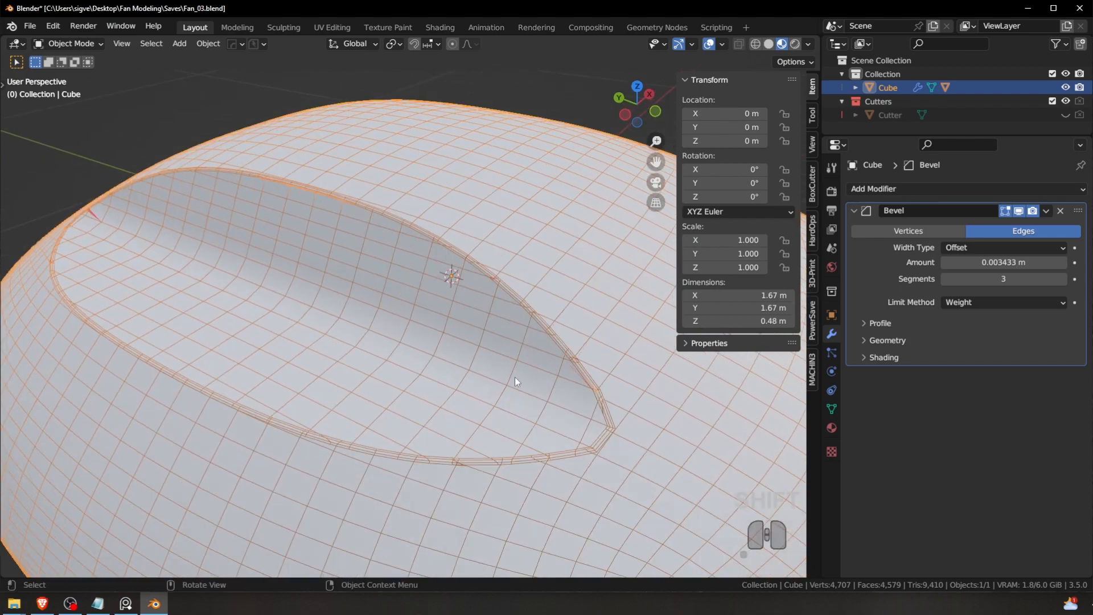
key(Tab)
key(Tab)
middle_drag(442, 244, 302, 267)
scroll(490, 284, down, 5)
scroll(480, 274, up, 2)
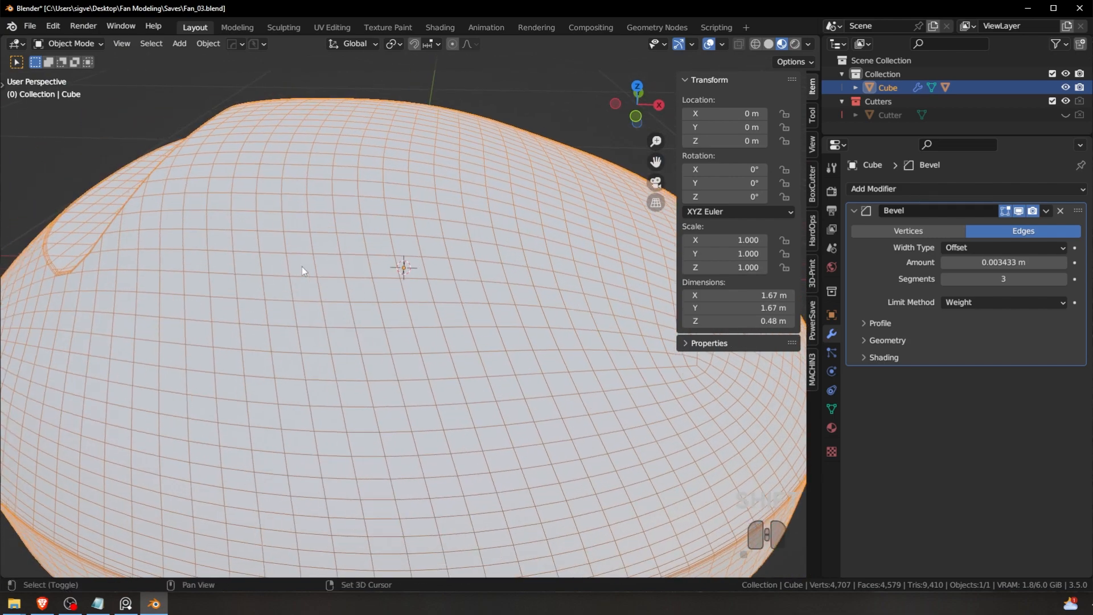
shift+middle_drag(174, 276, 427, 249)
scroll(427, 250, up, 1)
key(Tab)
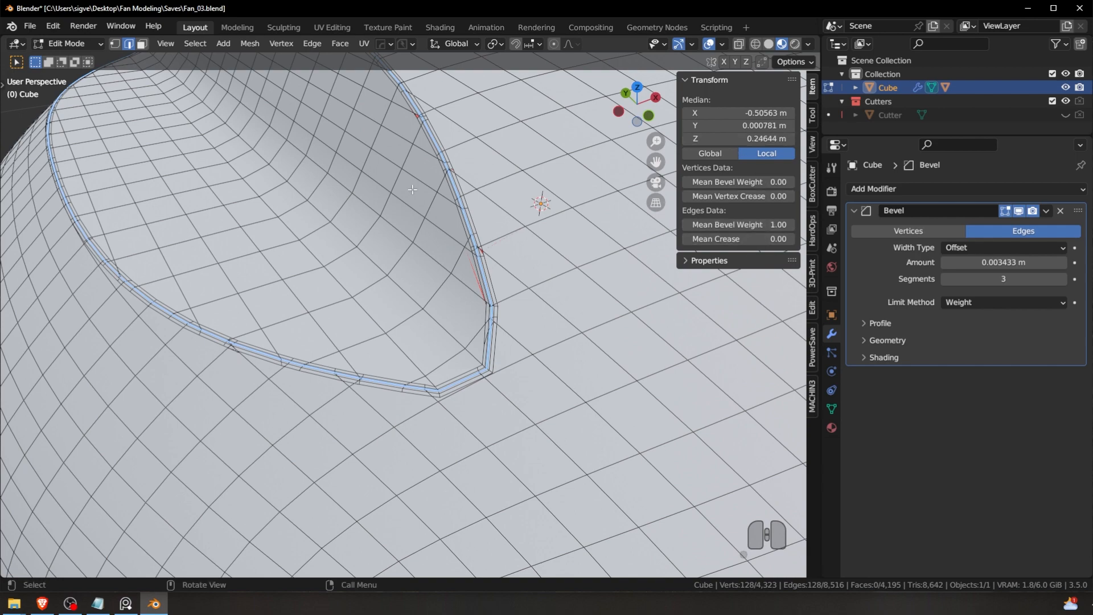
scroll(438, 276, down, 4)
middle_drag(439, 276, 459, 253)
shift+middle_drag(459, 253, 538, 257)
scroll(539, 257, up, 3)
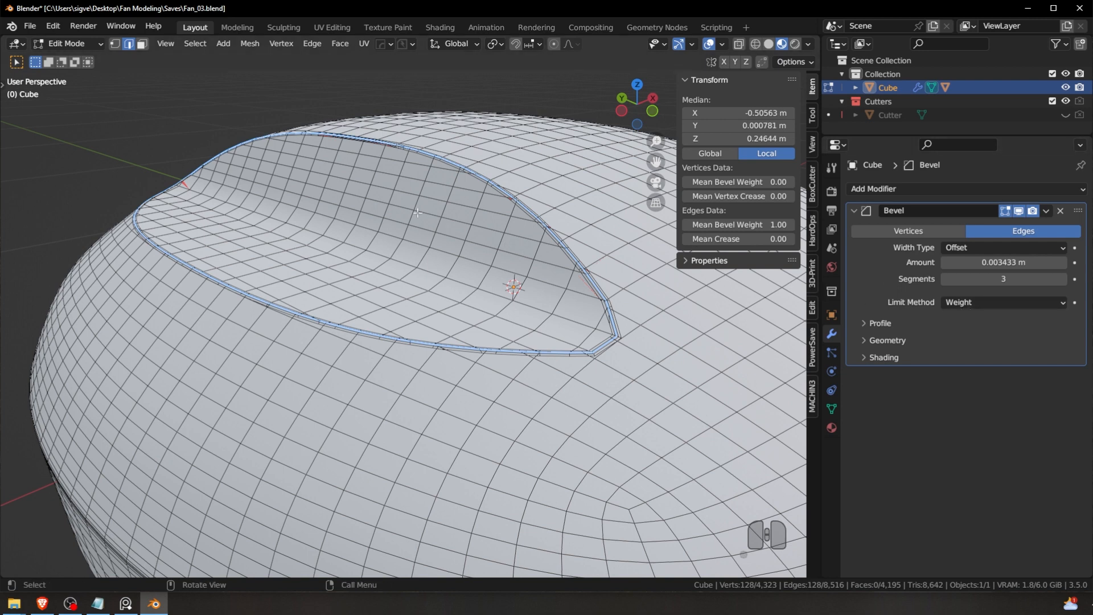
Step: Change the Bevel modifier's limit method to Angle and set the angle to 30°
key(ctrl+grave)
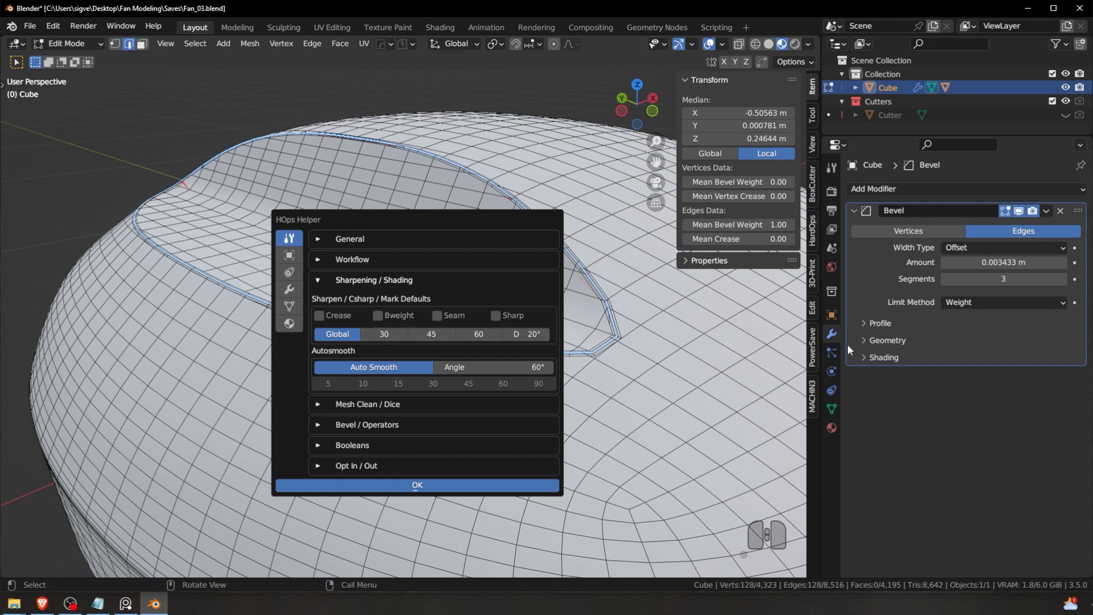
click(985, 302)
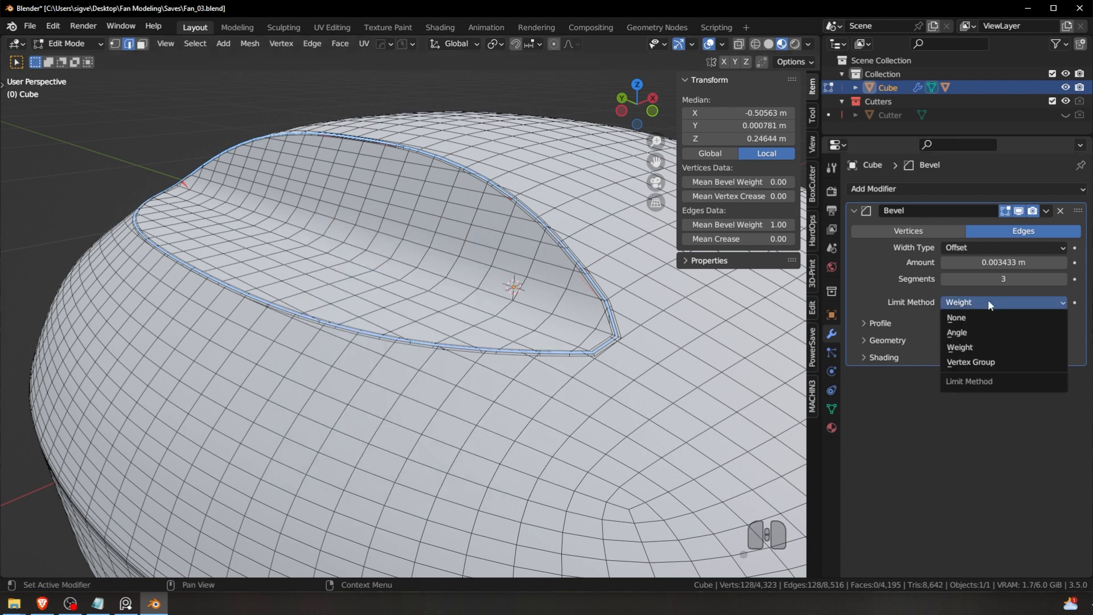
click(972, 333)
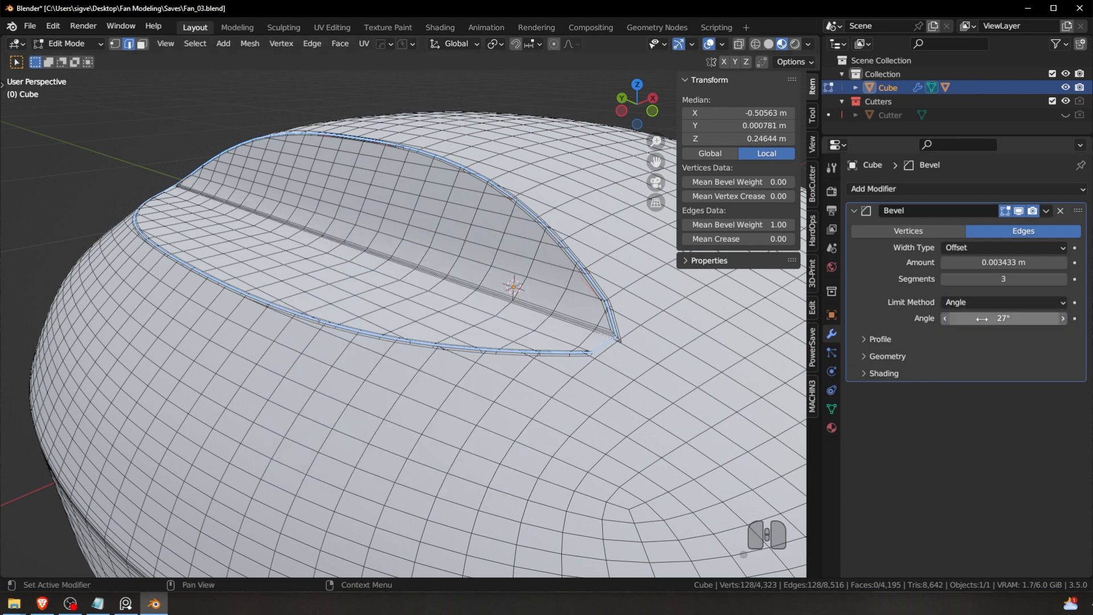
click(981, 319)
text(30)
key(Return)
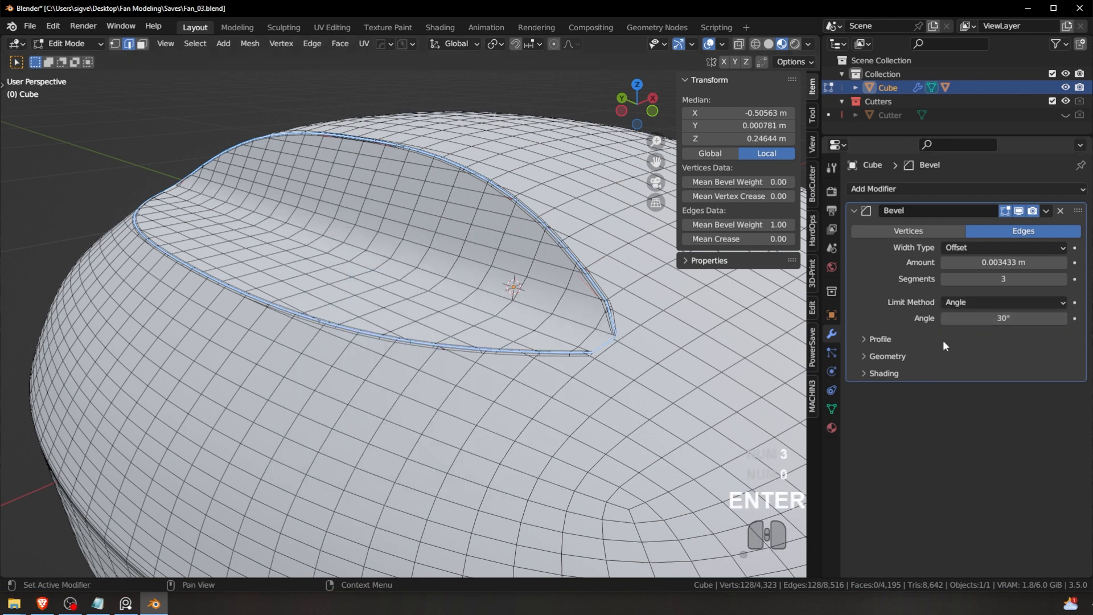
Step: Hide the sidebar and examine the angle-limited bevel at the recess's pointed end
click(967, 318)
click(428, 319)
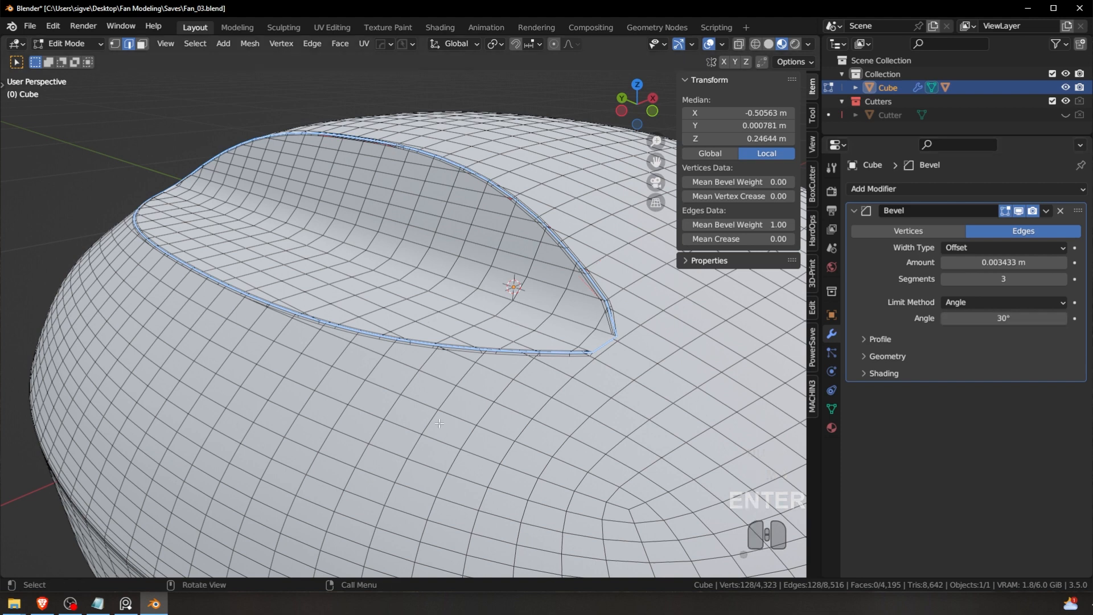
shift+middle_drag(450, 259, 523, 294)
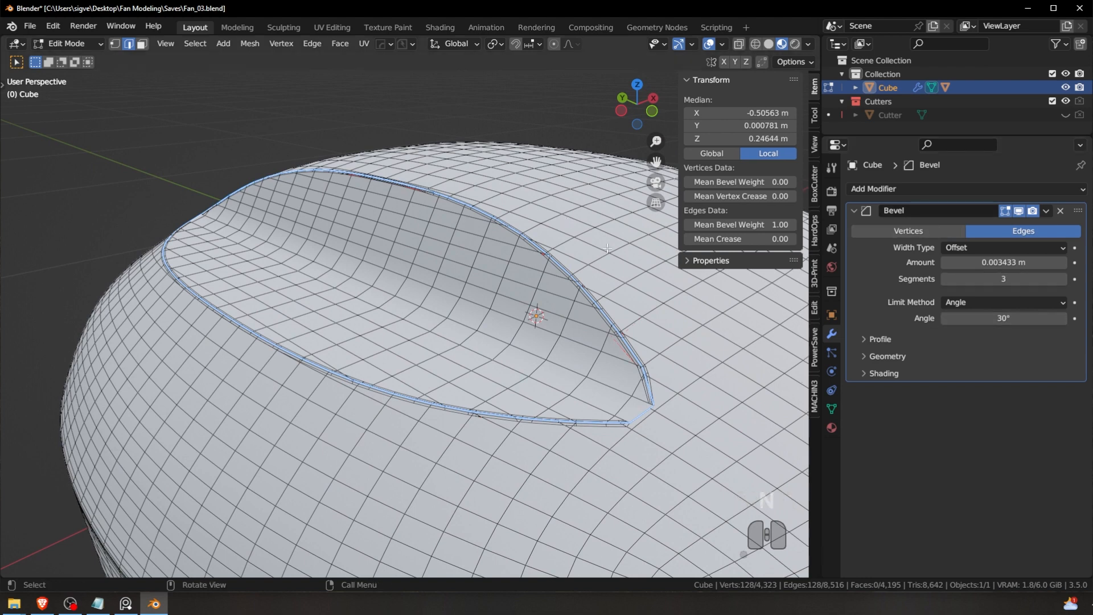
key(n)
scroll(565, 253, up, 2)
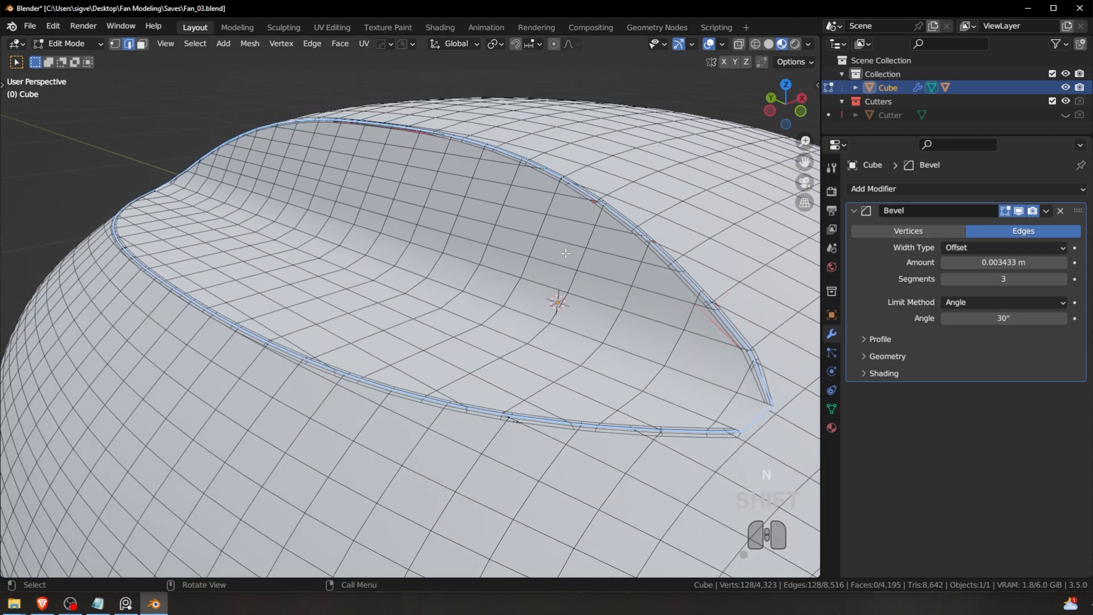
Step: Select the whole mesh and set the edges' mean bevel weight to 0.00, and clear the selection
key(a)
right_click(565, 252)
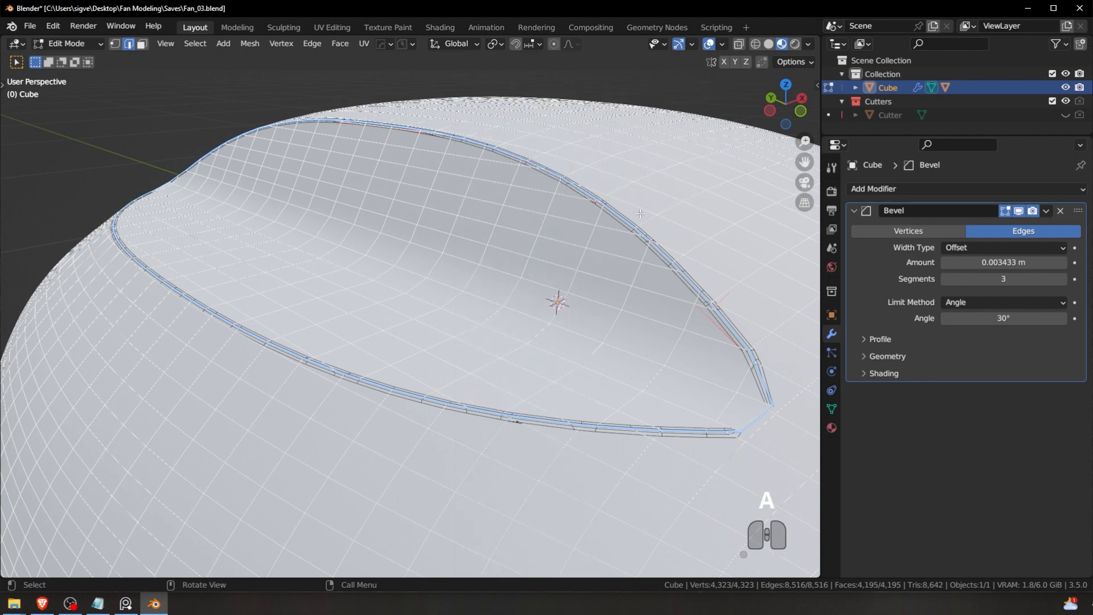
key(n)
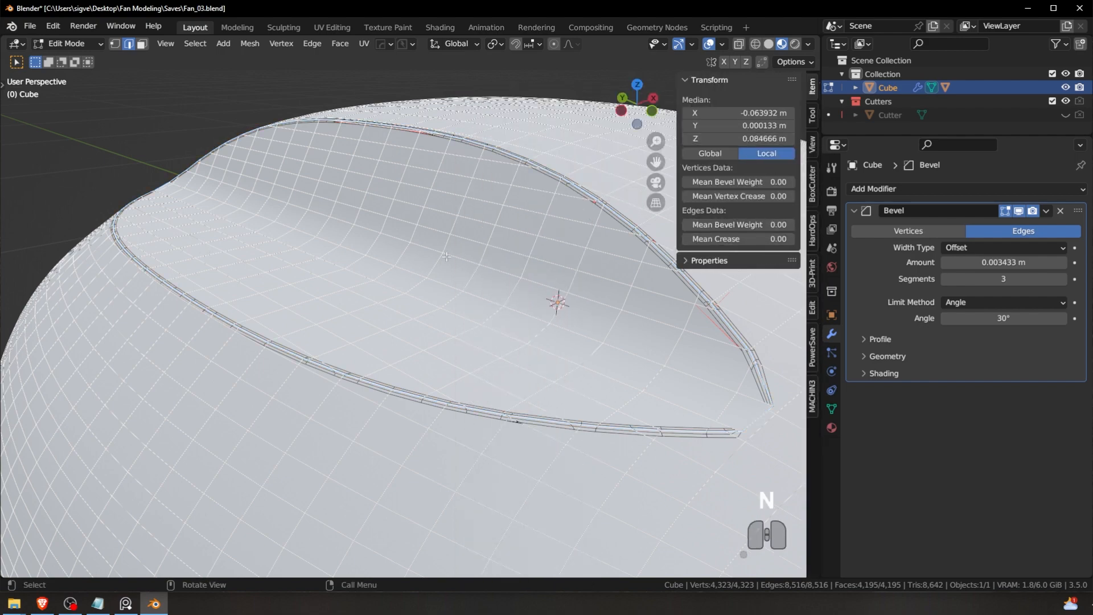
key(n)
key(a)
key(a)
middle_drag(446, 257, 555, 240)
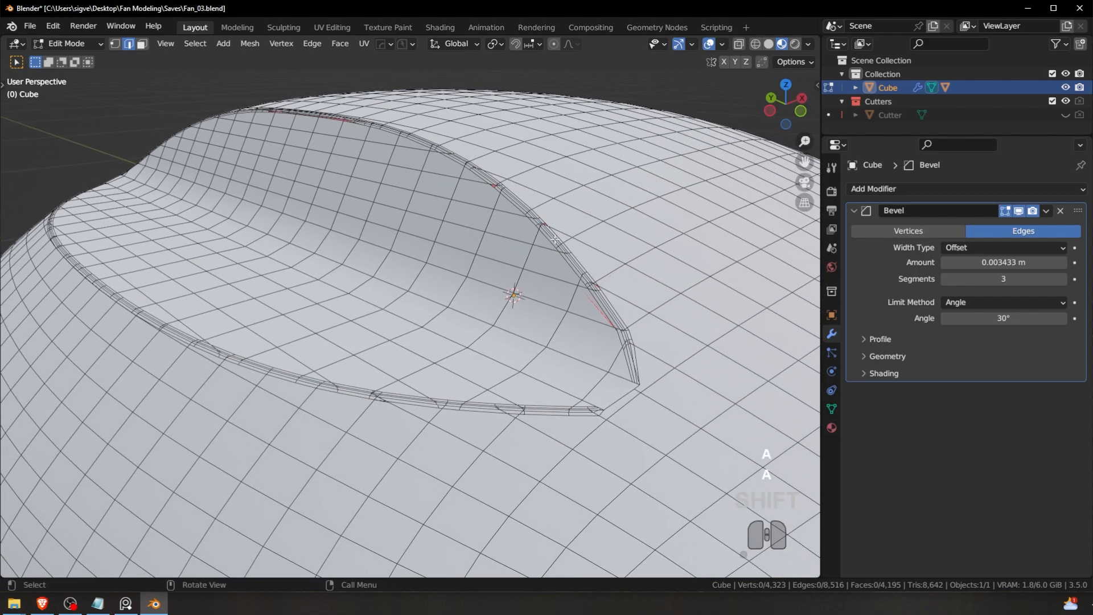
Step: Select the whole mesh, clear the sharp marking from its edges, and deselect everything
scroll(541, 234, up, 2)
shift+middle_drag(374, 317, 541, 224)
key(a)
key(n)
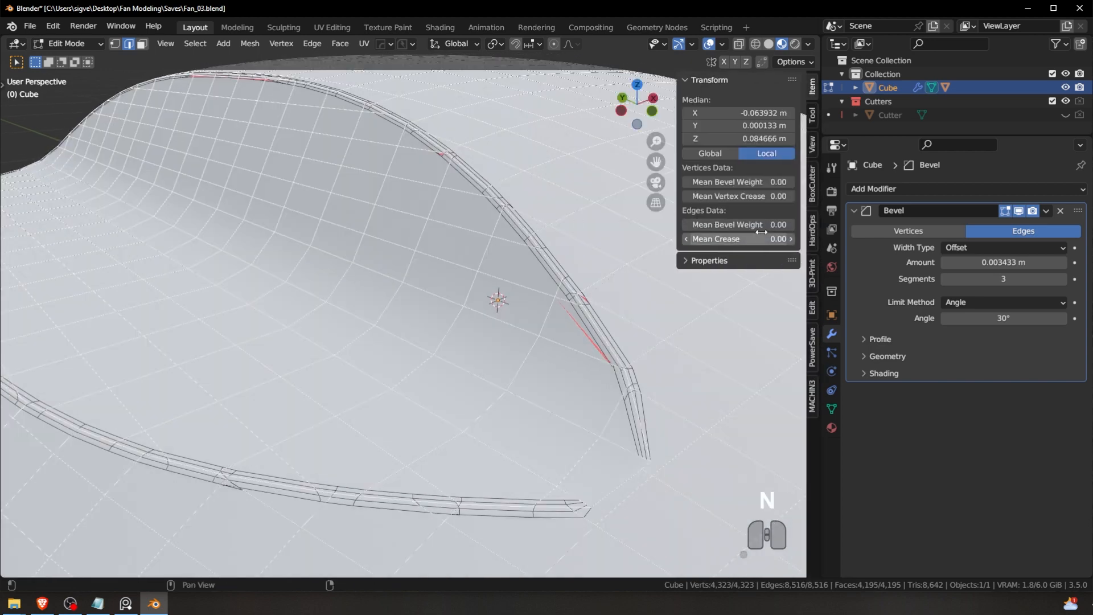
right_click(453, 207)
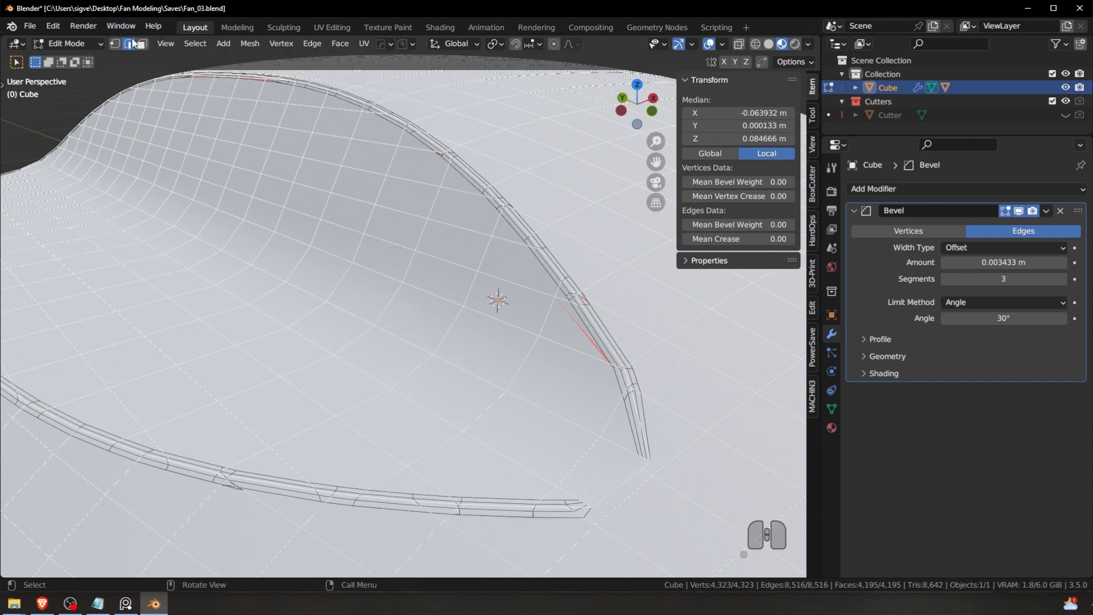
right_click(501, 186)
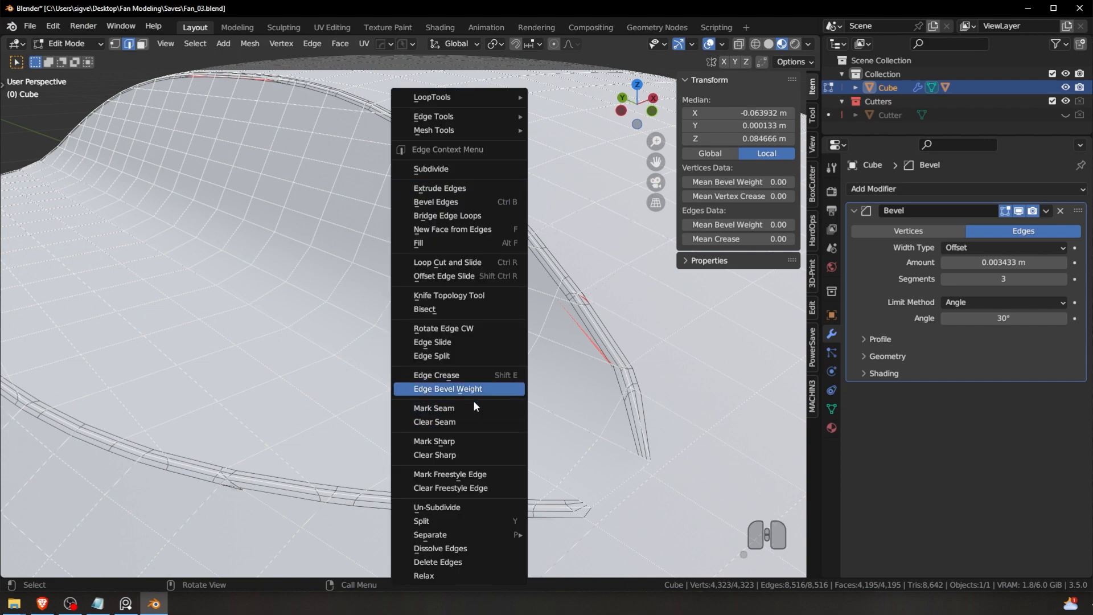
click(422, 454)
scroll(421, 322, down, 3)
key(a)
key(a)
Step: Examine the angle-limited bevel for overlapping geometry along the recess's rim and around its pointed end
scroll(373, 230, up, 4)
shift+middle_drag(510, 225, 462, 231)
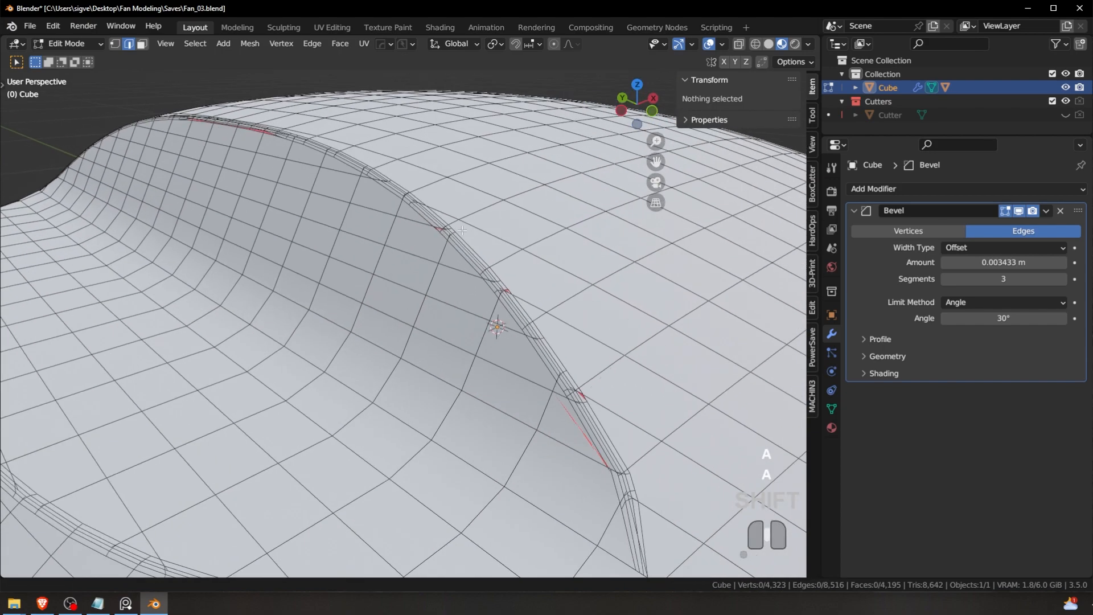
scroll(462, 230, up, 2)
scroll(445, 289, down, 4)
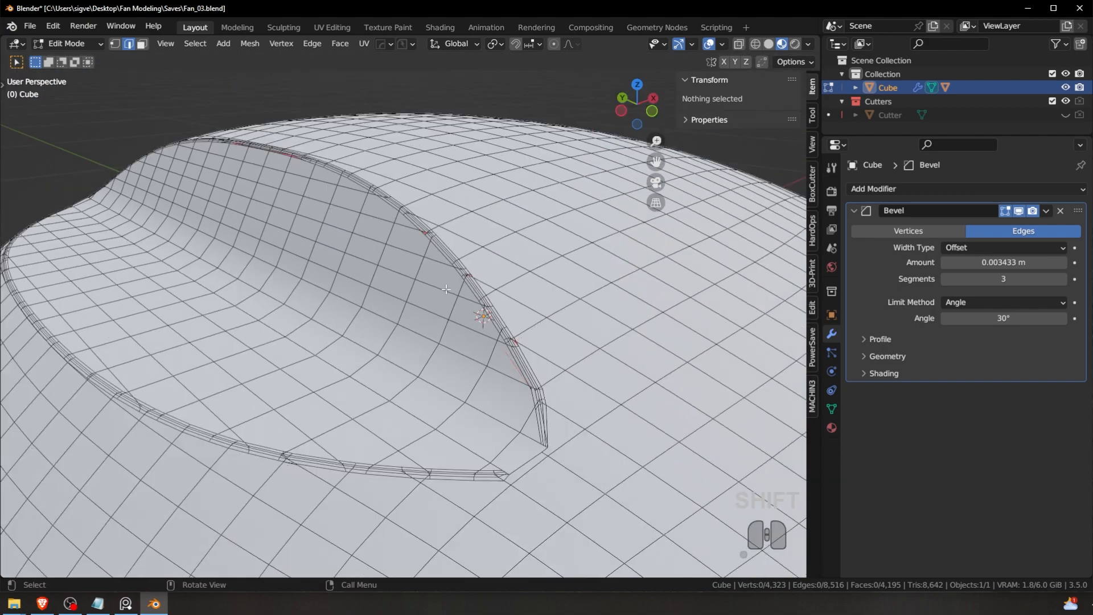
middle_drag(445, 289, 433, 262)
scroll(416, 226, up, 5)
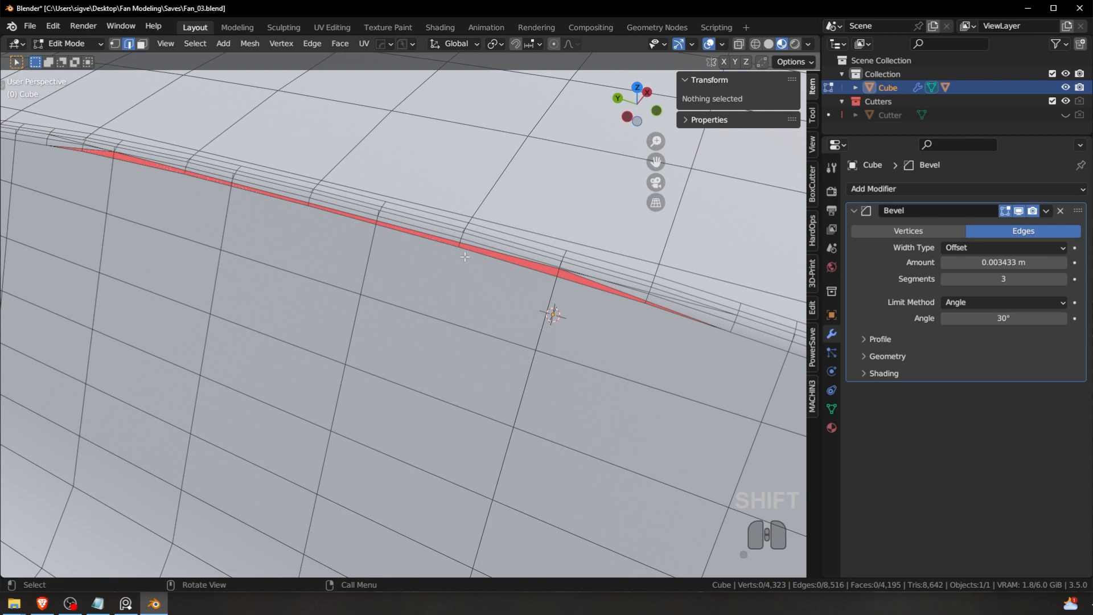
scroll(550, 268, down, 3)
scroll(267, 190, up, 4)
scroll(583, 311, down, 3)
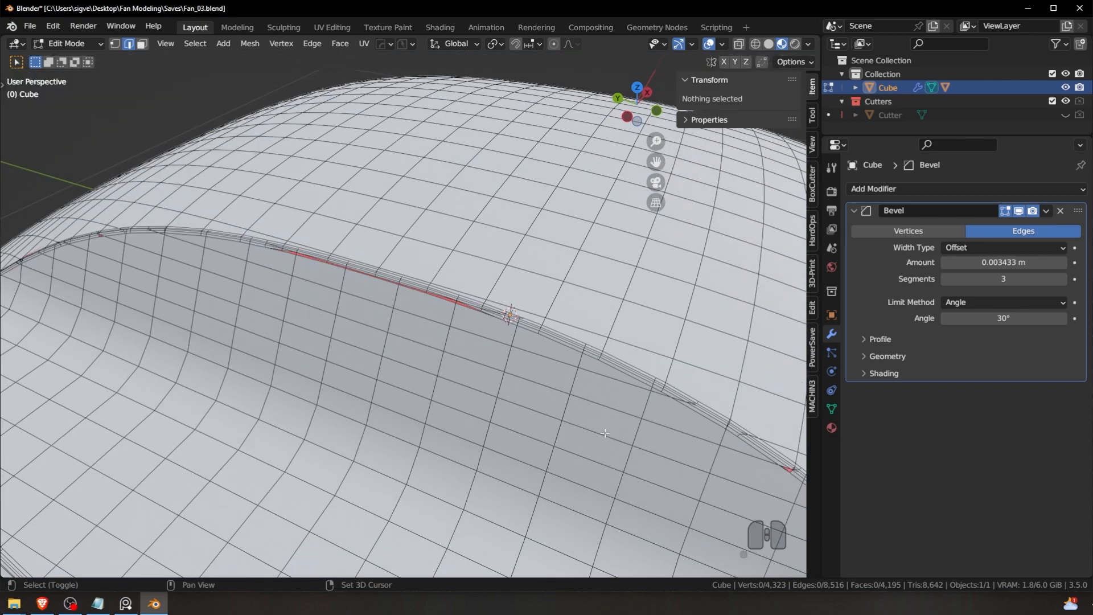
shift+middle_drag(604, 433, 473, 272)
scroll(720, 401, up, 3)
shift+middle_drag(720, 401, 553, 276)
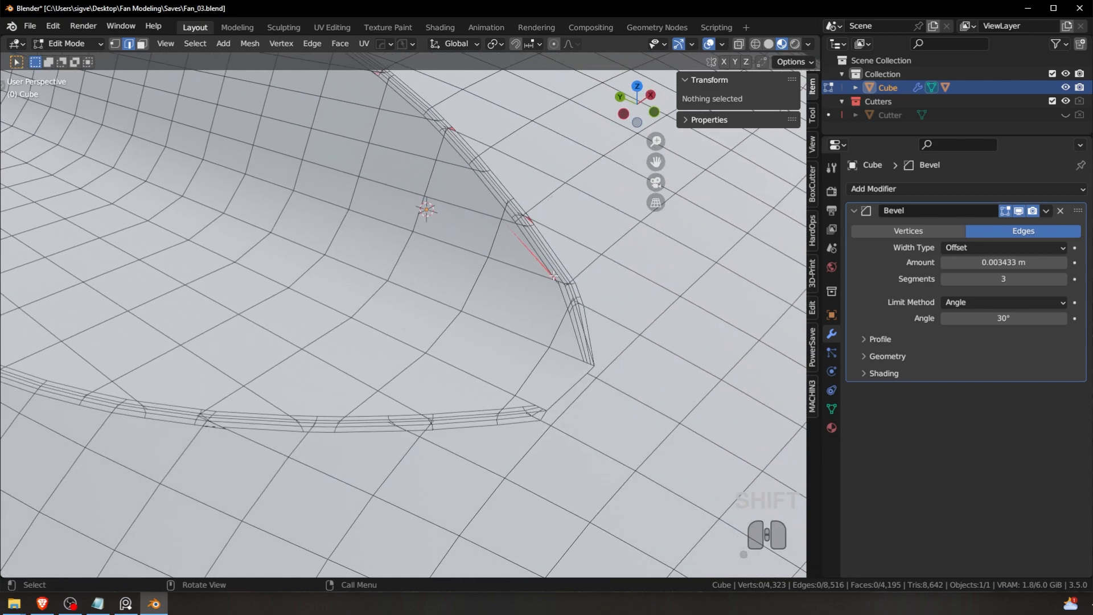
shift+middle_drag(536, 395, 582, 401)
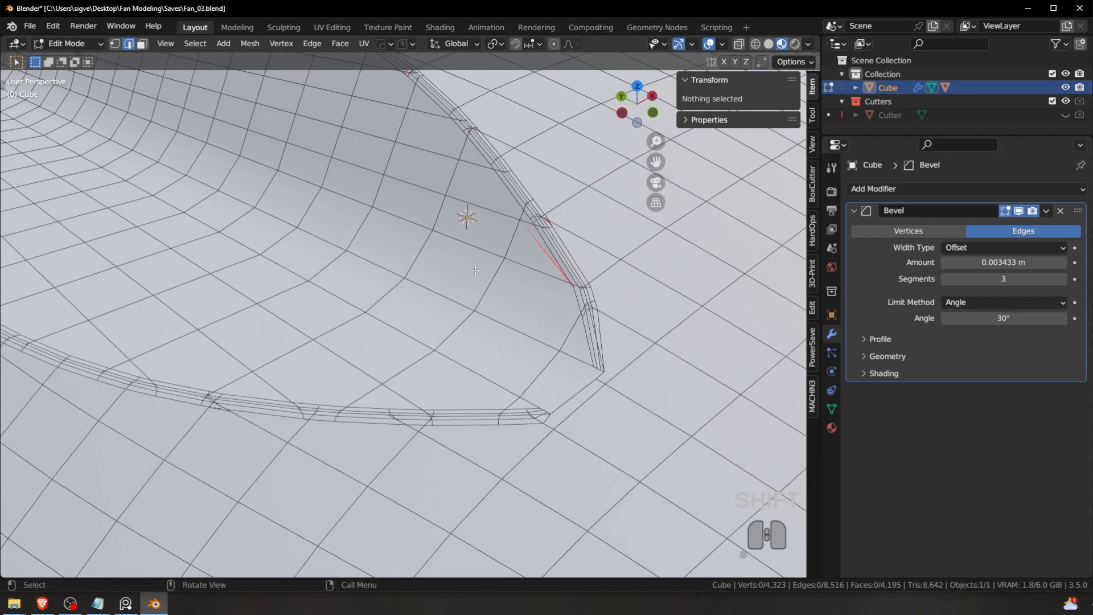
Step: Select the edge loop running along the recess's inner crease and inspect the body around it from the front
key(Tab)
shift+middle_drag(449, 313, 489, 317)
click(466, 289)
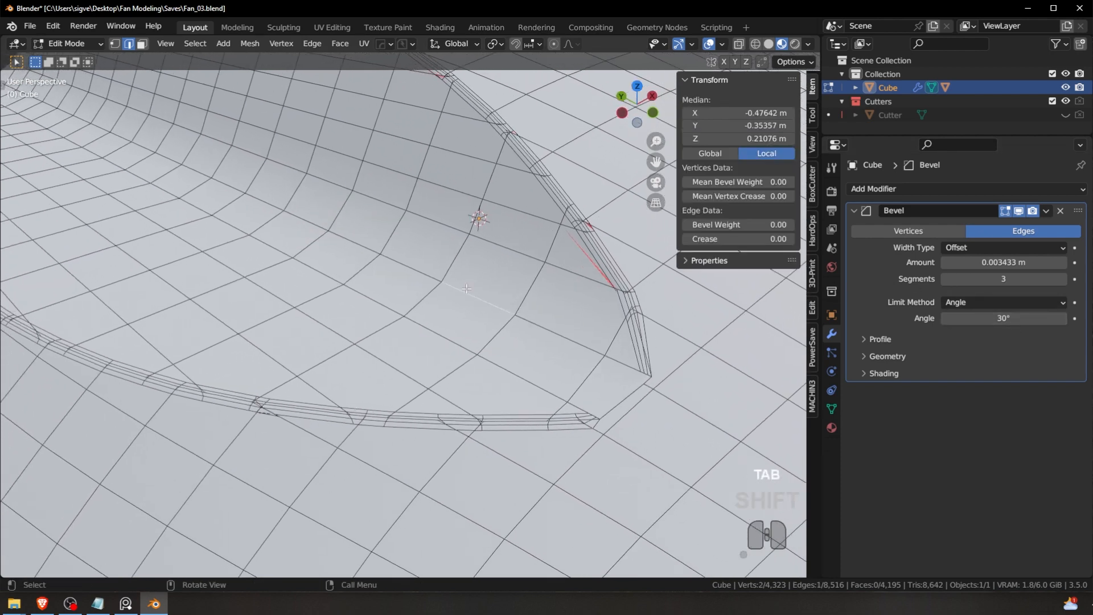
key(alt+a)
key(alt+a)
alt+click(468, 290)
middle_drag(443, 268, 558, 379)
scroll(558, 379, up, 4)
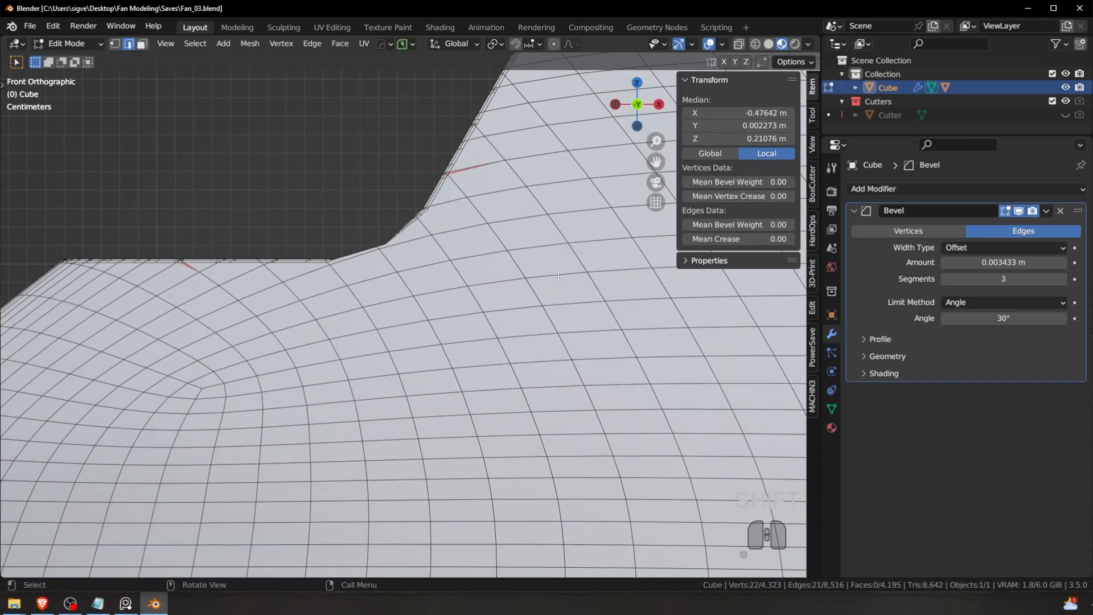
middle_click(668, 290)
middle_drag(668, 291, 437, 296)
shift+middle_drag(508, 361, 727, 337)
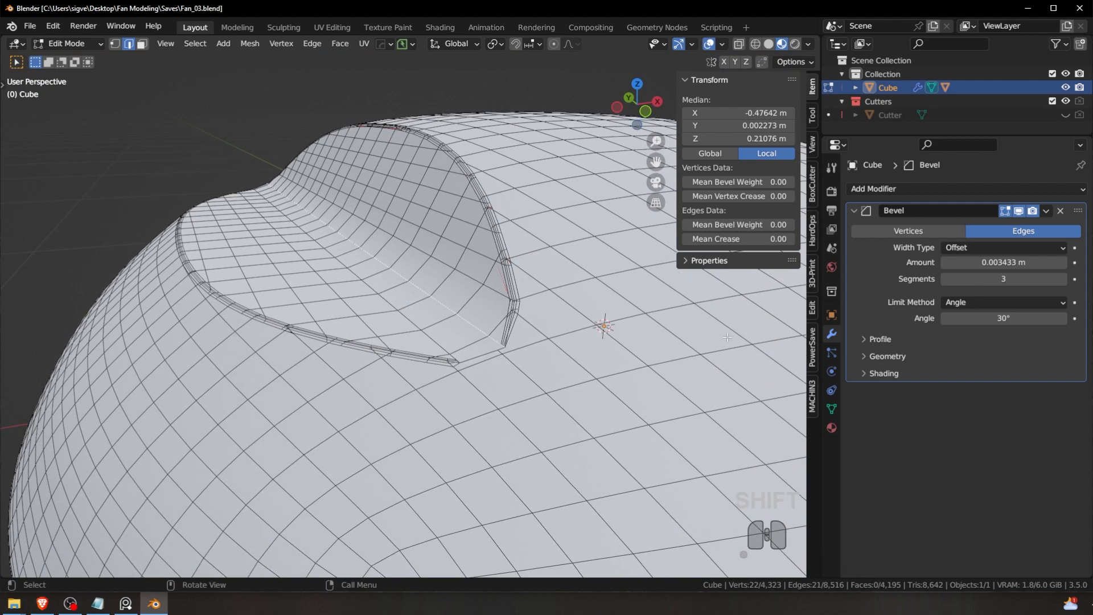
Step: Set the Bevel modifier's angle limit to 24° and reselect the edge loop along the recess's inner crease
drag(1019, 317, 1019, 316)
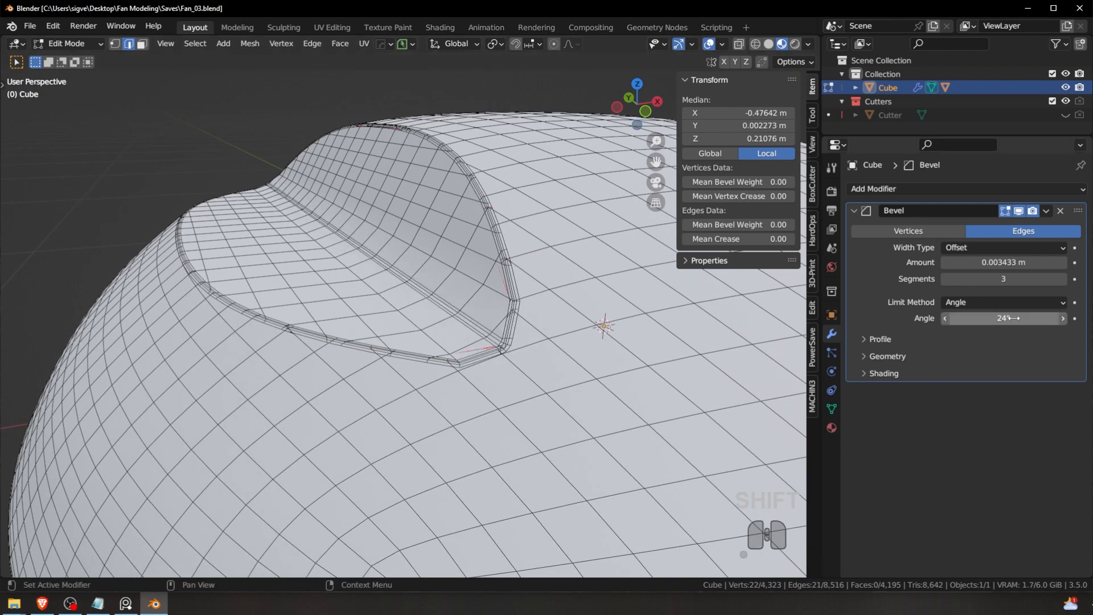
scroll(398, 315, up, 2)
scroll(528, 332, up, 3)
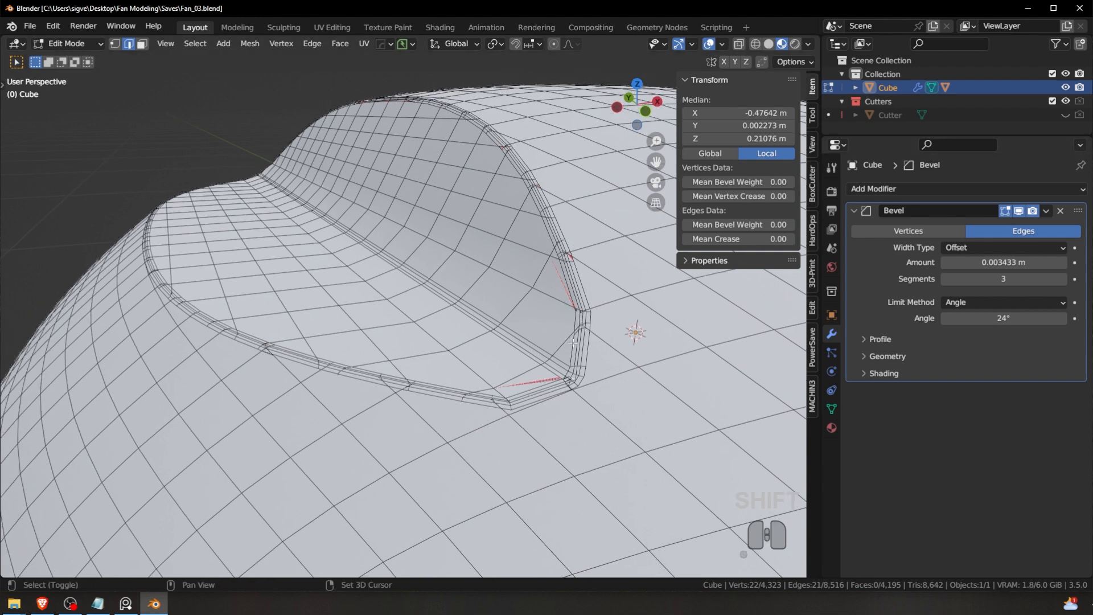
middle_drag(459, 318, 465, 312)
key(a)
key(a)
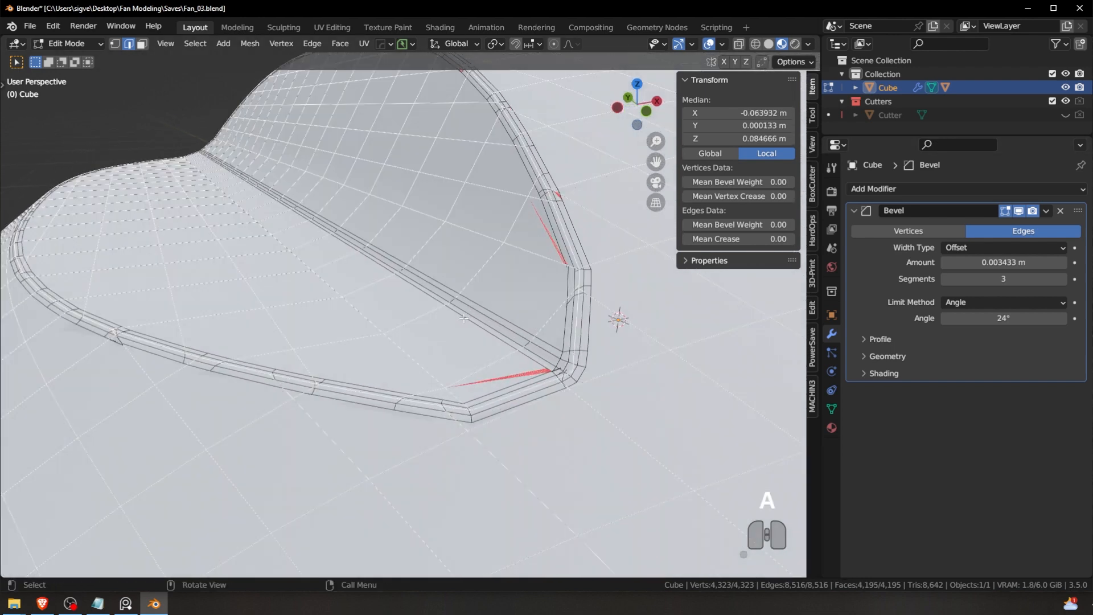
alt+click(465, 308)
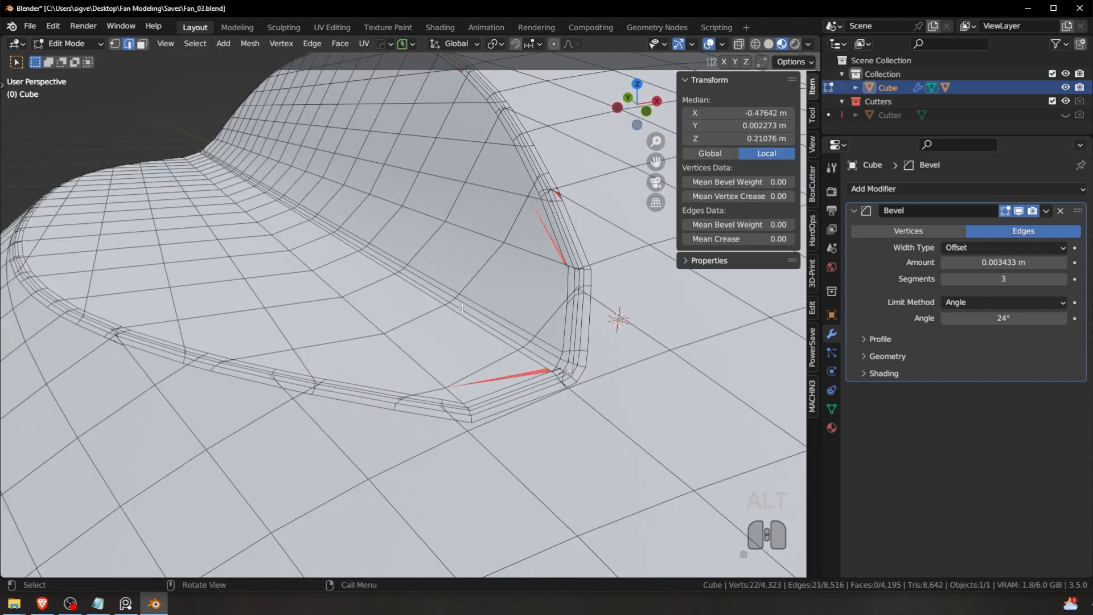
Step: Try moving the inner crease's edge loop freely, and undo the move
key(g)
right_click(462, 294)
middle_drag(466, 294, 432, 248)
key(g)
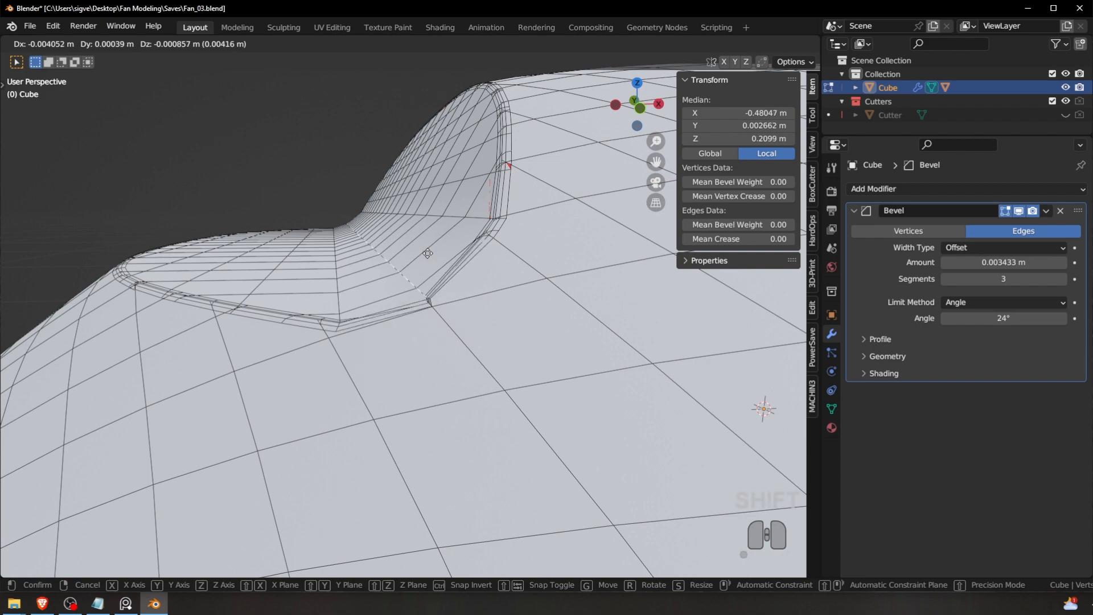
click(428, 253)
middle_drag(427, 254, 376, 250)
key(ctrl+z)
Step: Raise the inner crease's edge loop 0.000978 m along the global Z axis in front view
shift+middle_drag(364, 190, 445, 240)
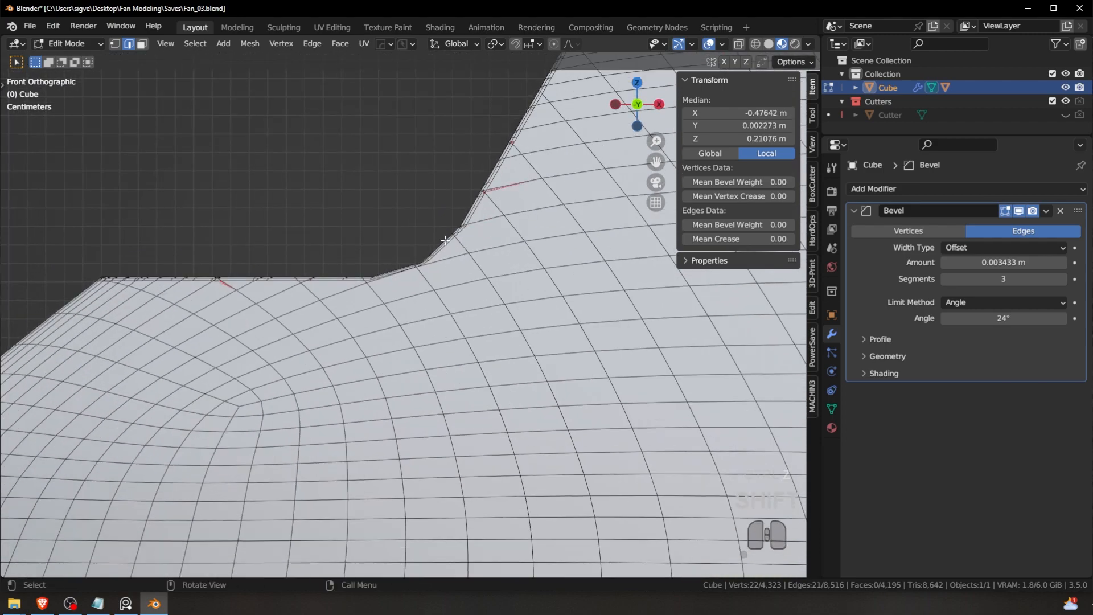
scroll(445, 239, up, 4)
key(g)
key(z)
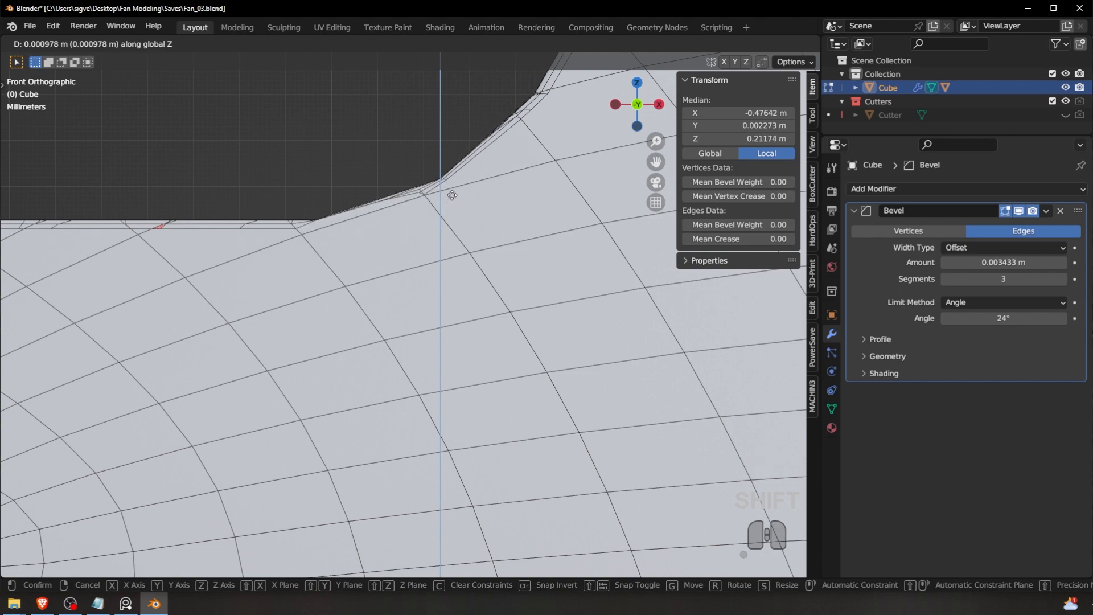
click(452, 195)
middle_drag(452, 195, 490, 330)
key(g)
key(z)
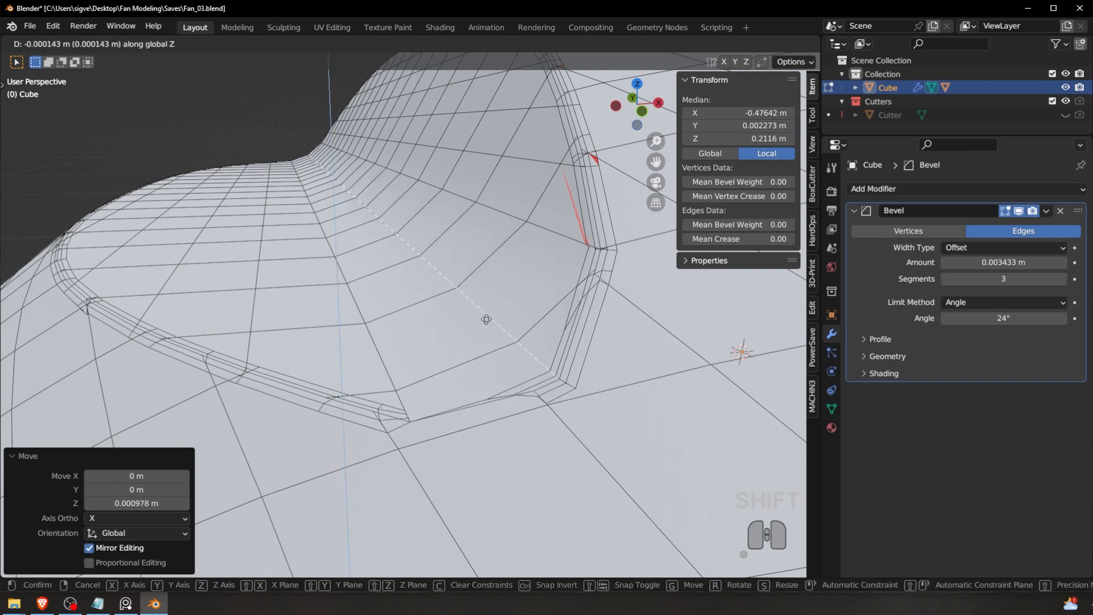
right_click(486, 318)
Step: Try moving the inner crease's edge loop freely and edge-sliding it toward the recess's steep wall
middle_drag(486, 319, 473, 296)
key(g)
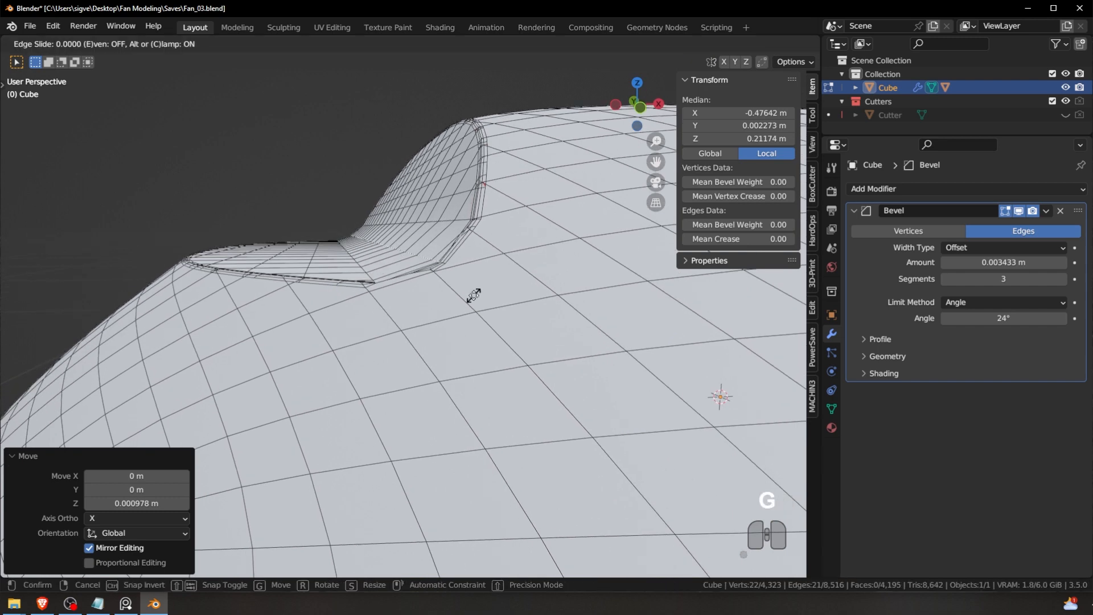
click(477, 293)
key(g)
key(g)
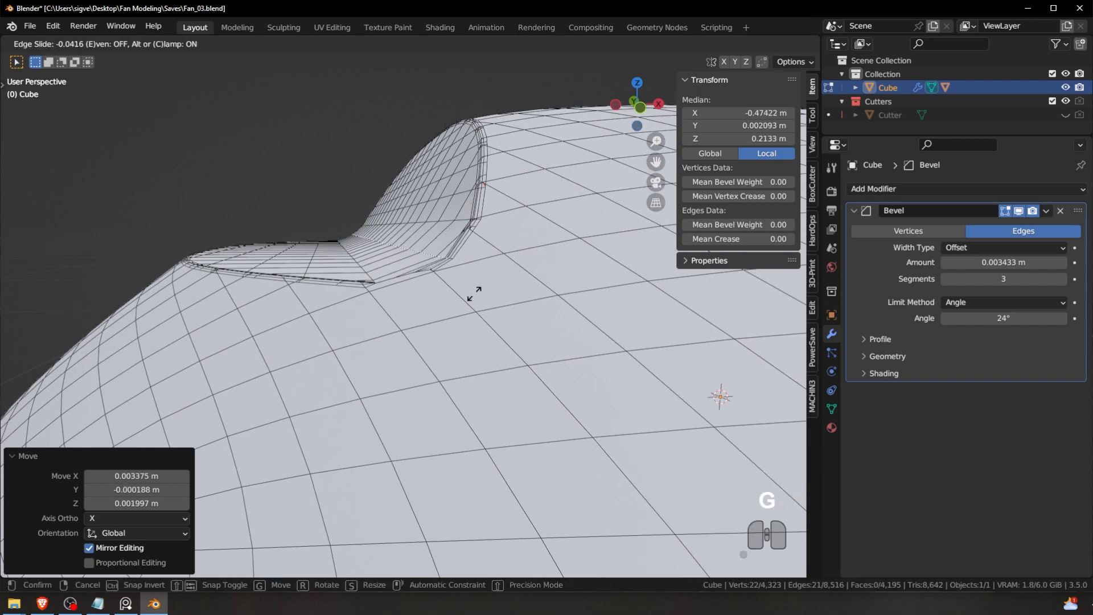
click(477, 288)
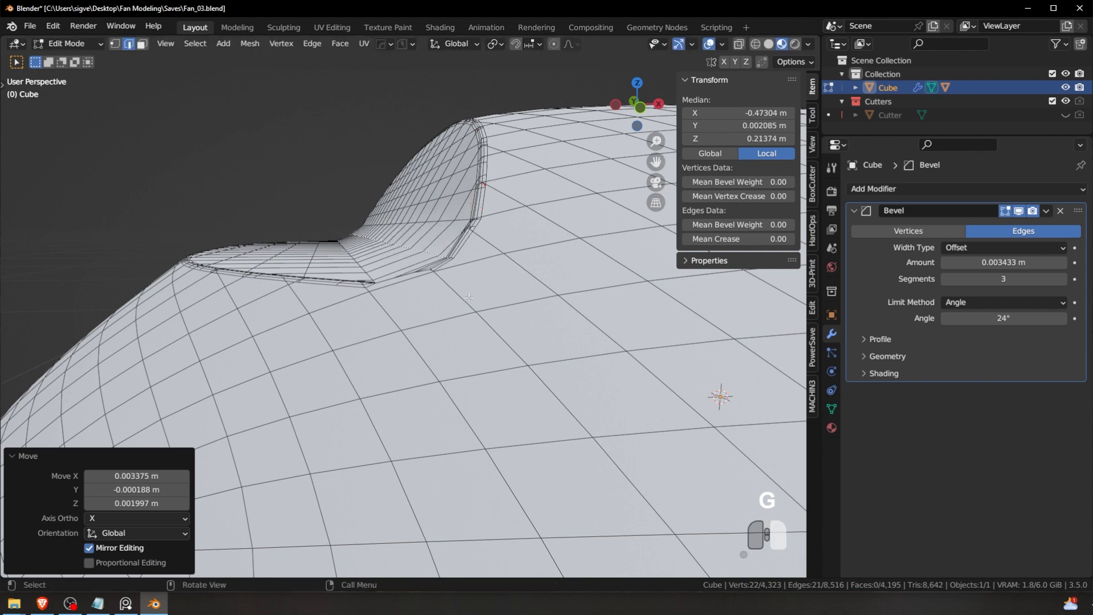
mouse_move(479, 287)
middle_down()
mouse_move(521, 333)
mouse_move(477, 304)
middle_up()
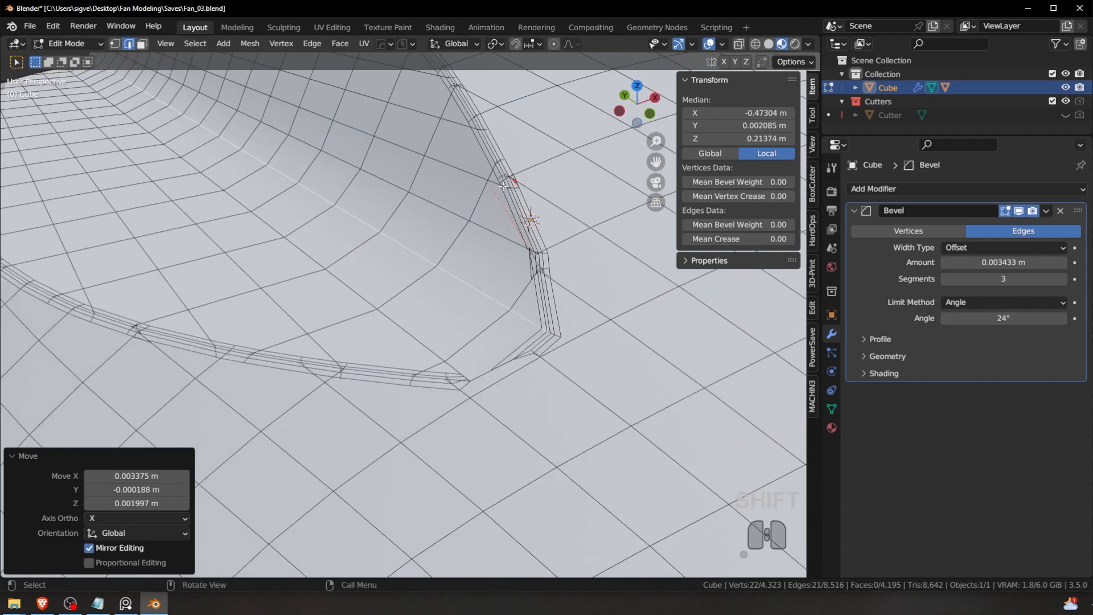
Step: Undo the edge slide and the earlier moves of the inner crease's edge loop
key(a)
key(a)
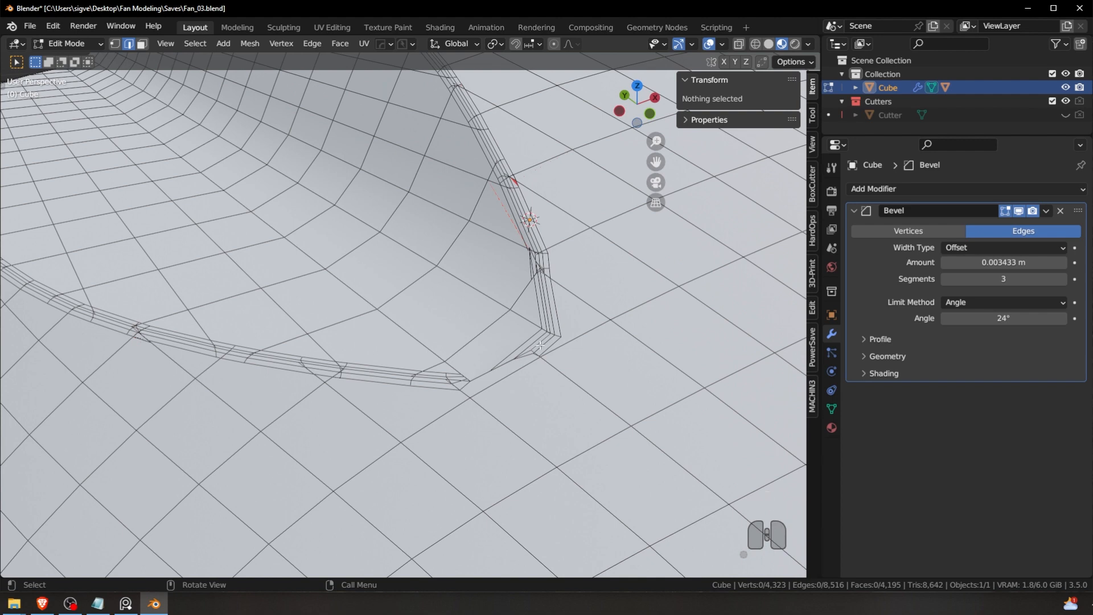
key(ctrl+z)
key(ctrl+z)
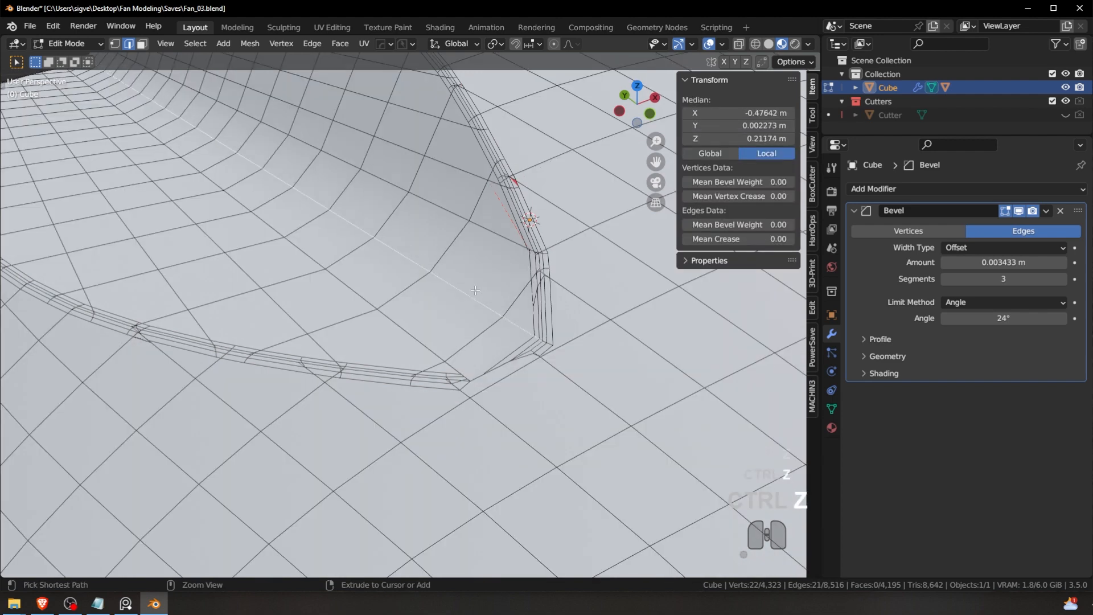
key(ctrl+z)
Step: Try moving the inner crease's edge loop vertically along the global Z axis
key(g)
key(z)
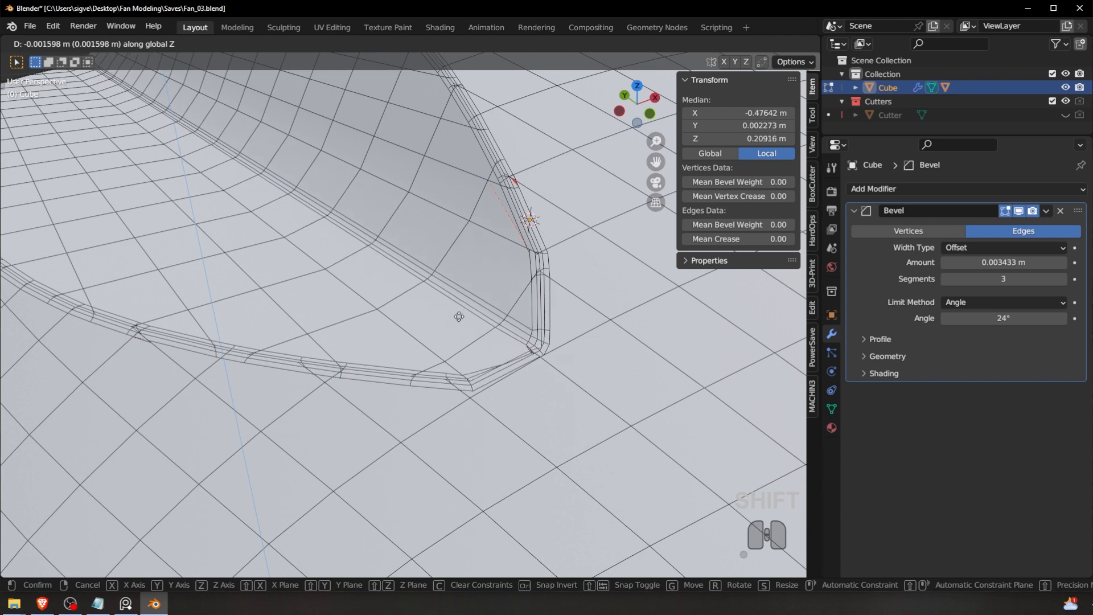
click(457, 304)
middle_drag(457, 304, 421, 259)
key(g)
right_click(425, 266)
Step: Move the inner crease's edge loop by -0.000232 m in X and 0.00066 m in Z in front view
shift+middle_drag(422, 259, 468, 308)
scroll(447, 259, up, 3)
key(g)
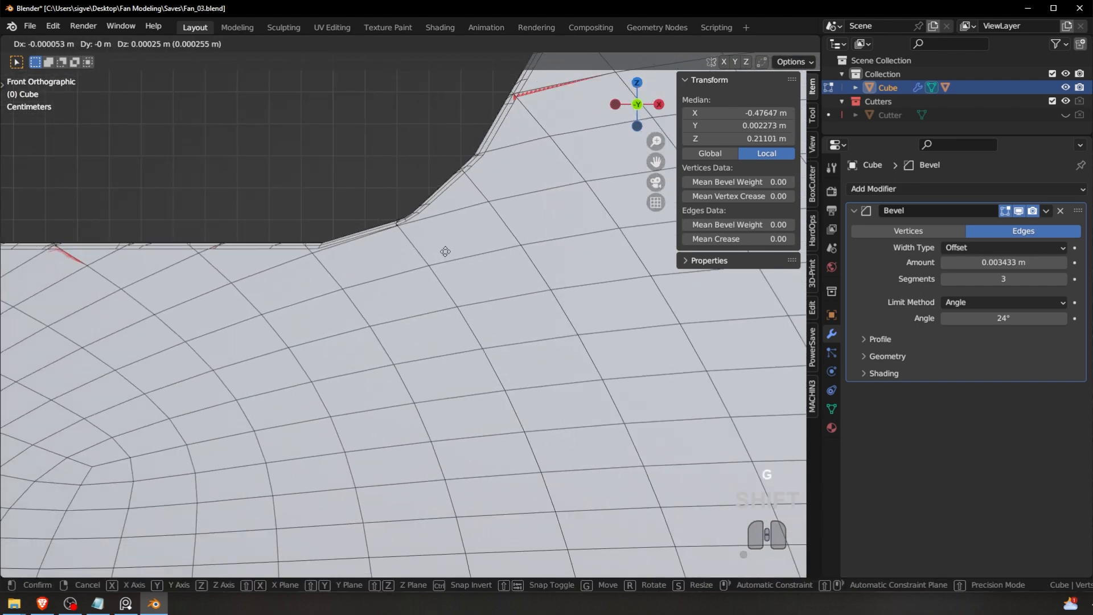
click(439, 238)
middle_drag(440, 238, 446, 273)
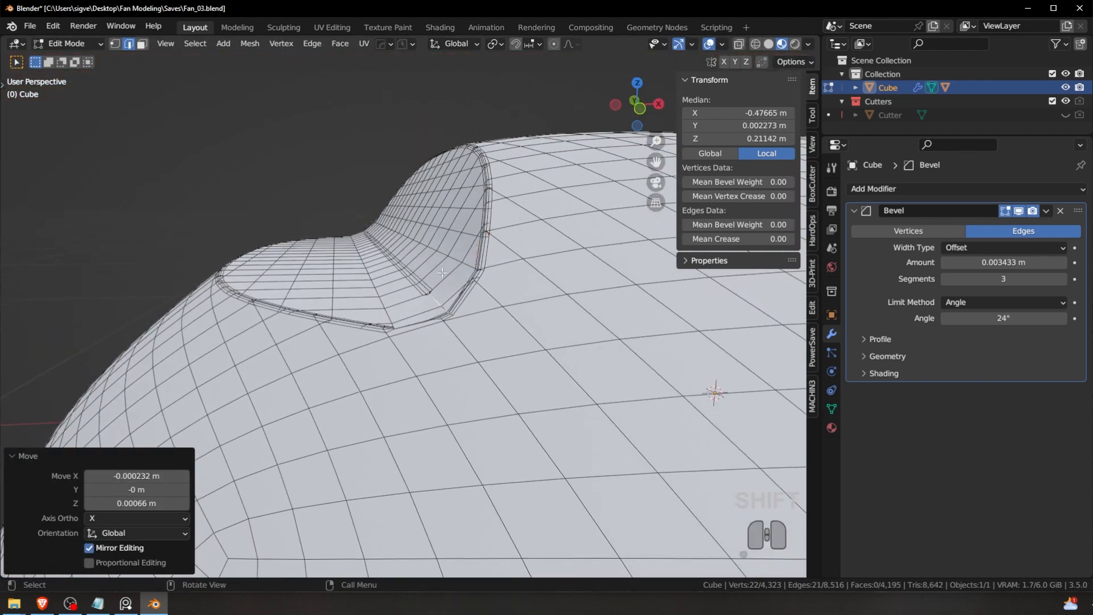
Step: Raise the inner crease's edge loop another 0.000144 m along the global Z axis
key(g)
key(z)
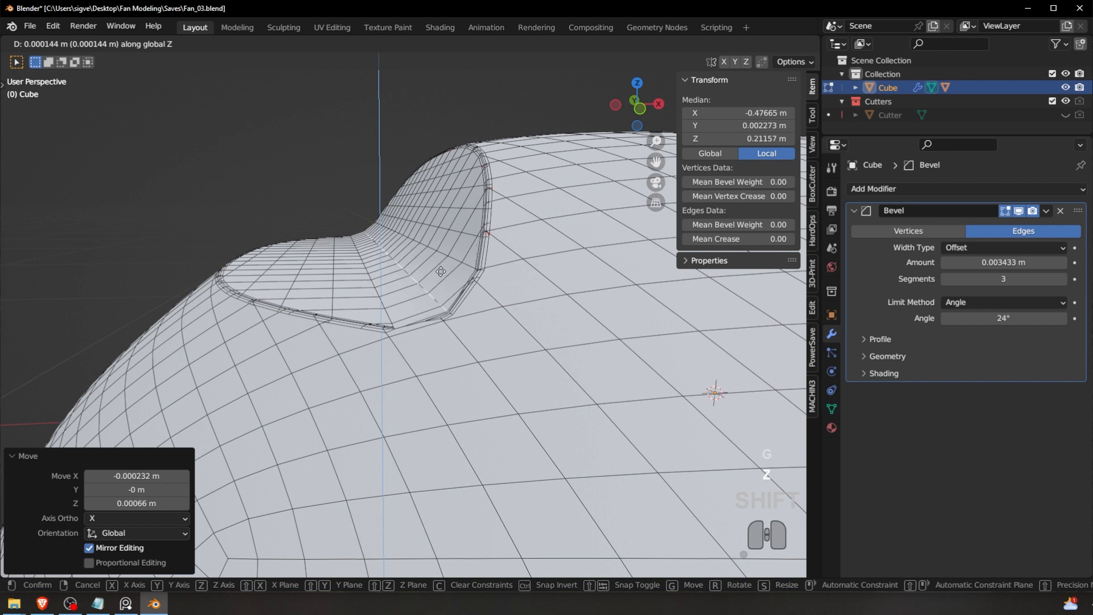
click(441, 271)
Step: Try edge-sliding the inner crease's edge loop across the recess surface
key(g)
key(g)
right_click(441, 271)
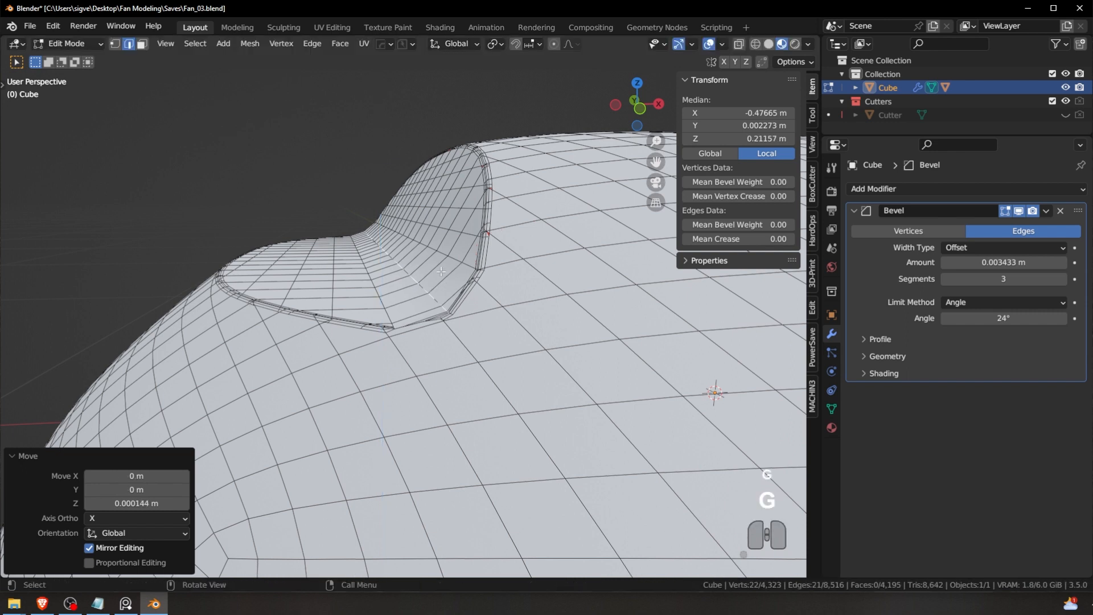
key(g)
key(g)
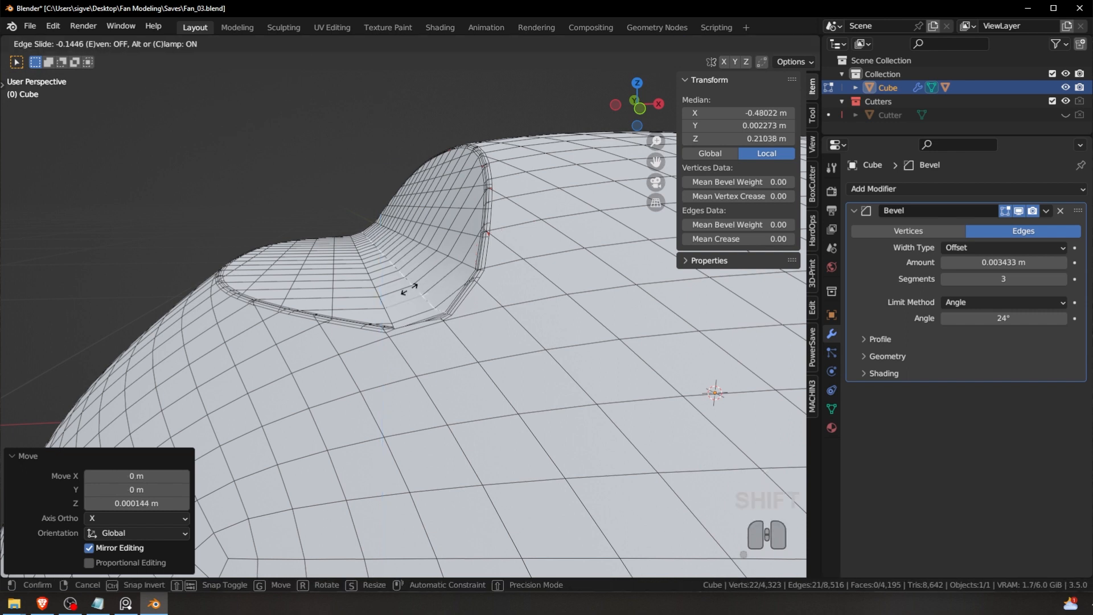
click(481, 269)
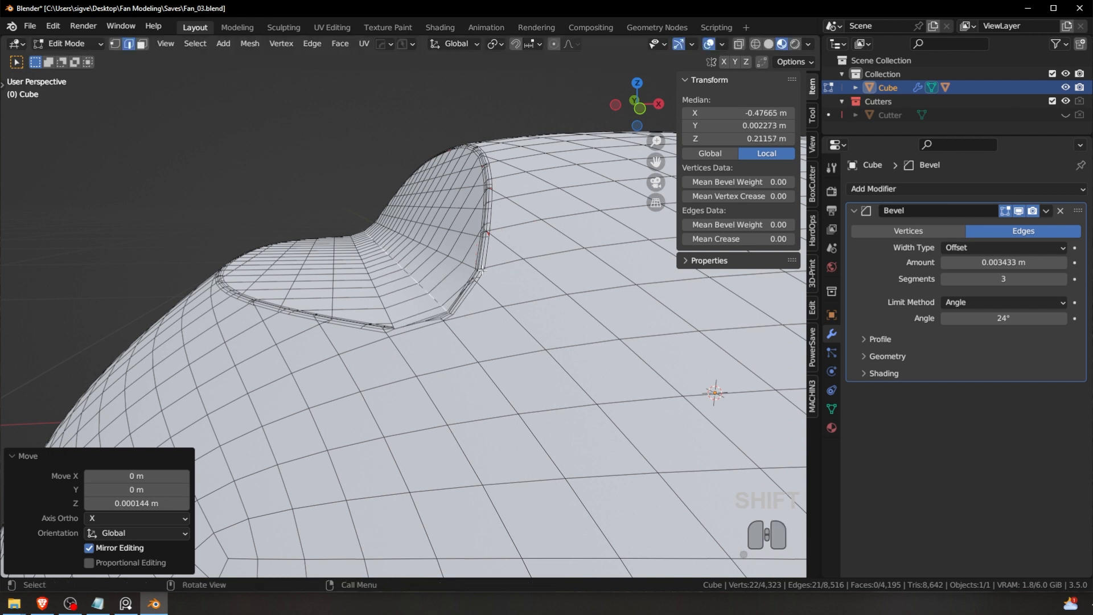
Step: Try moving the inner crease's edge loop along the global X axis, and clear the selection
key(g)
key(y)
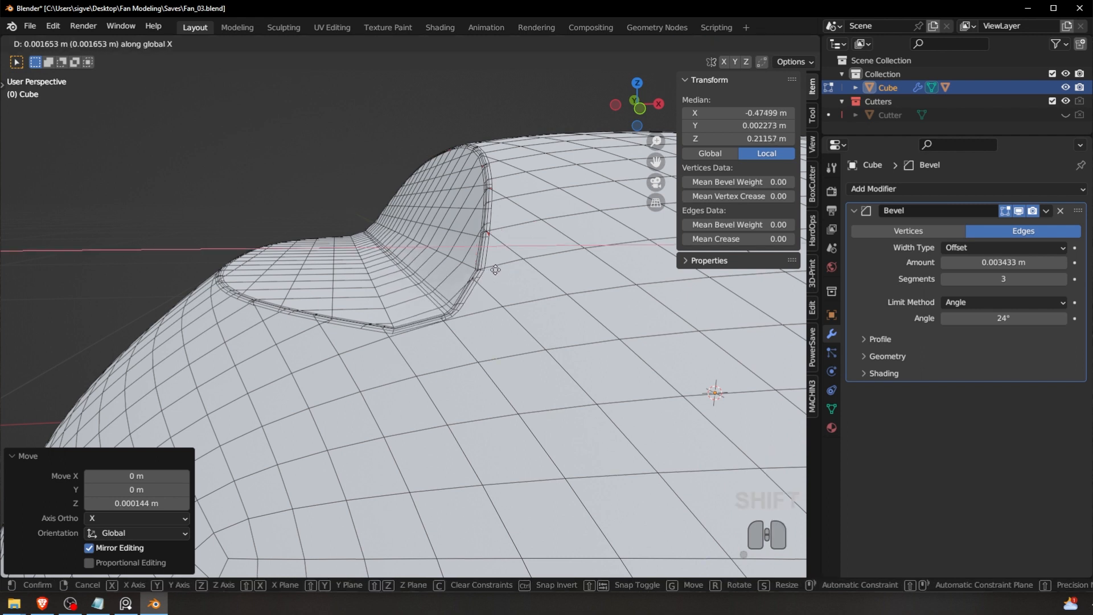
right_click(491, 270)
middle_drag(492, 271, 541, 321)
key(a)
key(a)
Step: Select the inner crease's edge loop and lower it 0.000382 m along the global Z axis
scroll(422, 313, down, 4)
middle_drag(422, 319, 393, 239)
scroll(449, 283, up, 3)
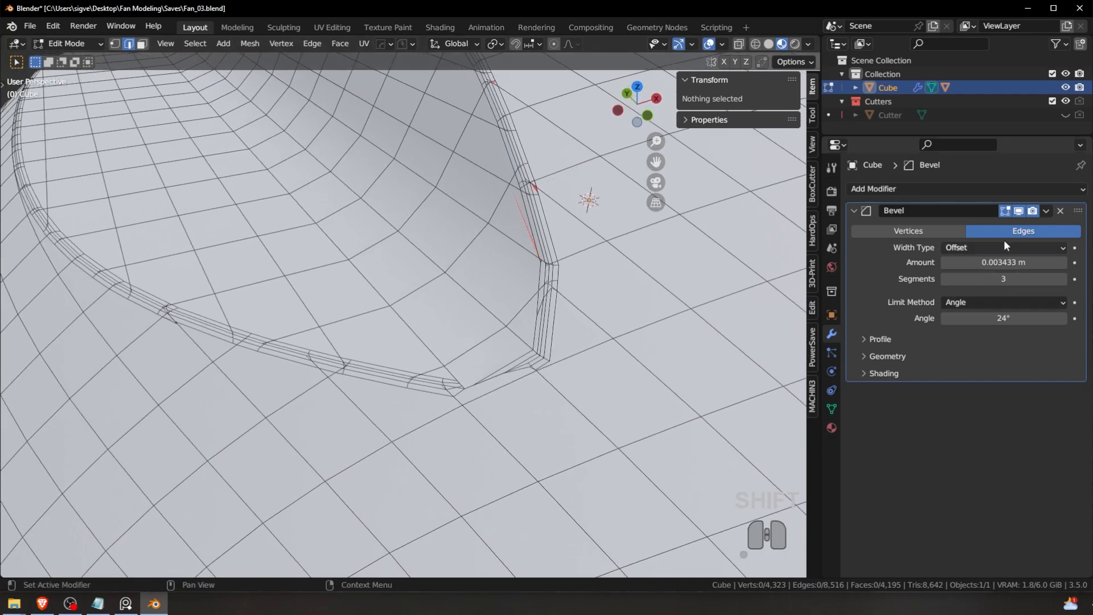
shift+middle_drag(505, 258, 481, 298)
key(a)
key(a)
alt+click(497, 312)
key(g)
key(z)
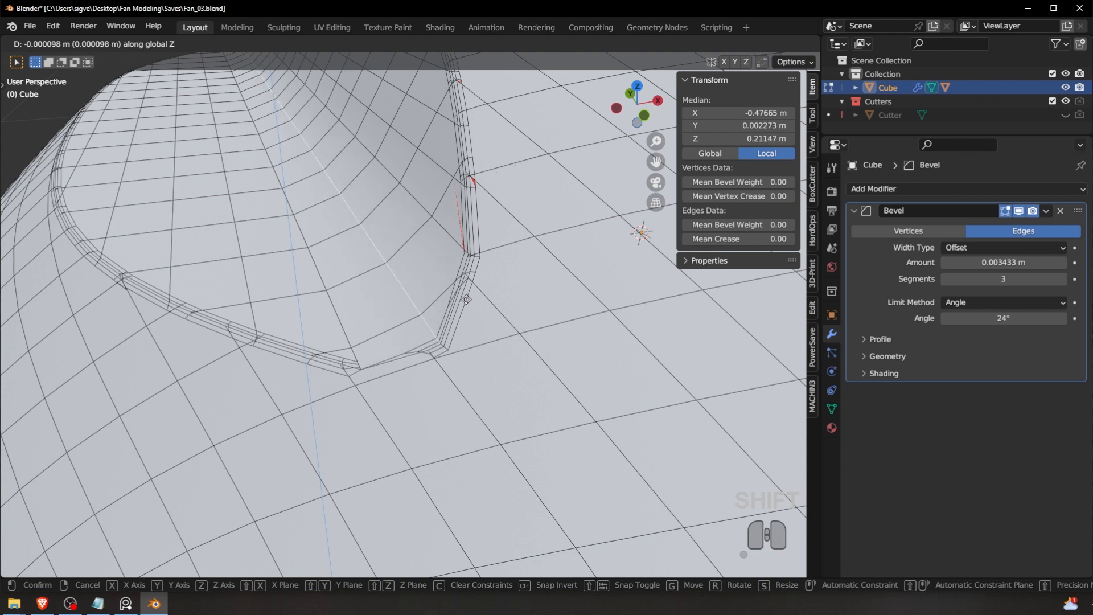
click(466, 301)
Step: Try shifting the lowered crease loop sideways along the global X axis
key(g)
key(x)
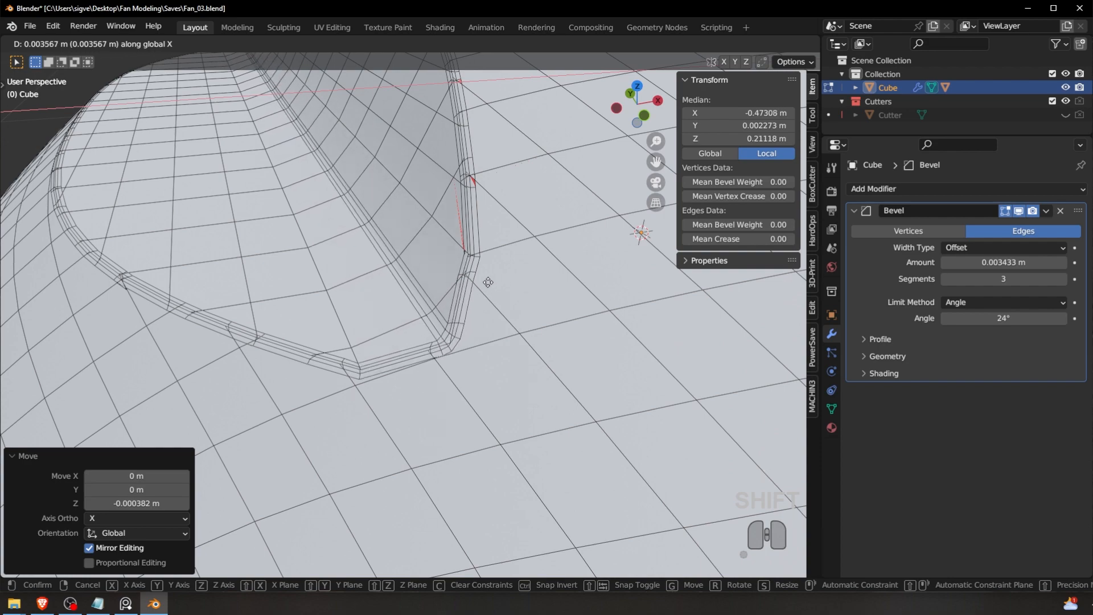
right_click(487, 279)
middle_drag(486, 279, 506, 296)
scroll(234, 317, down, 4)
shift+middle_drag(507, 296, 588, 273)
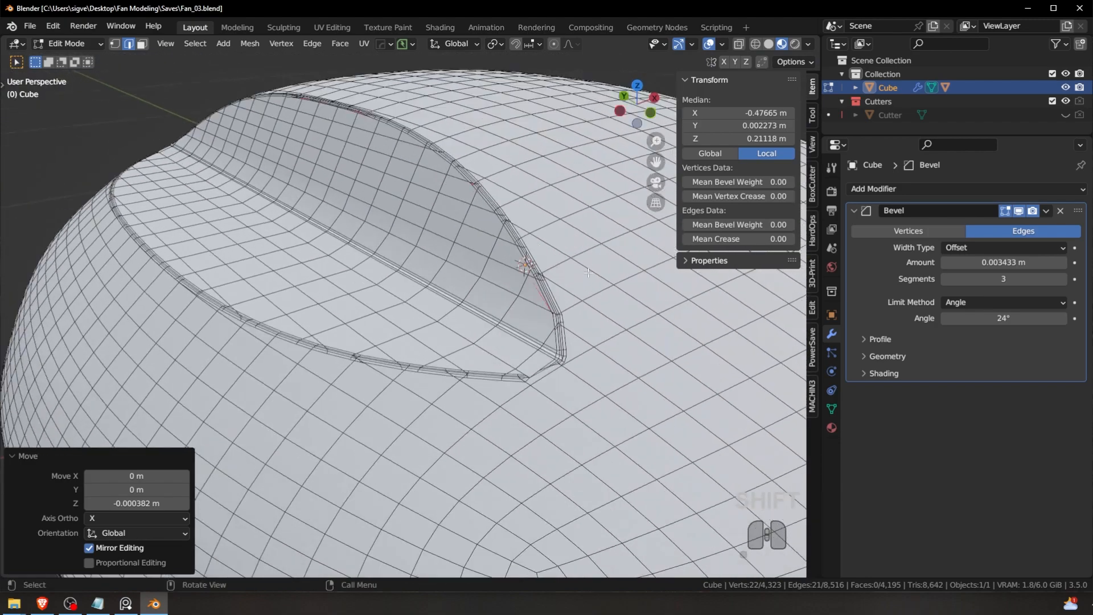
Step: Set the Bevel modifier's limit method to Weight and deselect the whole mesh
click(990, 303)
click(1019, 344)
key(a)
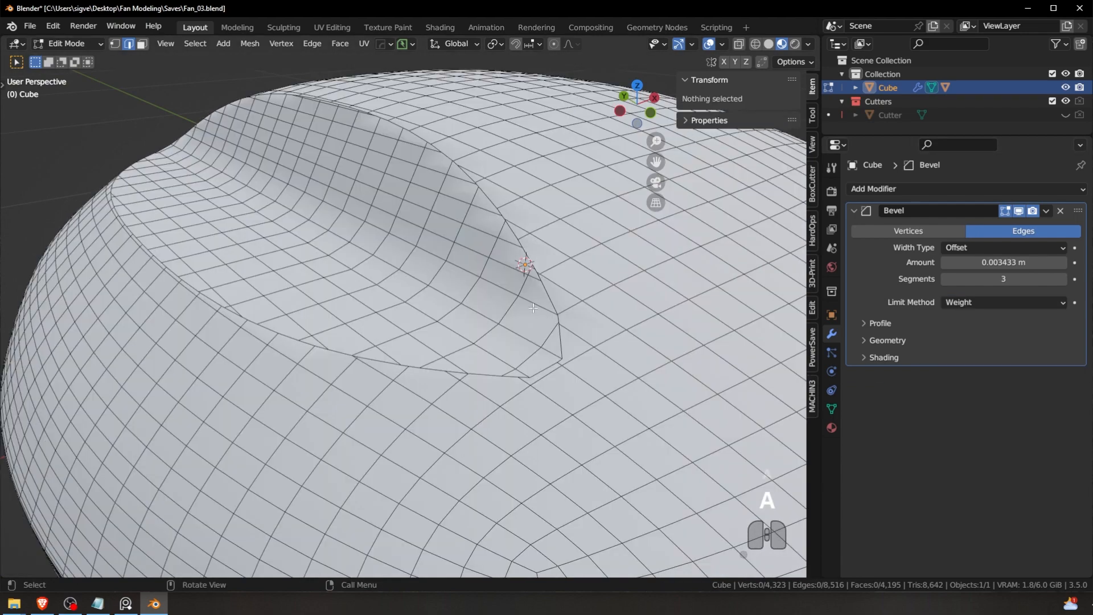
key(a)
key(alt+a)
Step: Select the edge loop around the recess's rim and set its mean bevel weight to 1.00
alt+click(513, 230)
alt+click(510, 228)
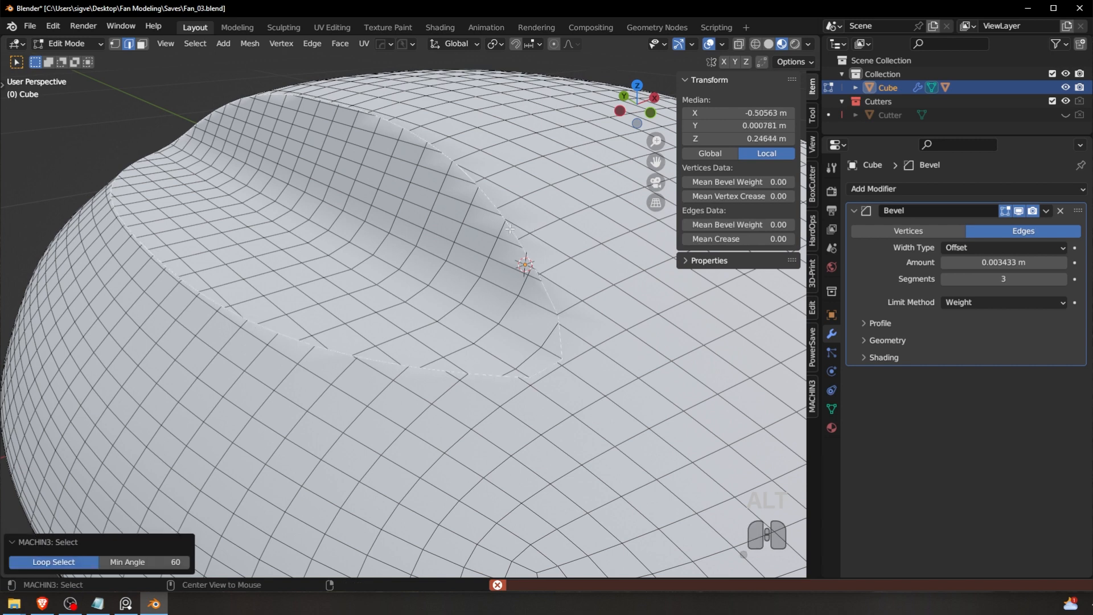
shift+middle_drag(623, 317, 551, 288)
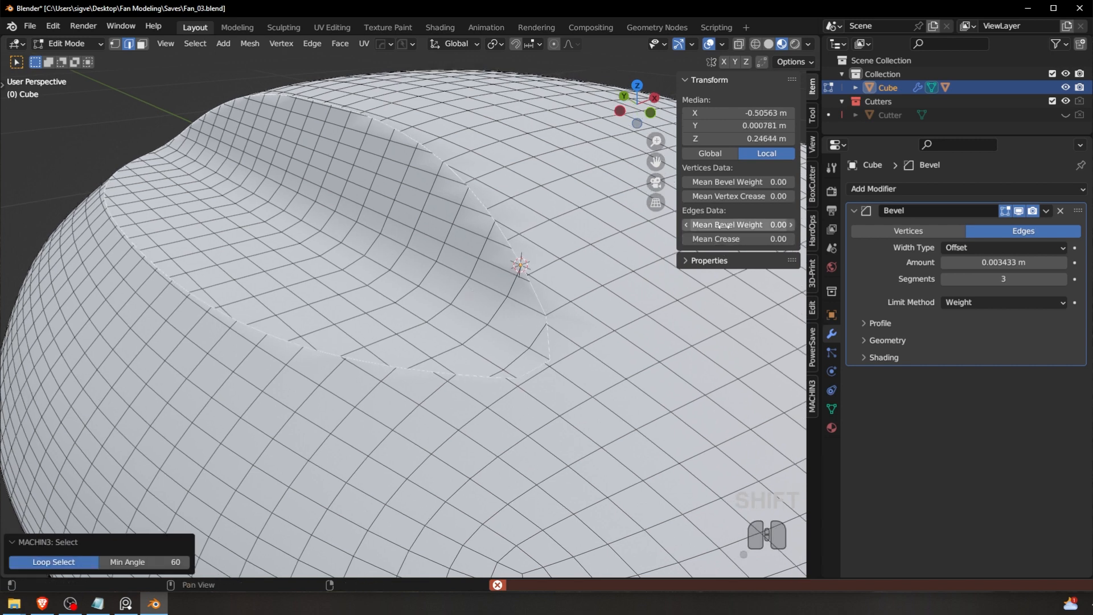
drag(724, 225, 795, 225)
shift+middle_drag(442, 280, 462, 282)
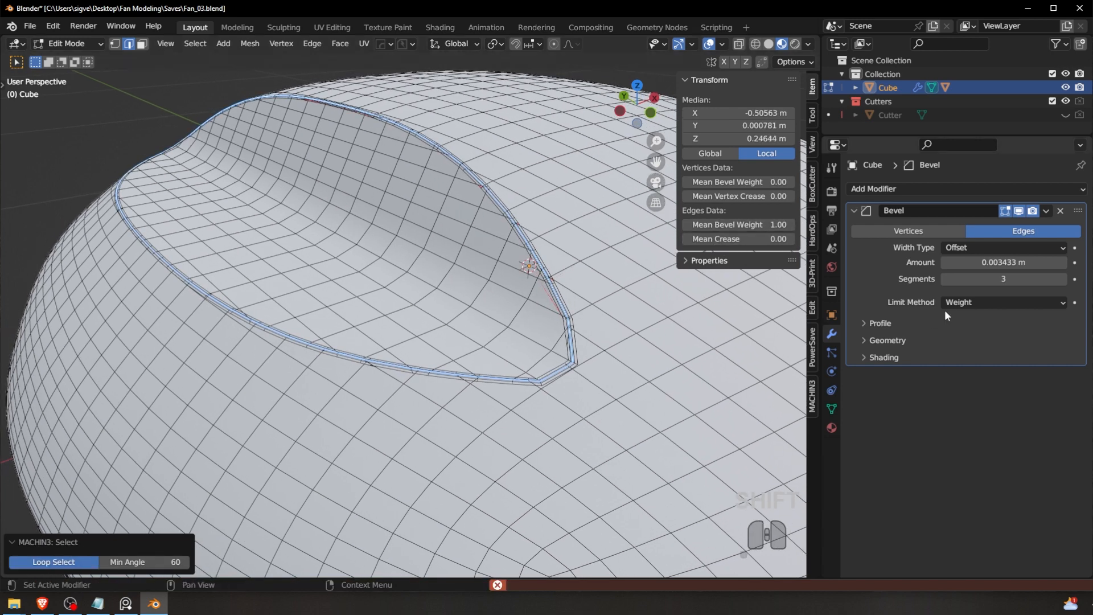
Step: Leave Edit Mode and examine the weight-limited bevel around the recess's rim
key(Tab)
key(a)
key(a)
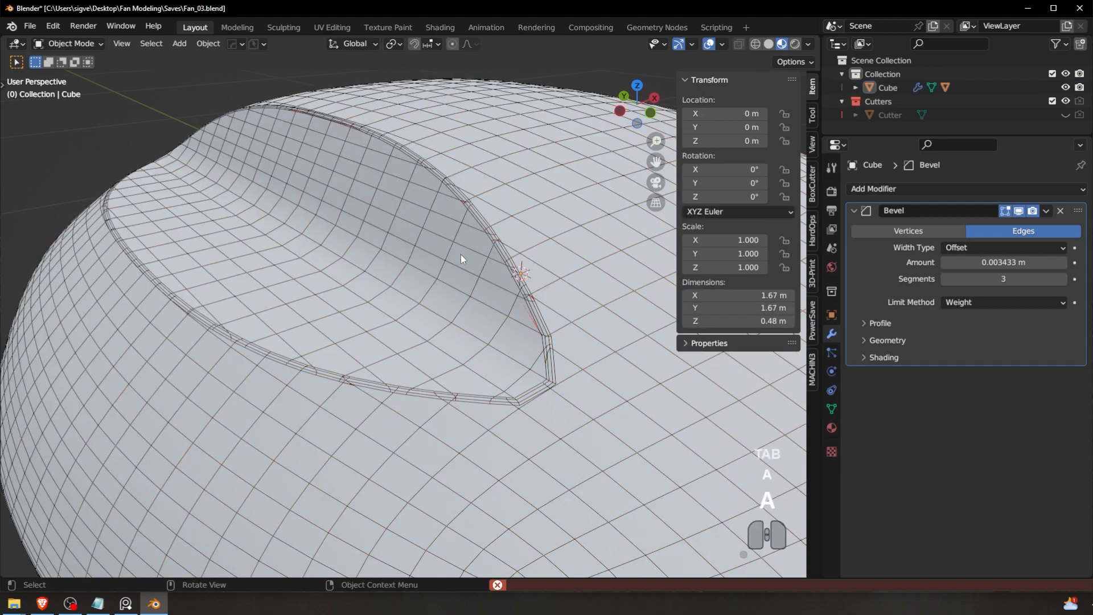
scroll(461, 256, up, 3)
scroll(498, 282, down, 3)
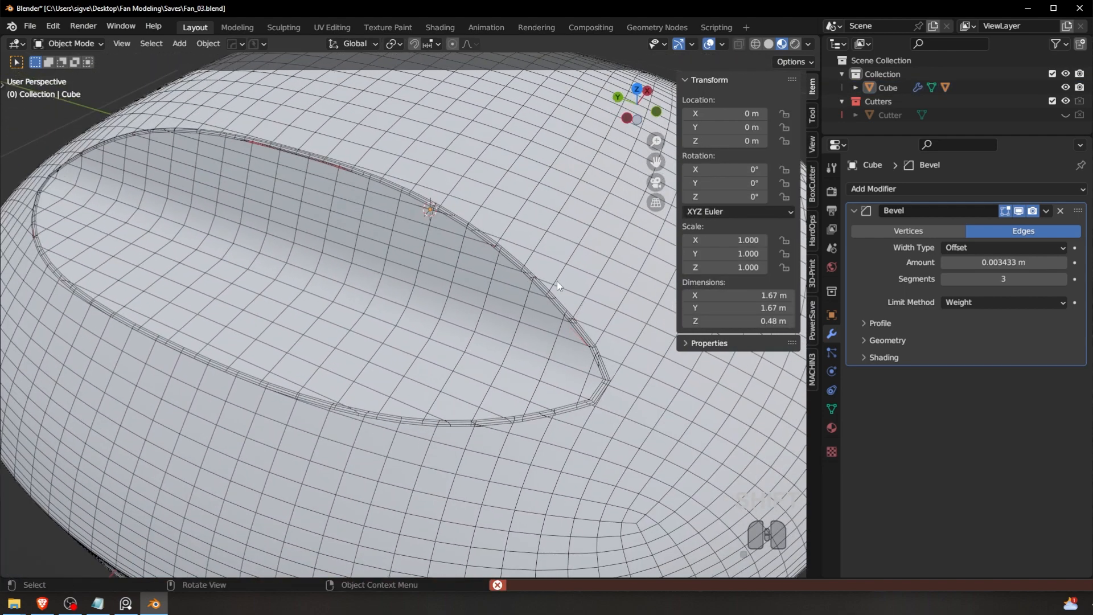
click(989, 299)
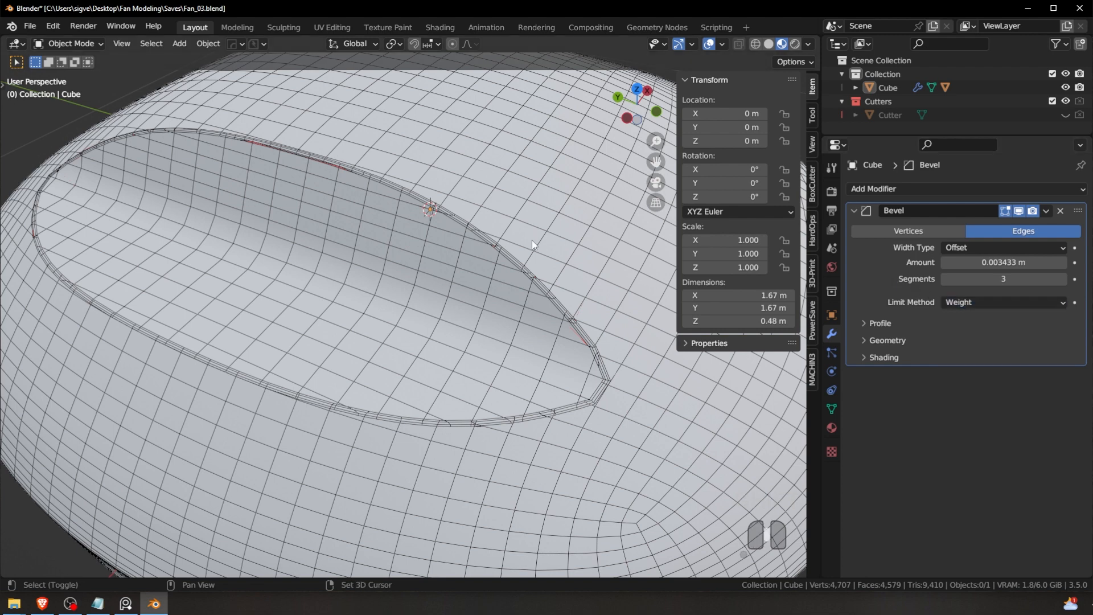
scroll(535, 245, up, 2)
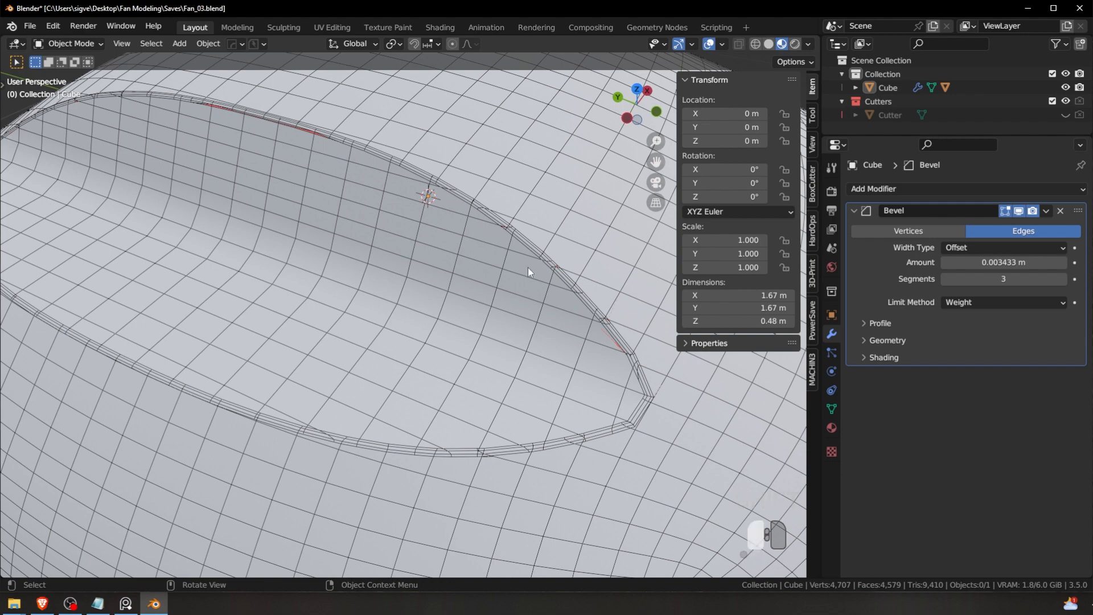
Step: Inspect the bevel weight of a single edge on the recess's rim in Edit Mode, and deselect it
key(Tab)
key(a)
key(a)
key(a)
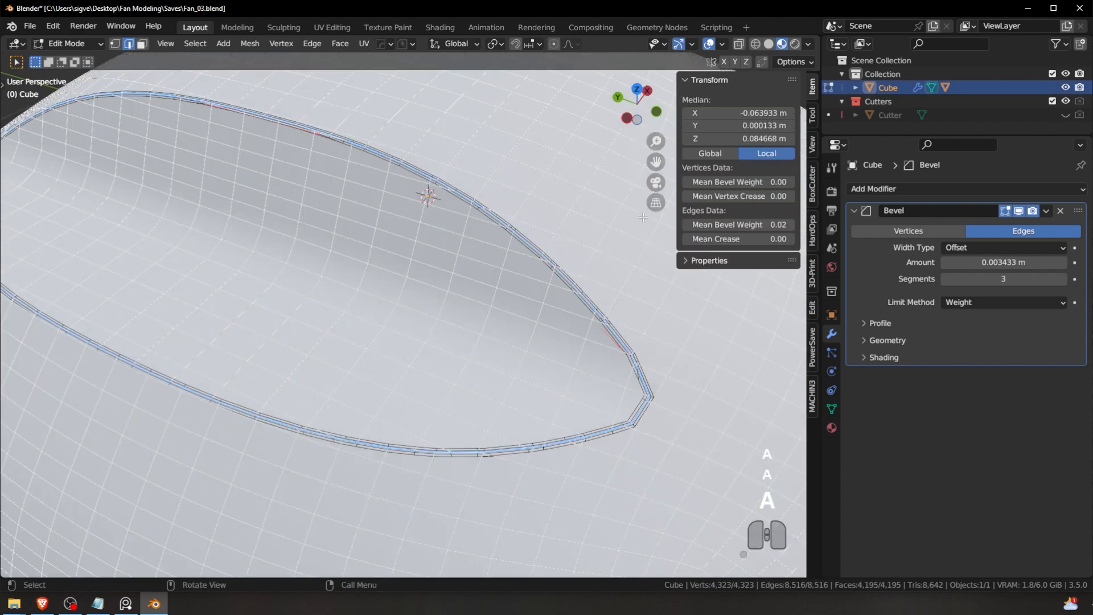
key(a)
key(a)
key(Tab)
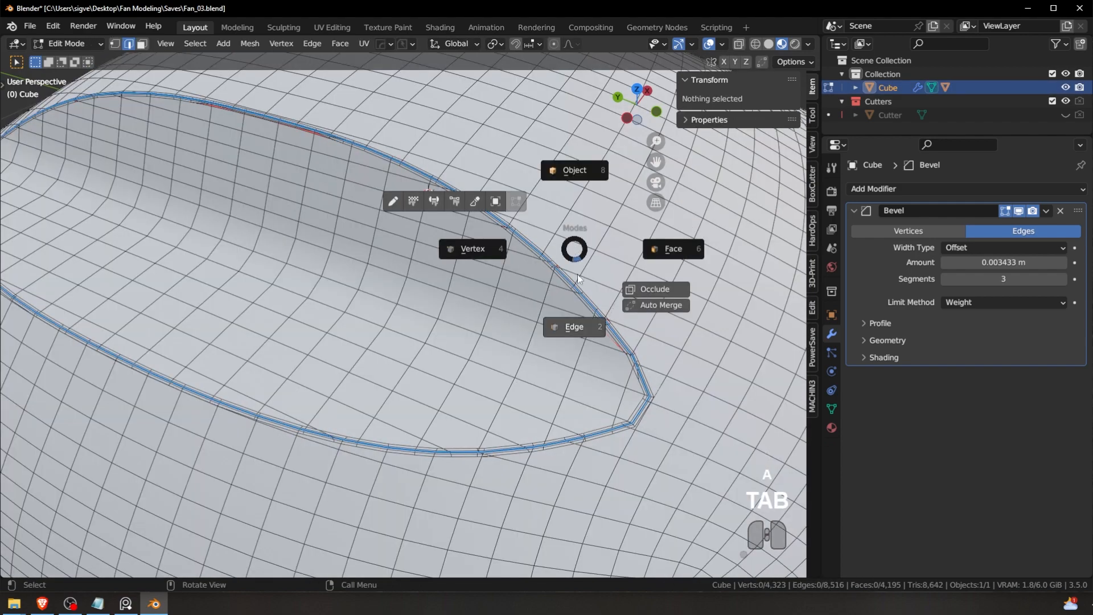
key(a)
key(a)
key(a)
key(a)
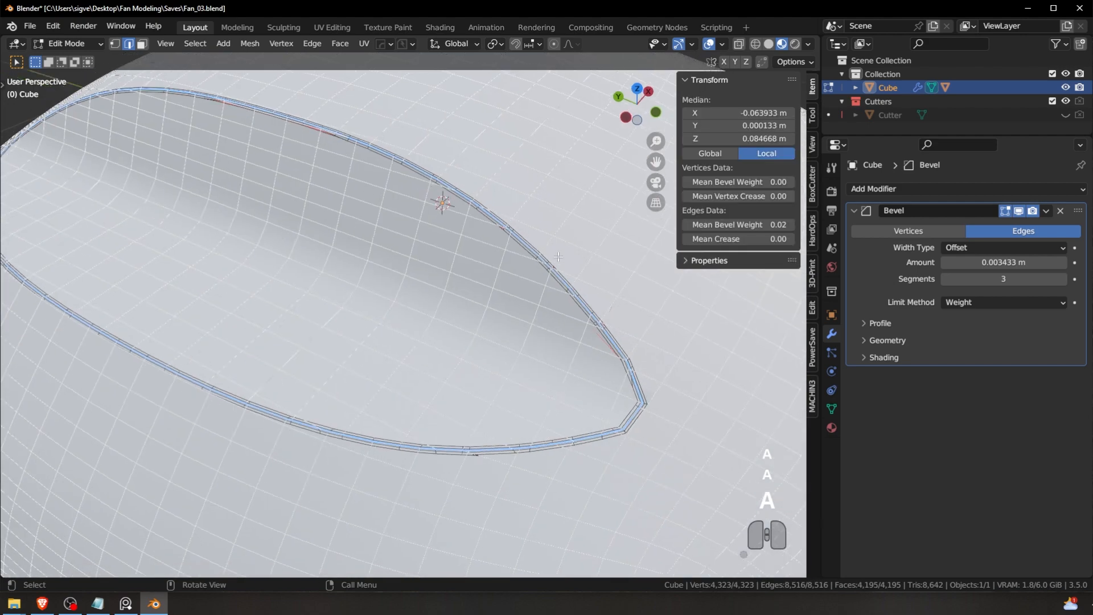
key(alt+a)
middle_drag(564, 260, 558, 275)
click(558, 278)
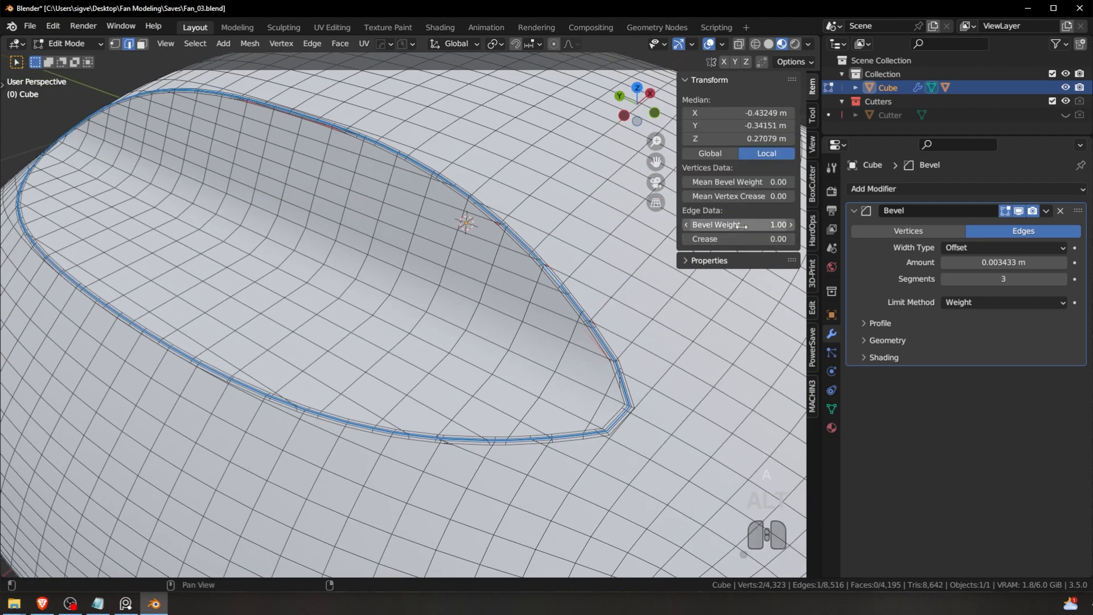
click(460, 294)
Step: Return to Object Mode and examine the red flipped faces along the upper edge of the bevelled rim
scroll(495, 316, up, 2)
key(Tab)
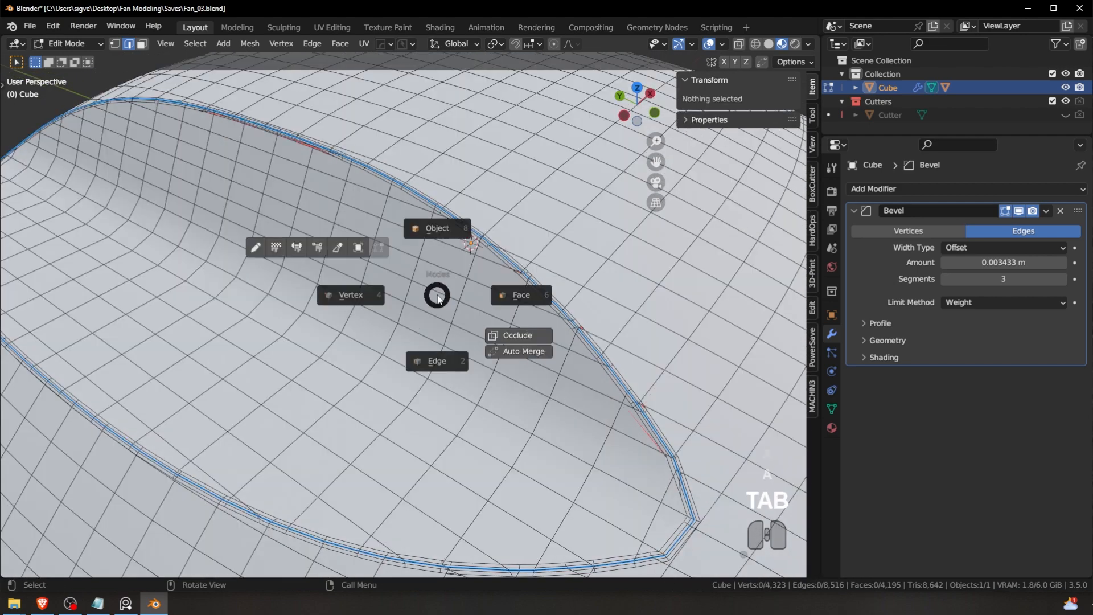
key(a)
key(a)
scroll(442, 243, down, 3)
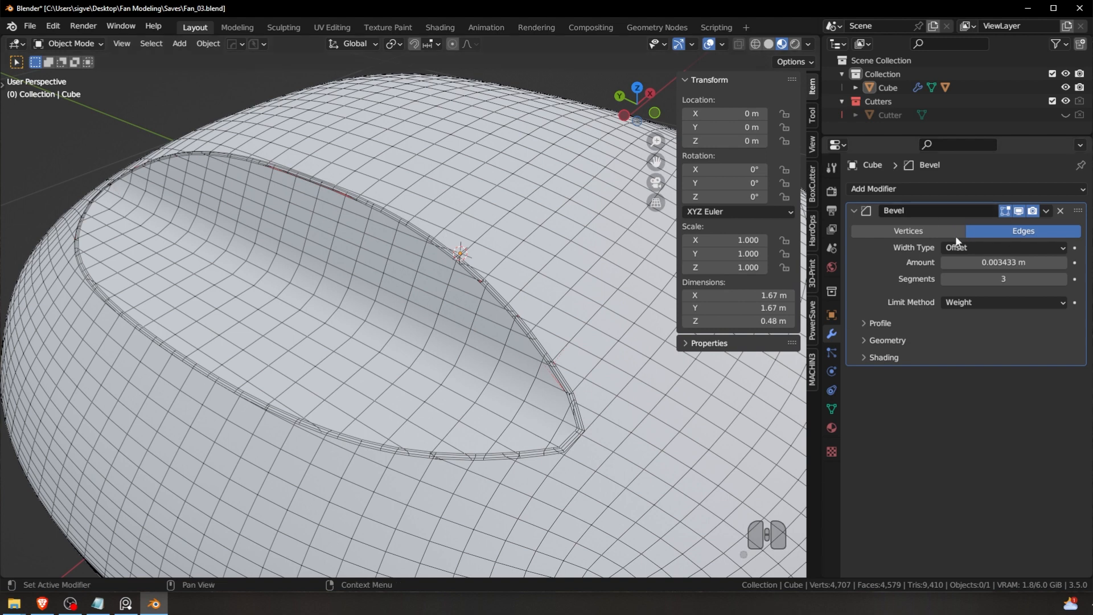
shift+middle_drag(461, 285, 505, 276)
scroll(477, 295, up, 1)
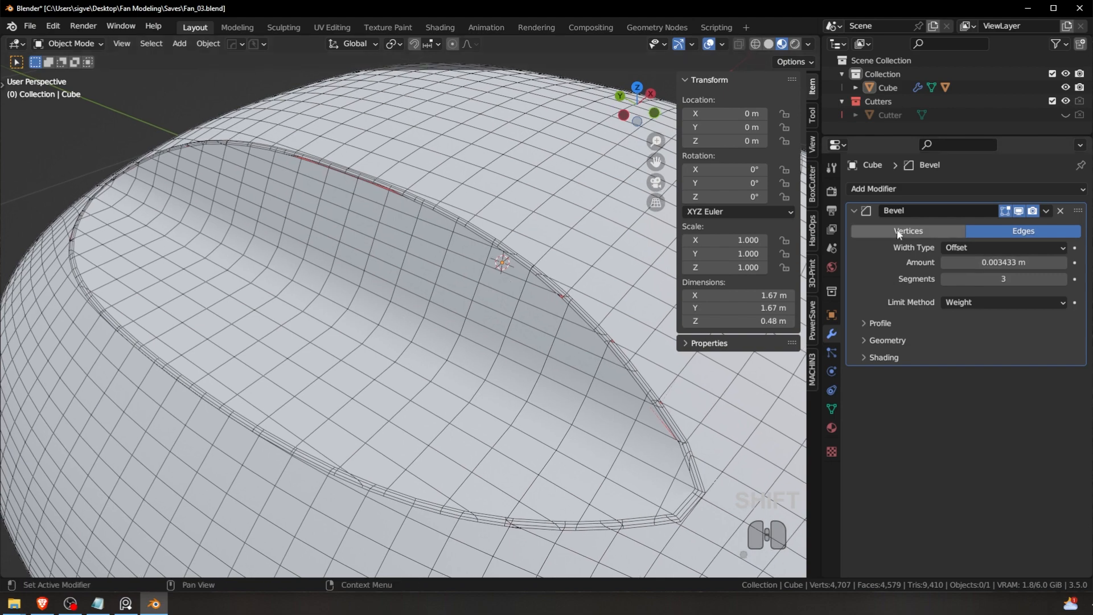
scroll(477, 261, up, 6)
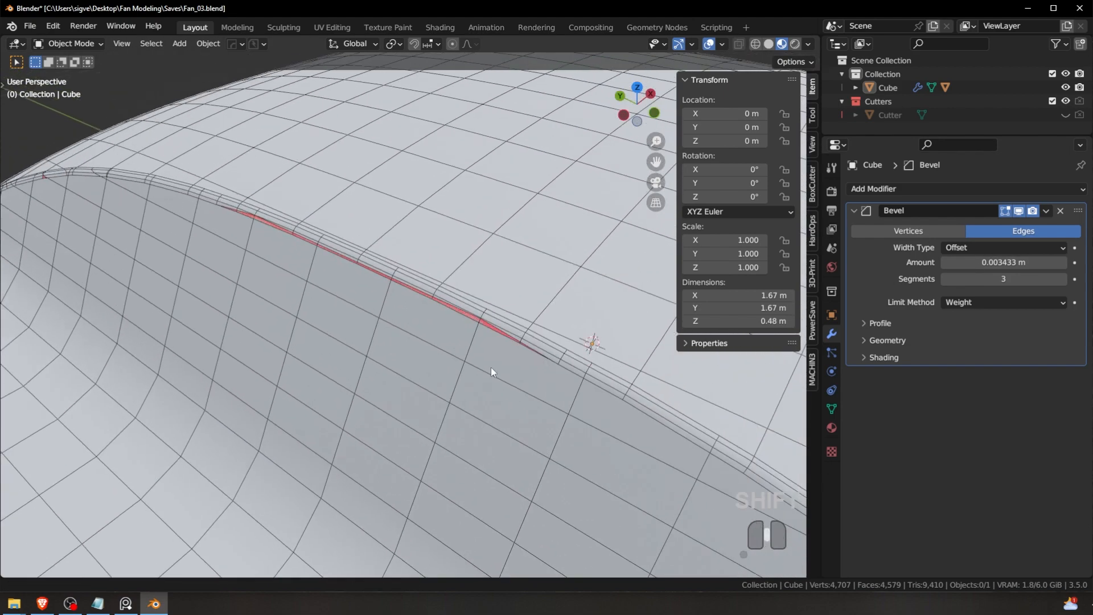
shift+middle_drag(490, 367, 258, 278)
scroll(301, 284, down, 1)
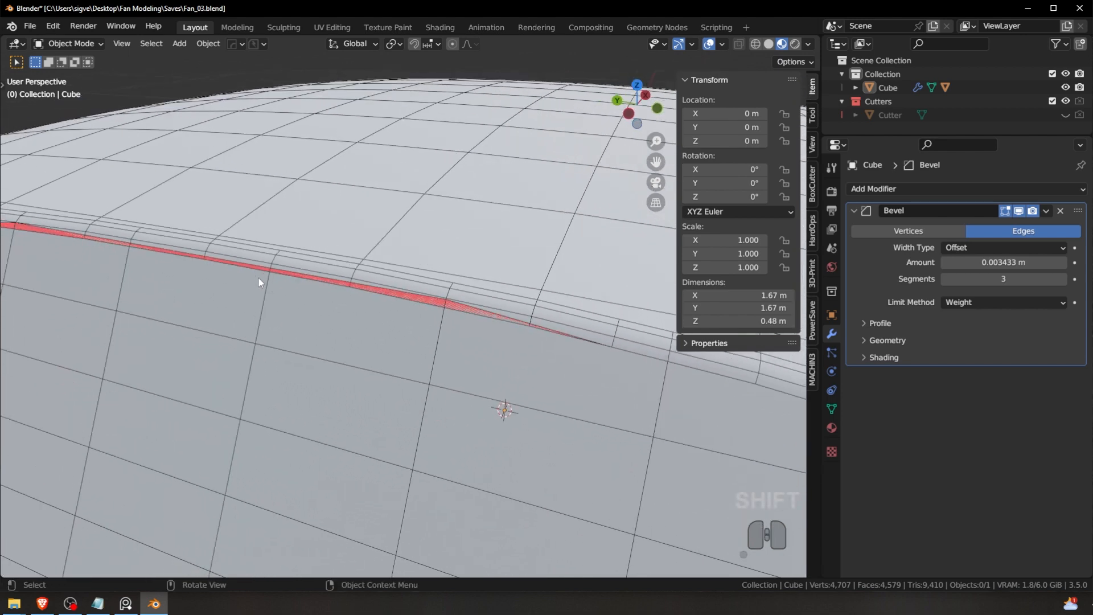
shift+middle_drag(354, 302, 439, 302)
scroll(439, 302, down, 4)
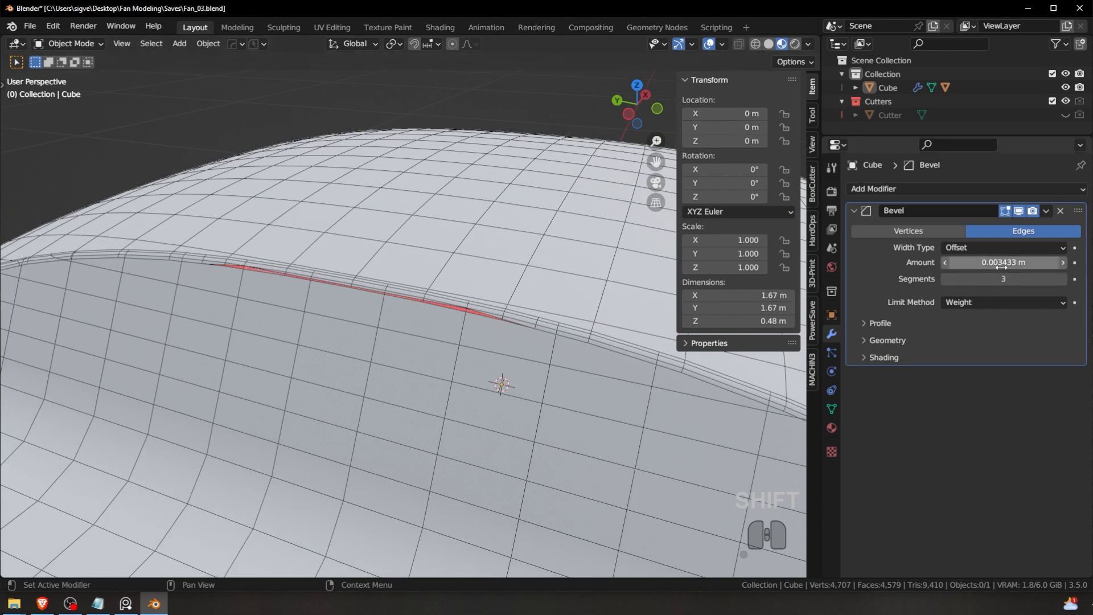
Step: Try a Bevel amount of 0.000433 m on the rim and restore it to 0.003433 m
drag(1003, 262, 967, 263)
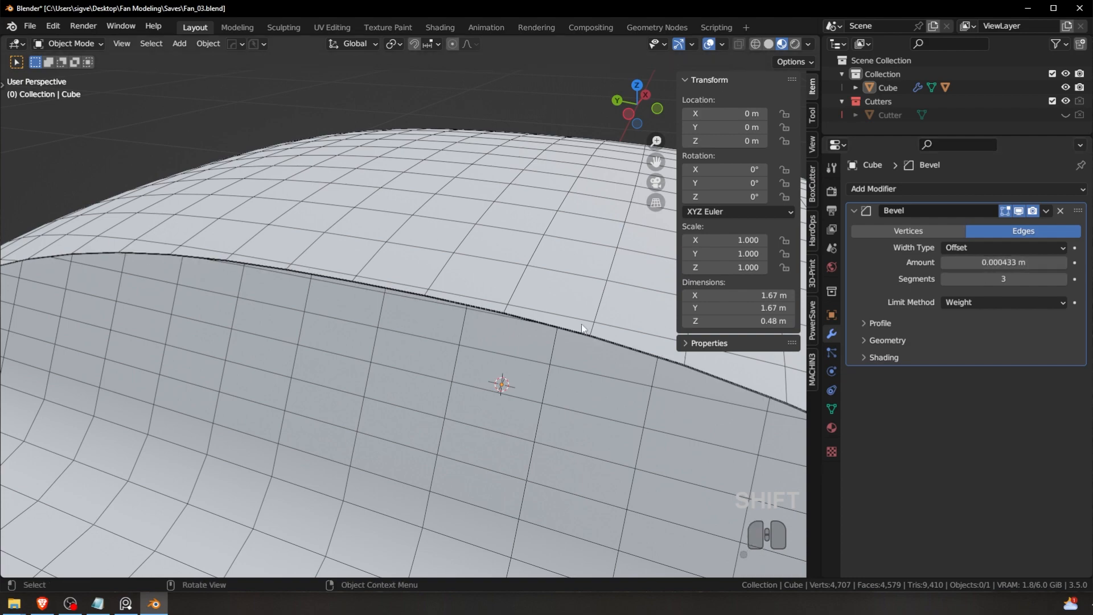
scroll(551, 309, up, 4)
scroll(552, 309, down, 5)
middle_drag(530, 312, 501, 310)
drag(1002, 262, 1025, 262)
Step: Enter Edit Mode on the fan body and examine the mesh beneath the rim where the bevel overlaps
scroll(422, 318, down, 3)
middle_drag(433, 324, 467, 312)
click(461, 301)
key(Tab)
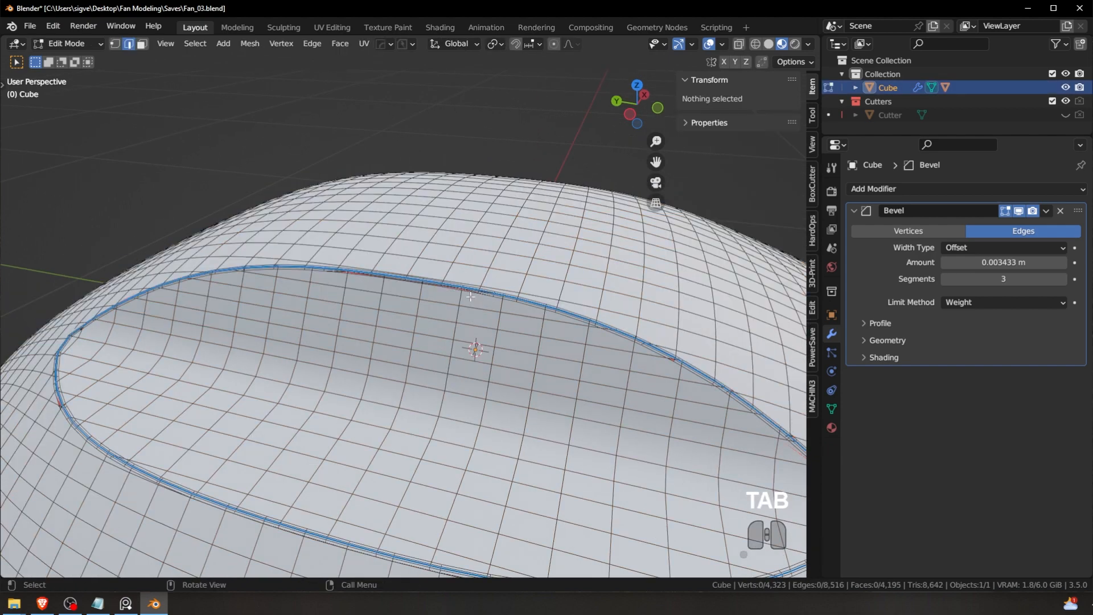
scroll(398, 328, up, 5)
key(a)
key(a)
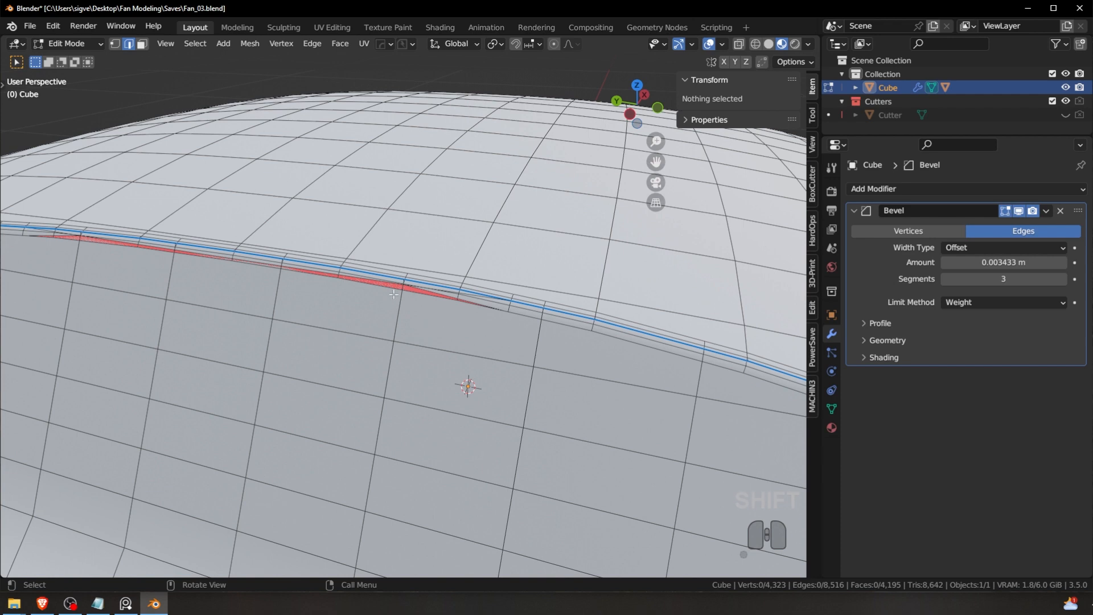
middle_drag(394, 294, 401, 305)
scroll(367, 283, up, 1)
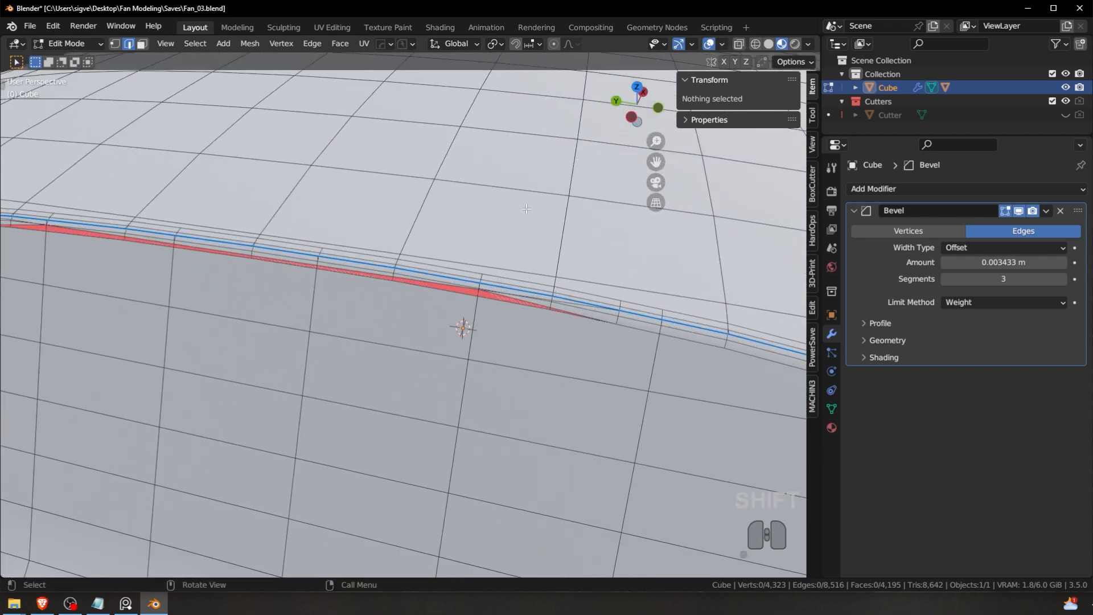
Step: Turn off the viewport's Wireframe overlay and return to Edit Mode with nothing selected
key(Tab)
click(535, 148)
key(alt+v)
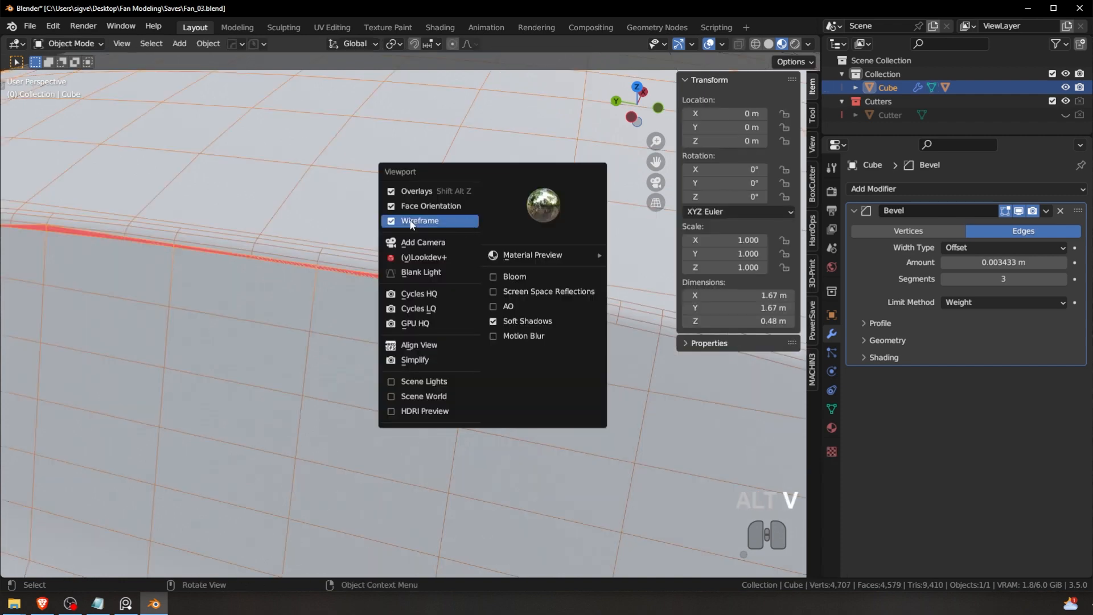
click(412, 221)
key(Tab)
key(a)
key(a)
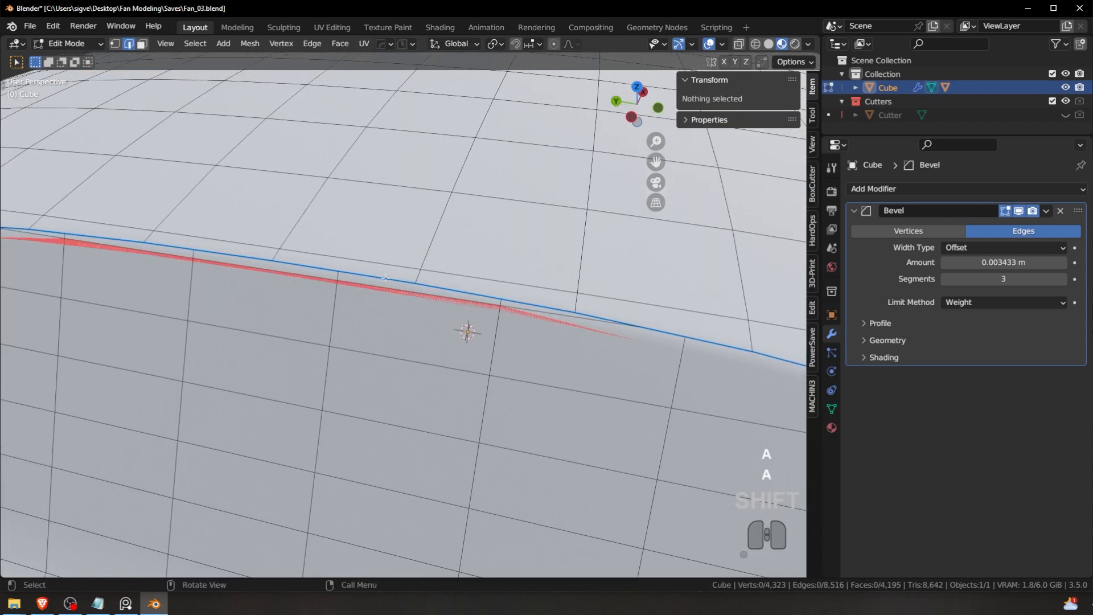
Step: Slide the five-edge loop just beneath the rim further down the recess wall, clear of the red overlapping faces
scroll(476, 334, down, 3)
middle_drag(488, 336, 314, 255)
key(a)
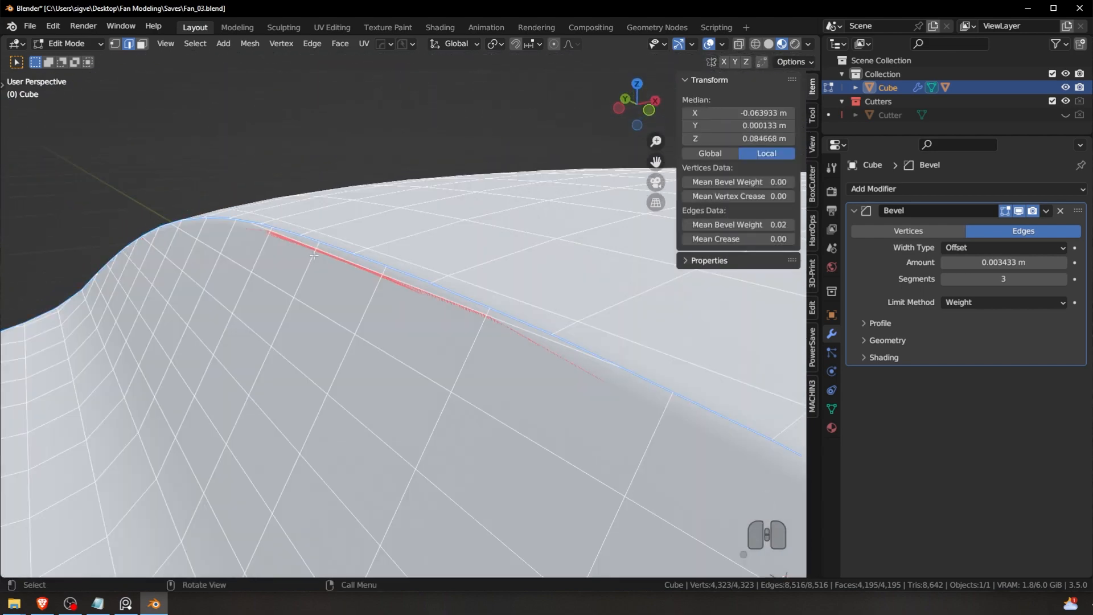
alt+click(421, 279)
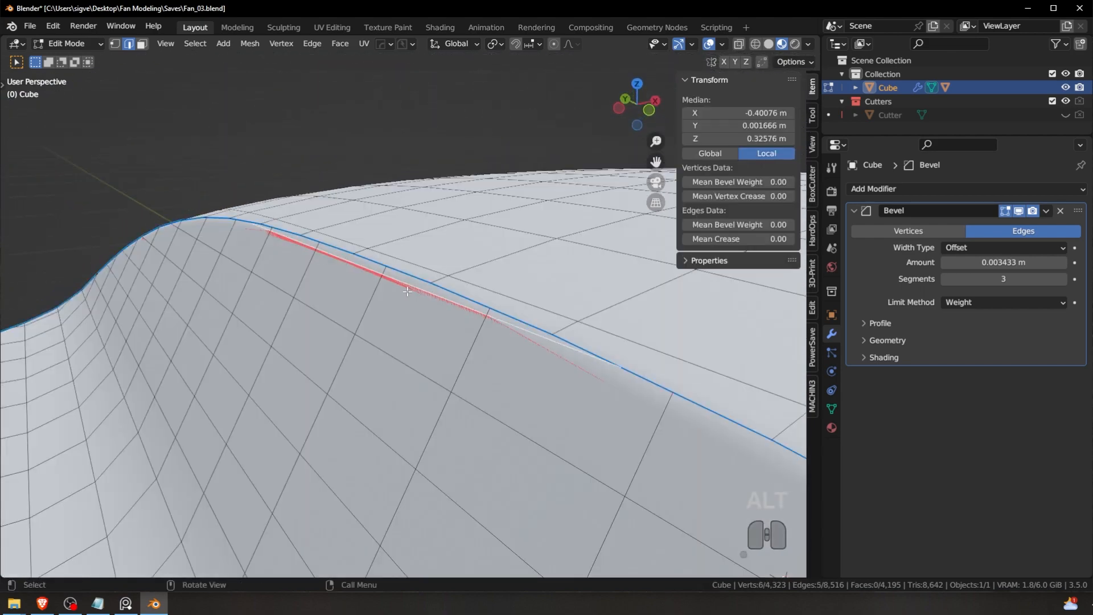
middle_drag(407, 291, 472, 292)
key(g)
key(g)
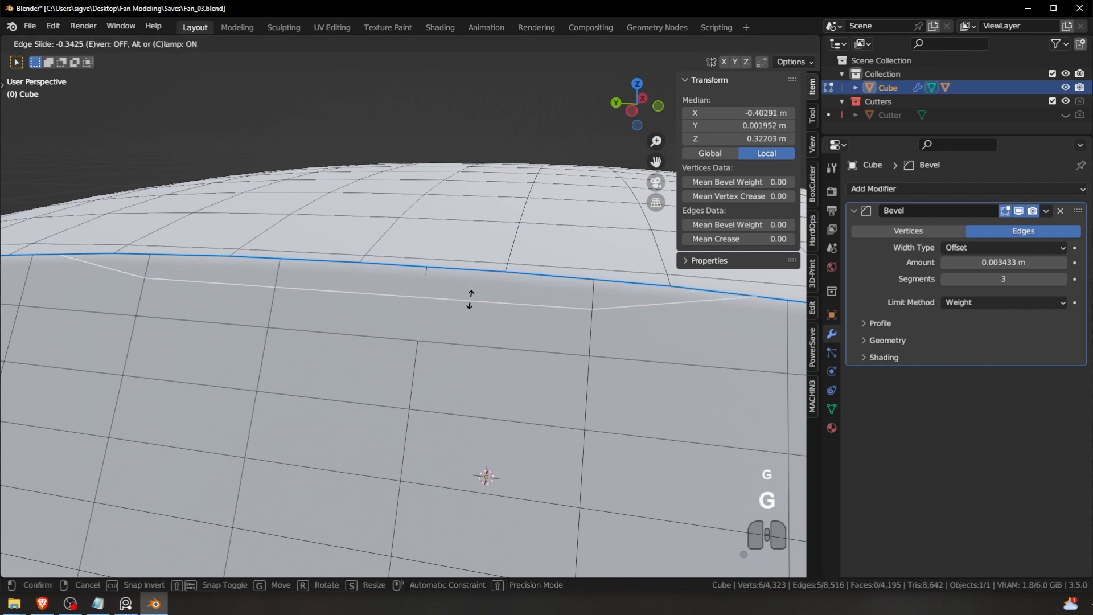
click(470, 303)
mouse_move(469, 302)
middle_down()
mouse_move(381, 278)
mouse_move(423, 303)
mouse_move(487, 285)
mouse_move(470, 319)
middle_up()
Step: Clear the selection, turn on the viewport's Wireframe overlay in Object Mode, and return to Edit Mode
key(Tab)
key(Tab)
key(a)
key(a)
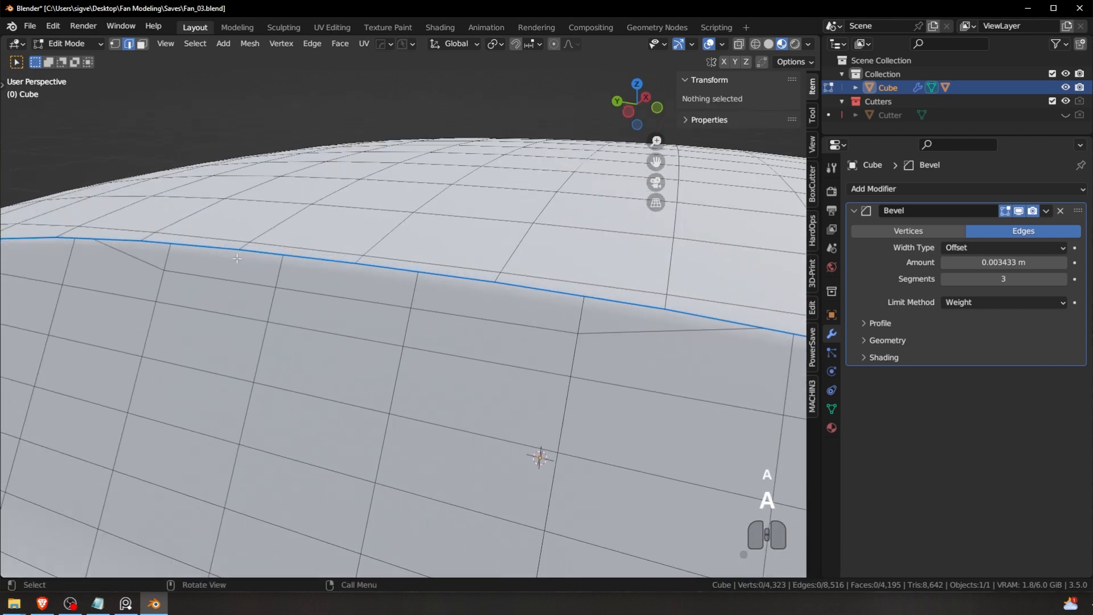
key(Tab)
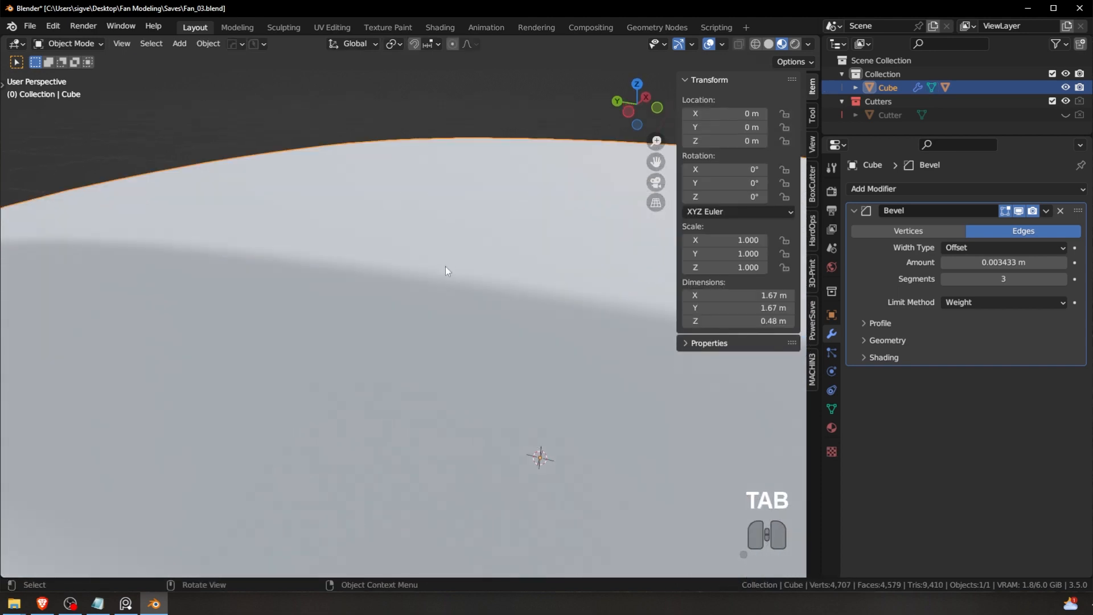
key(alt+v)
click(439, 268)
key(Tab)
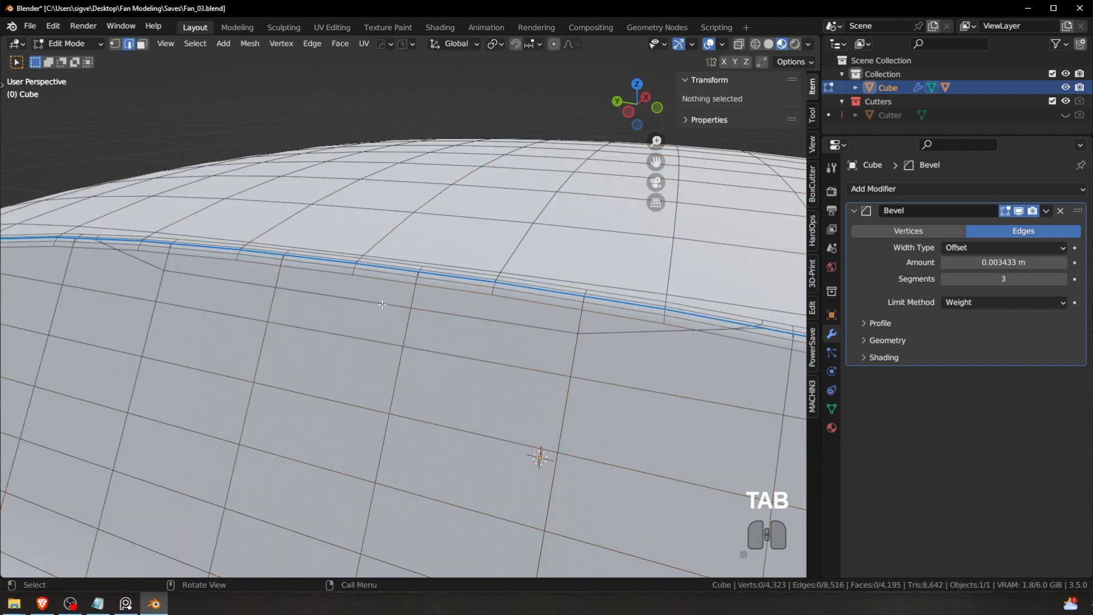
Step: Edge-slide the loop beneath the rim again so it lies below the bevel's lowest edge, and return to Object Mode
scroll(382, 304, up, 1)
shift+click(363, 275)
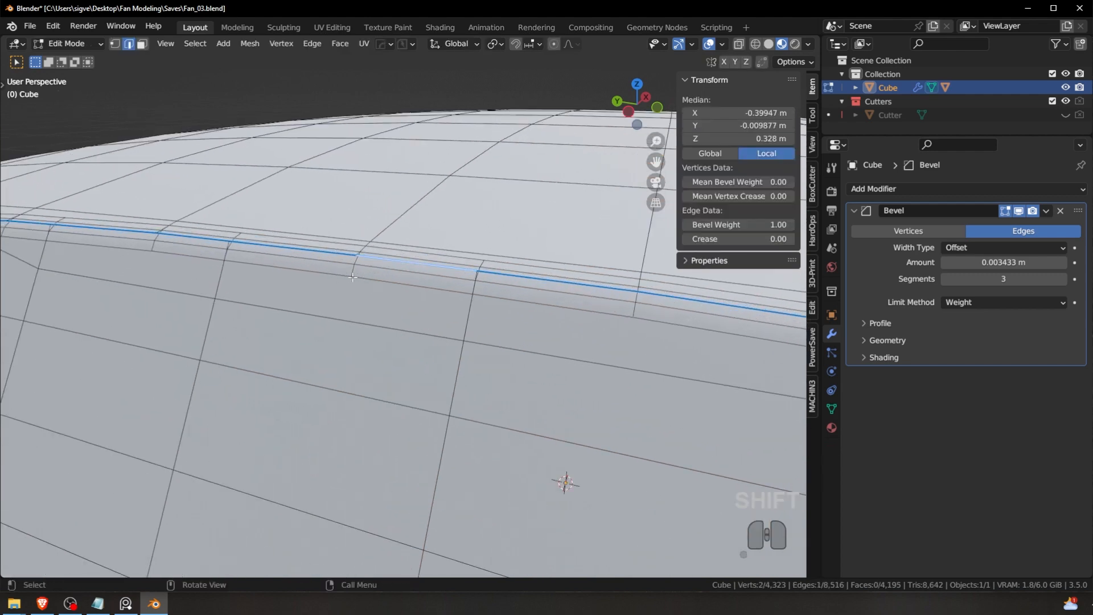
key(a)
key(a)
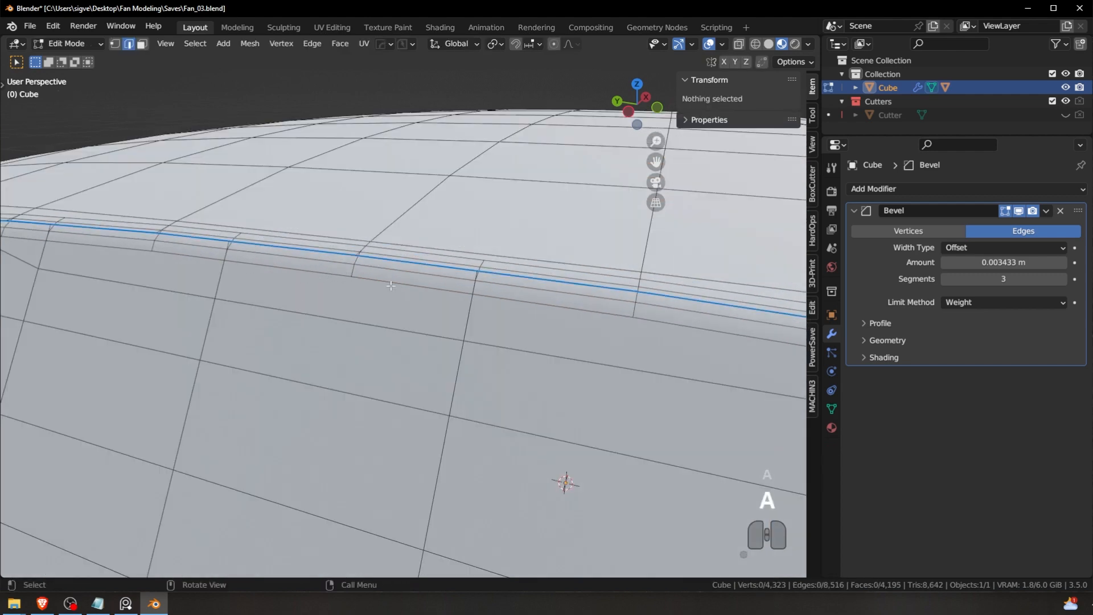
alt+click(313, 315)
key(g)
key(g)
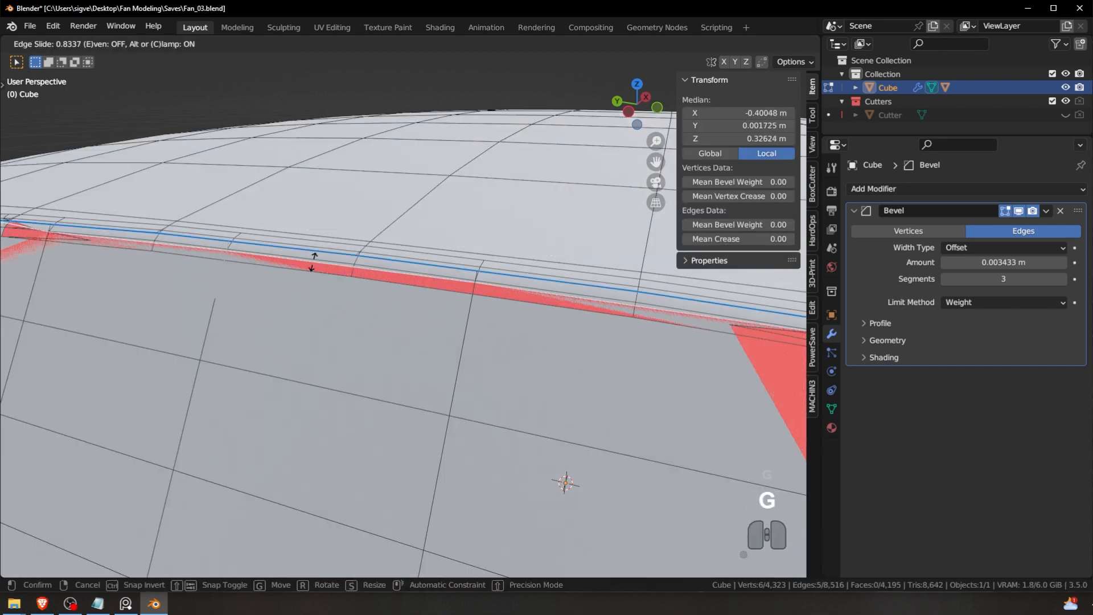
click(292, 301)
shift+middle_drag(292, 301, 399, 296)
key(Tab)
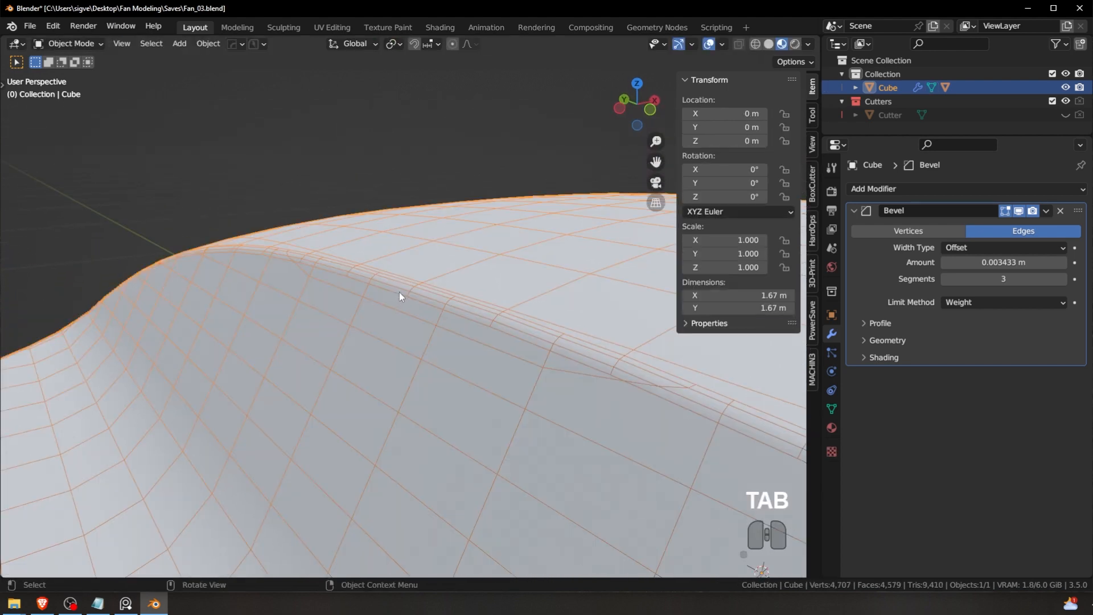
Step: Deselect the fan body in Object Mode and turn off the viewport's Wireframe overlay
key(a)
key(a)
scroll(449, 328, down, 1)
key(Tab)
key(Tab)
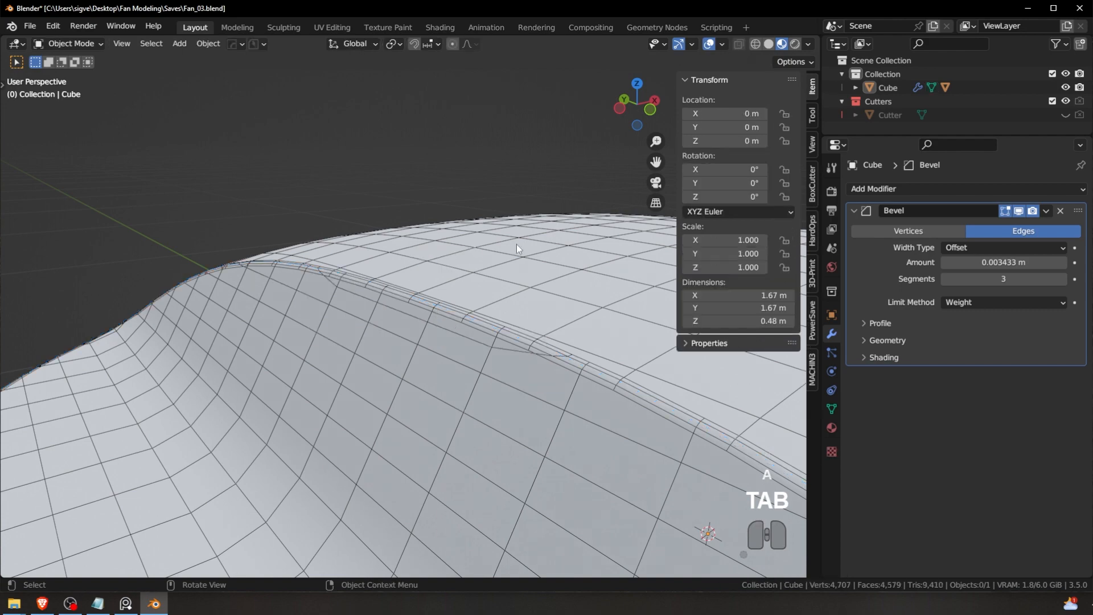
key(alt+v)
click(467, 240)
shift+middle_drag(464, 354, 463, 295)
scroll(462, 295, down, 4)
Step: Enter Edit Mode with edge selection and examine further along the rim for small red flipped faces
key(Tab)
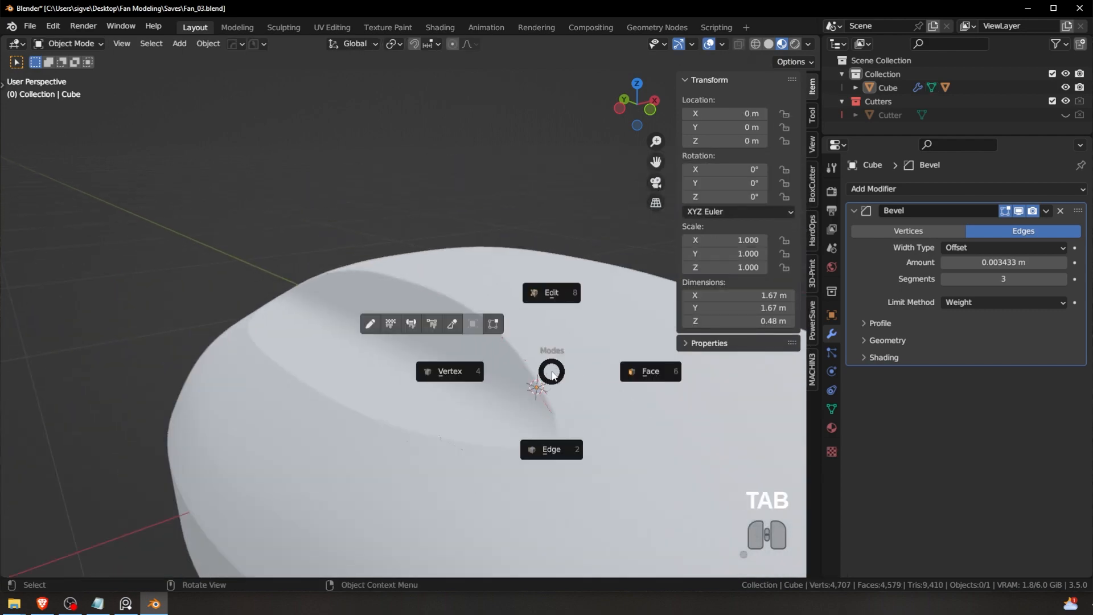
click(552, 449)
middle_drag(552, 433, 529, 418)
scroll(513, 364, up, 6)
key(a)
key(a)
shift+middle_drag(529, 325, 494, 349)
alt+click(453, 346)
key(a)
key(a)
key(Tab)
scroll(494, 347, up, 3)
shift+middle_drag(365, 347, 481, 339)
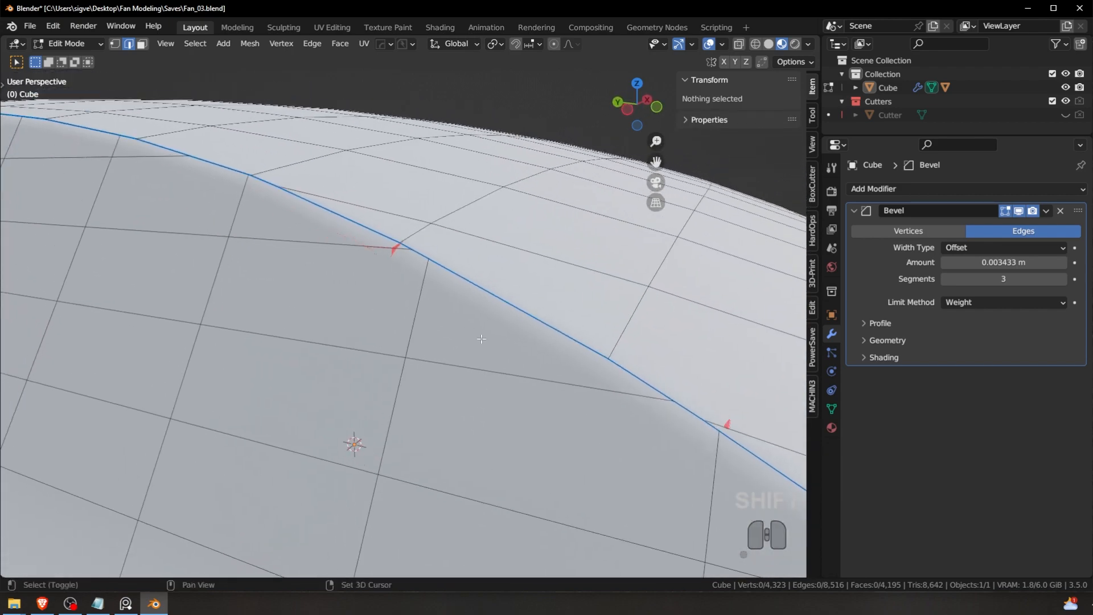
Step: Try to slide the short edge that meets the rim at the red face further down the recess wall
click(359, 245)
shift+middle_drag(359, 246, 403, 263)
key(g)
key(g)
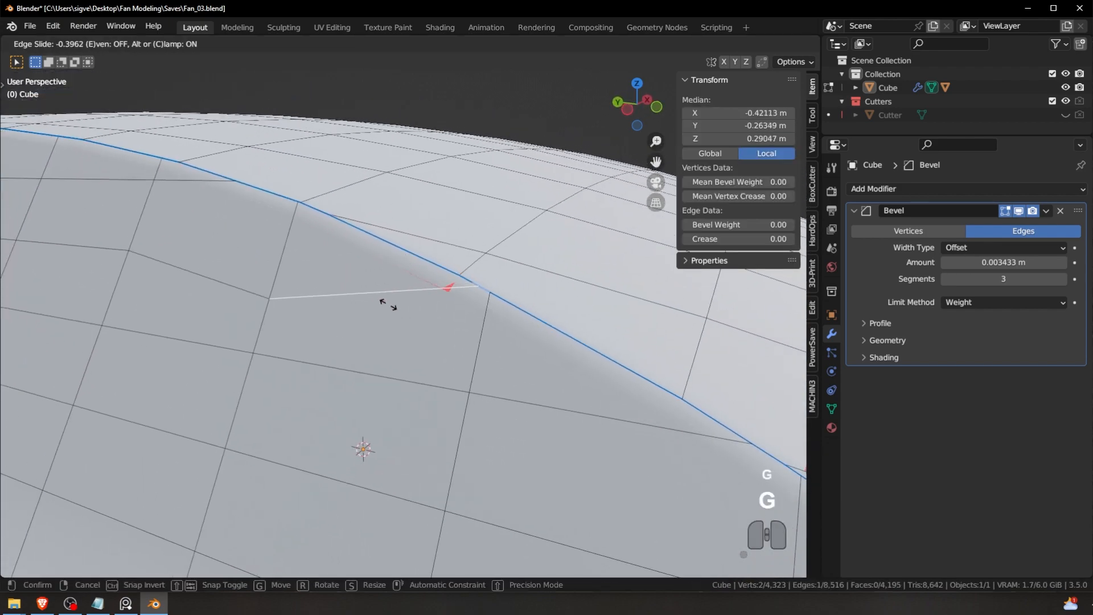
click(385, 323)
Step: Switch to vertex selection and merge the stray rim vertex at the red face into the neighbouring rim vertex with Smart Vert set to Last
key(Tab)
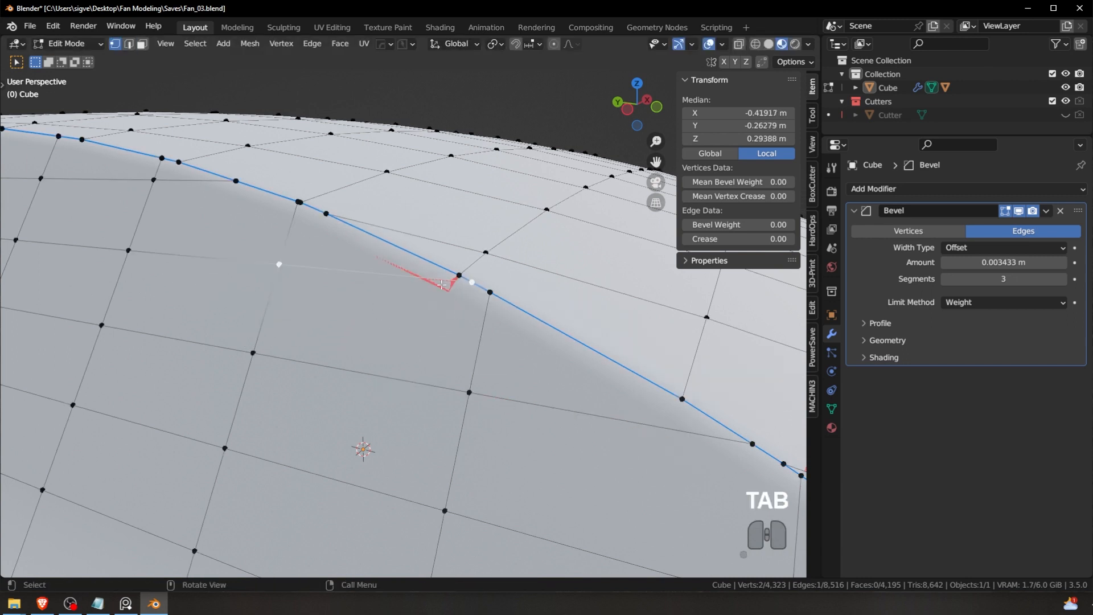
click(472, 282)
shift+click(460, 273)
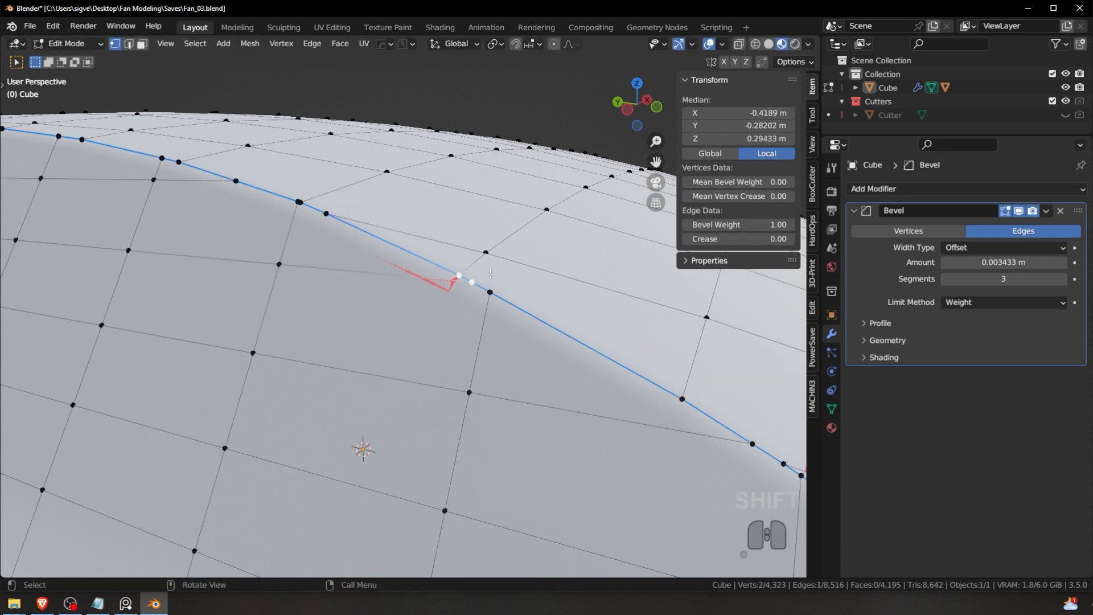
key(a)
shift+click(461, 274)
key(a)
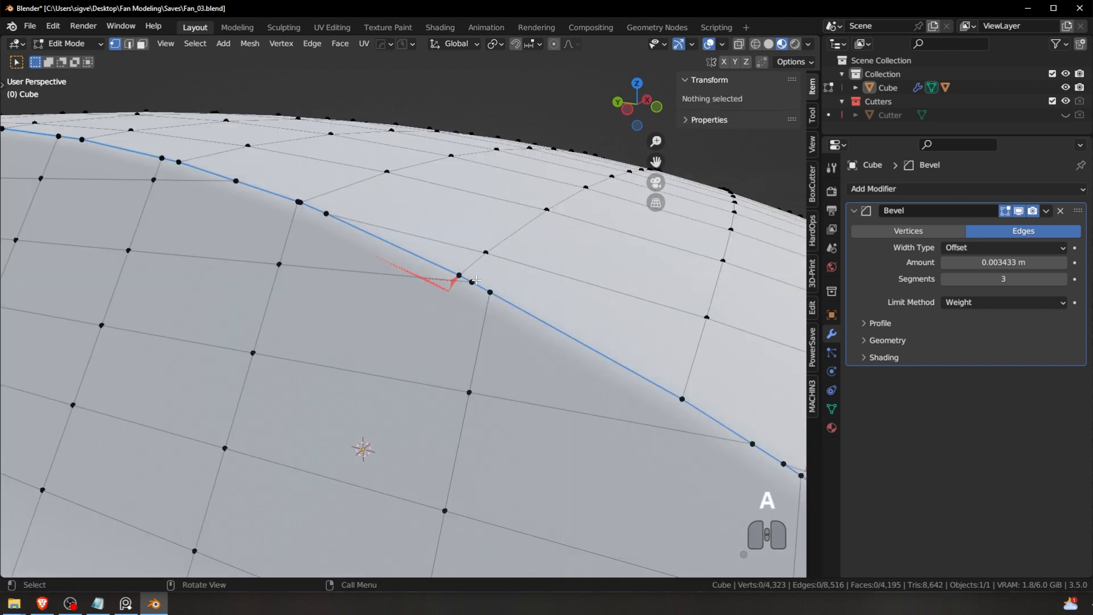
click(476, 281)
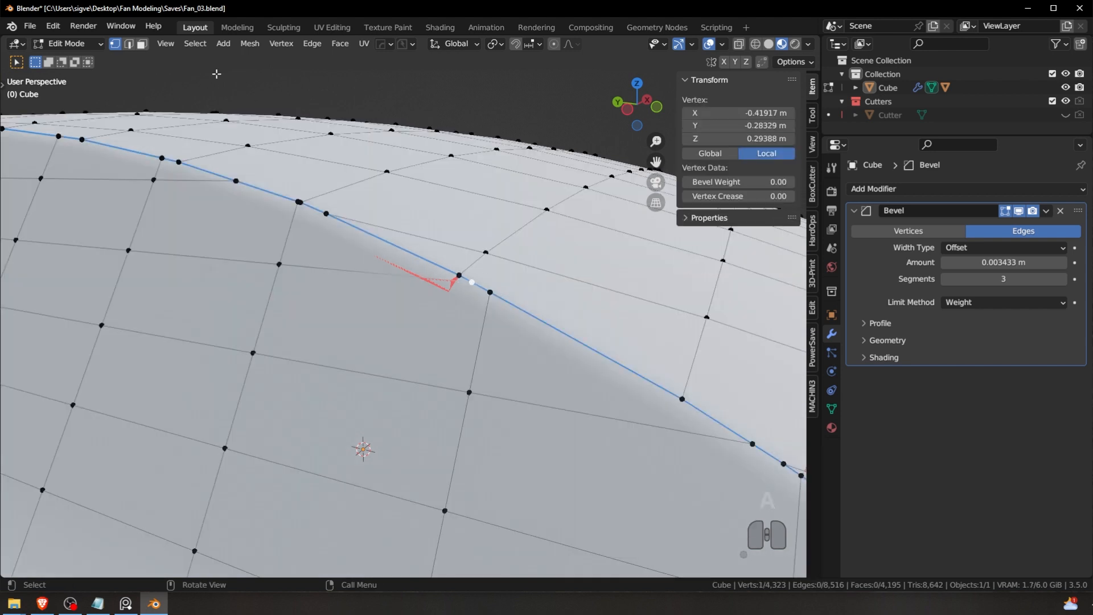
key(a)
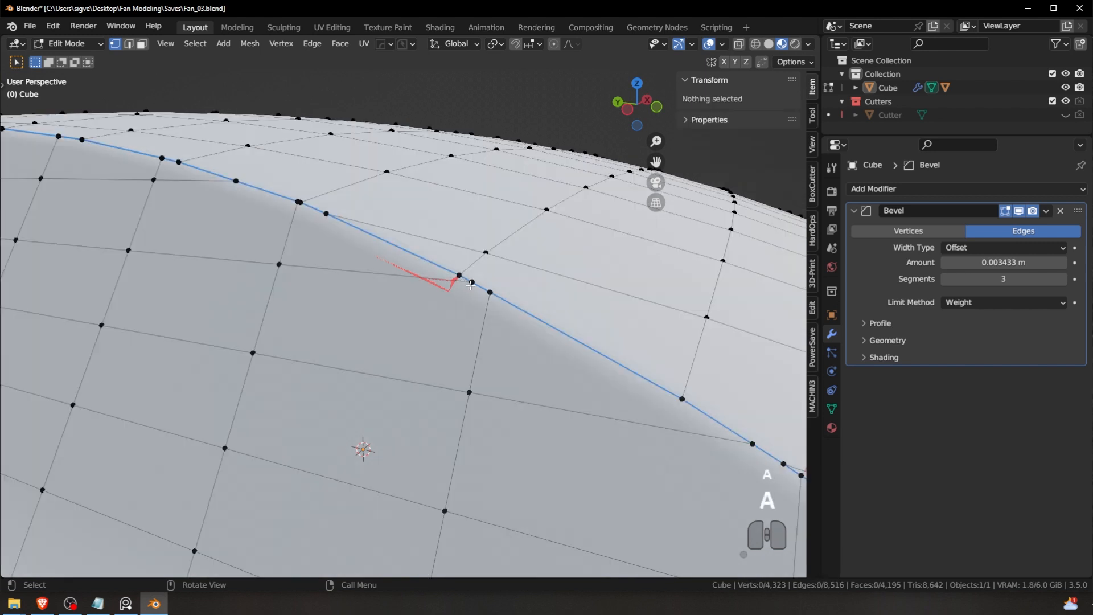
click(471, 283)
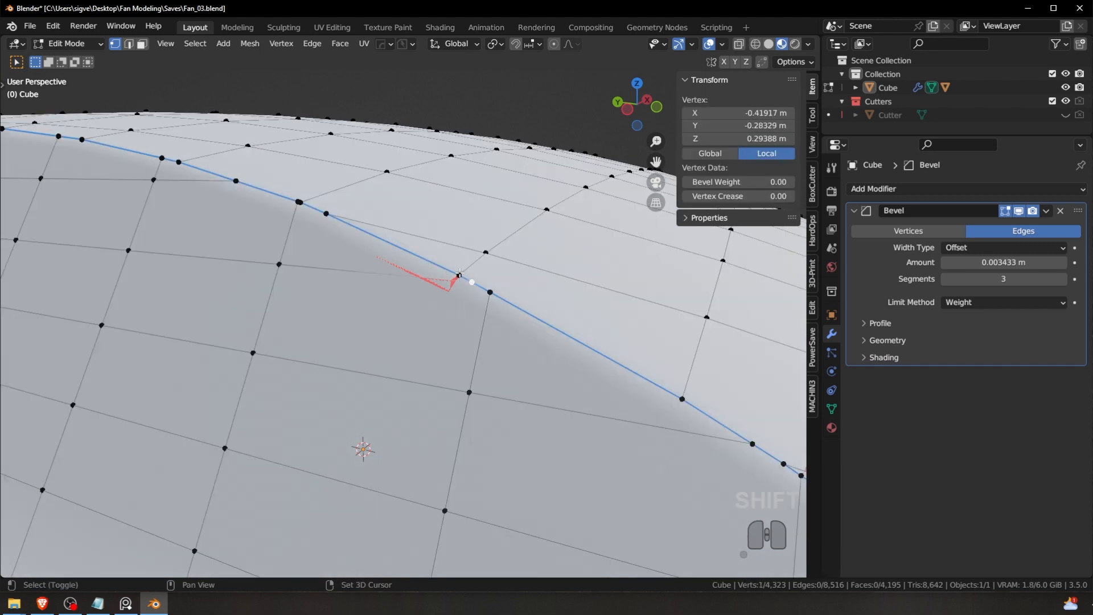
shift+click(459, 275)
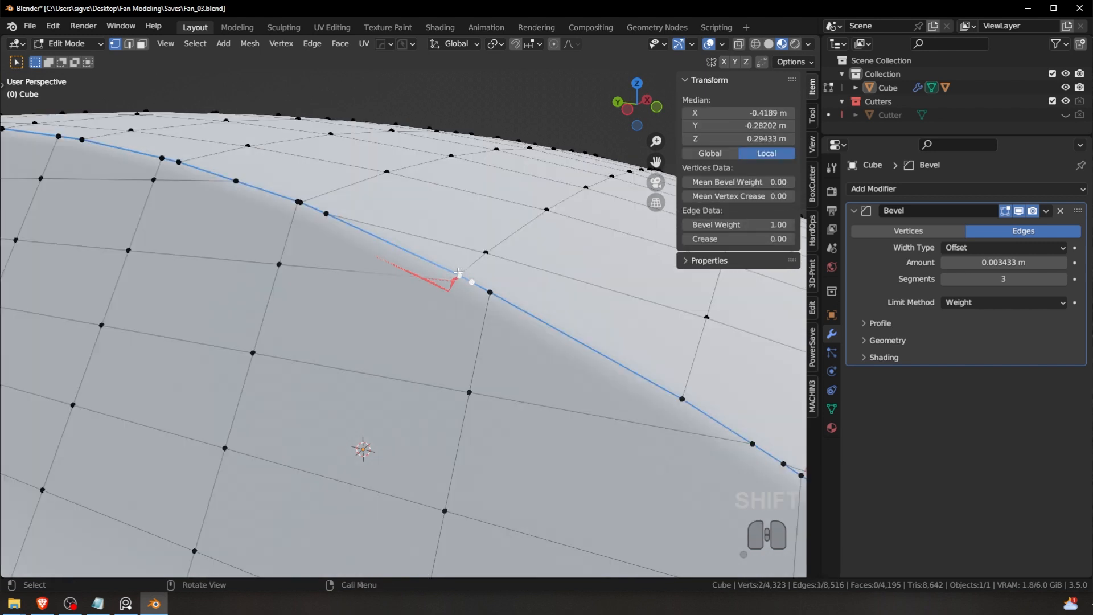
key(1)
key(a)
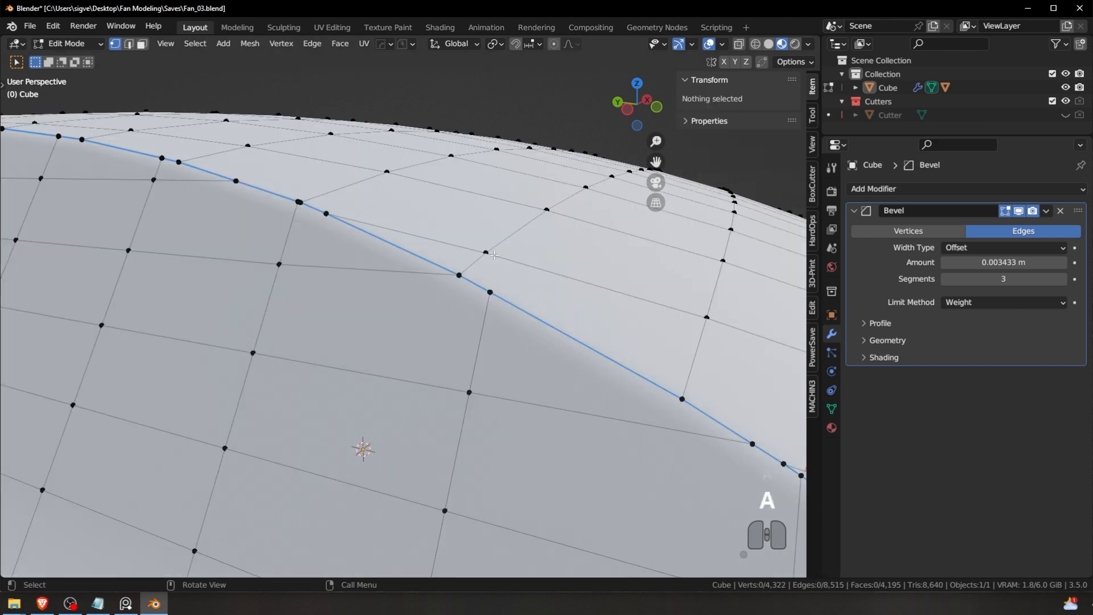
Step: Check the rim in Object Mode and return to Edit Mode with vertex selection and nothing selected
key(Tab)
click(486, 201)
key(a)
scroll(442, 280, down, 2)
key(Tab)
click(342, 305)
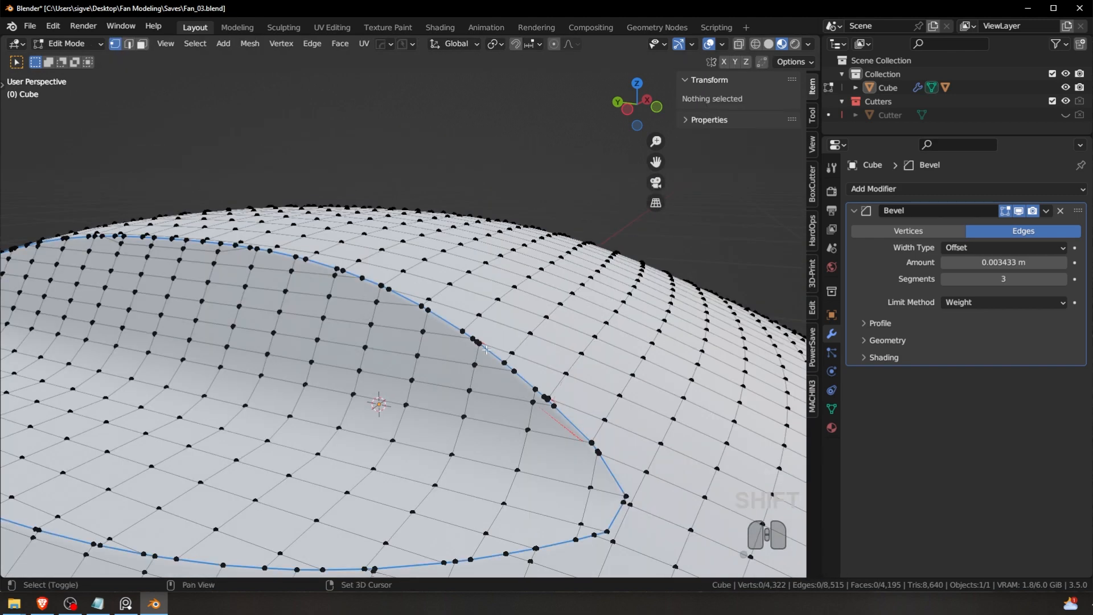
key(a)
key(a)
Step: Merge the next stray rim vertex along the curve into the adjacent vertex where the recess wall's edge meets the rim
scroll(437, 296, up, 8)
shift+middle_drag(491, 343, 419, 304)
scroll(419, 304, down, 5)
scroll(420, 304, up, 6)
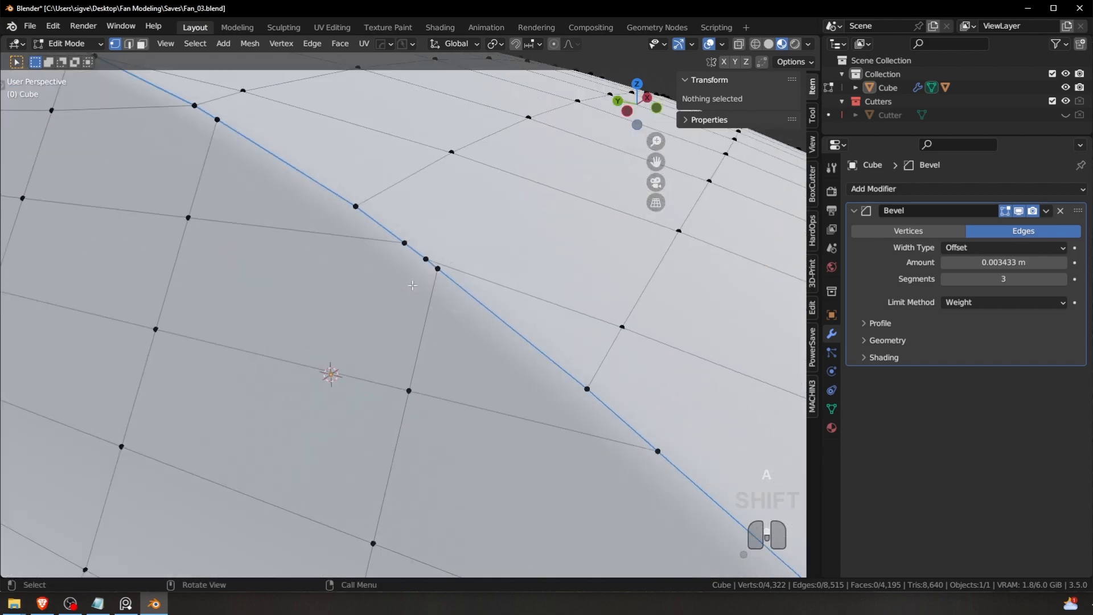
click(304, 295)
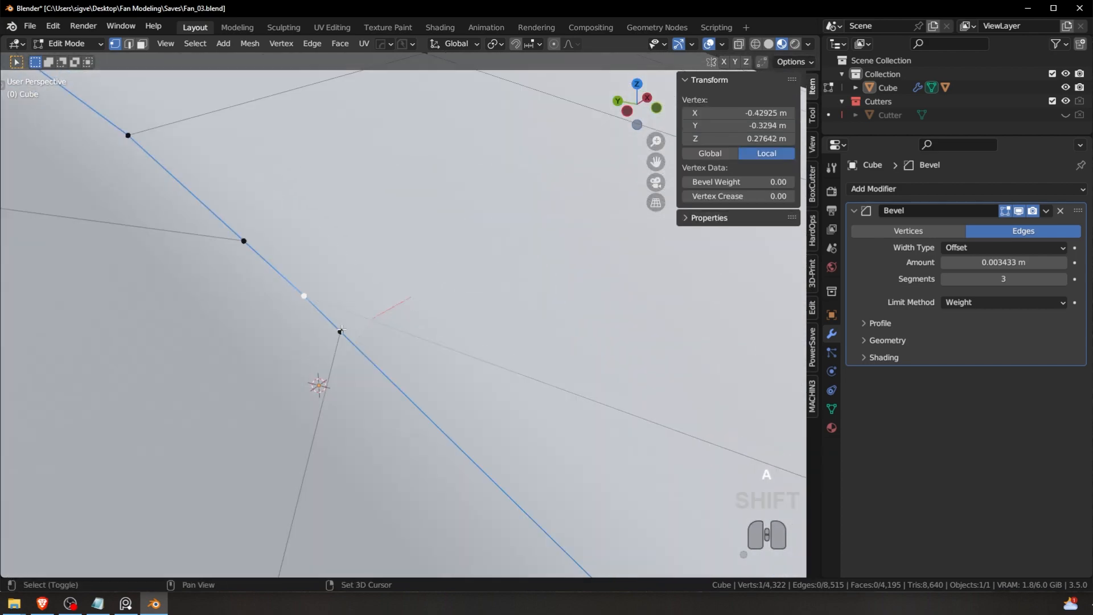
shift+click(340, 331)
key(1)
Step: Merge the cluster of closely spaced vertices further down the rim, just above the long red face, into one vertex
scroll(341, 332, down, 7)
shift+middle_drag(509, 396, 512, 350)
scroll(512, 350, up, 3)
click(512, 351)
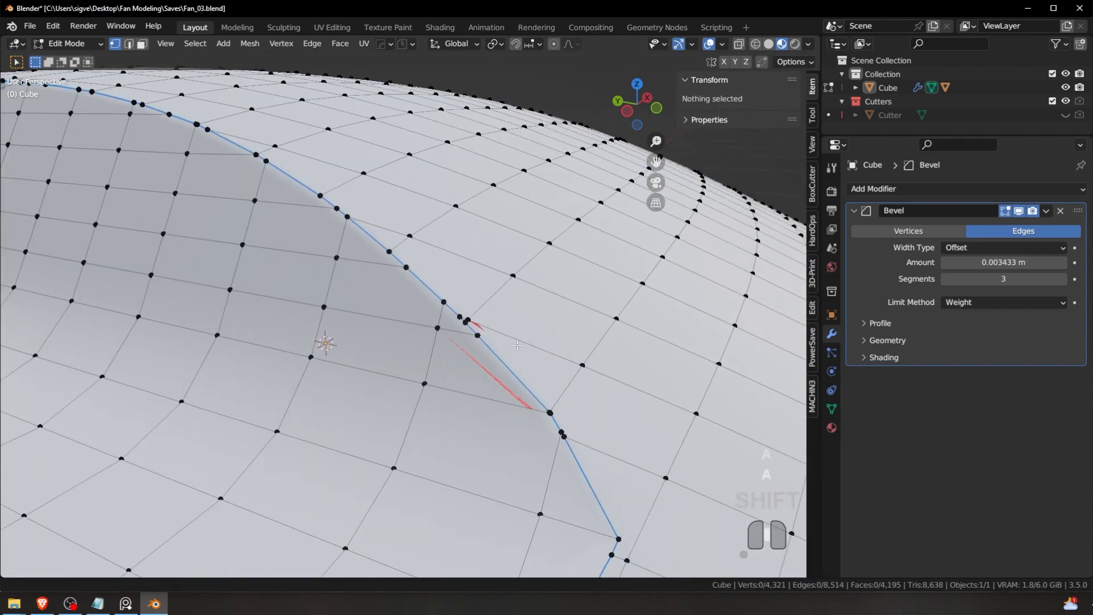
scroll(513, 350, up, 4)
click(472, 278)
shift+click(495, 297)
key(1)
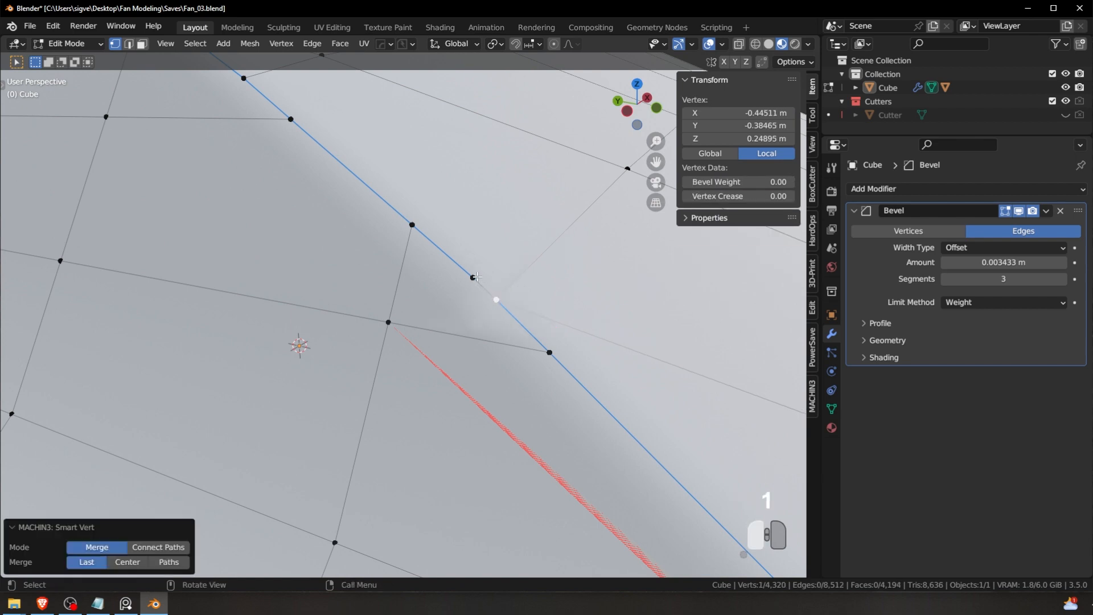
shift+click(494, 300)
key(1)
scroll(500, 322, down, 5)
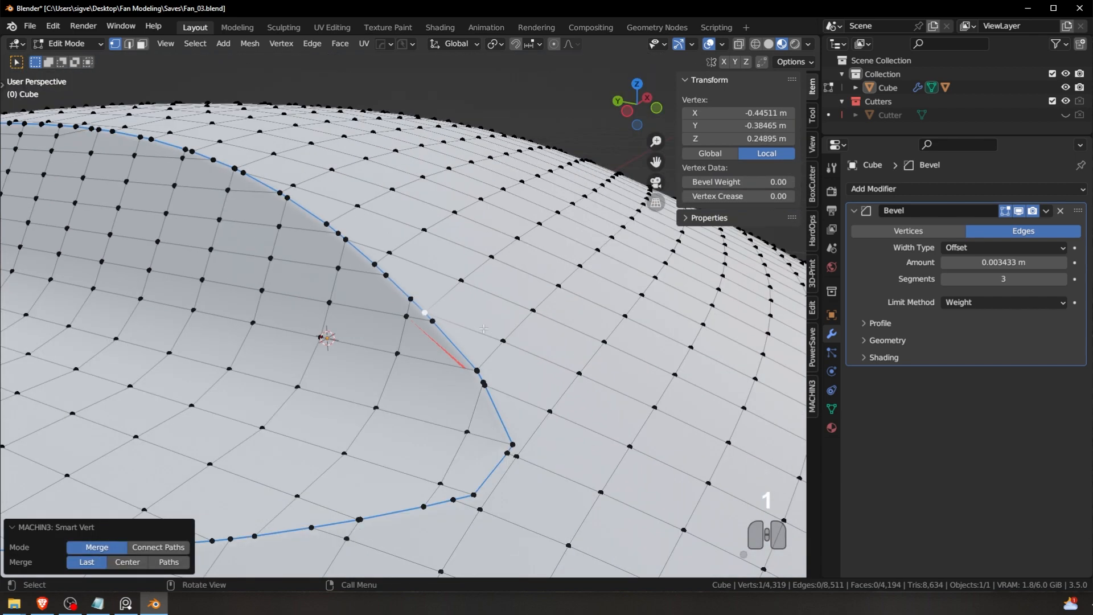
Step: Merge the doubled vertices at both ends of the rim edge beside the long red face
scroll(483, 328, up, 4)
shift+click(447, 310)
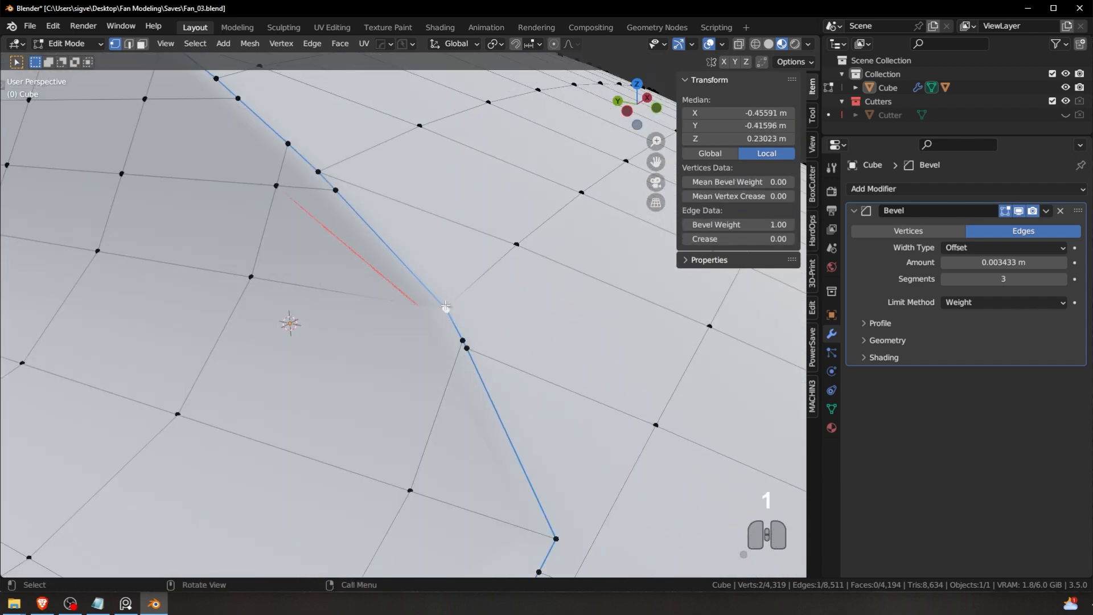
key(1)
shift+click(353, 181)
key(1)
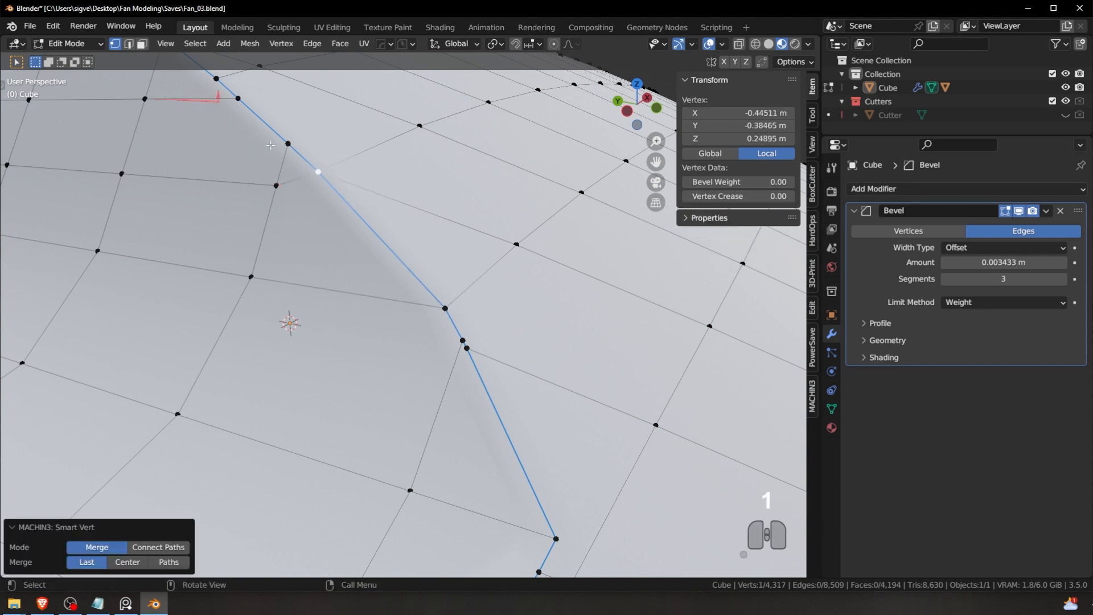
Step: Move back up the rim and merge the next pair of closely spaced vertices into the last selected one
shift+middle_drag(270, 145, 354, 226)
click(318, 173)
shift+click(292, 152)
key(1)
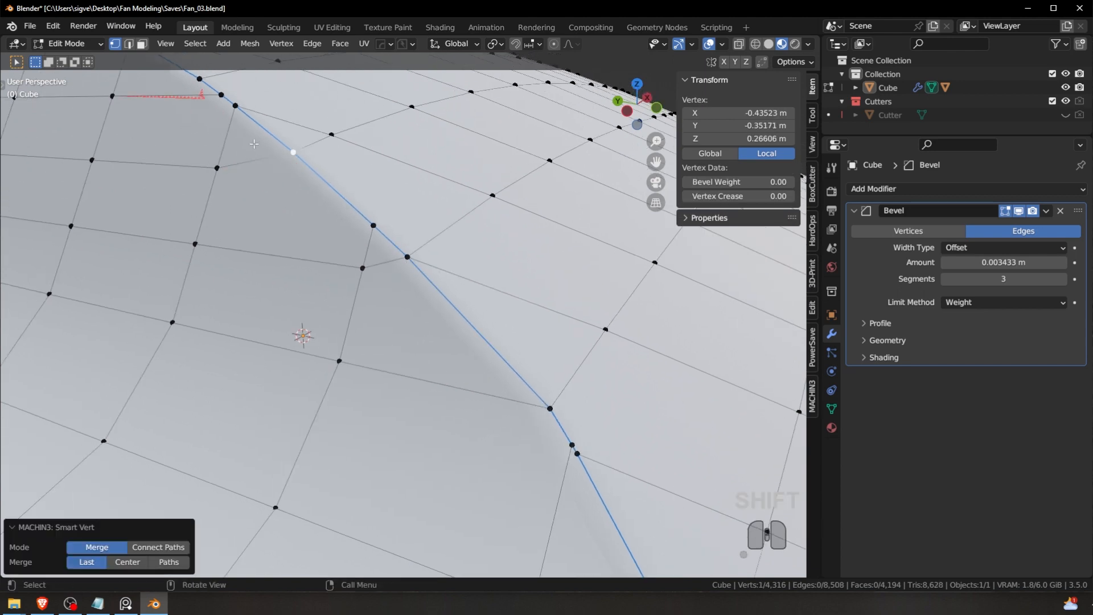
Step: Merge the following close vertex pair up the rim, where the remaining red face meets it
shift+middle_drag(254, 144, 309, 216)
click(271, 161)
shift+click(248, 144)
key(1)
shift+middle_drag(247, 143, 277, 165)
Step: Switch to edge selection, clear the selection, and check the cleaned rim for remaining red faces
key(Tab)
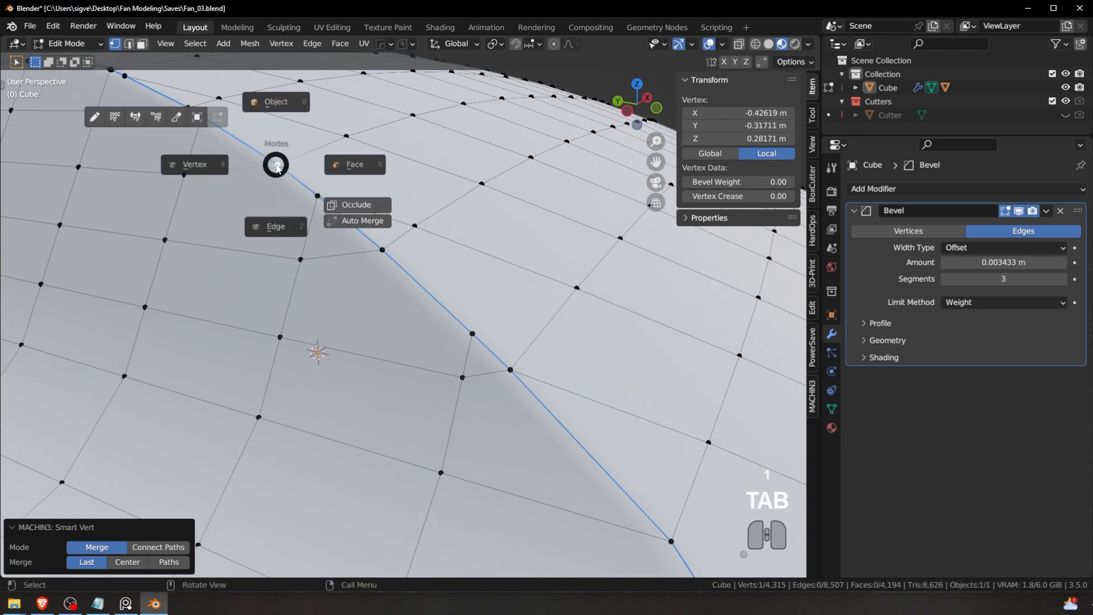
click(275, 227)
scroll(395, 299, down, 4)
key(Tab)
right_click(397, 303)
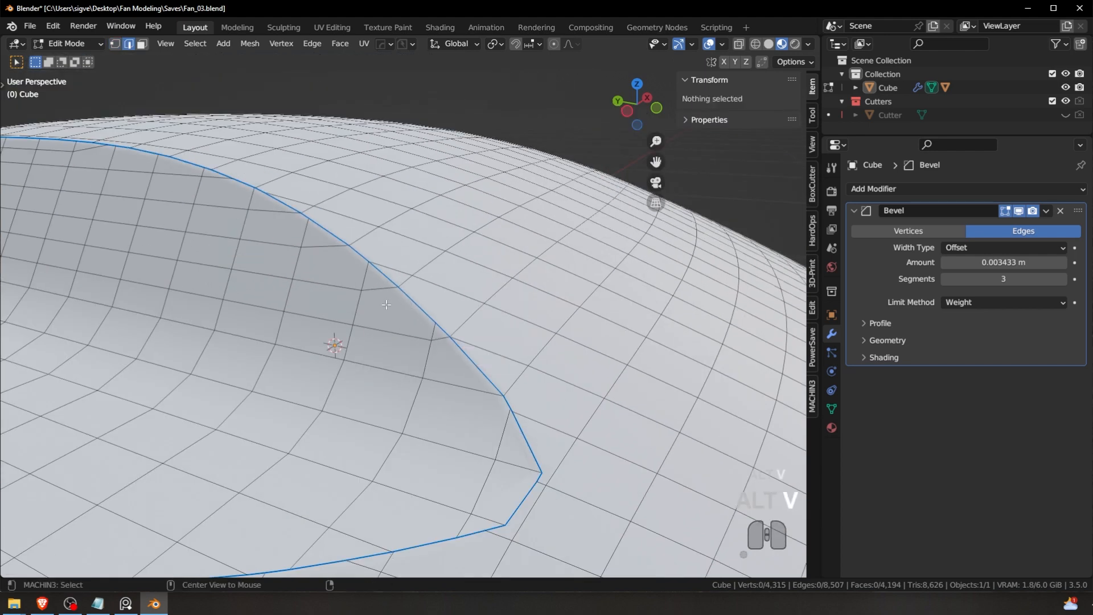
Step: Return to Object Mode and check the rim's bevel with the Wireframe overlay on and off
key(Tab)
click(380, 251)
key(alt+v)
click(362, 265)
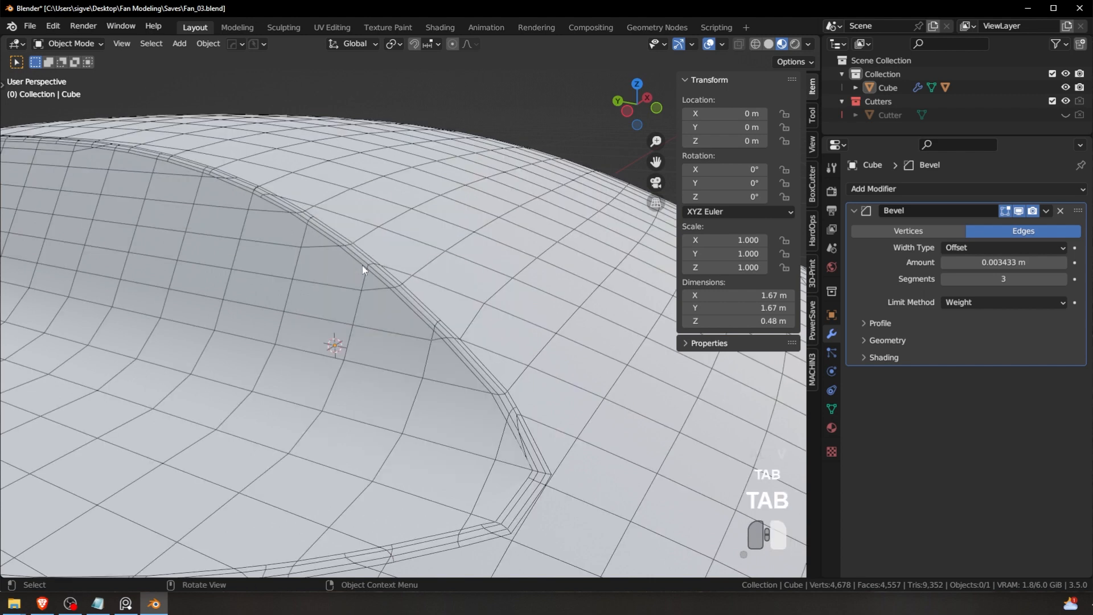
key(alt+v)
key(alt+v)
click(366, 249)
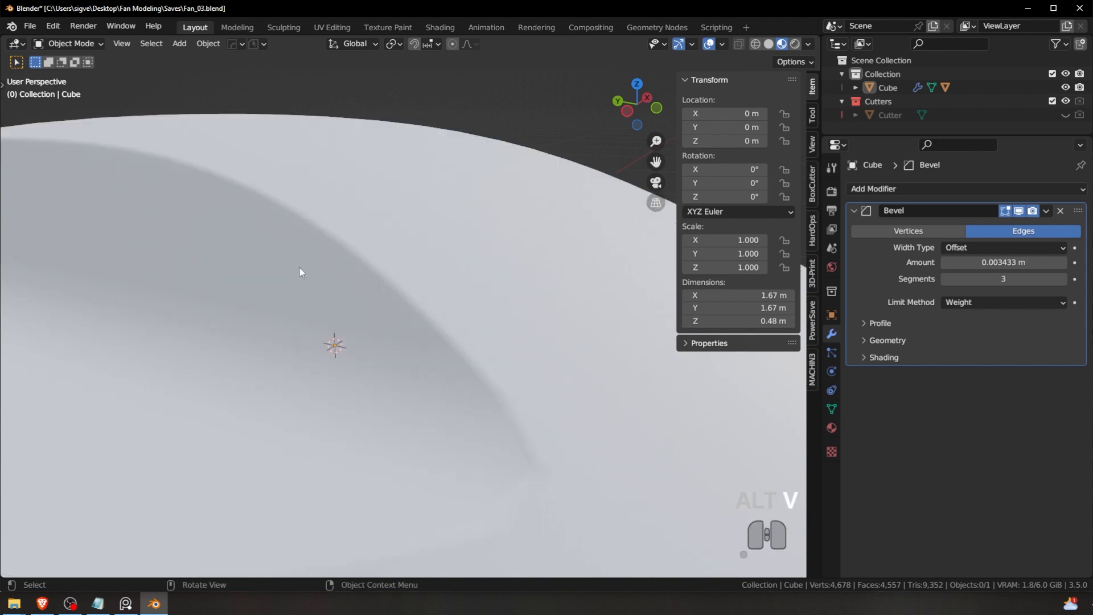
Step: Examine the recess's upper rim for bevel artefacts by comparing Object Mode with the mesh in Edit Mode
click(432, 327)
key(a)
key(a)
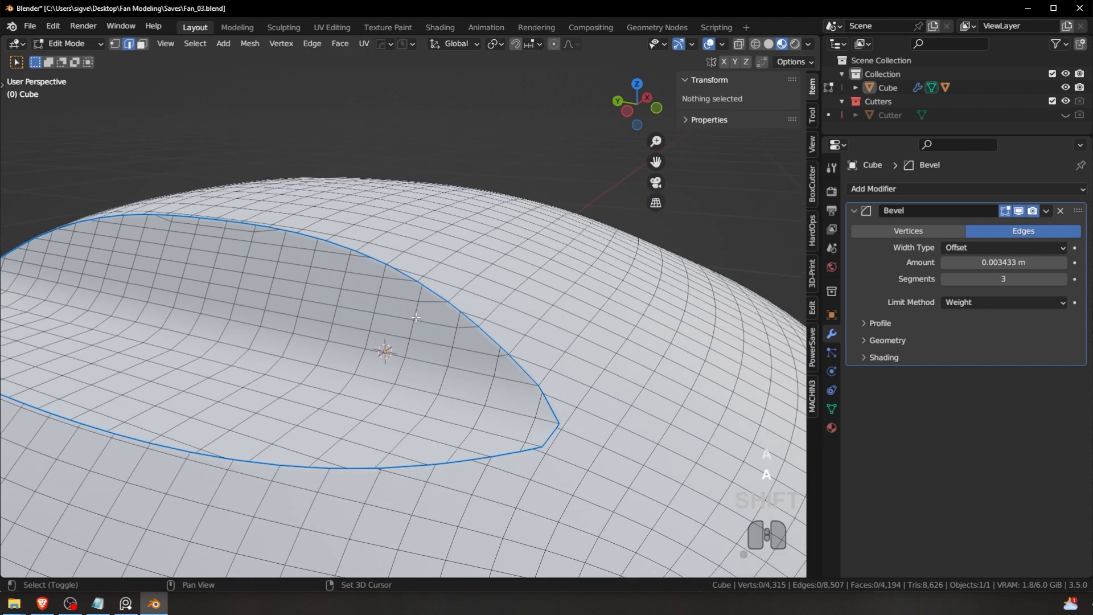
key(Tab)
click(470, 336)
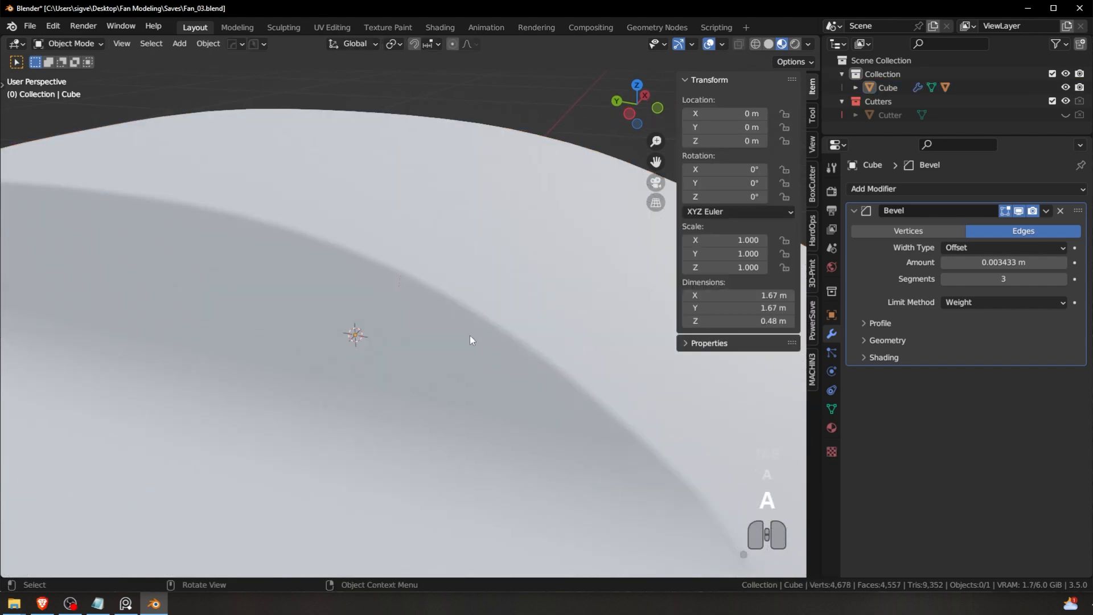
scroll(466, 341, up, 1)
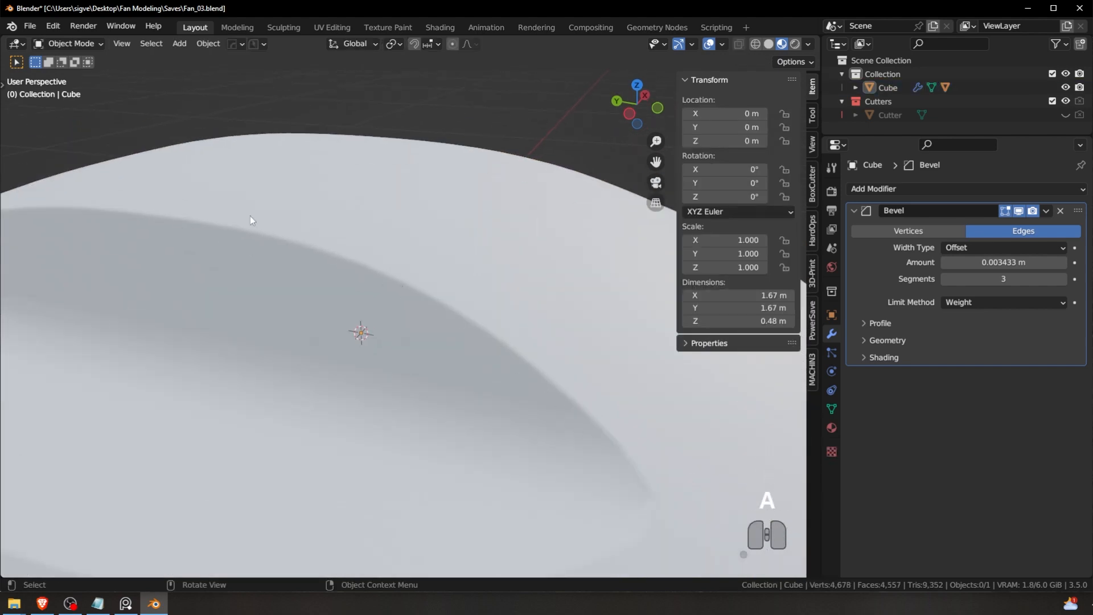
key(Tab)
click(432, 331)
key(Tab)
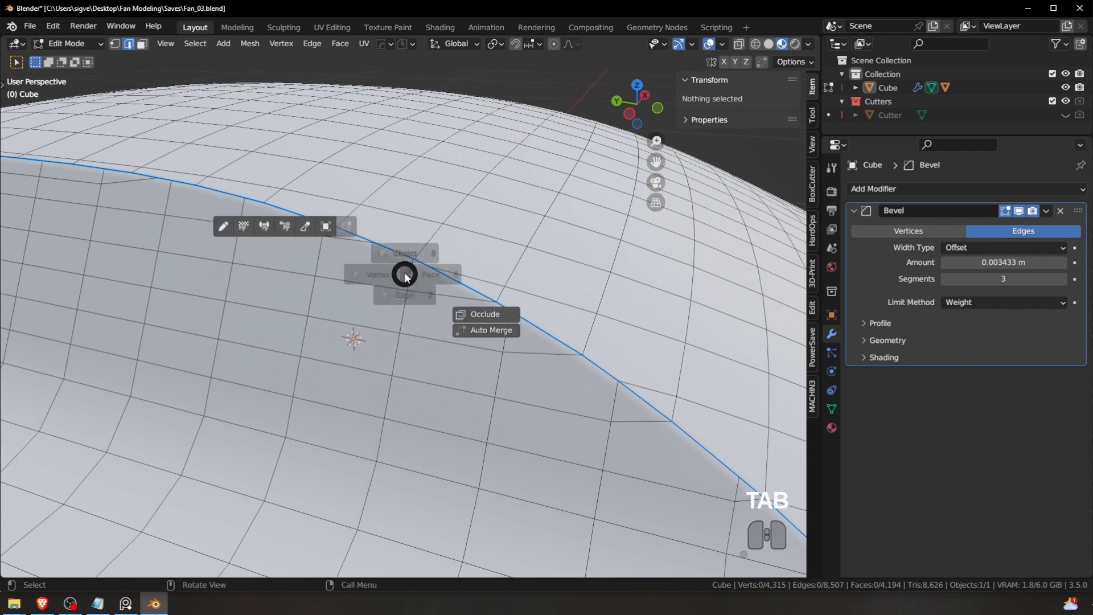
Step: In vertex selection, merge the closely spaced vertex pair on the recess's upper rim into the last selected one
scroll(434, 243, up, 4)
key(a)
key(a)
shift+middle_drag(417, 150, 412, 274)
click(417, 193)
shift+click(425, 196)
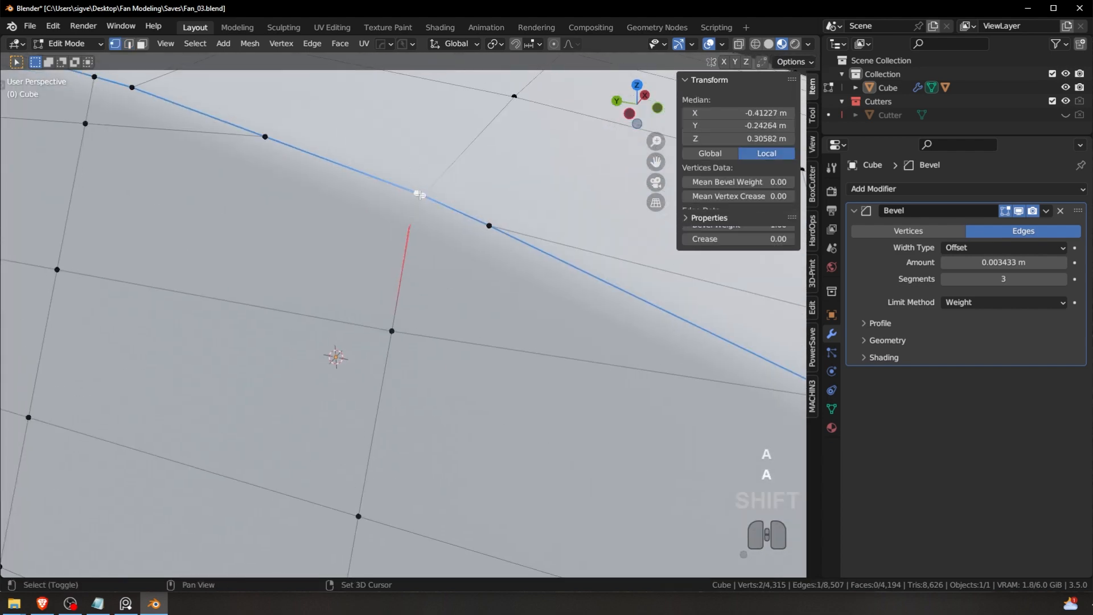
key(1)
Step: Check the repaired stretch of the upper rim in Object Mode and again in edge selection
scroll(426, 195, down, 5)
key(Tab)
click(478, 341)
key(a)
key(a)
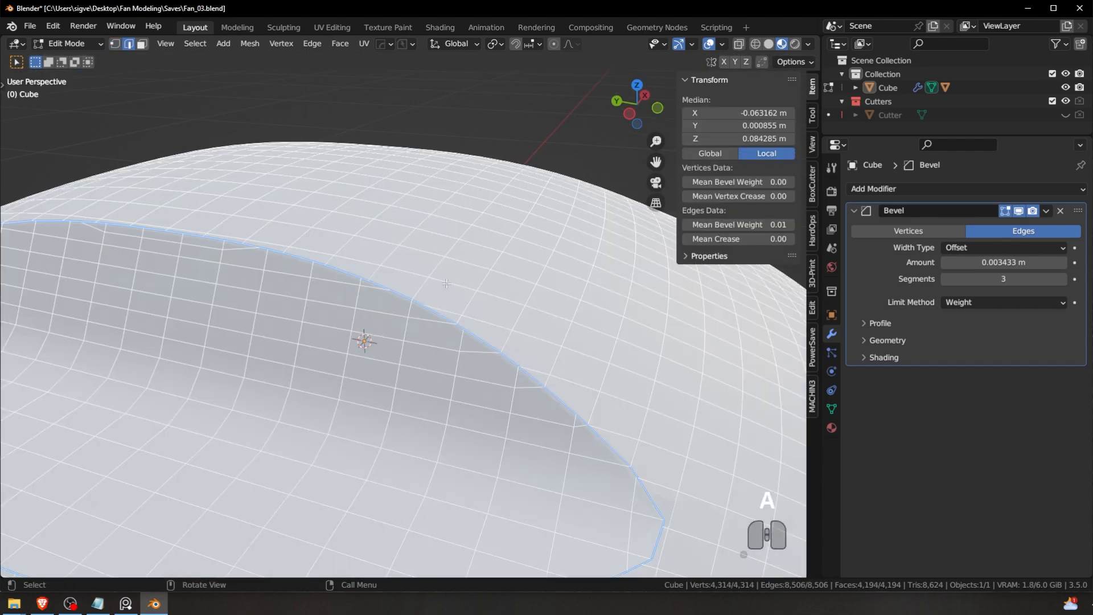
key(Tab)
click(435, 227)
key(Tab)
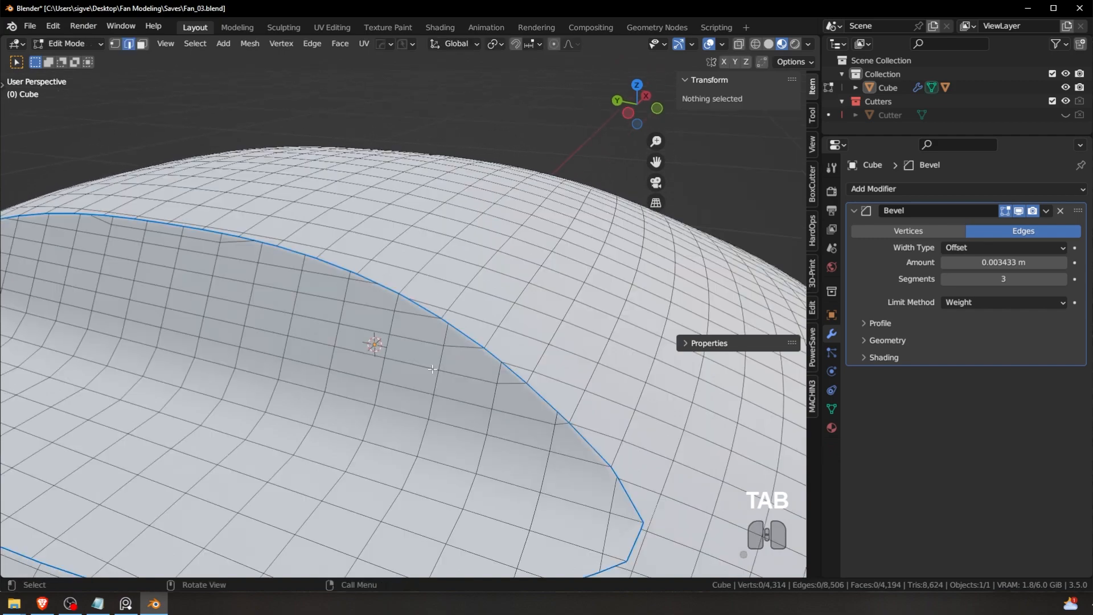
Step: Clear the selection and loop-select the recess's rim to check that it forms one continuous edge loop
key(a)
key(a)
mouse_move(448, 344)
middle_down()
mouse_move(436, 342)
mouse_move(468, 331)
mouse_move(440, 326)
middle_up()
shift+middle_drag(440, 326, 441, 284)
alt+click(459, 270)
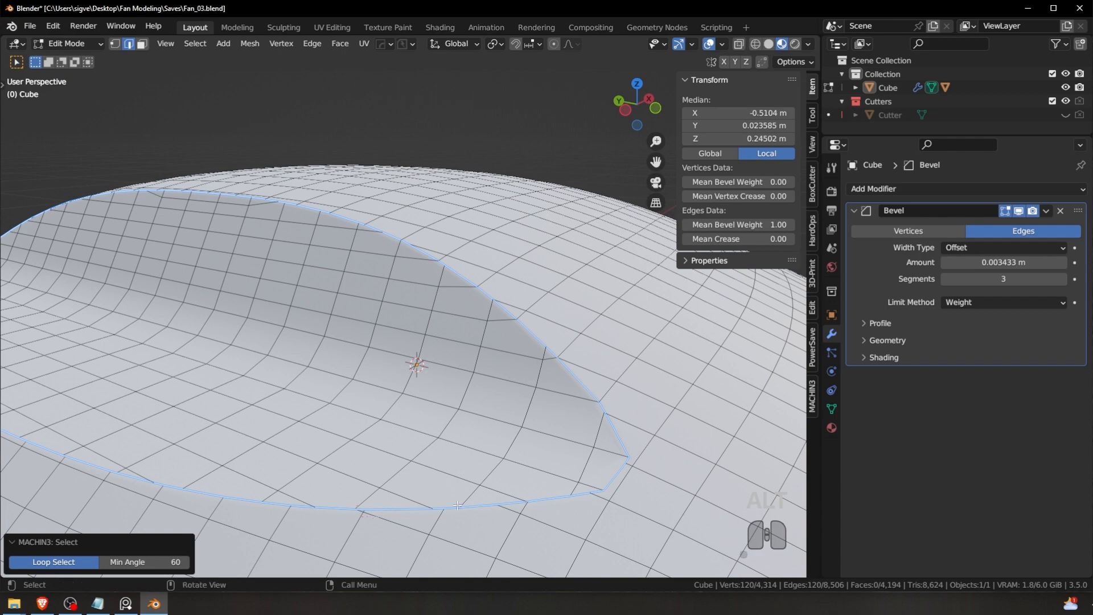
Step: Inspect the rest of the rim towards the recess's other end and return to Object Mode to look for red faces
shift+middle_drag(271, 505, 165, 394)
scroll(165, 394, up, 2)
shift+middle_drag(345, 465, 330, 350)
scroll(372, 379, up, 3)
scroll(373, 379, down, 4)
key(Tab)
scroll(340, 326, down, 3)
alt+middle_click(244, 345)
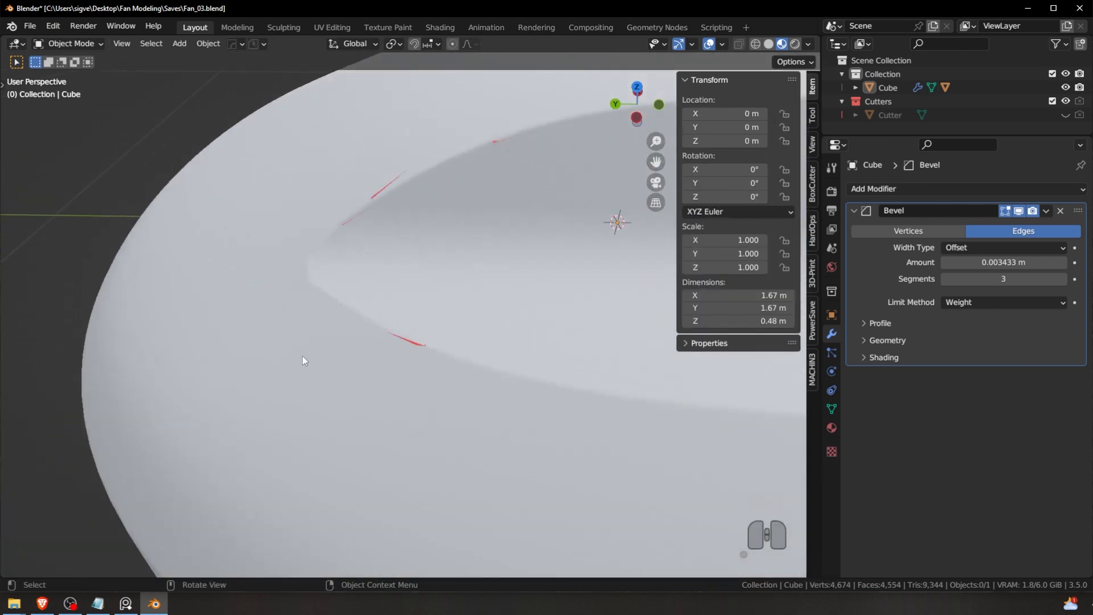
Step: In Edit Mode, merge the tight vertex cluster beside the red face on the lower rim into the last selected vertex
scroll(432, 341, up, 4)
key(Tab)
key(a)
key(a)
shift+middle_drag(458, 406, 429, 349)
scroll(429, 349, up, 1)
scroll(429, 349, up, 4)
click(434, 379)
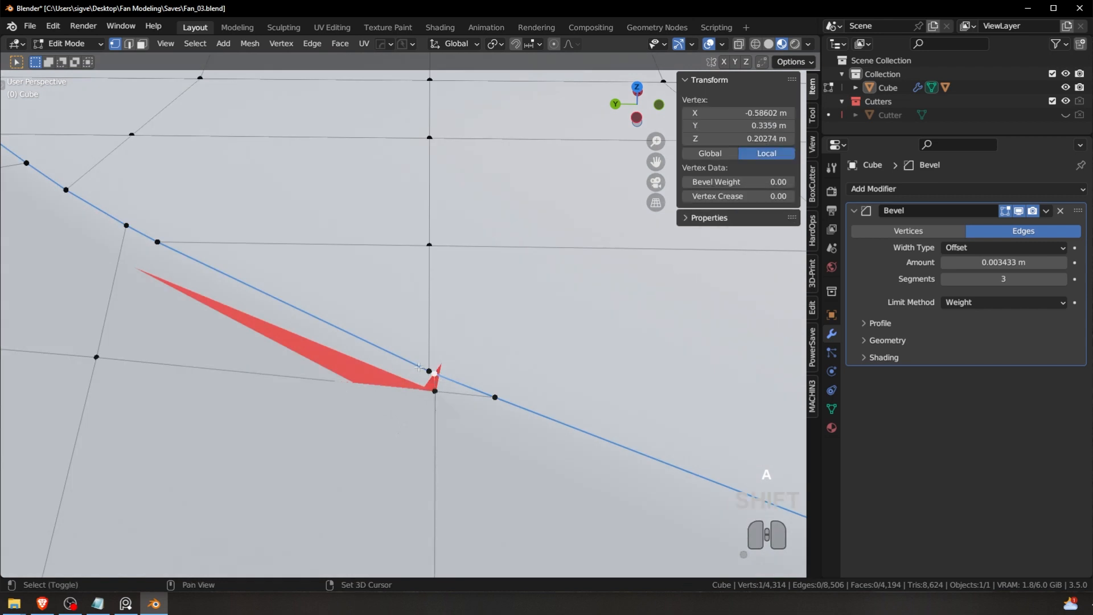
shift+click(429, 370)
key(1)
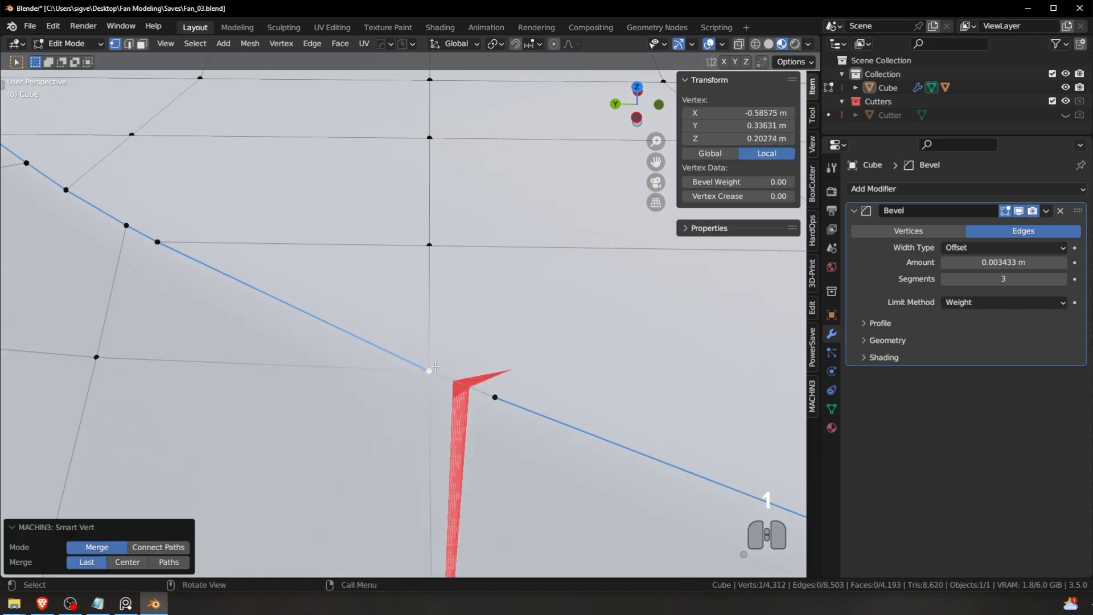
Step: Merge the neighbouring lower-rim vertex into the vertex left from the merged cluster
click(495, 397)
shift+click(429, 370)
key(1)
scroll(344, 302, down, 4)
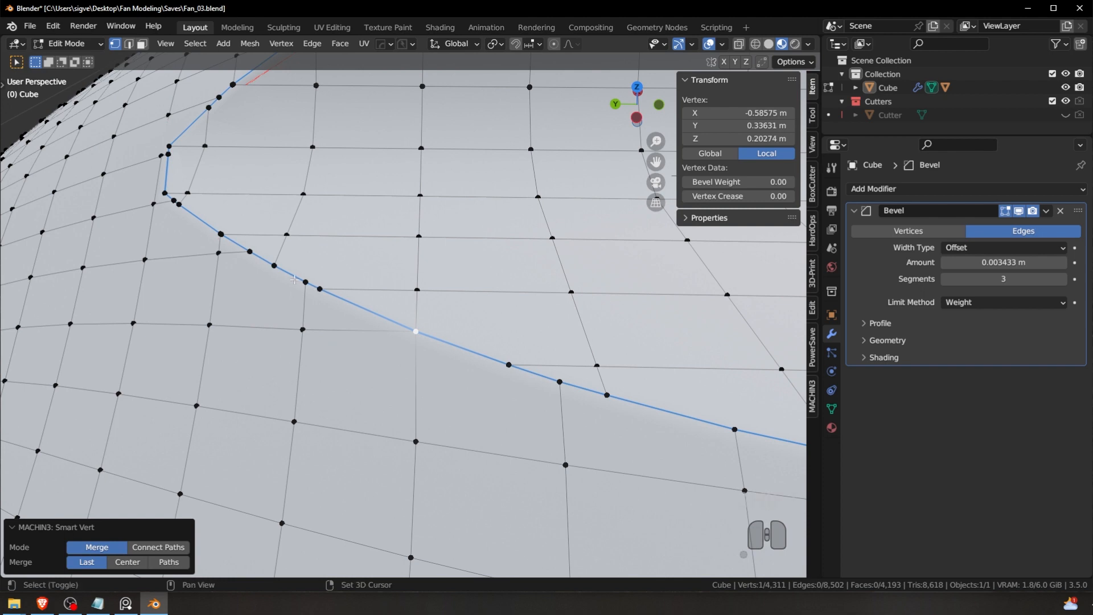
Step: Try to merge the vertex cluster beside the long red face on the upper rim into its last selected vertex
key(Tab)
key(Escape)
shift+middle_drag(302, 97, 372, 228)
scroll(378, 230, up, 3)
key(a)
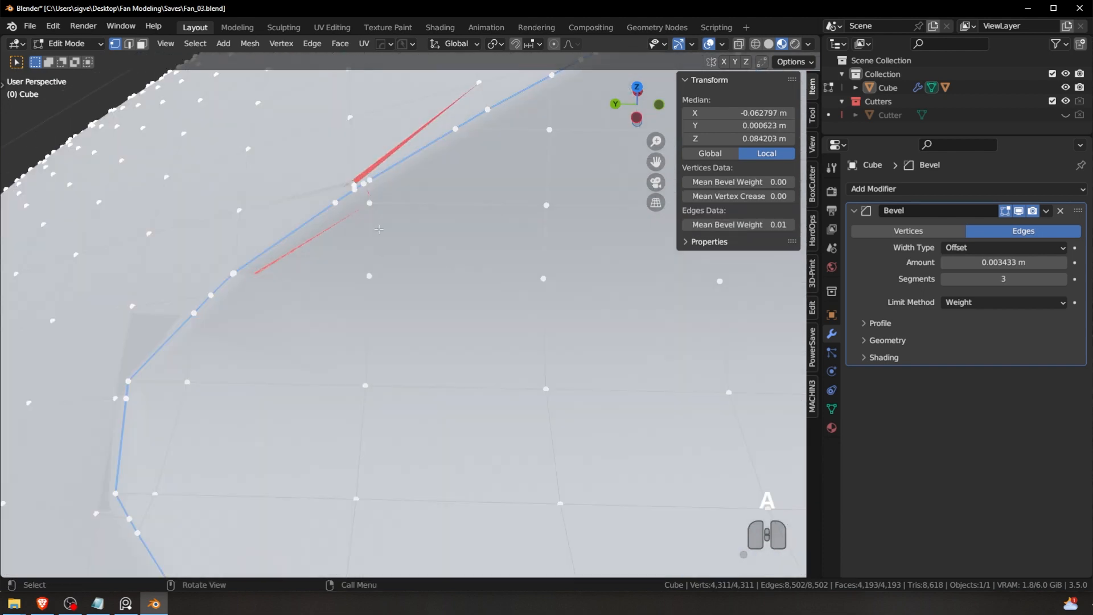
key(alt+a)
scroll(378, 229, up, 5)
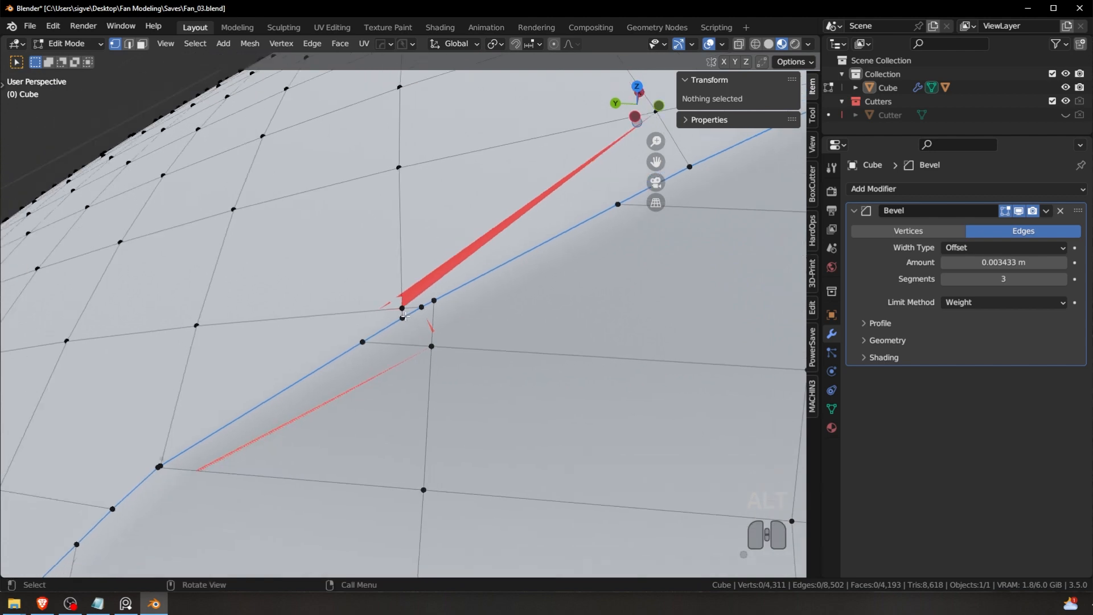
click(402, 318)
shift+click(422, 307)
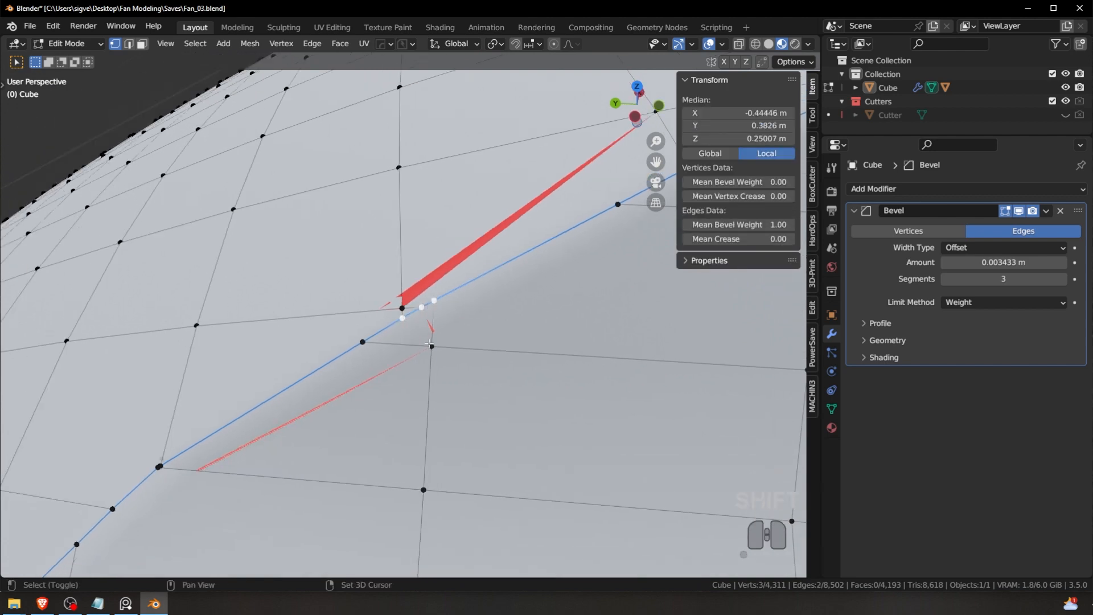
key(1)
scroll(475, 333, down, 2)
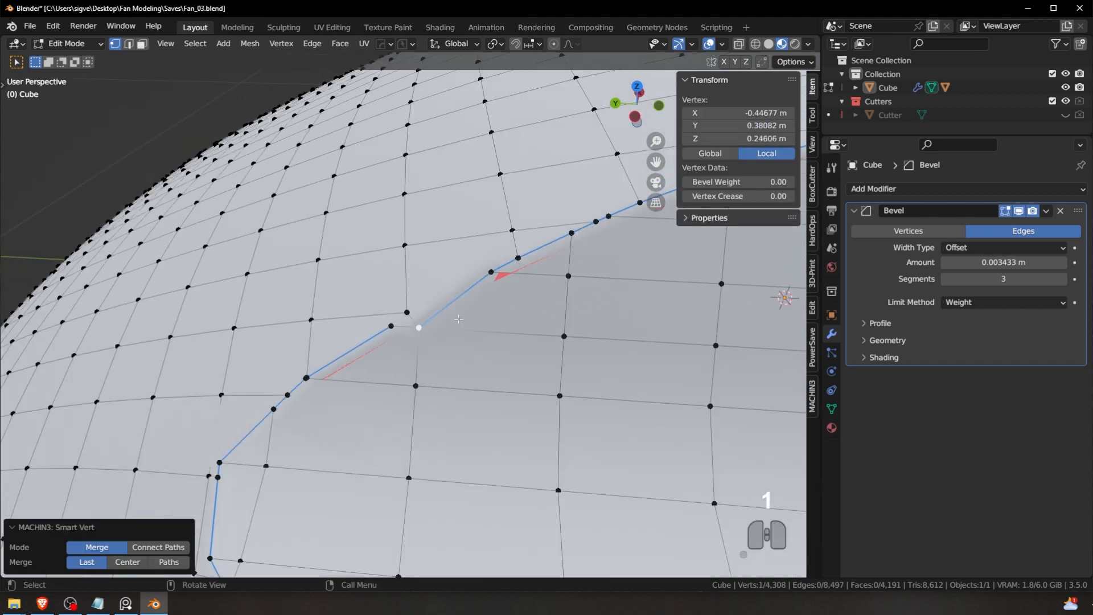
Step: Switch to edge selection, clear the selection, and loop-select the rim to test its continuity around the merged spot
scroll(411, 313, down, 2)
key(a)
key(a)
key(Tab)
click(350, 353)
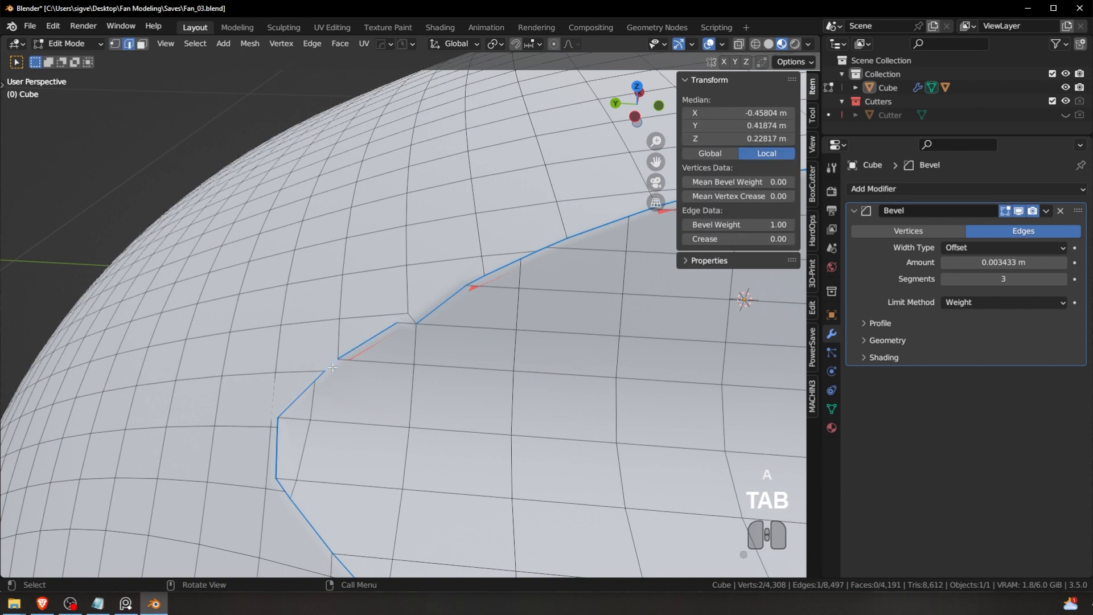
key(a)
key(a)
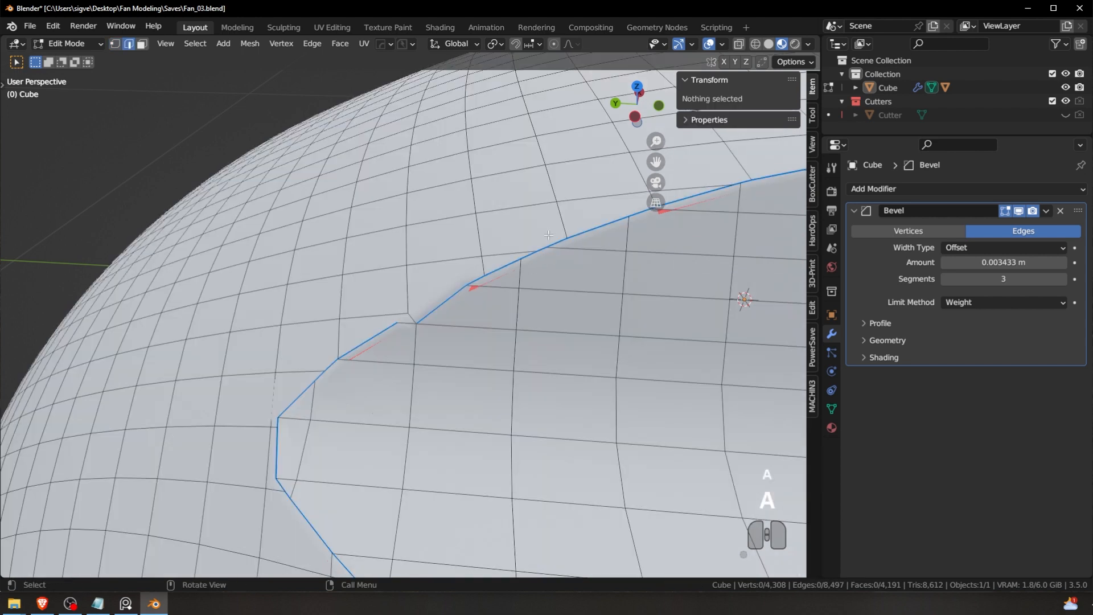
alt+click(548, 236)
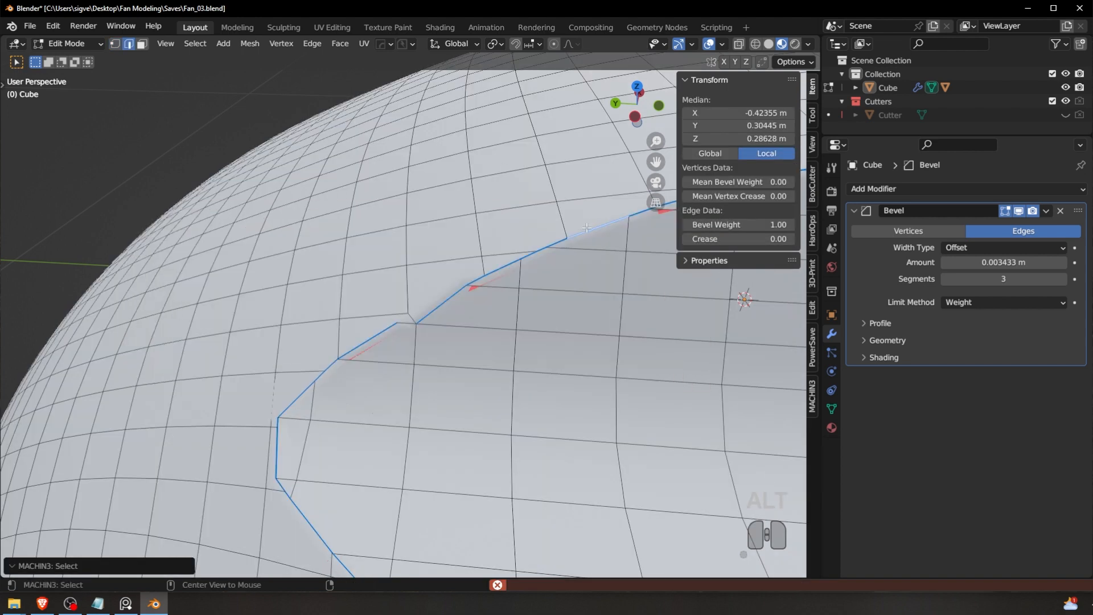
scroll(475, 327, down, 8)
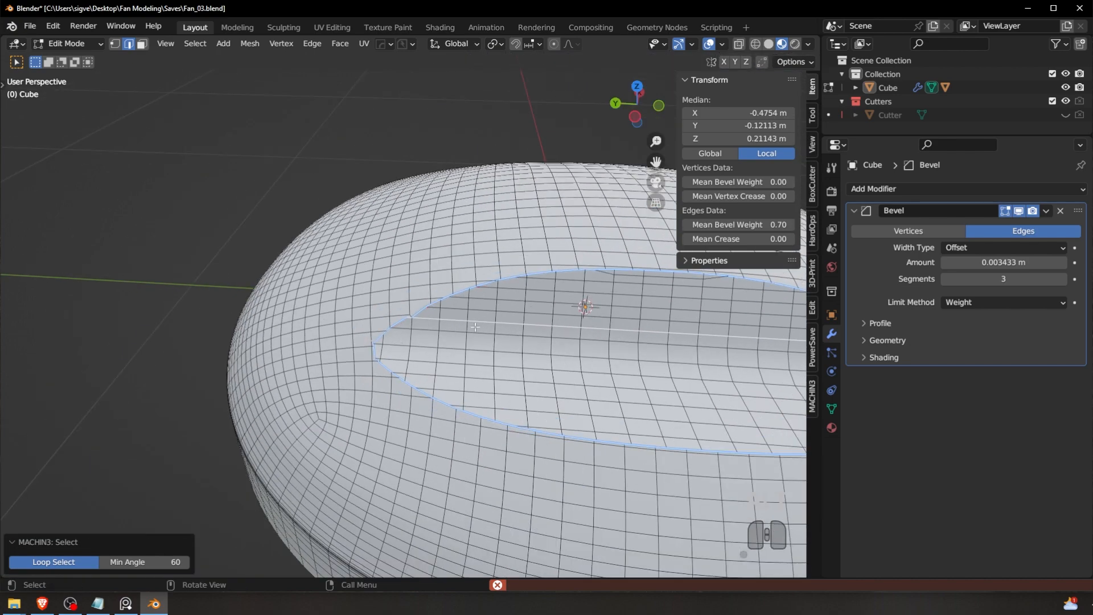
Step: Remove the stray edge loop inside the recess from the rim selection, inspect the merged corner, and clear the selection
scroll(422, 318, up, 2)
alt+shift+click(427, 320)
scroll(407, 319, up, 6)
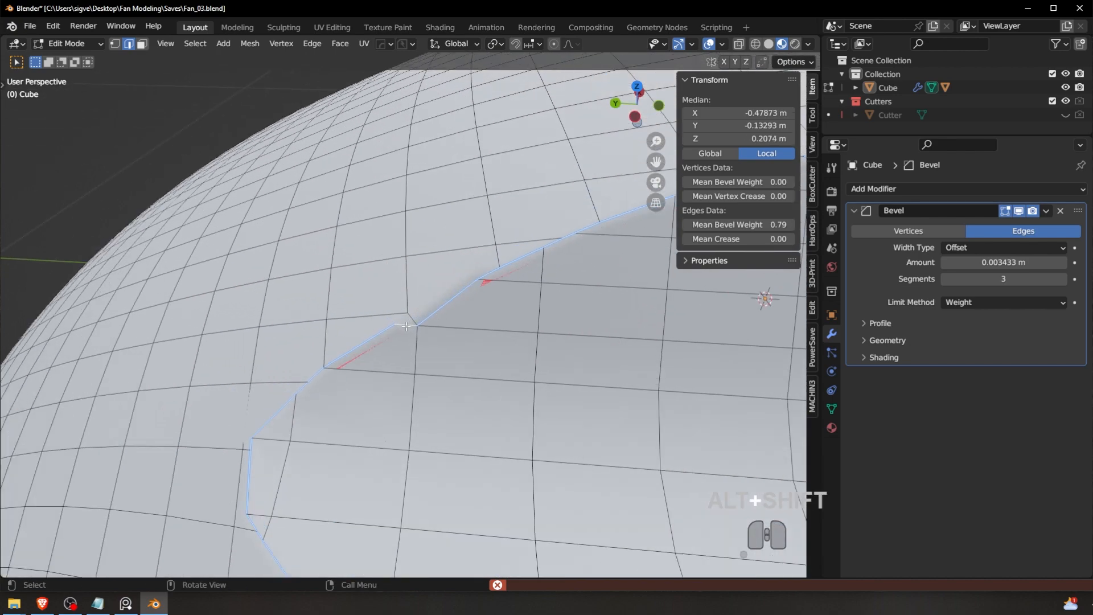
scroll(407, 326, down, 3)
scroll(408, 323, up, 4)
scroll(379, 338, down, 6)
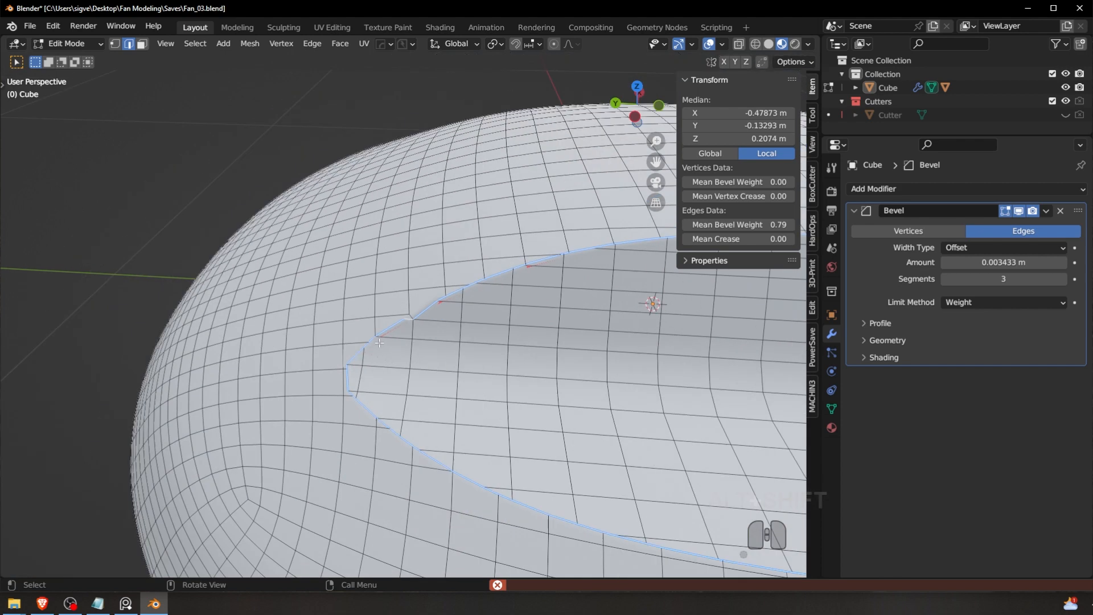
scroll(504, 279, up, 3)
key(alt+a)
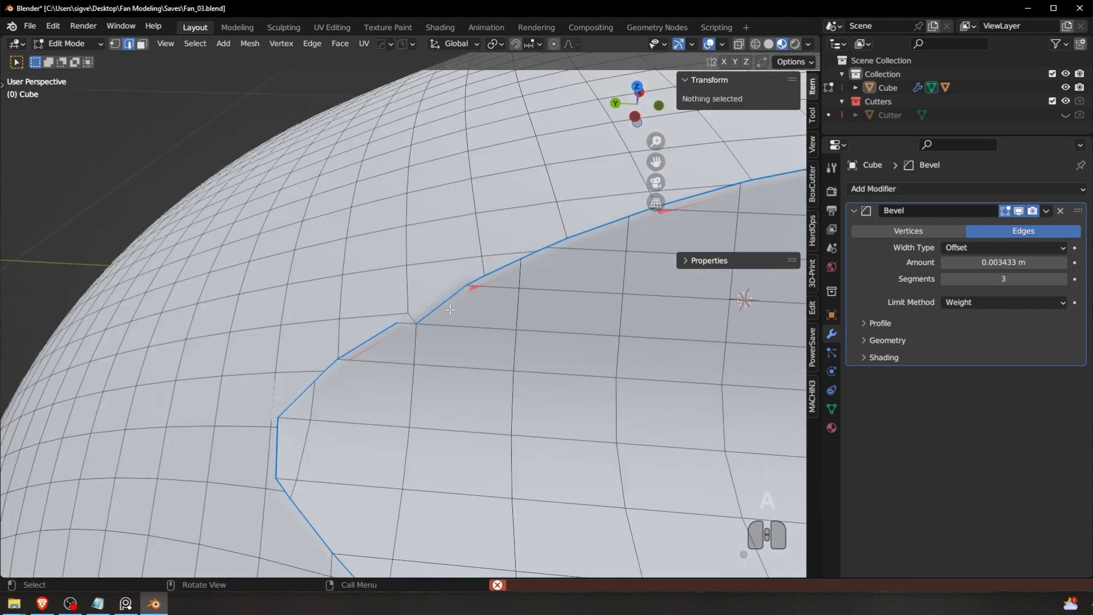
Step: Undo the edge selections and the last vertex merge on the upper rim
scroll(419, 316, up, 2)
key(ctrl+z)
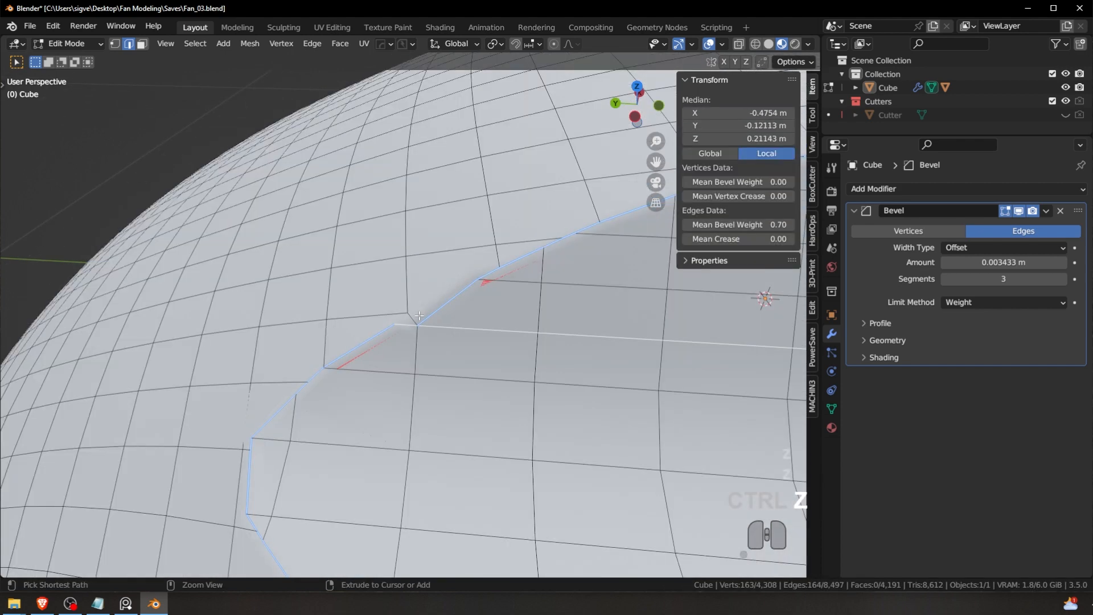
key(ctrl+z)
key(ctrl+z)
key(ctrl+z)
key(ctrl+z)
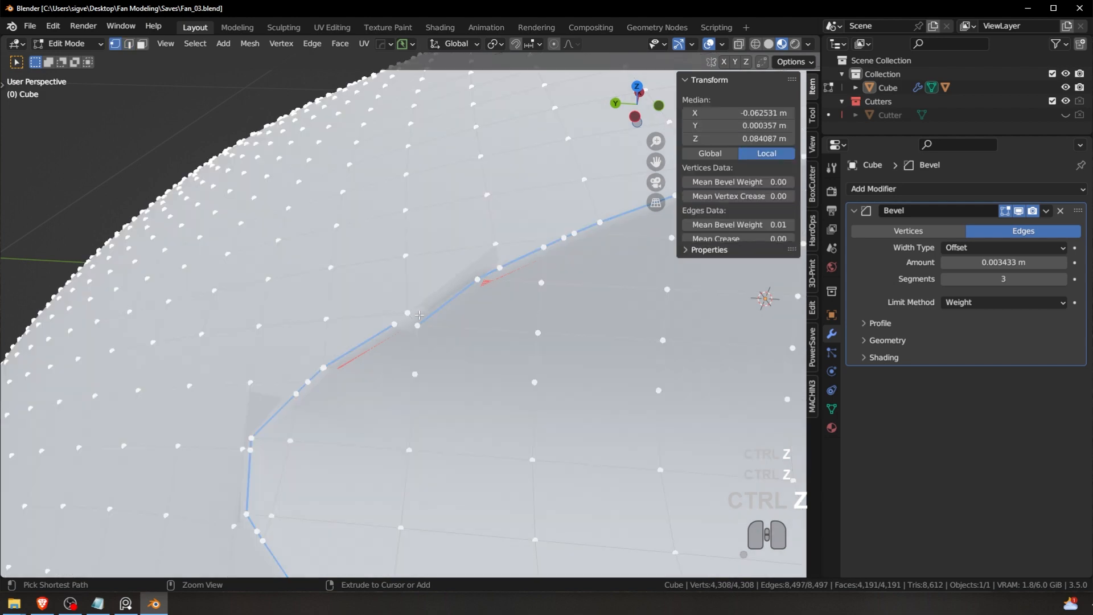
Step: Clear the selection and start selecting the upper-rim vertex cluster from the vertex at the red face's tip
scroll(415, 313, up, 3)
key(alt+a)
click(416, 309)
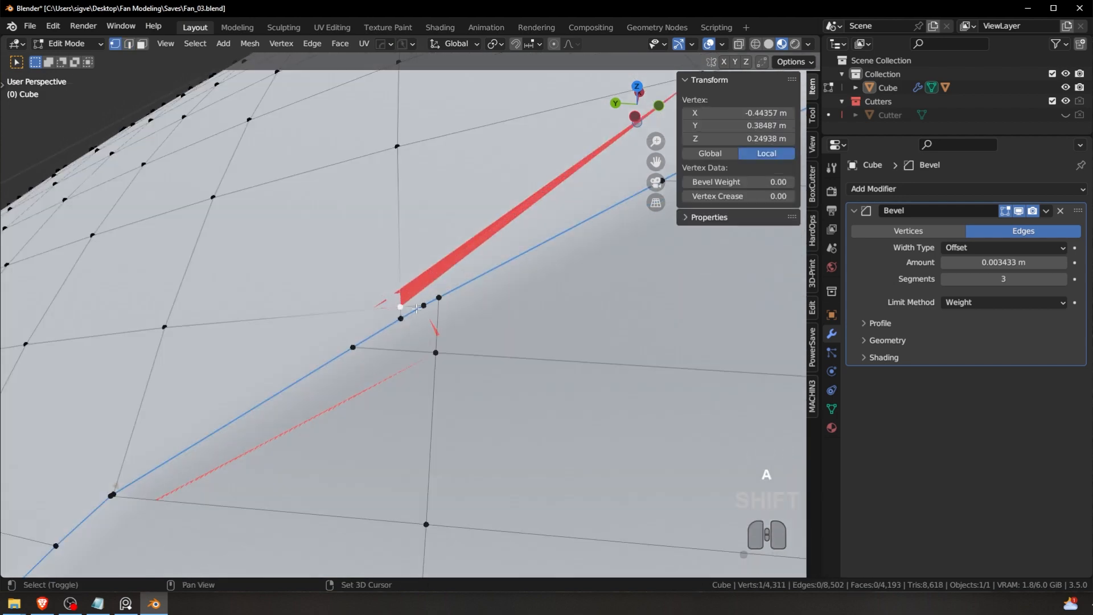
Step: Merge the stray vertices causing the red shading artifact into the neighbouring vertex on the recess rim, using Smart Vert with Merge Last
shift+click(423, 305)
key(1)
shift+click(426, 304)
key(1)
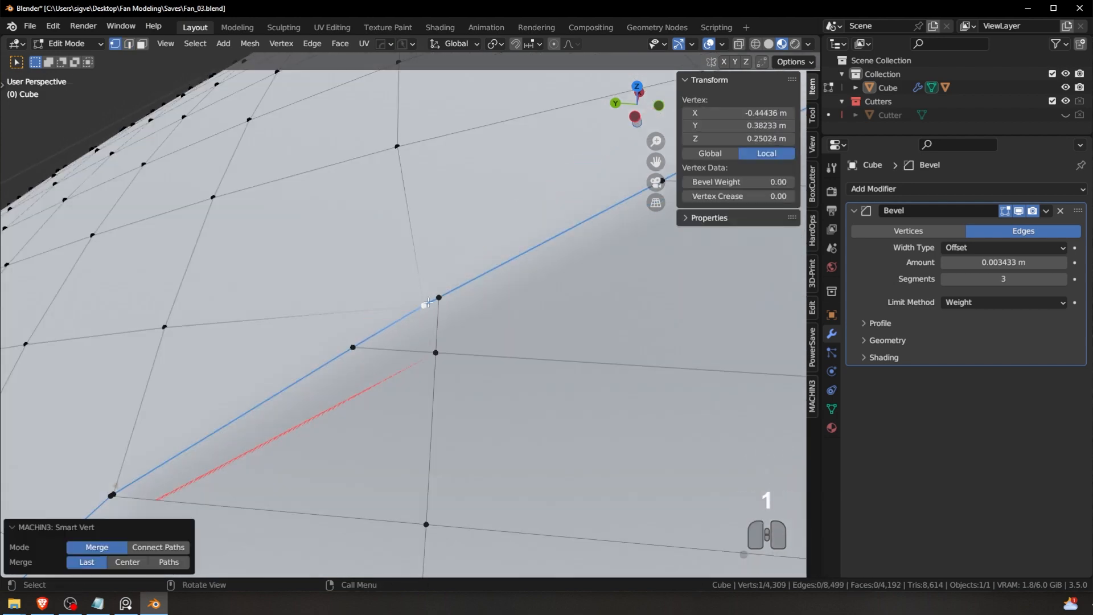
shift+click(440, 297)
key(1)
Step: Merge the remaining extra rim vertex and the vertex just inside the recess into that same rim vertex
click(430, 315)
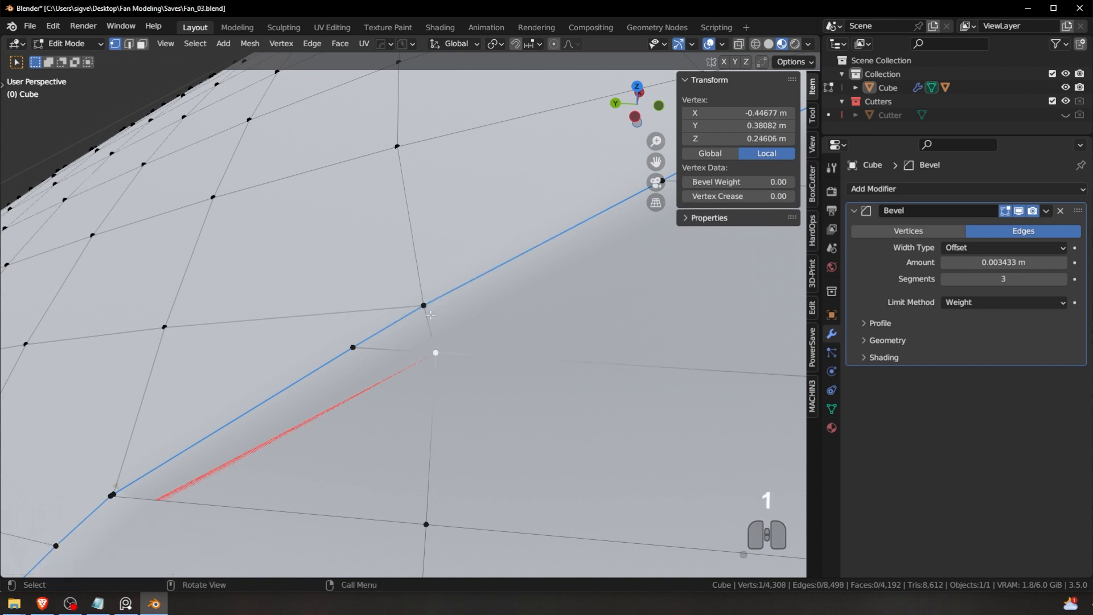
shift+click(355, 343)
key(1)
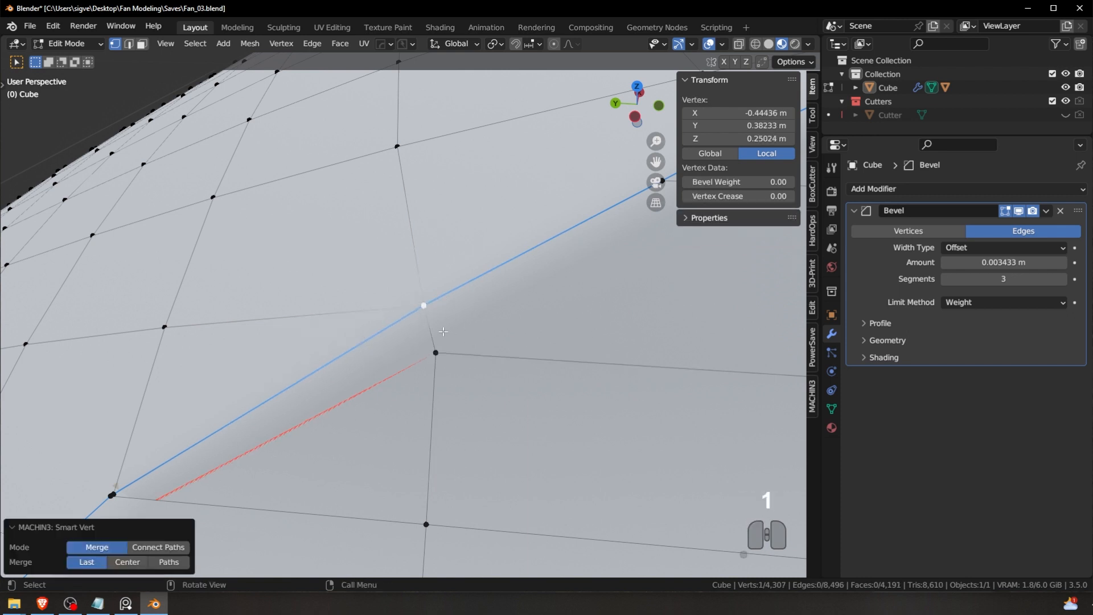
scroll(408, 312, down, 3)
click(434, 334)
shift+click(418, 312)
key(1)
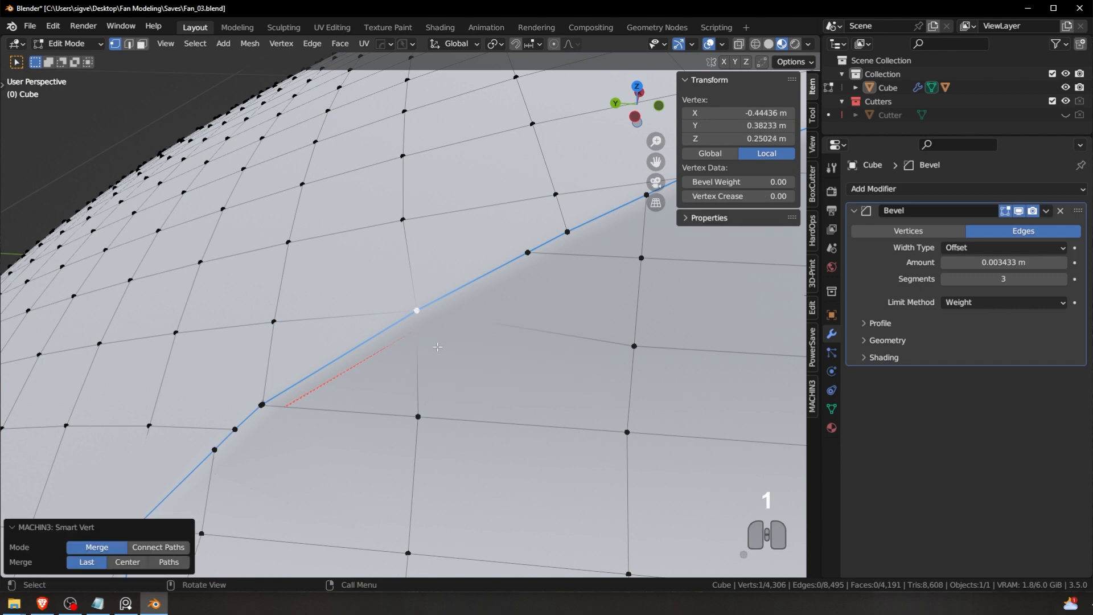
Step: Merge the two nearly coincident vertices at the rim junction beside the remaining red artifact into one
scroll(271, 408, up, 5)
key(a)
key(a)
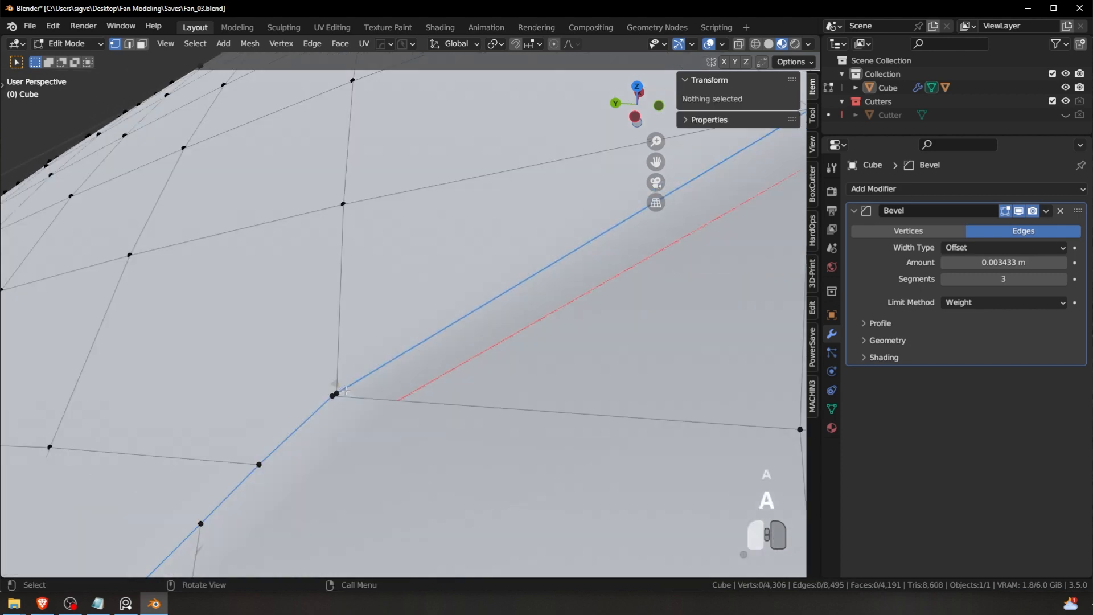
click(323, 399)
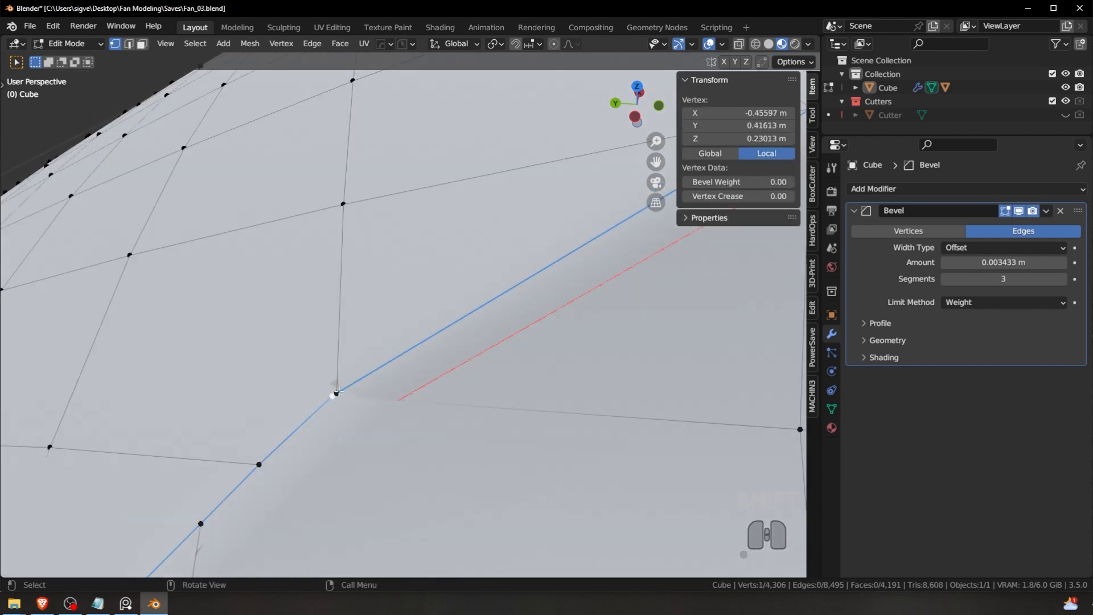
shift+click(338, 391)
key(1)
Step: Merge the close pair of rim vertices at the red artifact along the recess's upper edge
scroll(458, 304, down, 5)
key(Tab)
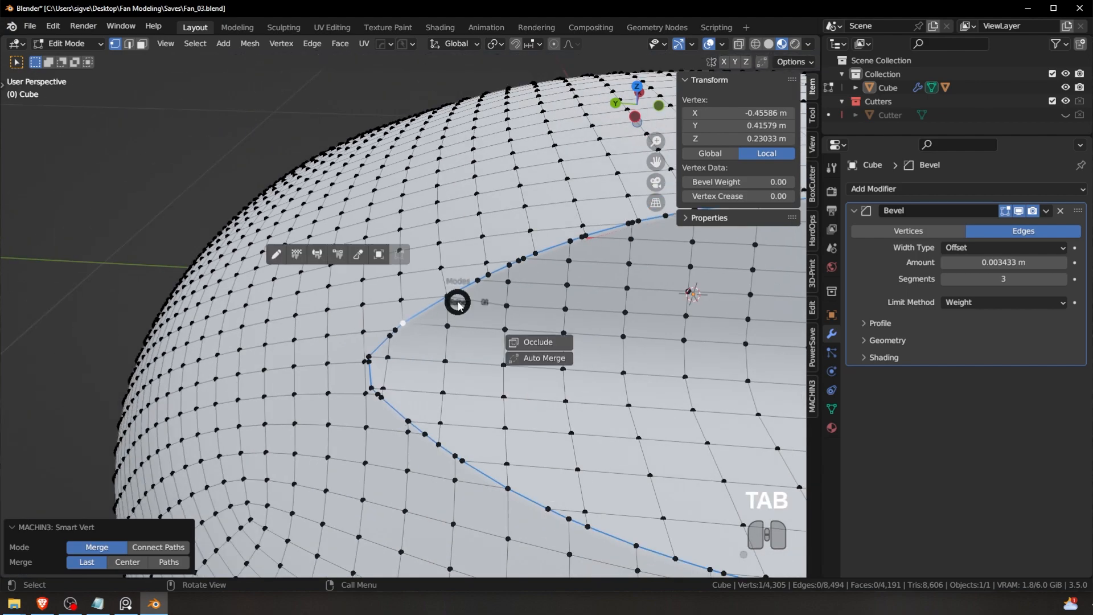
key(Tab)
scroll(386, 289, up, 5)
key(a)
key(a)
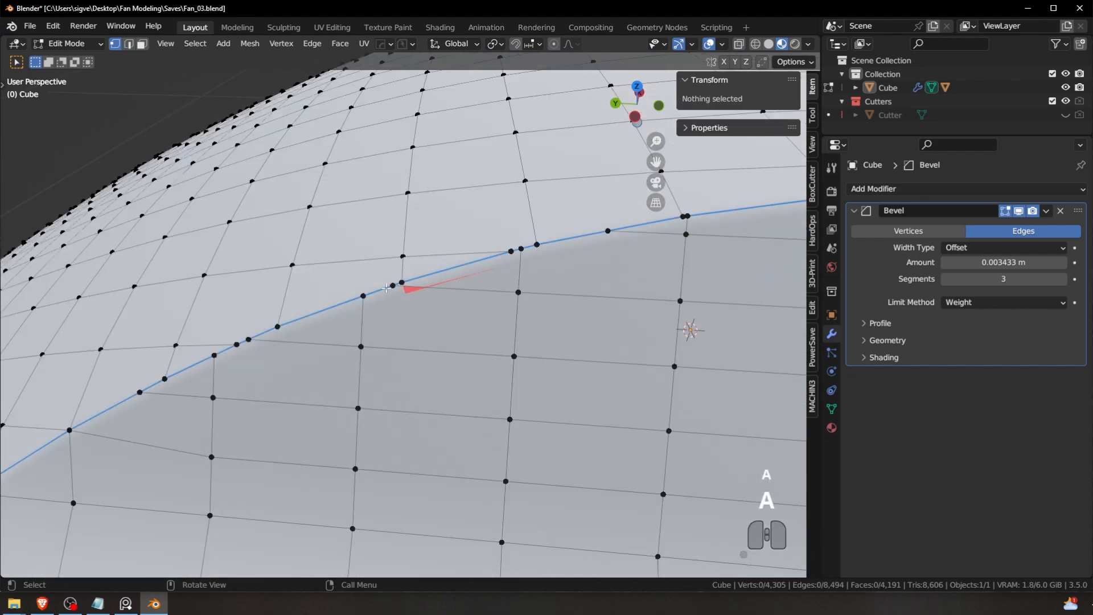
click(393, 285)
shift+click(403, 280)
key(1)
Step: Switch to edge selection mode and run MACHIN3 Clean Up on the entire mesh
key(Tab)
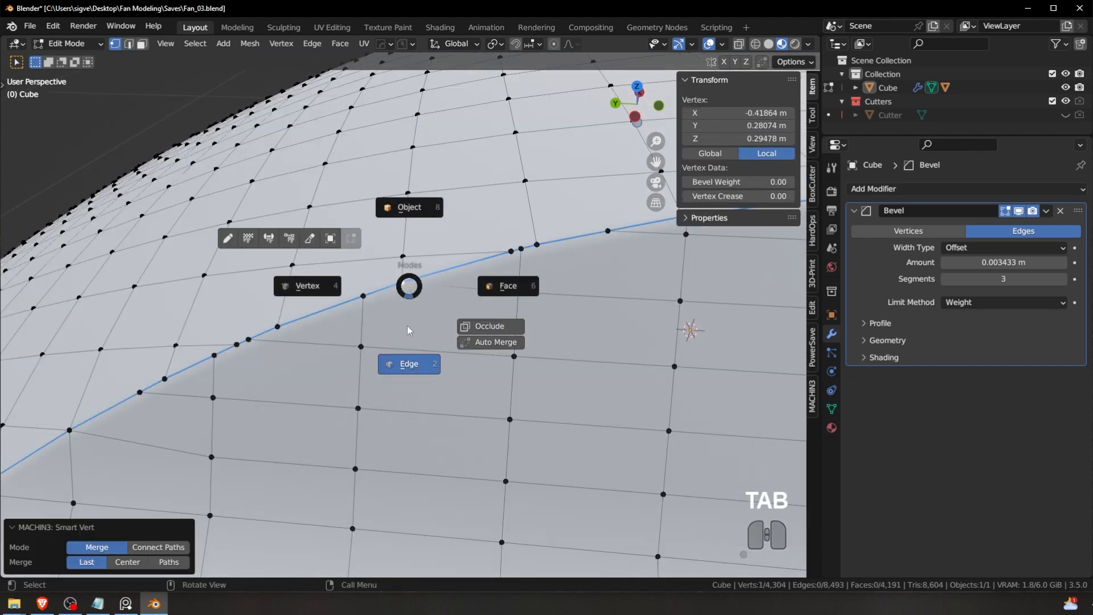
click(415, 361)
scroll(398, 296, down, 6)
key(a)
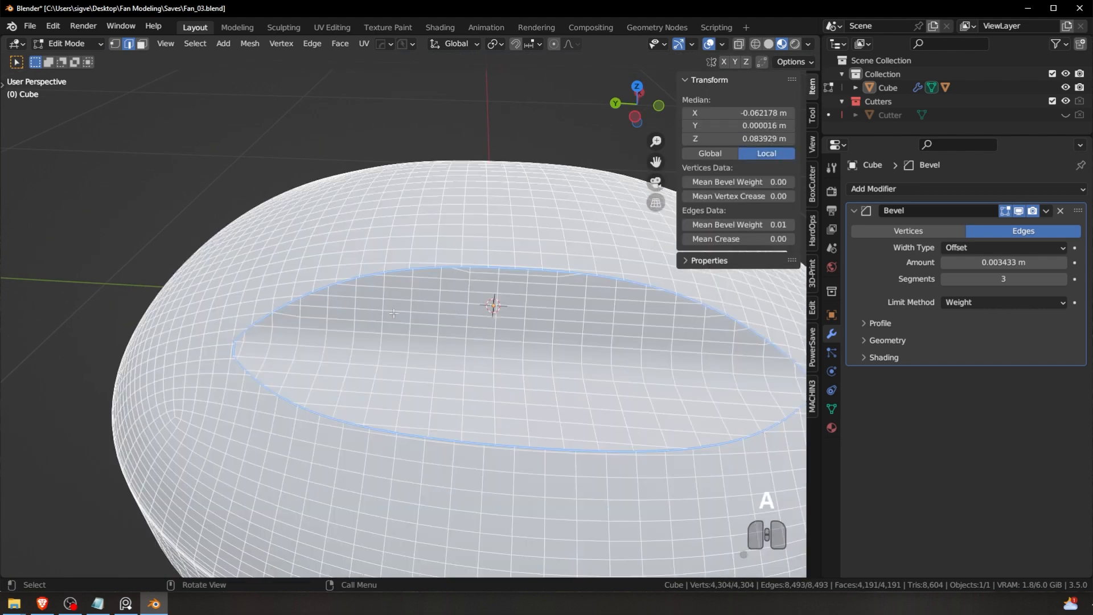
key(3)
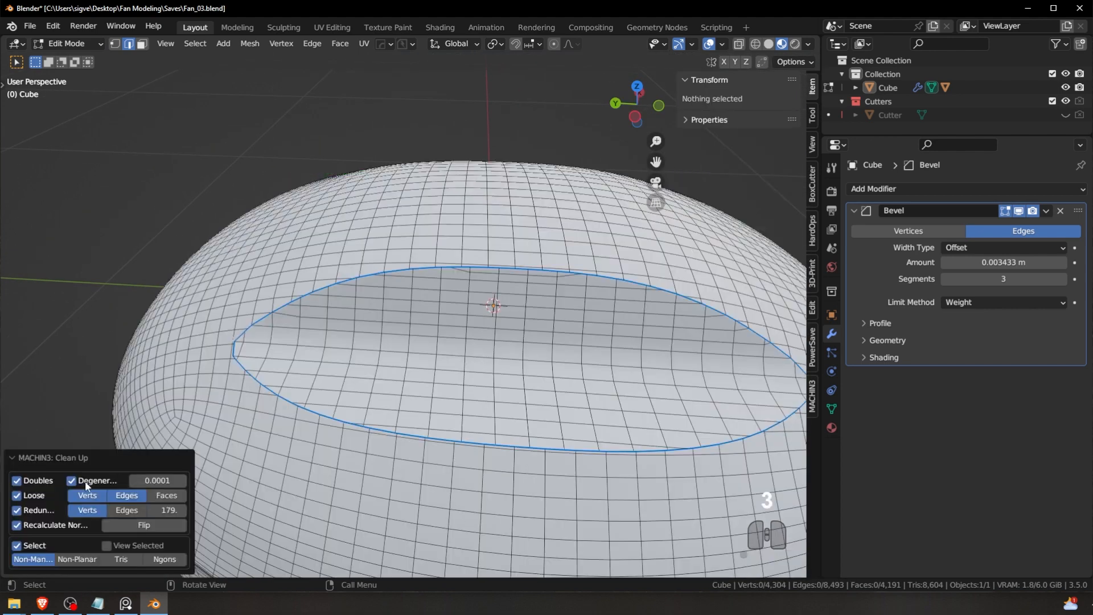
Step: Switch to vertex selection mode and select the entire mesh
key(a)
middle_drag(265, 370, 442, 335)
key(a)
key(Tab)
click(395, 322)
scroll(395, 322, down, 3)
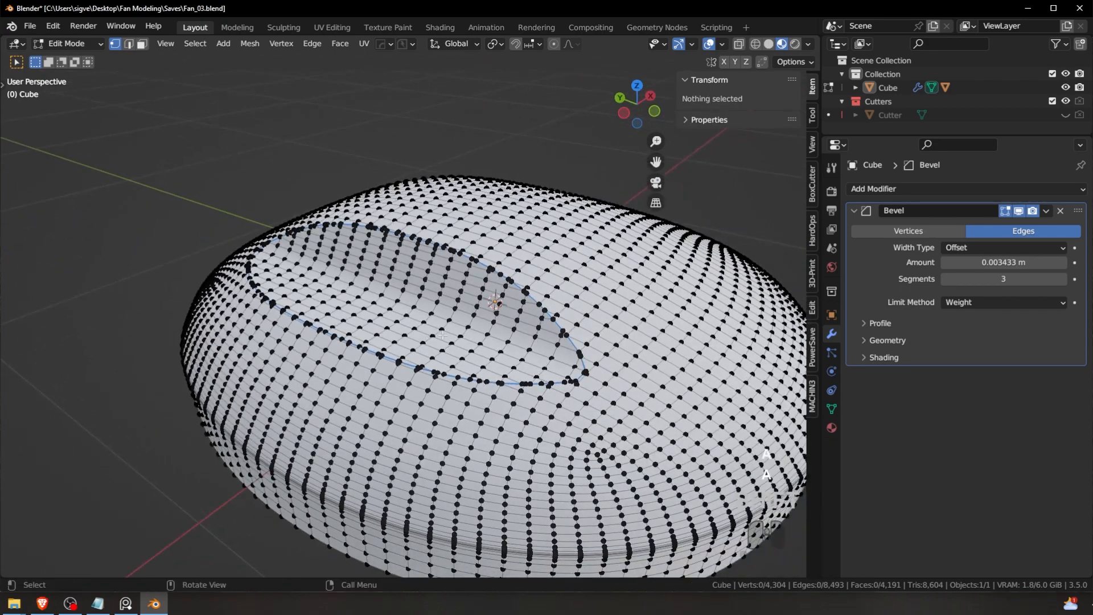
key(a)
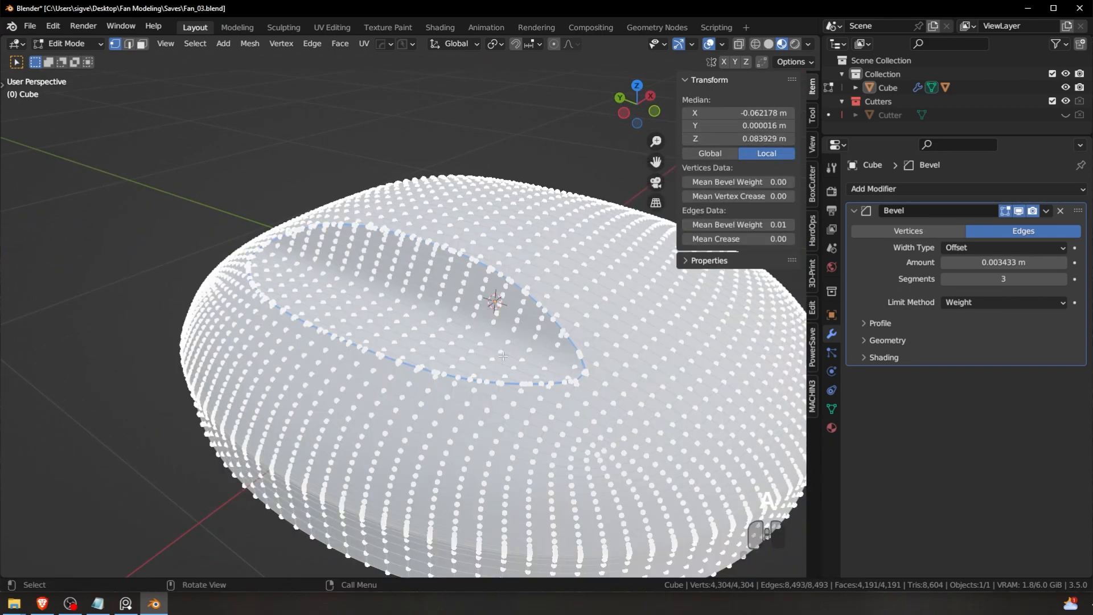
Step: Dismiss the Normals options and hide the viewport sidebar
key(alt+n)
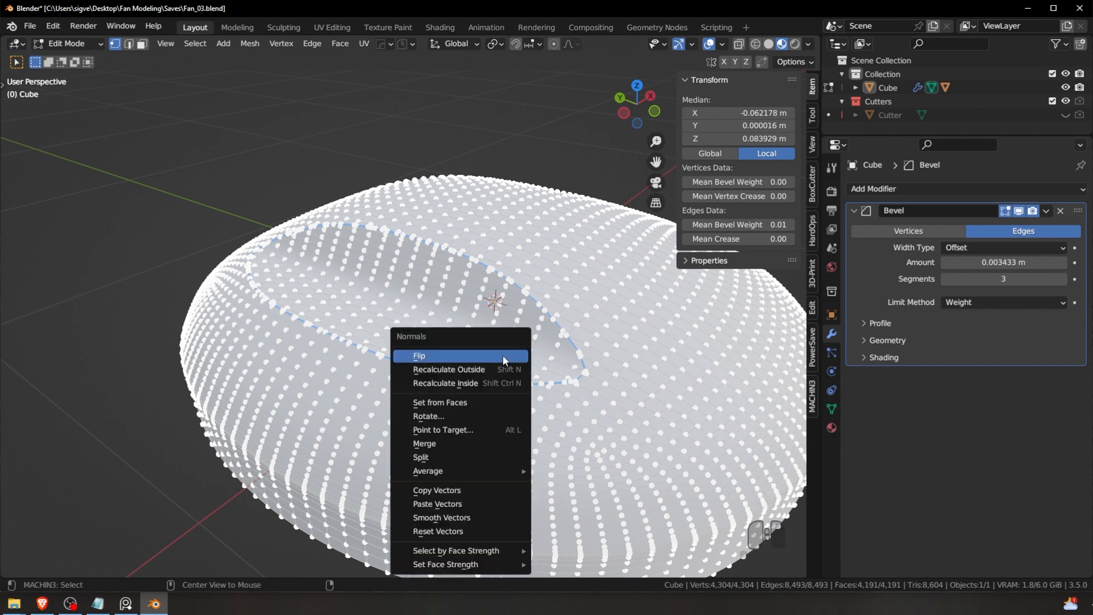
click(398, 355)
key(n)
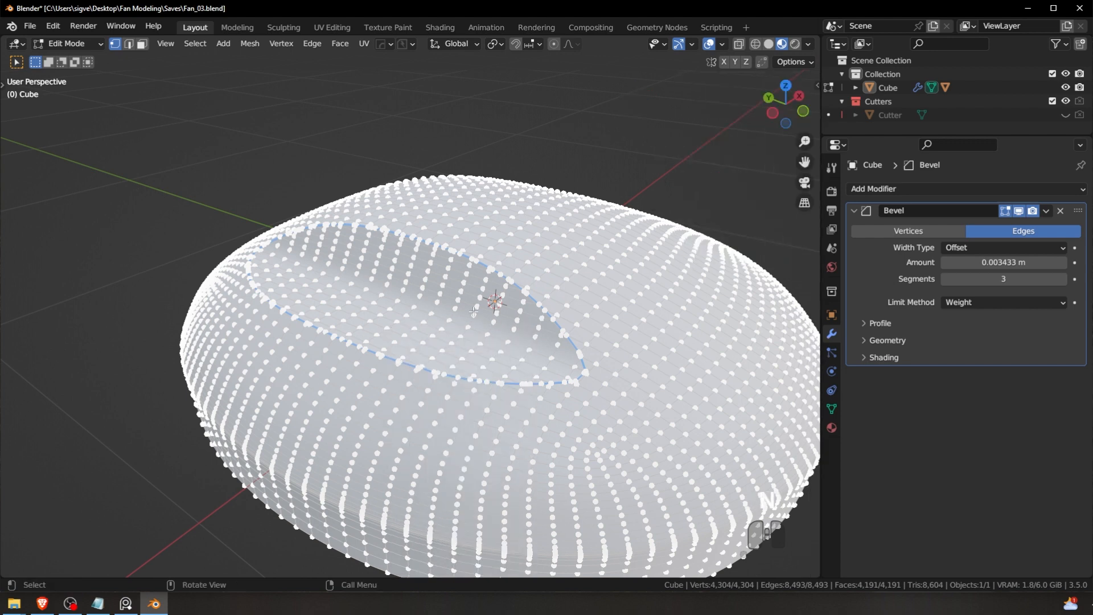
key(n)
key(n)
Step: Merge the selected vertices by distance with a merge distance of 0.0001 m
key(alt+m)
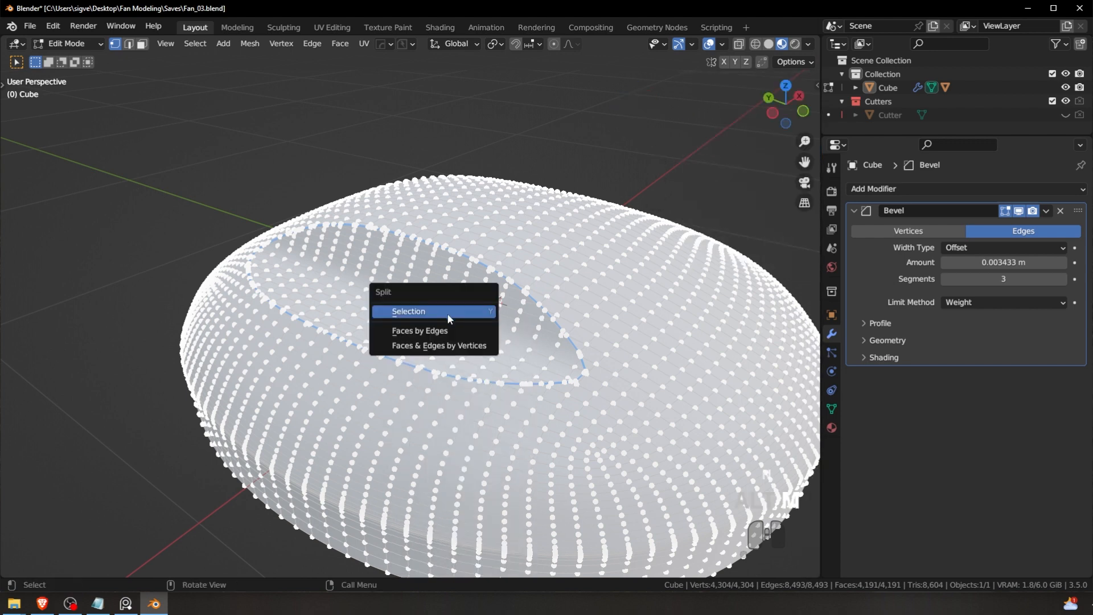
key(m)
key(m)
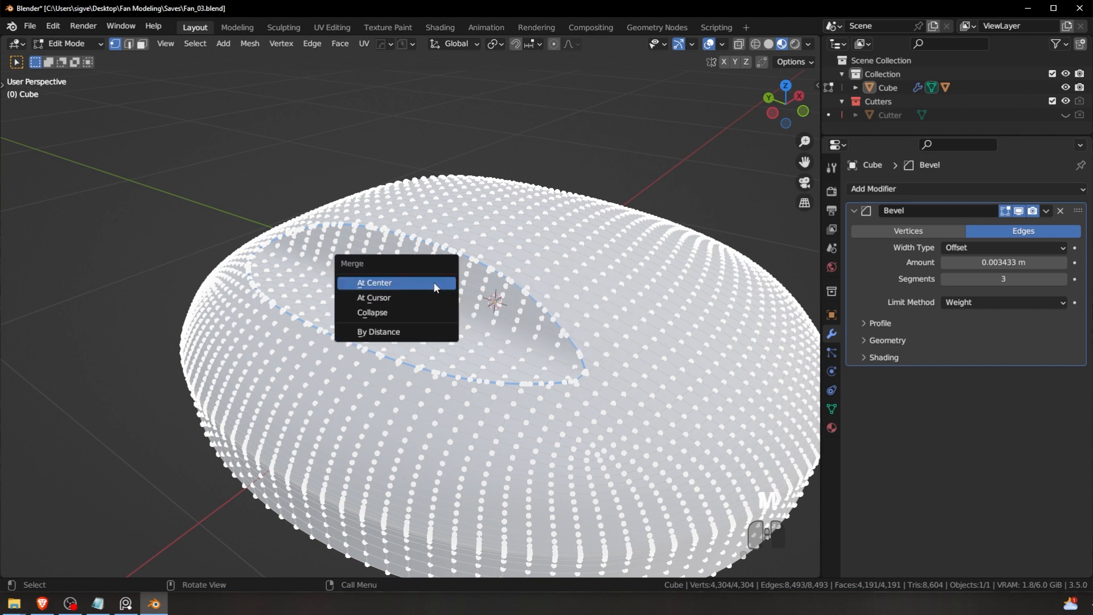
click(393, 335)
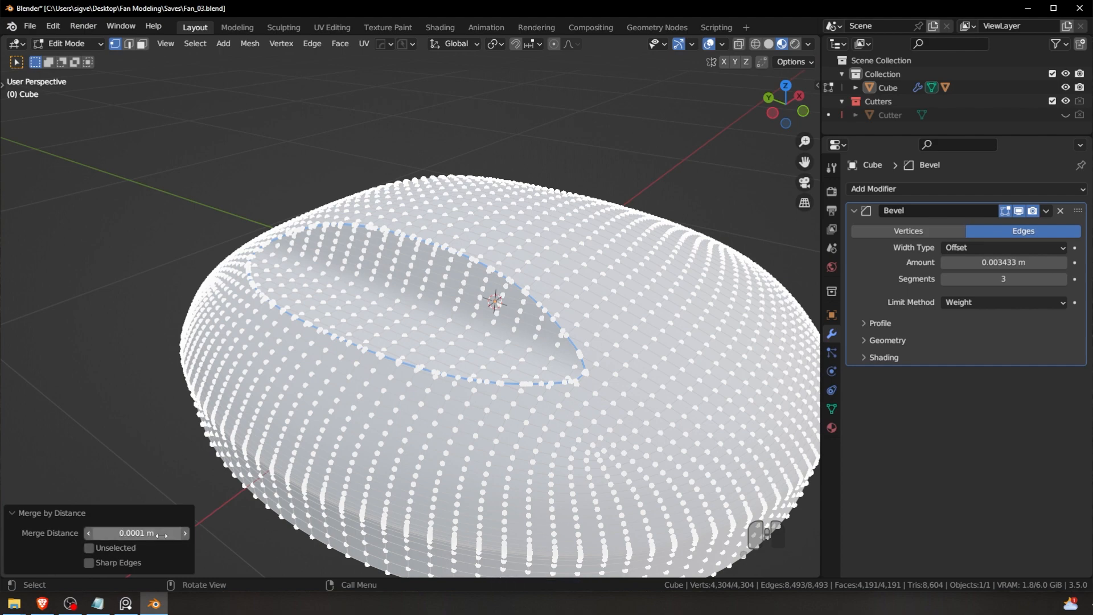
Step: Duplicate three connected vertices on the top surface beside the recess, leaving the copies in their original place
key(a)
key(a)
scroll(477, 303, up, 8)
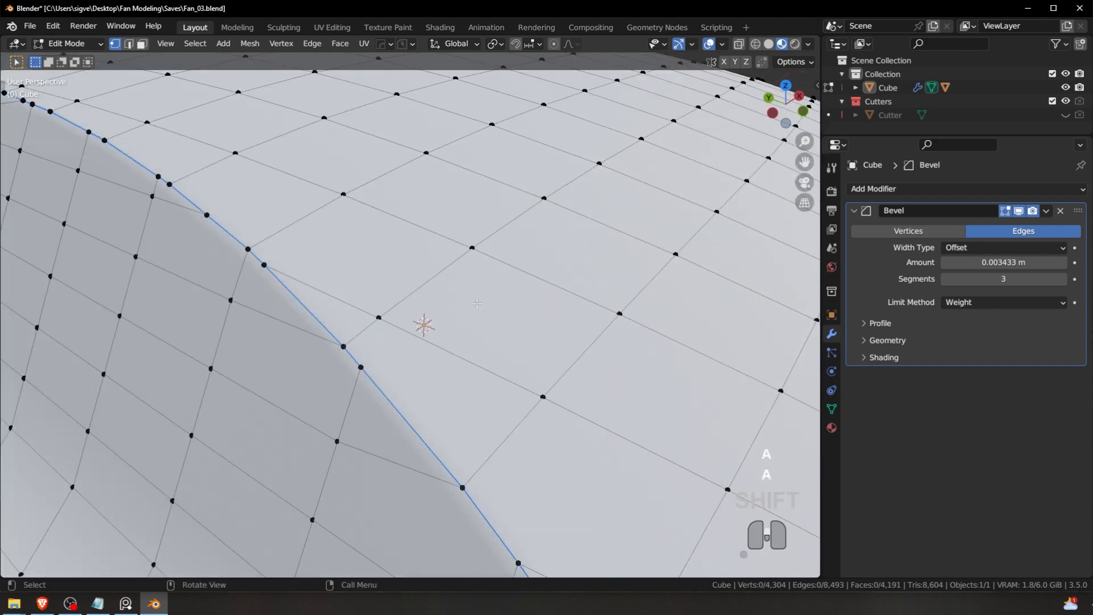
scroll(477, 304, up, 2)
shift+middle_drag(477, 303, 319, 404)
shift+middle_drag(334, 296, 372, 299)
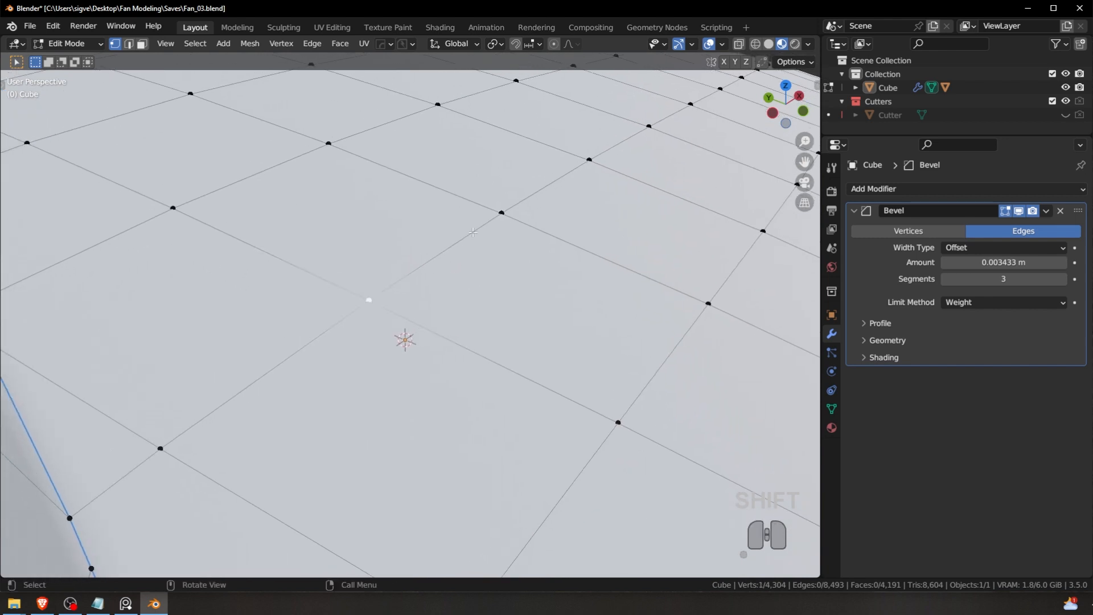
shift+click(501, 213)
shift+click(596, 155)
key(shift+d)
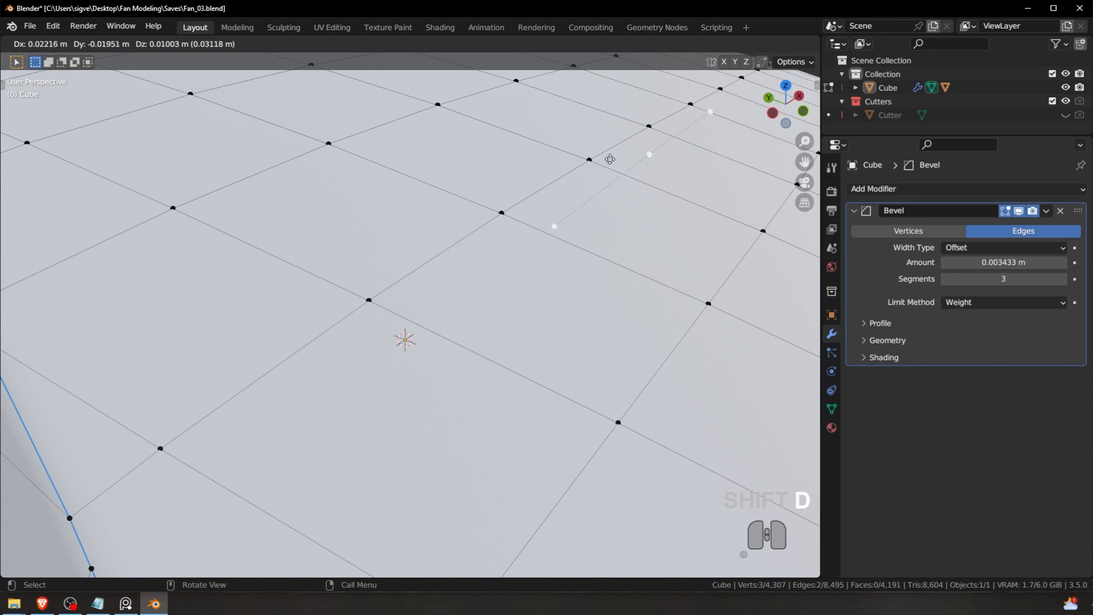
right_click(611, 181)
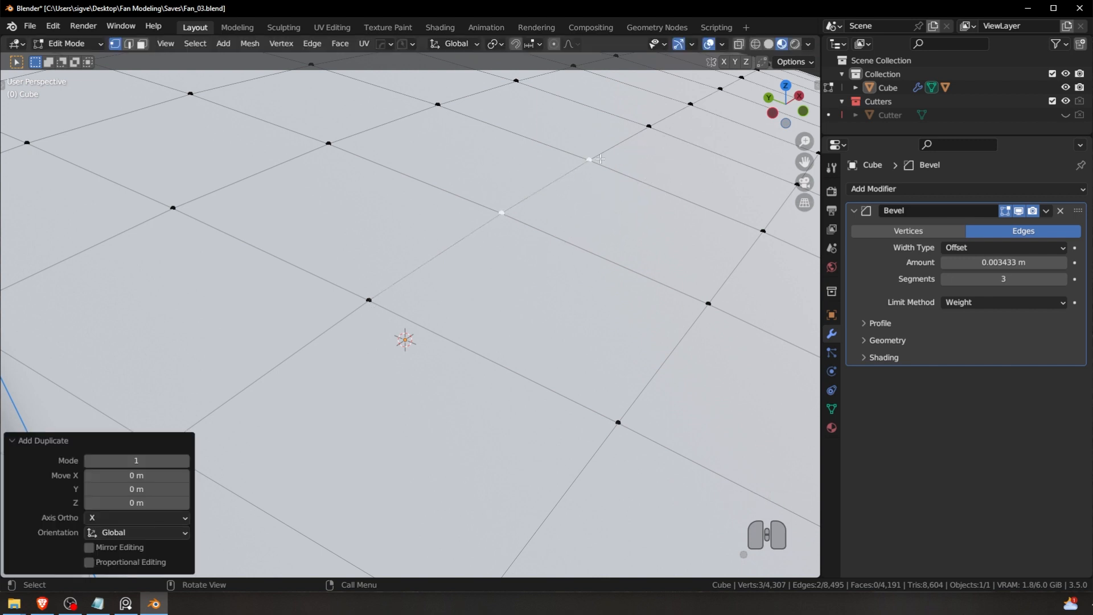
Step: Try moving one of the overlapping vertices to show the duplicates, cancelling the move
click(381, 308)
key(g)
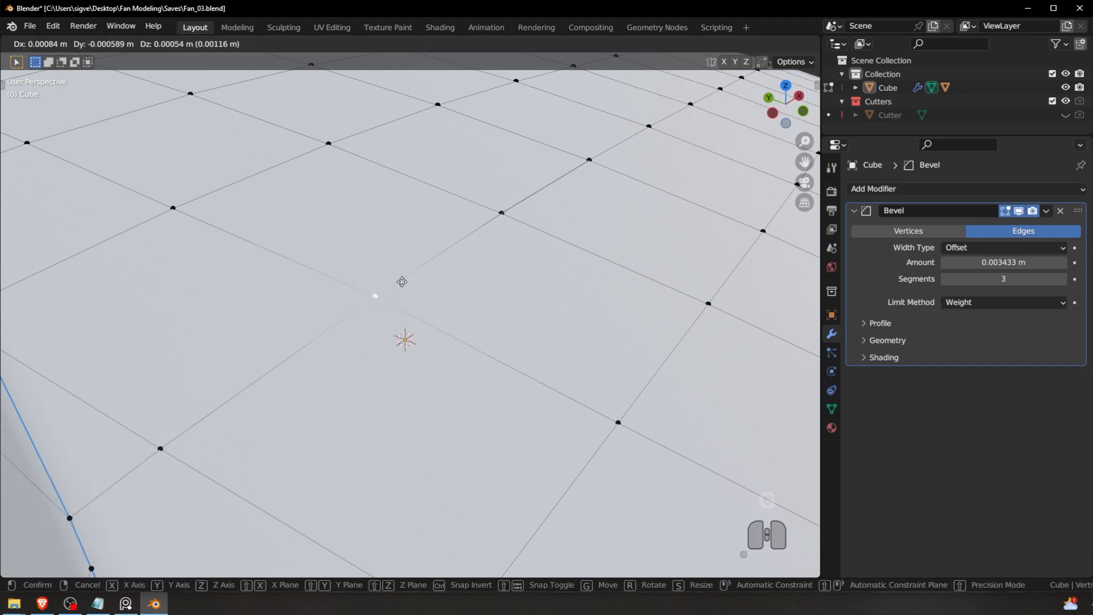
right_click(393, 316)
key(g)
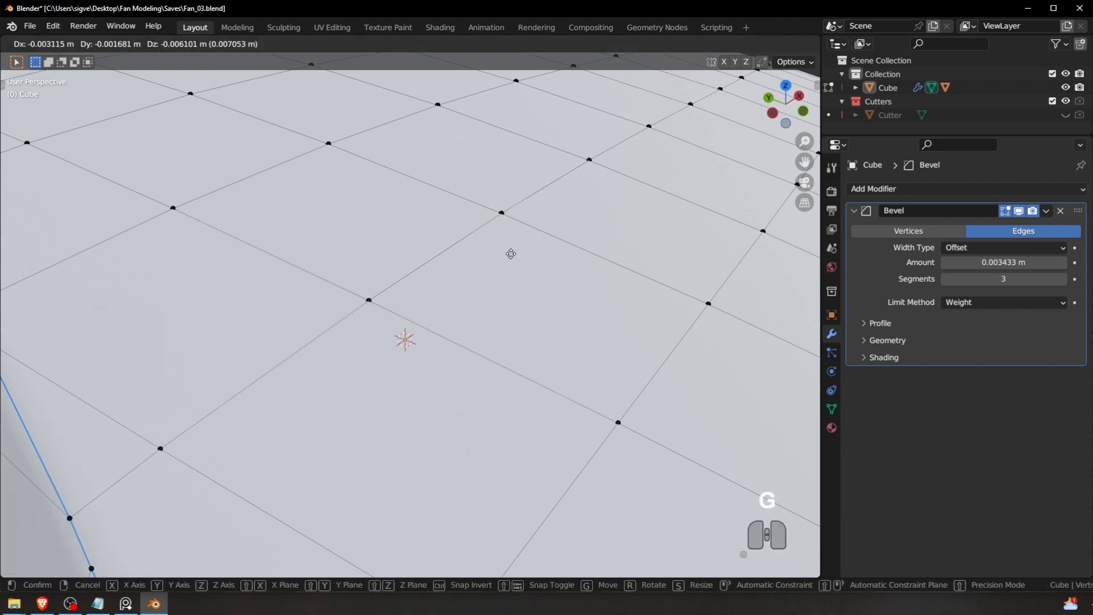
click(512, 211)
Step: Try MACHIN3 Clean Up on the entire mesh several times, undoing each run
key(a)
scroll(520, 182, down, 8)
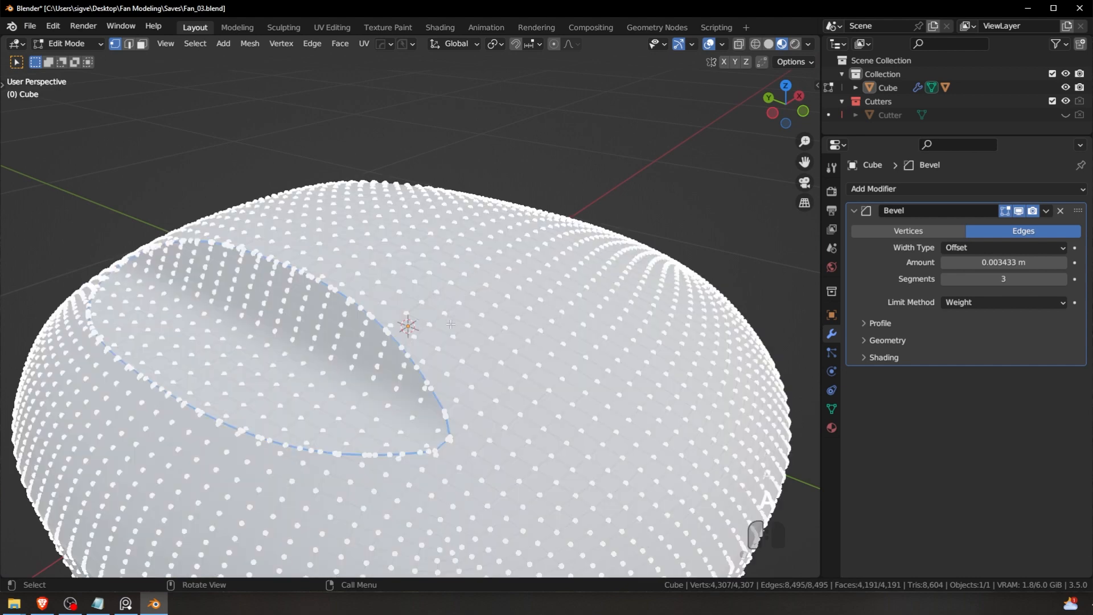
key(3)
key(ctrl+z)
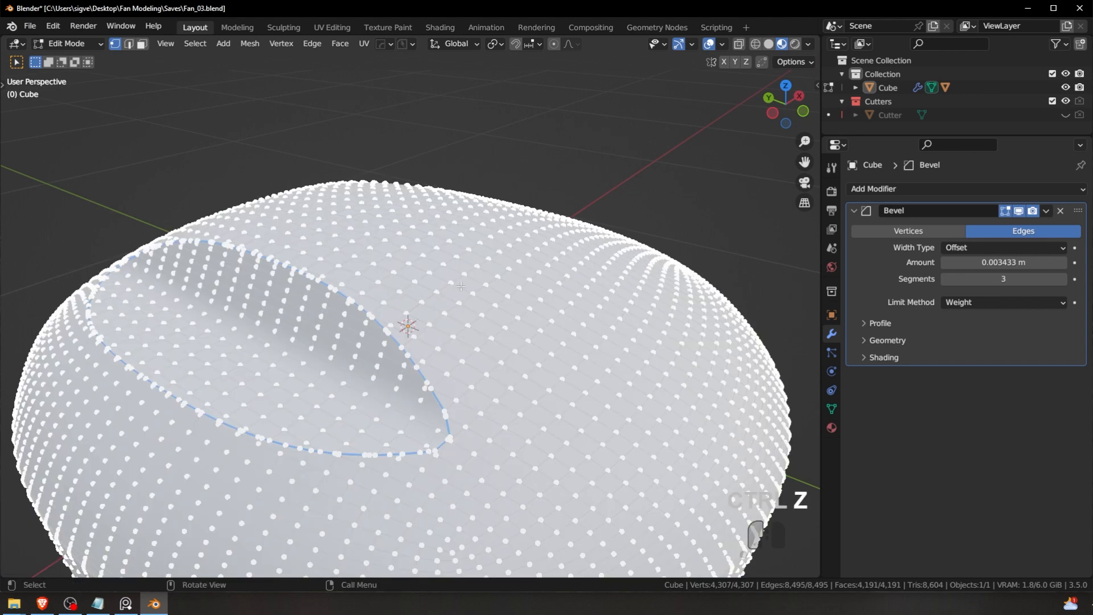
key(3)
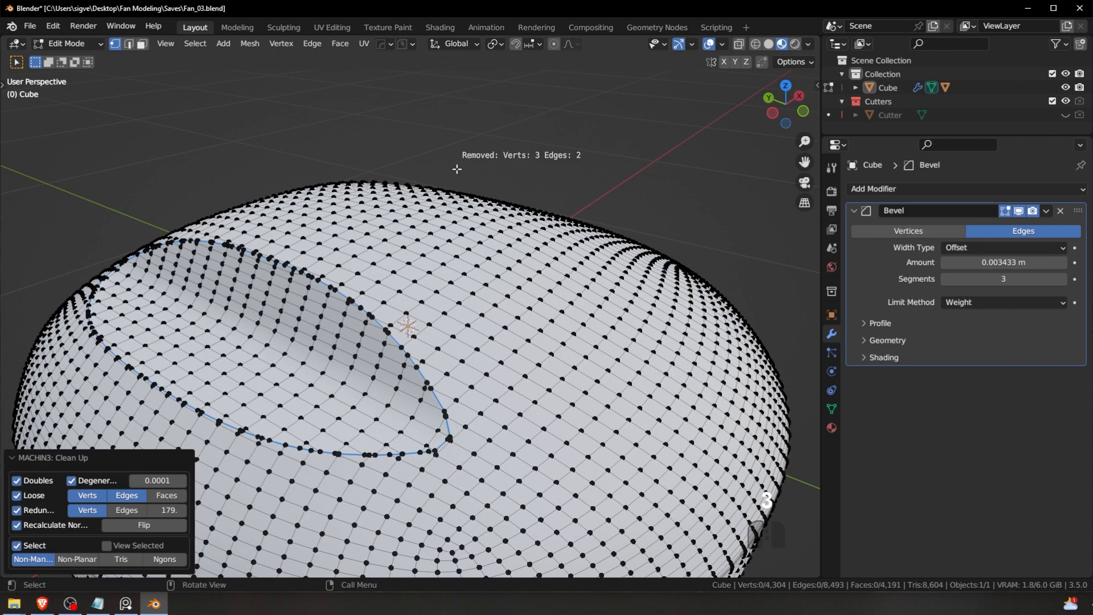
key(ctrl+z)
key(3)
key(ctrl+z)
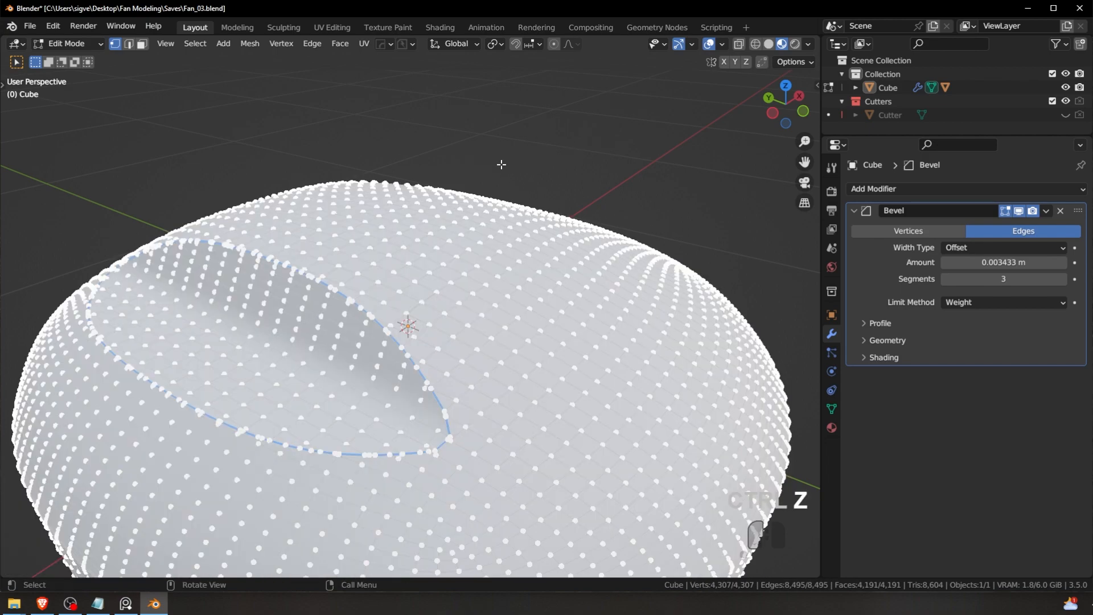
key(3)
key(ctrl+z)
Step: Merge all vertices of the mesh by distance at 0.0001 m and check the report in the info log
key(a)
key(a)
key(a)
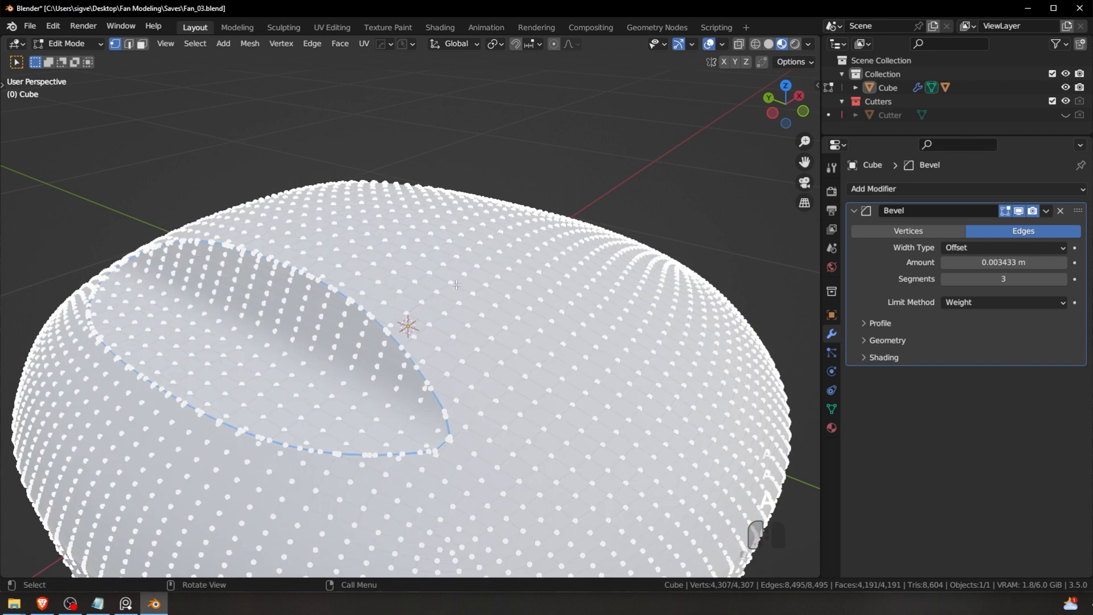
key(alt)
key(alt+m)
key(Escape)
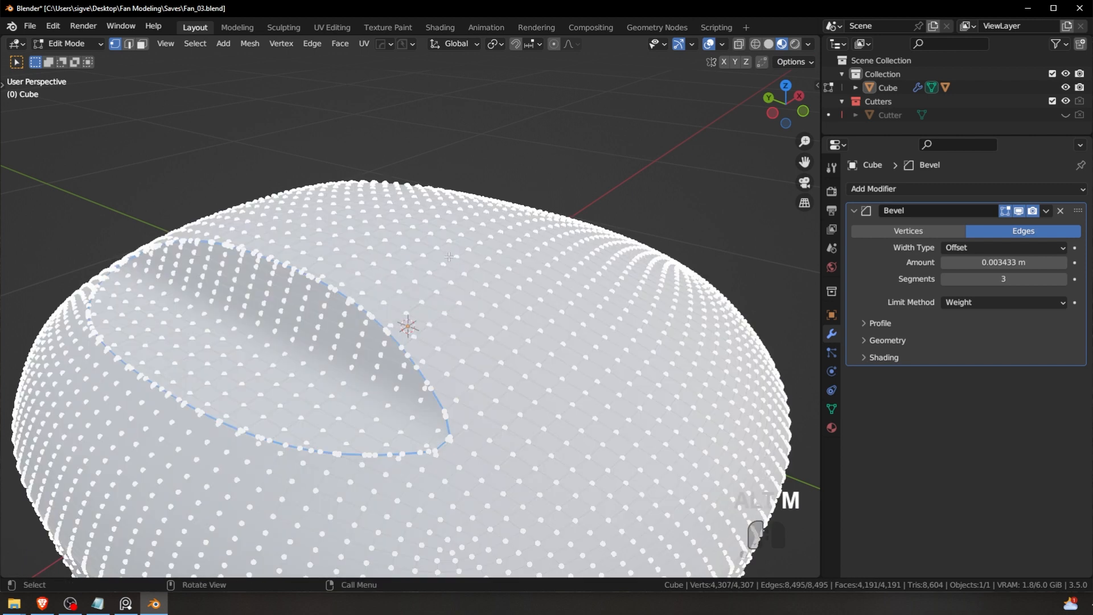
key(m)
click(458, 263)
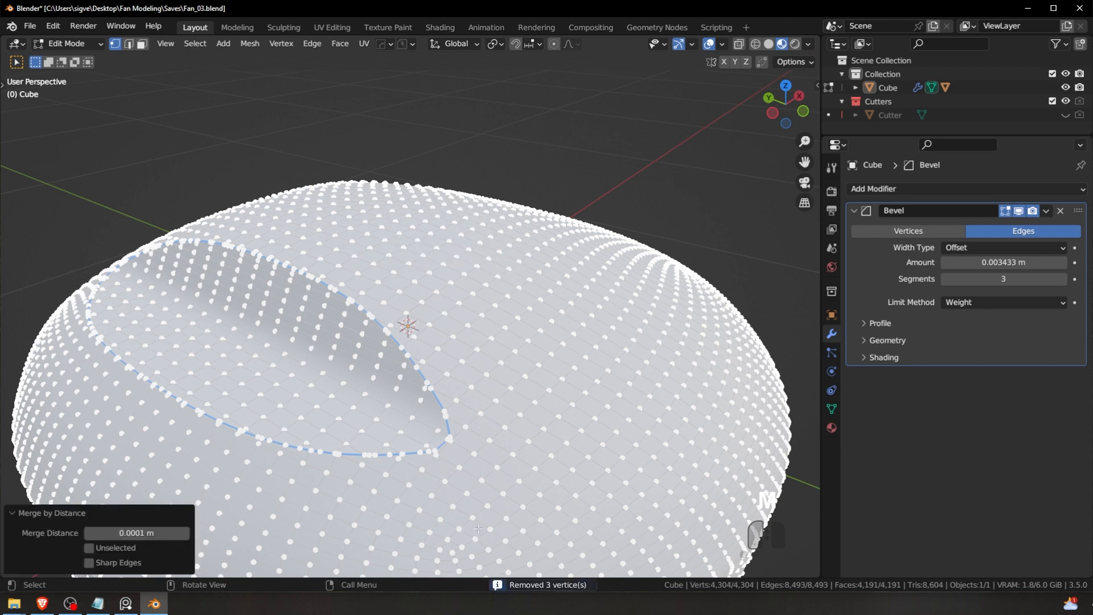
click(549, 586)
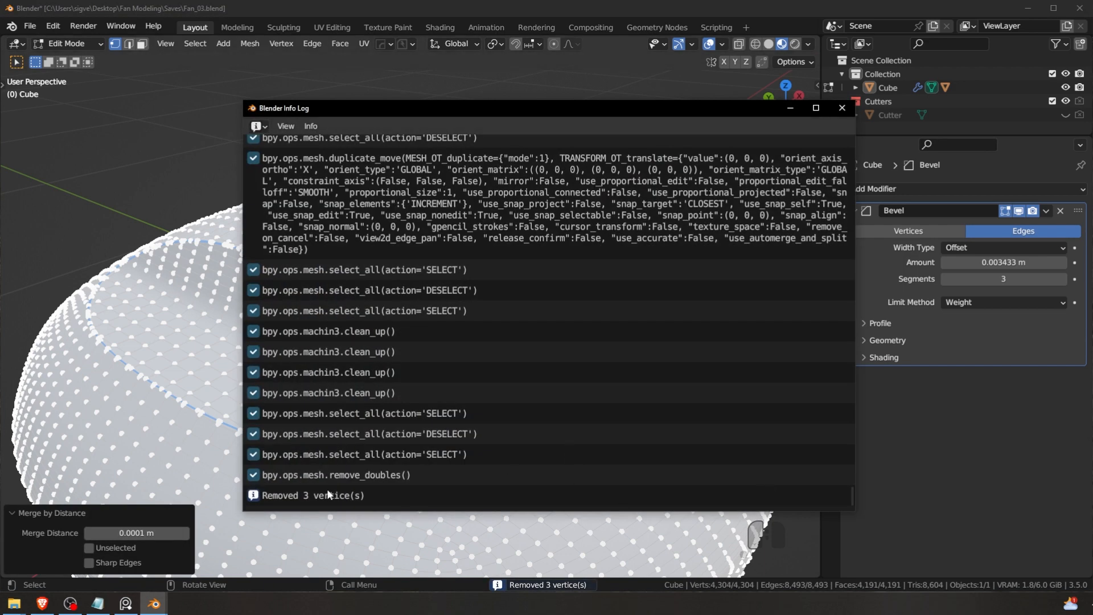
click(842, 107)
Step: Deselect the mesh and switch to edge selection mode
key(Tab)
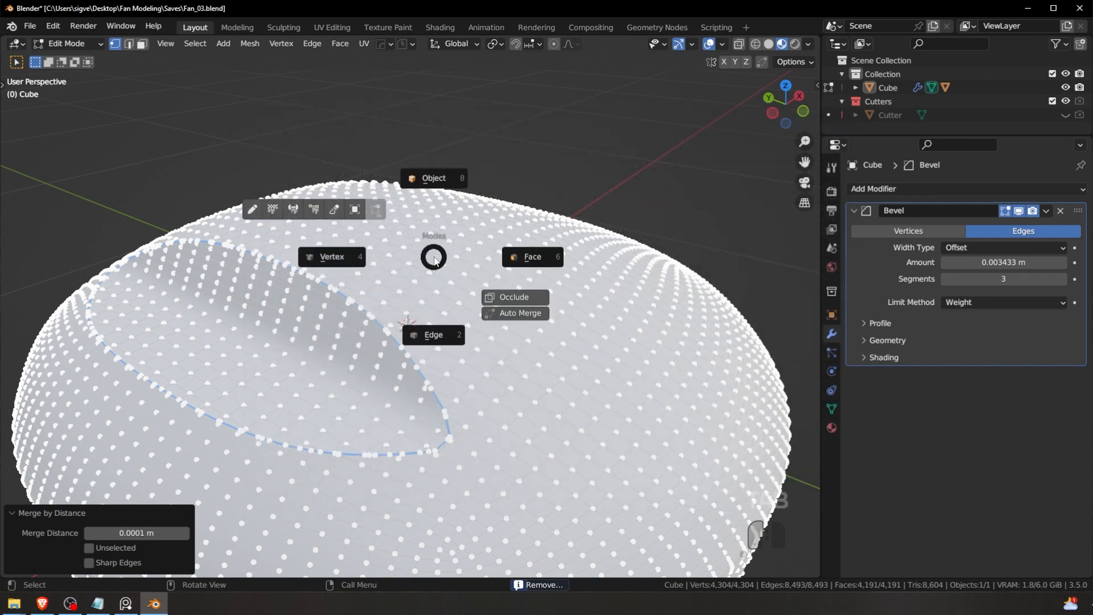
scroll(428, 315, up, 3)
shift+middle_drag(428, 314, 507, 286)
key(a)
key(a)
key(Tab)
click(514, 305)
Step: Examine the mesh and its bevelled recess rim from several angles, ending in Edit Mode with nothing selected
key(Tab)
middle_drag(509, 230, 464, 310)
key(a)
key(a)
key(Tab)
key(a)
key(a)
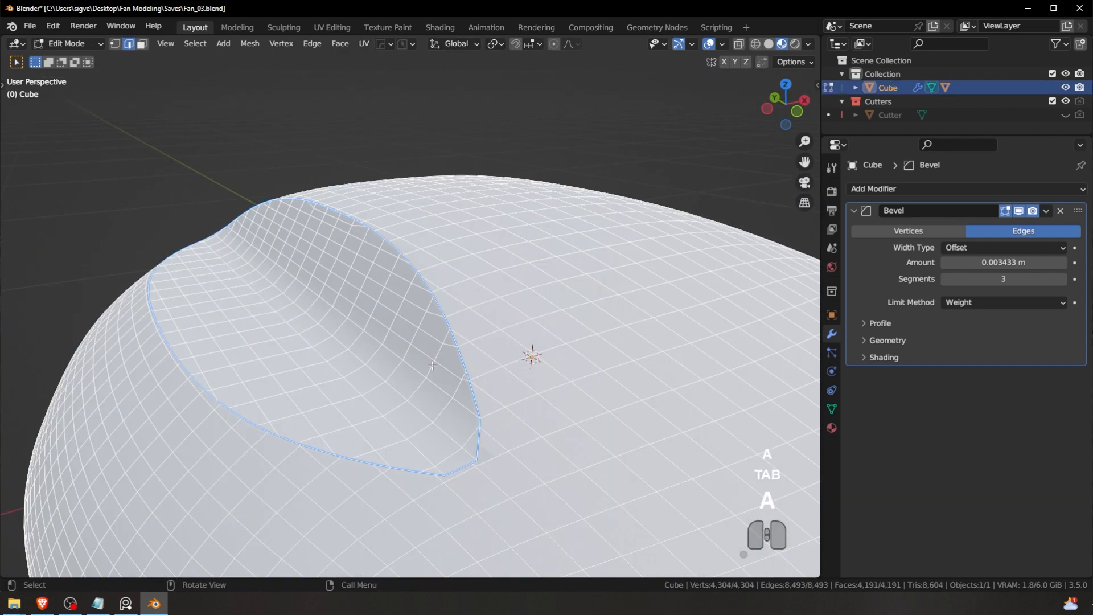
scroll(562, 328, up, 4)
middle_drag(517, 337, 456, 336)
middle_drag(389, 322, 411, 331)
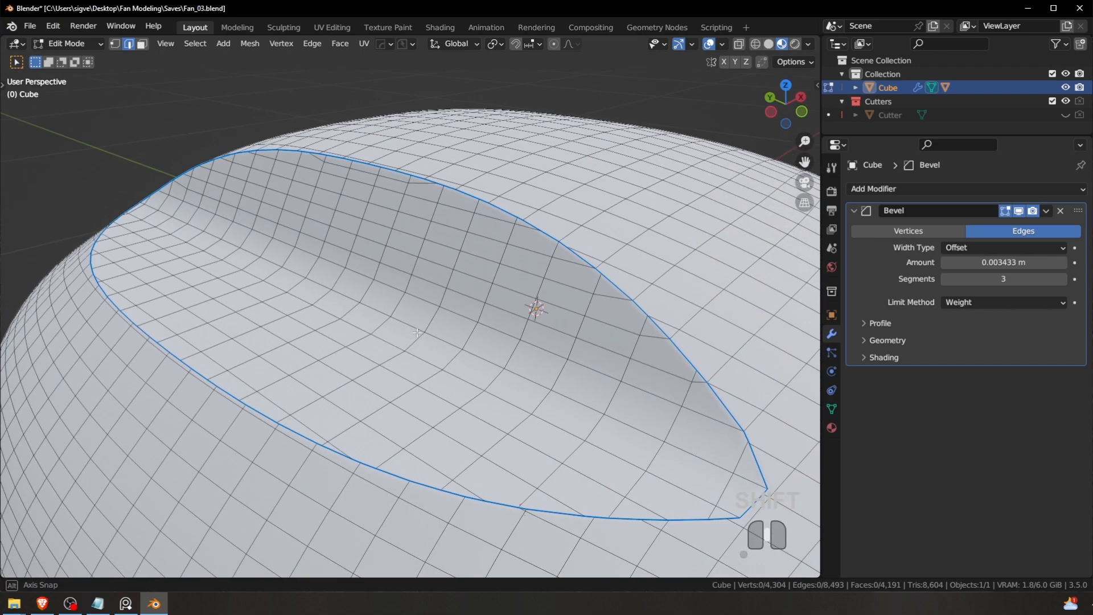
Step: Merge the two nearly coincident vertices on the recess rim into one with MACHIN3 Smart Vert, using Merge at Last
shift+middle_drag(536, 479, 400, 285)
scroll(400, 285, up, 5)
key(Tab)
scroll(409, 313, up, 5)
key(a)
key(a)
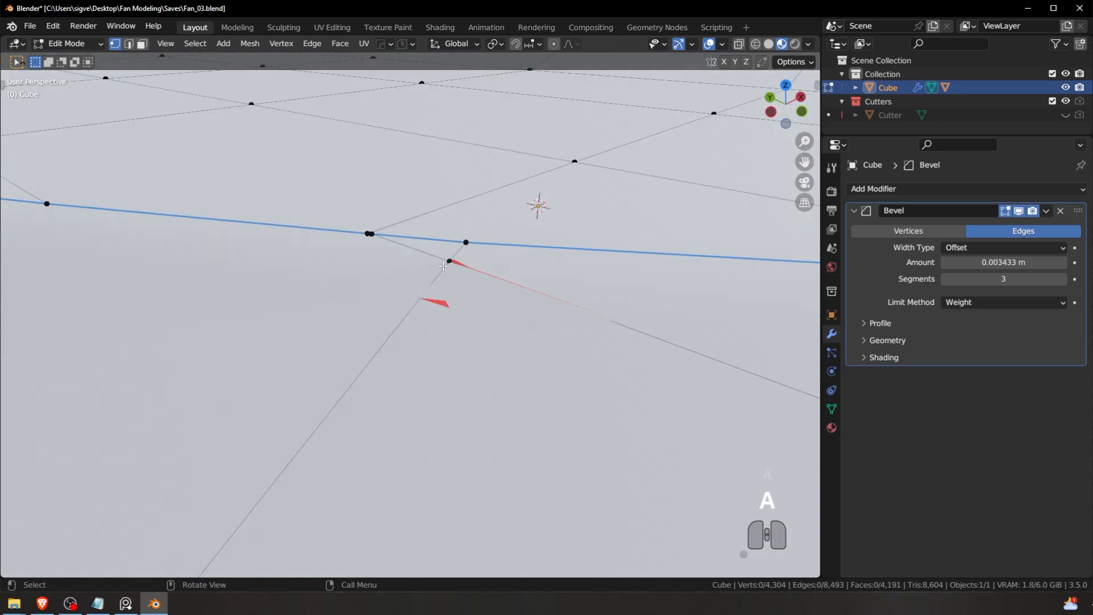
click(367, 234)
key(1)
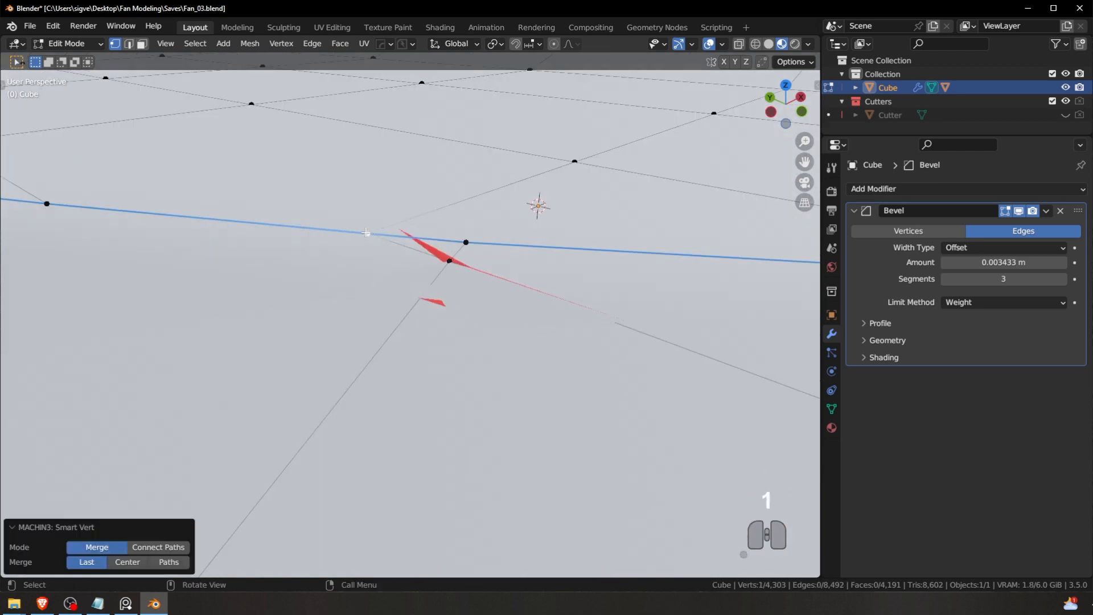
Step: Merge the stray vertex just inside the rim and the adjacent rim vertex into the neighbouring rim vertex with Smart Vert
shift+click(467, 243)
click(449, 261)
shift+click(465, 243)
key(1)
click(367, 233)
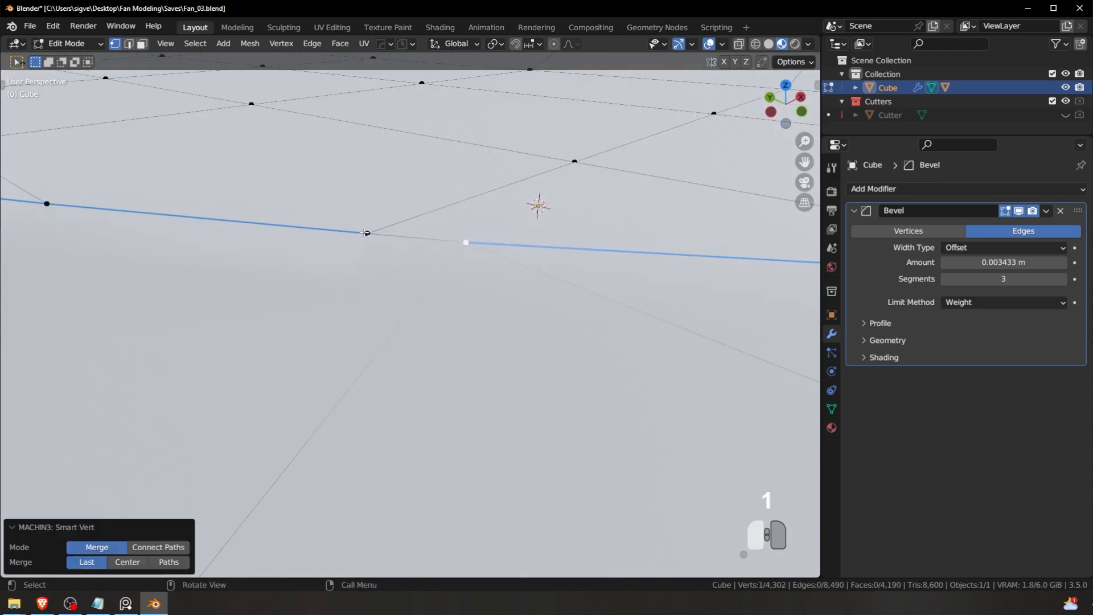
shift+click(466, 242)
key(1)
Step: Examine the recess rim's bevel shading and wireframe from several angles in Object and Edit Mode, ending in Object Mode with nothing selected
key(Tab)
click(469, 196)
scroll(441, 261, down, 6)
key(a)
key(a)
middle_drag(441, 261, 485, 319)
scroll(400, 292, up, 5)
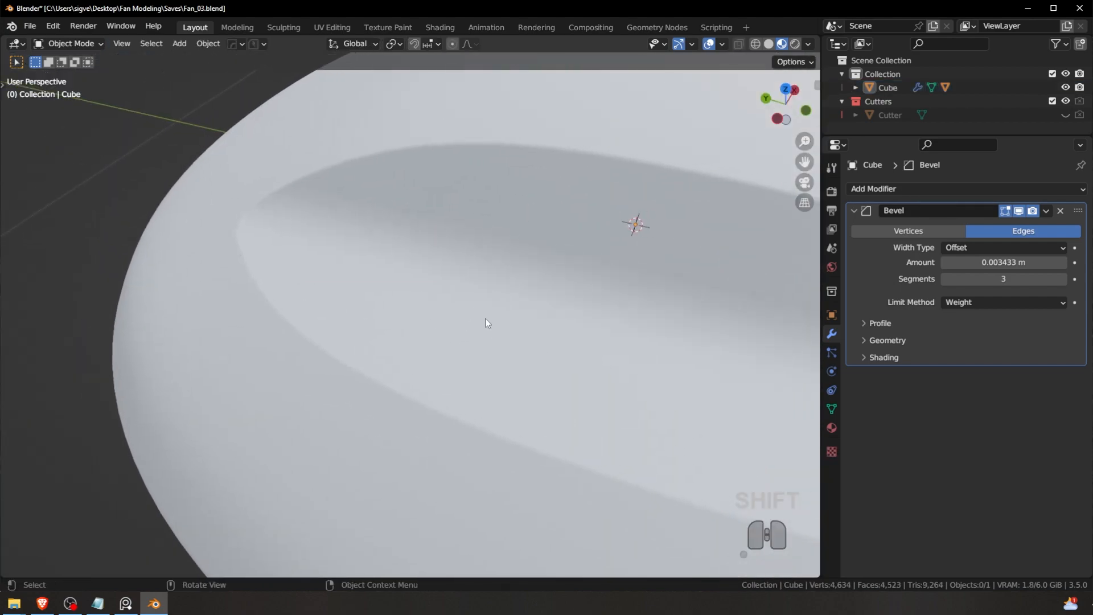
key(Tab)
scroll(511, 295, down, 6)
middle_drag(410, 239, 486, 282)
scroll(431, 285, up, 3)
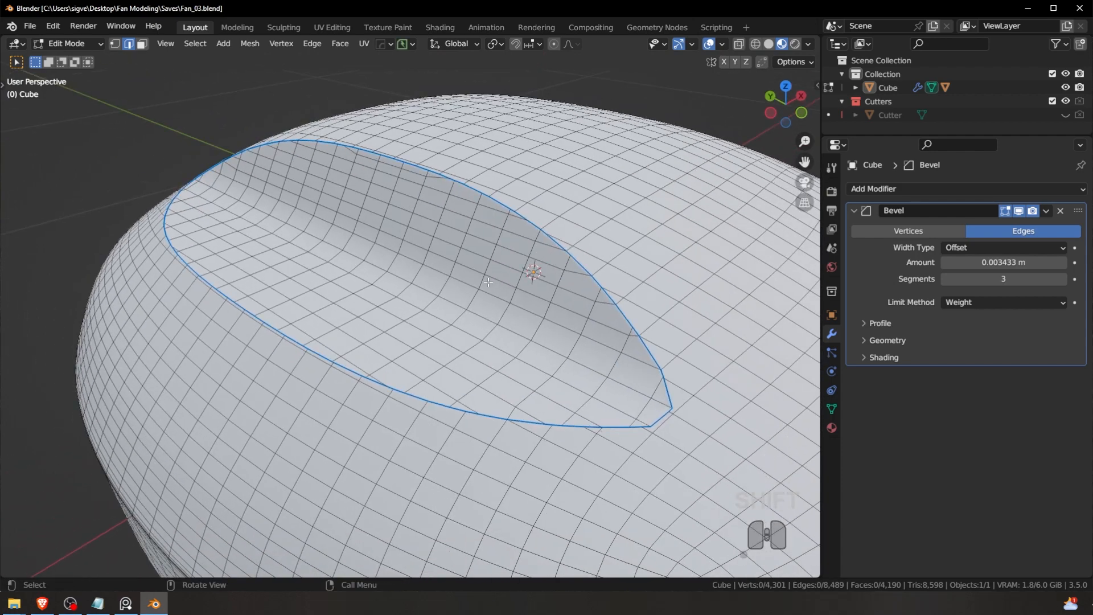
key(Tab)
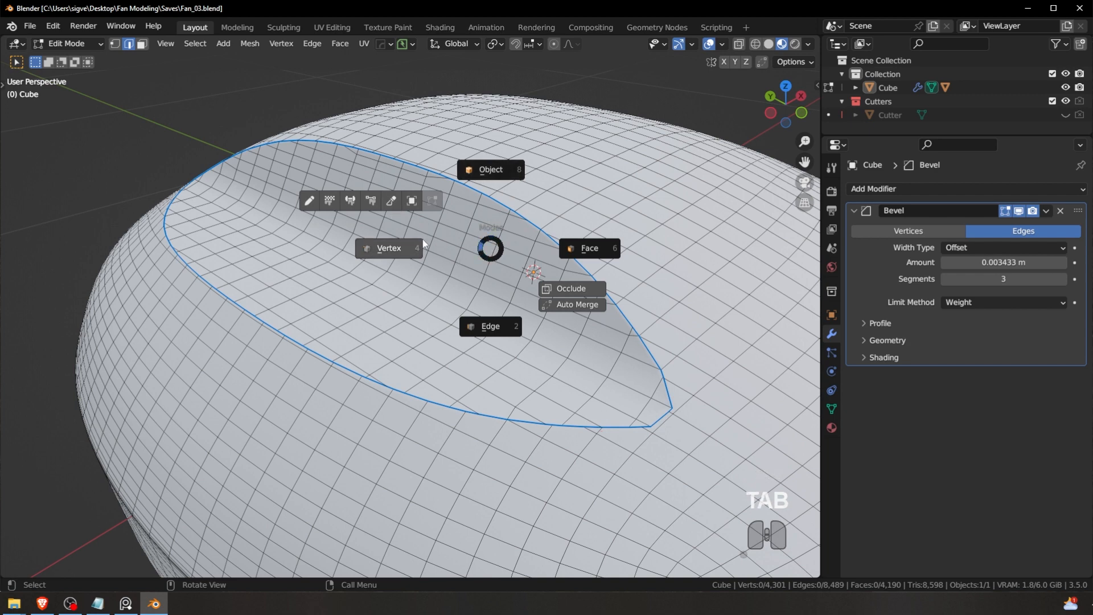
click(430, 259)
key(Tab)
mouse_move(430, 260)
shift+middle_down()
mouse_move(400, 266)
mouse_move(510, 267)
mouse_move(483, 281)
mouse_move(499, 272)
mouse_move(423, 268)
shift+middle_up()
click(402, 196)
key(a)
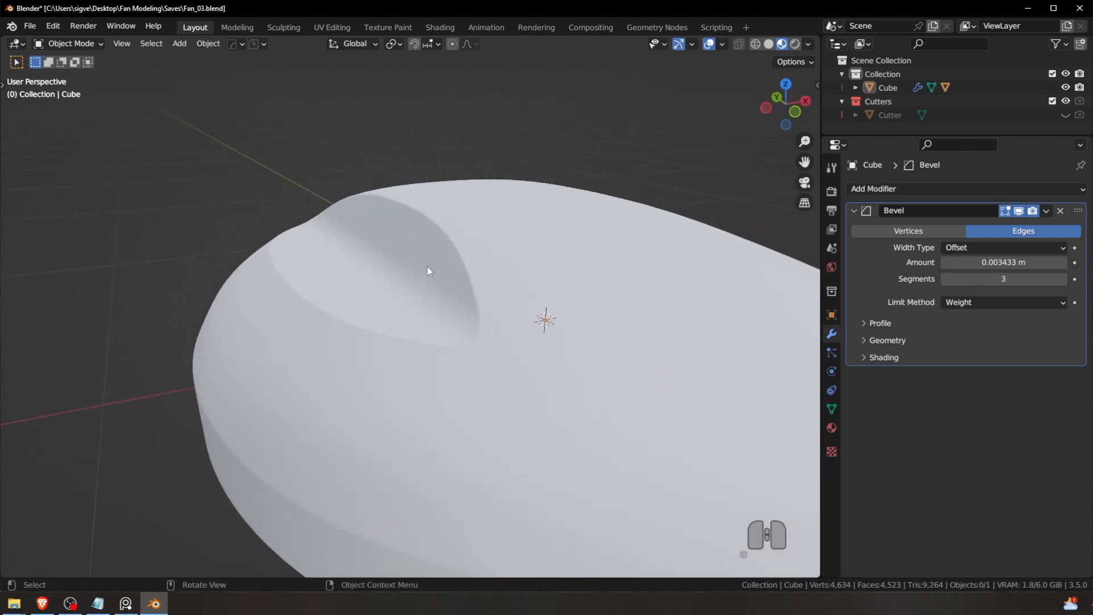
middle_drag(474, 236, 248, 326)
scroll(431, 282, down, 4)
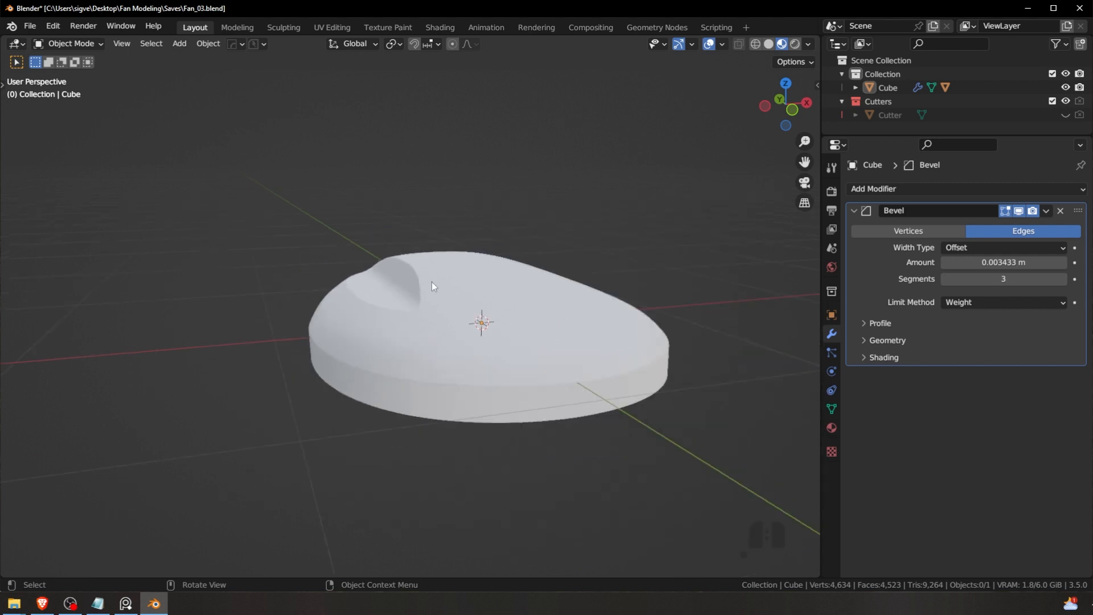
middle_drag(432, 282, 517, 362)
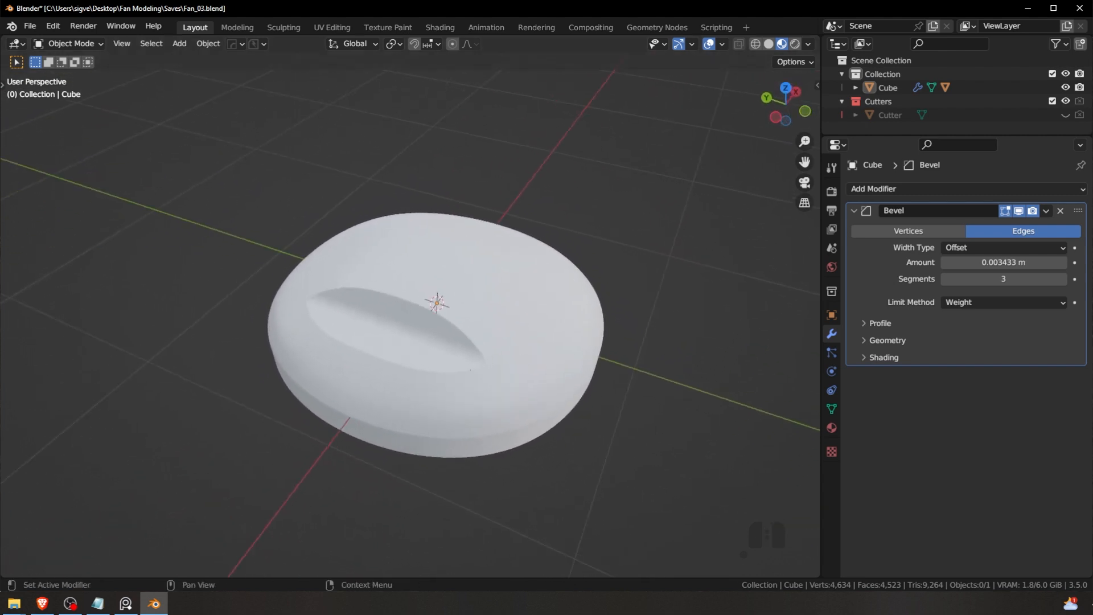
middle_drag(446, 258, 524, 320)
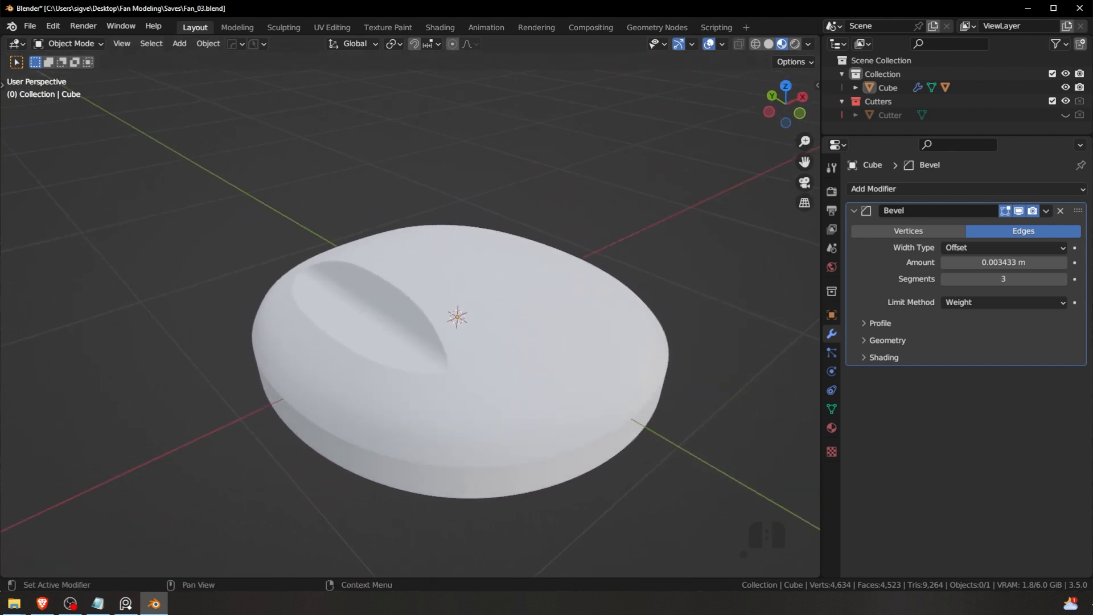
Step: Bring up the reference board briefly, return to the model, select the fan body and view it from directly above
key(alt+Tab)
right_drag(472, 345, 383, 354)
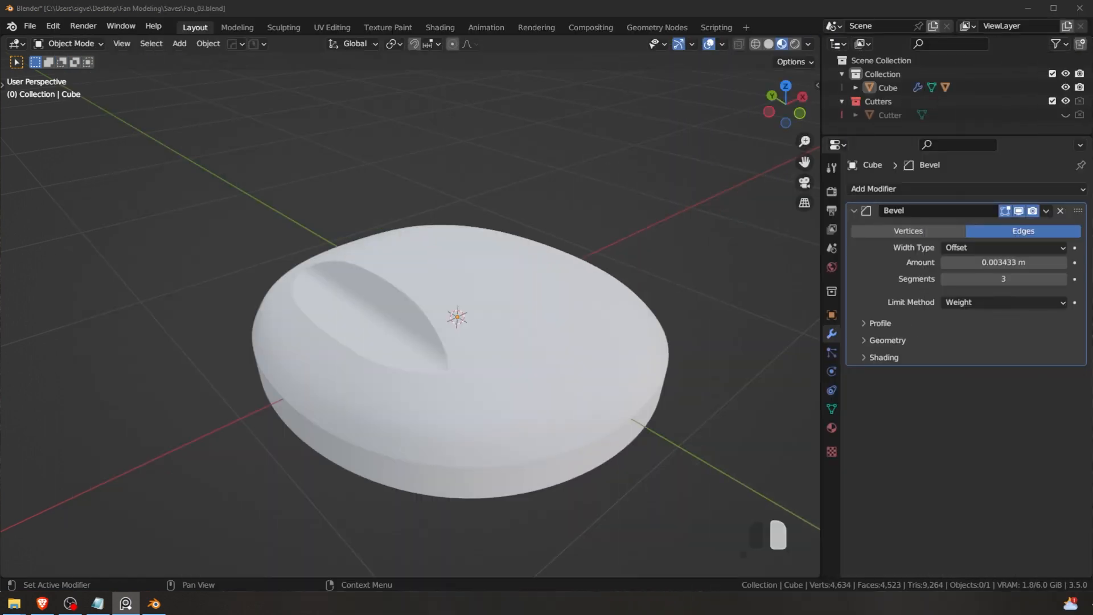
click(504, 353)
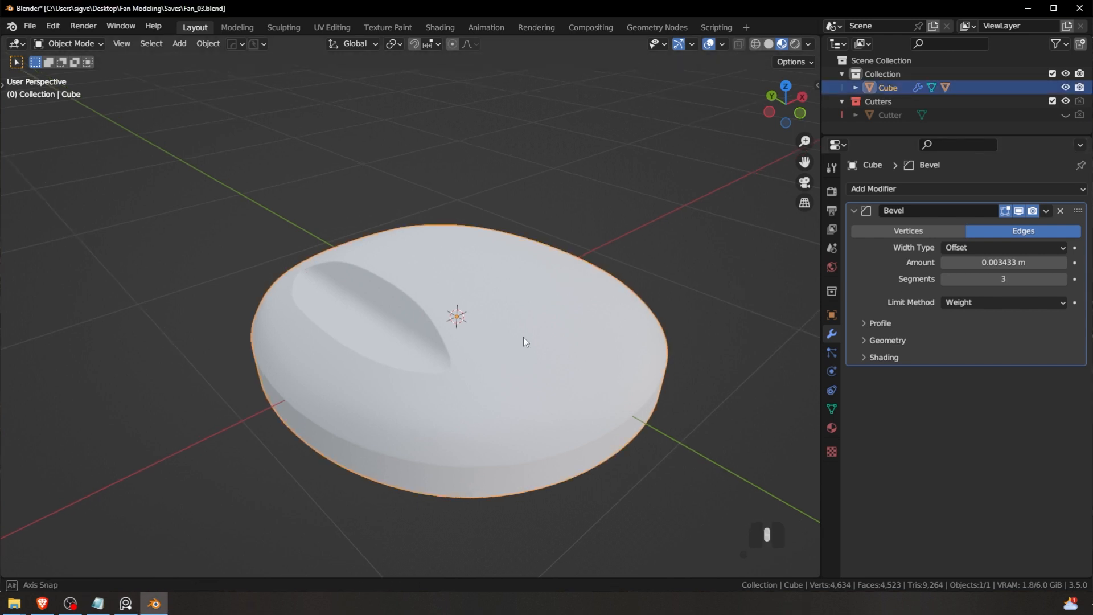
middle_drag(524, 337, 551, 340)
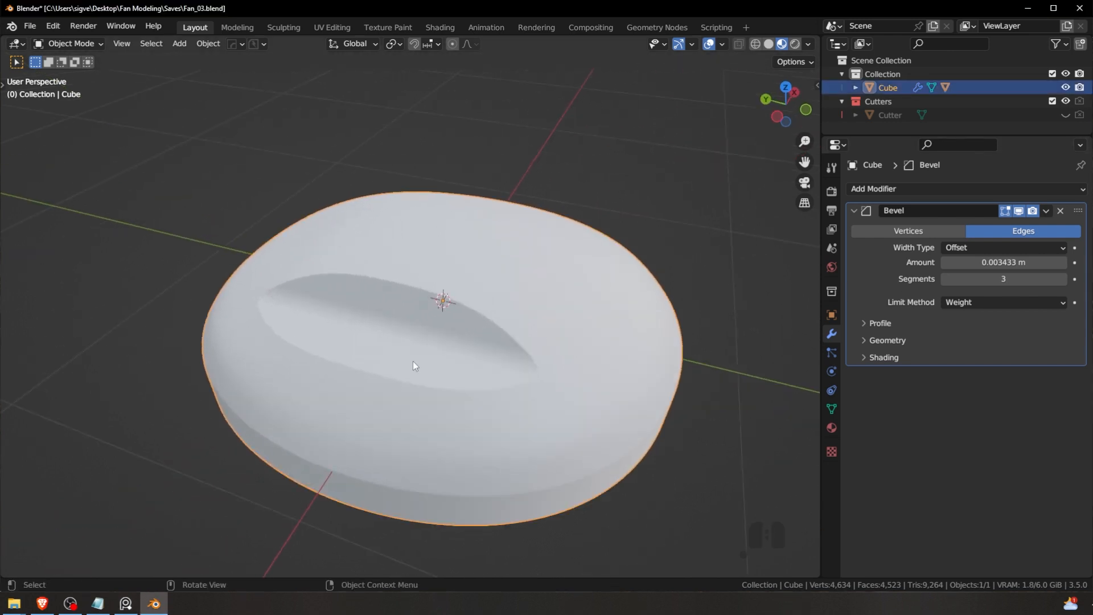
key(KP_7)
shift+middle_drag(549, 240, 498, 302)
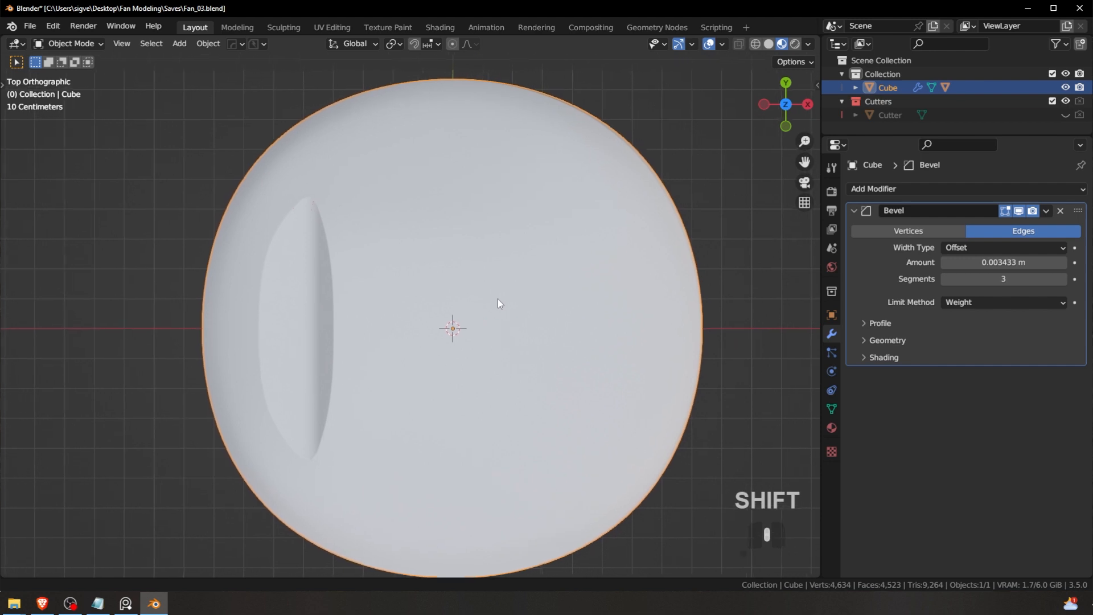
scroll(415, 267, down, 1)
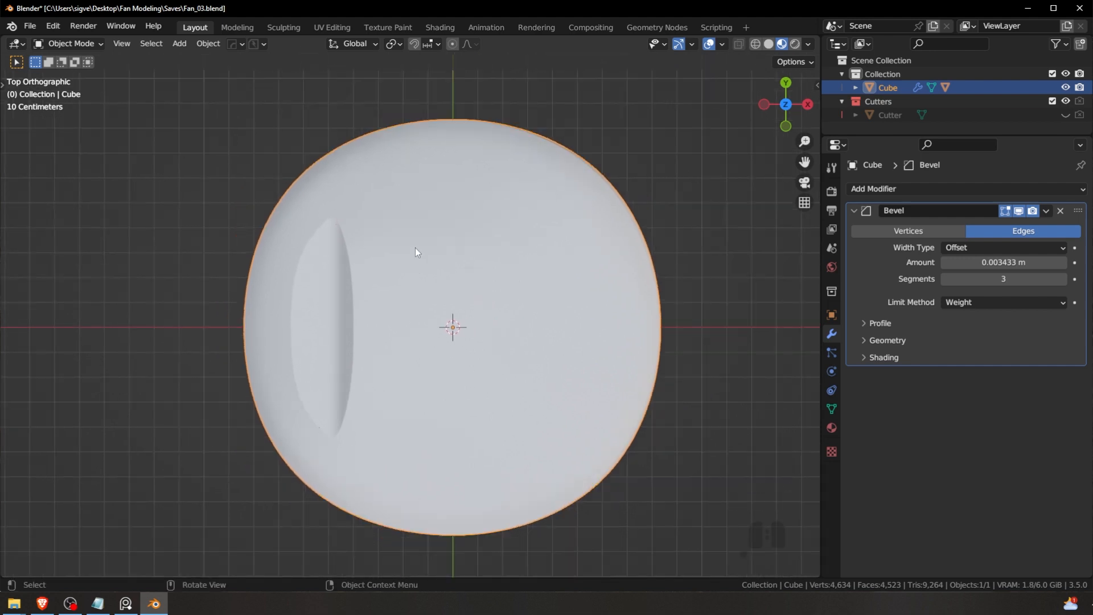
key(shift+a)
mouse_move(416, 248)
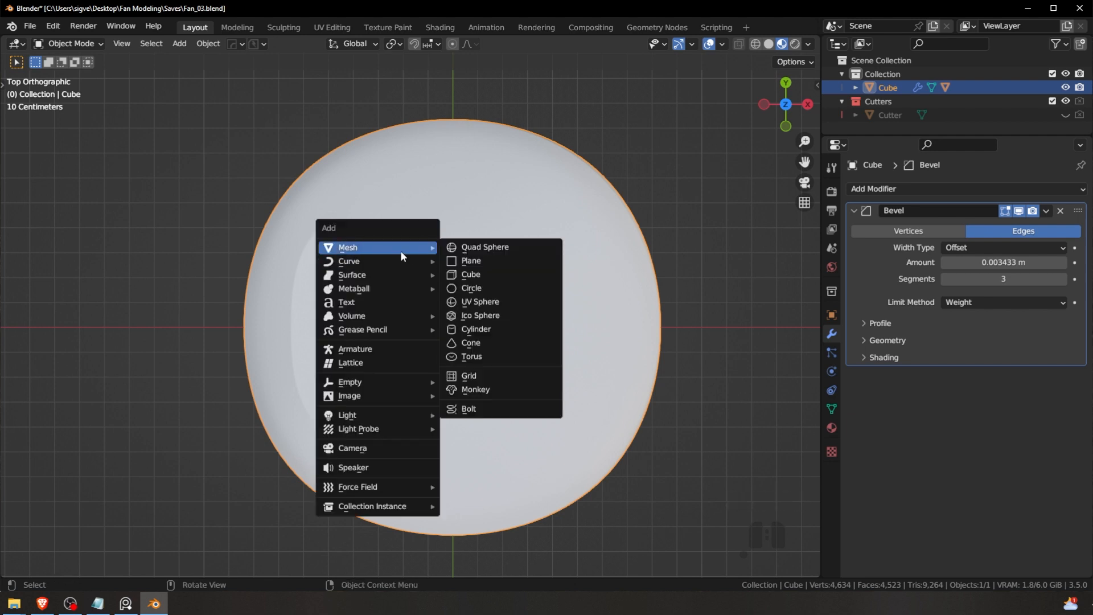
key(shift+a)
key(shift+a)
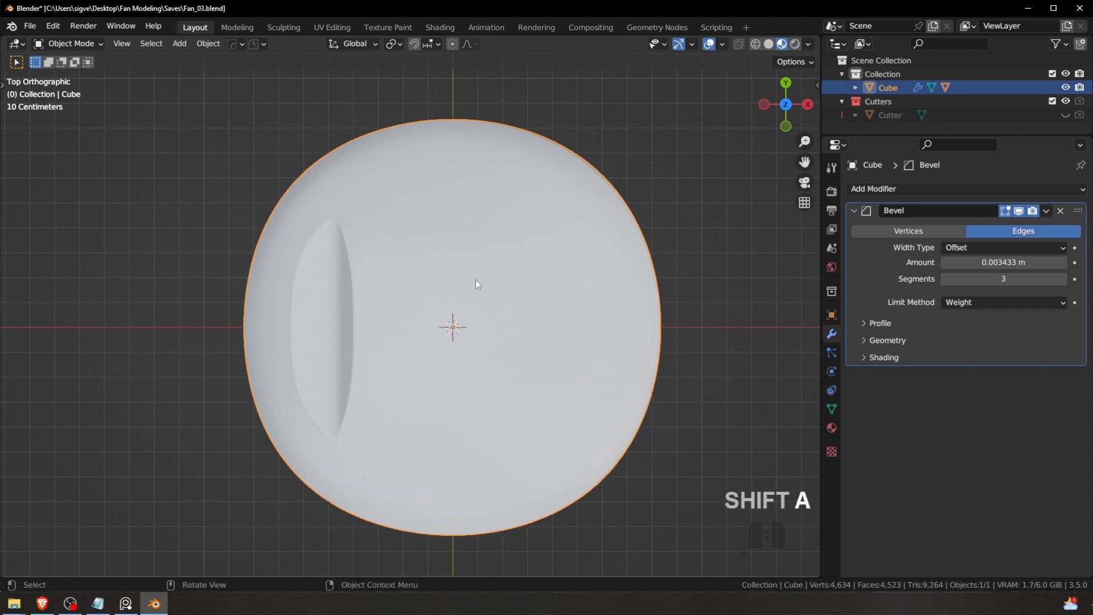
Step: Activate BoxCutter and set the cutting shape to Circle
key(alt+w)
key(d)
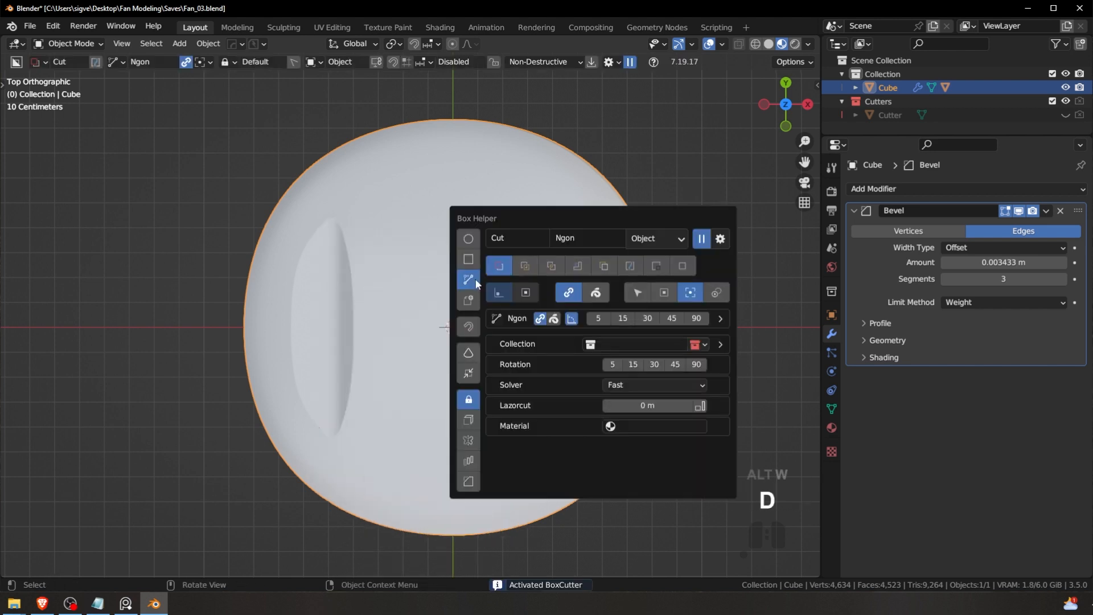
click(469, 241)
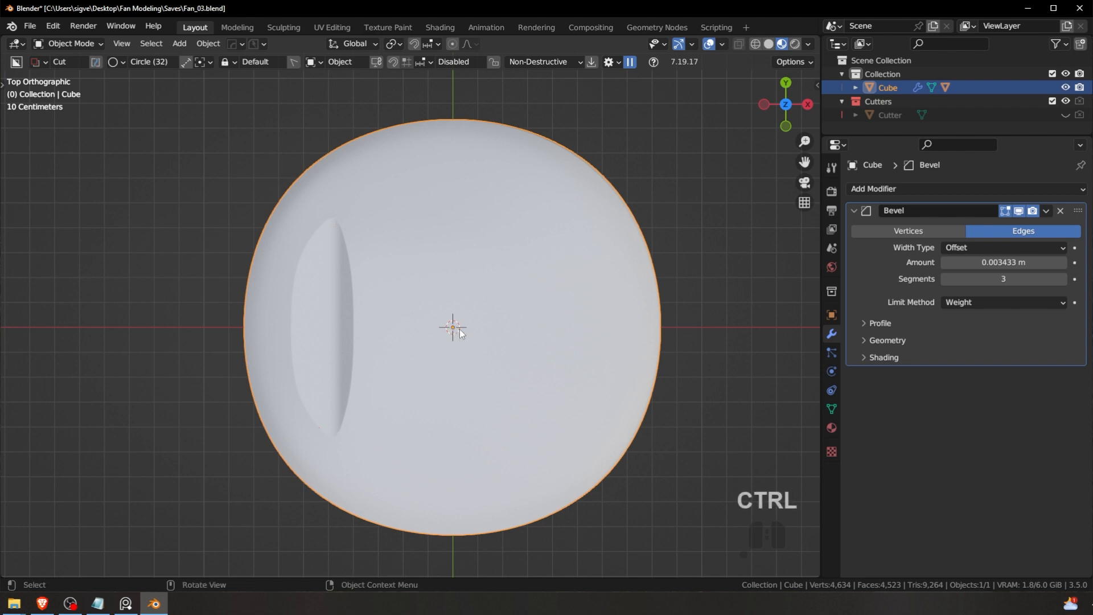
middle_drag(453, 328, 463, 304)
key(shift)
key(alt)
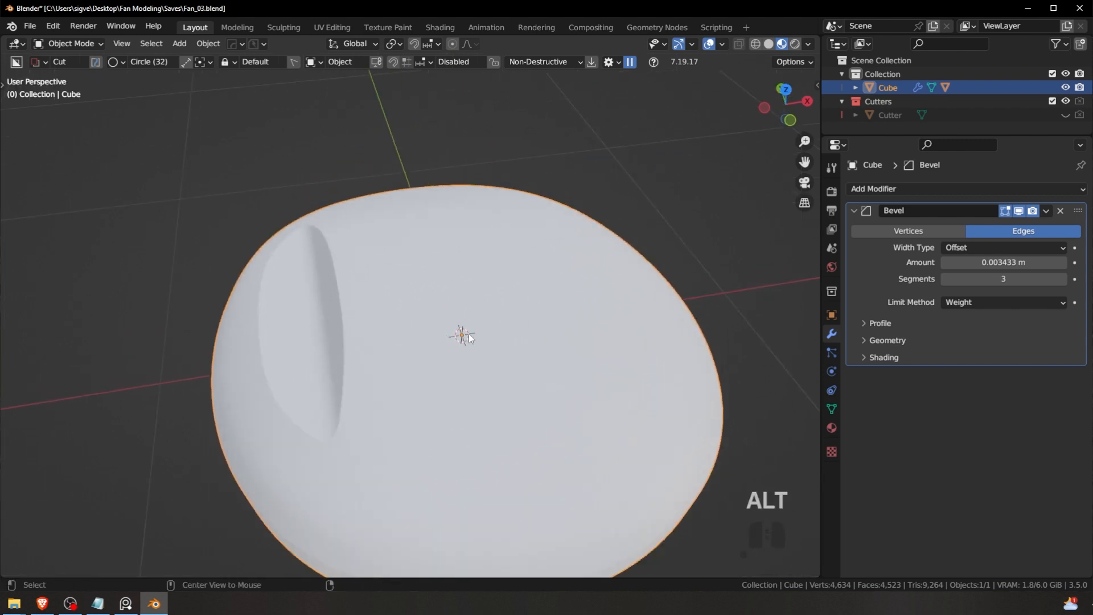
key(ctrl)
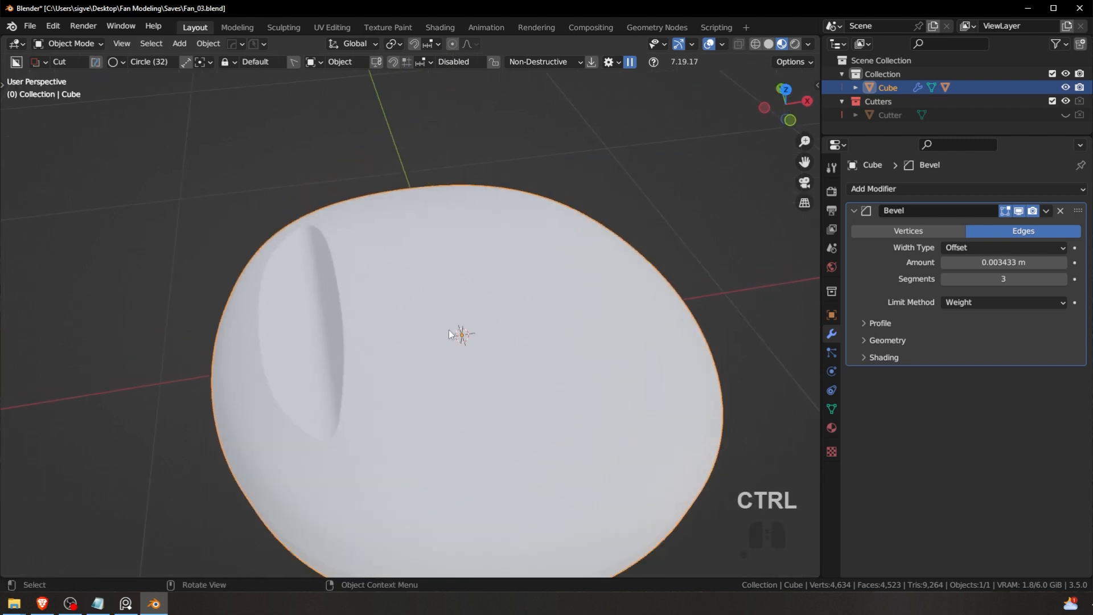
click(424, 62)
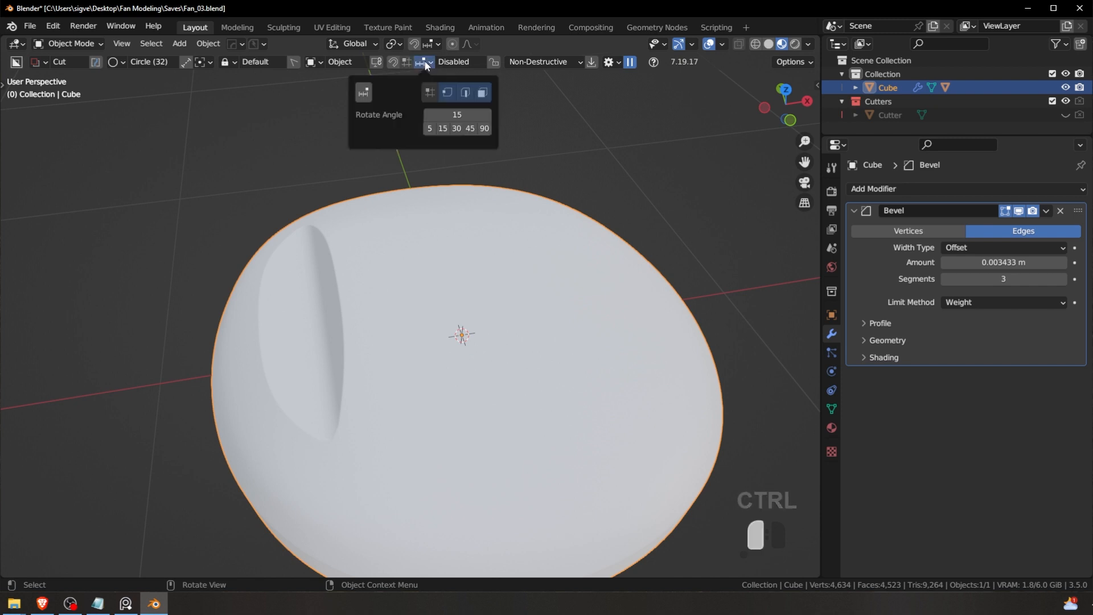
click(424, 62)
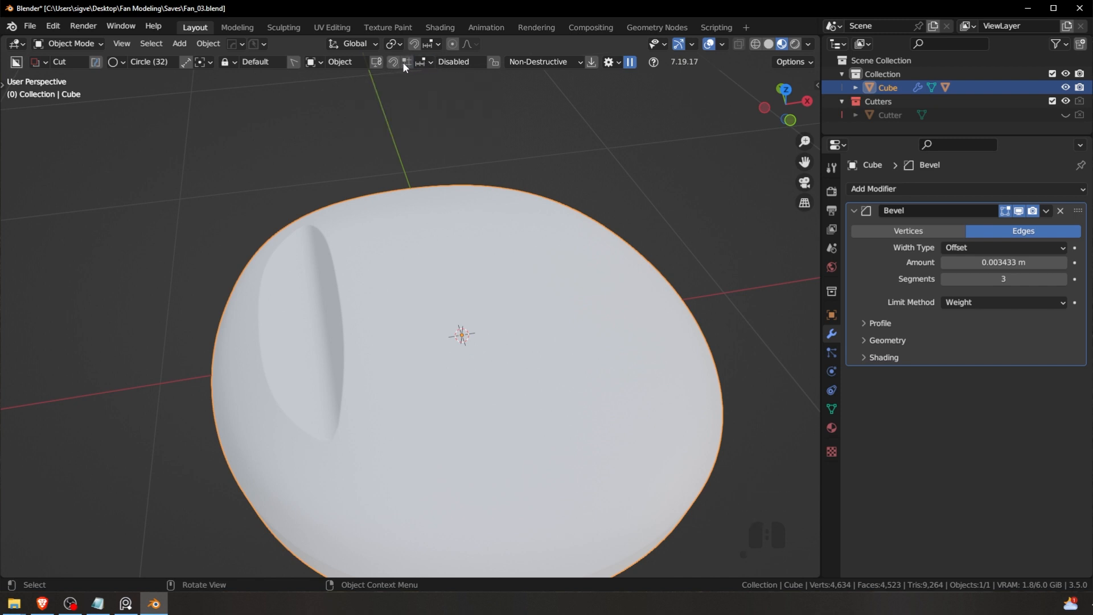
Step: Draw a 32-sided circular cutter outward from the origin in top view, covering nearly the whole fan body
key(KP_7)
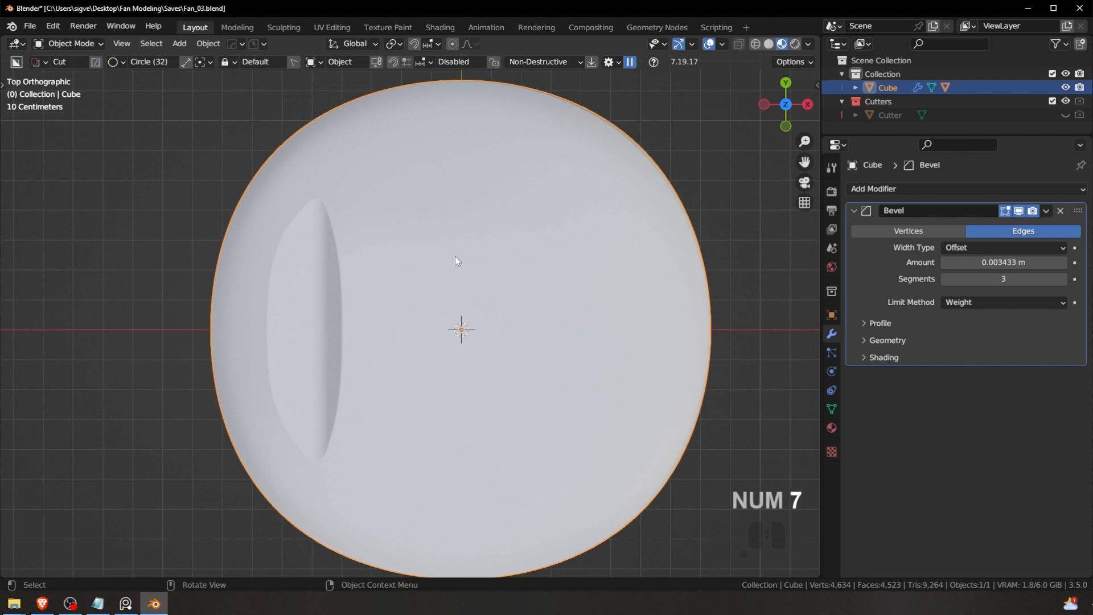
shift+middle_drag(462, 327, 451, 327)
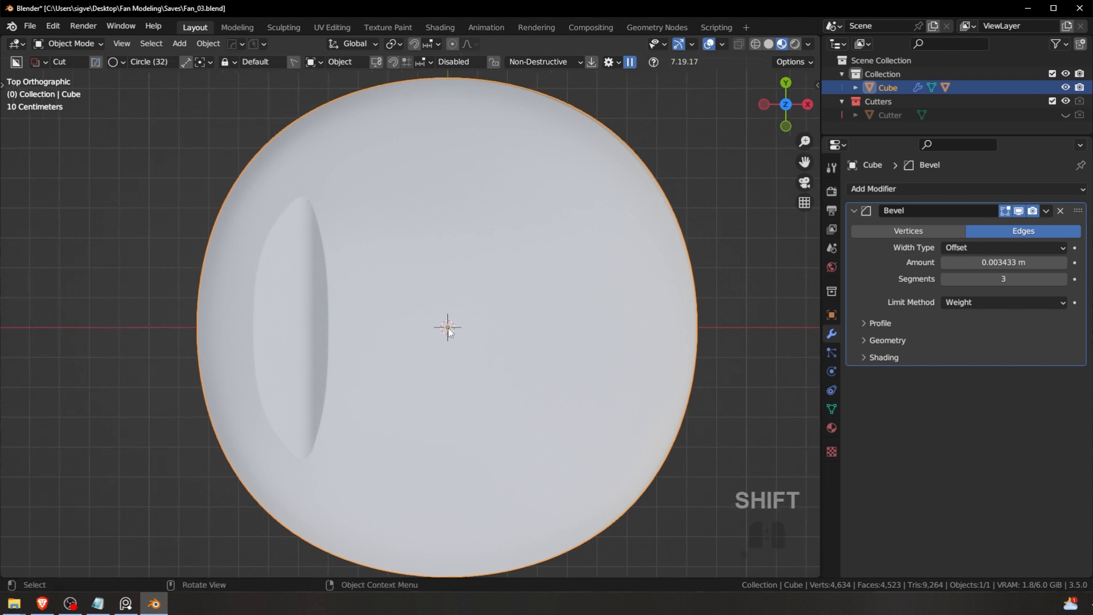
mouse_move(449, 331)
mouse_down()
mouse_move(506, 373)
mouse_move(498, 389)
mouse_move(537, 364)
mouse_move(534, 378)
mouse_move(603, 421)
mouse_move(719, 415)
mouse_move(743, 328)
mouse_move(724, 426)
mouse_move(664, 497)
mouse_move(674, 575)
mouse_up()
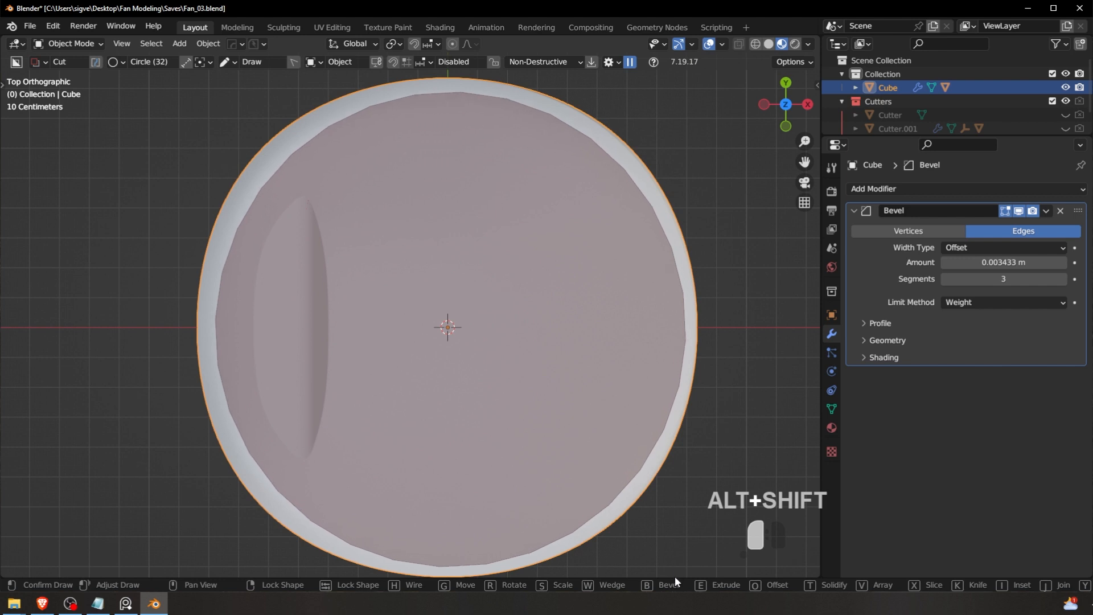
alt+shift+drag(674, 575, 675, 576)
Step: Scale the circular cutter down along its X axis and slightly along its Y axis to fit inside the body outline
key(s)
key(x)
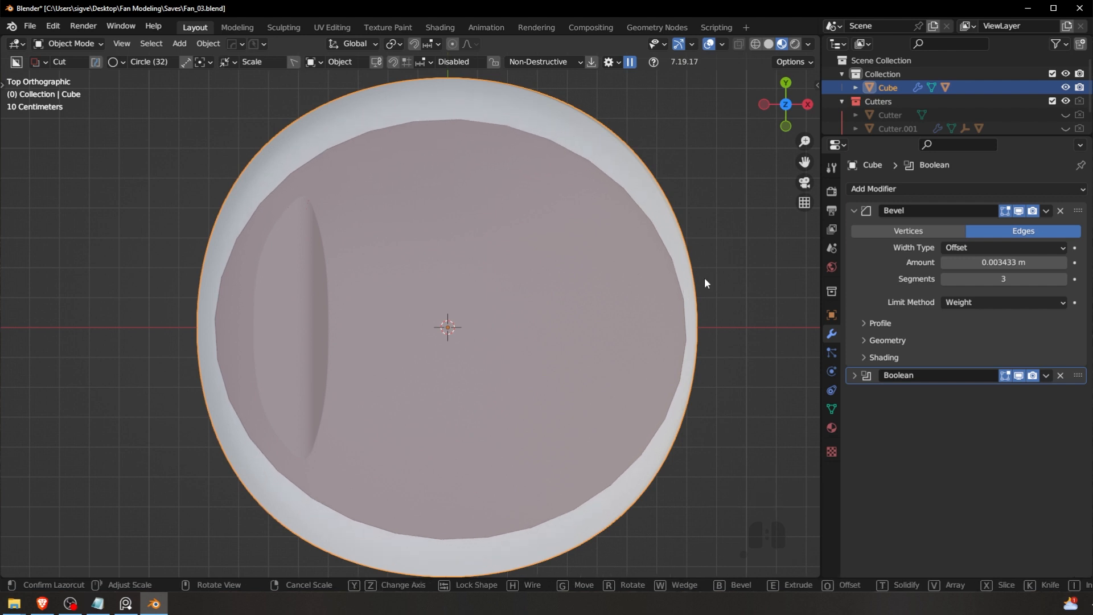
key(Tab)
key(s)
key(y)
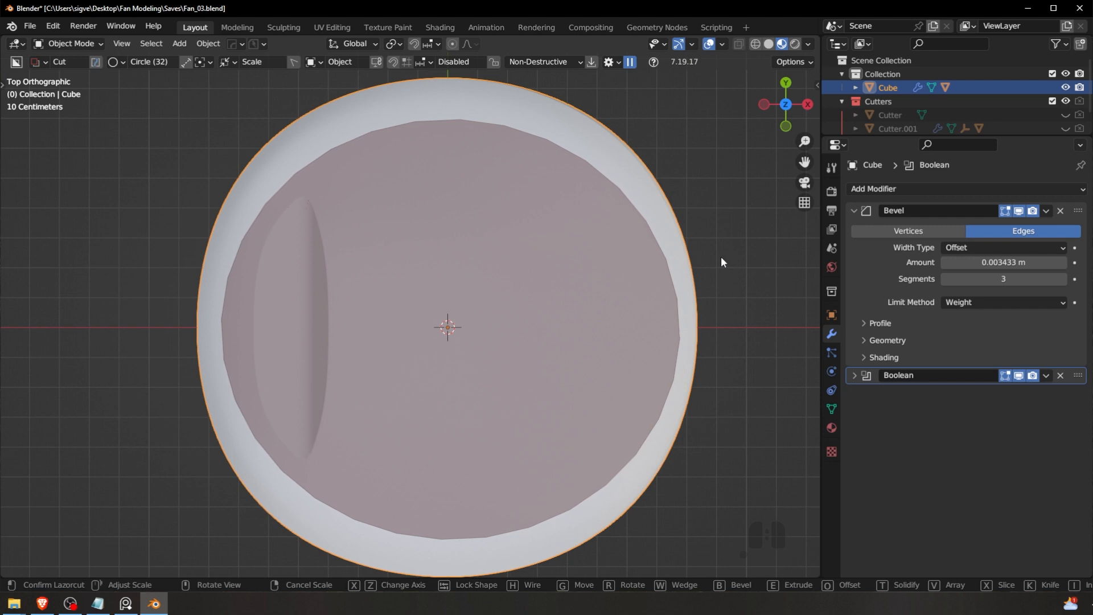
key(Tab)
Step: Enlarge the cutter slightly and move it along its Y axis away from the recess, leaving more margin at the recess end
key(g)
key(y)
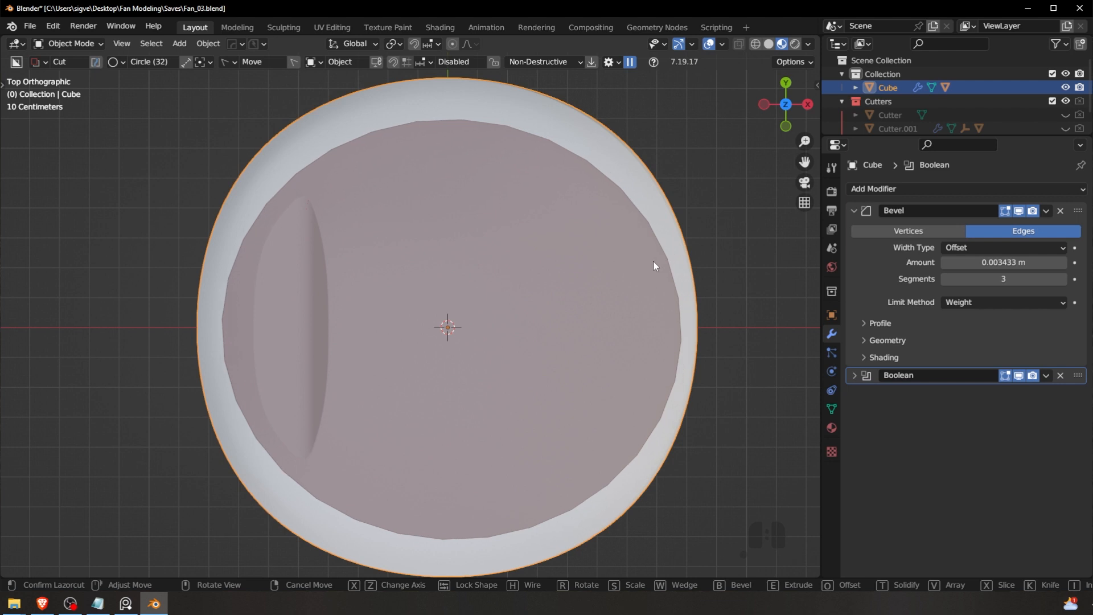
key(Tab)
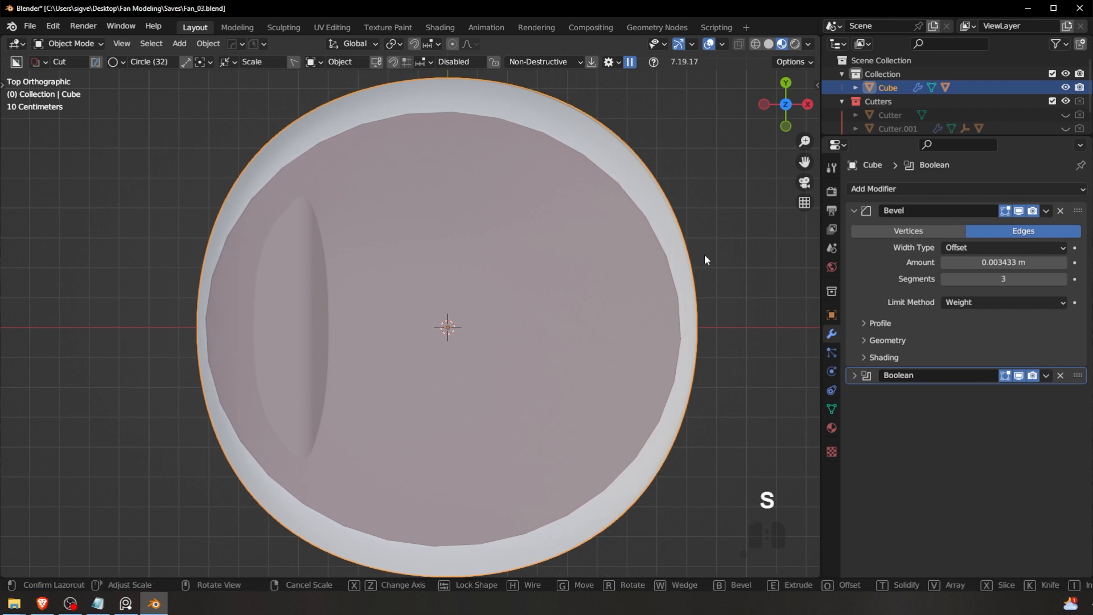
key(g)
key(y)
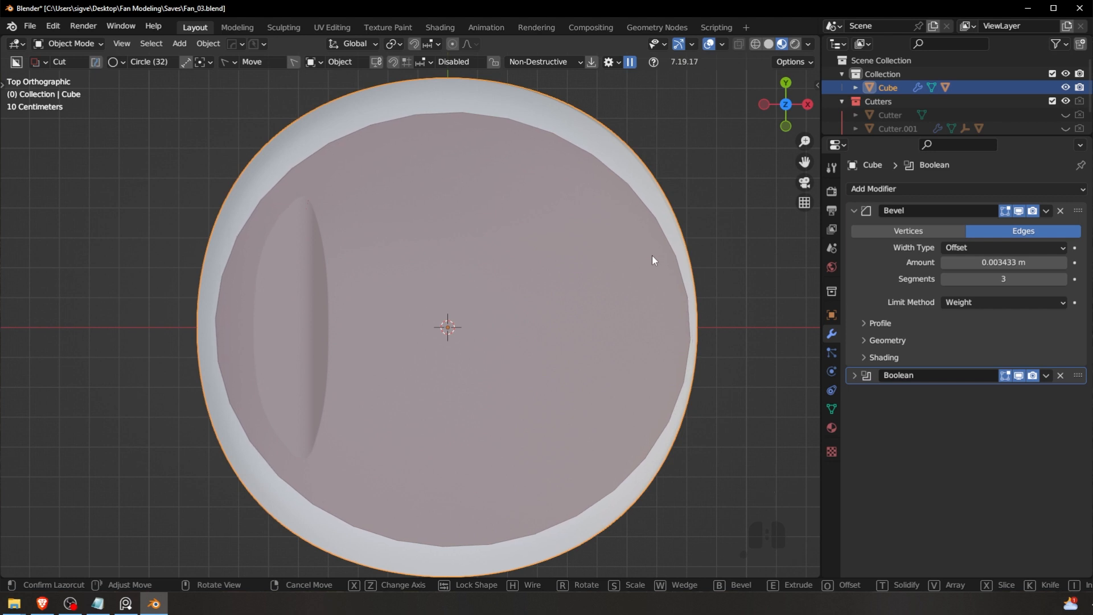
click(651, 255)
Step: Switch to the reference board and examine the fan base photos, ending on a close-up of the black fan's button panel
right_drag(1090, 332, 486, 301)
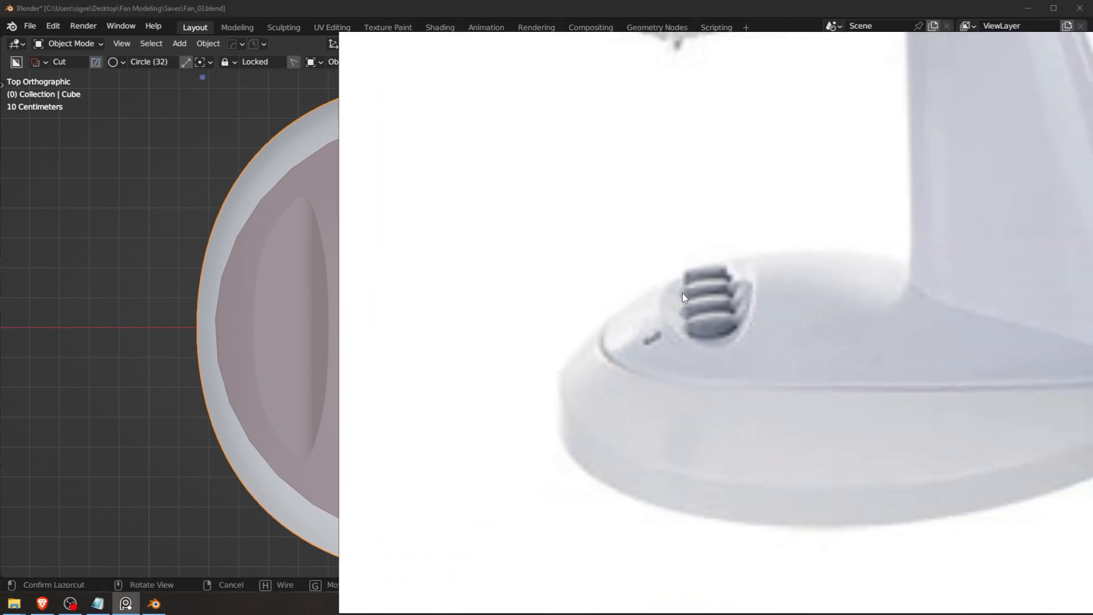
scroll(601, 344, down, 6)
scroll(709, 445, up, 3)
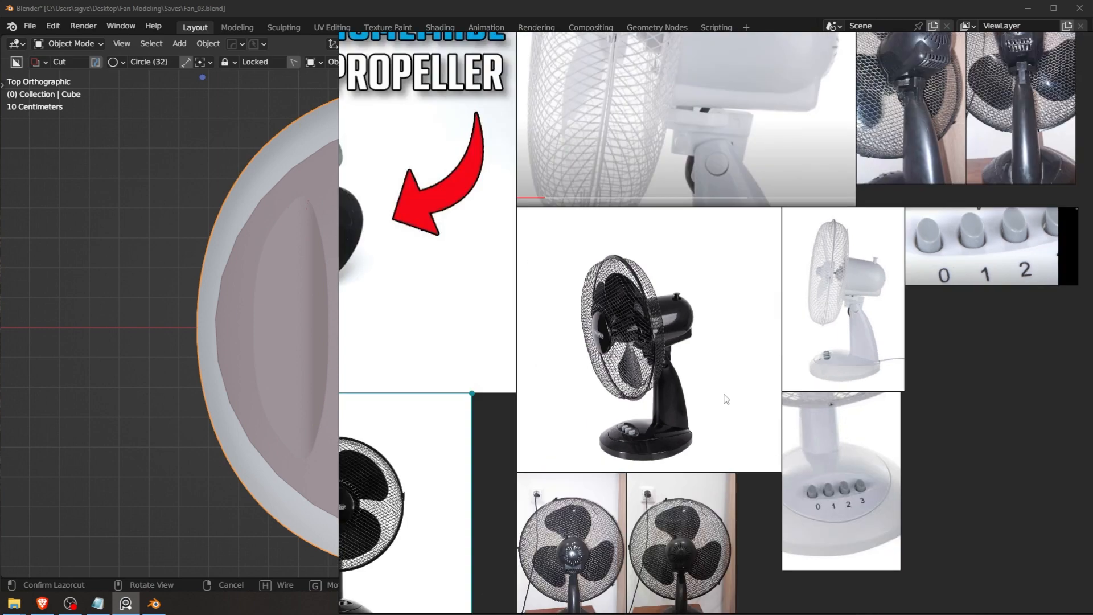
middle_drag(709, 446, 867, 252)
middle_drag(670, 457, 976, 338)
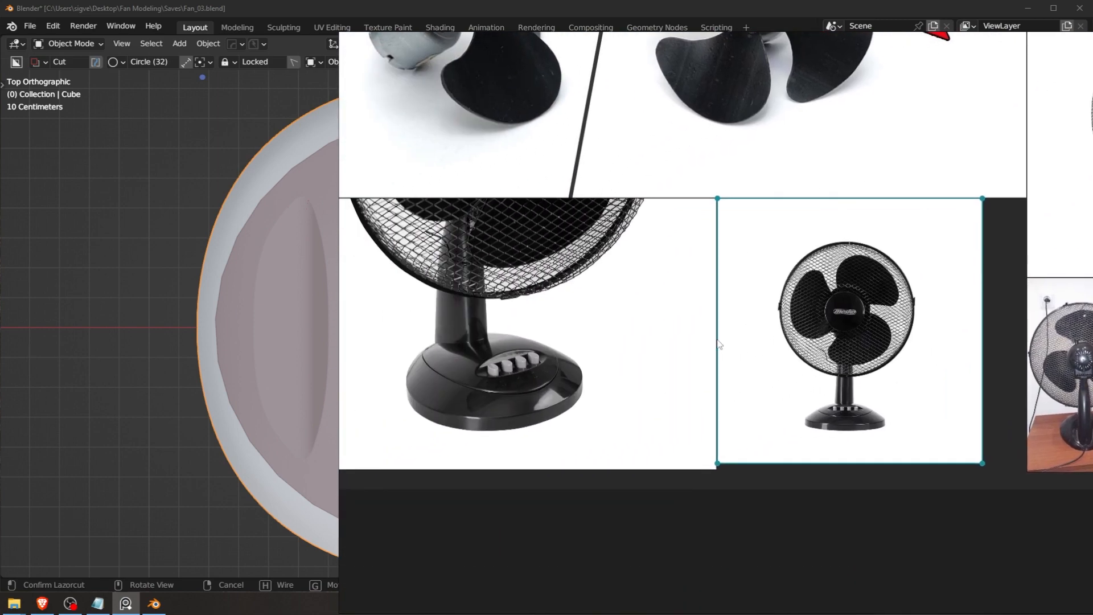
middle_drag(495, 386, 536, 423)
scroll(537, 428, up, 5)
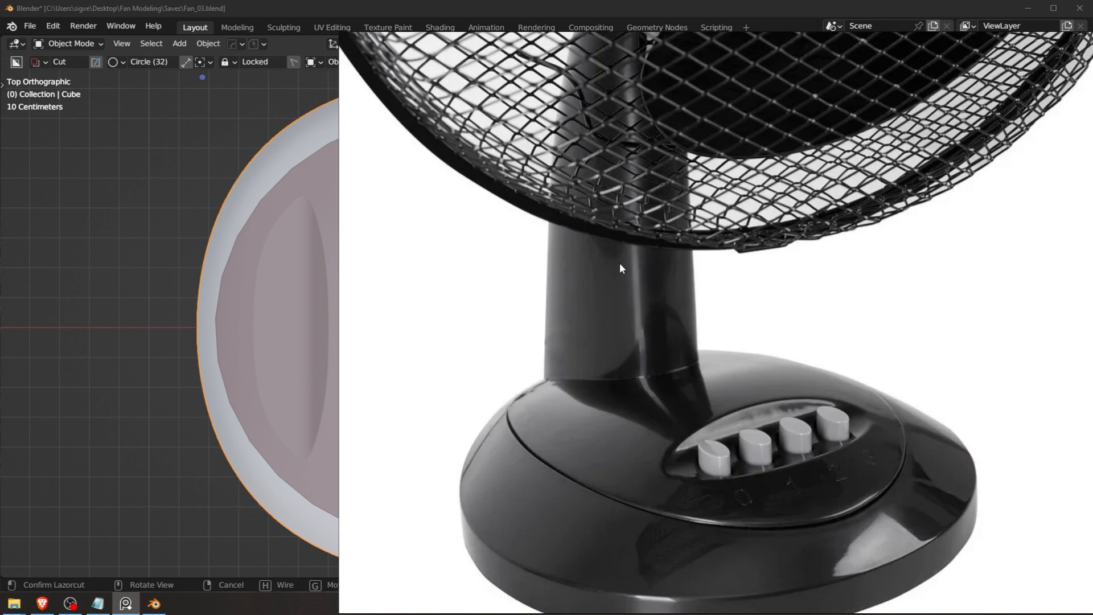
Step: Return to the model and scale the circular cutter down along its X axis, widening the margins at the body's two long sides
drag(620, 266, 762, 224)
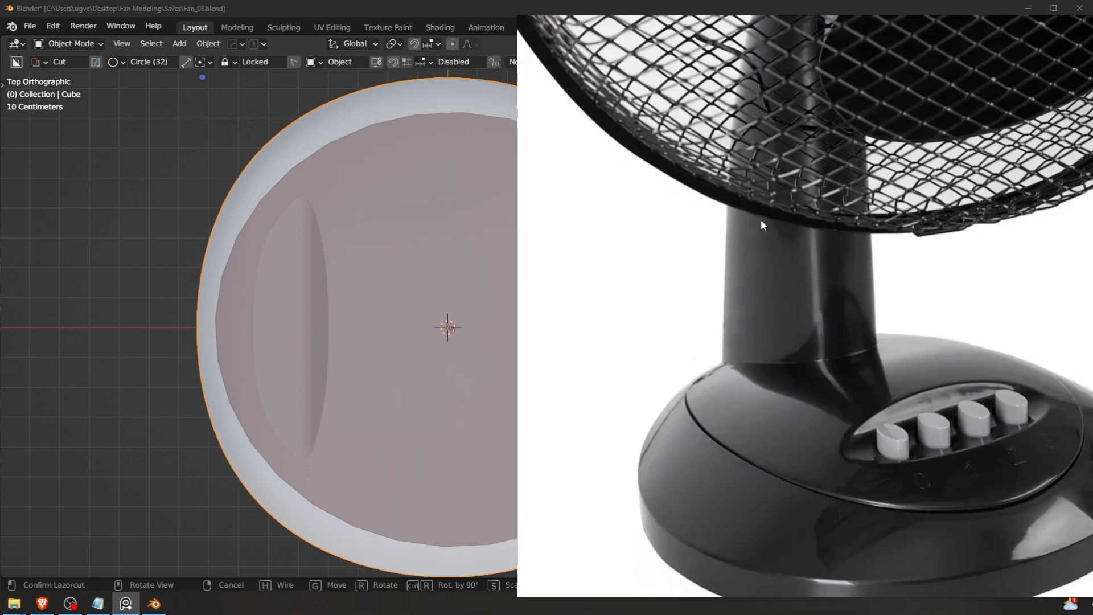
right_drag(761, 221, 1092, 233)
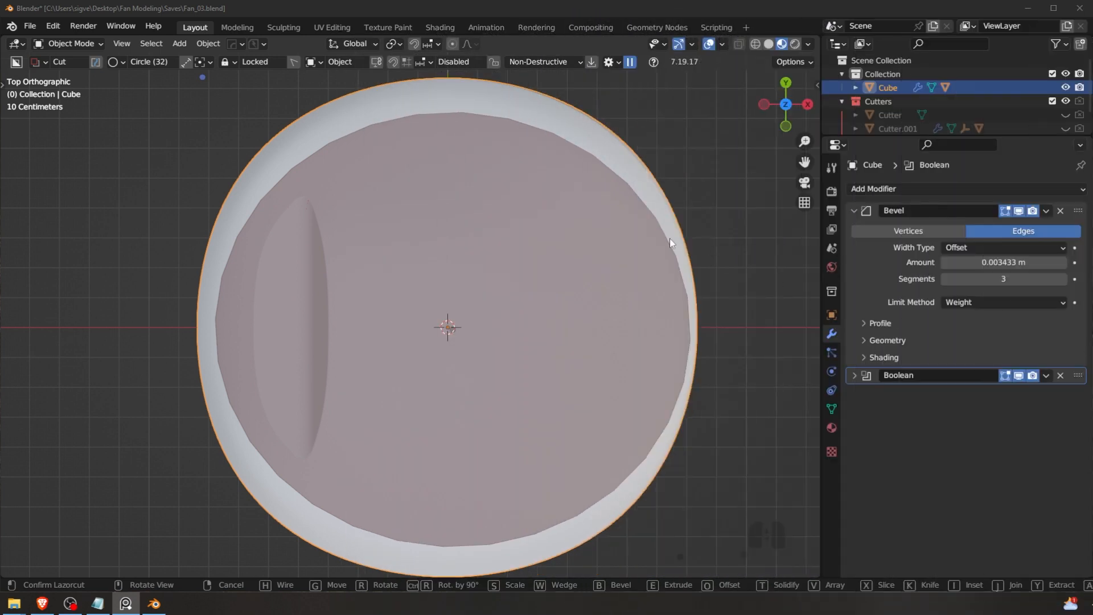
scroll(723, 220, down, 1)
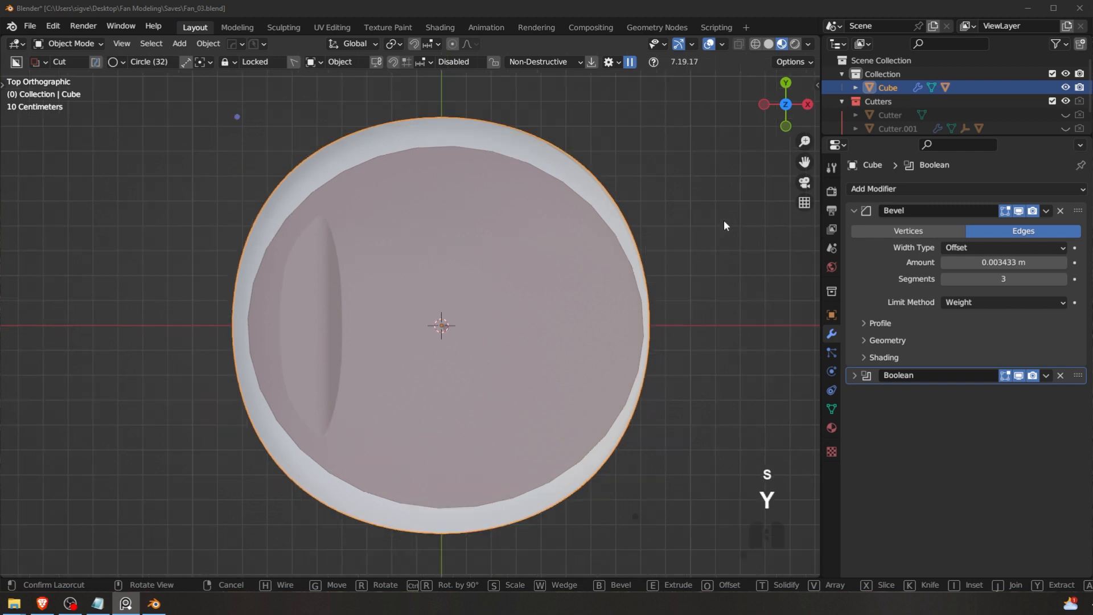
scroll(723, 220, up, 1)
key(s)
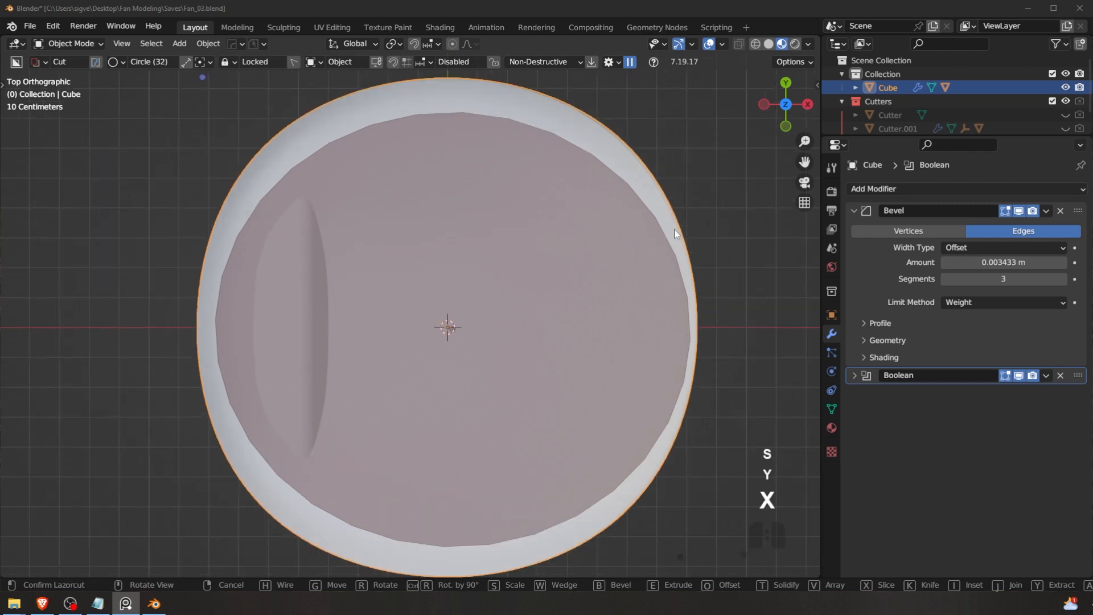
scroll(655, 236, down, 1)
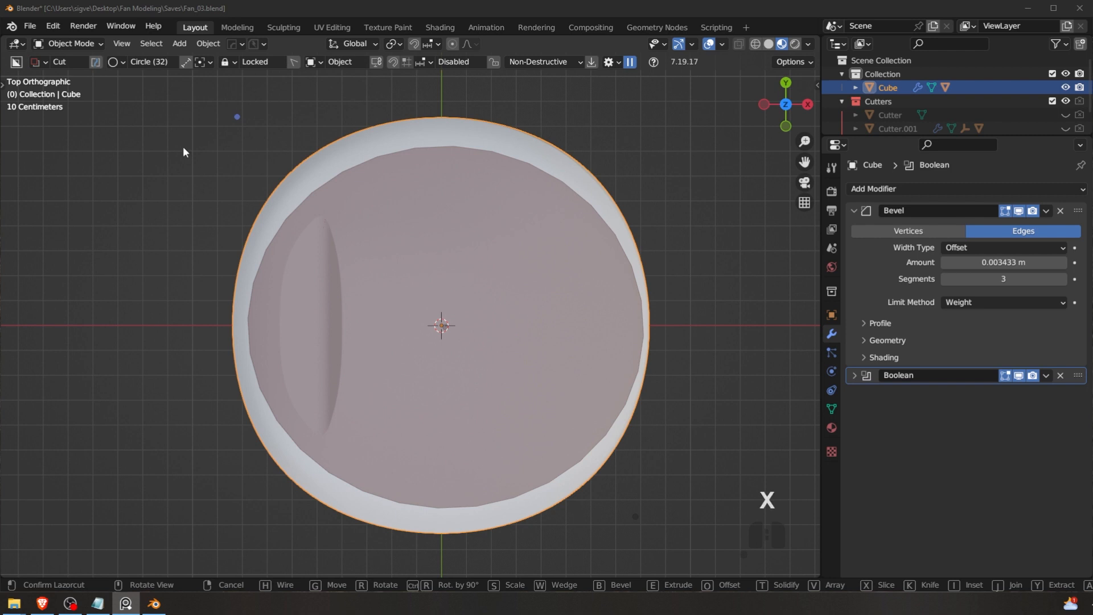
mouse_move(819, 10)
mouse_down()
mouse_move(846, 8)
mouse_move(819, 14)
mouse_up()
key(s)
key(x)
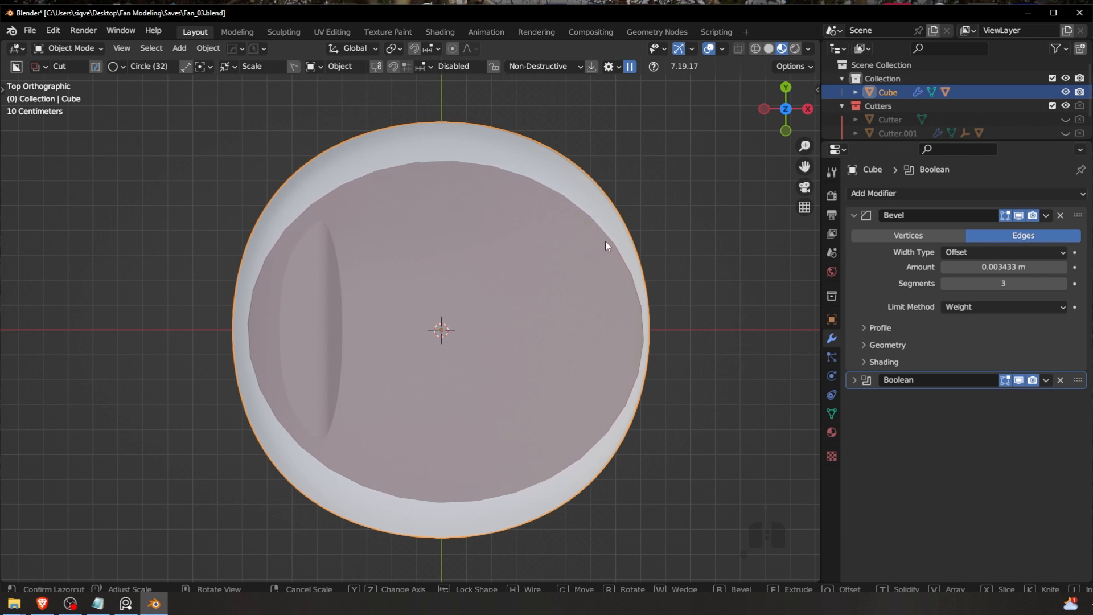
click(606, 241)
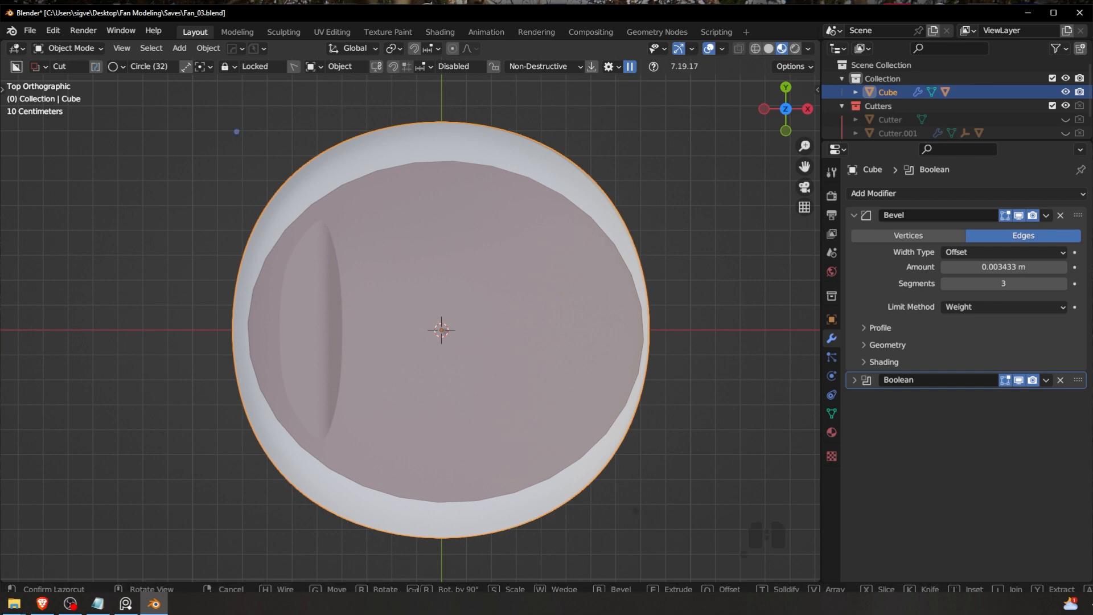
Step: Check the black fan's panel outline on the reference board, and execute the circular cut through the fan body
key(alt+Tab)
right_drag(815, 246, 696, 245)
right_drag(776, 382, 761, 360)
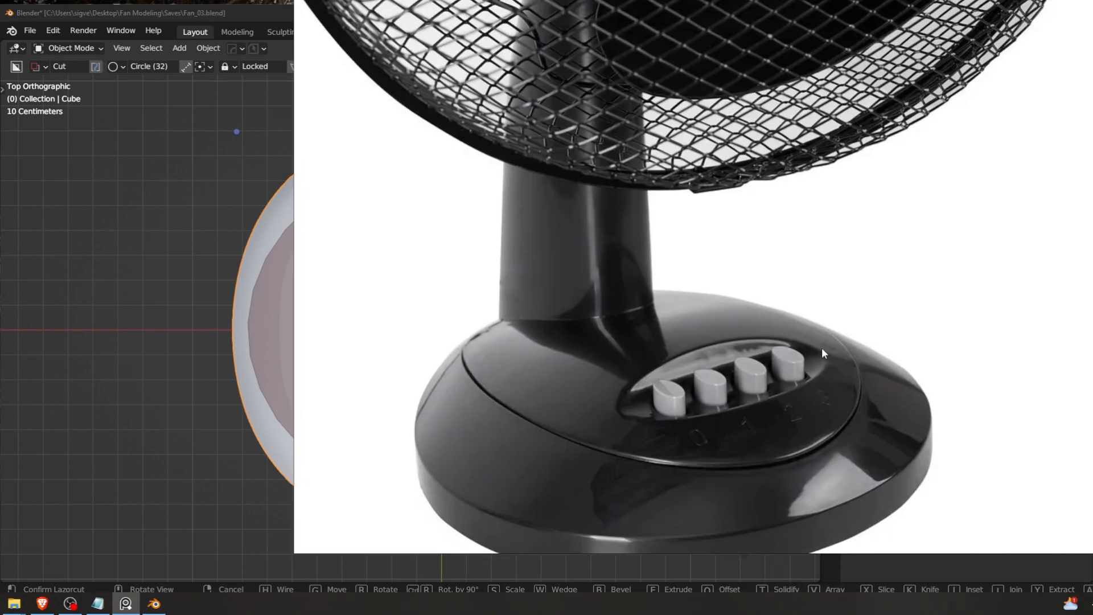
right_drag(675, 290, 1092, 228)
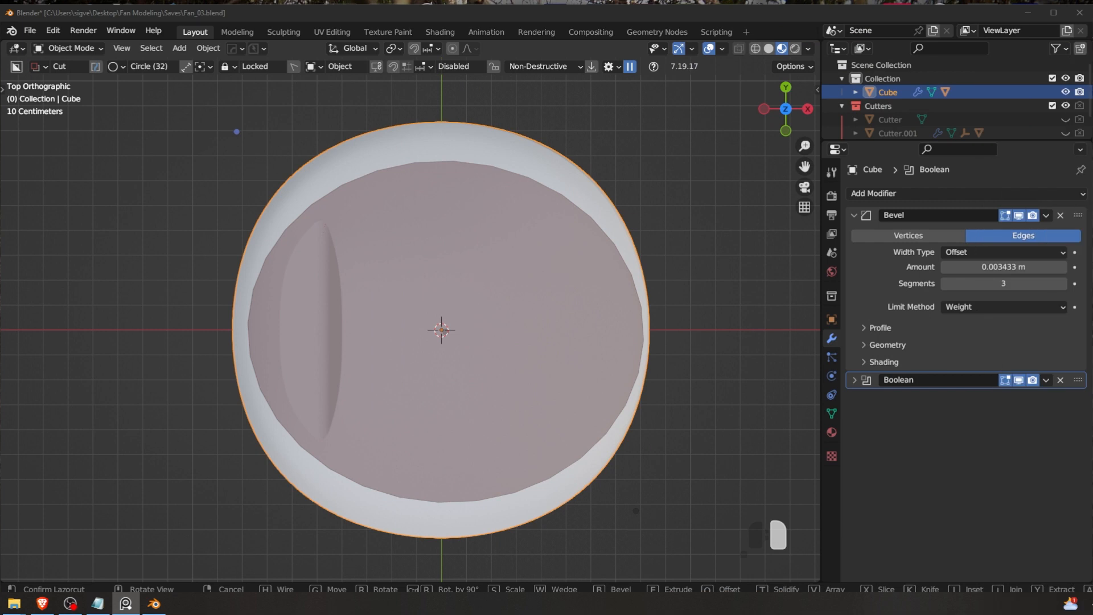
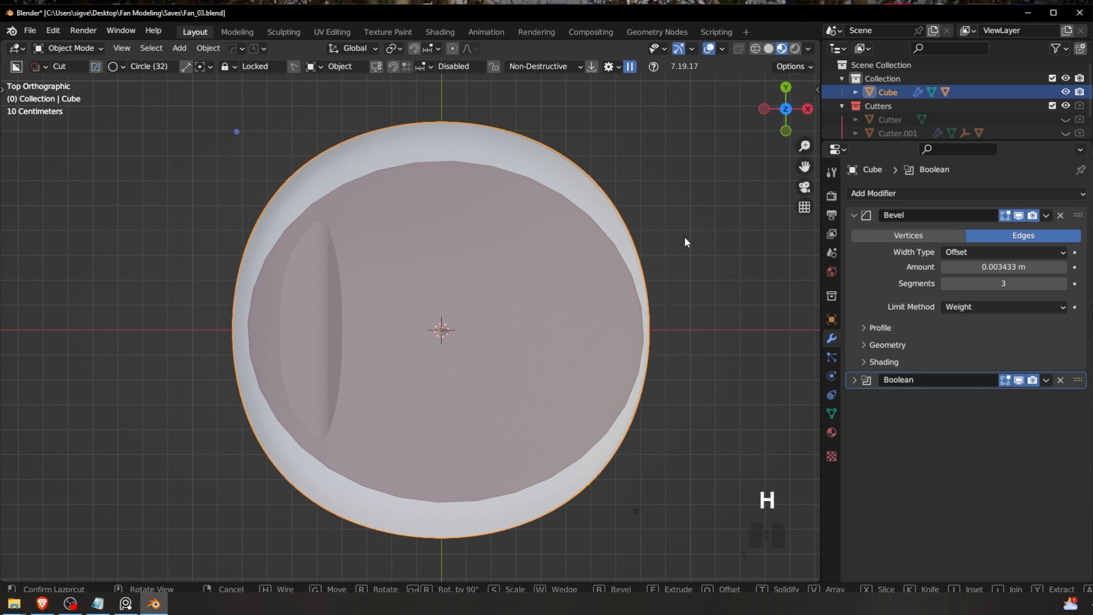
key(h)
key(h)
key(Return)
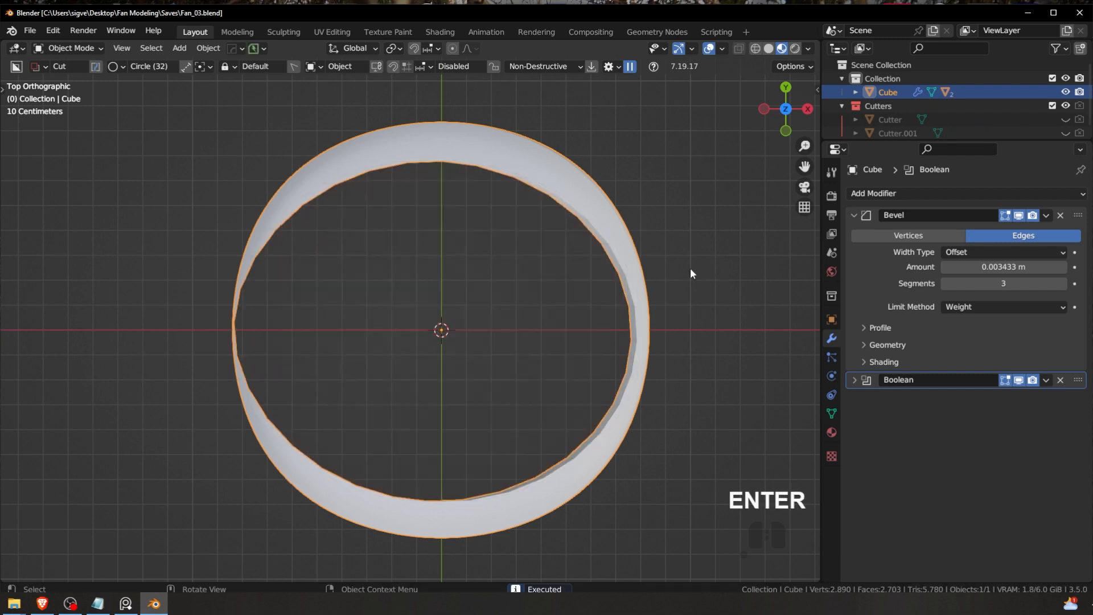
Step: Bring up the body's circular Boolean cutter with Ever Scroll and add a Solidify modifier with a thickness of 0.019
middle_drag(690, 267, 595, 216)
key(q)
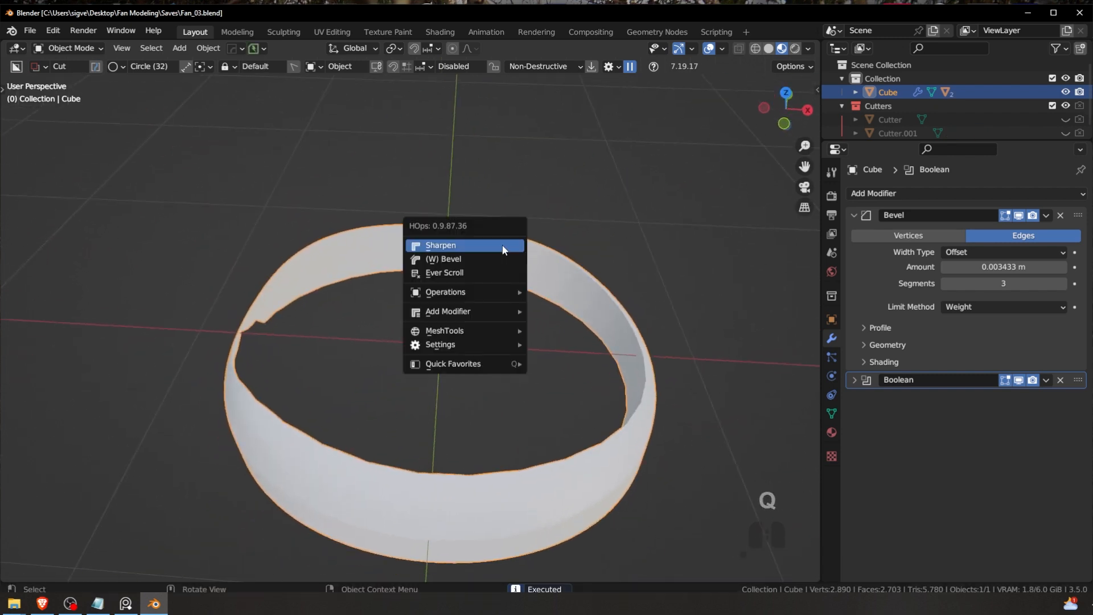
click(451, 274)
click(450, 278)
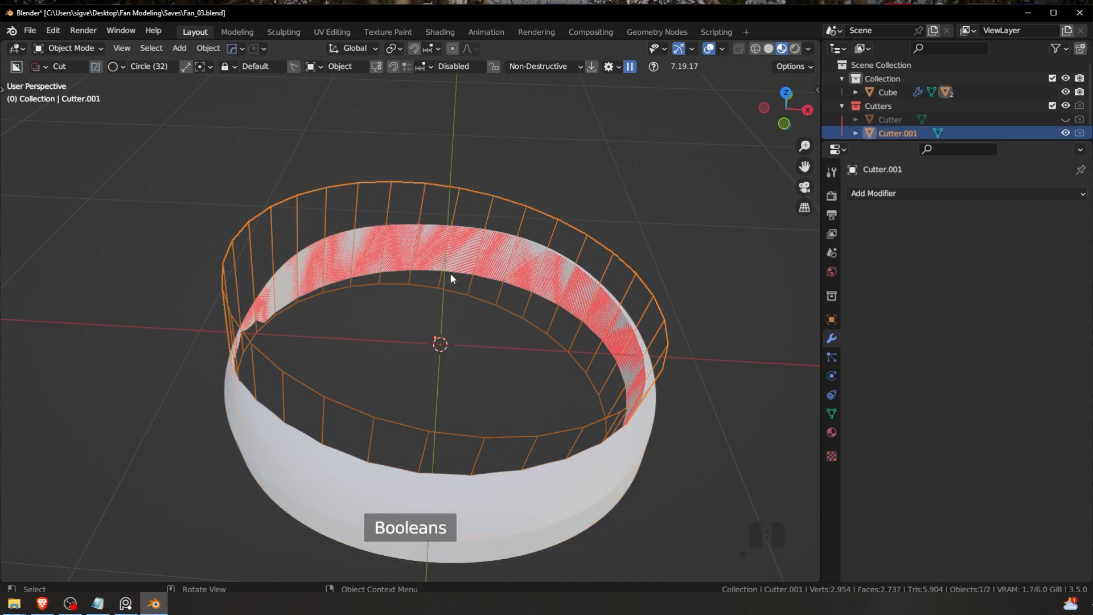
key(q)
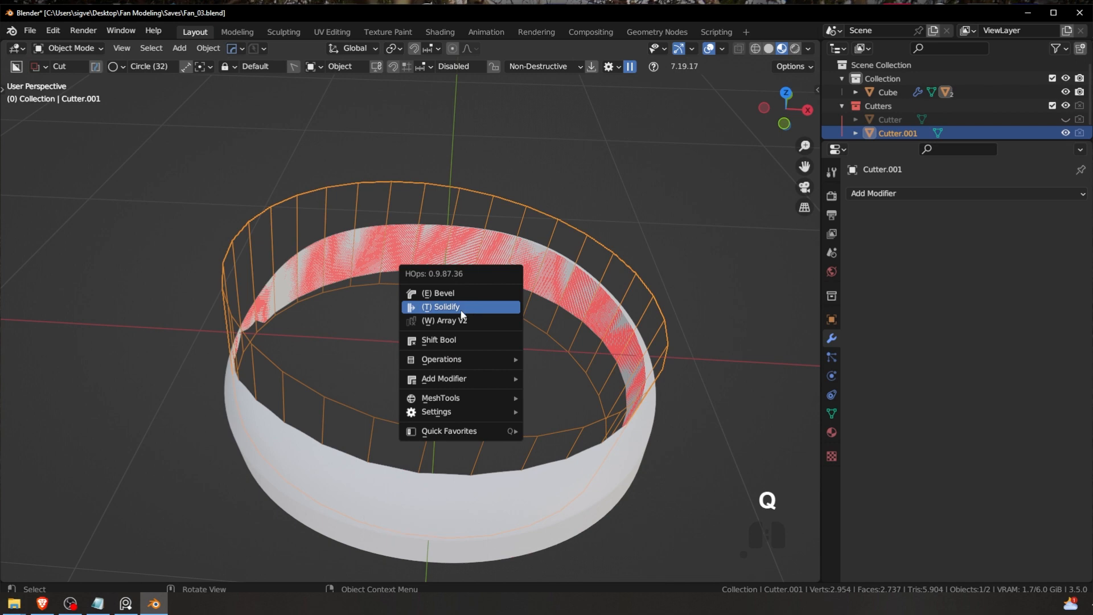
click(444, 309)
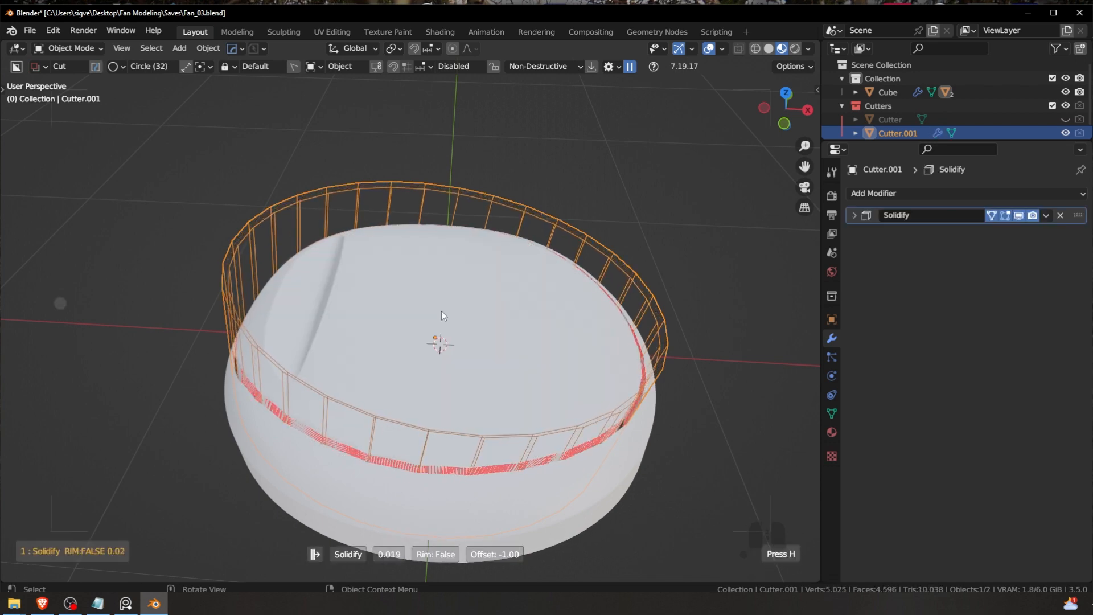
mouse_move(444, 310)
middle_down()
mouse_move(541, 342)
mouse_move(589, 290)
mouse_move(511, 326)
mouse_move(460, 326)
mouse_move(459, 316)
middle_up()
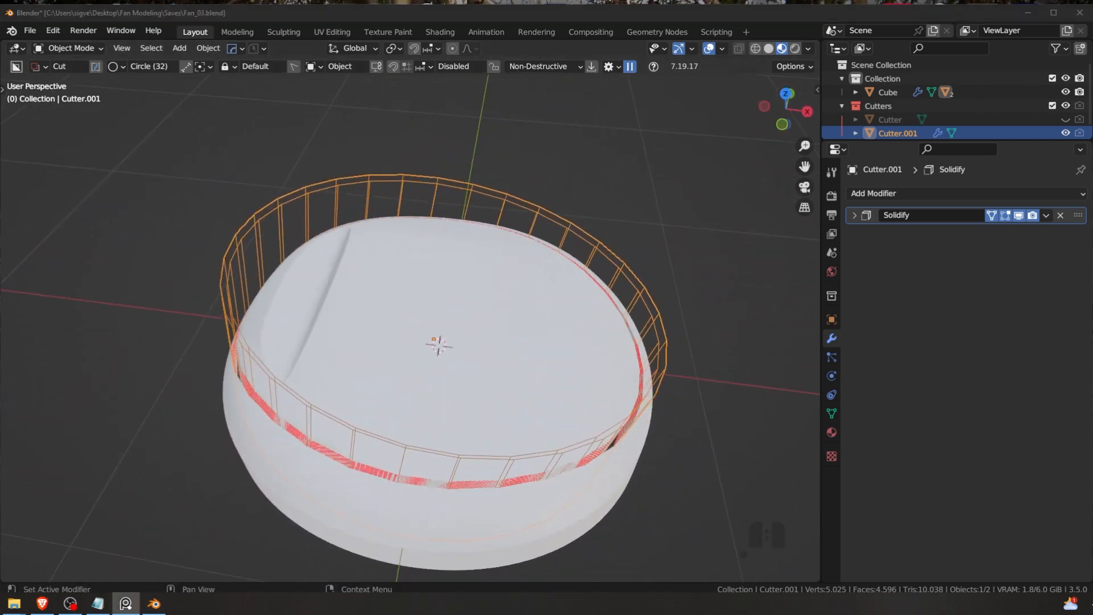
Step: Examine the reference photos for the fan base's panel seam and how it meets the stand and power cord on the white fan
right_drag(1092, 268, 388, 267)
scroll(478, 286, down, 5)
scroll(571, 312, down, 3)
middle_drag(728, 333, 573, 395)
scroll(718, 289, up, 5)
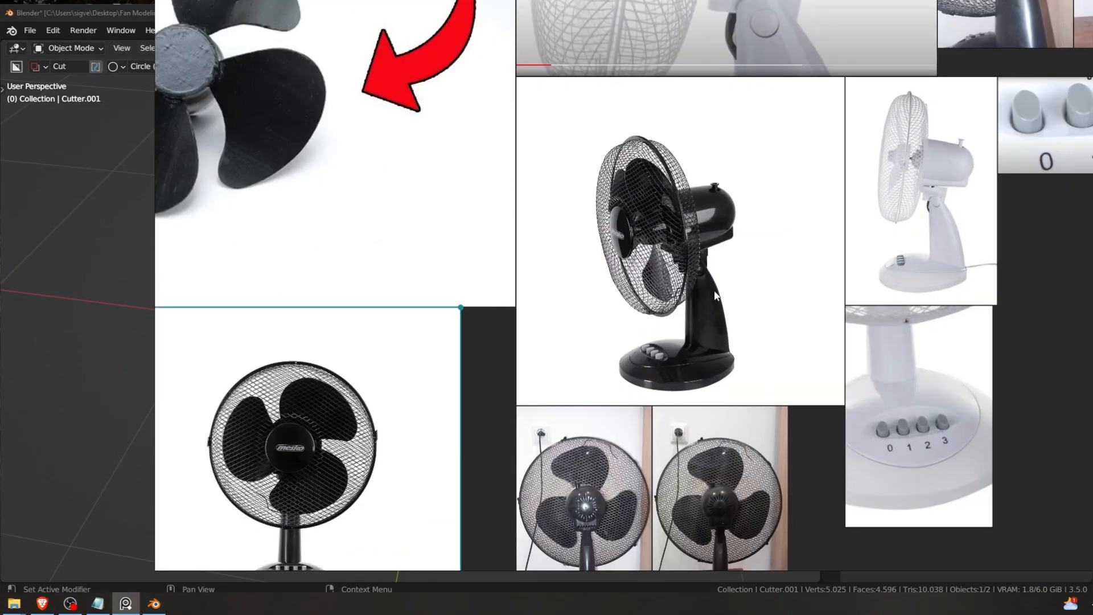
middle_drag(688, 74, 542, 261)
scroll(508, 305, down, 2)
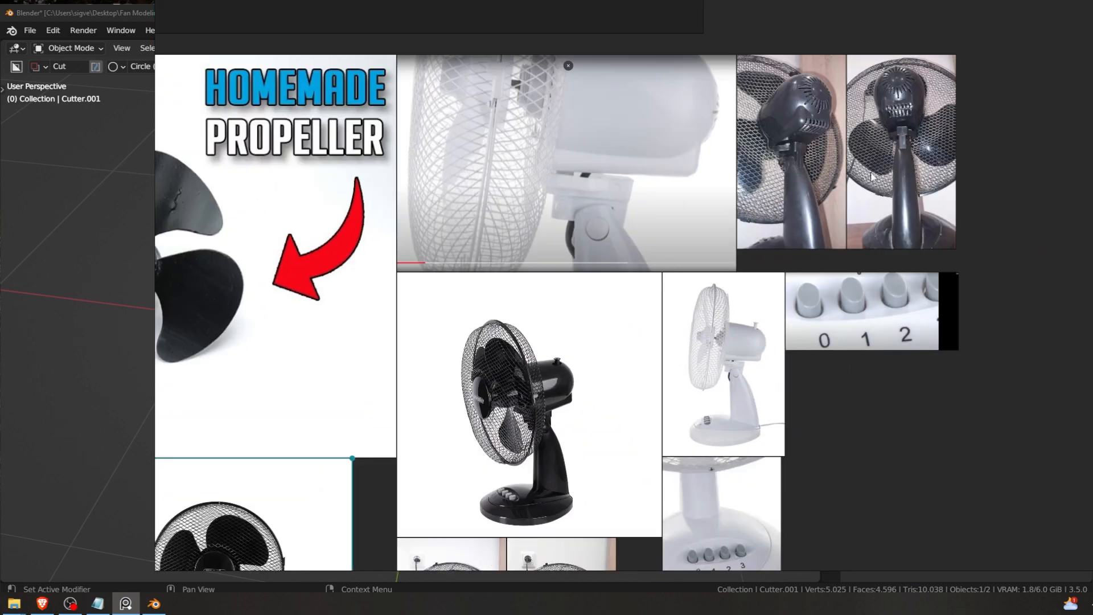
scroll(917, 265, up, 4)
middle_drag(982, 224, 883, 224)
scroll(652, 222, down, 3)
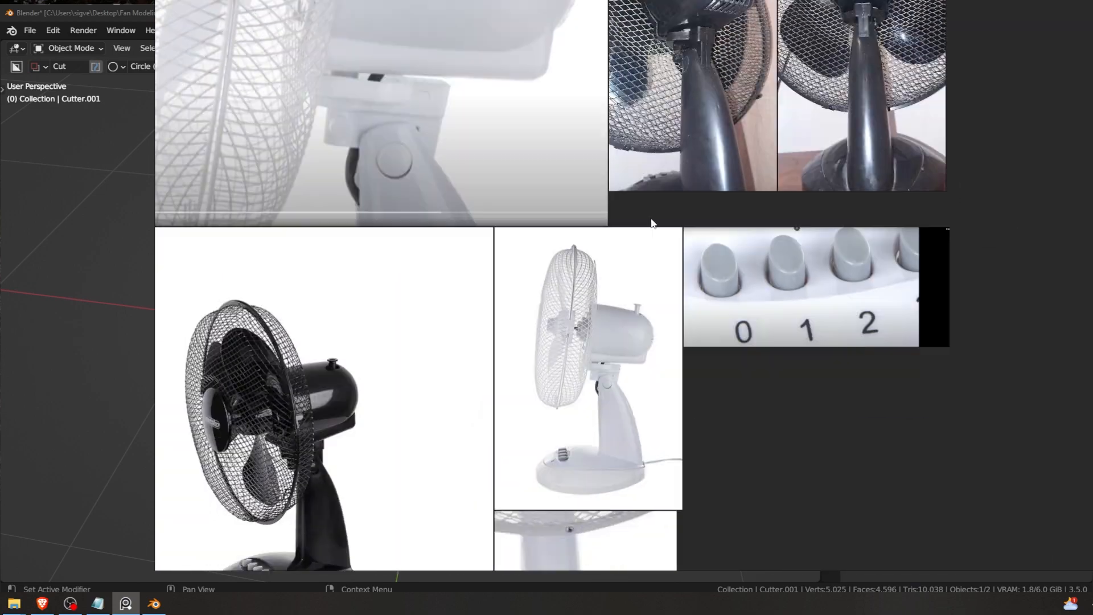
middle_drag(524, 488, 654, 254)
scroll(418, 360, down, 2)
scroll(753, 247, up, 7)
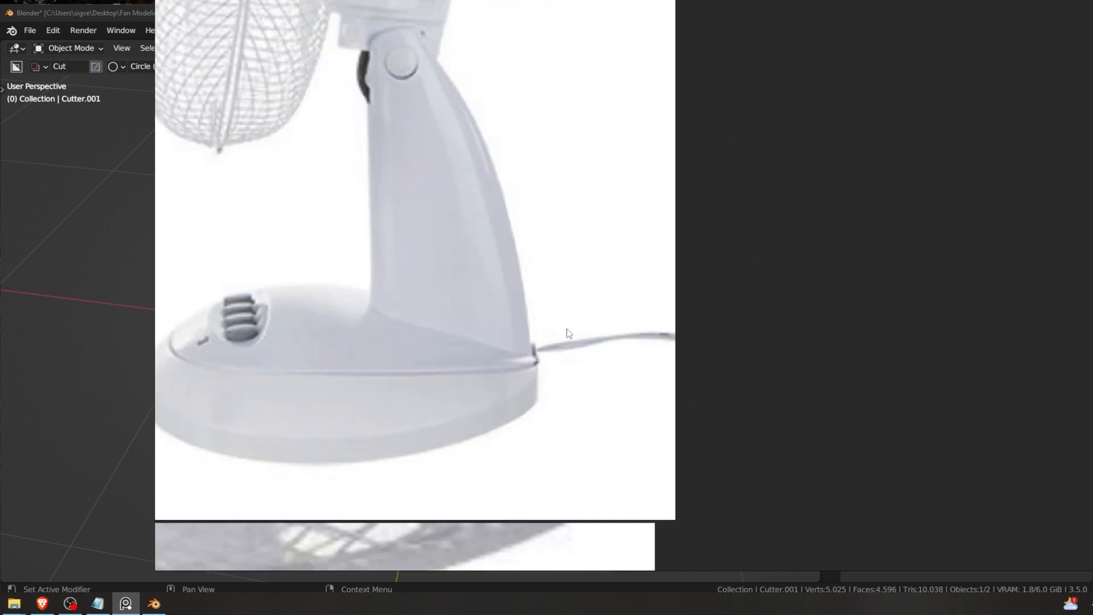
scroll(568, 334, up, 4)
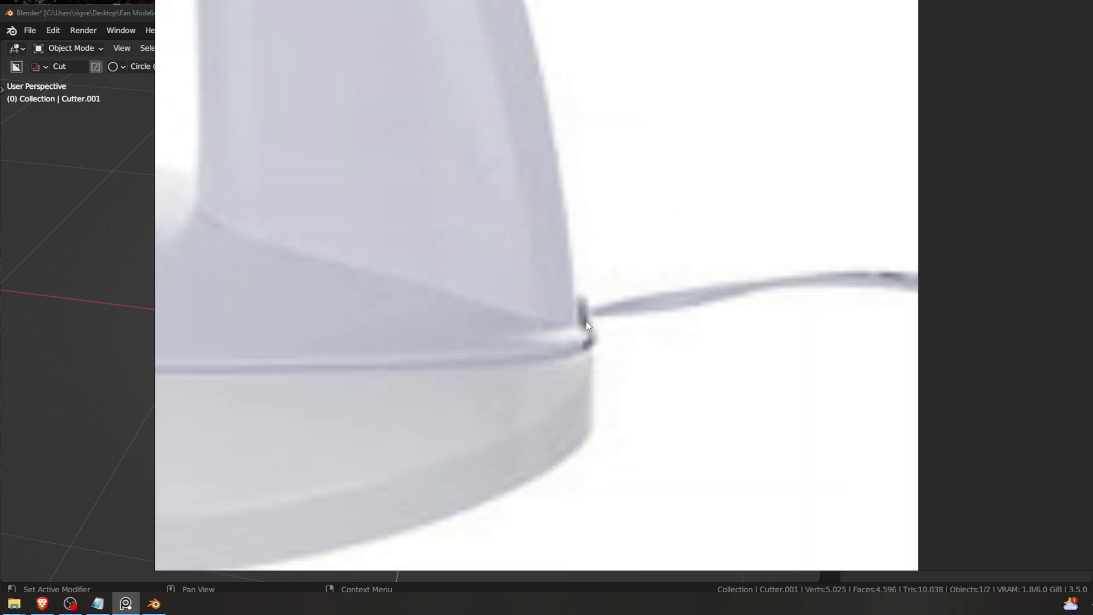
scroll(474, 351, down, 3)
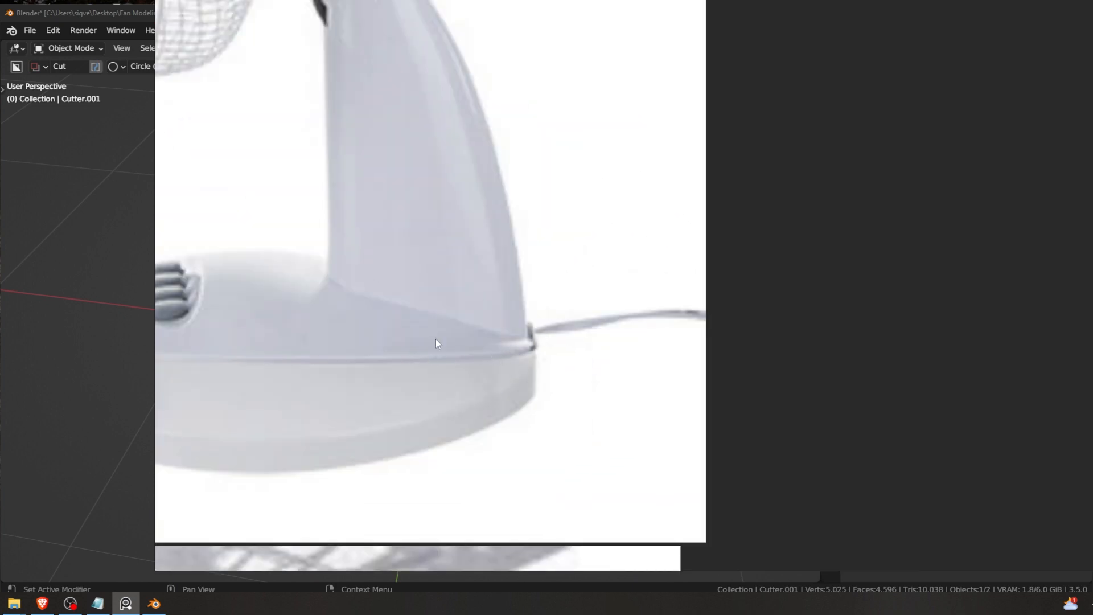
scroll(435, 340, down, 3)
scroll(516, 337, up, 3)
scroll(526, 405, down, 4)
middle_drag(508, 340, 626, 262)
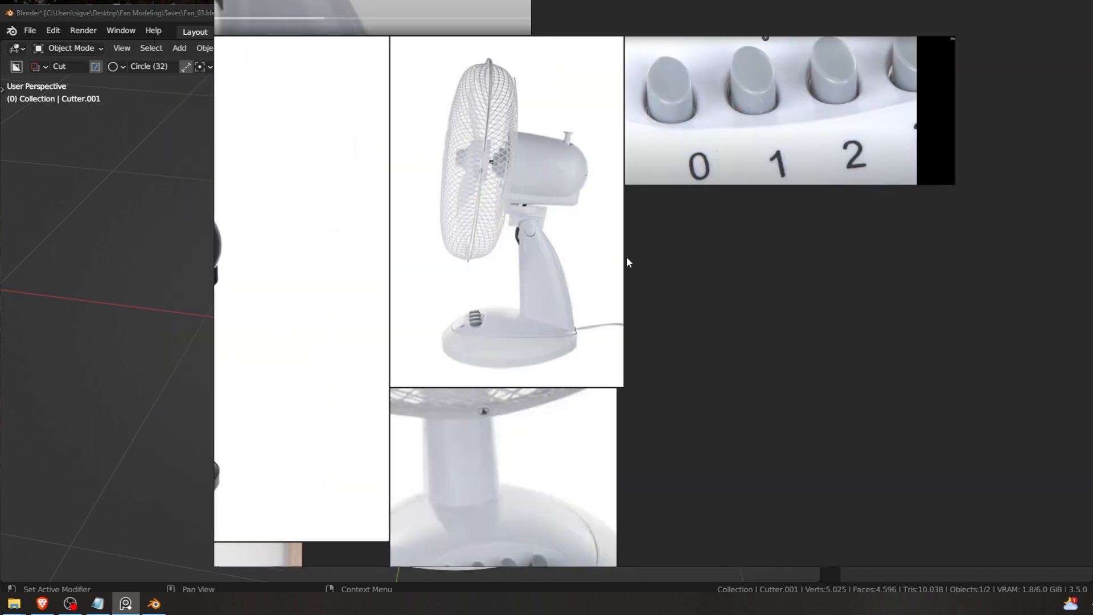
right_drag(626, 257, 1092, 257)
Step: Reduce the circular cutter's Solidify thickness to about 0.009 and hide the cutters
click(705, 319)
middle_drag(705, 319, 392, 360)
click(365, 399)
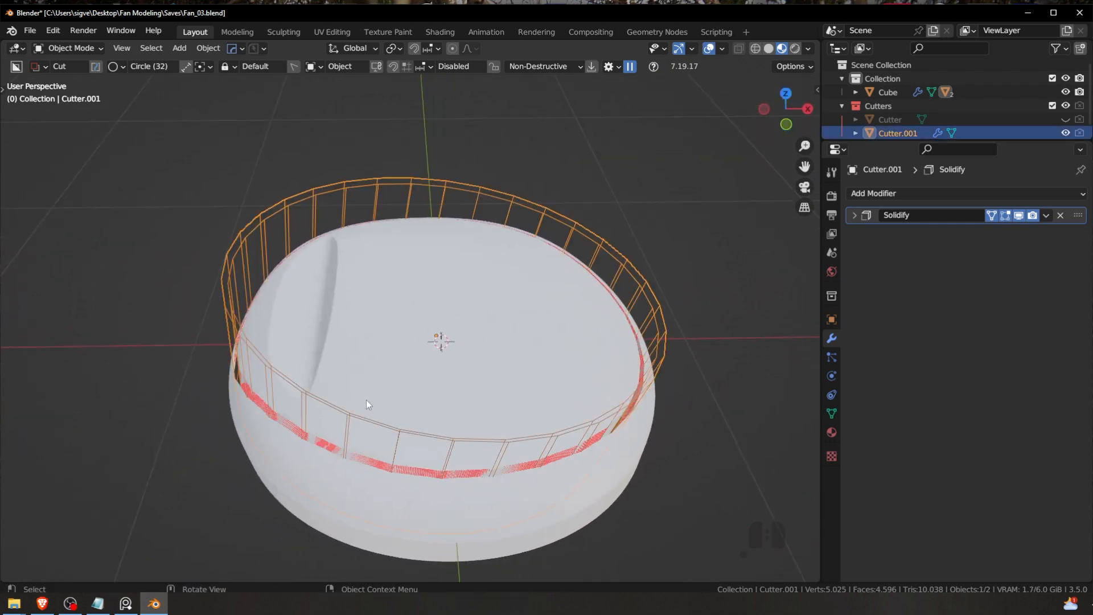
middle_drag(364, 400, 520, 320)
key(q)
click(513, 322)
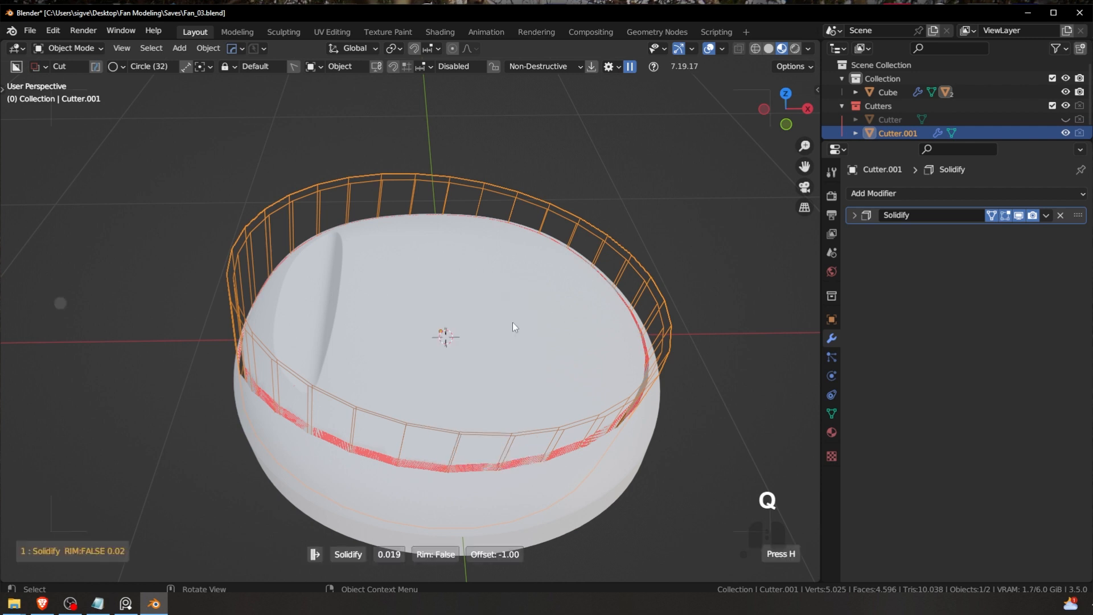
key(shift)
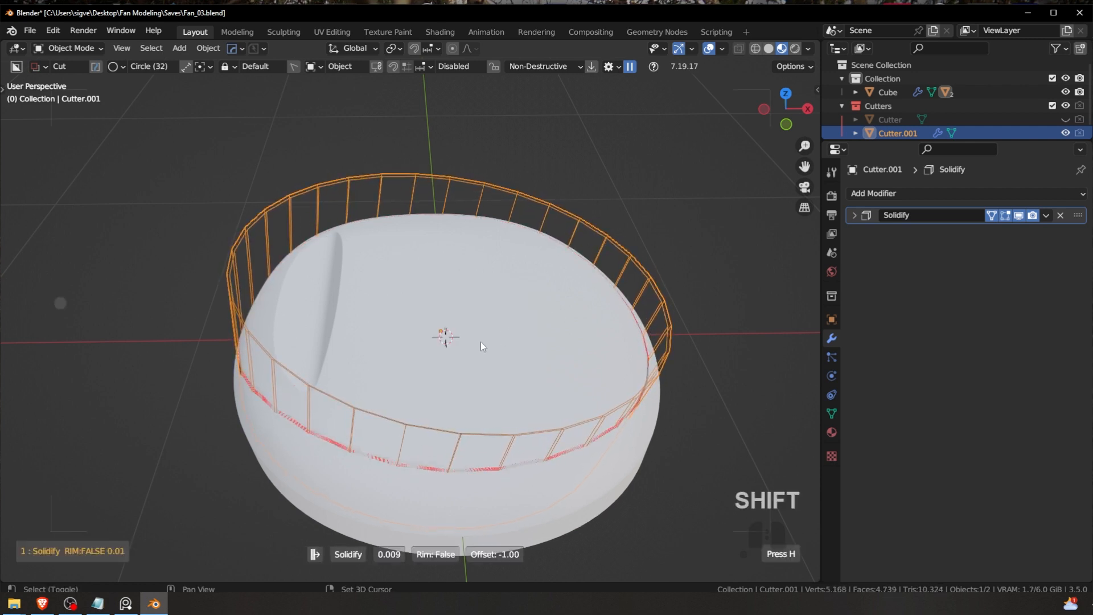
click(469, 349)
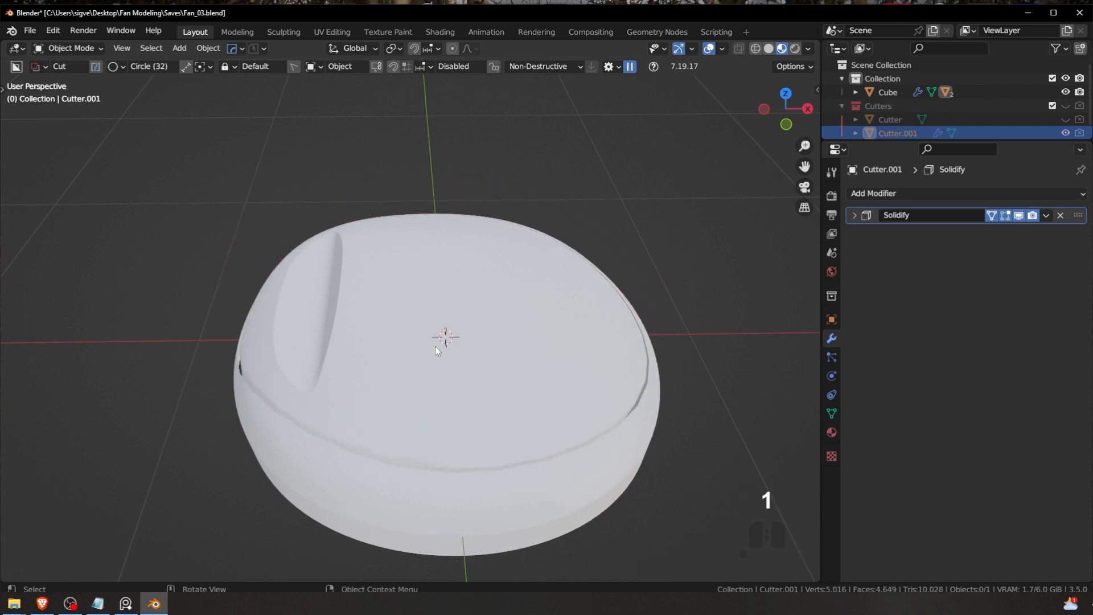
Step: Select the fan body and bring its circular panel cutter back into view with Ever Scroll
middle_drag(435, 346, 599, 309)
scroll(489, 402, up, 1)
scroll(479, 377, down, 3)
click(599, 309)
key(q)
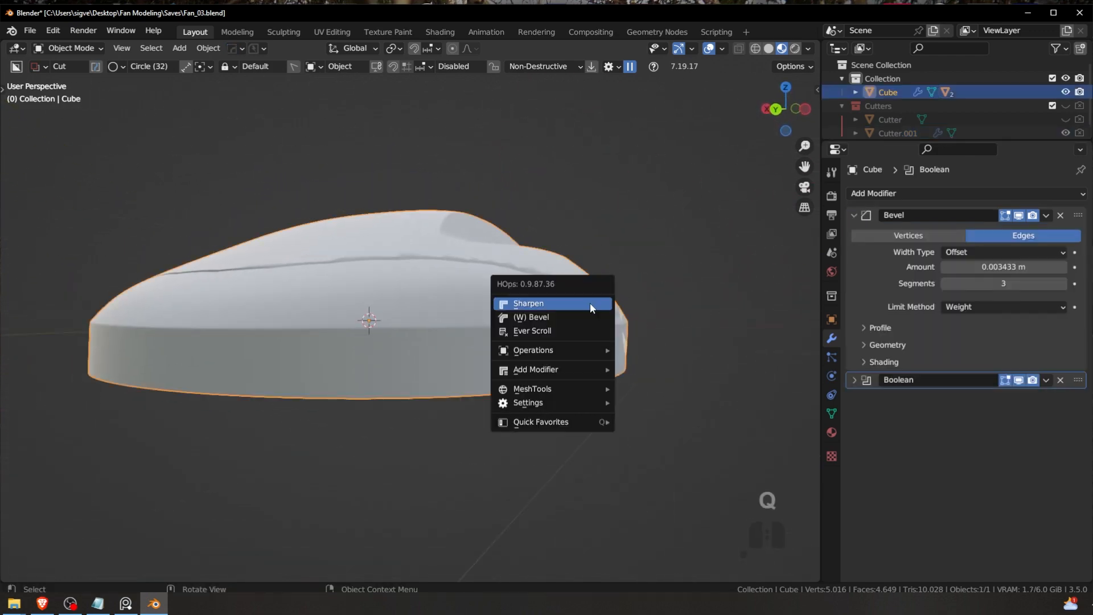
click(564, 332)
scroll(615, 312, down, 1)
Step: Rotate the tilted circular cutter 7.58° in back view so its walls stand nearly vertical
middle_drag(647, 284, 679, 308)
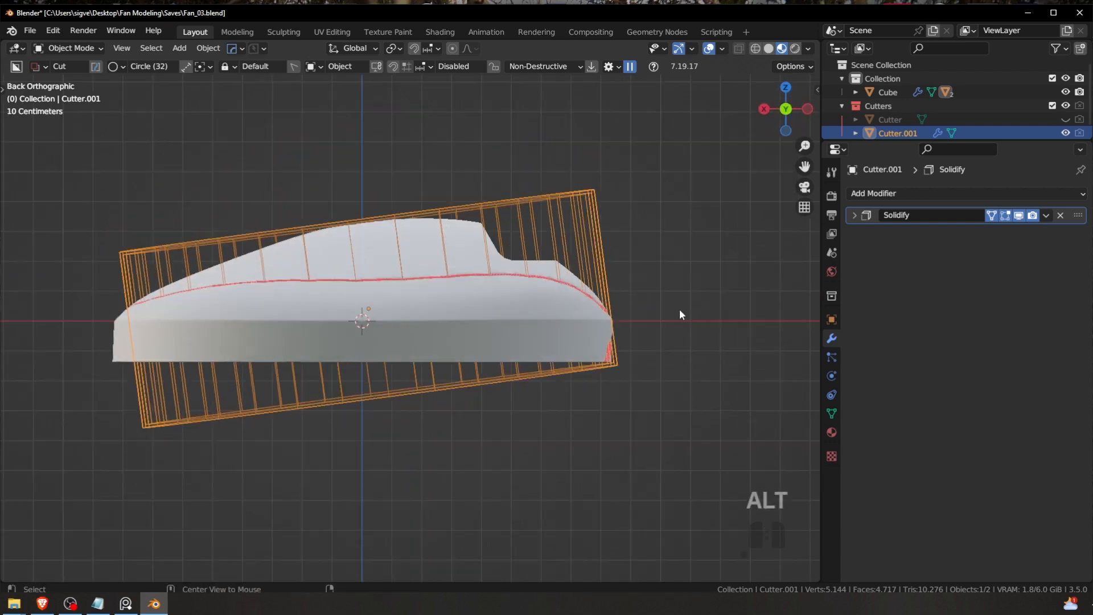
key(r)
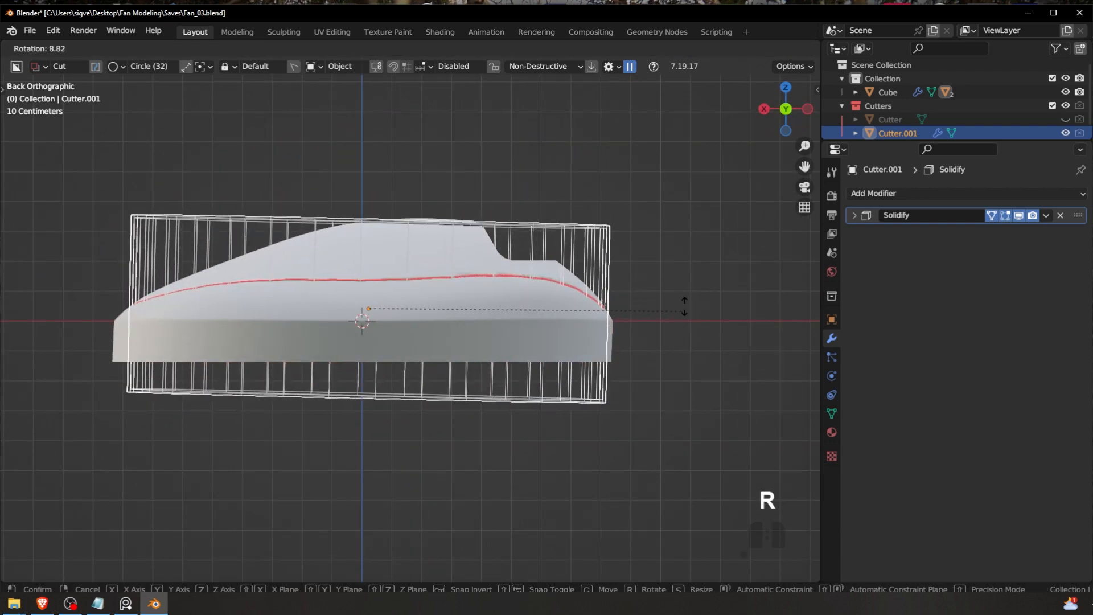
key(ctrl)
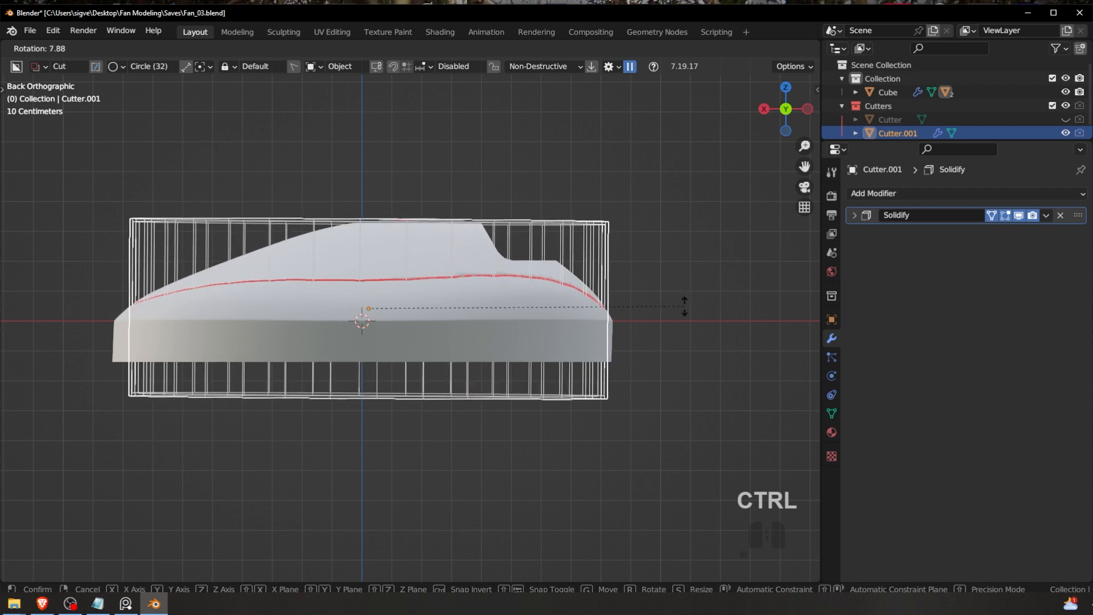
click(688, 305)
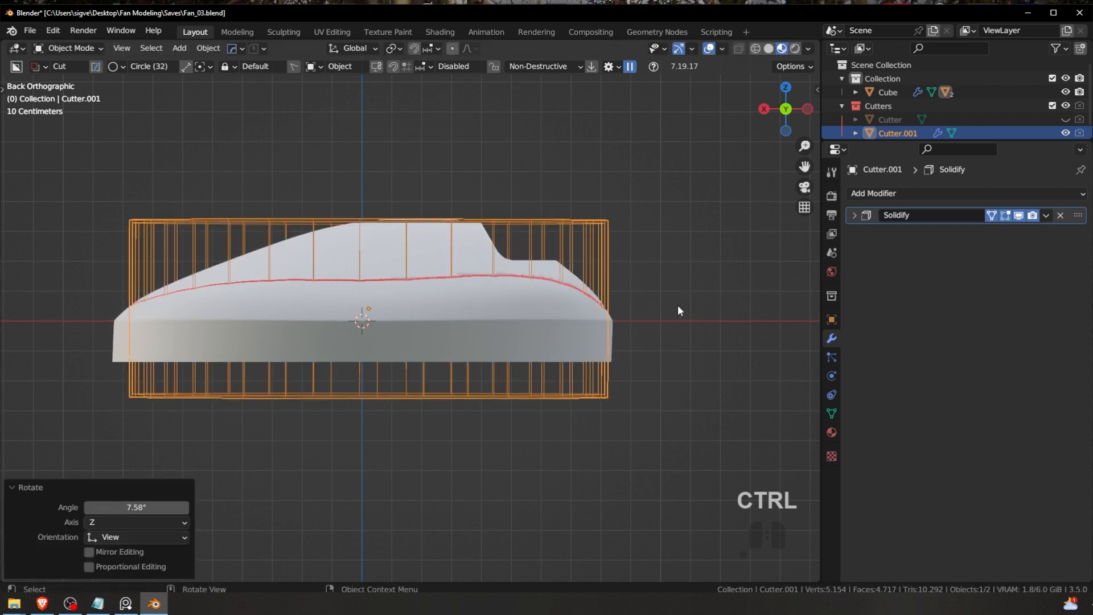
key(g)
key(y)
key(u)
right_click(677, 288)
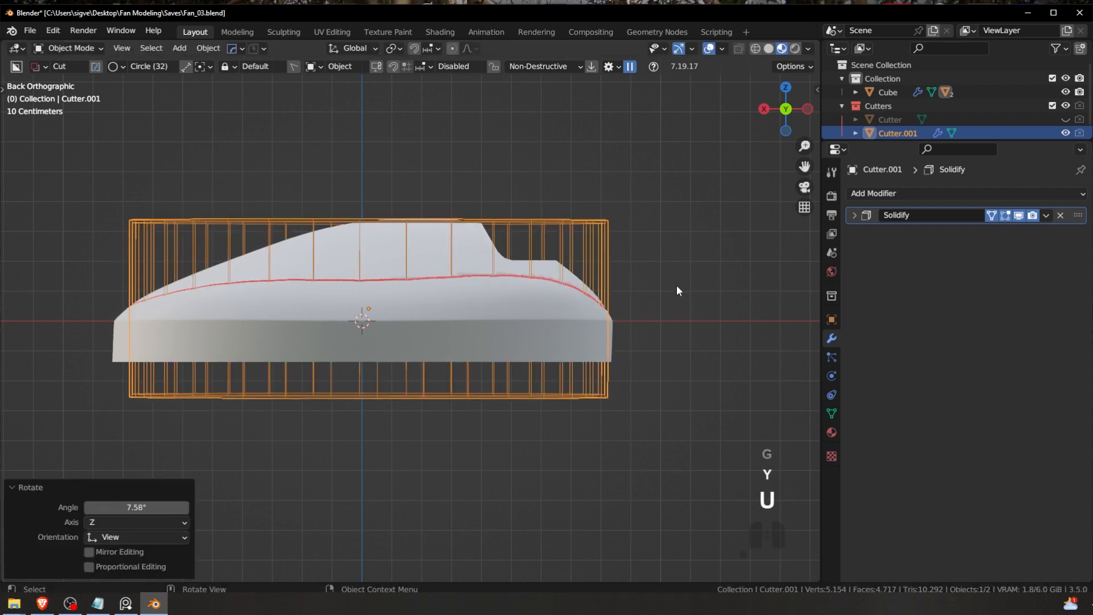
Step: Rotate the circular cutter about -1° around the global Y axis and hide the cutters to inspect the seam
key(r)
key(z)
key(x)
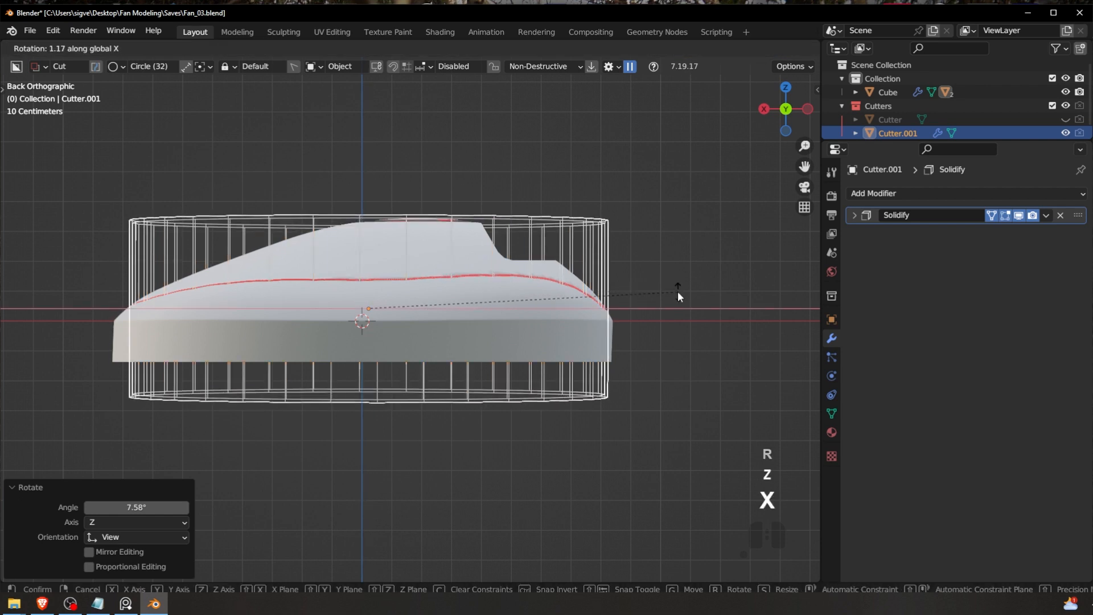
key(y)
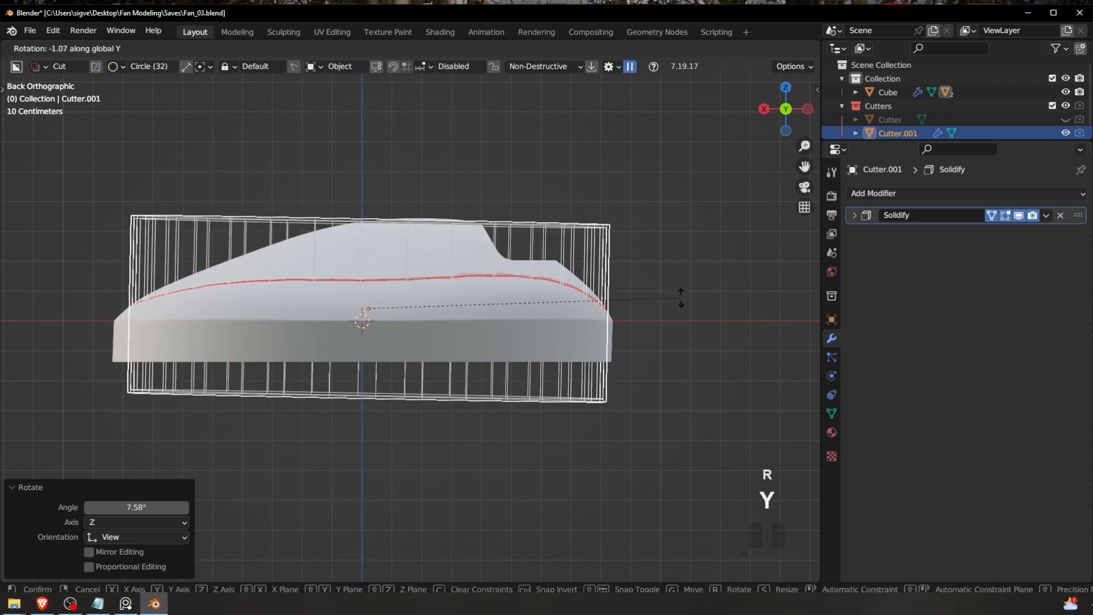
click(681, 296)
middle_drag(580, 326, 505, 298)
key(1)
scroll(411, 292, up, 3)
scroll(433, 307, down, 3)
scroll(410, 353, up, 5)
shift+middle_drag(353, 350, 351, 290)
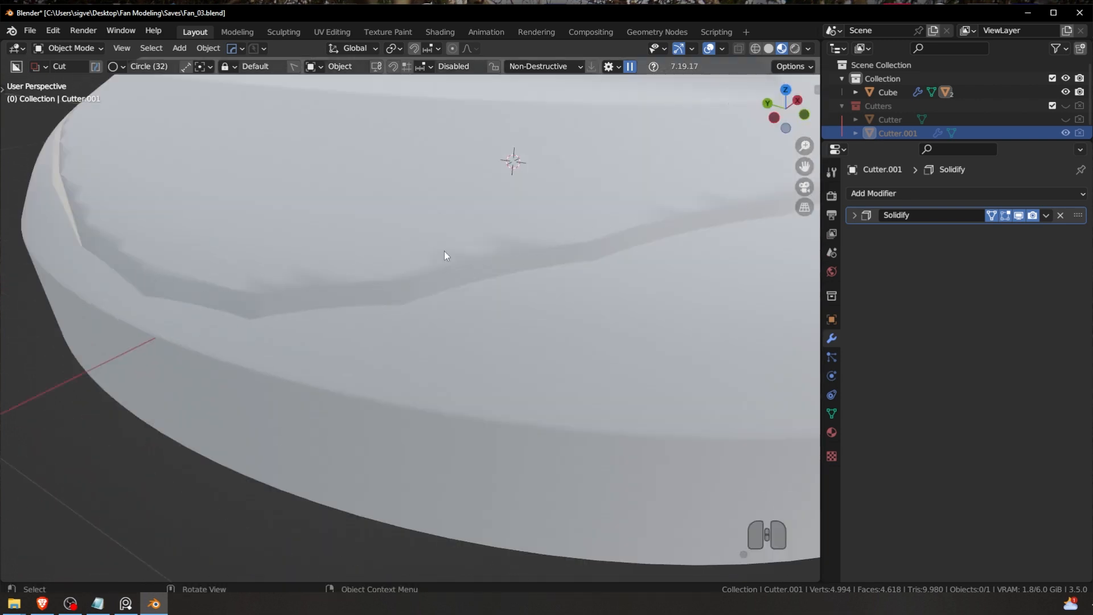
Step: Select the fan body and apply its Boolean seam cut with the HardOps Csharp sharpen operation
key(shift+c)
click(477, 255)
key(q)
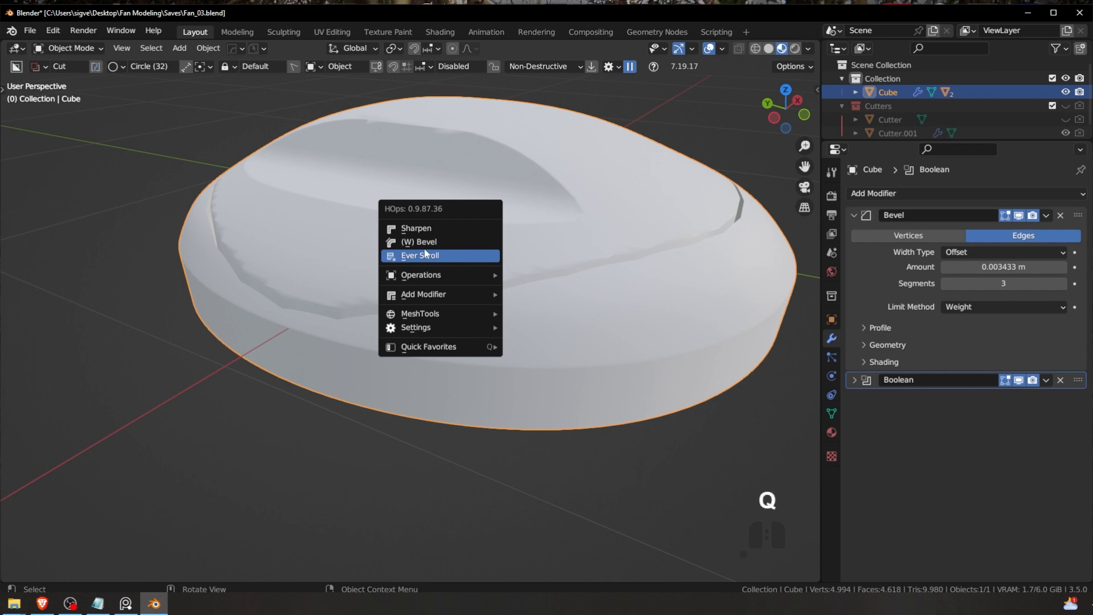
click(422, 230)
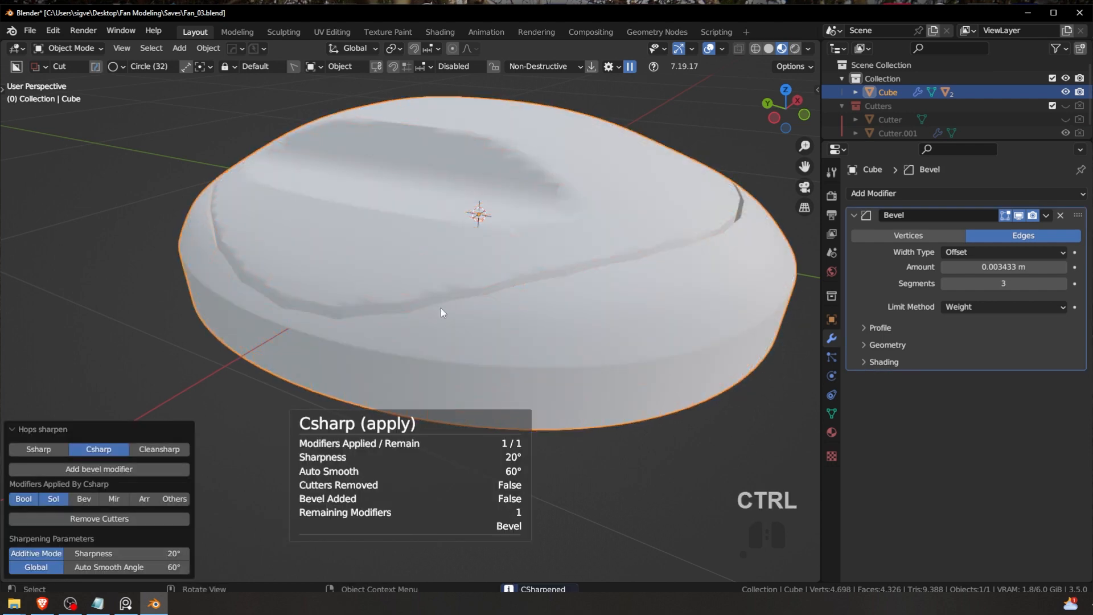
Step: Examine the applied seam cut and its mesh around the fan body in object and edit mode
key(Tab)
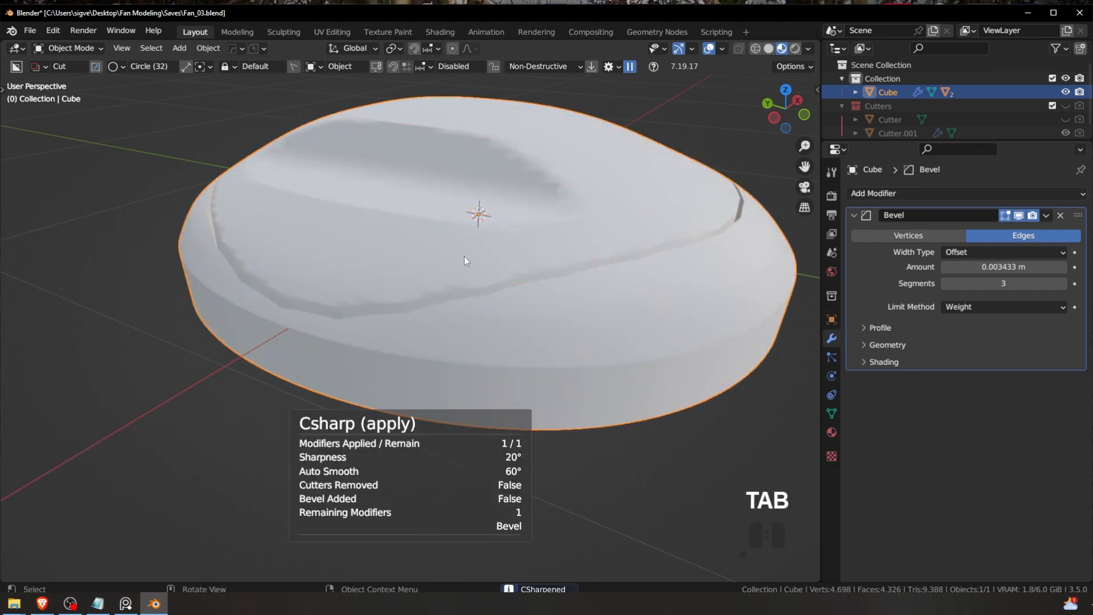
middle_drag(544, 258, 473, 266)
key(Tab)
key(l)
key(a)
key(a)
key(Tab)
key(a)
key(a)
key(Tab)
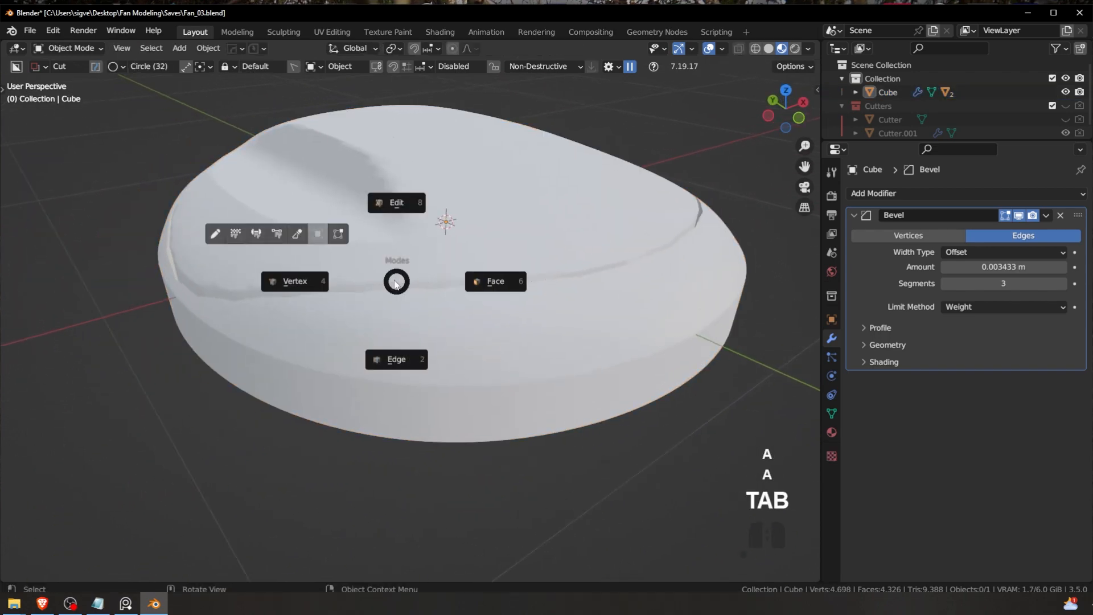
click(393, 347)
key(a)
key(a)
scroll(397, 308, up, 3)
middle_drag(319, 296, 421, 308)
shift+middle_drag(422, 307, 504, 319)
scroll(399, 308, down, 4)
key(a)
key(a)
scroll(433, 285, up, 3)
shift+middle_drag(387, 239, 422, 300)
key(Tab)
click(416, 289)
key(Tab)
click(426, 264)
scroll(426, 265, down, 3)
shift+middle_drag(477, 254, 437, 313)
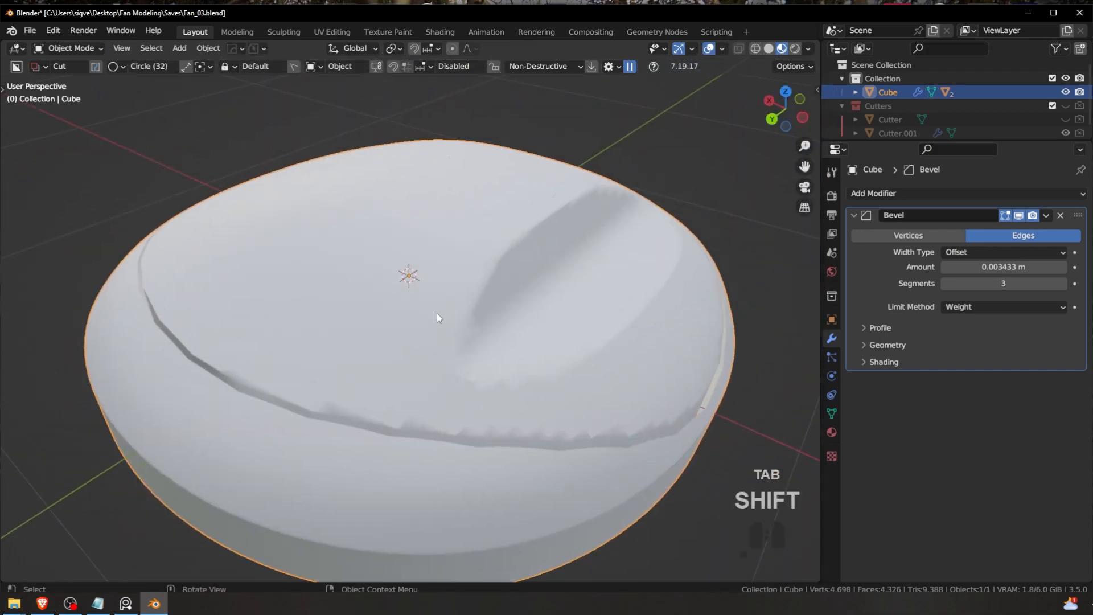
Step: Select the upper edge loop of the panel seam and set its mean bevel weight to 1.00
key(Tab)
click(433, 351)
shift+middle_drag(365, 382, 415, 290)
scroll(415, 290, up, 3)
key(a)
key(a)
alt+click(417, 289)
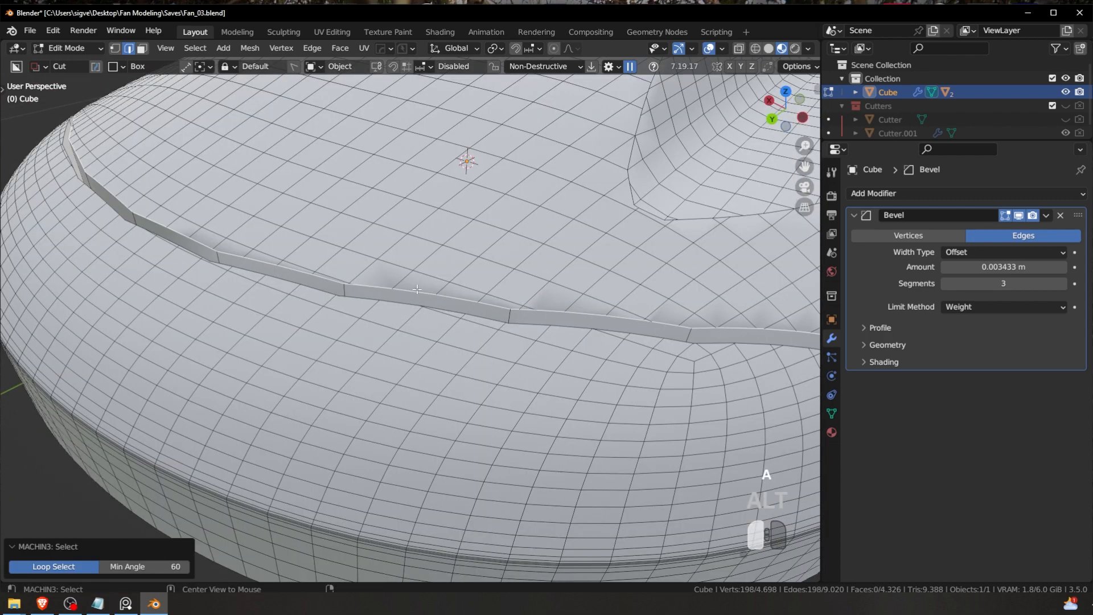
alt+shift+click(407, 305)
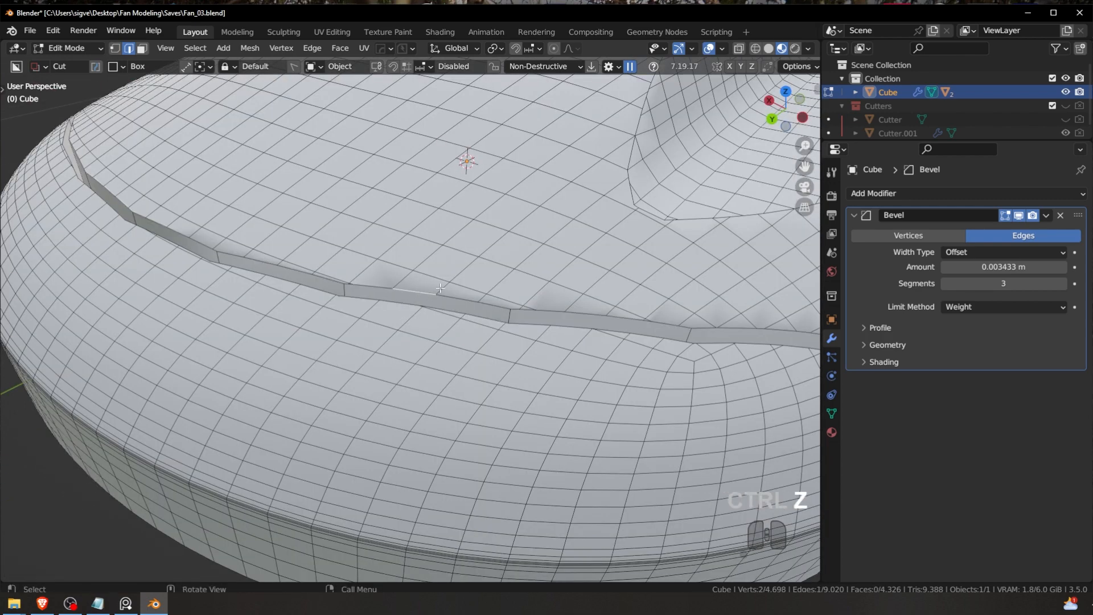
alt+click(374, 286)
mouse_move(464, 282)
shift+middle_down()
mouse_move(440, 293)
mouse_move(451, 292)
shift+middle_up()
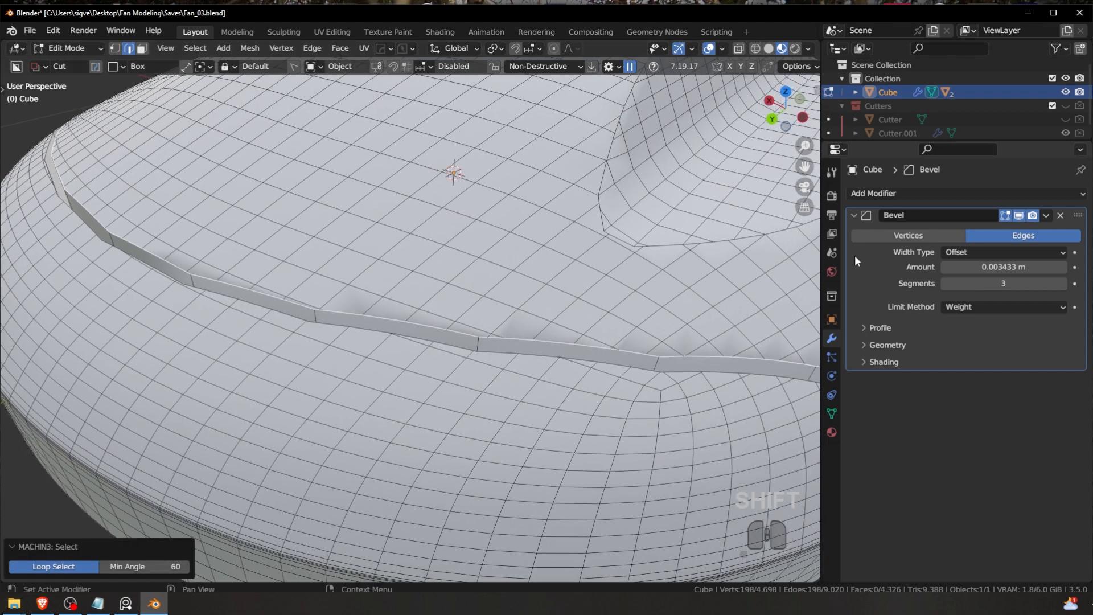
key(n)
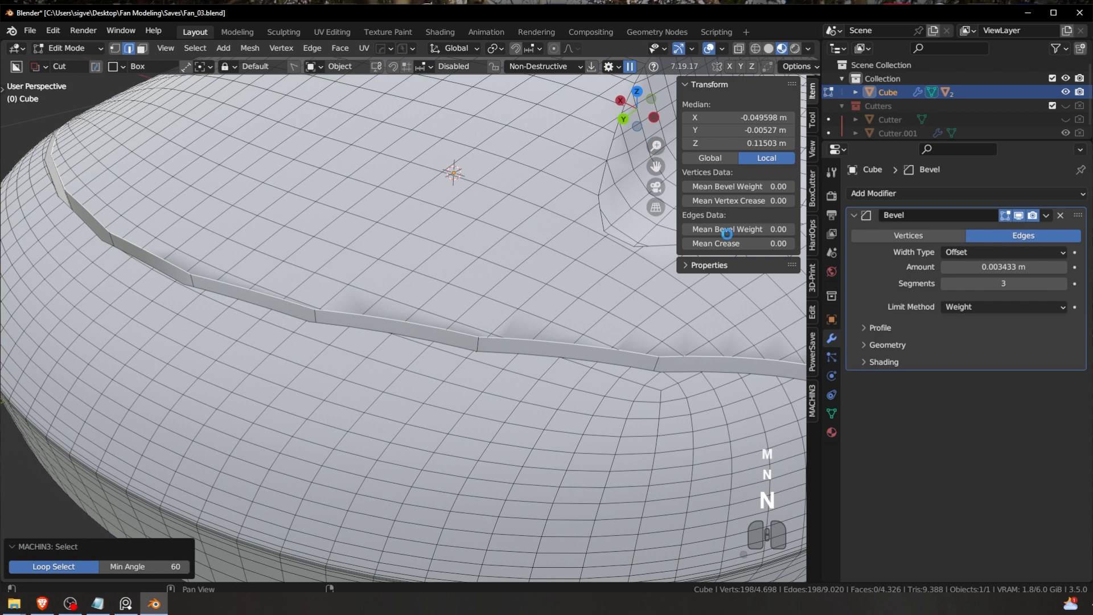
drag(730, 225, 791, 229)
scroll(447, 279, down, 4)
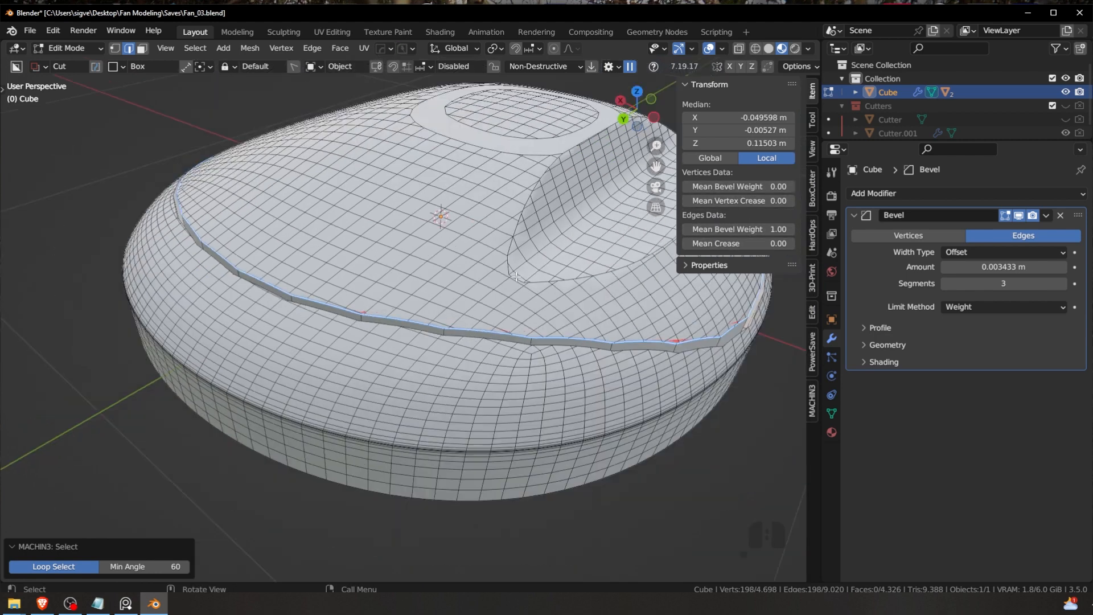
mouse_move(447, 279)
middle_down()
mouse_move(457, 280)
mouse_move(449, 274)
middle_up()
key(Tab)
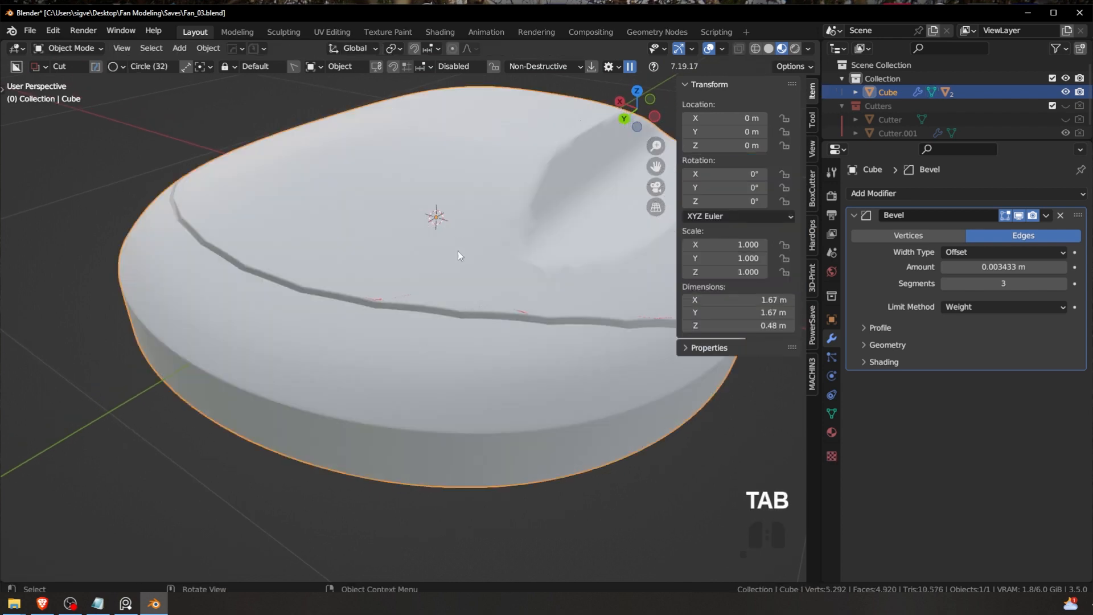
Step: Select the lower edge loop of the panel seam and set its mean bevel weight to 1.00
key(a)
key(a)
scroll(494, 290, up, 2)
scroll(492, 316, down, 3)
middle_drag(487, 331, 429, 297)
scroll(439, 298, up, 5)
scroll(428, 305, up, 3)
shift+middle_drag(431, 350, 431, 311)
key(Tab)
key(a)
click(431, 311)
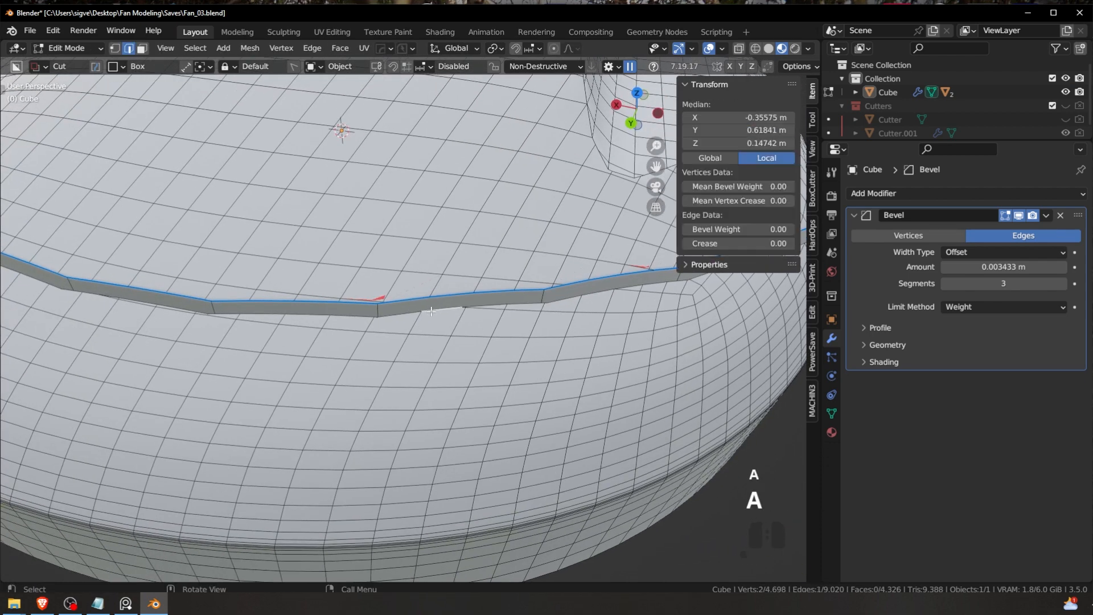
alt+click(468, 301)
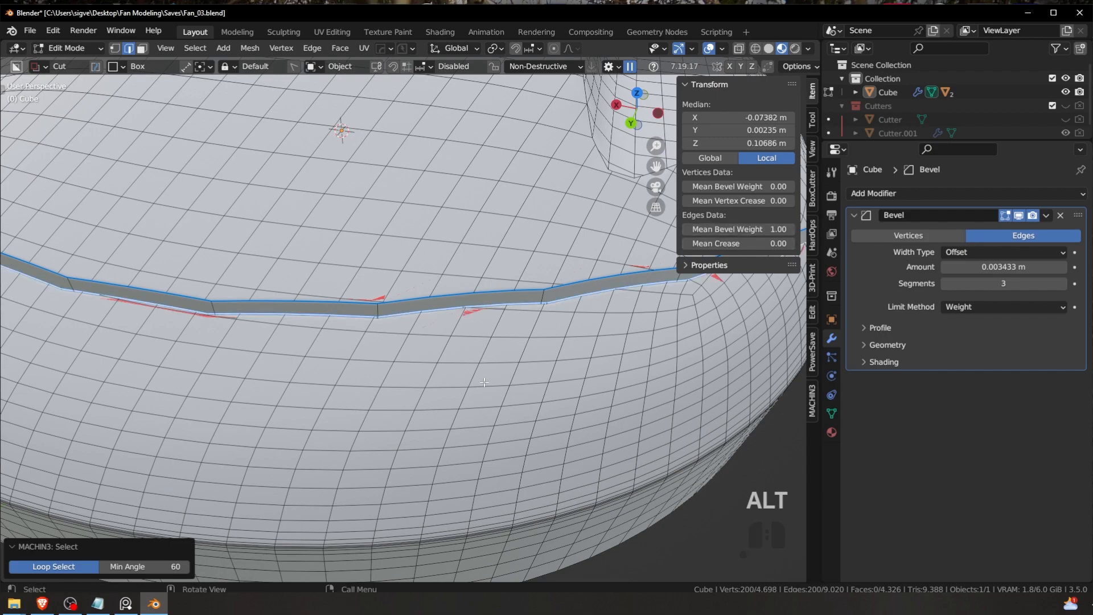
scroll(484, 382, down, 5)
scroll(532, 401, up, 4)
middle_drag(484, 382, 487, 319)
scroll(342, 342, up, 2)
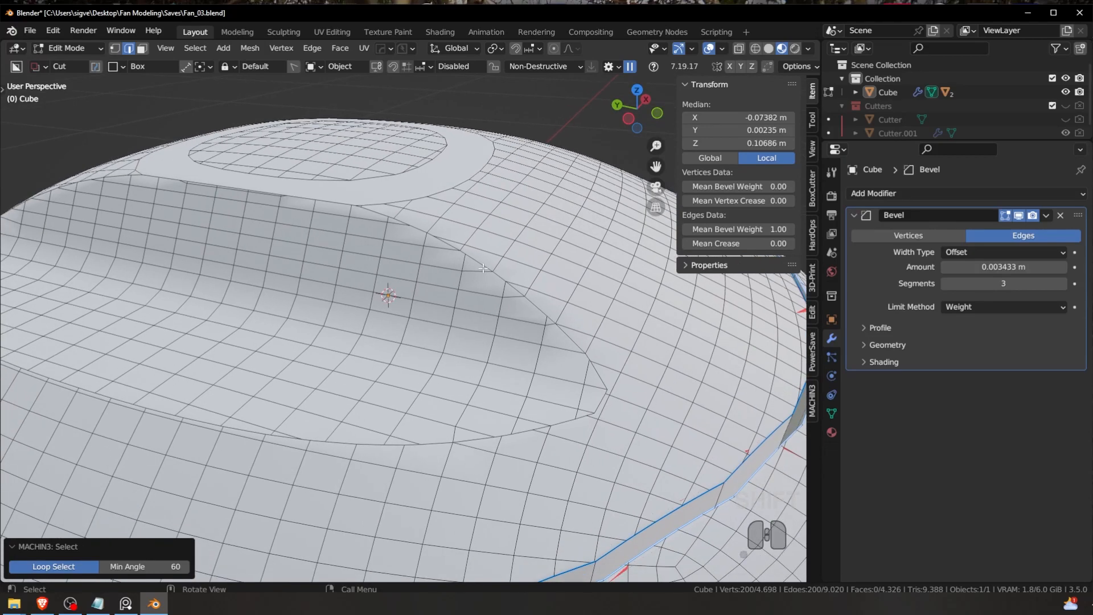
Step: Select the inner edge loop of the flat ring on top of the fan body
middle_drag(523, 299, 493, 325)
scroll(494, 316, down, 3)
key(Tab)
click(486, 297)
scroll(455, 286, down, 2)
middle_drag(456, 286, 483, 238)
key(Tab)
click(471, 316)
scroll(470, 307, up, 2)
key(a)
key(a)
click(455, 206)
alt+click(455, 206)
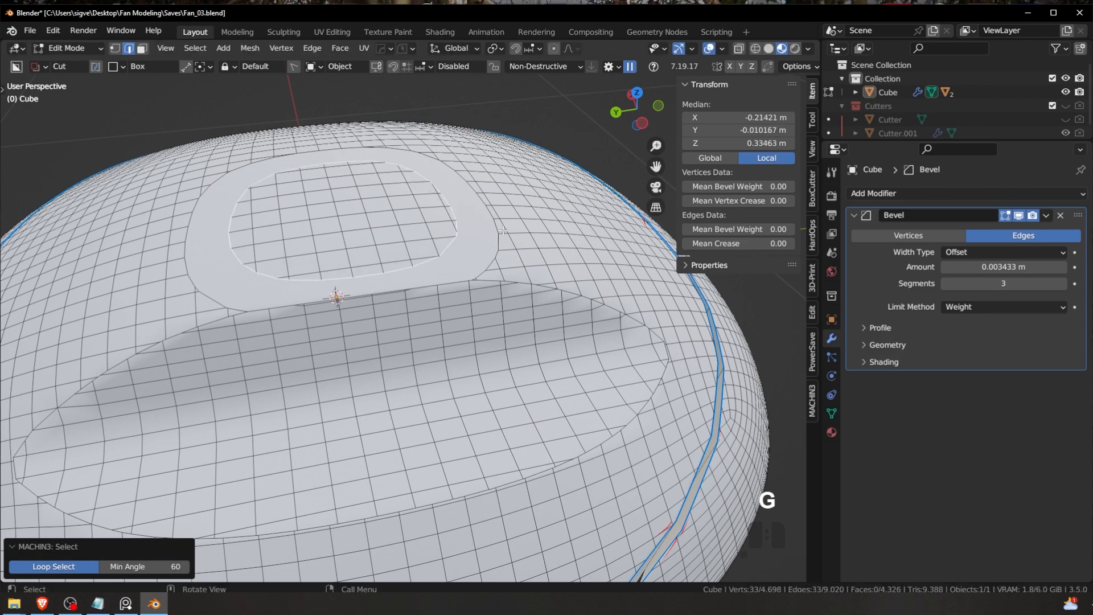
Step: Select the outer edge loop of the flat ring, try moving it, and return to object mode
click(507, 249)
alt+click(507, 249)
key(g)
right_click(534, 253)
middle_drag(520, 251, 452, 245)
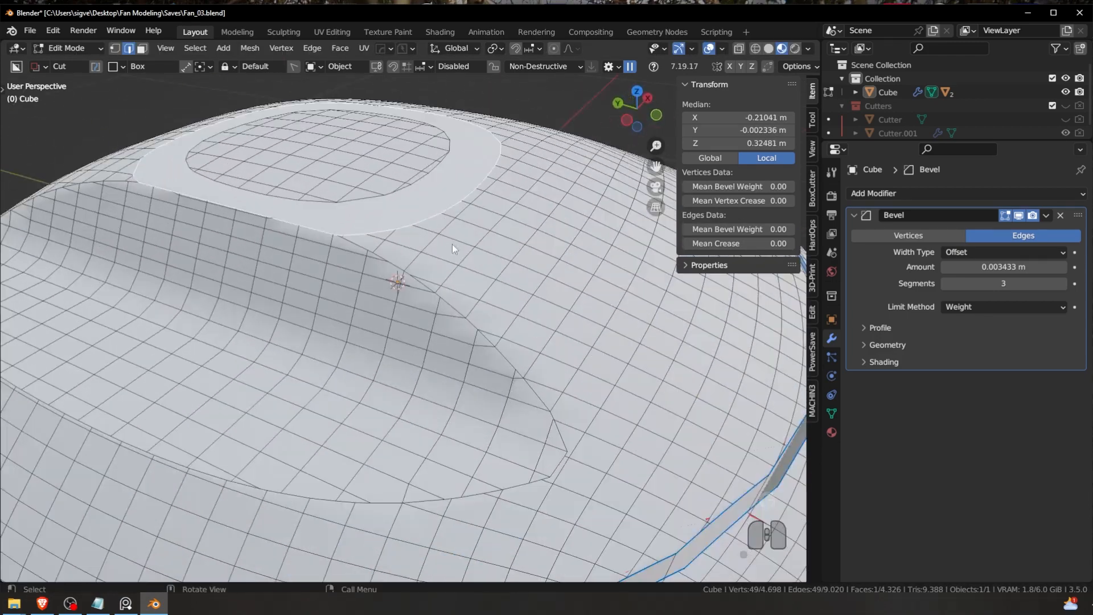
key(Tab)
click(459, 179)
scroll(427, 228, down, 4)
click(424, 280)
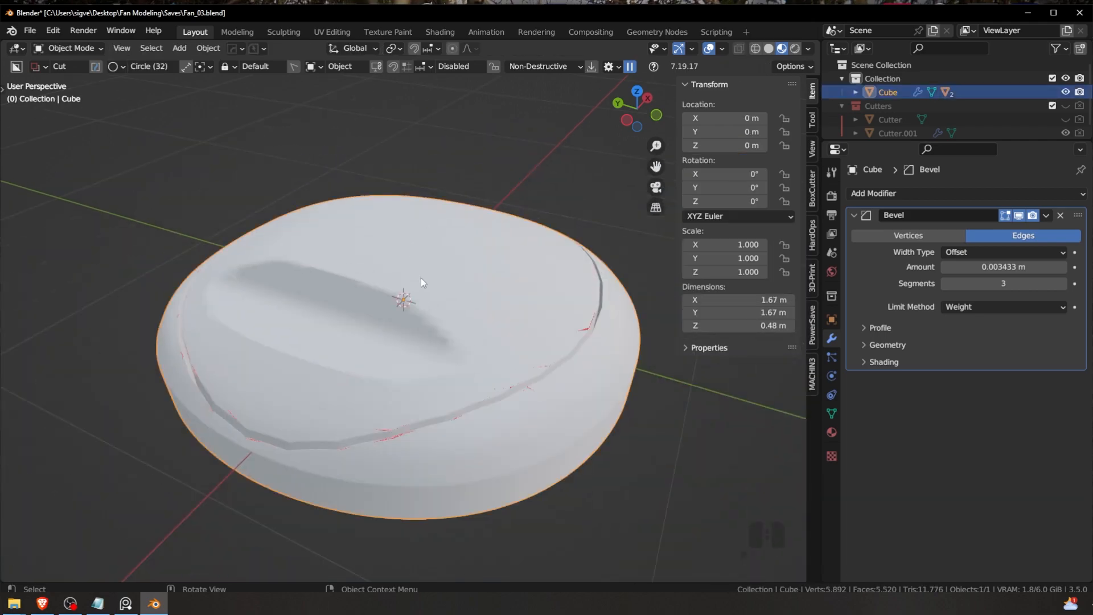
Step: Undo the bevel weights, the applied Boolean and the cutter rotations to restore the live, tilted circular cutter
scroll(421, 278, up, 4)
key(ctrl+z)
key(ctrl+z)
key(ctrl+z)
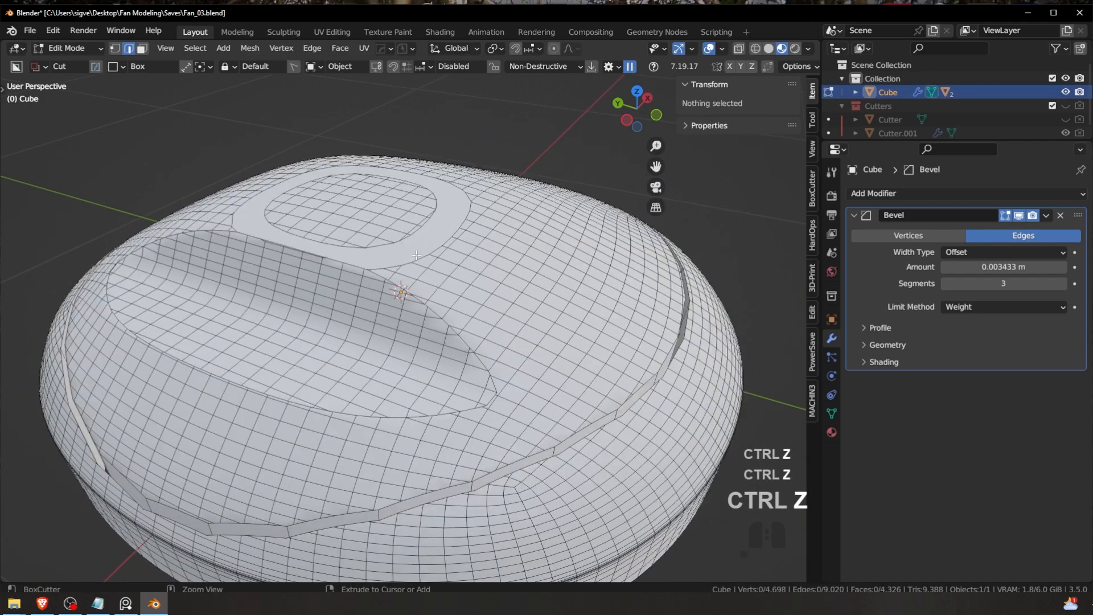
key(ctrl+z)
key(ctrl+z)
key(ctrl+shift+z)
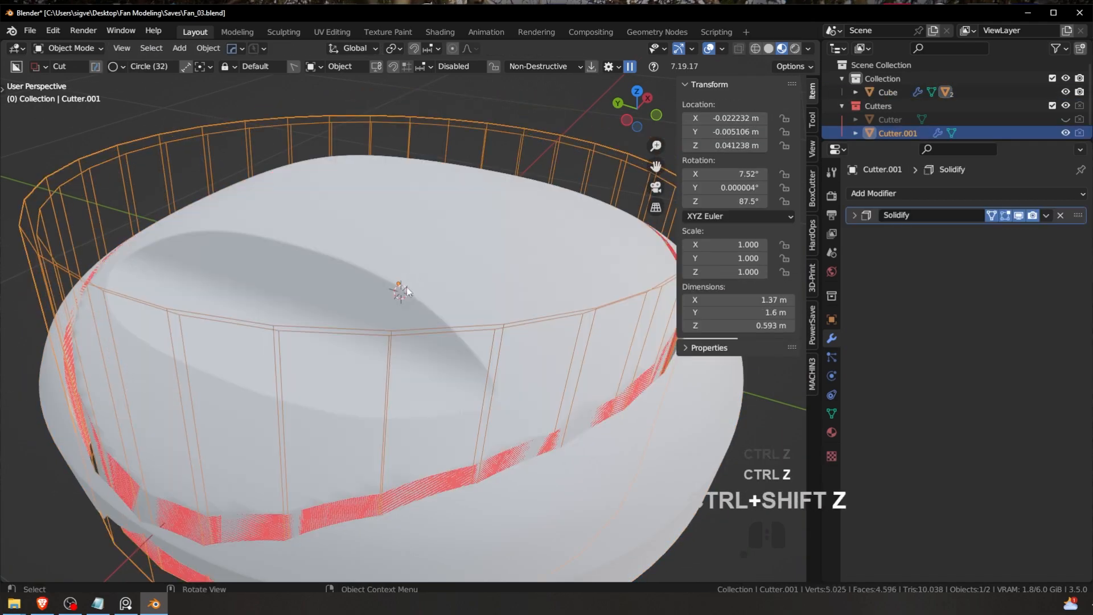
Step: Turn on the wireframe overlay for the fan body and reselect the circular cutter
key(Tab)
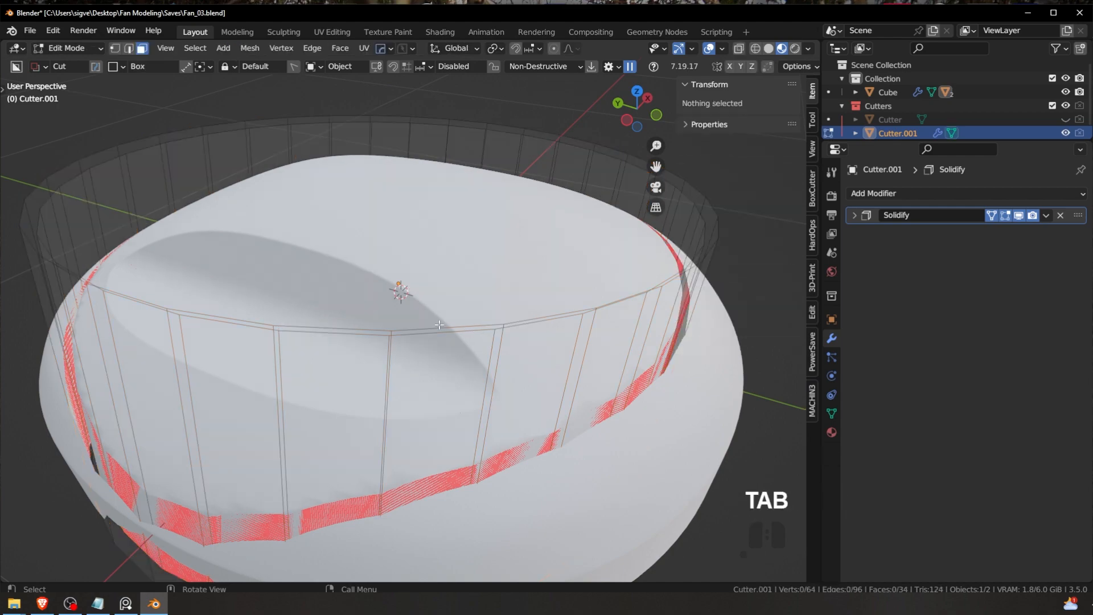
key(Tab)
click(518, 301)
key(alt+v)
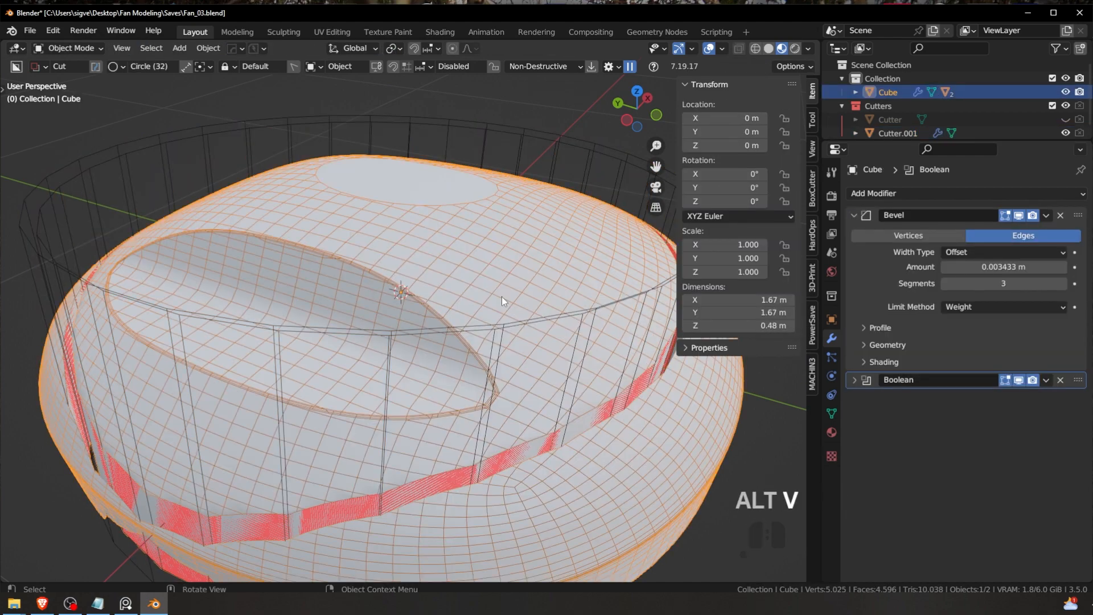
scroll(440, 290, up, 2)
middle_drag(439, 292, 419, 269)
scroll(419, 270, down, 3)
click(384, 315)
key(s)
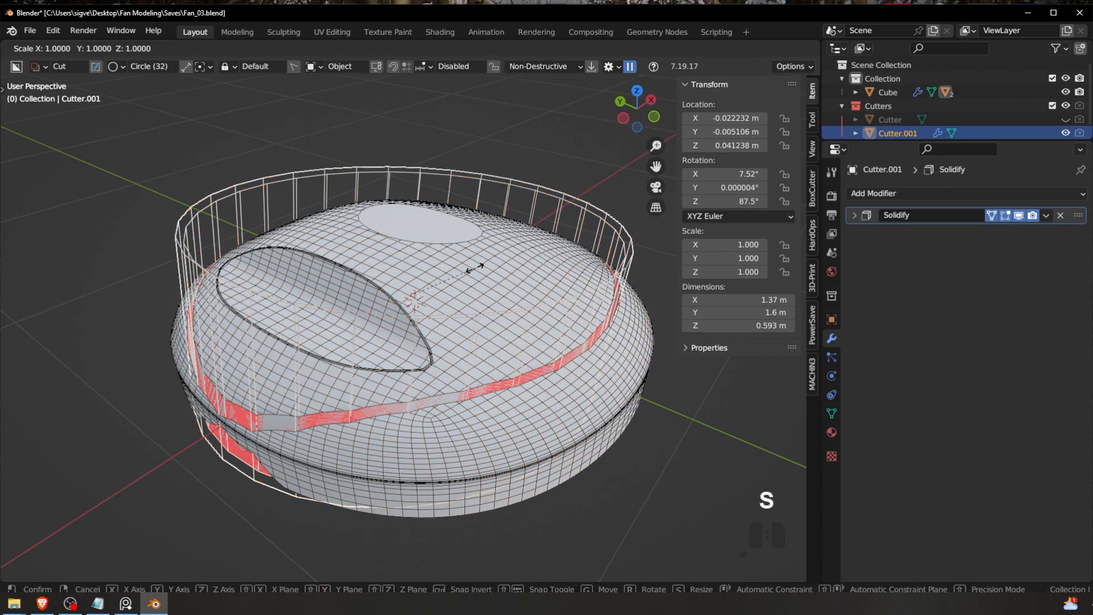
key(z)
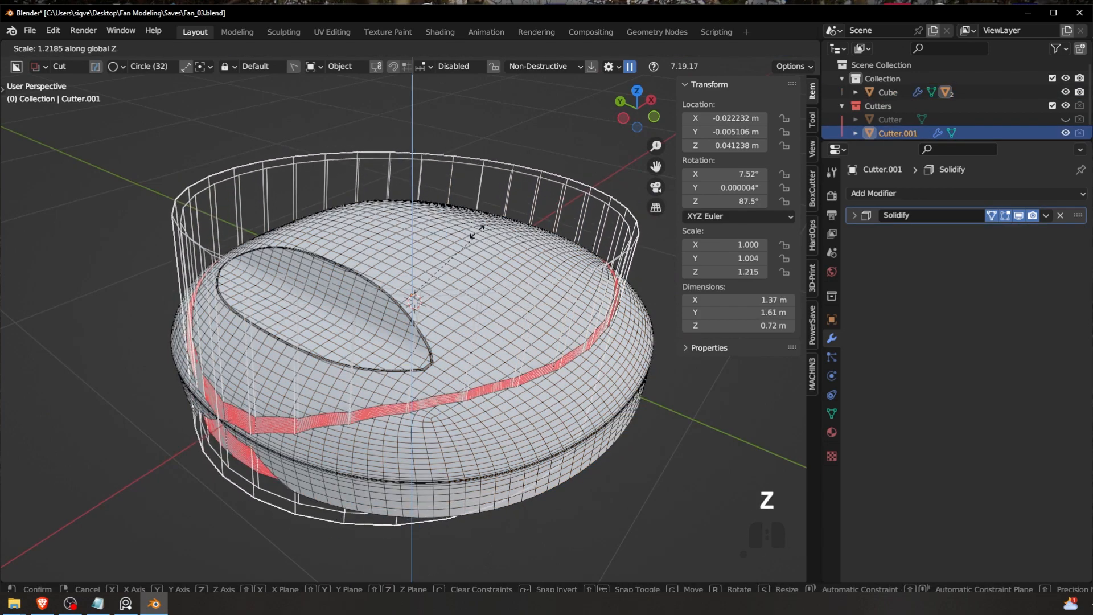
key(Escape)
key(s)
key(z)
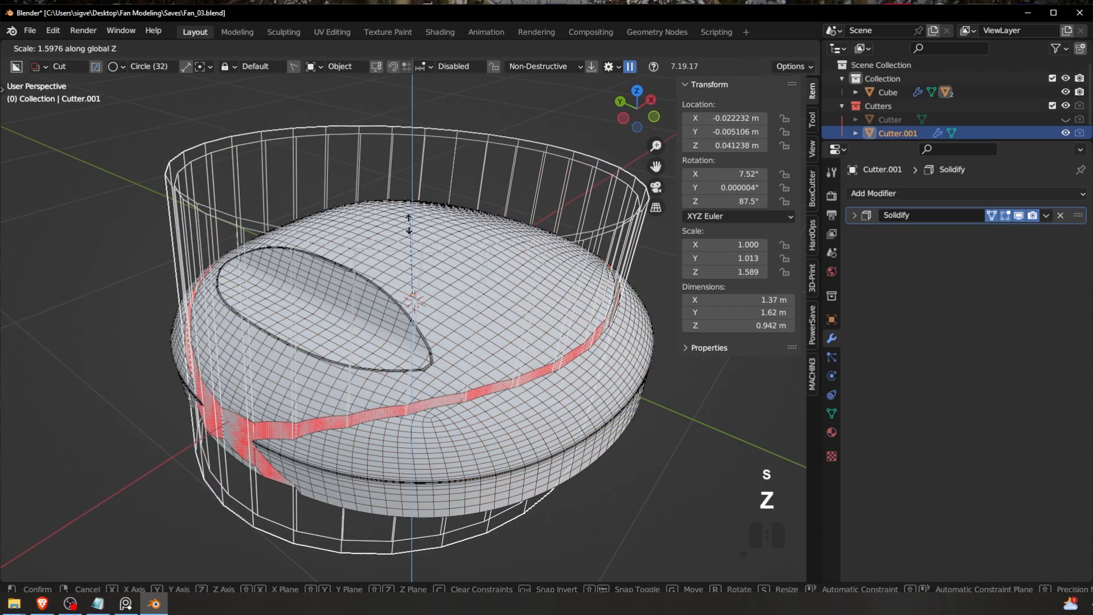
right_click(407, 233)
Step: Rotate the circular cutter -7.22° in front view so its walls stand nearly vertical
alt+middle_drag(408, 238, 393, 299)
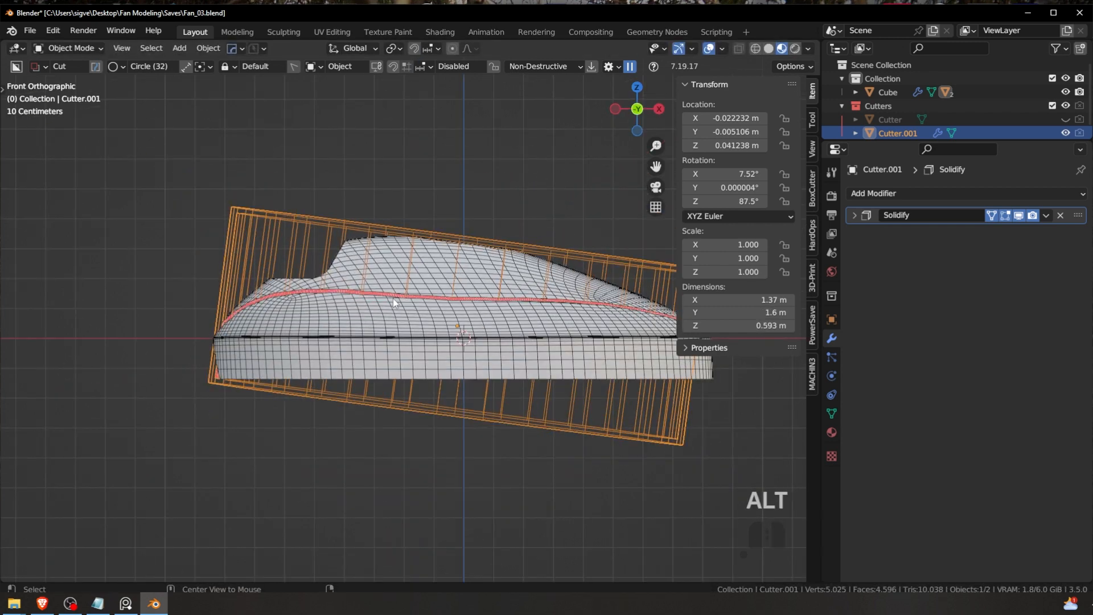
key(Tab)
shift+middle_drag(700, 255, 582, 278)
key(r)
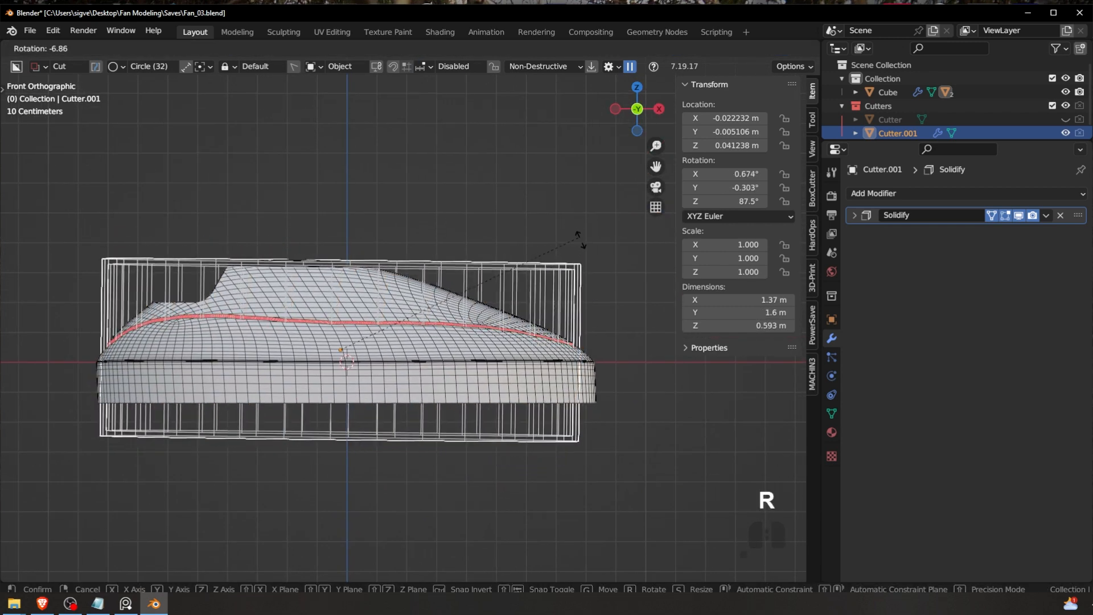
key(Escape)
scroll(564, 294, up, 1)
shift+middle_drag(628, 264, 606, 252)
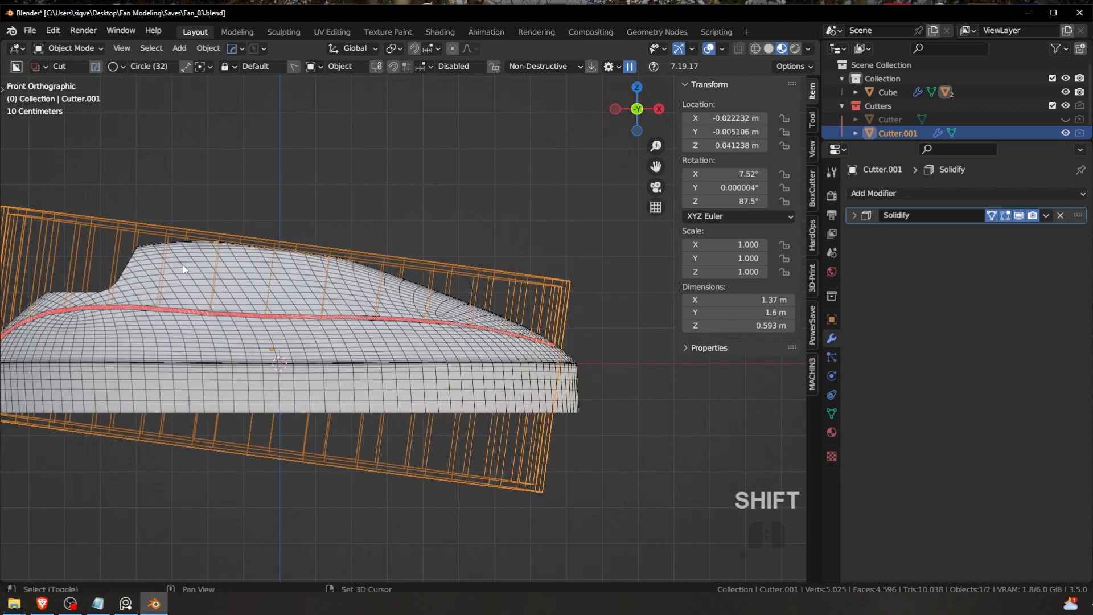
shift+middle_drag(183, 264, 309, 270)
key(r)
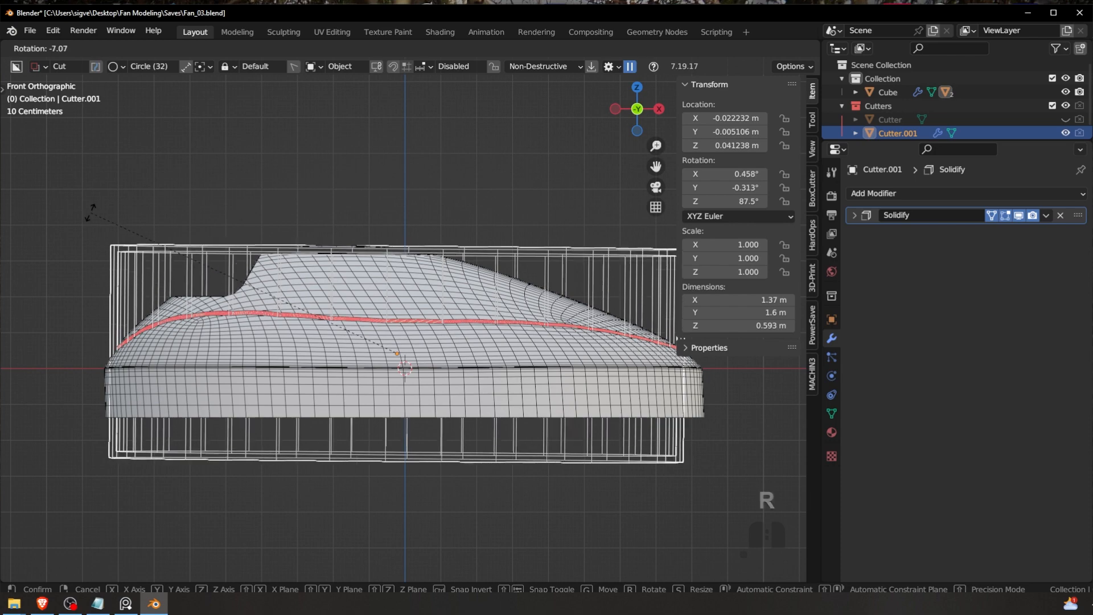
click(92, 214)
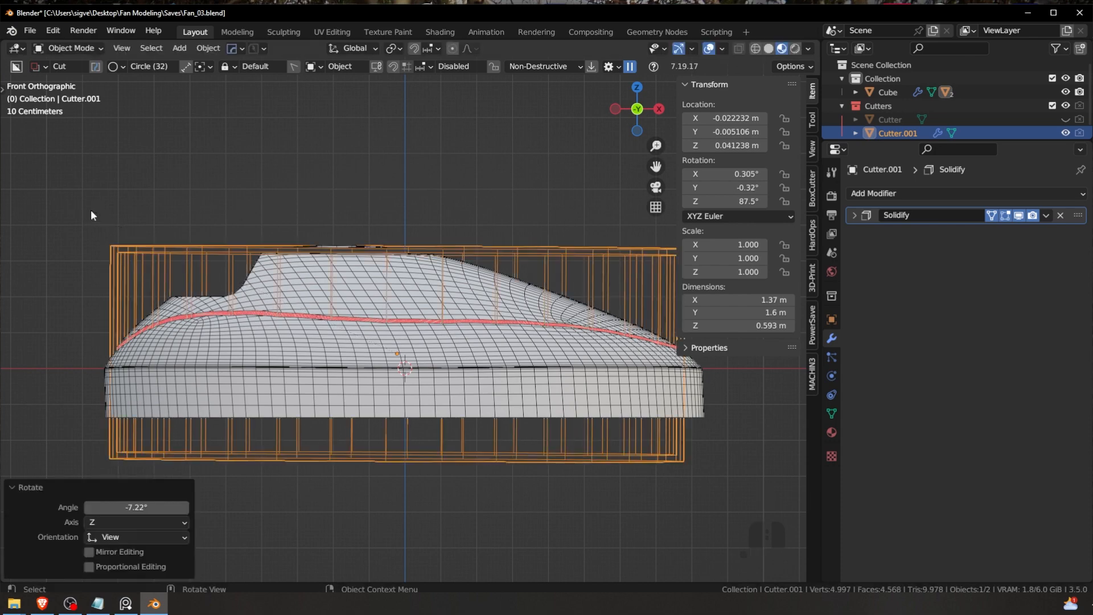
Step: Scale the circular cutter by 1.126 along the global Z axis
key(s)
key(z)
click(326, 148)
middle_drag(327, 148, 426, 247)
middle_drag(341, 324, 374, 278)
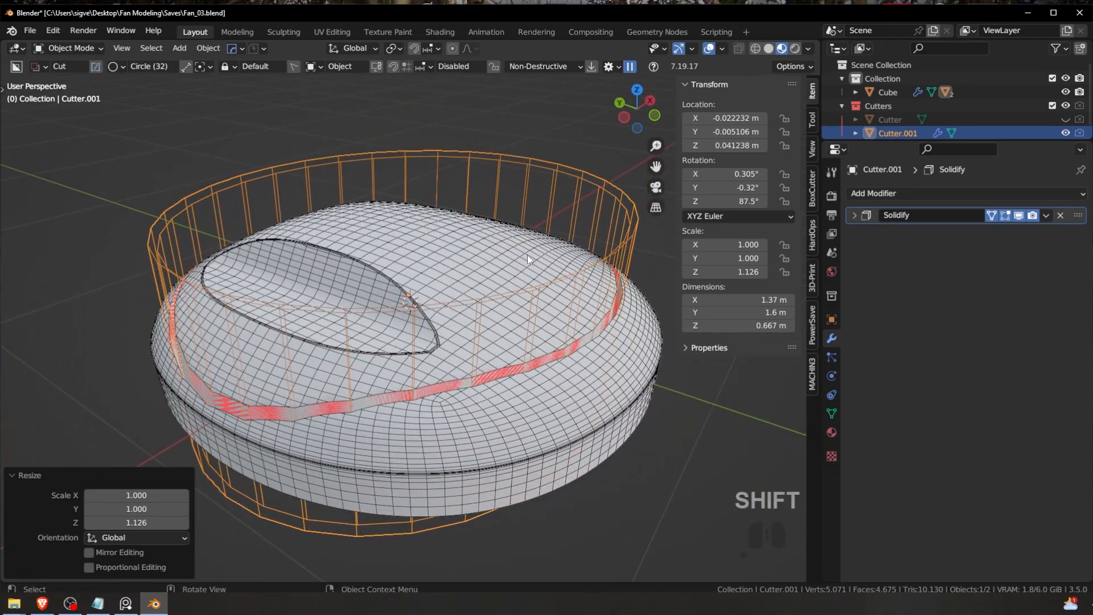
Step: Reduce the circular cutter's Solidify thickness to make the panel seam thinner
scroll(527, 255, up, 2)
key(q)
click(480, 286)
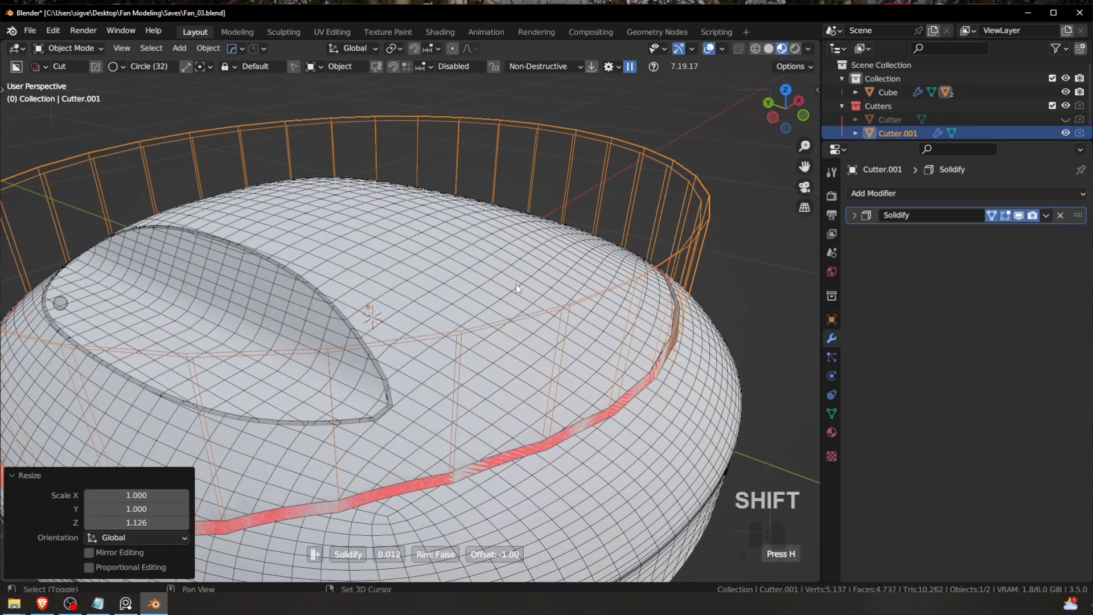
click(548, 279)
scroll(511, 296, down, 4)
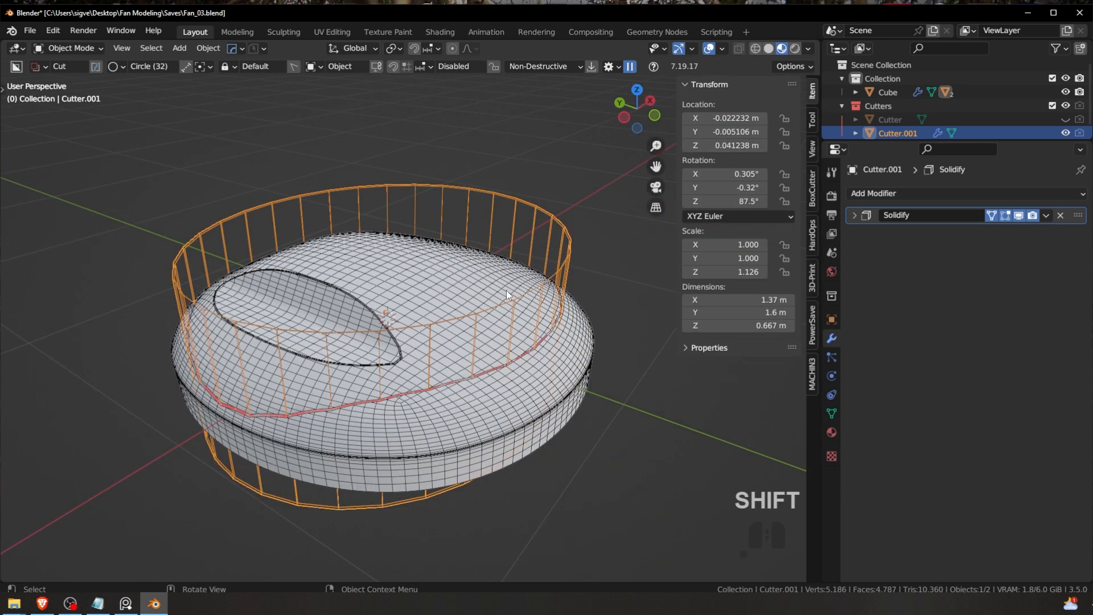
Step: Run Csharp on the fan body to apply its Boolean and examine the seam mesh in edit mode
key(1)
click(422, 276)
key(q)
ctrl+click(423, 277)
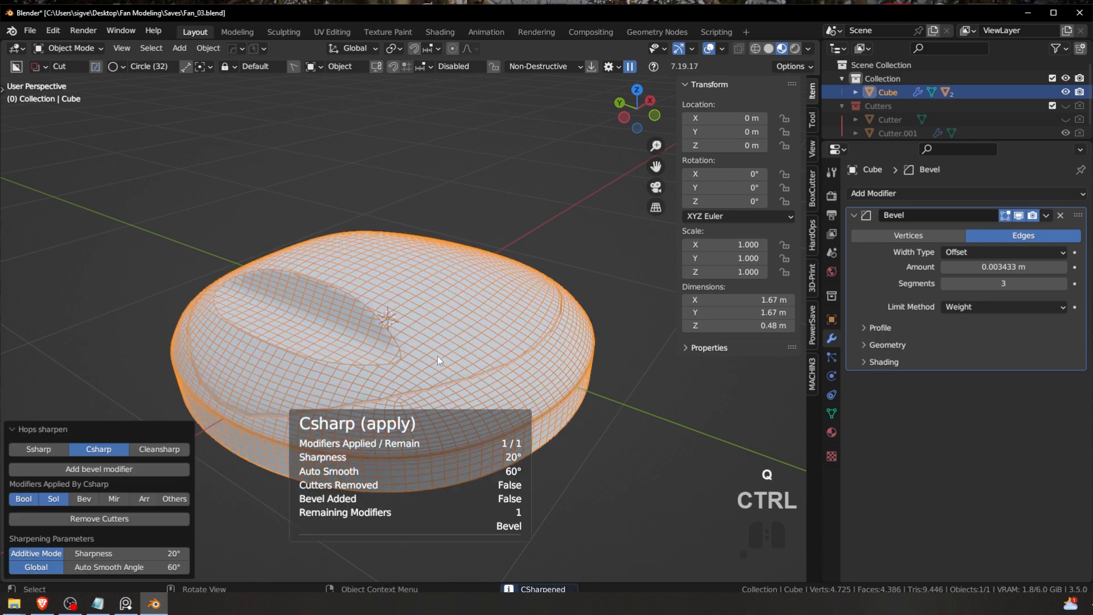
key(Tab)
key(a)
scroll(466, 397, up, 4)
key(a)
shift+middle_drag(414, 377, 443, 310)
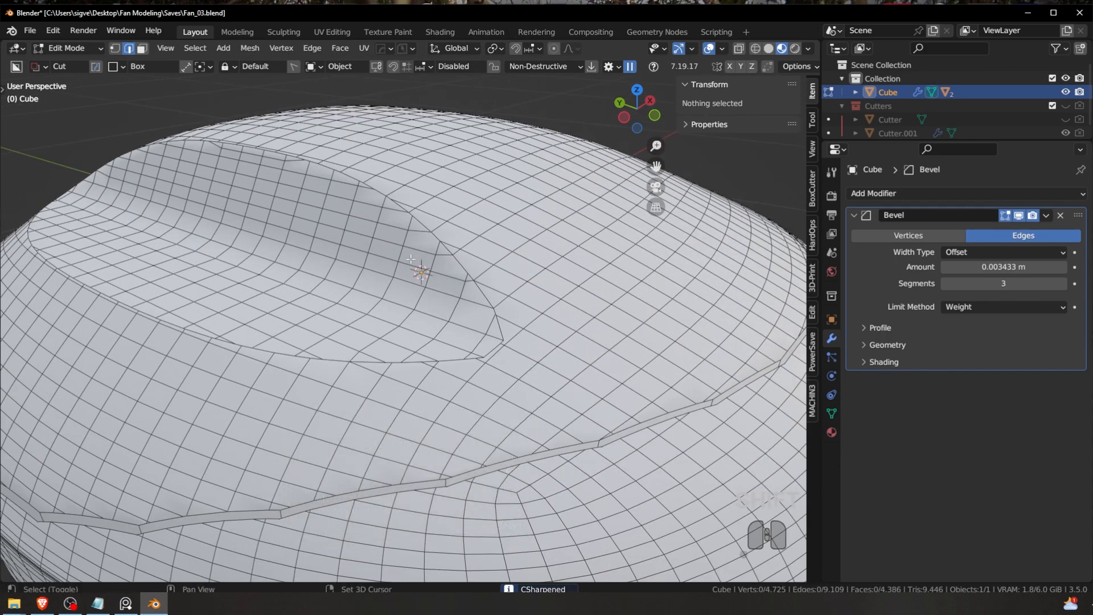
shift+middle_drag(411, 259, 414, 278)
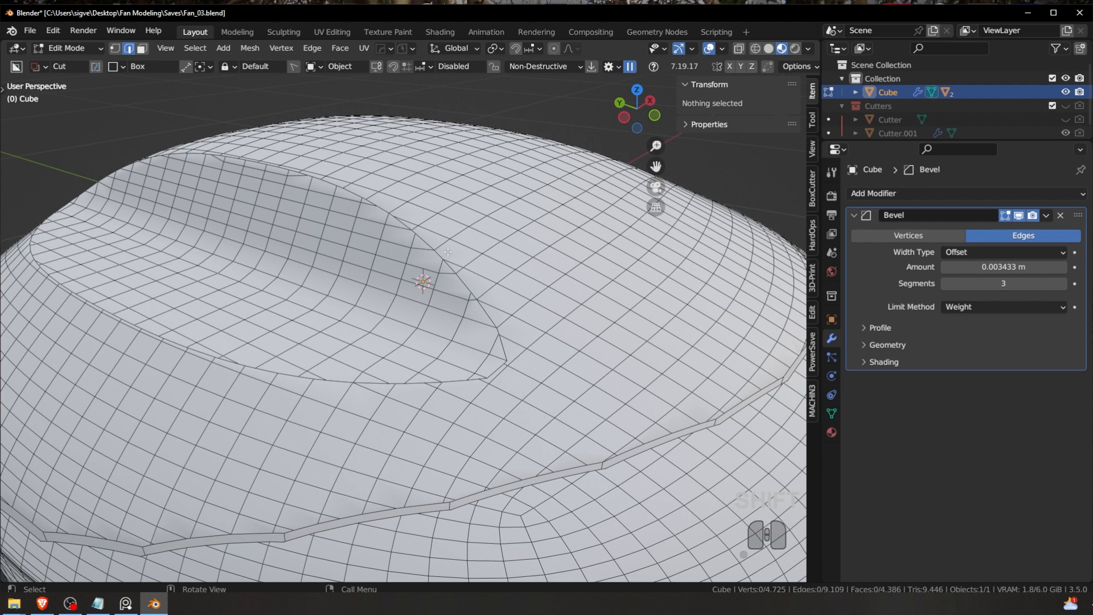
Step: Review the HOps Helper's Sharpening / Shading mark defaults and autosmooth settings for the fan body
key(Tab)
key(ctrl+grave)
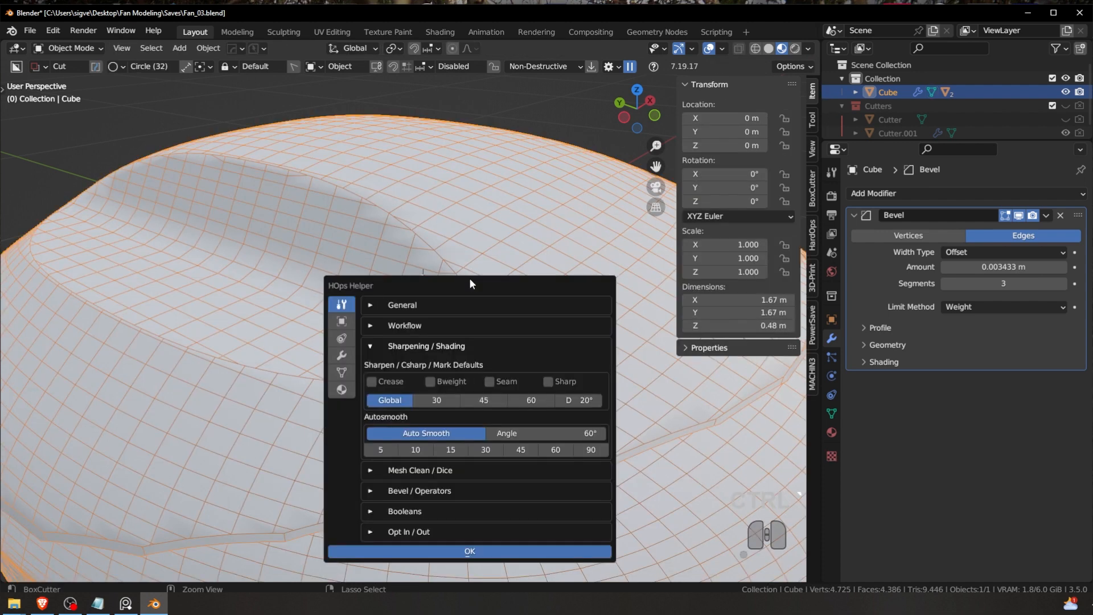
drag(398, 293, 484, 202)
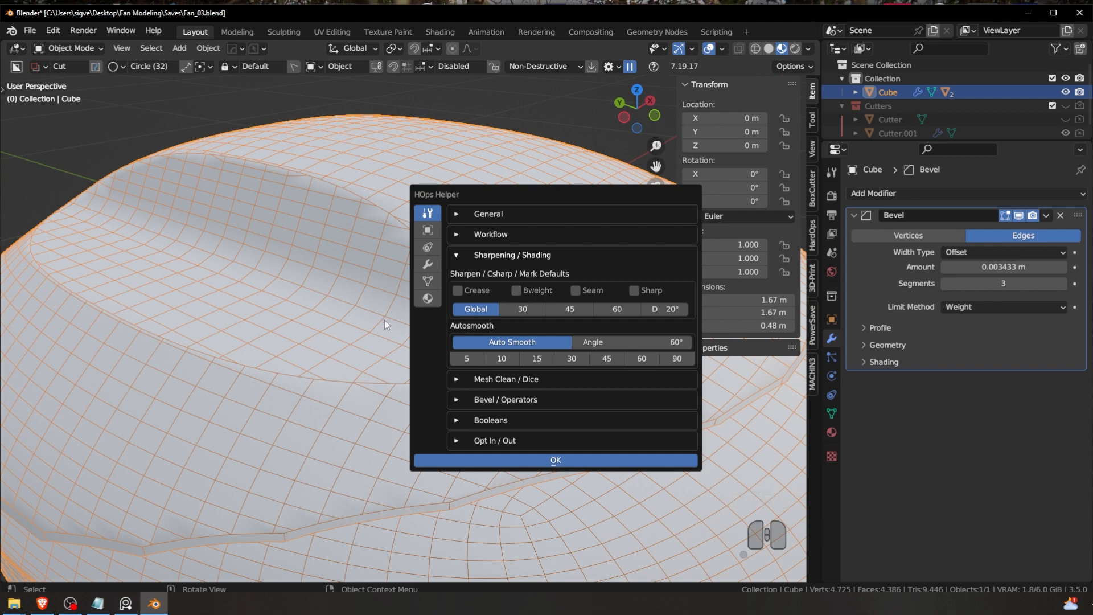
key(ctrl+grave)
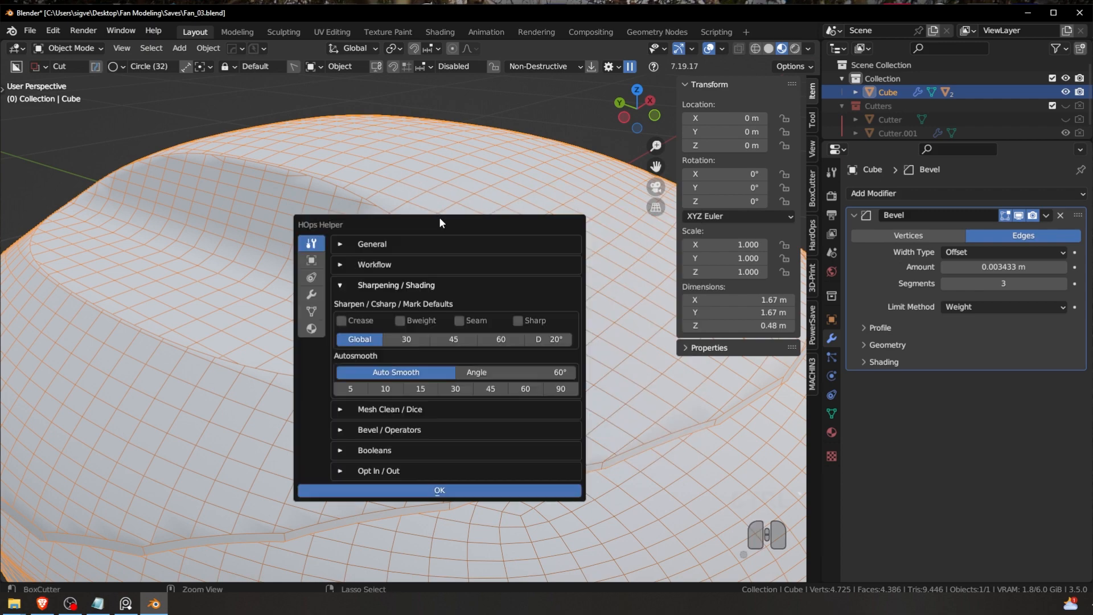
click(484, 210)
key(q)
Step: Undo the Csharp operation to bring back the fan body's live Boolean modifier
key(ctrl+z)
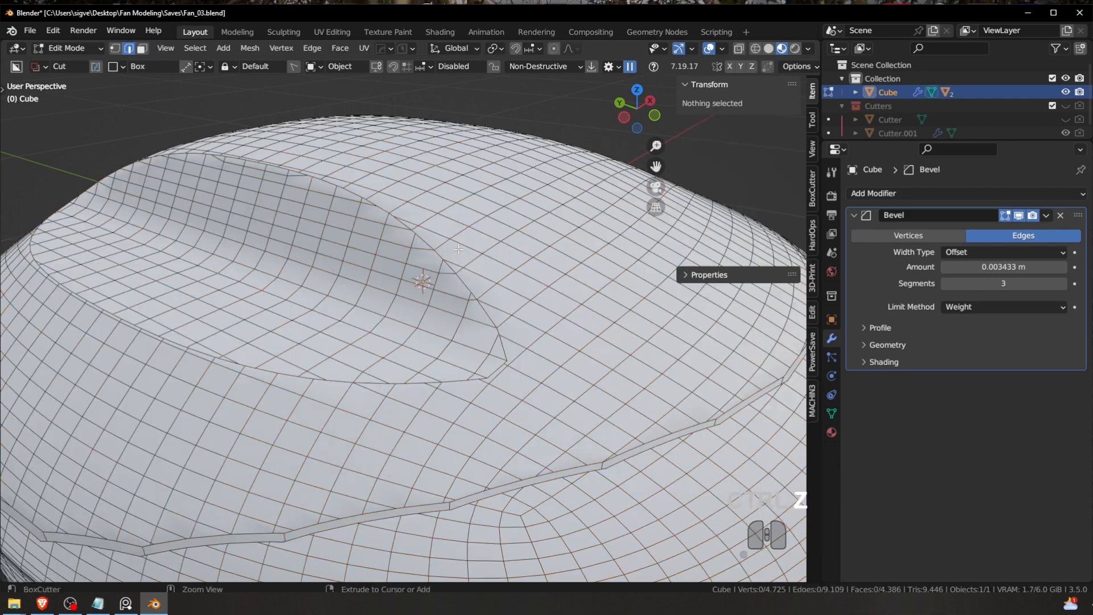
key(ctrl+z)
key(ctrl+z)
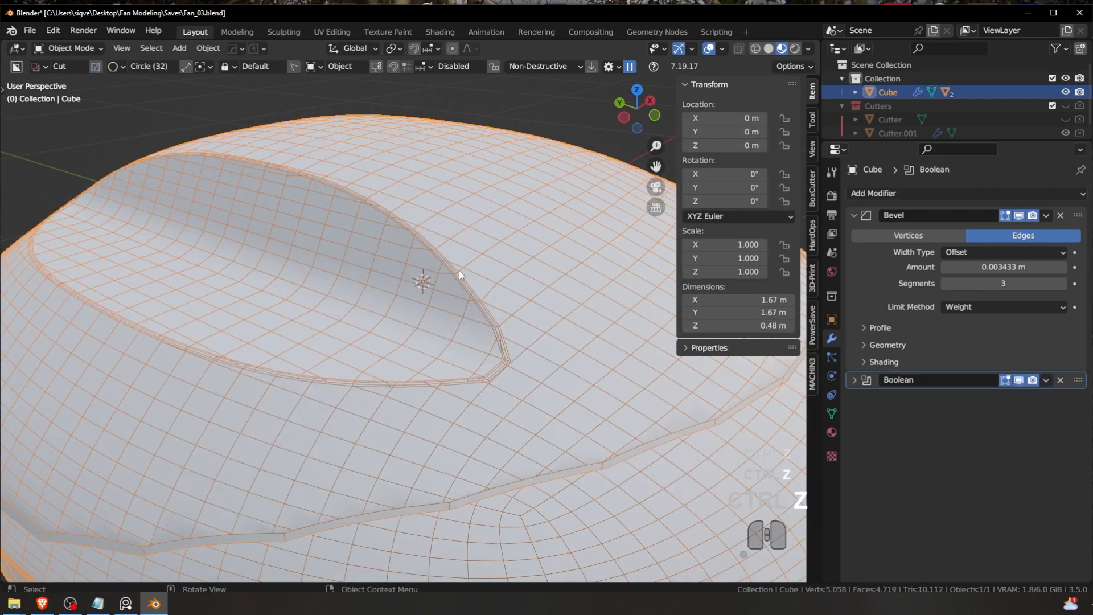
Step: Run Sharpen on the fan body and check the seam edges in edit mode
scroll(487, 272, down, 6)
key(a)
key(a)
key(q)
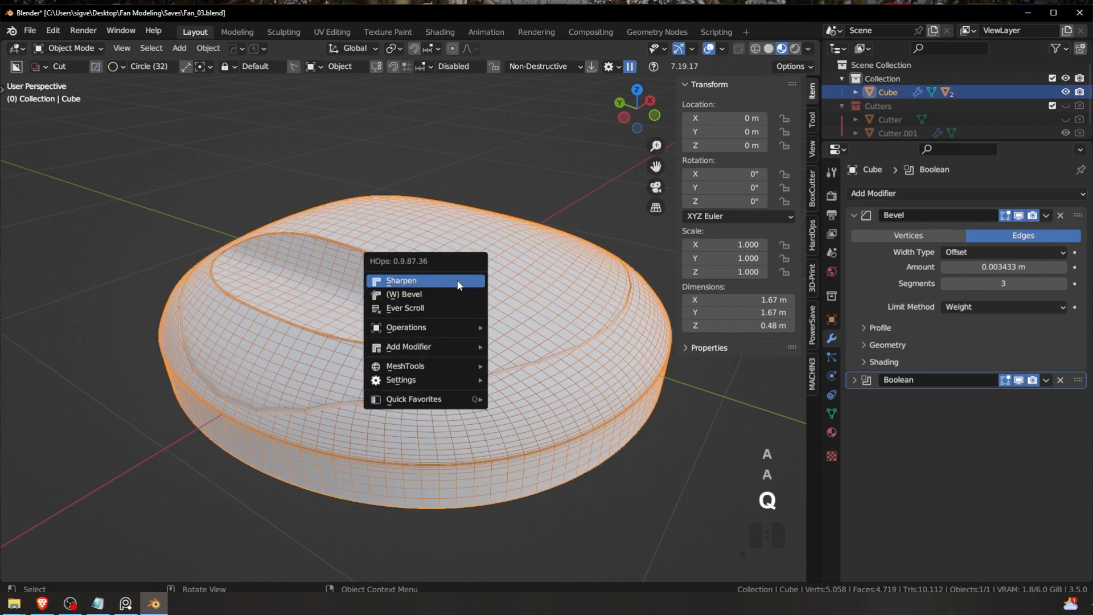
click(411, 281)
key(Tab)
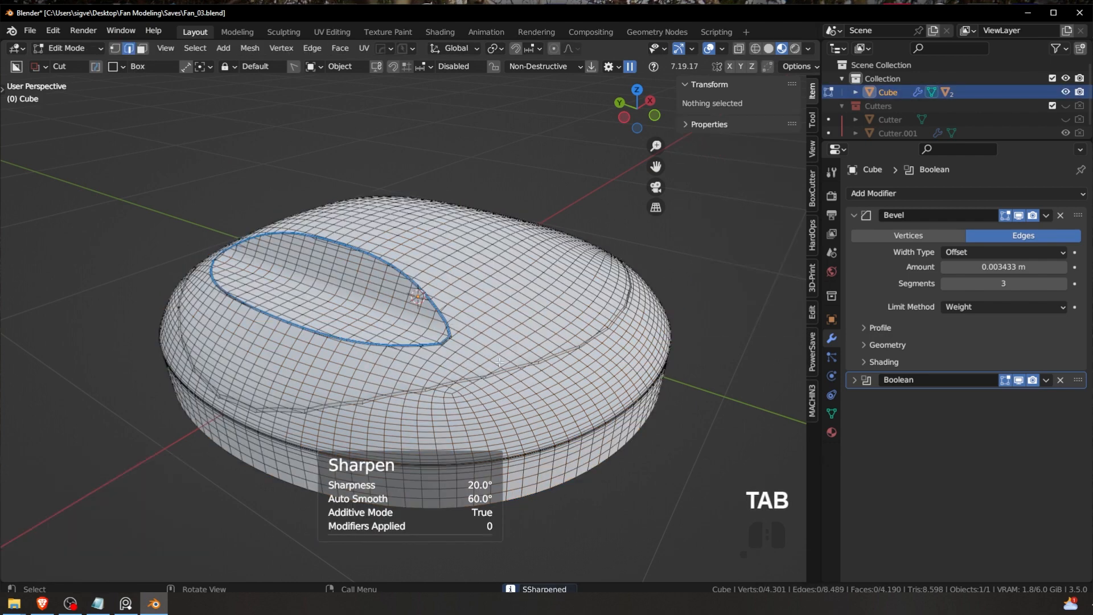
key(a)
key(a)
scroll(433, 370, up, 5)
click(430, 372)
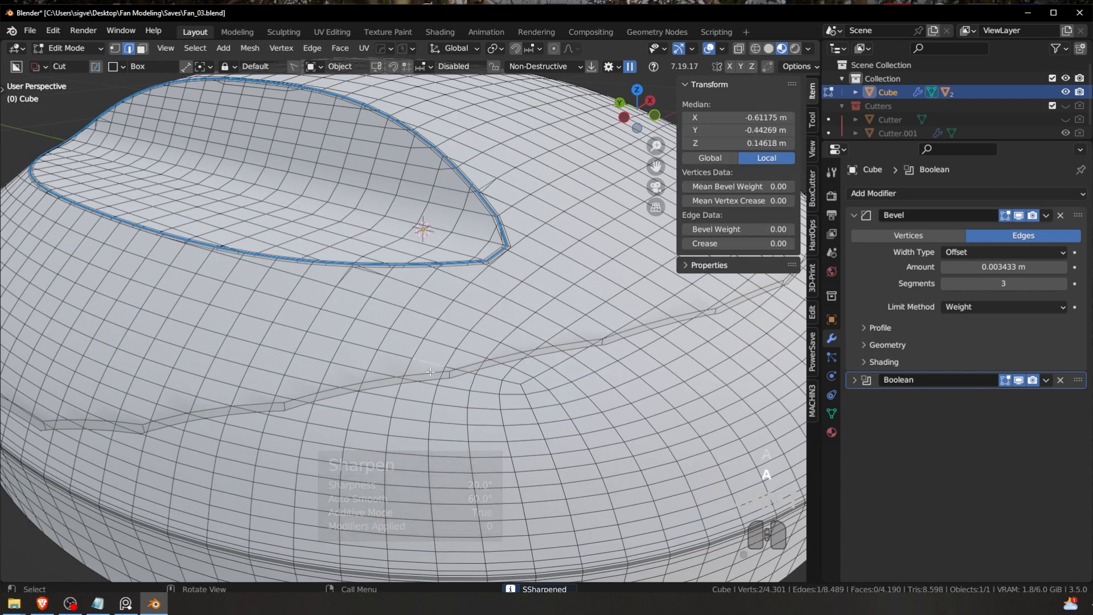
Step: Apply the fan body's Boolean with Csharp in object mode, keeping the Bevel modifier live
key(Tab)
key(q)
ctrl+click(425, 309)
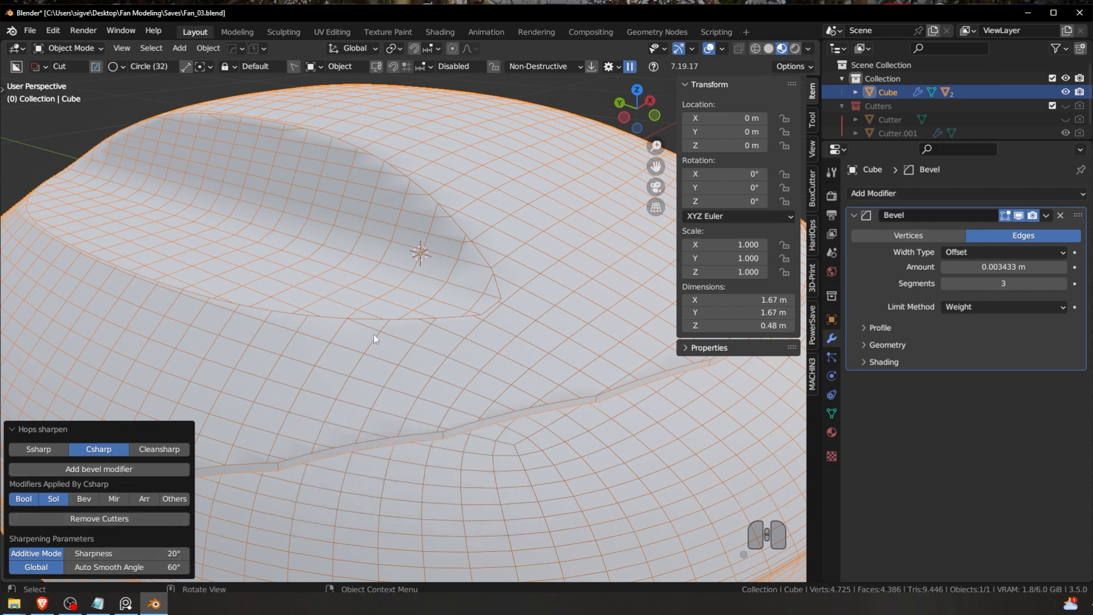
Step: Select the edge loop around the recess rim in edit mode and set its mean bevel weight to 1.00
key(Tab)
click(430, 340)
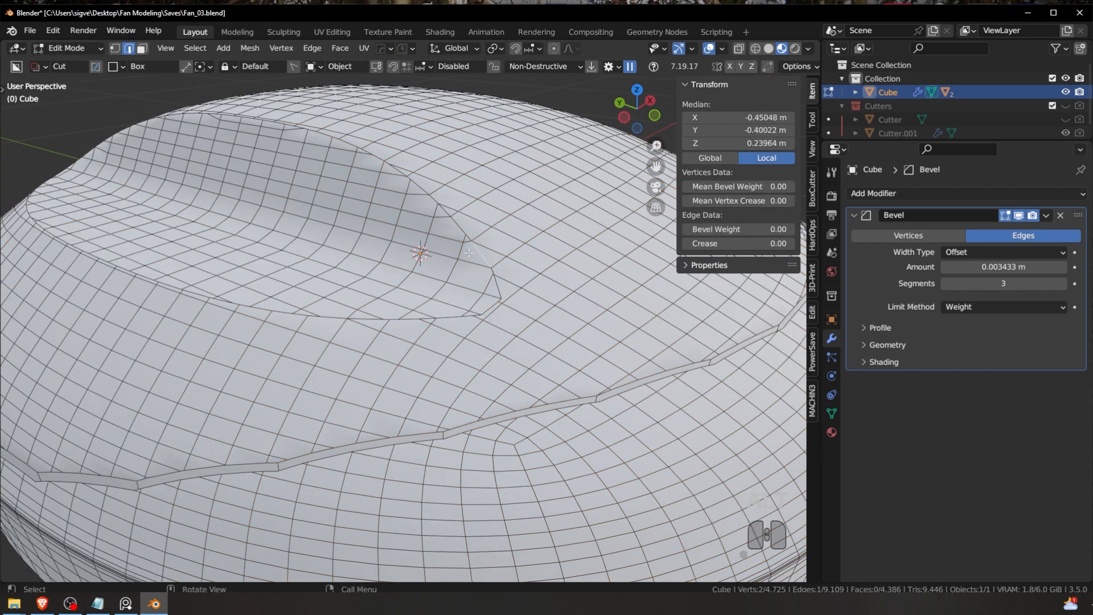
scroll(470, 253, down, 4)
scroll(514, 272, up, 4)
mouse_move(470, 253)
shift+middle_down()
mouse_move(514, 272)
mouse_move(501, 284)
mouse_move(471, 265)
shift+middle_up()
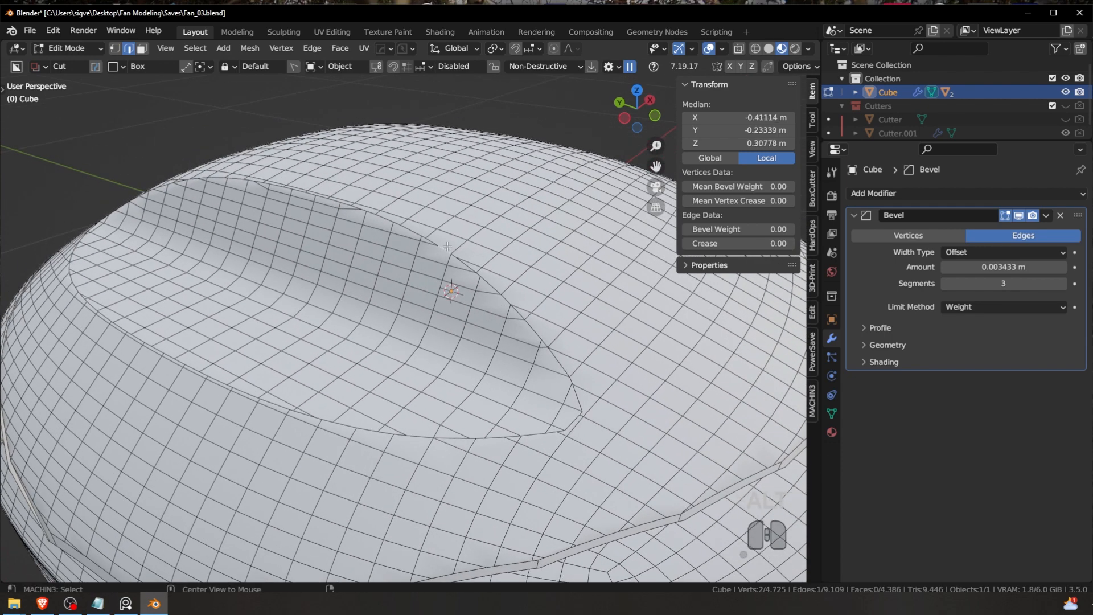
alt+click(448, 246)
shift+middle_drag(476, 317, 459, 297)
drag(729, 230, 786, 230)
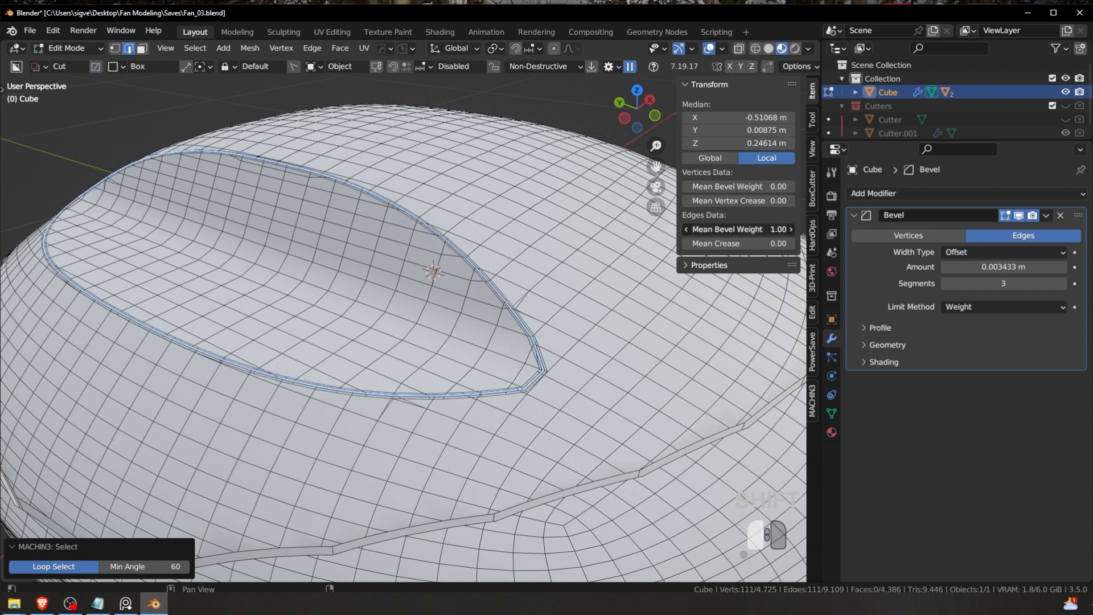
Step: Select the seam's inner edge loop on the top surface and add bevel weight to it
shift+middle_drag(564, 331, 516, 283)
shift+middle_drag(524, 326, 520, 319)
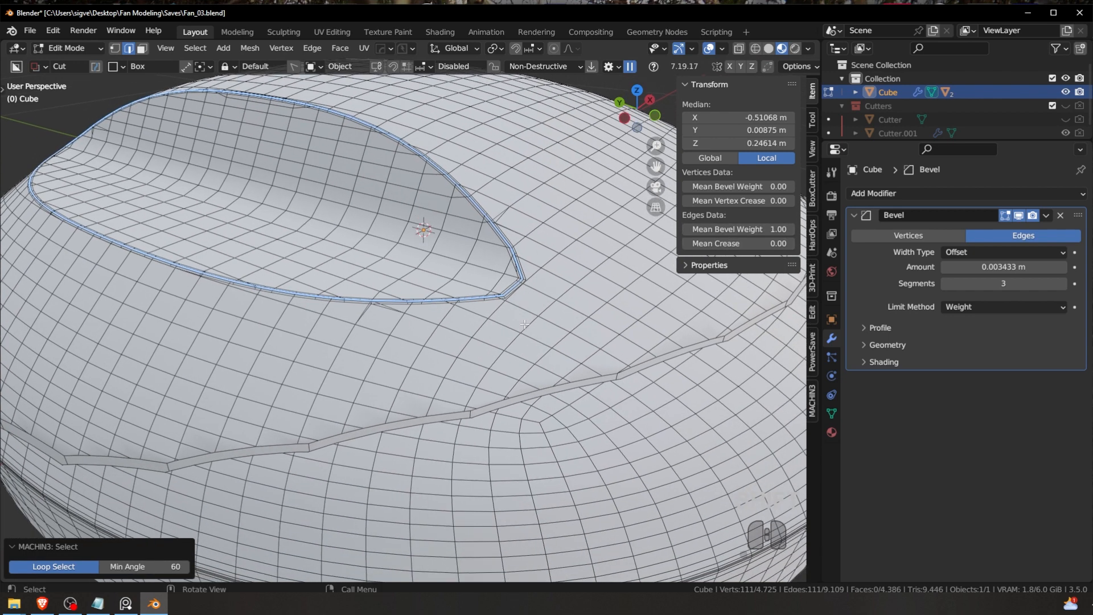
double_click(450, 414)
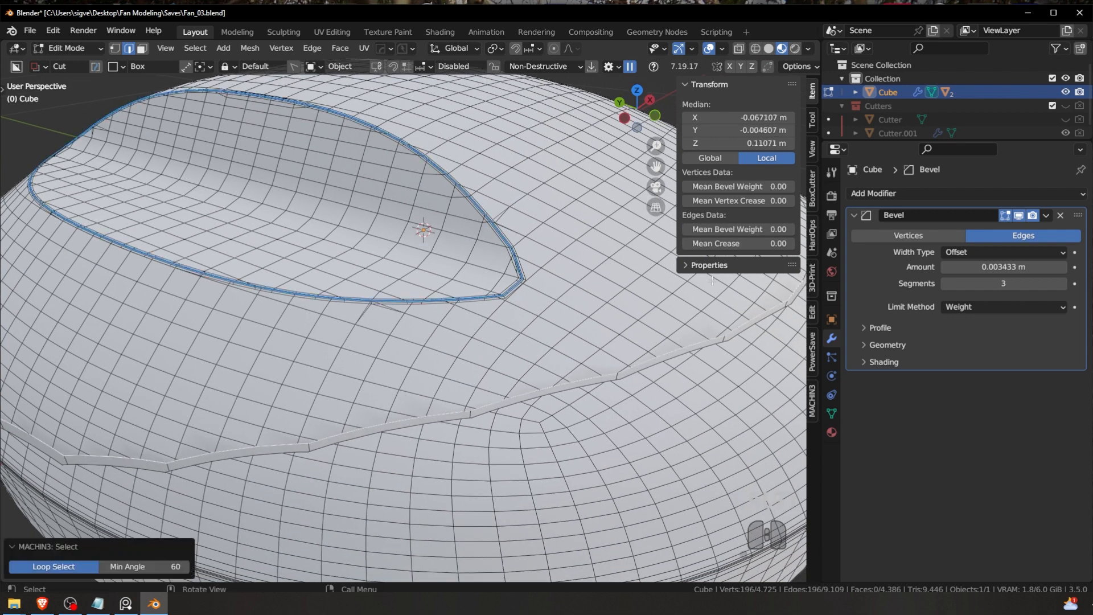
Step: Try to select the seam's outer edge loop on the top surface
click(403, 431)
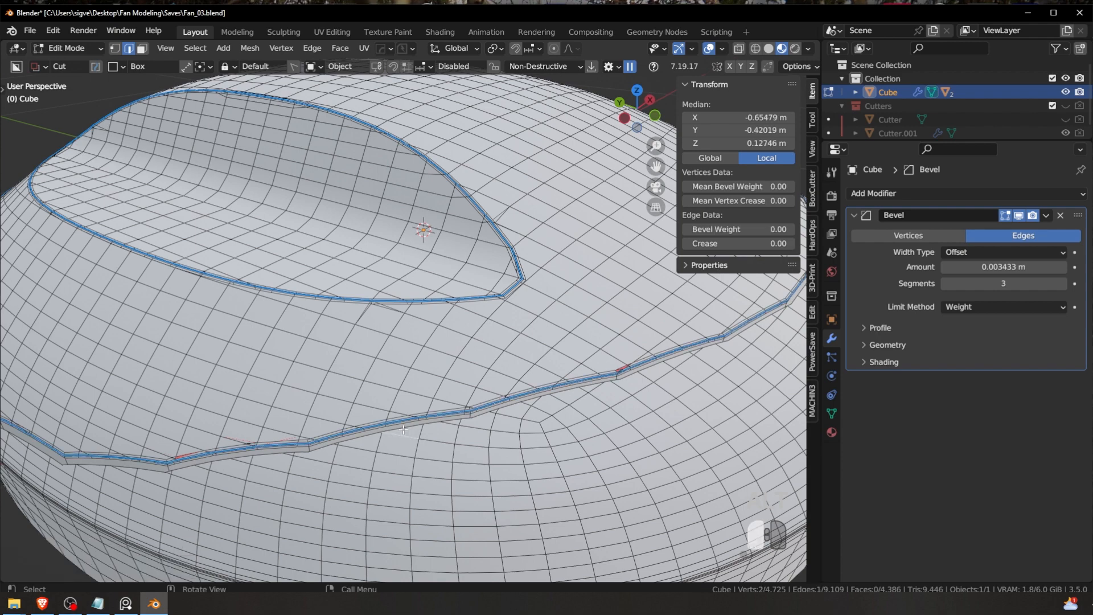
shift+middle_drag(307, 394, 393, 410)
scroll(394, 421, up, 2)
key(a)
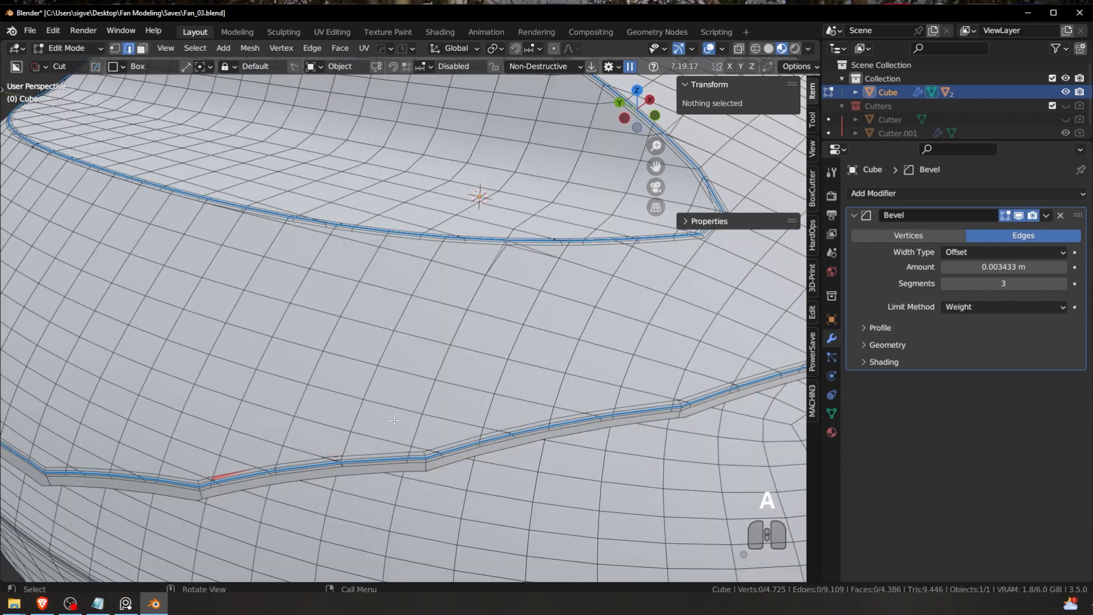
click(353, 477)
key(a)
scroll(399, 430, down, 3)
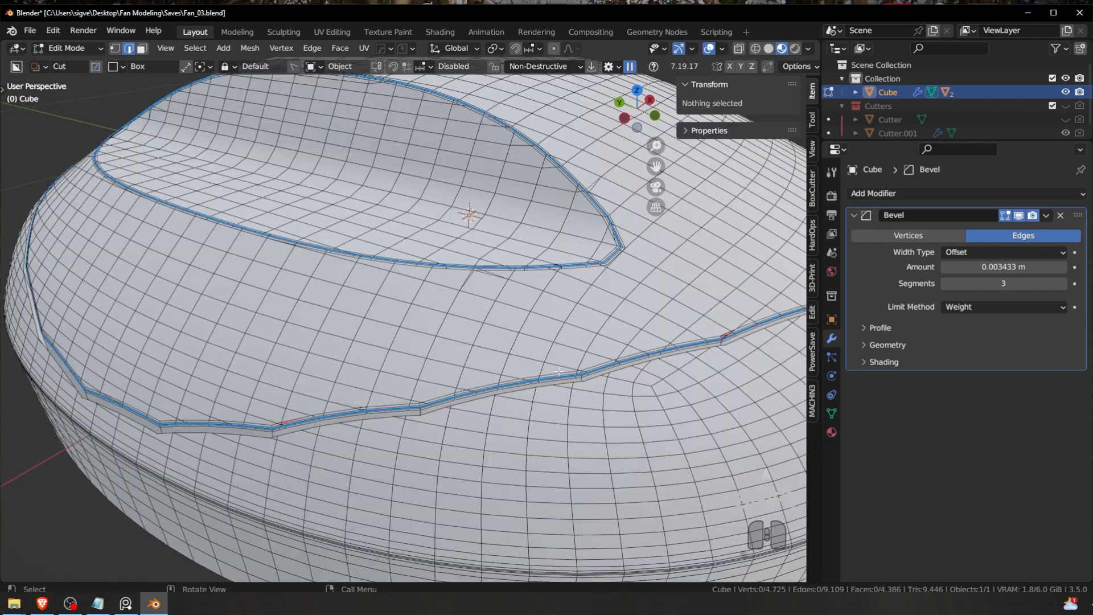
shift+middle_drag(655, 353, 440, 375)
alt+click(433, 369)
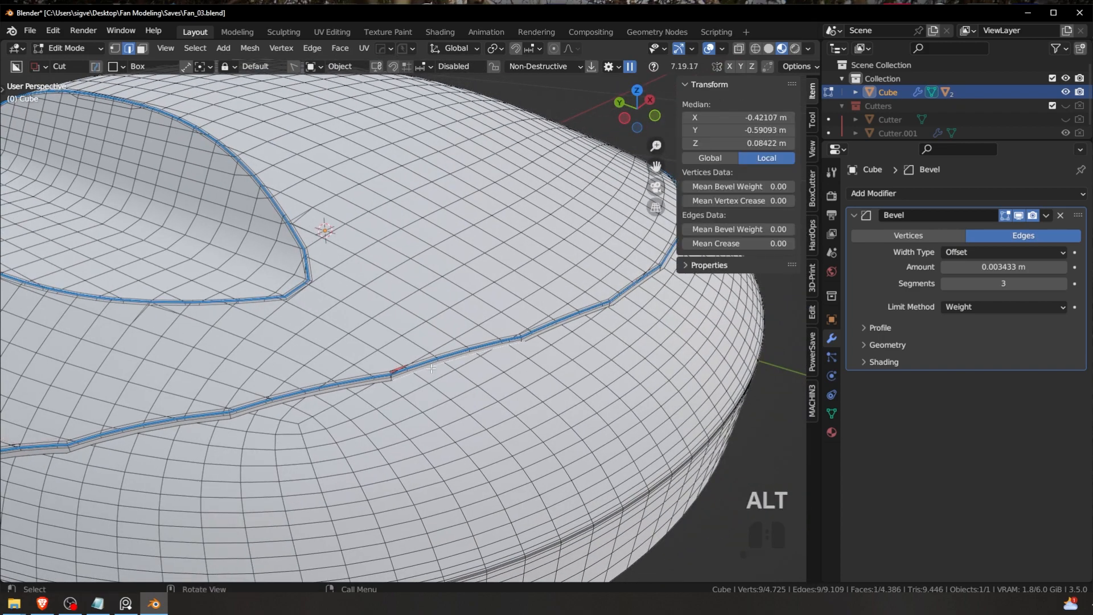
Step: Examine the seam's edges around the fan body from several sides and clear the selection
scroll(472, 321, down, 5)
middle_drag(472, 321, 530, 248)
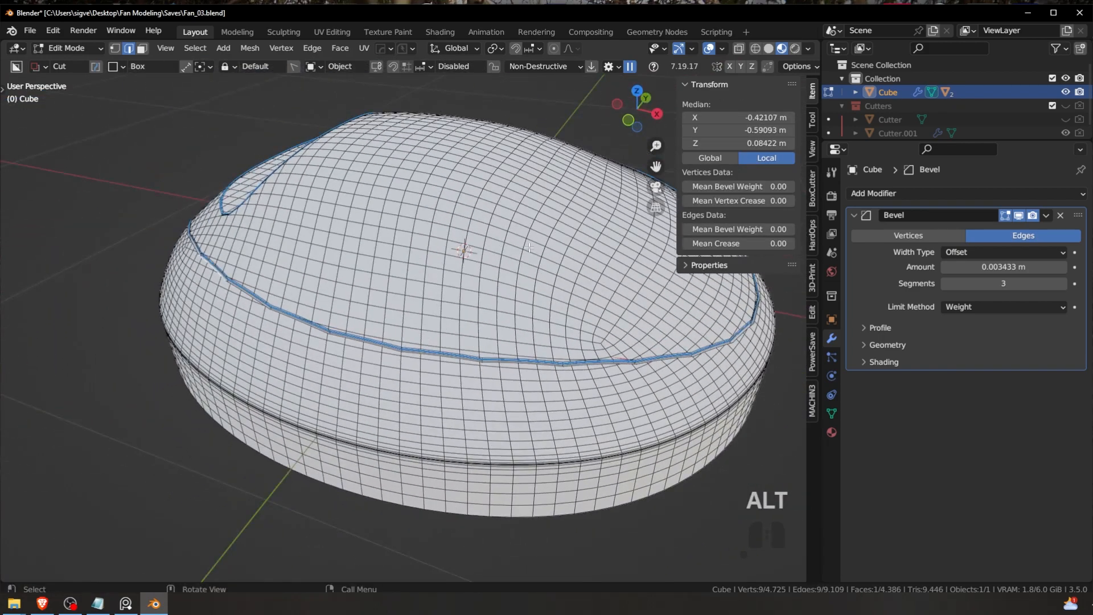
middle_drag(307, 222, 407, 210)
shift+middle_drag(407, 210, 456, 228)
scroll(455, 239, up, 1)
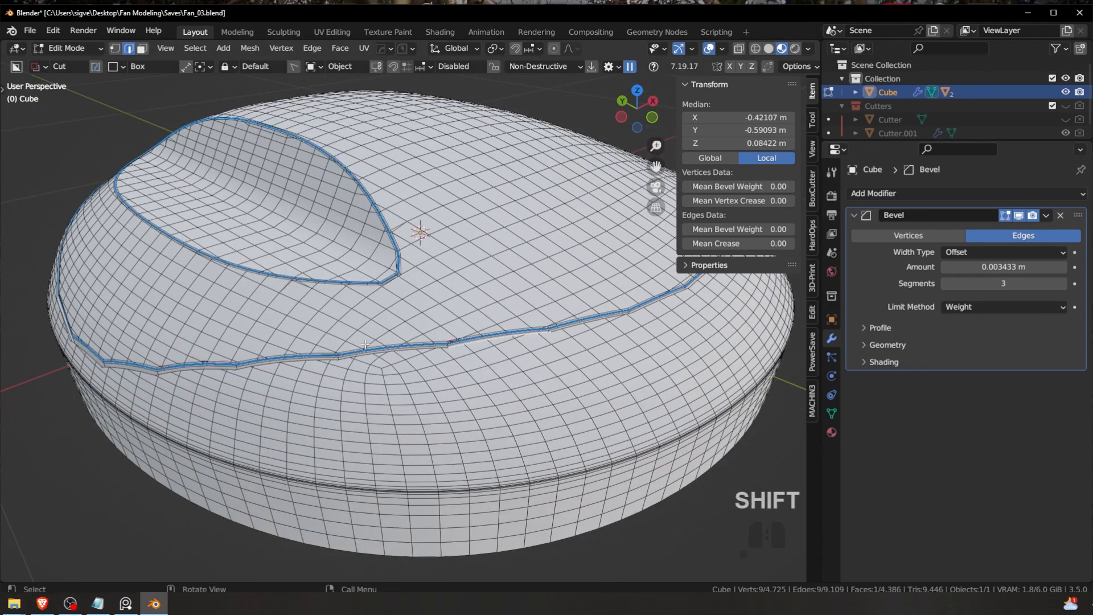
mouse_move(365, 344)
middle_down()
mouse_move(387, 347)
mouse_move(296, 375)
mouse_move(370, 337)
middle_up()
scroll(387, 347, up, 2)
scroll(273, 393, up, 4)
key(a)
key(a)
key(a)
scroll(262, 400, down, 6)
key(a)
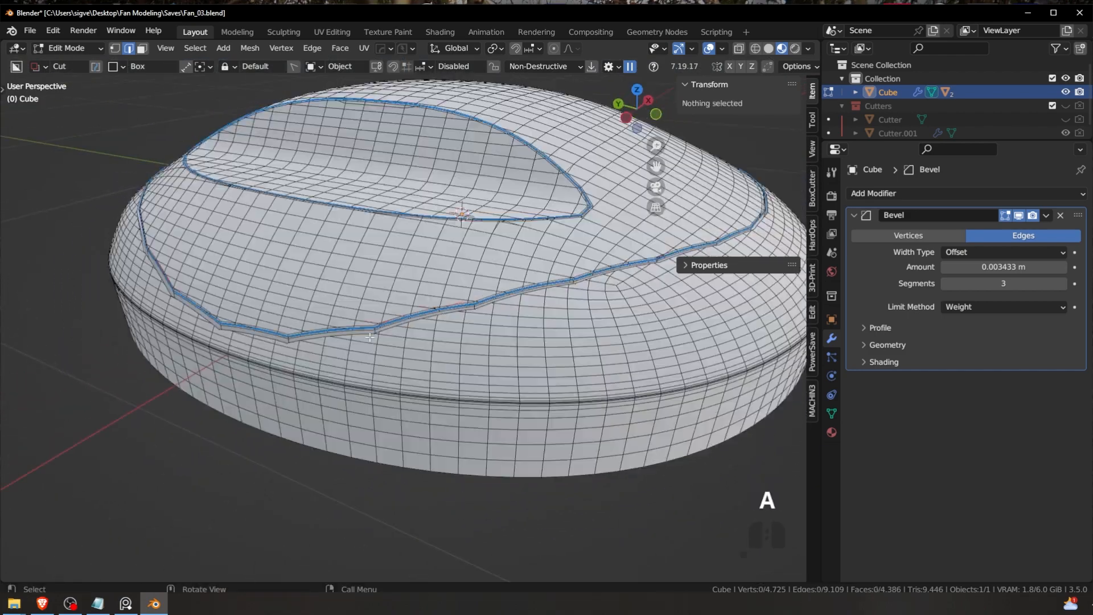
Step: Select the seam's outer edge loop on the top surface, add bevel weight to it, and clear the selection
scroll(371, 337, up, 5)
alt+click(332, 348)
scroll(352, 353, down, 5)
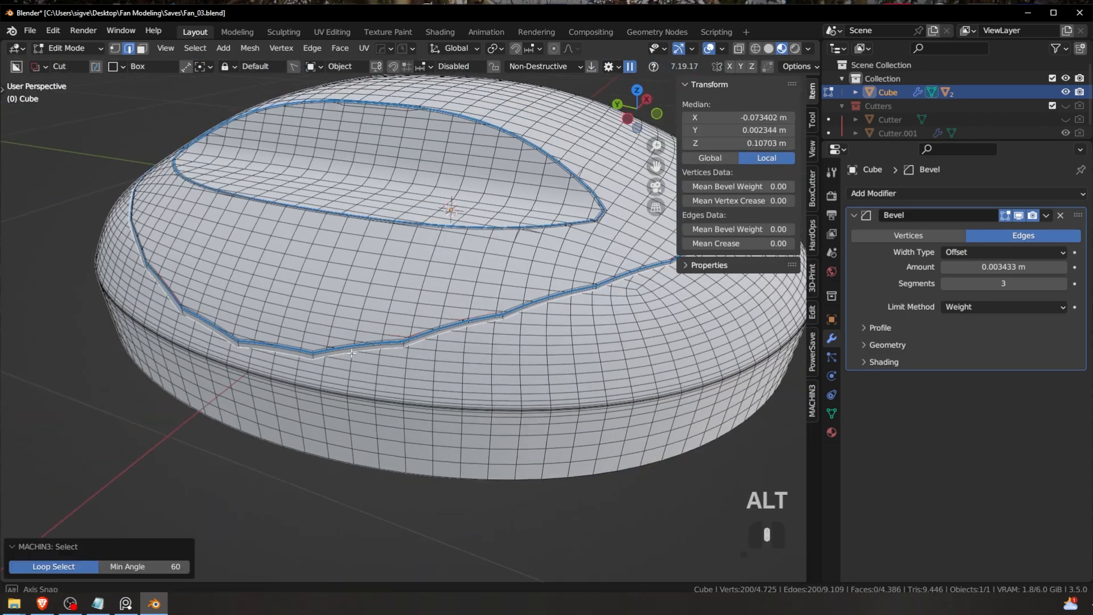
middle_drag(352, 353, 455, 342)
scroll(429, 355, up, 1)
scroll(447, 345, down, 4)
scroll(455, 335, up, 2)
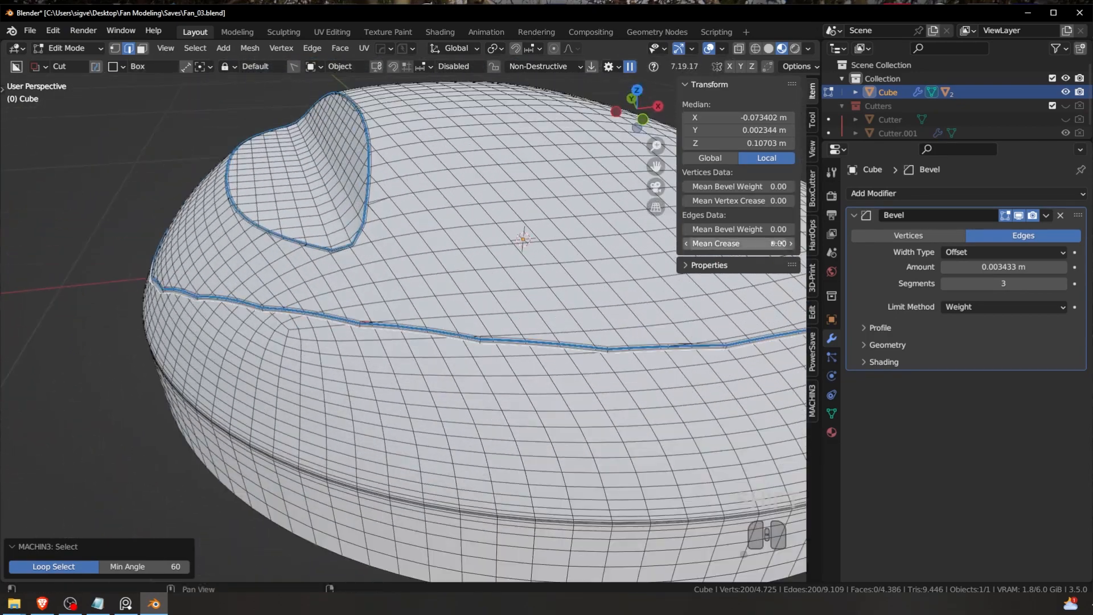
key(a)
key(a)
scroll(513, 319, down, 1)
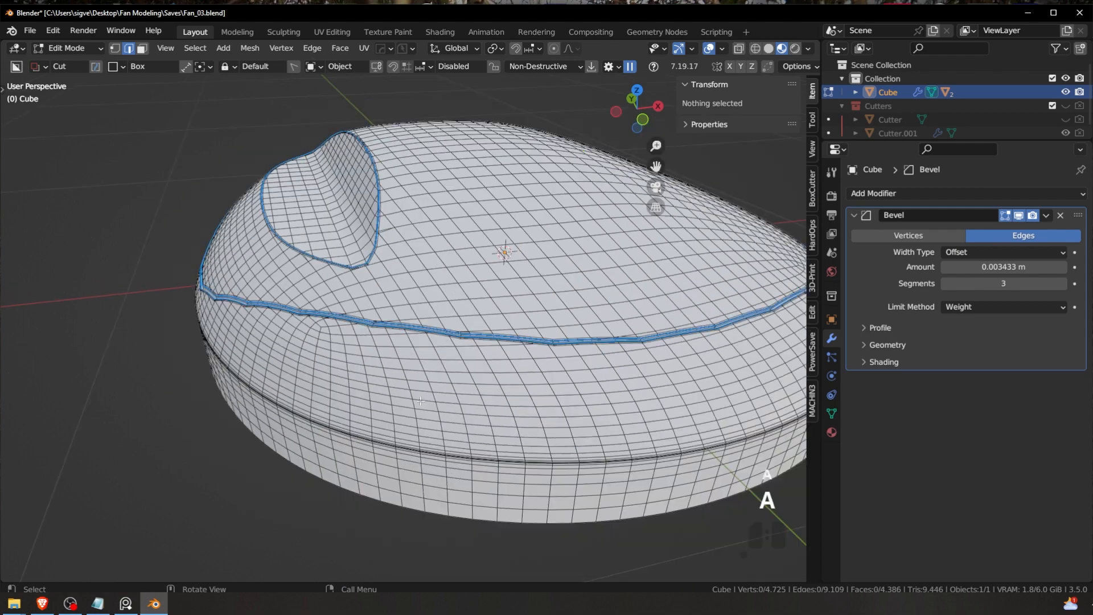
Step: Select the seam's edge loop on the fan body's underside and set its mean bevel weight to 1.00
middle_drag(450, 421, 510, 235)
scroll(518, 271, up, 5)
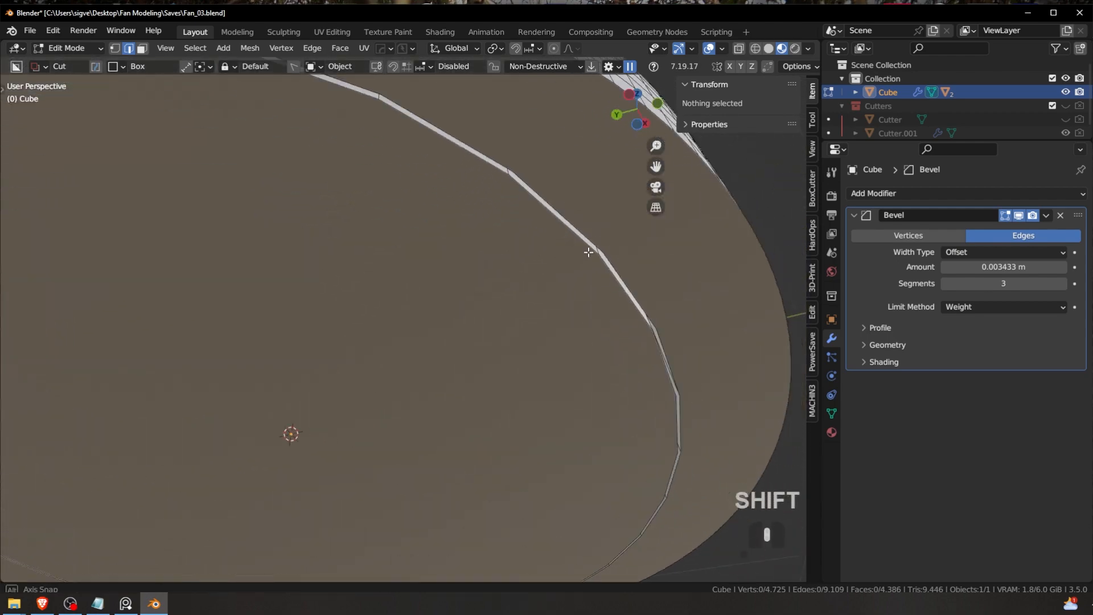
key(a)
key(a)
alt+shift+click(520, 298)
alt+shift+click(516, 302)
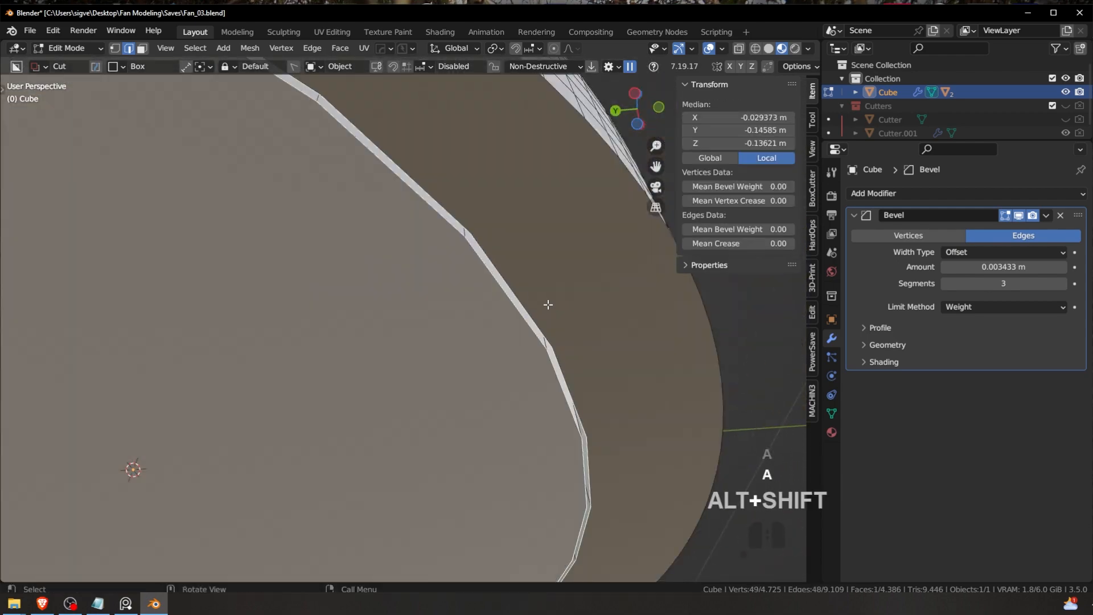
key(a)
key(a)
key(a)
key(a)
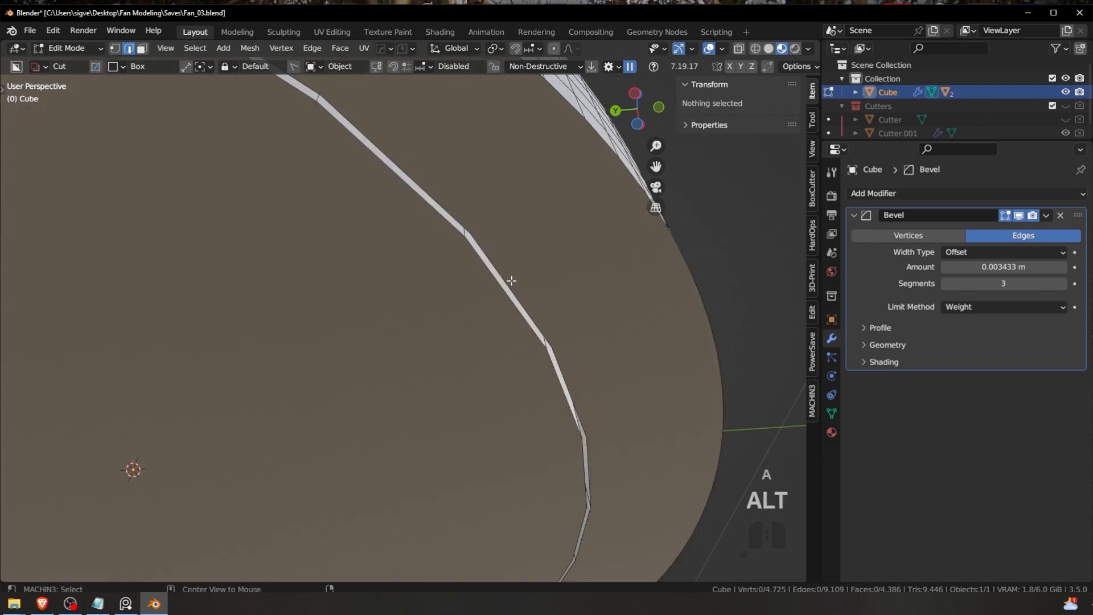
alt+shift+click(490, 289)
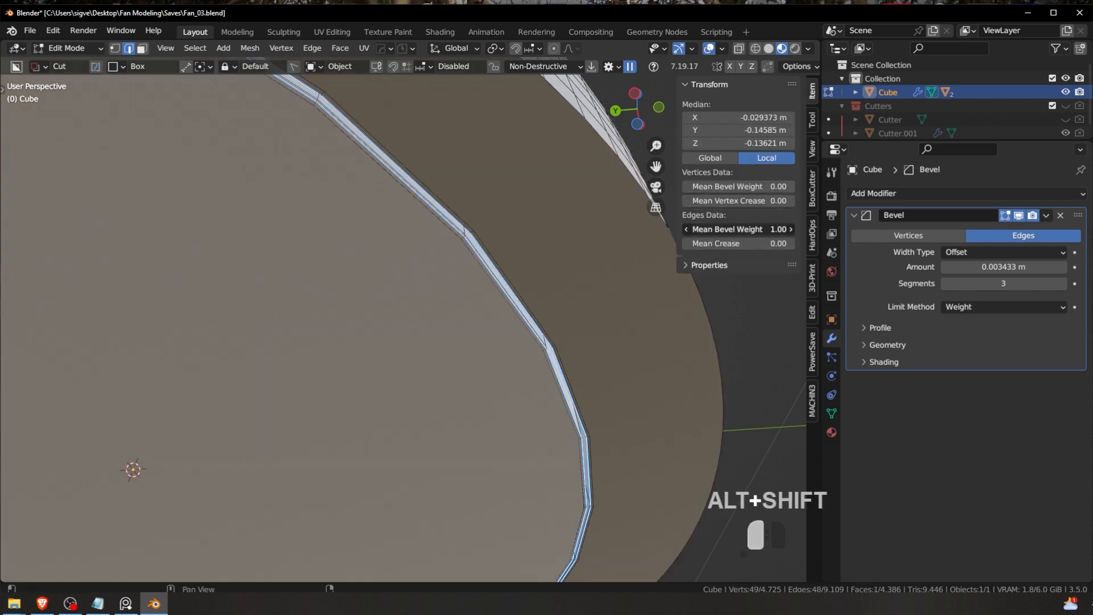
Step: Return the fan body to object mode and turn off its wireframe overlay
key(a)
key(a)
key(Tab)
click(467, 239)
scroll(385, 332, down, 4)
key(a)
key(a)
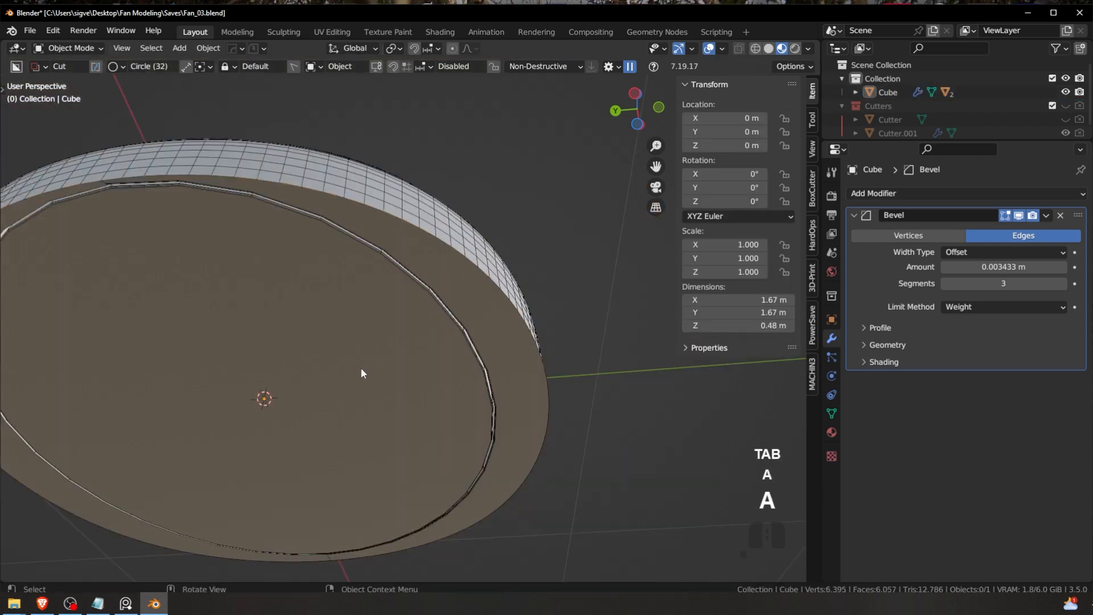
middle_drag(361, 369, 385, 343)
key(alt+v)
click(354, 347)
key(a)
Step: Inspect the beveled seam's shading on the underside and top of the fan body for artifacts
shift+middle_drag(451, 341, 378, 344)
key(a)
scroll(556, 361, up, 5)
scroll(454, 338, down, 2)
shift+middle_drag(420, 386, 444, 342)
scroll(444, 301, down, 1)
middle_drag(444, 300, 396, 400)
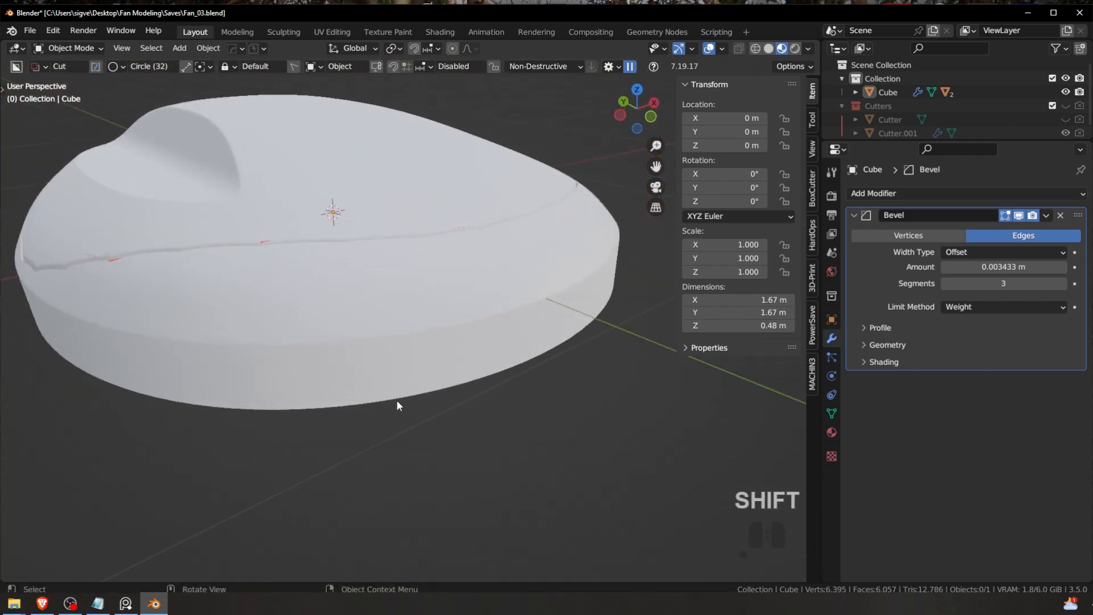
middle_drag(289, 288, 289, 313)
shift+middle_drag(227, 237, 329, 231)
scroll(329, 230, up, 1)
Step: Dissolve the stray vertex just above the seam's inner edge near the recess tip in edit mode
key(Tab)
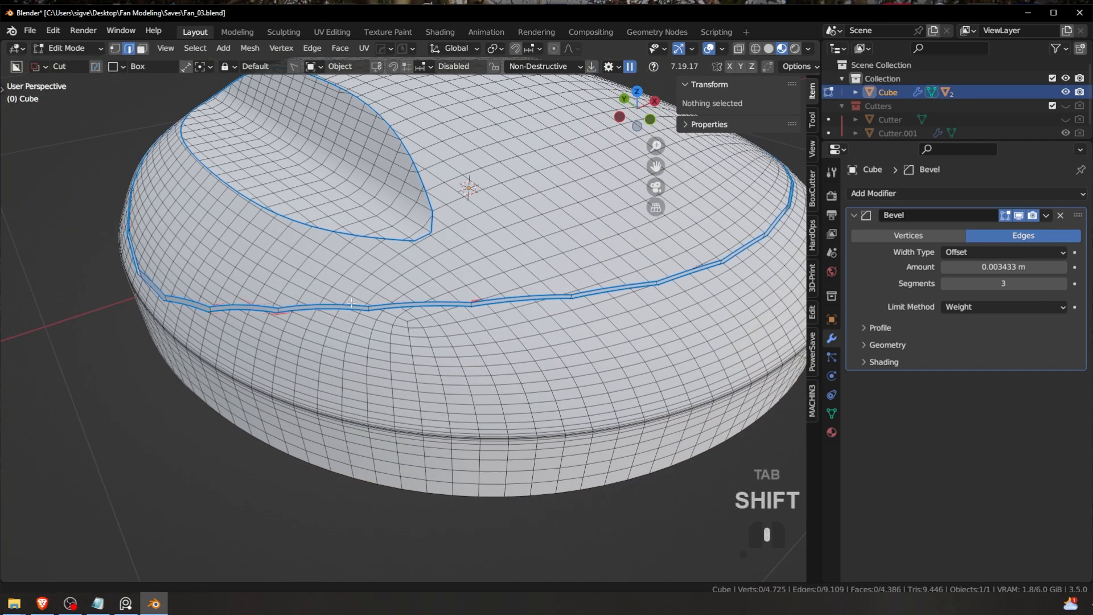
scroll(451, 315, up, 4)
key(a)
key(a)
middle_drag(451, 315, 409, 334)
click(408, 334)
key(ctrl+x)
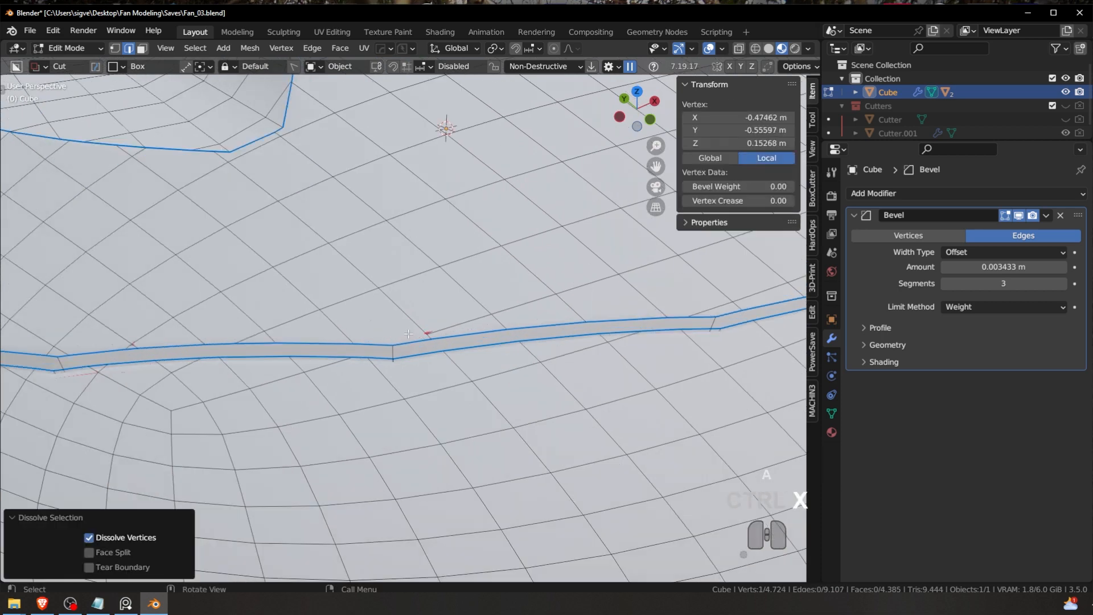
Step: Undo the vertex dissolve and merge the stray vertex above the seam's inner edge onto the neighbouring seam vertex instead
key(ctrl+z)
key(Tab)
click(366, 332)
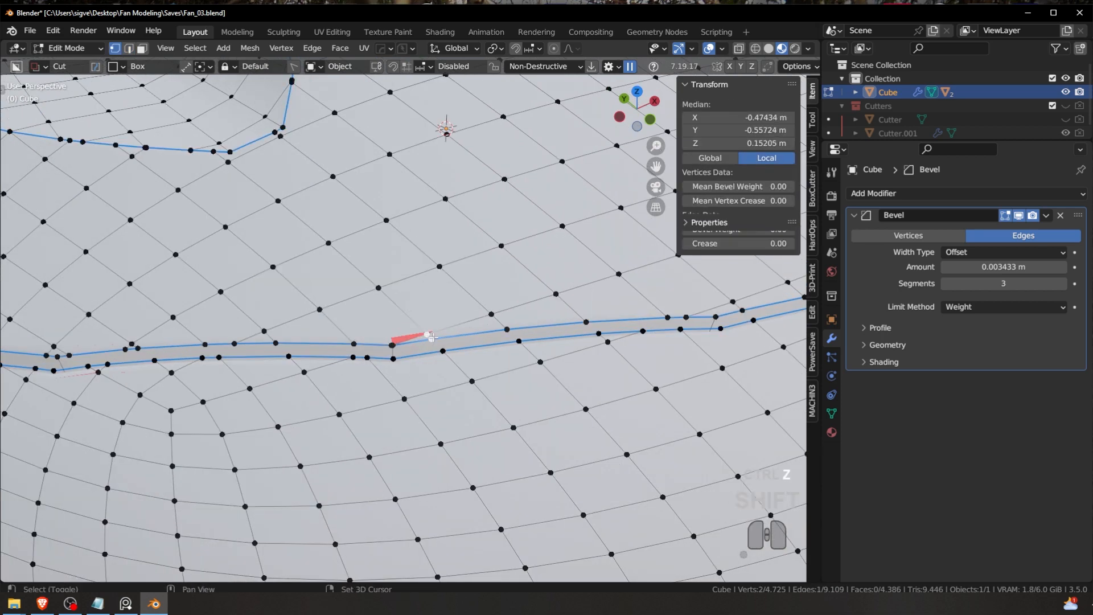
shift+click(433, 337)
key(1)
scroll(410, 336, up, 5)
key(a)
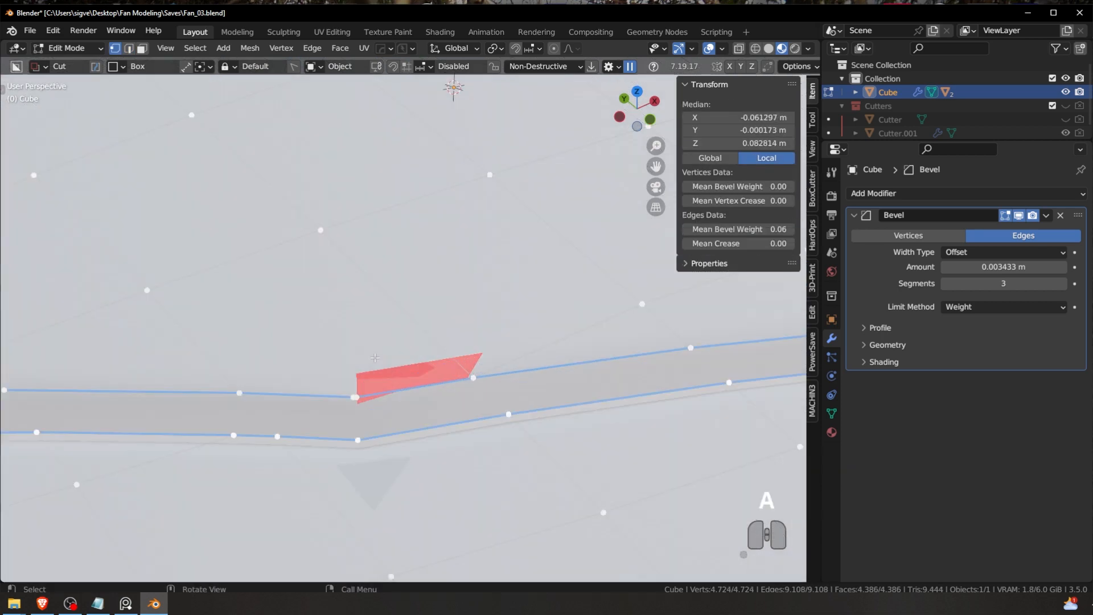
Step: Merge the two nearly coincident vertices at the kink in the seam's inner edge
key(3)
key(a)
key(a)
click(353, 397)
shift+click(357, 397)
key(1)
scroll(357, 397, down, 8)
shift+middle_drag(357, 397, 451, 333)
Step: Merge the stray vertex and its spare neighbour onto the adjacent vertex on the next flagged stretch of the seam's inner edge
key(a)
key(a)
key(Tab)
scroll(415, 288, up, 3)
key(Tab)
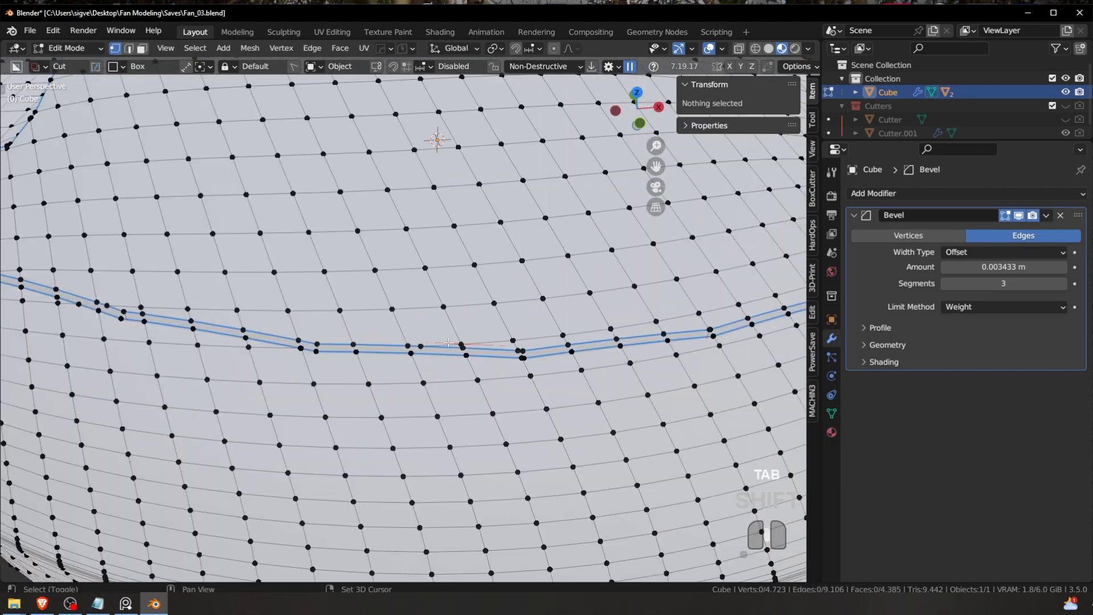
key(a)
scroll(399, 352, up, 4)
key(a)
click(371, 375)
shift+click(374, 381)
key(1)
click(296, 379)
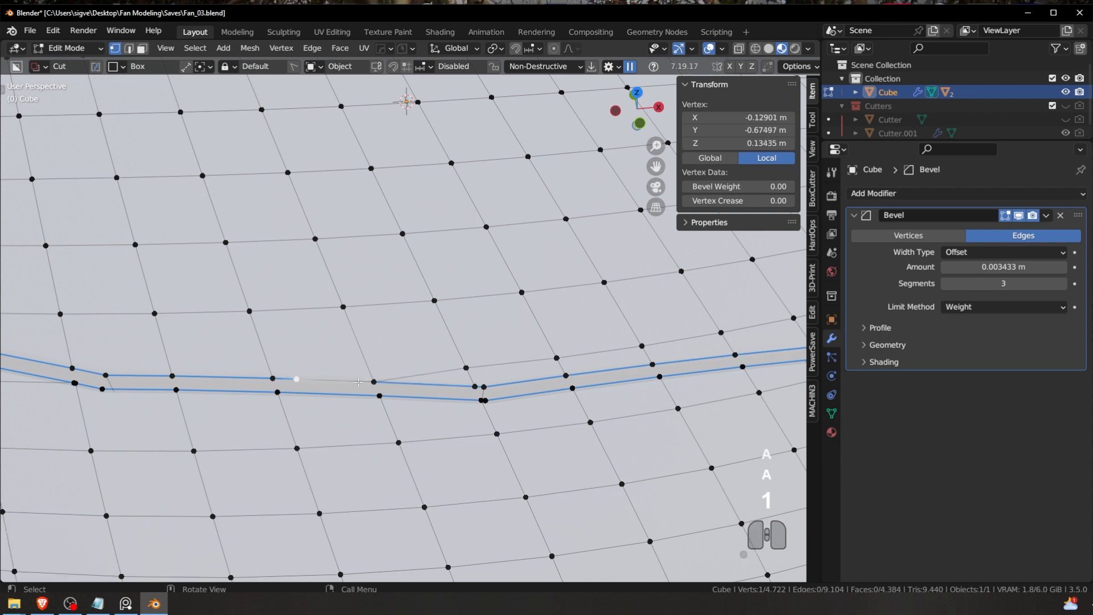
shift+click(377, 383)
key(1)
Step: Locate the next flagged spot from object mode and merge the stray vertices there onto the seam's inner edge
key(Tab)
scroll(537, 376, down, 5)
key(Tab)
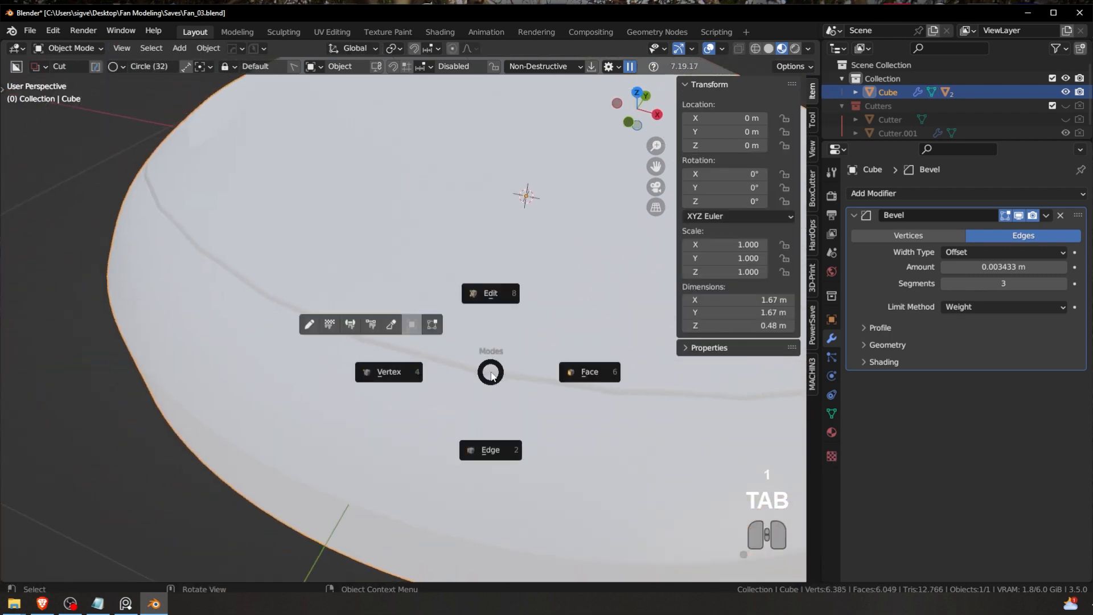
scroll(566, 367, up, 6)
key(Tab)
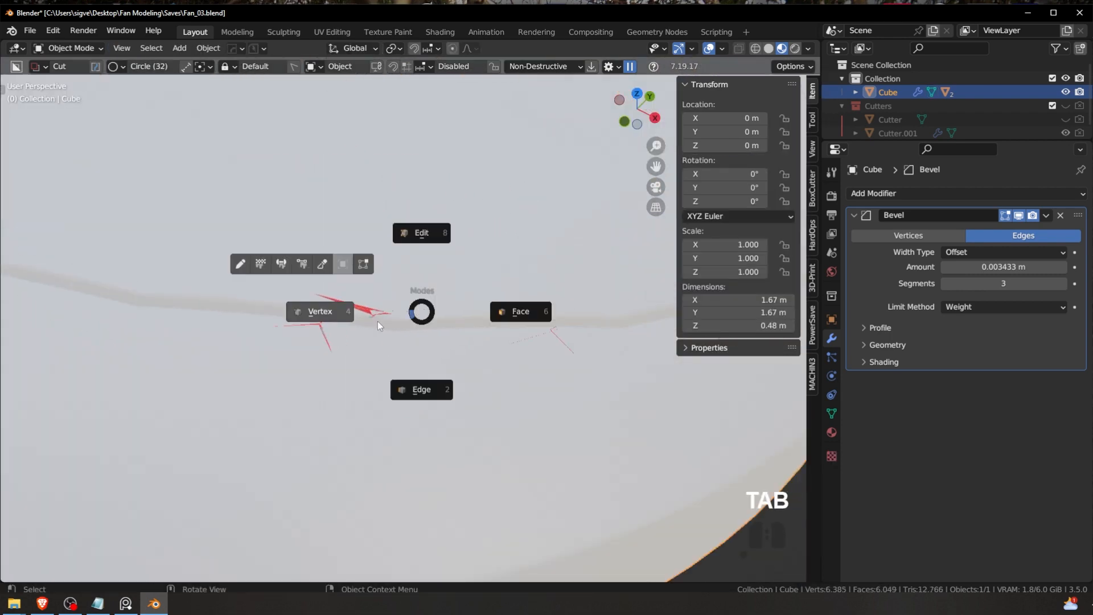
click(377, 321)
key(a)
key(a)
scroll(515, 337, up, 3)
shift+middle_drag(517, 338, 410, 351)
click(405, 352)
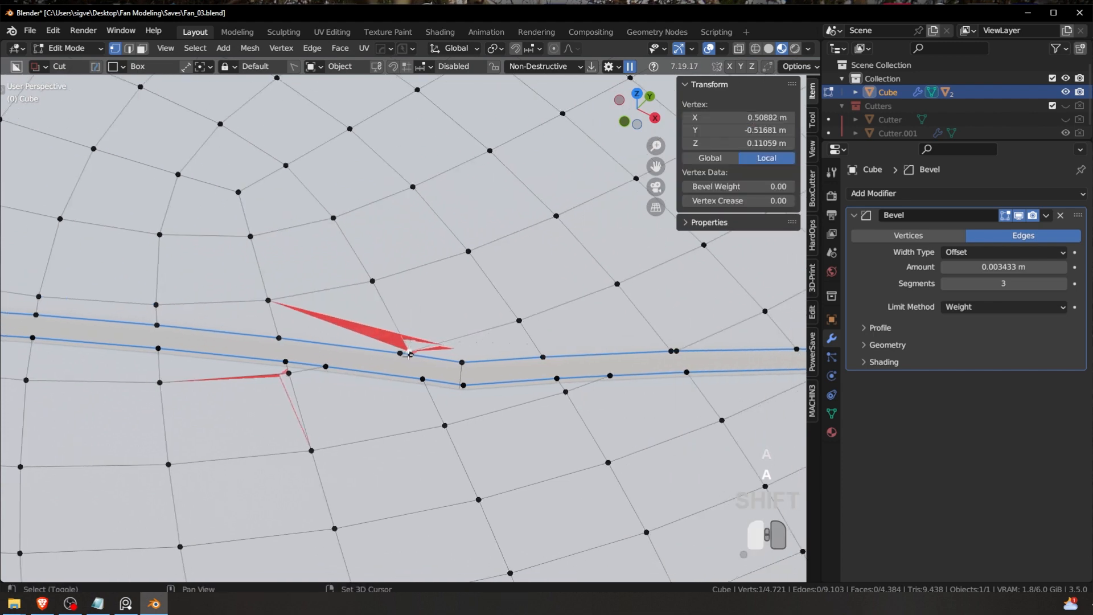
shift+click(411, 355)
key(1)
Step: Merge the stray vertex below the seam and its spare neighbour onto the vertex on the seam's outer edge
key(Tab)
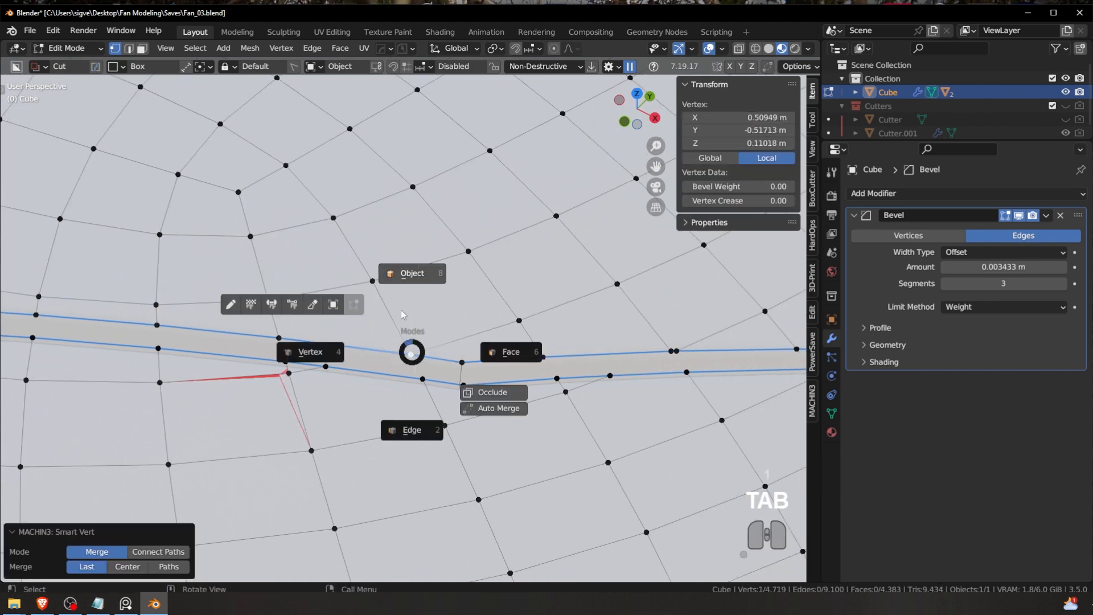
click(323, 343)
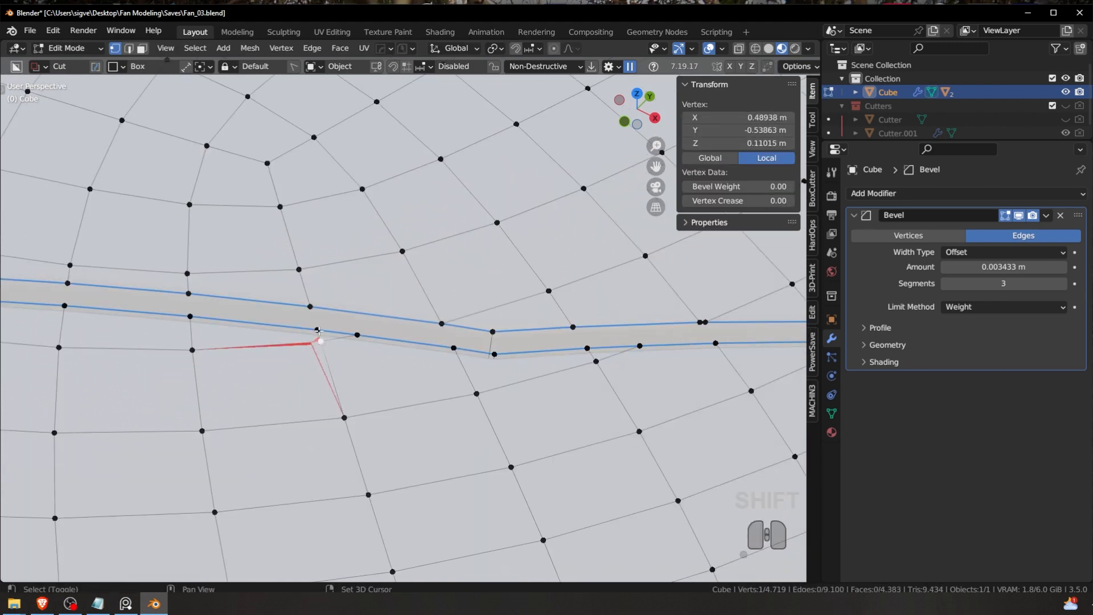
shift+click(318, 330)
key(1)
click(357, 335)
shift+click(317, 330)
key(1)
Step: Find the next faint artifact below the seam and merge its stray vertex onto the outer-edge vertex just above it
key(Tab)
click(328, 284)
scroll(575, 372, down, 7)
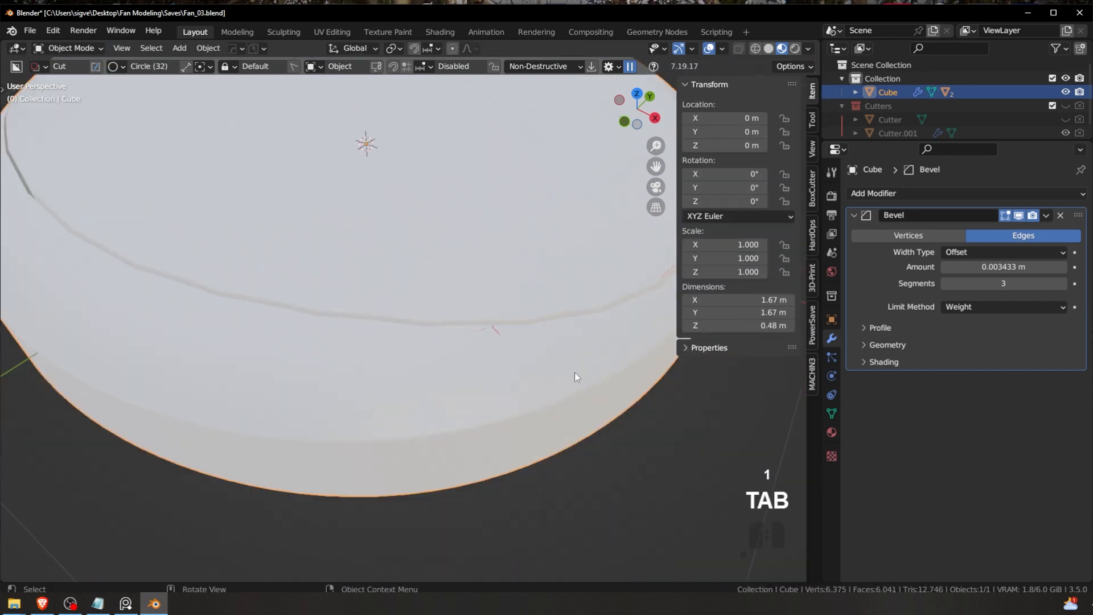
key(Tab)
click(457, 359)
scroll(351, 344, up, 6)
key(a)
key(a)
key(a)
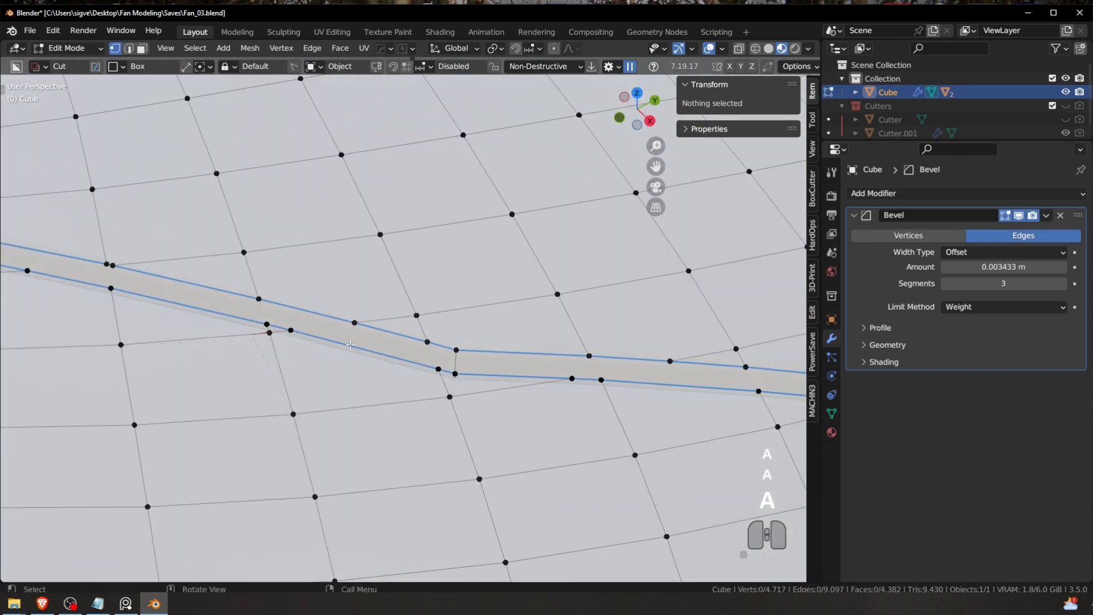
click(270, 332)
shift+click(270, 333)
click(269, 333)
shift+click(266, 324)
key(1)
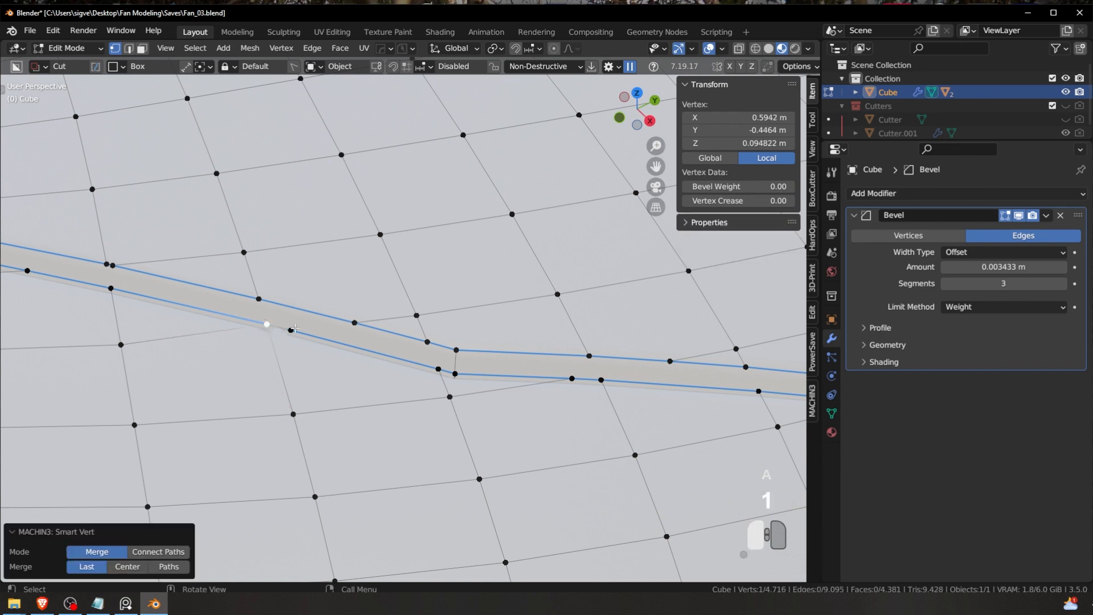
Step: Find the flagged sliver faces above the seam near the X axis and merge their first stray vertex onto the inner edge
key(Tab)
click(316, 265)
scroll(592, 347, down, 8)
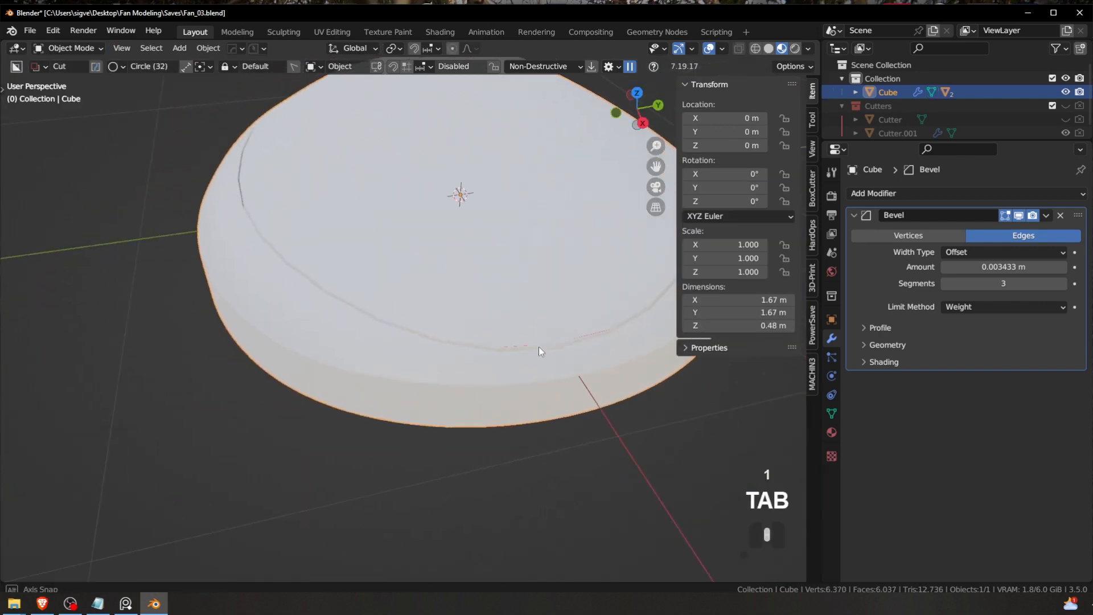
middle_drag(539, 351, 506, 346)
shift+middle_drag(484, 333, 463, 317)
scroll(463, 317, up, 7)
key(Tab)
click(371, 320)
key(a)
key(a)
scroll(406, 318, up, 3)
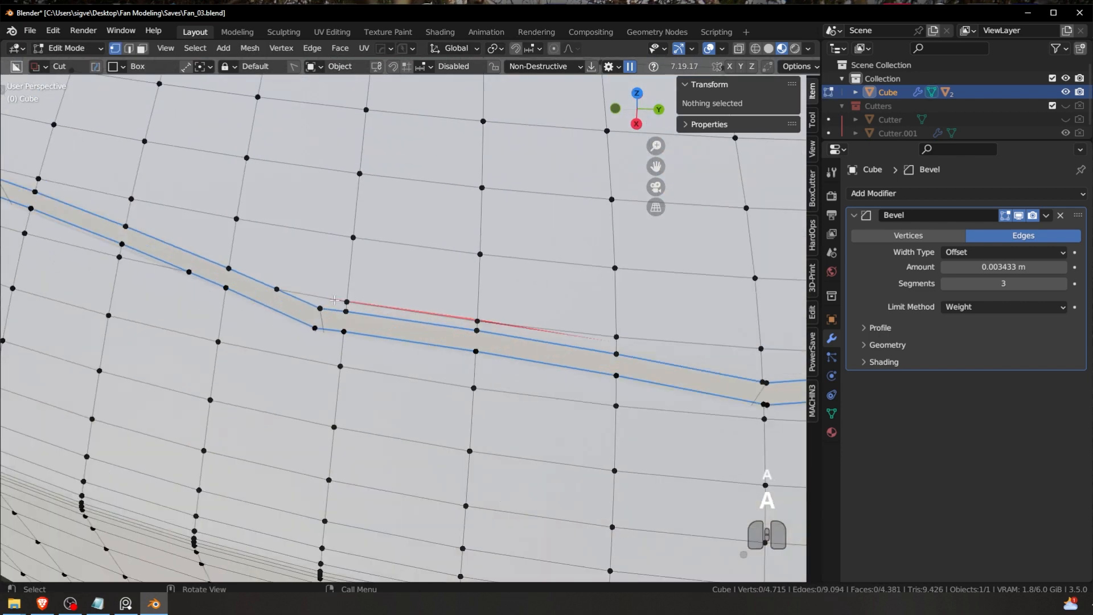
shift+click(347, 312)
key(1)
Step: Dissolve the leftover edge beside the seam kink and merge the next stray vertex along onto the seam's inner edge
key(Tab)
click(326, 375)
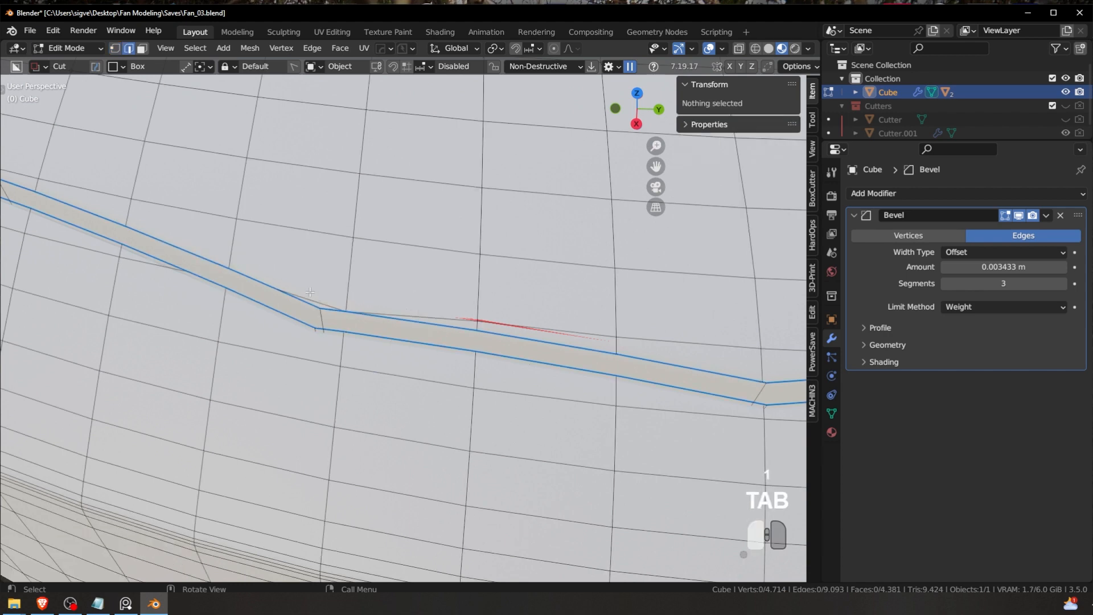
click(311, 300)
key(ctrl+x)
key(Tab)
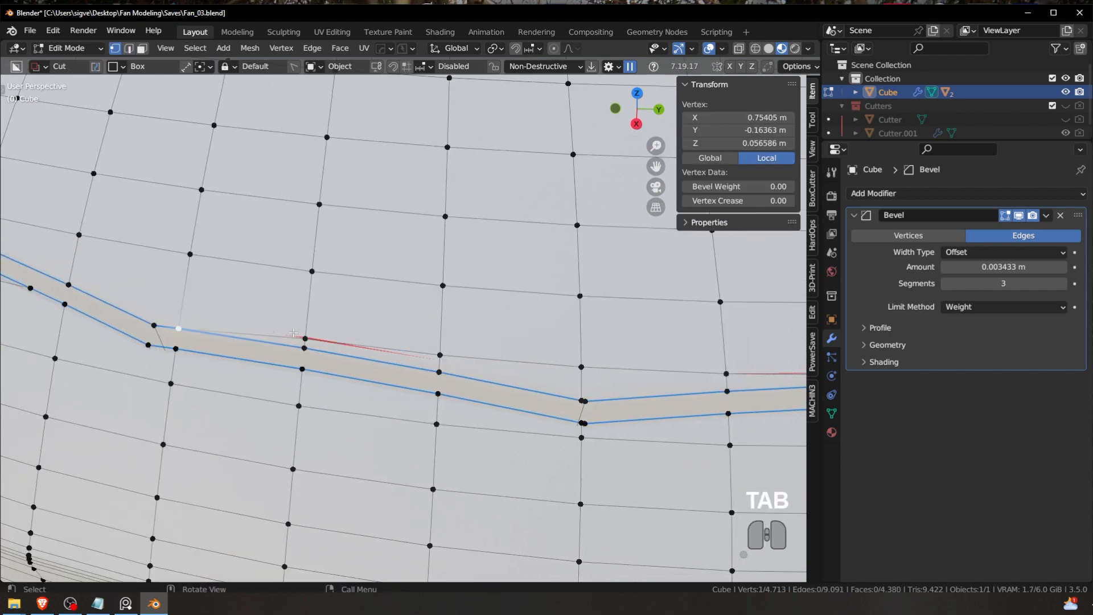
shift+click(304, 348)
key(1)
shift+middle_drag(567, 401, 354, 342)
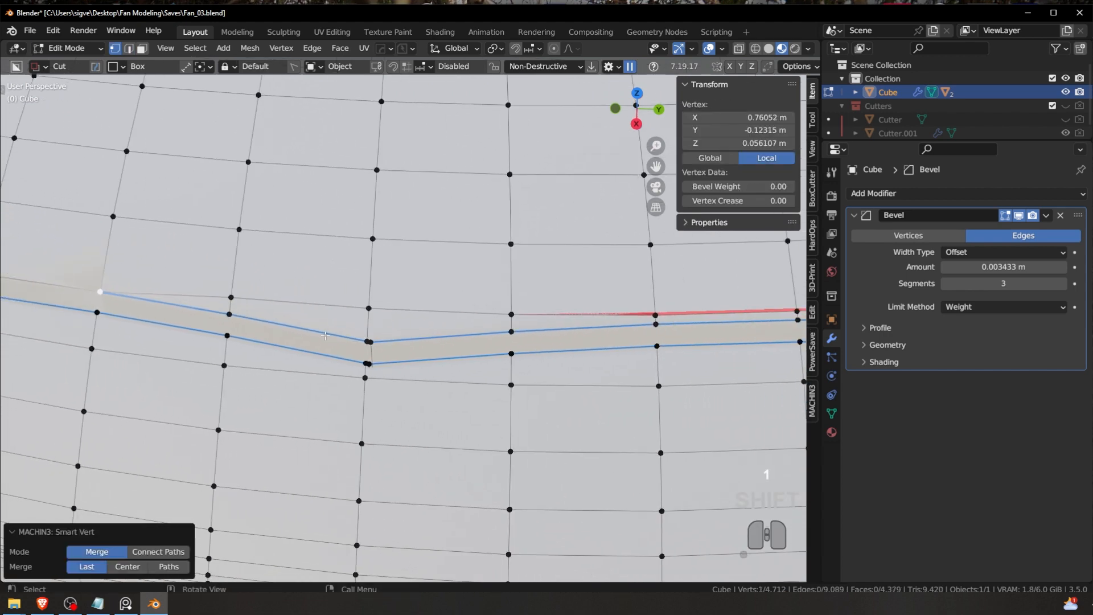
Step: Give the unweighted inner seam edge between the merged vertices the same bevel weight as the rest of the seam
scroll(325, 336, down, 3)
key(Tab)
click(285, 395)
click(180, 297)
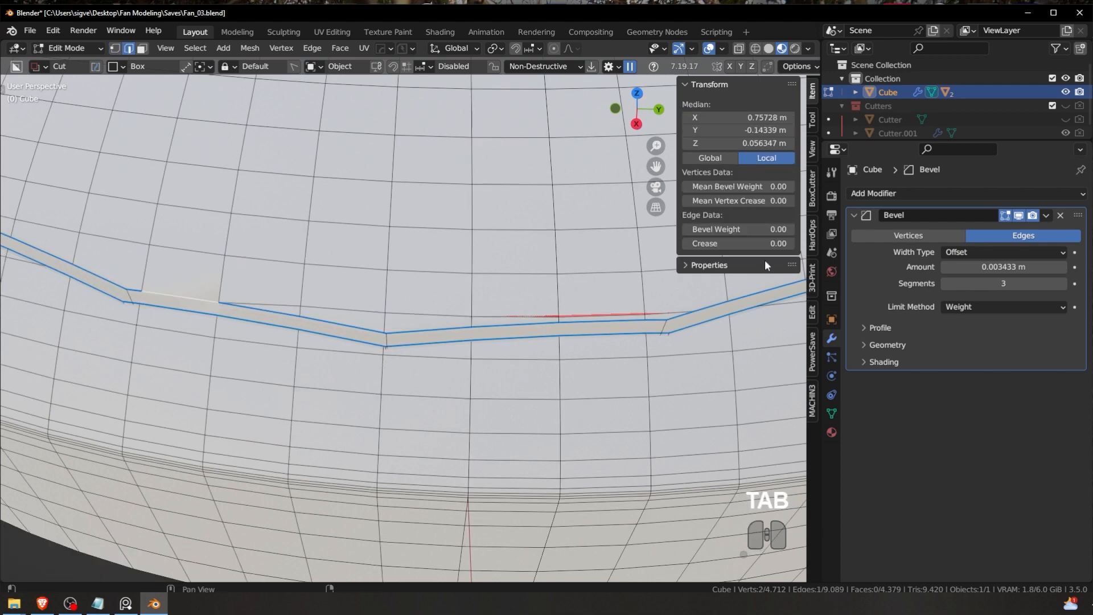
key(a)
key(a)
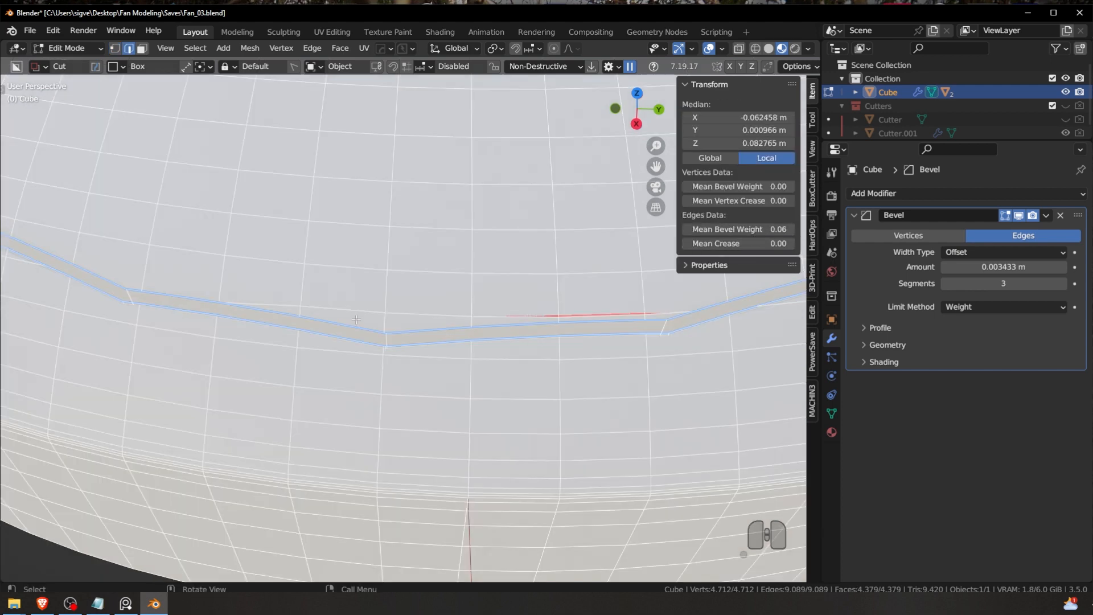
Step: Edge-slide the flagged edge above the seam by a factor of about -0.287 and a neighbouring edge by about -0.226, away from the seam
shift+middle_drag(655, 304, 393, 317)
scroll(393, 317, up, 3)
key(Tab)
click(366, 376)
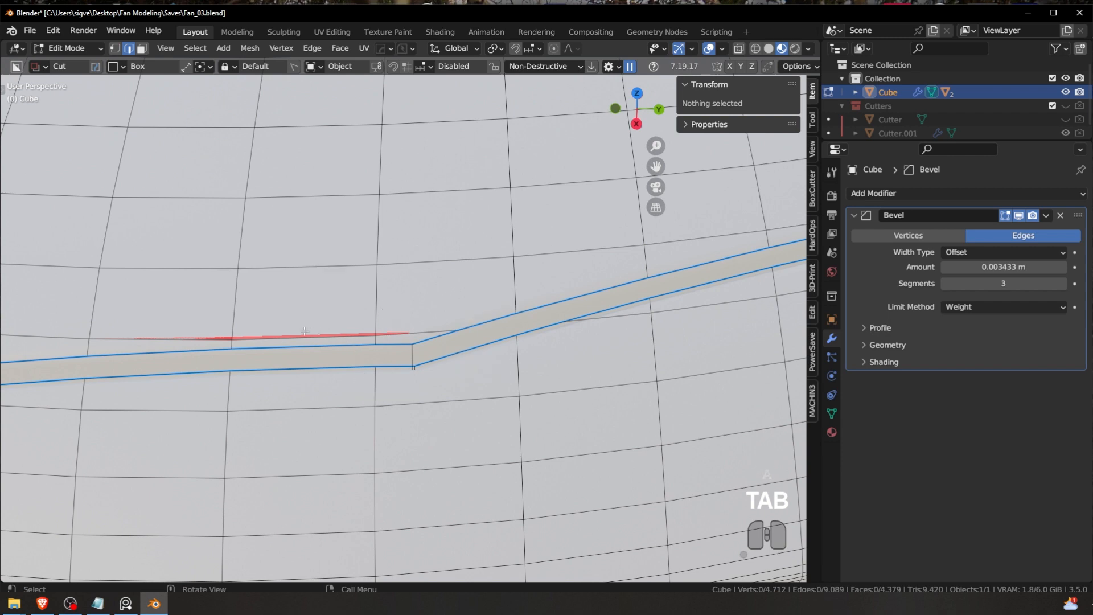
click(295, 336)
key(g)
key(g)
click(296, 323)
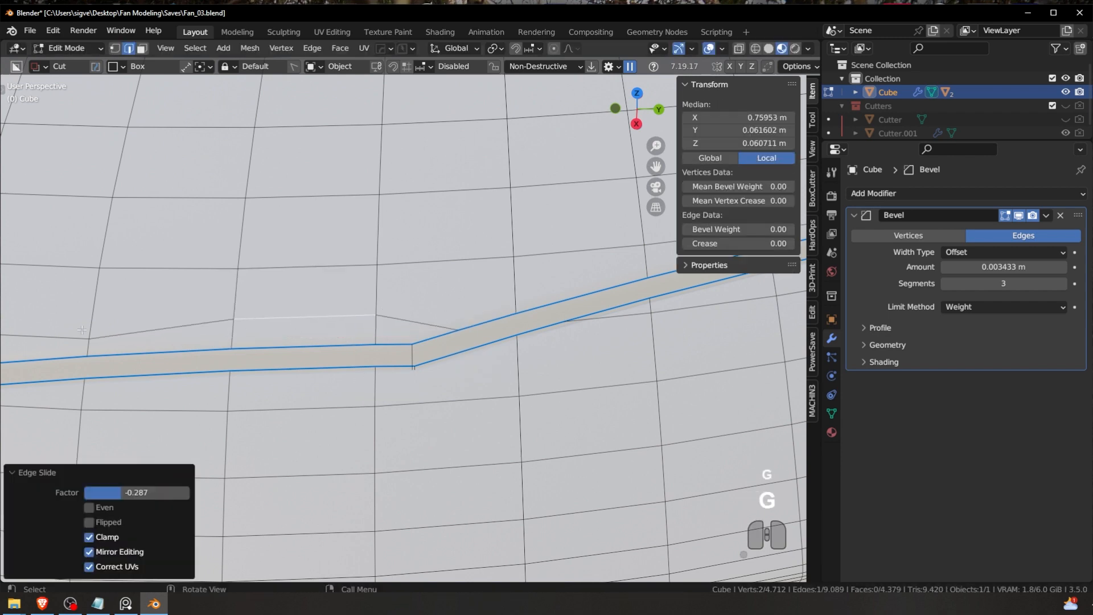
scroll(297, 323, down, 3)
key(g)
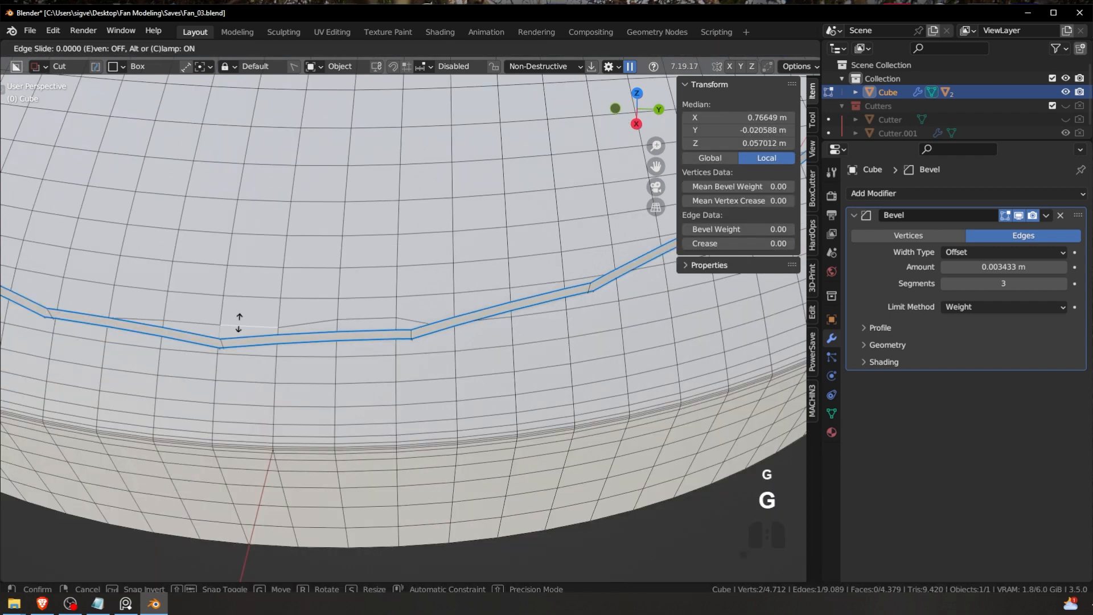
click(240, 320)
Step: Merge the stray vertices at the next seam kink onto the outer-edge vertex just past the corner
shift+middle_drag(512, 319, 378, 335)
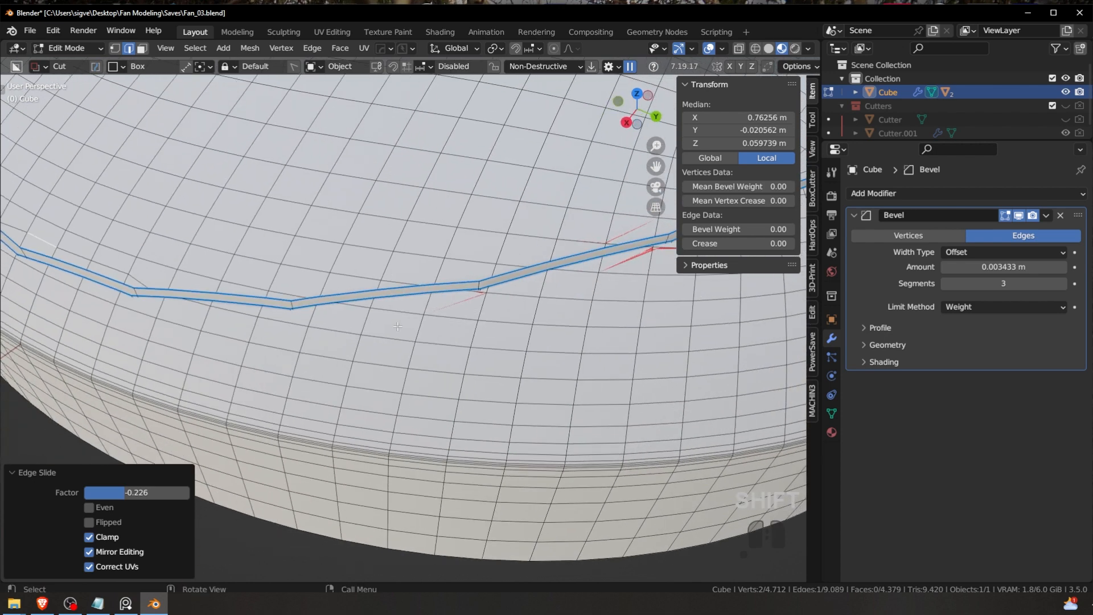
scroll(378, 334, up, 4)
key(Tab)
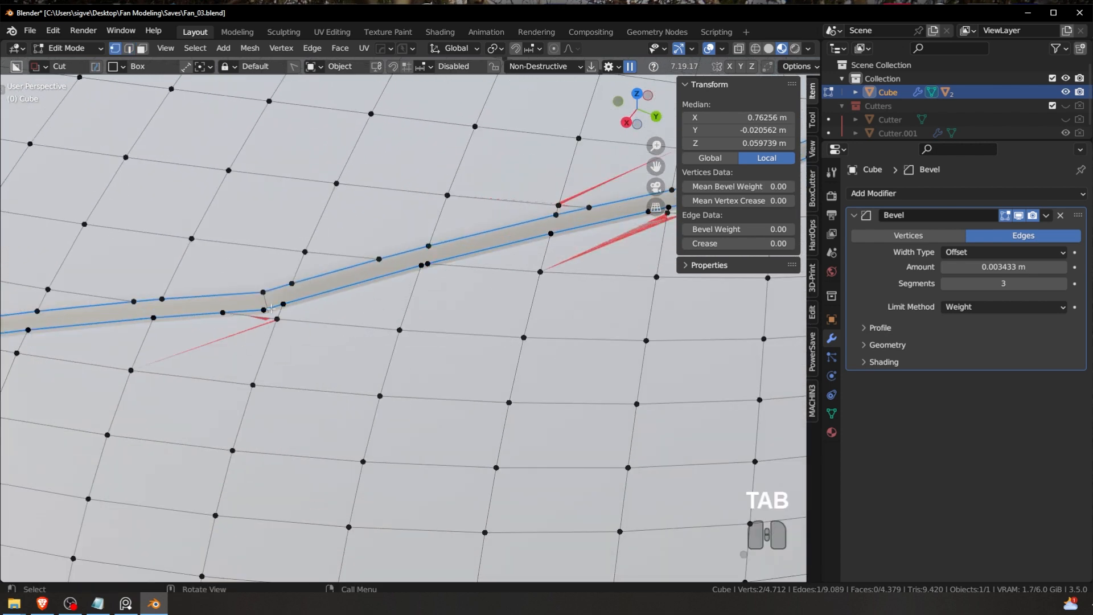
shift+click(287, 304)
key(1)
click(223, 313)
shift+click(283, 305)
key(1)
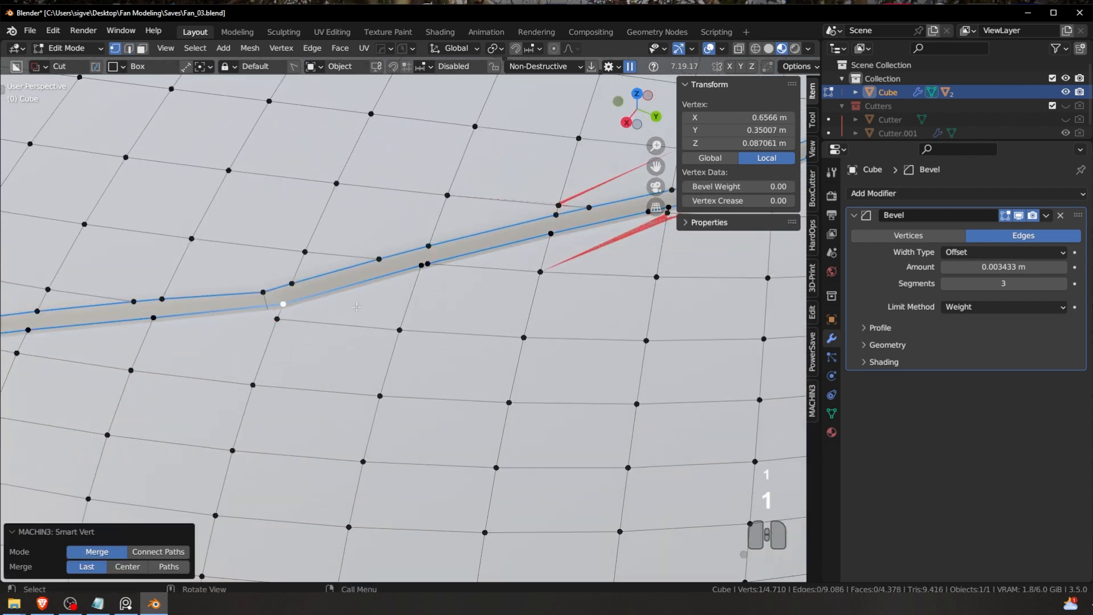
Step: Merge the flagged stray vertices below the following stretch of seam onto the nearby outer-edge vertex
shift+middle_drag(623, 252, 373, 308)
click(405, 266)
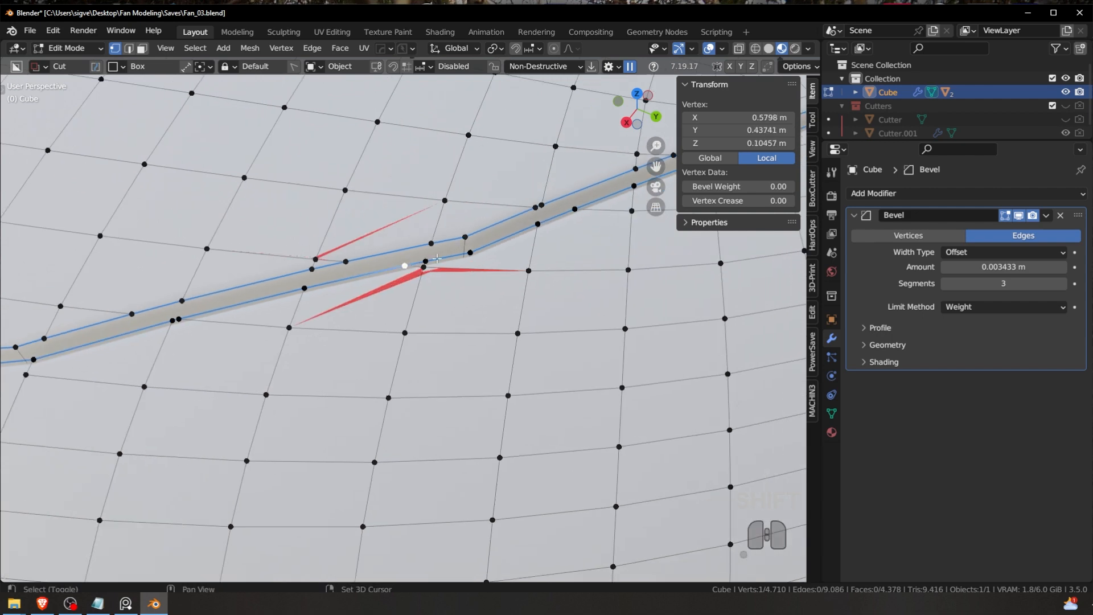
shift+click(425, 261)
key(1)
Step: Merge the flagged stray vertex above the seam and its spare neighbour onto the inner-edge vertex below it
click(316, 259)
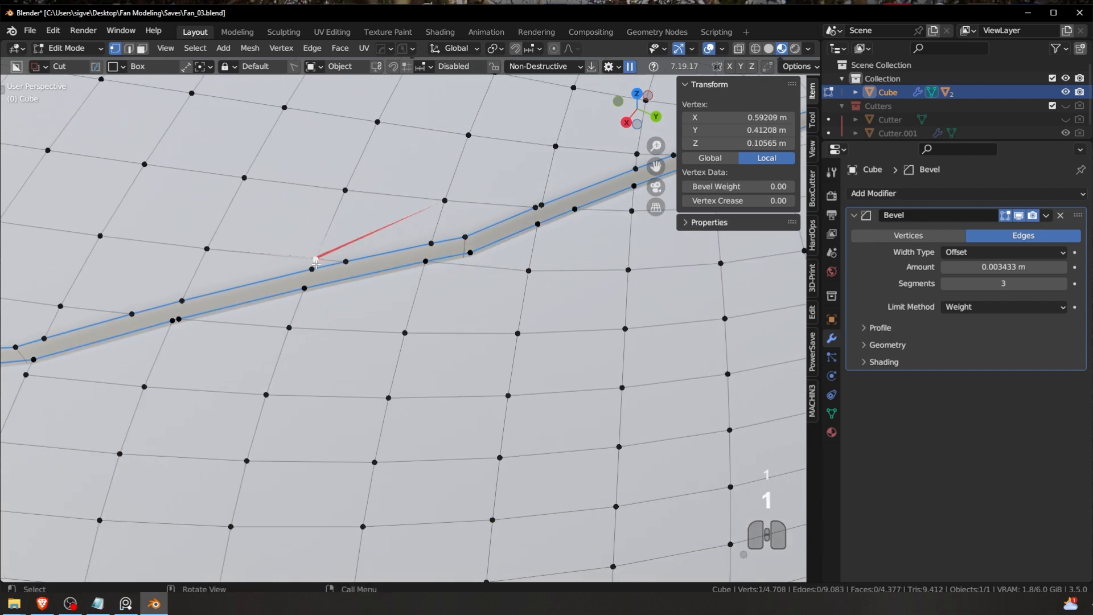
shift+click(312, 269)
key(1)
click(345, 261)
shift+click(312, 269)
key(1)
Step: On the fan body's Y-facing side, merge the doubled corner vertices and the stray vertex below onto the seam's outer edge
shift+middle_drag(643, 228, 317, 352)
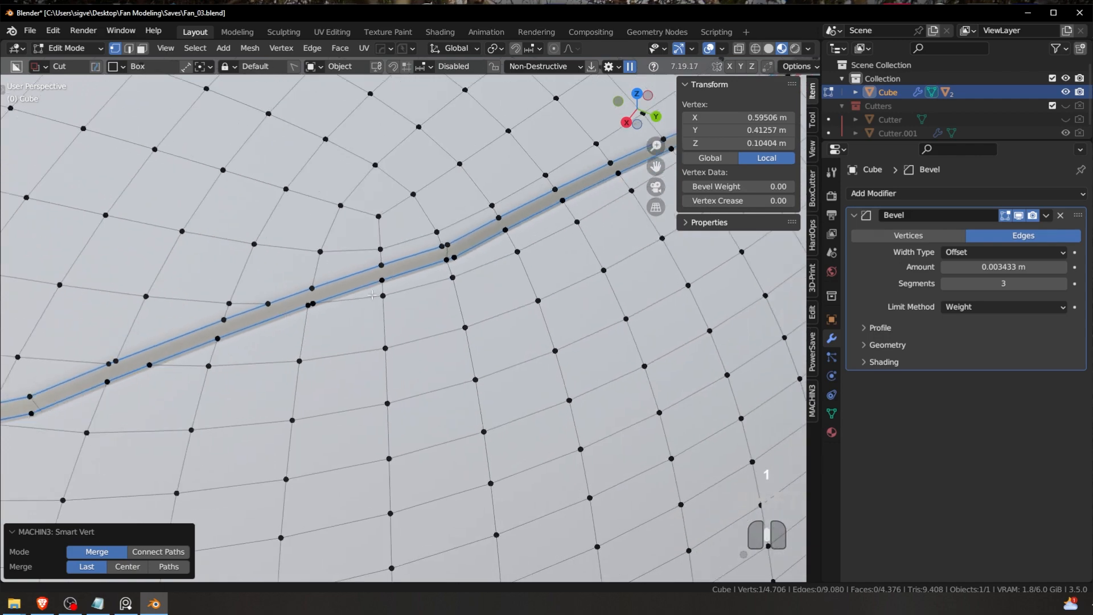
scroll(317, 352, down, 6)
middle_drag(510, 274, 459, 312)
scroll(459, 312, up, 4)
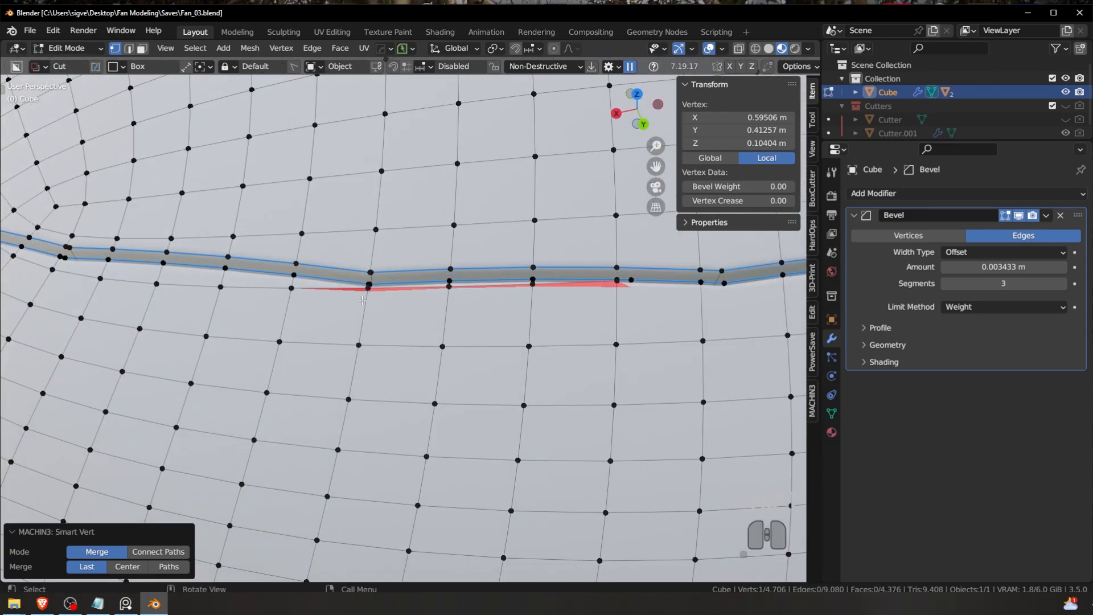
scroll(363, 300, up, 5)
click(292, 217)
shift+click(292, 218)
key(1)
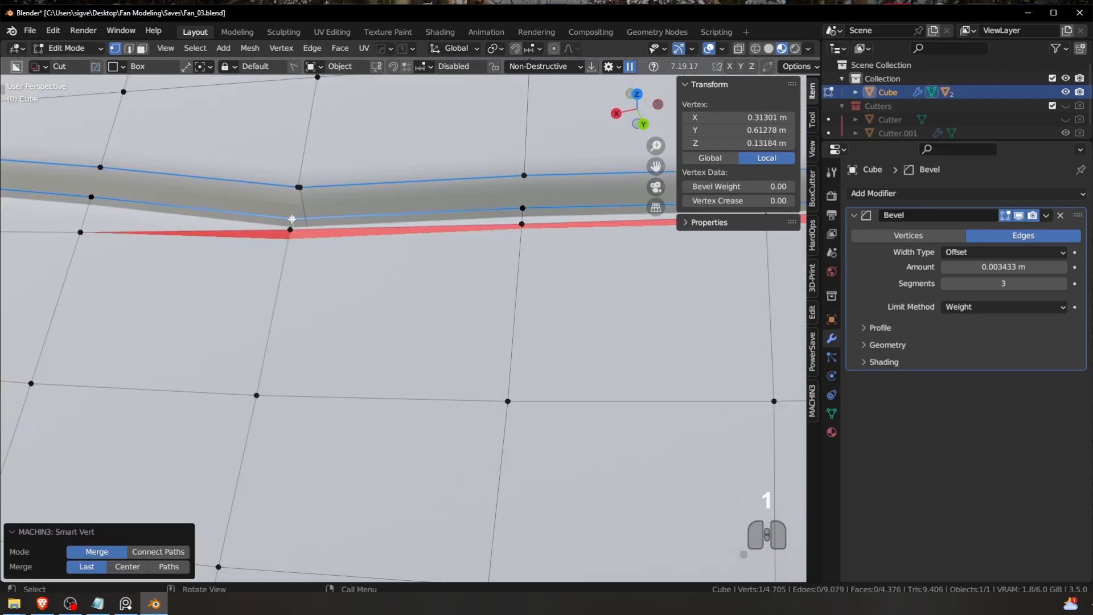
click(290, 230)
key(1)
right_click(385, 230)
shift+click(292, 219)
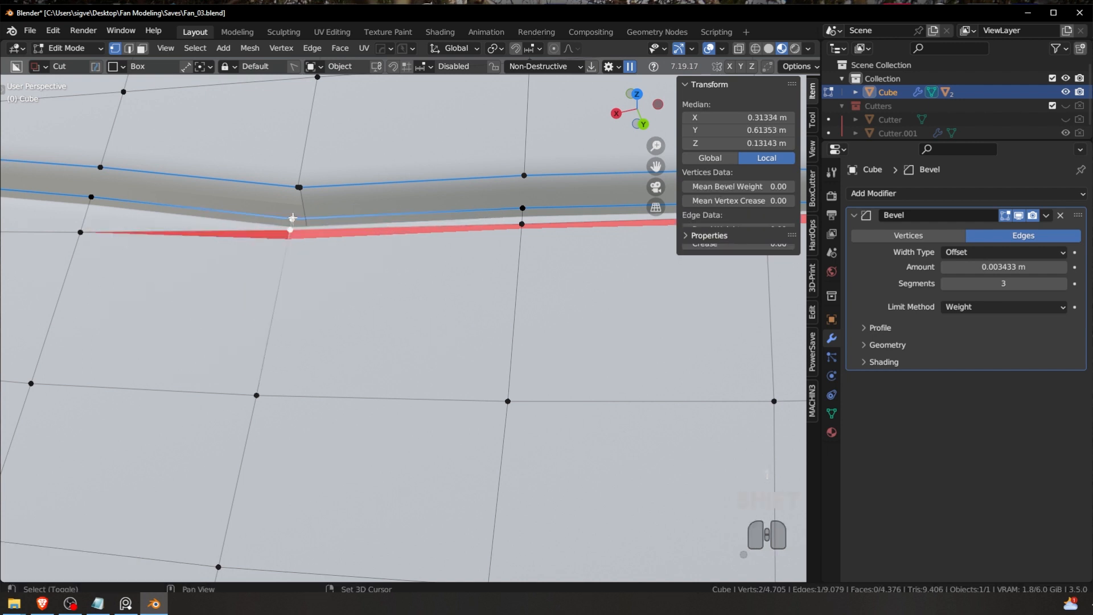
key(1)
Step: Merge the next two stray vertices along the flagged sliver onto the outer-edge vertices directly above them
click(515, 224)
shift+click(522, 208)
key(1)
shift+middle_drag(626, 230, 444, 314)
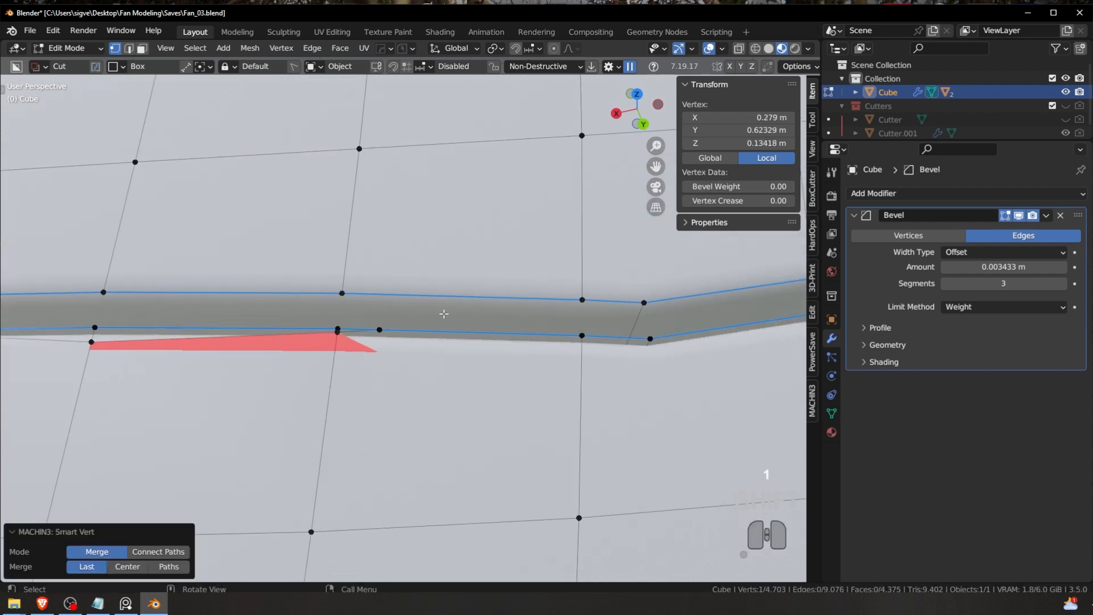
click(93, 342)
shift+click(95, 328)
key(1)
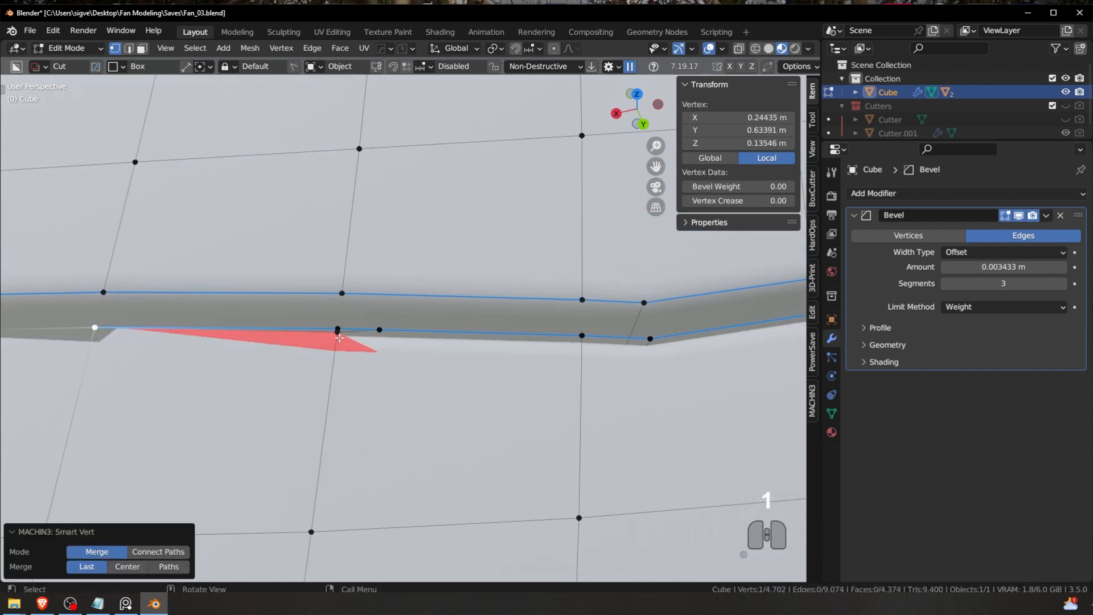
Step: Merge the last stray vertex of the sliver and the spare vertex beside it onto the outer-edge vertex
click(339, 336)
key(1)
right_click(338, 332)
shift+click(337, 329)
key(1)
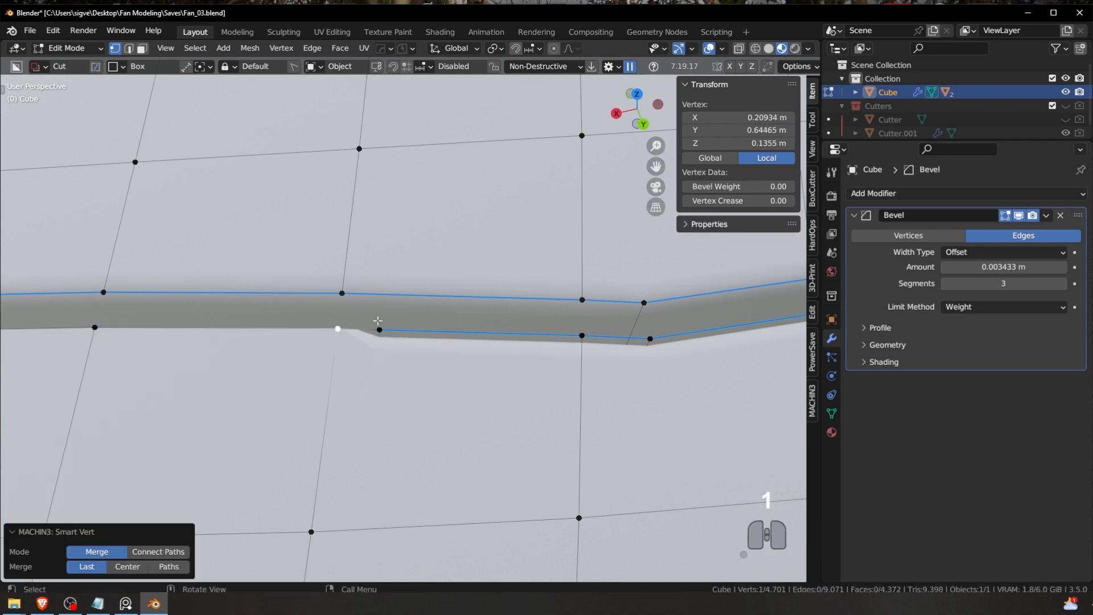
click(379, 330)
shift+click(339, 330)
key(1)
Step: Set the bevel weight to 1.00 on the three unweighted segments of the seam's outer edge
scroll(380, 331, down, 6)
shift+middle_drag(193, 337, 360, 316)
key(Tab)
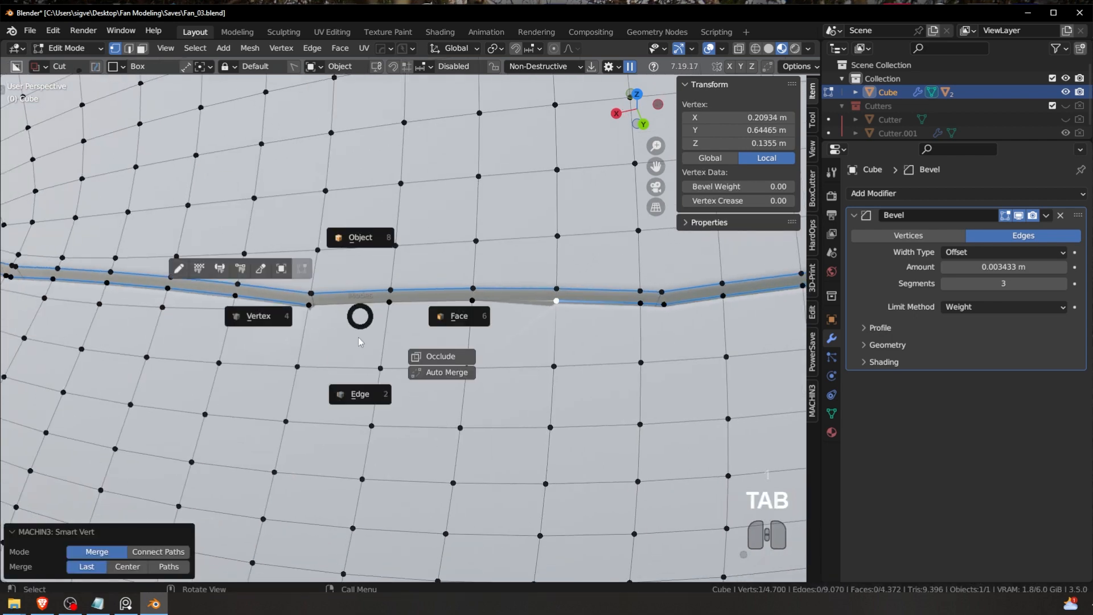
click(359, 303)
shift+click(431, 302)
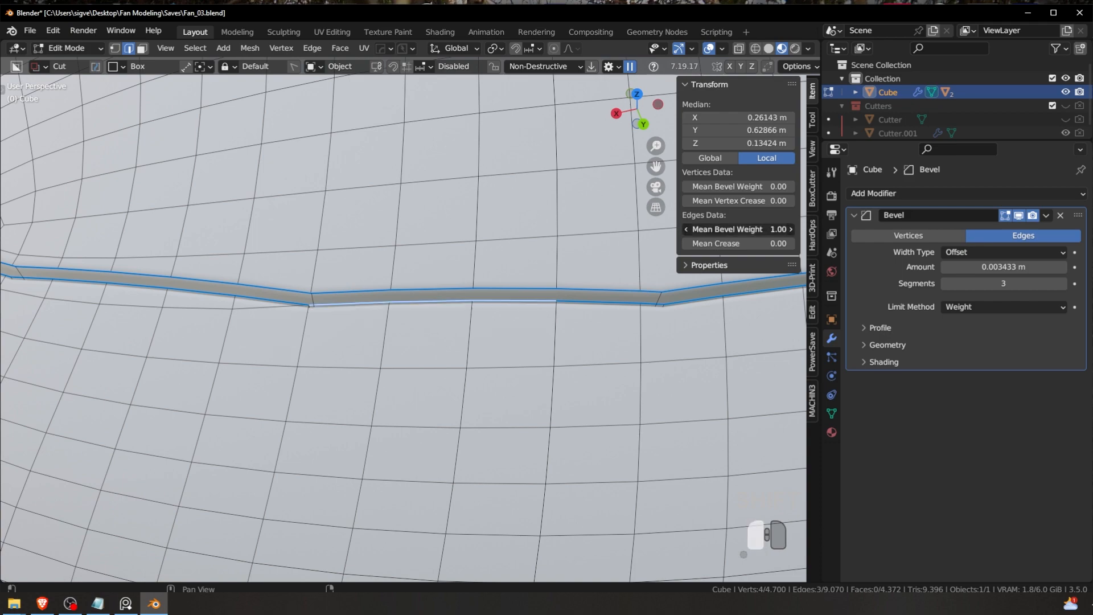
key(a)
key(a)
Step: Try to slide the whole edge loop just outside the seam away from it, and undo the slide
scroll(496, 309, down, 5)
middle_drag(495, 309, 262, 326)
scroll(470, 311, up, 2)
scroll(337, 317, up, 4)
key(Tab)
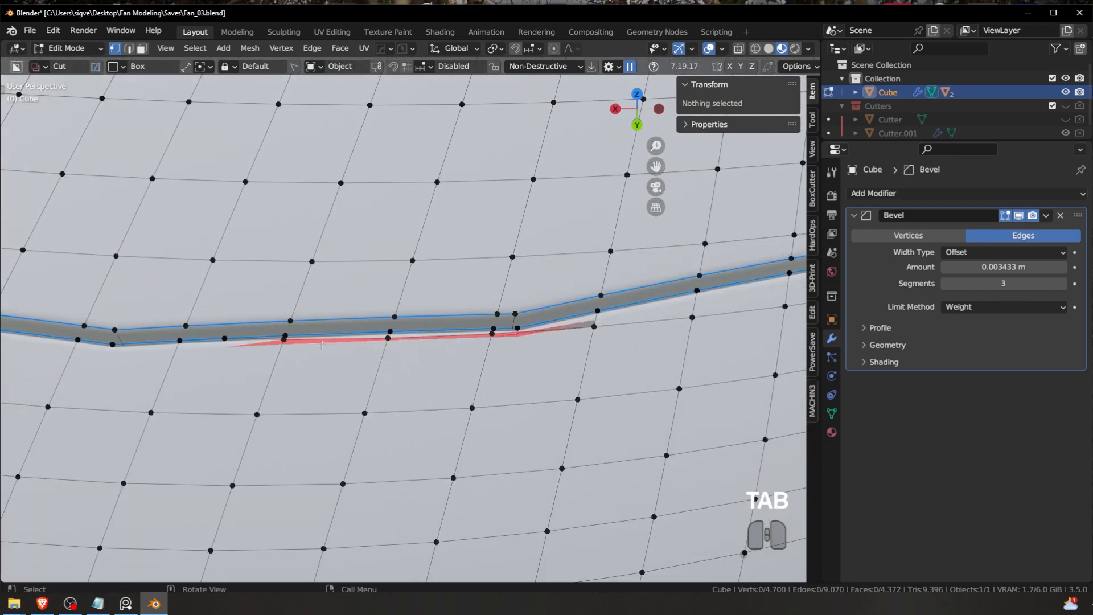
click(284, 339)
key(Tab)
click(298, 353)
alt+click(348, 333)
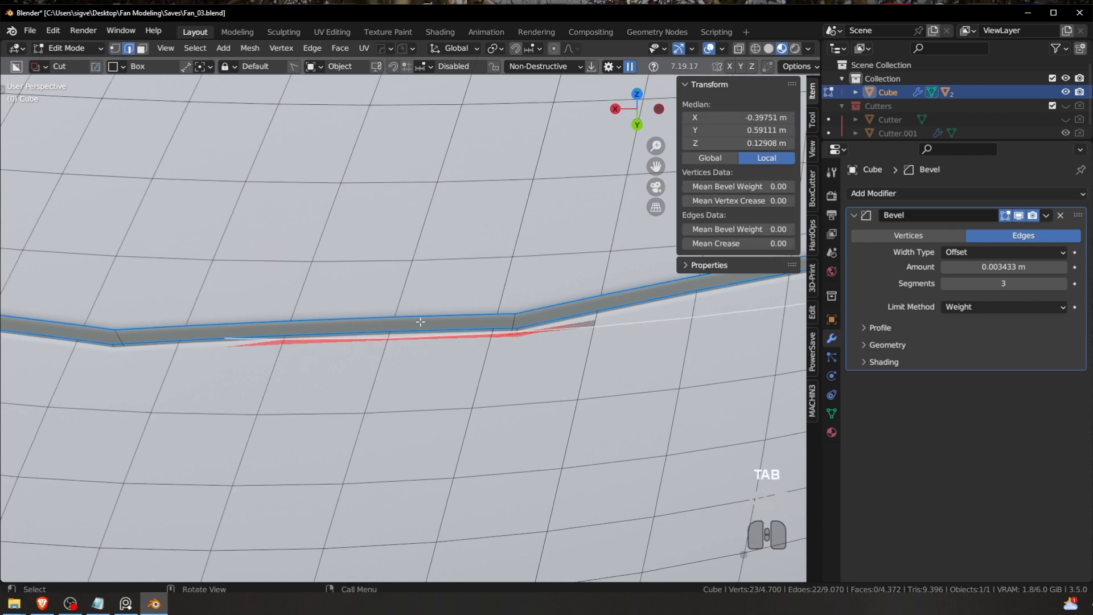
click(390, 336)
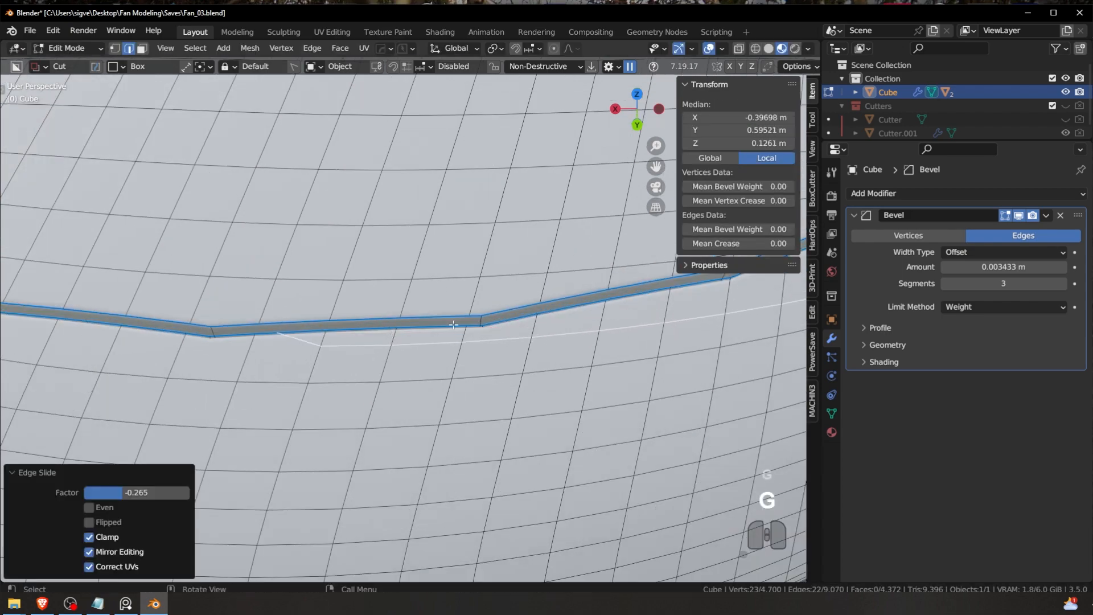
scroll(389, 336, down, 5)
key(ctrl+z)
Step: Slide the short edges just outside the seam away from it, one at a time, to clear the flagged overlap
scroll(504, 311, up, 5)
scroll(504, 311, up, 4)
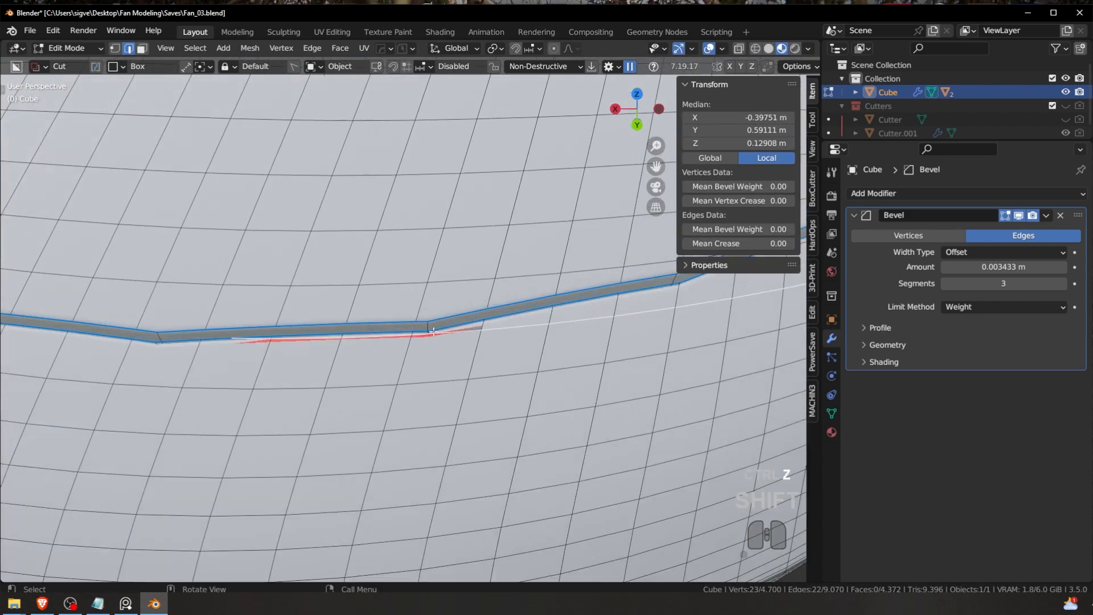
key(g)
key(g)
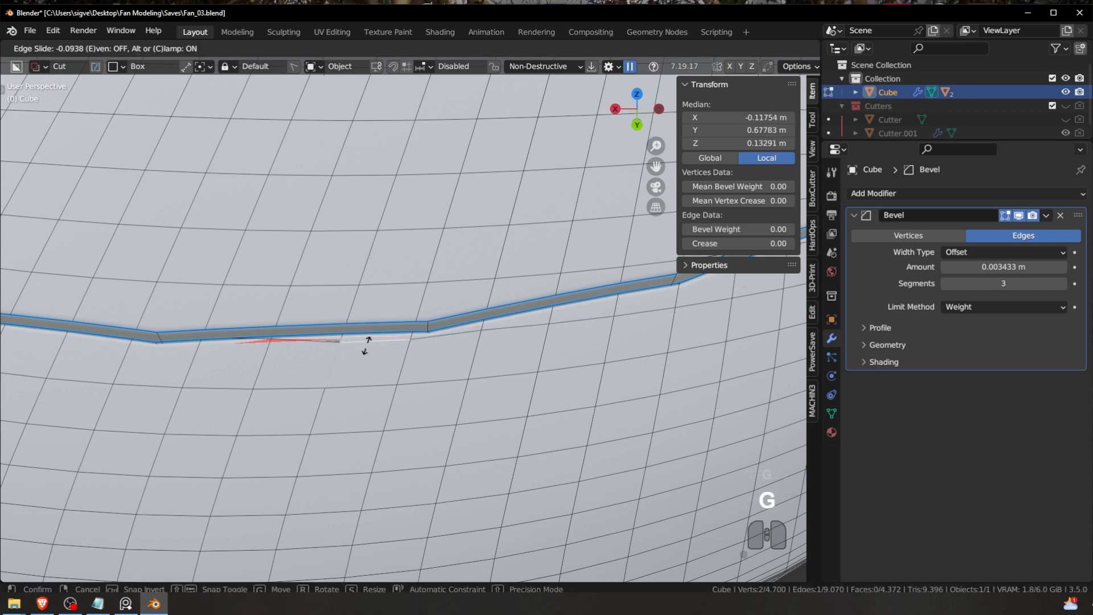
click(363, 347)
key(g)
key(g)
click(315, 364)
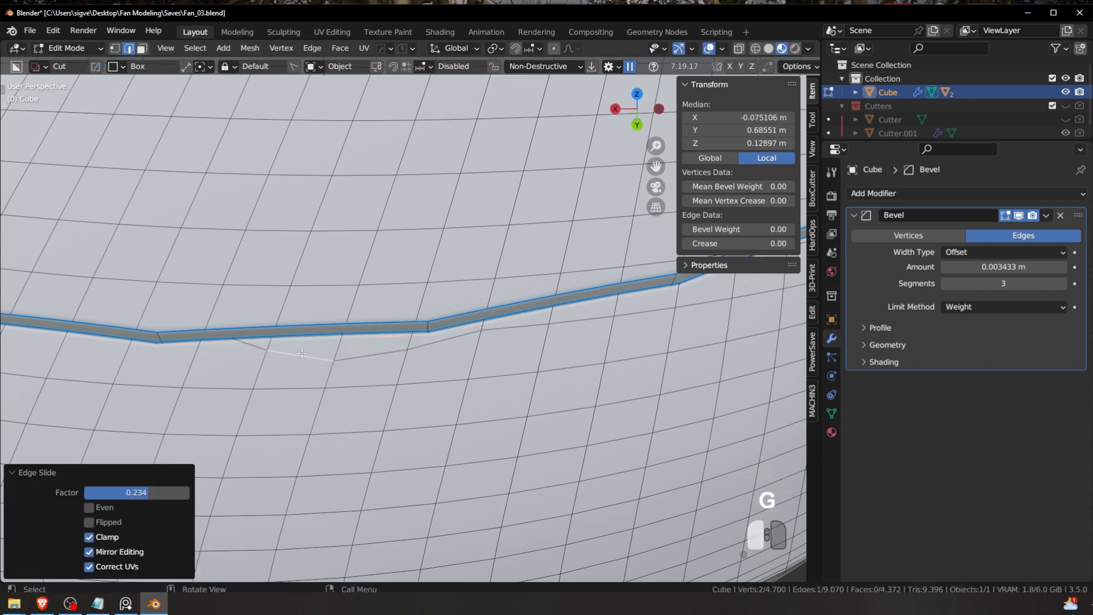
shift+middle_drag(315, 364, 311, 348)
key(g)
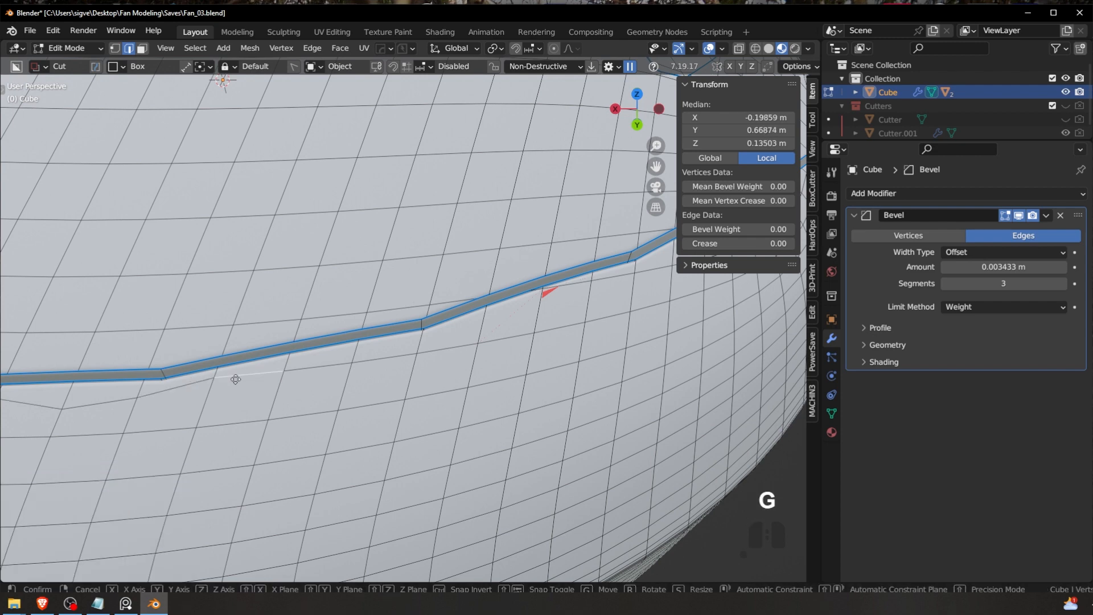
click(235, 388)
Step: At the next flagged spot along the seam, merge the doubled vertices and the stray one beside them onto the outer-edge vertex
shift+middle_drag(563, 288, 374, 323)
key(Tab)
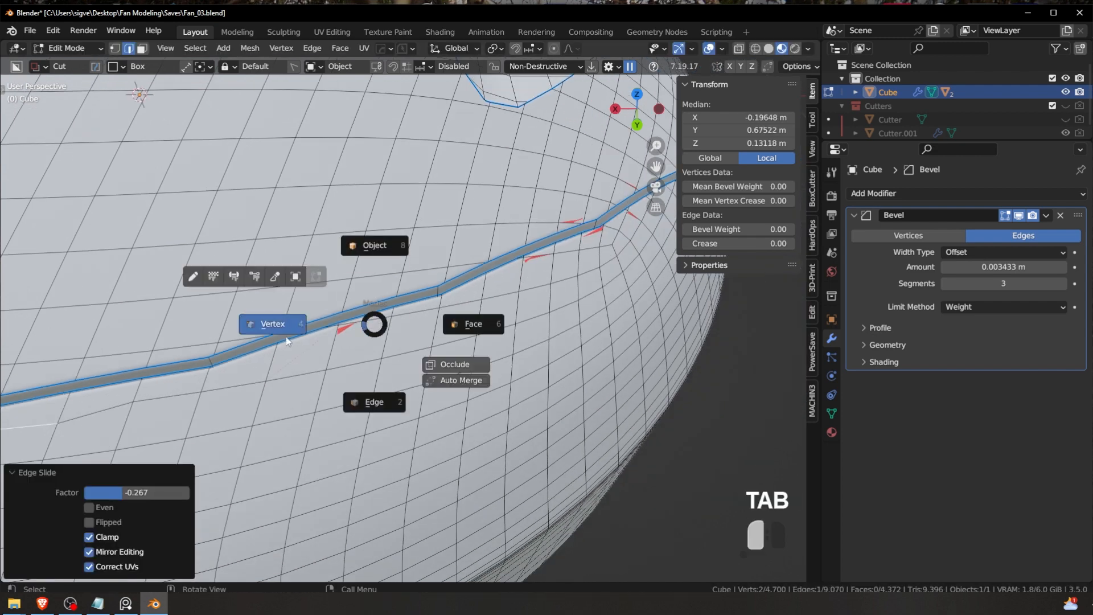
click(286, 336)
scroll(268, 331, up, 4)
key(a)
click(253, 330)
shift+click(255, 325)
key(1)
click(222, 337)
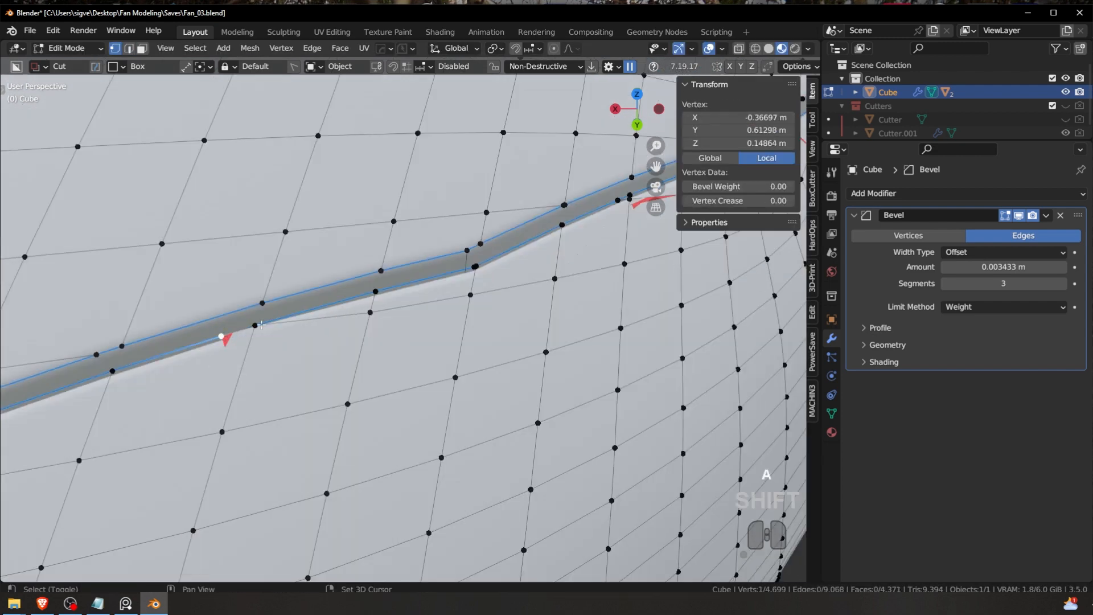
shift+click(254, 325)
key(1)
Step: Further round the seam, merge the doubled vertices at the flagged sliver onto the outer edge
scroll(312, 320, down, 4)
scroll(311, 321, down, 2)
middle_drag(312, 321, 239, 341)
scroll(190, 219, up, 2)
scroll(342, 364, up, 5)
key(a)
key(a)
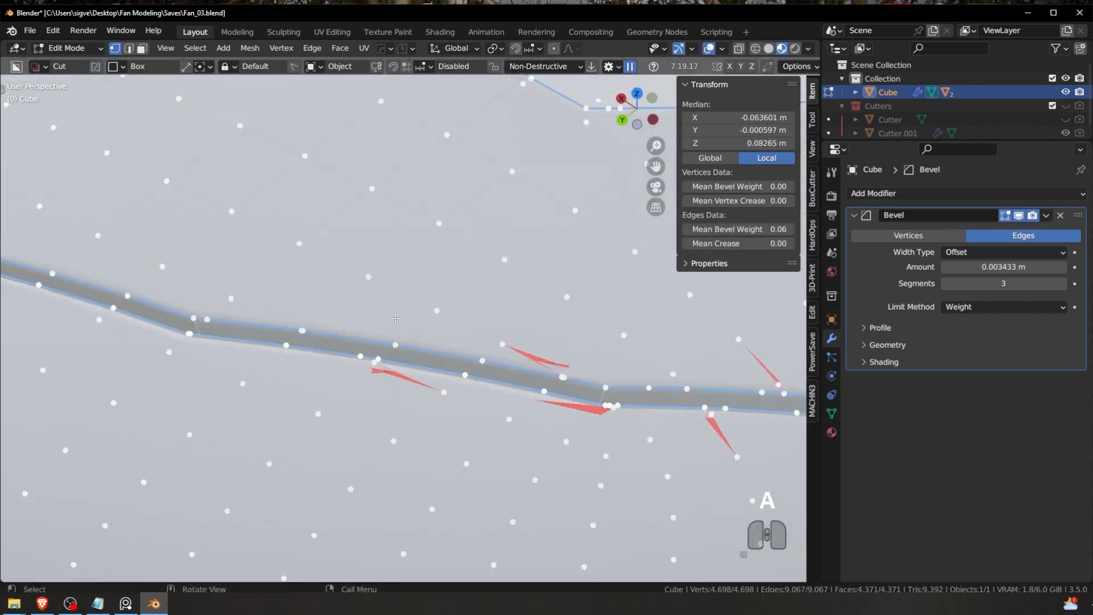
click(351, 385)
shift+click(356, 382)
key(1)
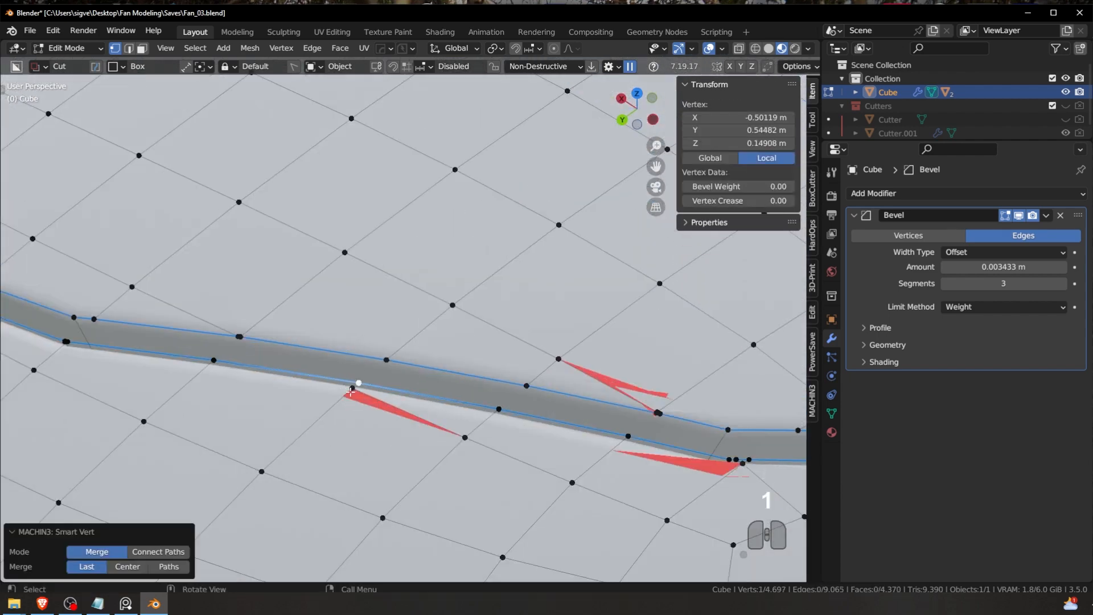
Step: Merge the cluster of doubled vertices at the flagged triangle on the seam's inner edge into one vertex
middle_drag(356, 381, 322, 281)
key(a)
key(a)
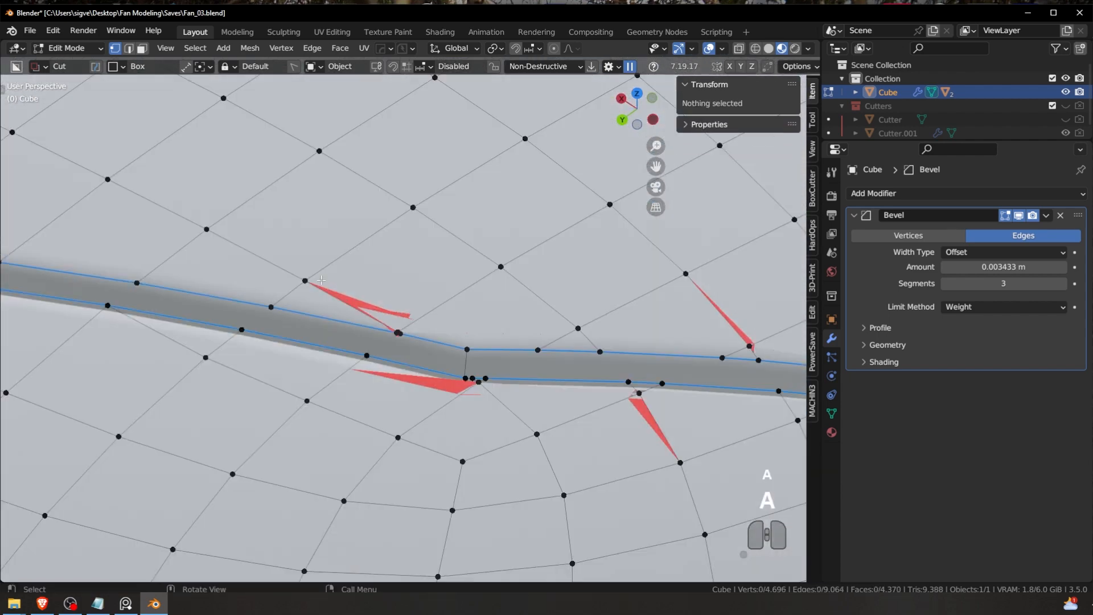
click(397, 331)
shift+click(401, 333)
key(1)
click(398, 332)
shift+click(400, 333)
key(1)
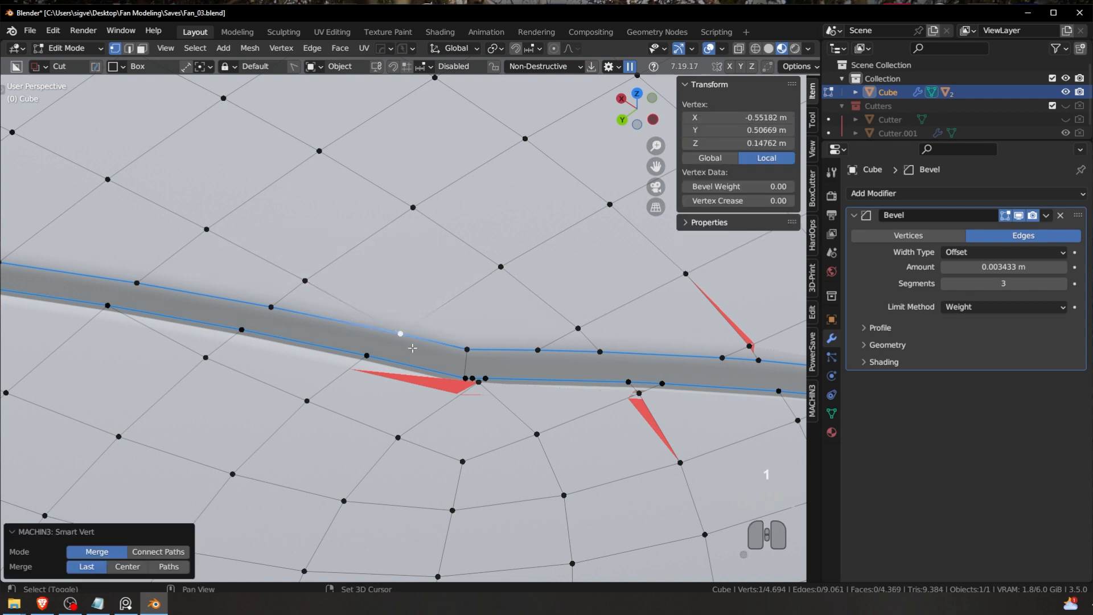
key(a)
key(a)
Step: Examine the remaining flagged faces around the seam's next corner from several distances and angles
scroll(393, 333, down, 3)
scroll(376, 318, up, 3)
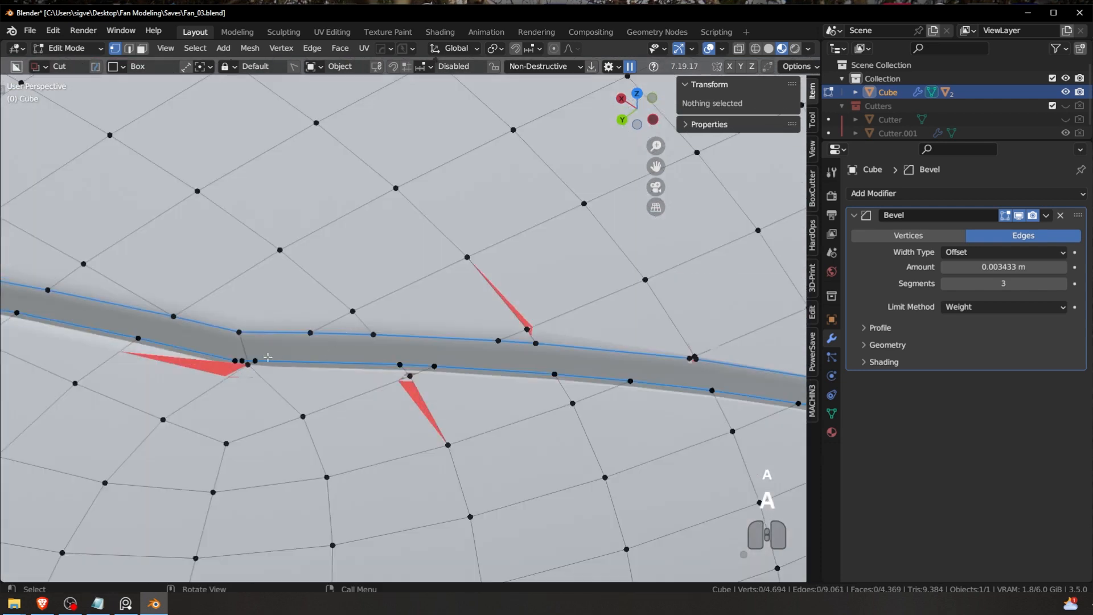
scroll(337, 351, down, 4)
scroll(443, 324, up, 5)
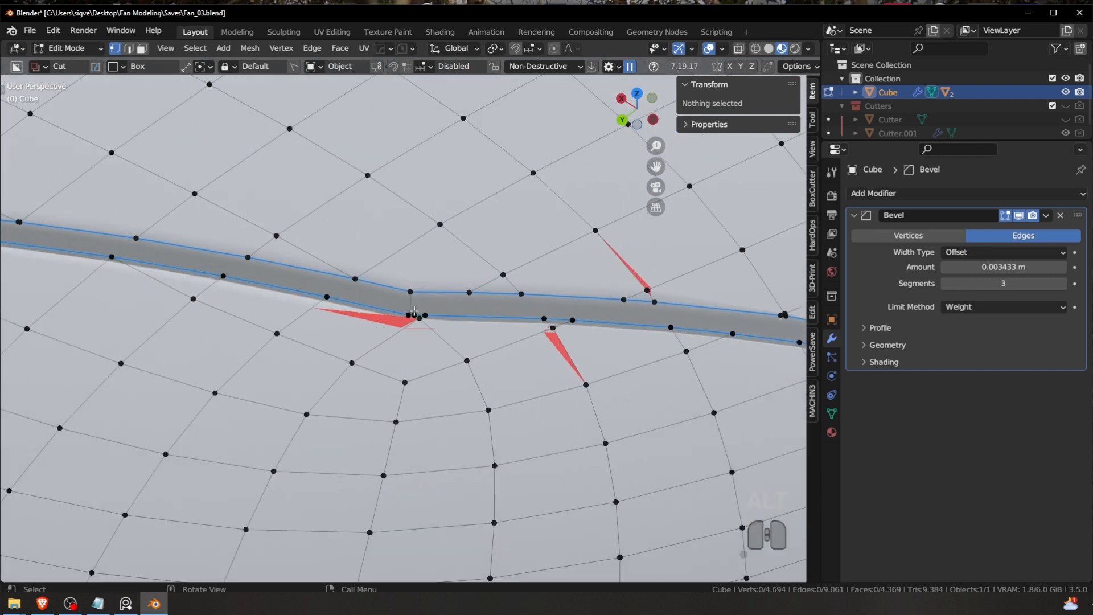
scroll(435, 320, down, 2)
scroll(432, 320, up, 2)
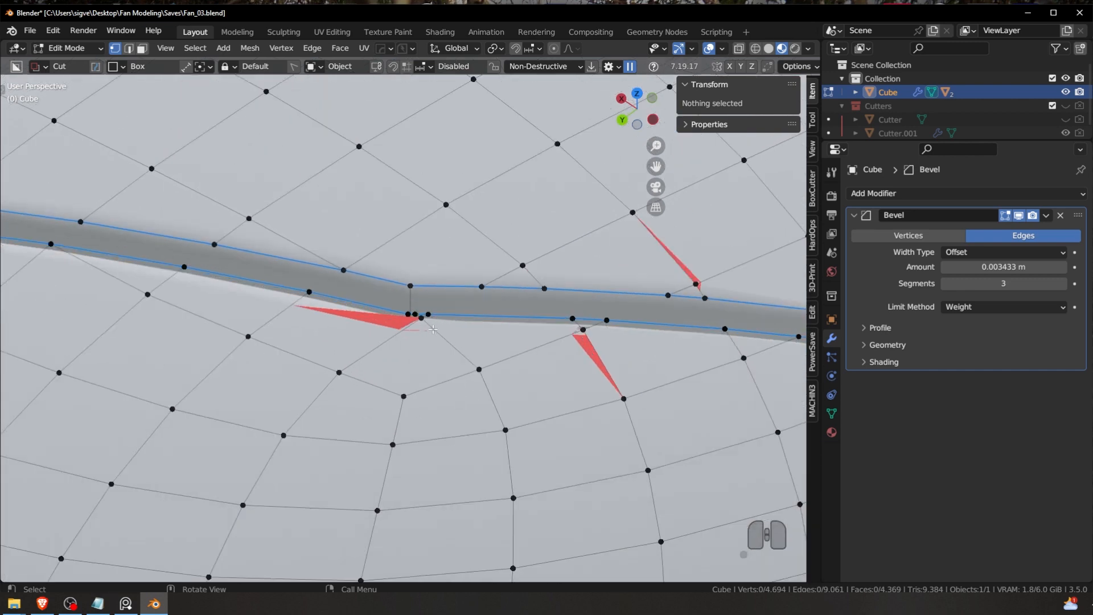
alt+middle_click(586, 335)
shift+middle_drag(248, 319, 444, 273)
alt+middle_click(445, 273)
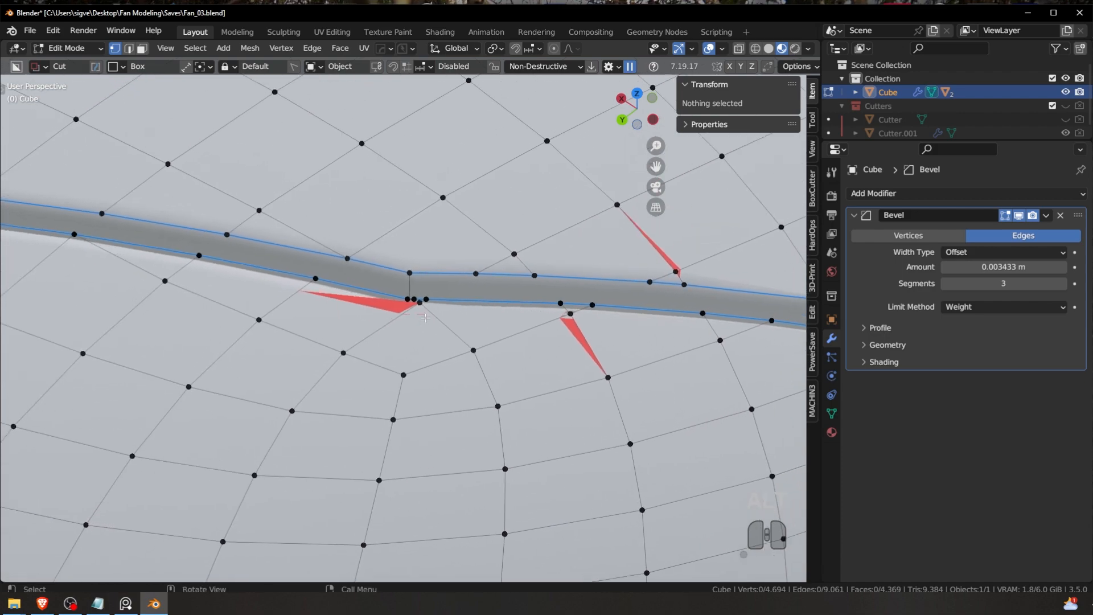
middle_drag(426, 317, 668, 187)
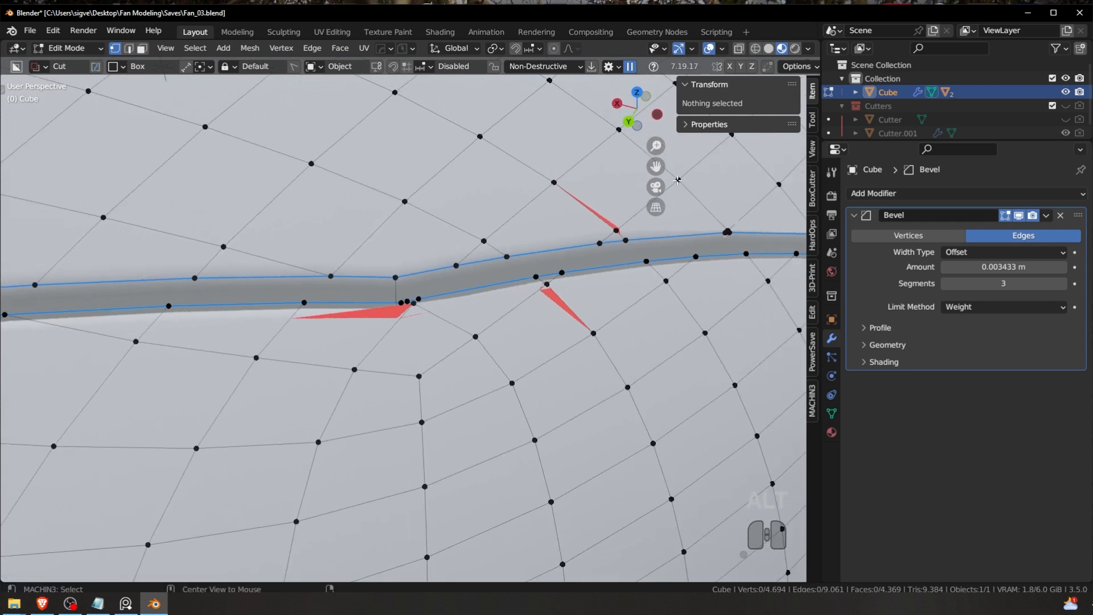
alt+middle_click(678, 179)
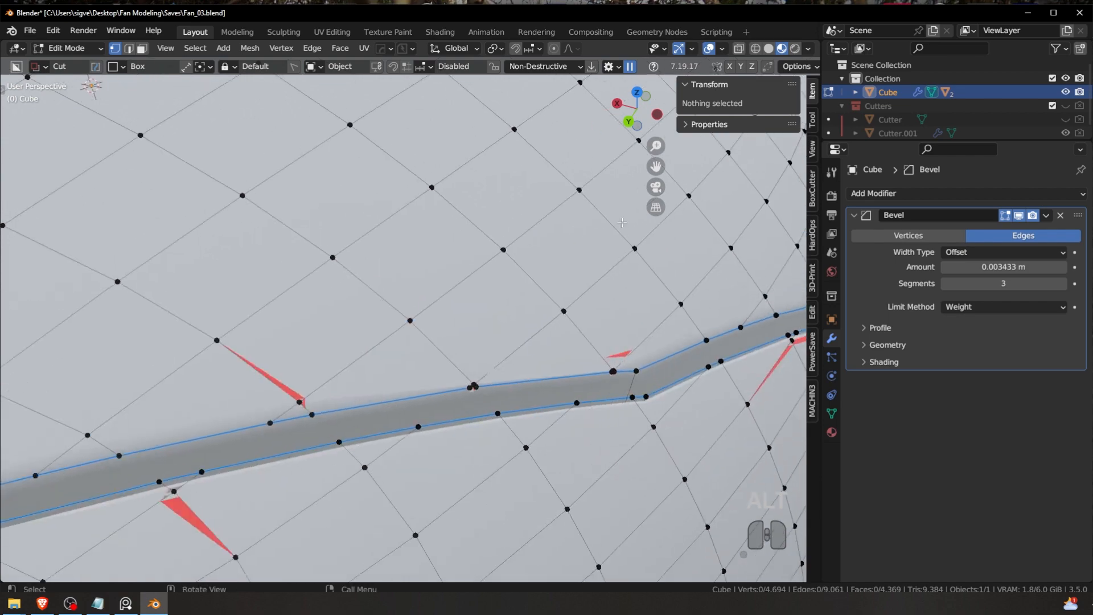
middle_drag(505, 306, 638, 268)
scroll(419, 323, up, 6)
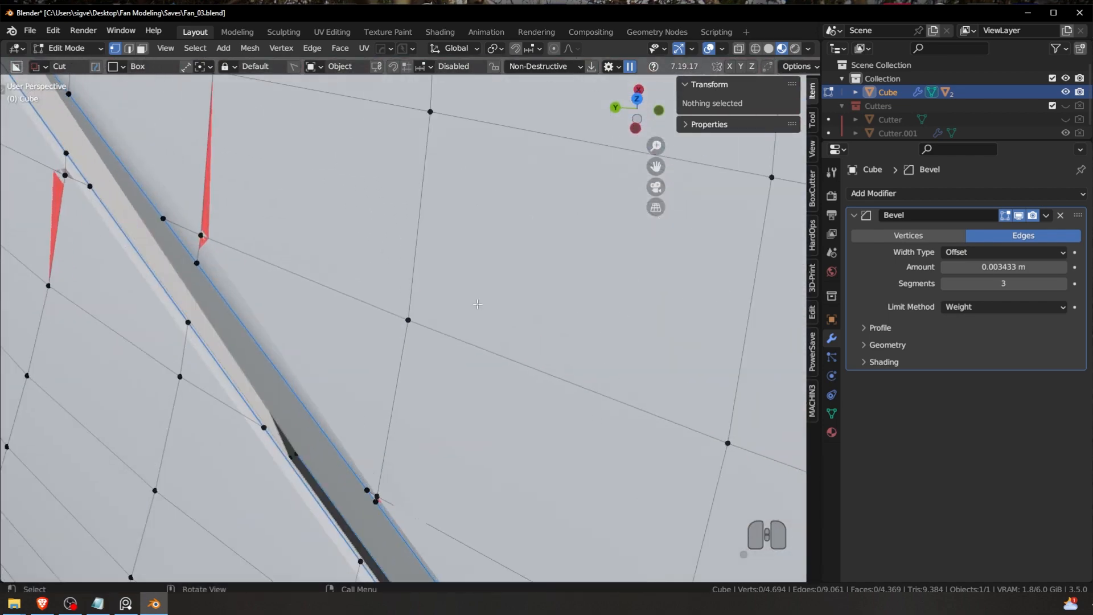
middle_drag(410, 320, 539, 243)
scroll(375, 330, down, 6)
shift+middle_drag(374, 331, 340, 305)
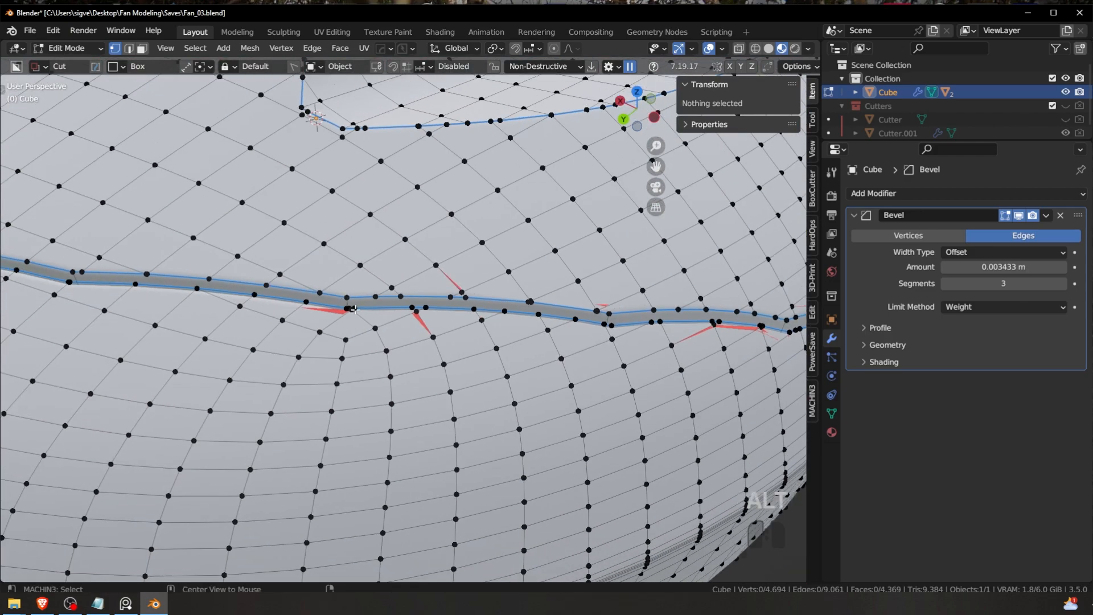
Step: Merge the clustered vertices at the seam's flagged outer corner onto the corner's outer-edge vertex
alt+middle_click(354, 309)
scroll(354, 309, up, 7)
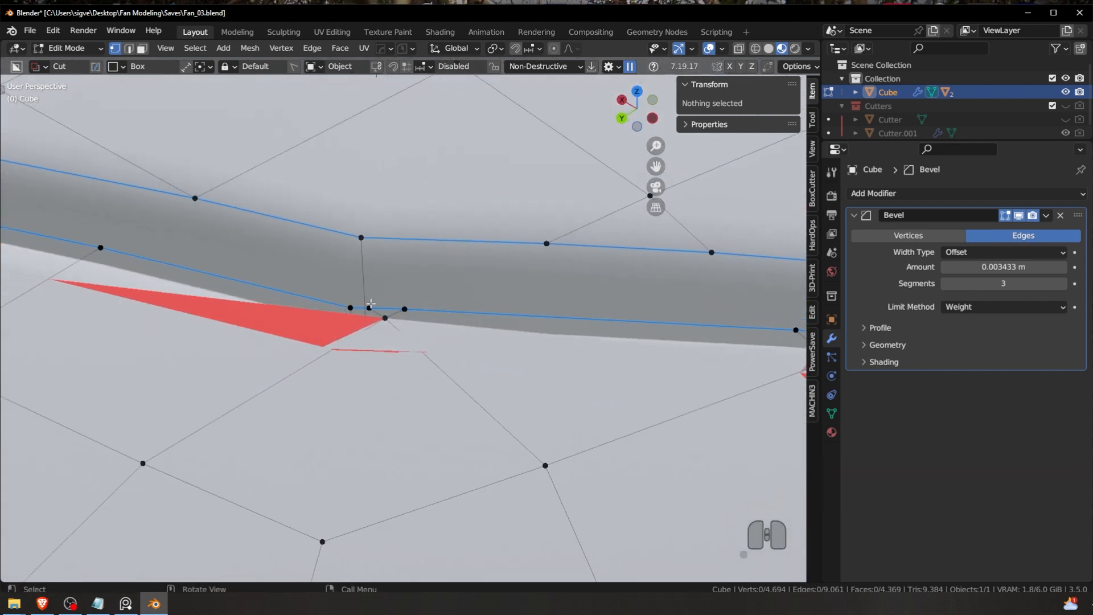
click(368, 308)
shift+click(350, 307)
key(1)
click(385, 317)
shift+click(404, 309)
key(1)
click(405, 309)
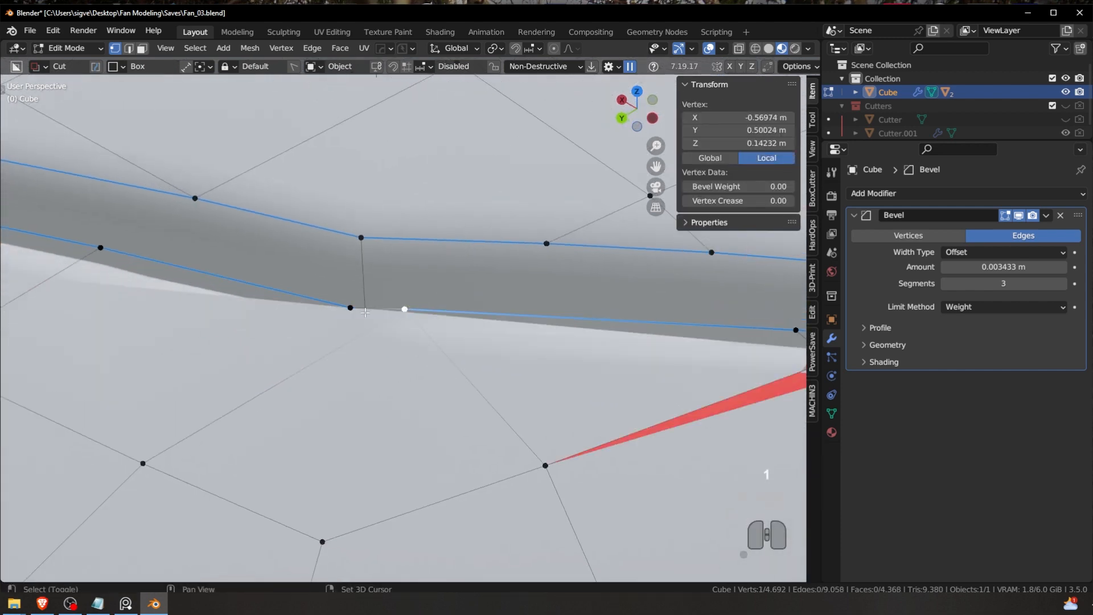
shift+click(350, 307)
key(1)
Step: Merge the stray vertex past that corner and its spare outer-edge neighbour onto the adjacent outer-edge vertex
scroll(569, 336, down, 2)
shift+middle_drag(592, 340, 385, 328)
click(531, 341)
shift+click(511, 321)
key(1)
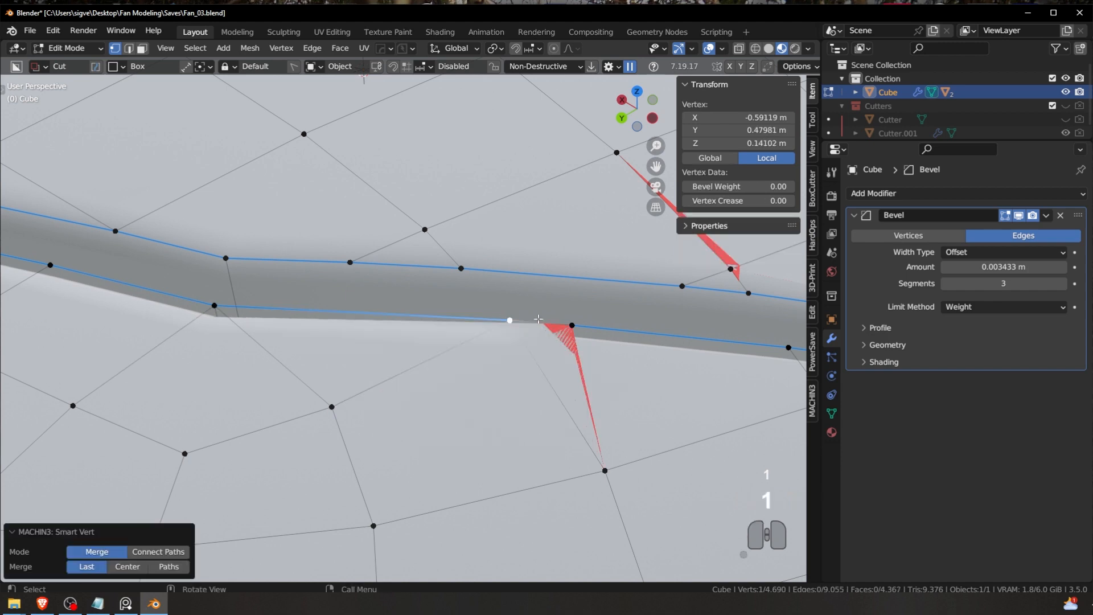
click(572, 325)
shift+click(510, 321)
key(1)
Step: Merge the stray vertex above the seam and the spare inner-edge vertex onto the neighbouring inner-edge vertex
shift+middle_drag(622, 320, 415, 318)
click(534, 266)
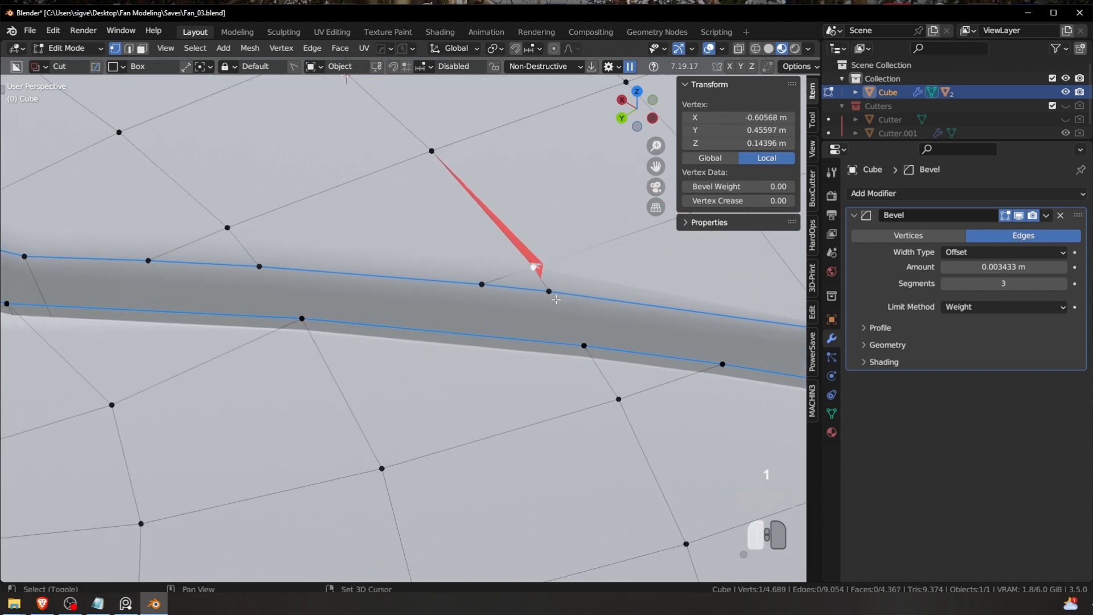
shift+click(481, 284)
key(1)
click(482, 284)
key(1)
Step: At the next flagged triangle above the seam, merge the two spare vertices onto the third inner-edge vertex
shift+middle_drag(585, 326, 381, 317)
scroll(381, 316, down, 3)
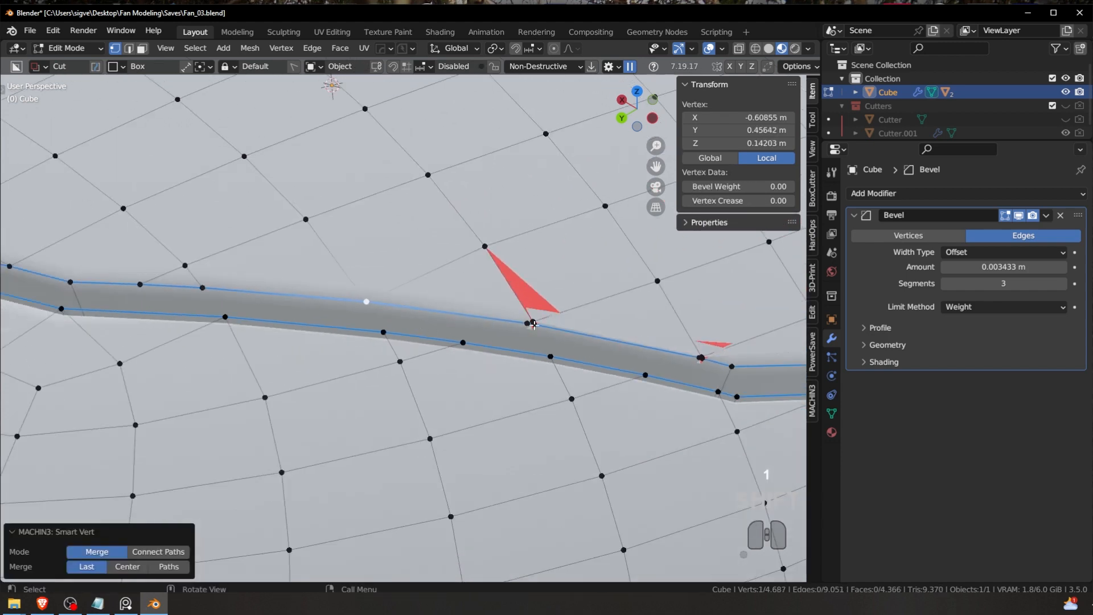
scroll(501, 328, up, 4)
key(alt+a)
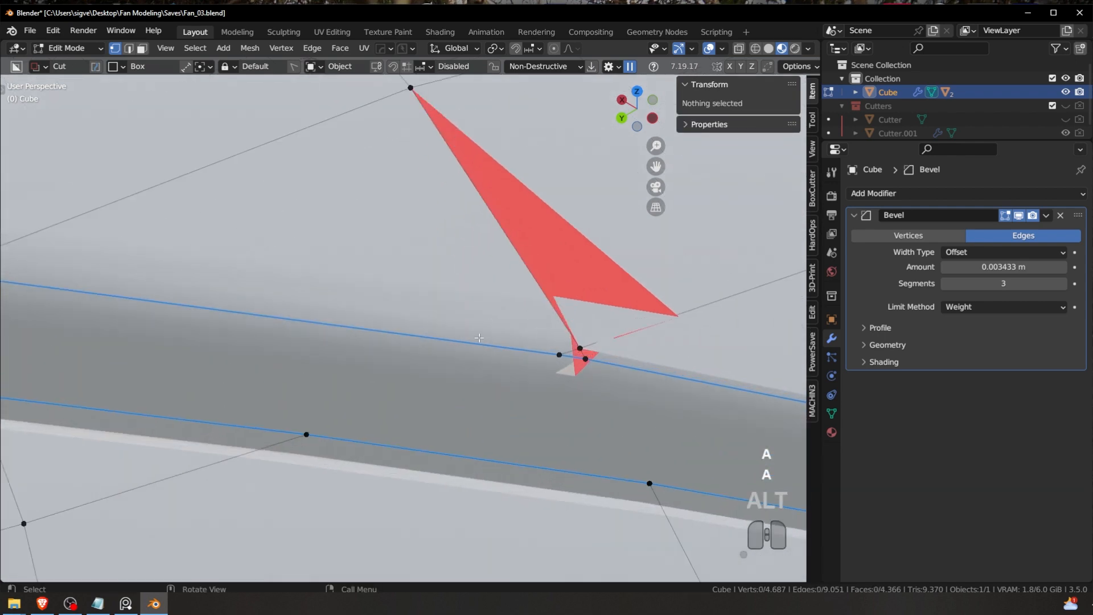
click(580, 348)
shift+click(585, 359)
key(1)
click(560, 355)
shift+click(585, 359)
key(1)
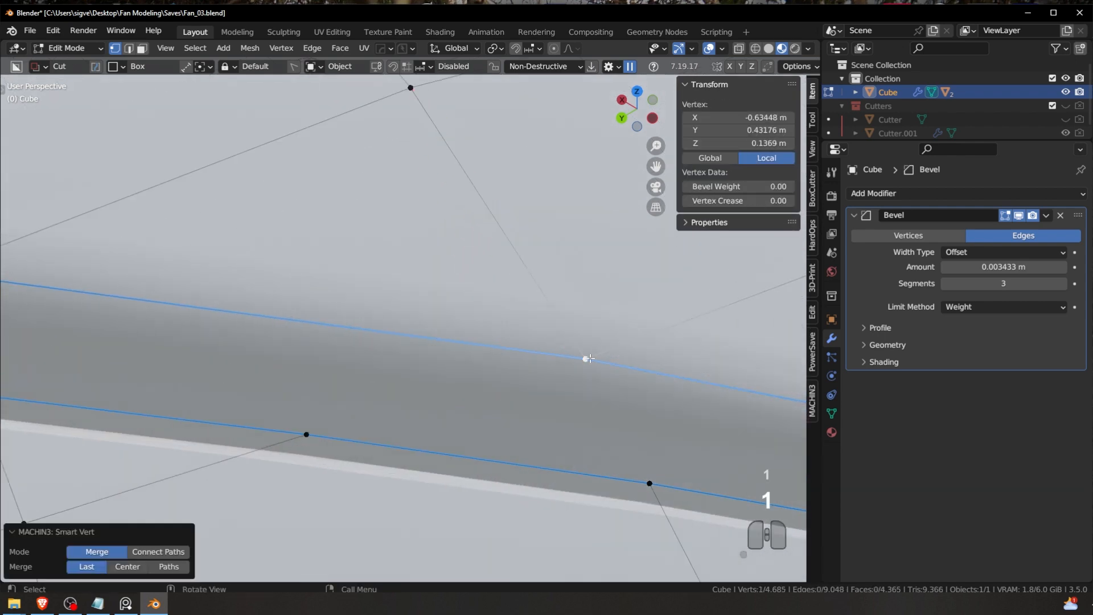
Step: Move on to the flagged triangle before the next inner-edge corner and run a Clean Up on the whole mesh
scroll(581, 357, down, 4)
shift+middle_drag(553, 368, 320, 310)
scroll(495, 341, up, 1)
key(alt+a)
click(498, 352)
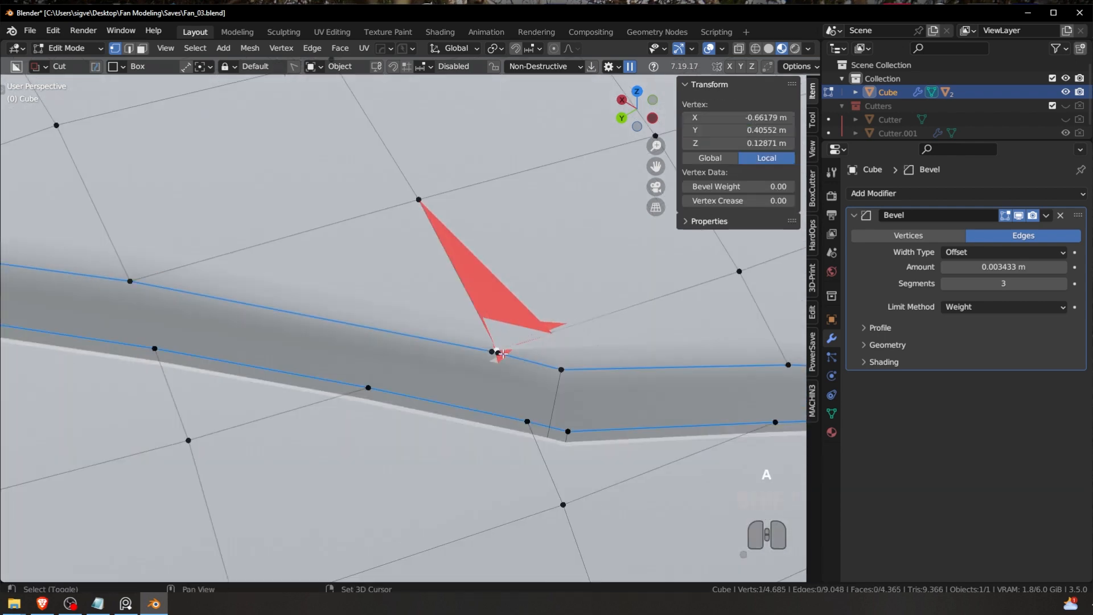
key(ctrl+shift+b)
right_click(515, 347)
shift+middle_drag(505, 350, 441, 334)
scroll(449, 336, up, 2)
key(alt+a)
key(alt+a)
click(457, 338)
scroll(441, 334, up, 2)
key(a)
key(3)
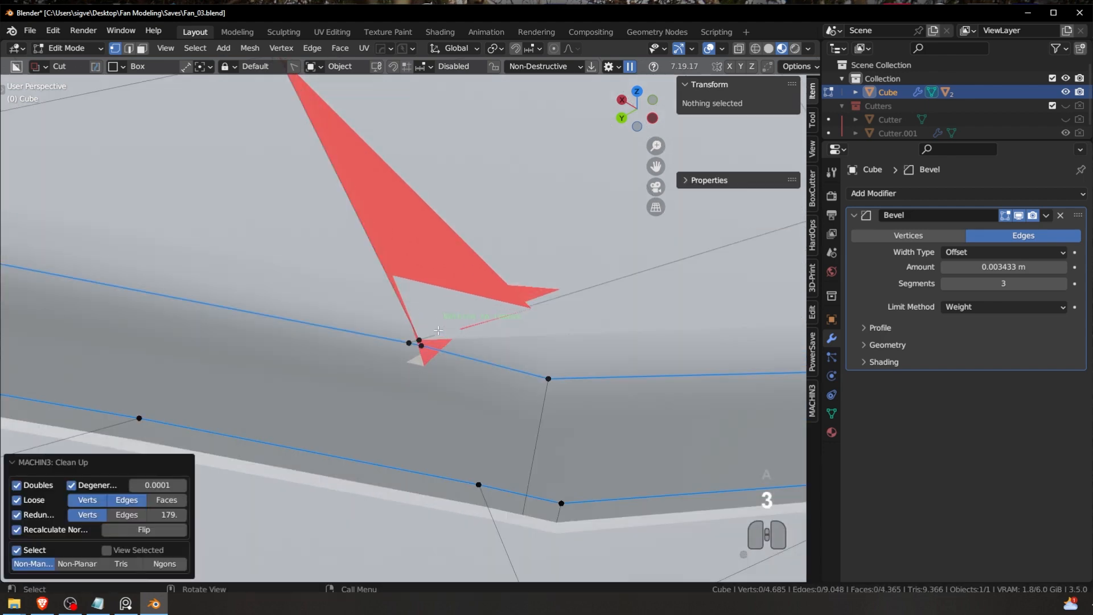
Step: Merge the three clustered vertices under the flagged triangle into a single inner-edge vertex
key(a)
key(a)
click(419, 340)
shift+click(414, 343)
key(1)
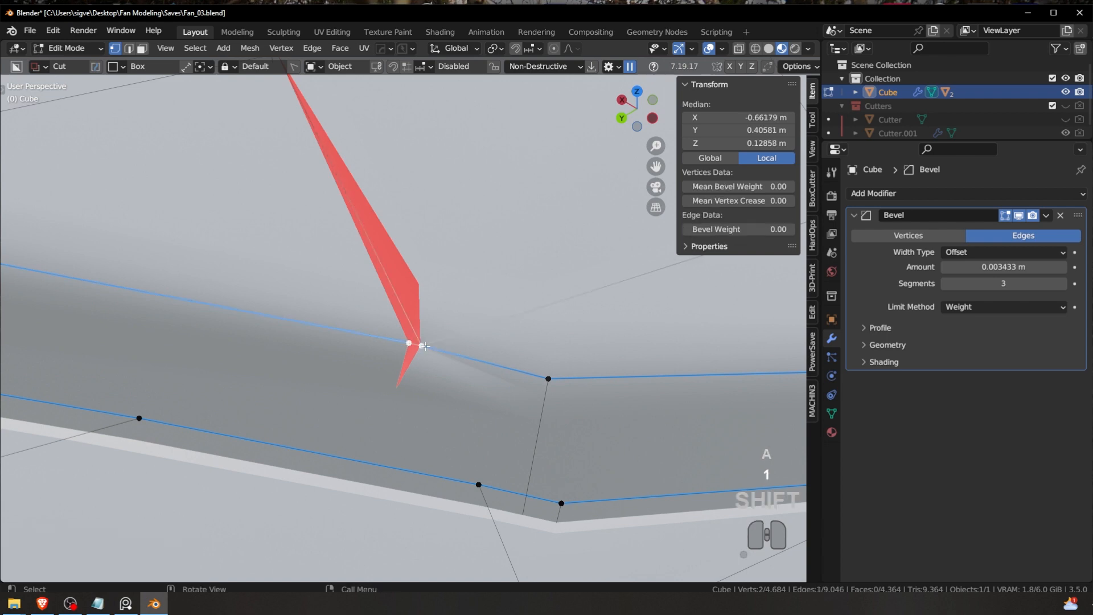
Step: Slide the next flagged stray vertex outside the seam's outer edge away from it by a factor of about 0.256
scroll(512, 350, down, 3)
middle_drag(525, 353, 429, 351)
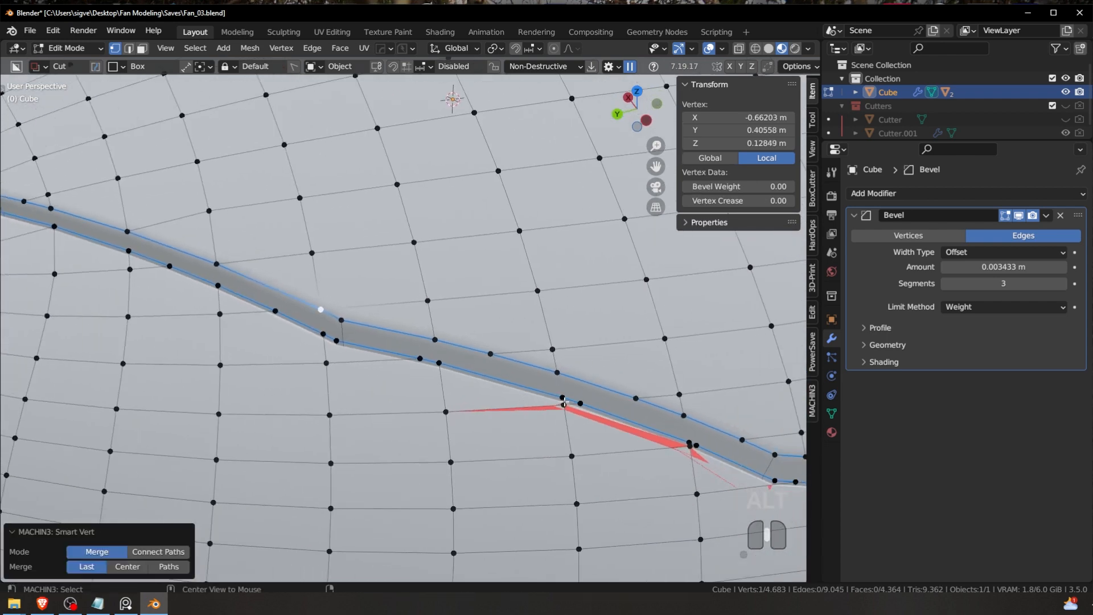
click(563, 398)
scroll(563, 404, up, 3)
key(g)
click(406, 351)
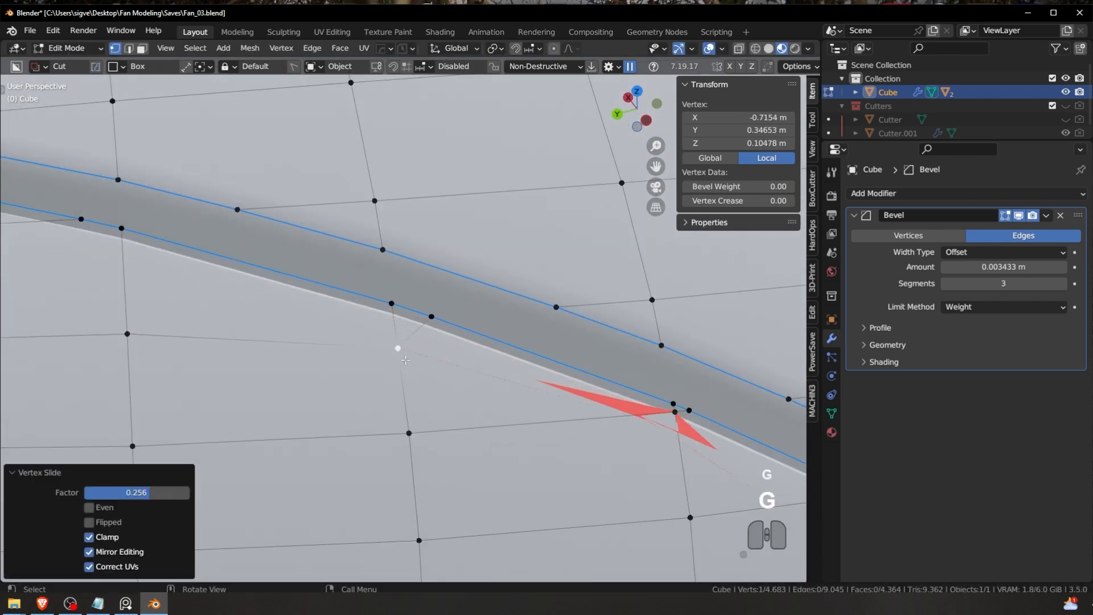
Step: Try to move the next flagged stray vertex outward, away from the seam's outer edge
shift+middle_drag(622, 376, 493, 366)
click(548, 393)
key(g)
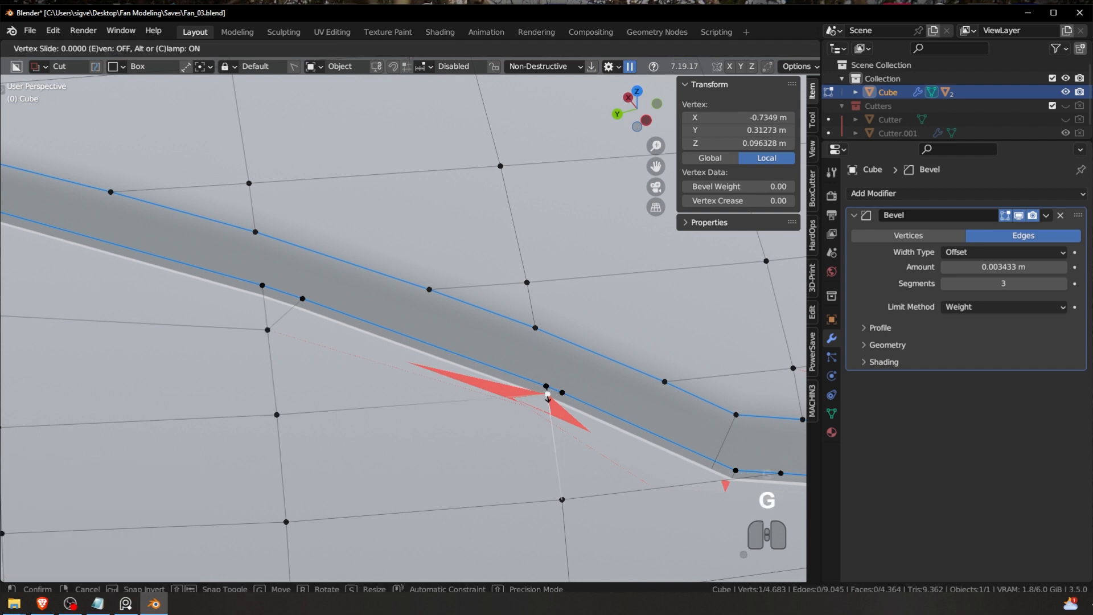
key(g)
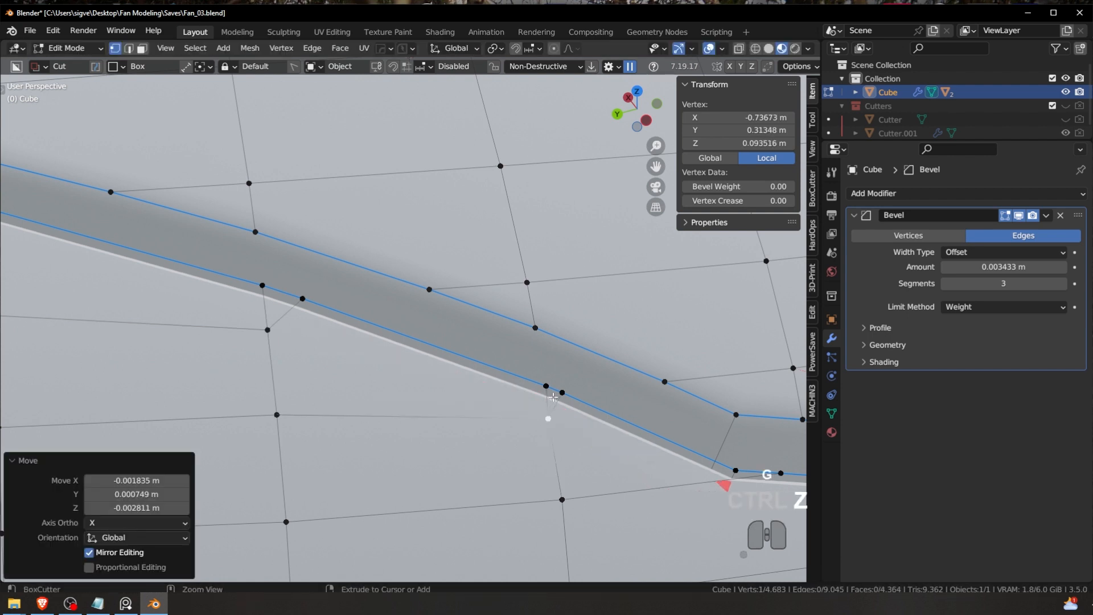
key(ctrl+z)
Step: Merge the flagged stray vertex and the doubled vertex beside it into a single vertex on the seam's outer edge
shift+click(546, 386)
key(1)
key(ctrl+z)
key(ctrl+z)
shift+click(547, 391)
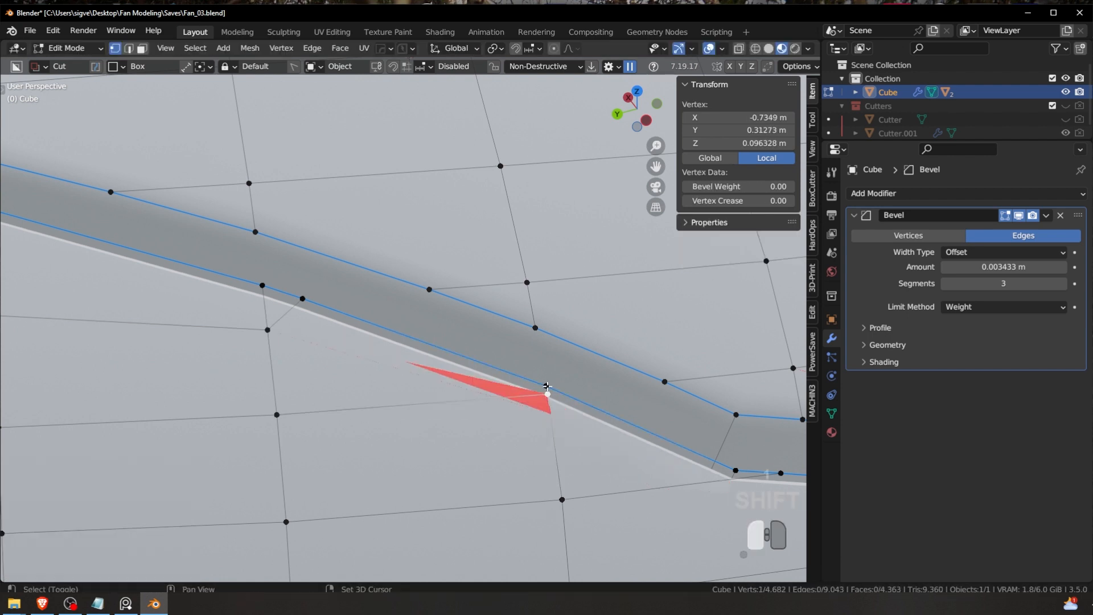
key(1)
key(1)
right_click(545, 378)
Step: Merge the spare vertex just past the next outer-edge corner onto the corner vertex
shift+middle_drag(547, 382, 460, 367)
click(440, 371)
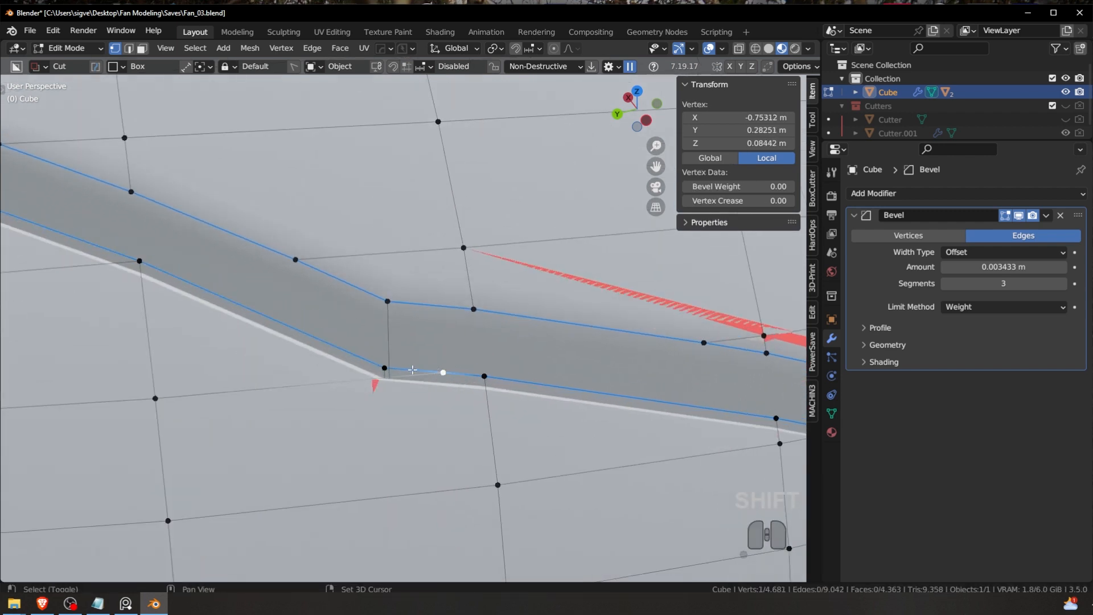
shift+click(402, 369)
key(1)
shift+middle_drag(465, 326, 384, 345)
shift+middle_drag(511, 316, 378, 317)
Step: At the flagged sliver above the seam, merge the stray vertex and the spare inner-edge vertex onto the neighbouring inner-edge vertex
key(a)
key(a)
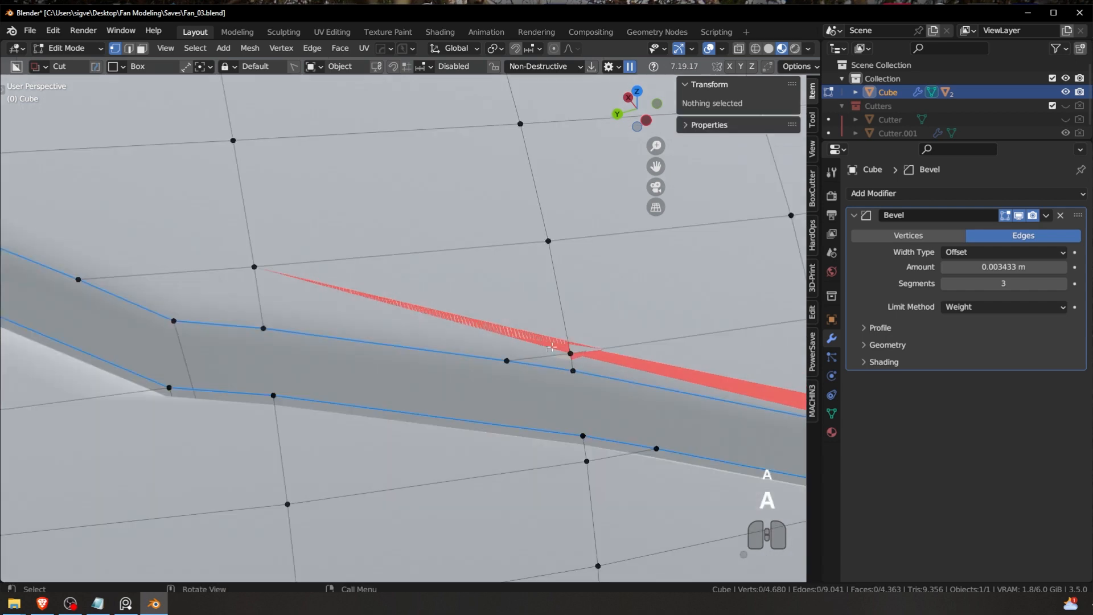
click(571, 354)
shift+click(573, 370)
key(1)
click(506, 361)
shift+click(574, 373)
key(1)
scroll(575, 376, down, 5)
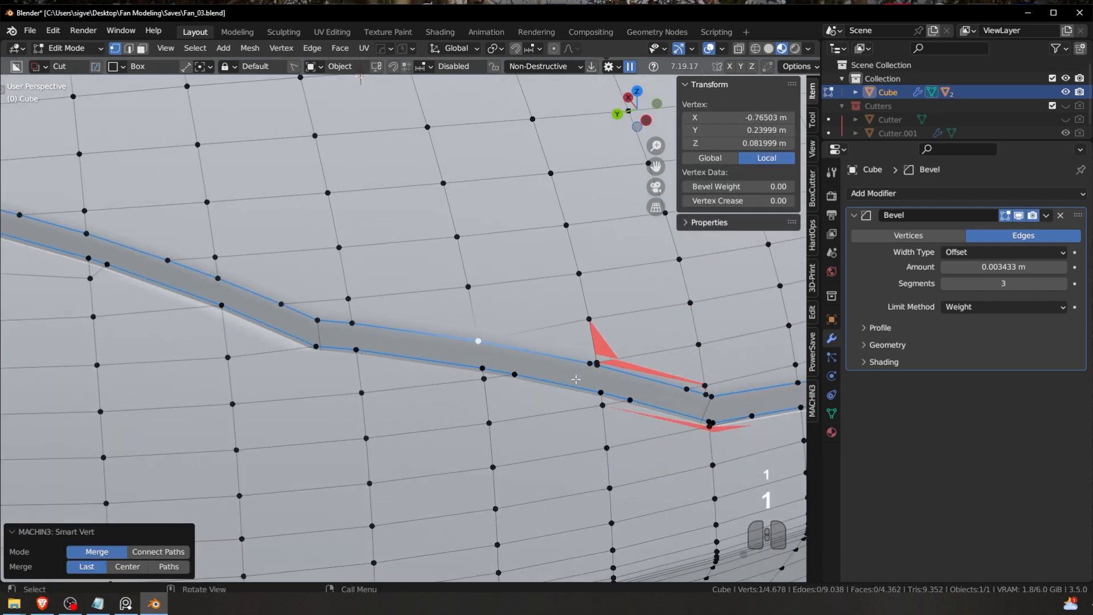
Step: At the following flagged triangles, merge the two spare vertices onto the inner-edge vertex directly beneath the vertical grid edge
middle_drag(575, 375, 553, 367)
shift+middle_drag(626, 371, 440, 324)
scroll(440, 325, up, 3)
key(a)
click(440, 364)
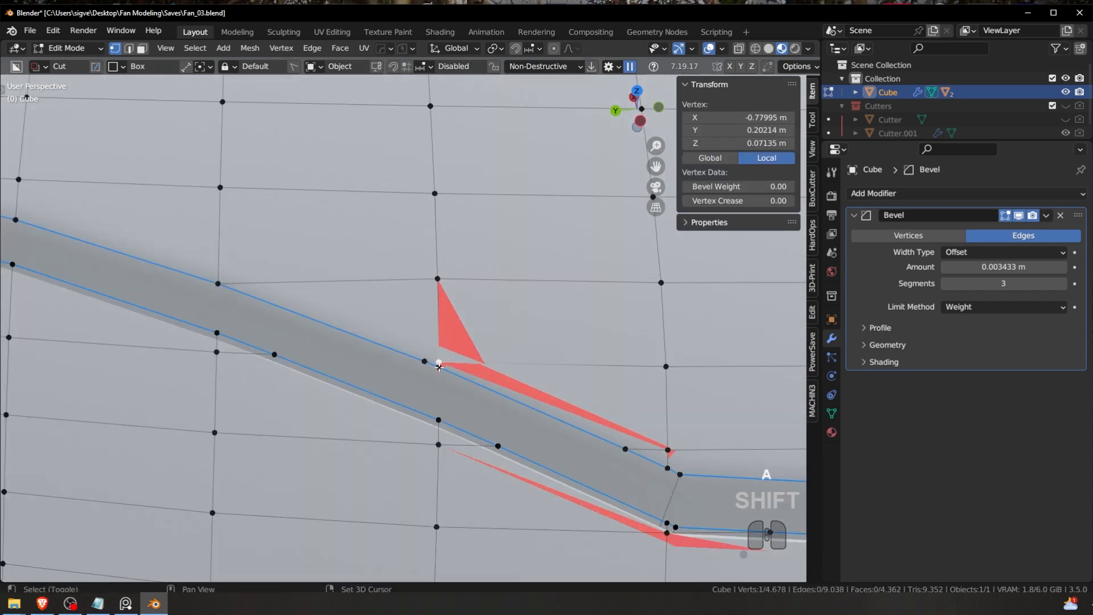
shift+click(439, 368)
key(1)
click(425, 361)
shift+click(439, 367)
key(1)
Step: Merge the clustered vertices at the next flagged outer-edge corner onto the corner vertex
key(a)
key(a)
shift+middle_drag(540, 425, 465, 378)
scroll(537, 439, up, 1)
click(500, 426)
shift+click(501, 414)
key(1)
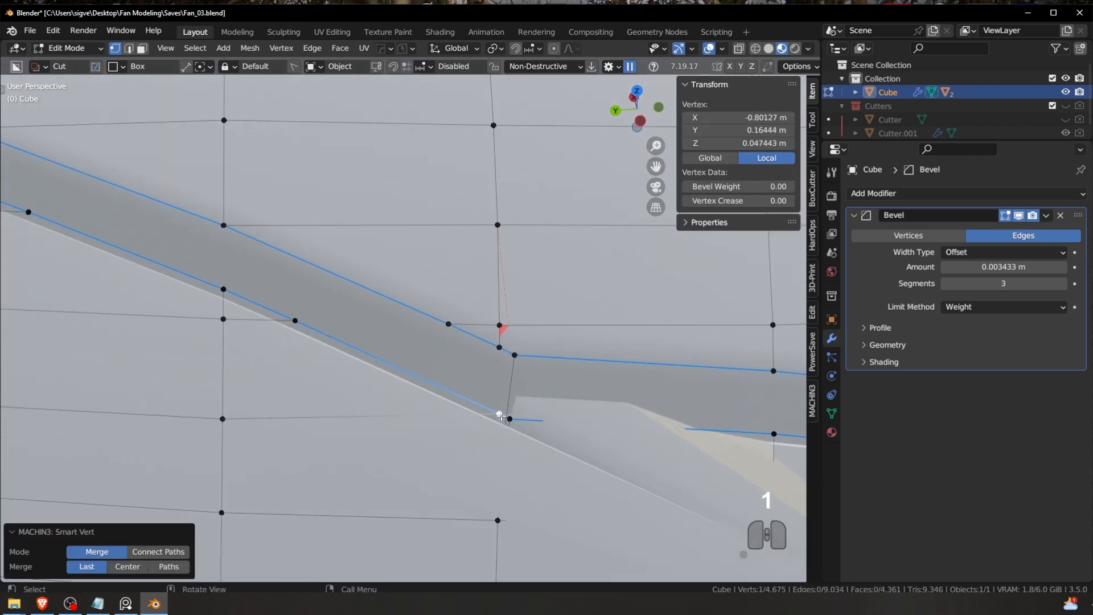
shift+click(510, 419)
key(1)
Step: Merge the two spare vertices before the inner-edge corner onto the vertex next to that corner
click(500, 325)
shift+click(499, 346)
key(1)
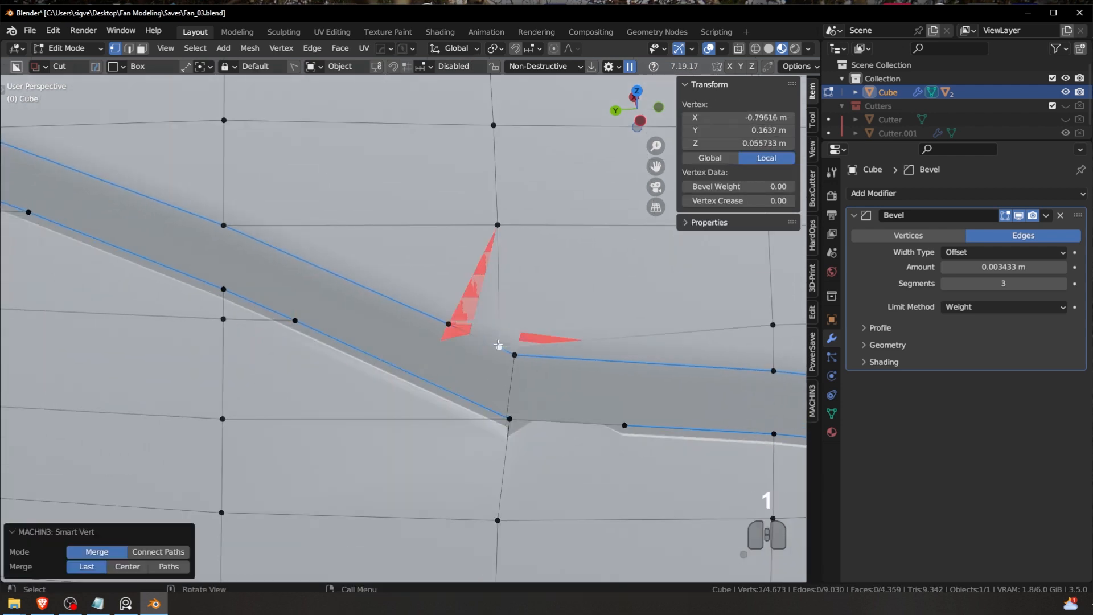
click(448, 323)
shift+click(498, 346)
key(1)
shift+middle_drag(498, 346, 405, 302)
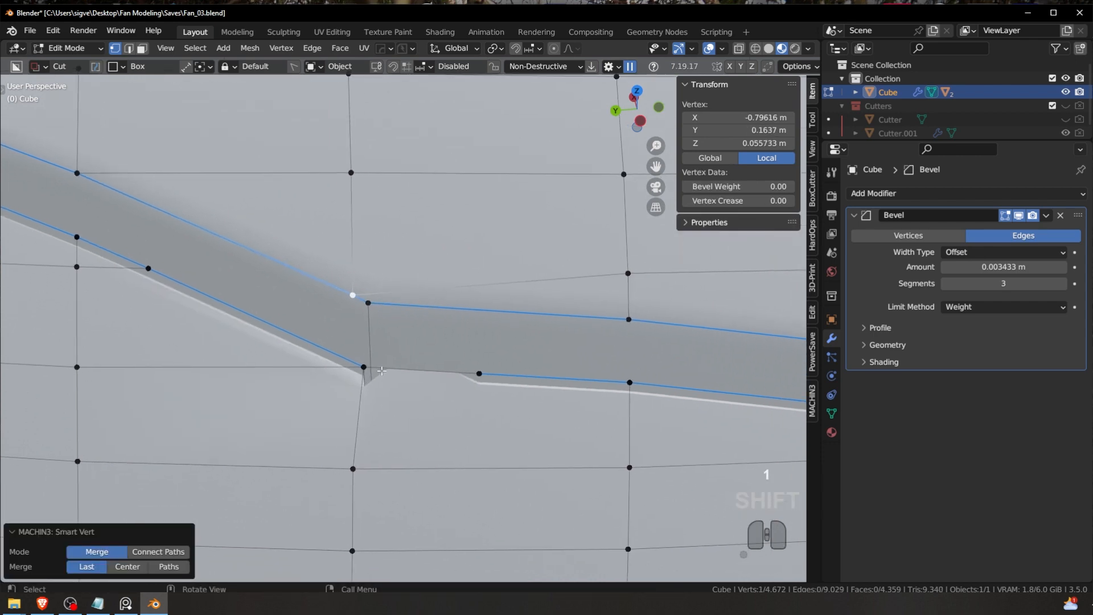
Step: Set the bevel weight of the unweighted outer-edge segment after the corner to 1.00
key(Tab)
click(431, 367)
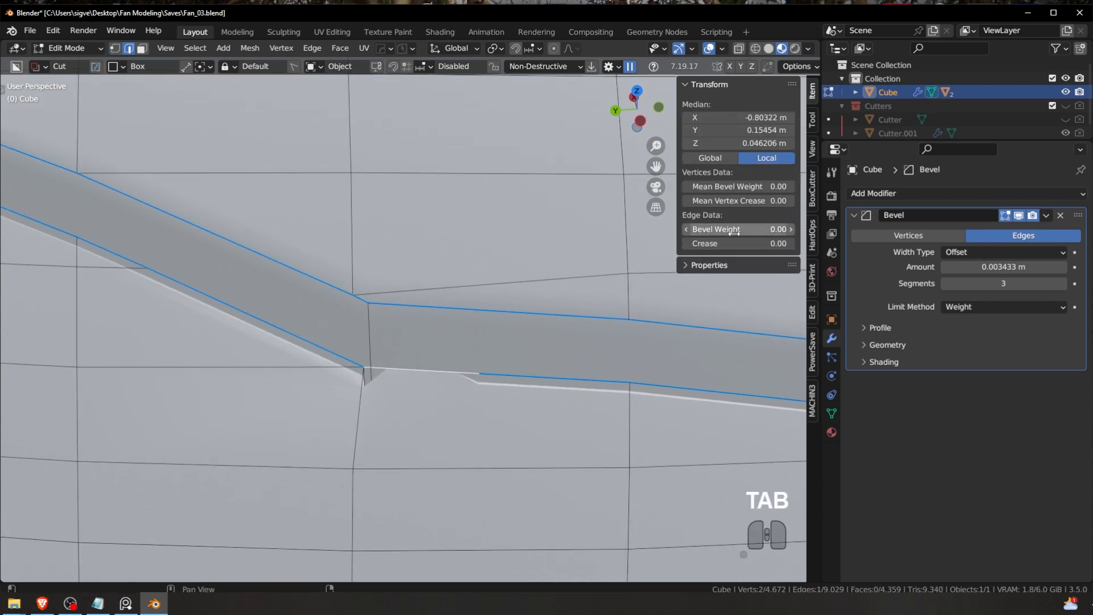
scroll(433, 376, down, 2)
key(Tab)
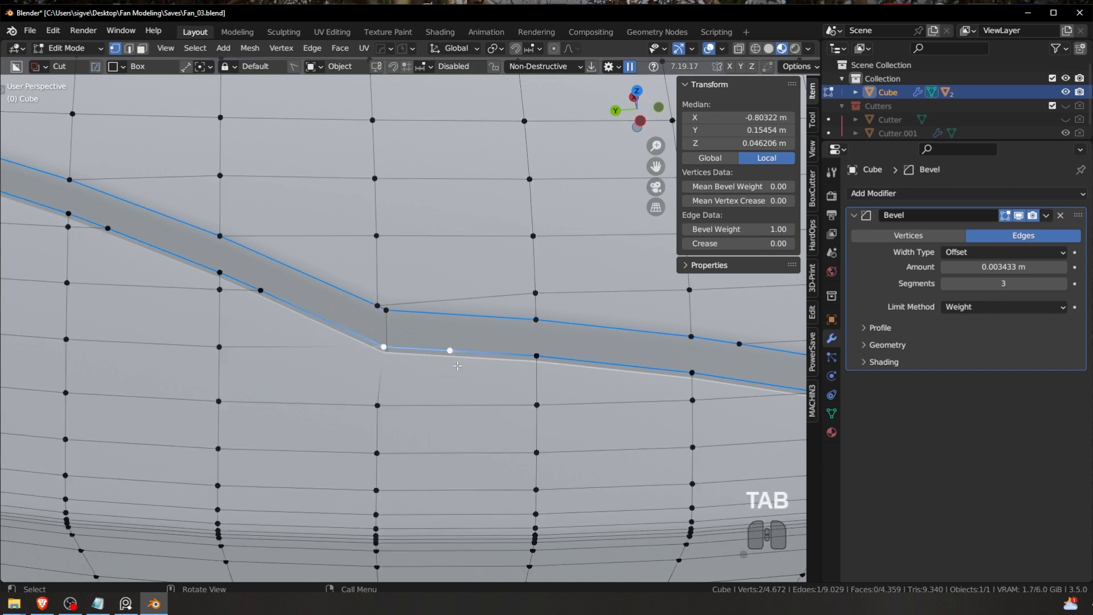
key(a)
click(452, 349)
key(g)
right_click(461, 360)
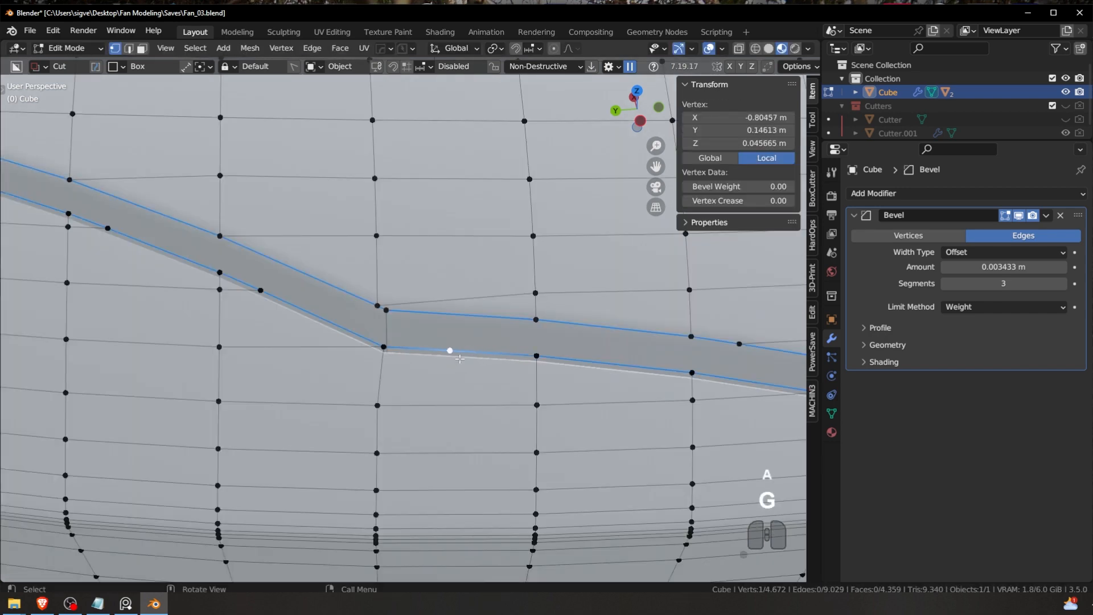
key(g)
right_click(488, 359)
Step: Try to merge the spare vertex on the reweighted outer-edge segment with the corner vertex
scroll(445, 360, up, 2)
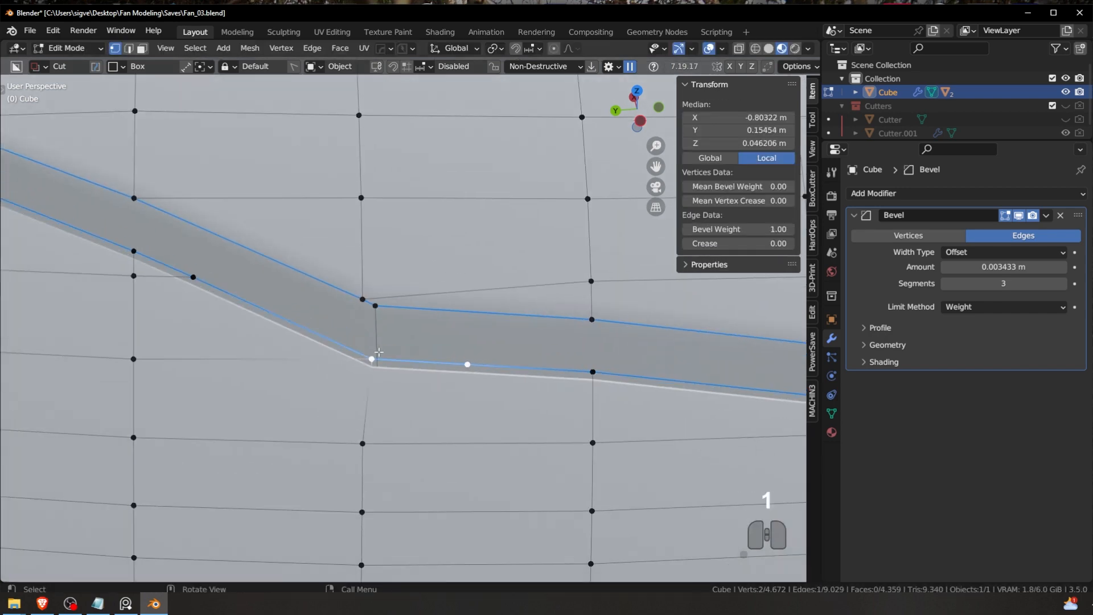
key(1)
scroll(475, 357, down, 3)
shift+middle_drag(476, 358, 295, 338)
shift+middle_drag(467, 325, 408, 322)
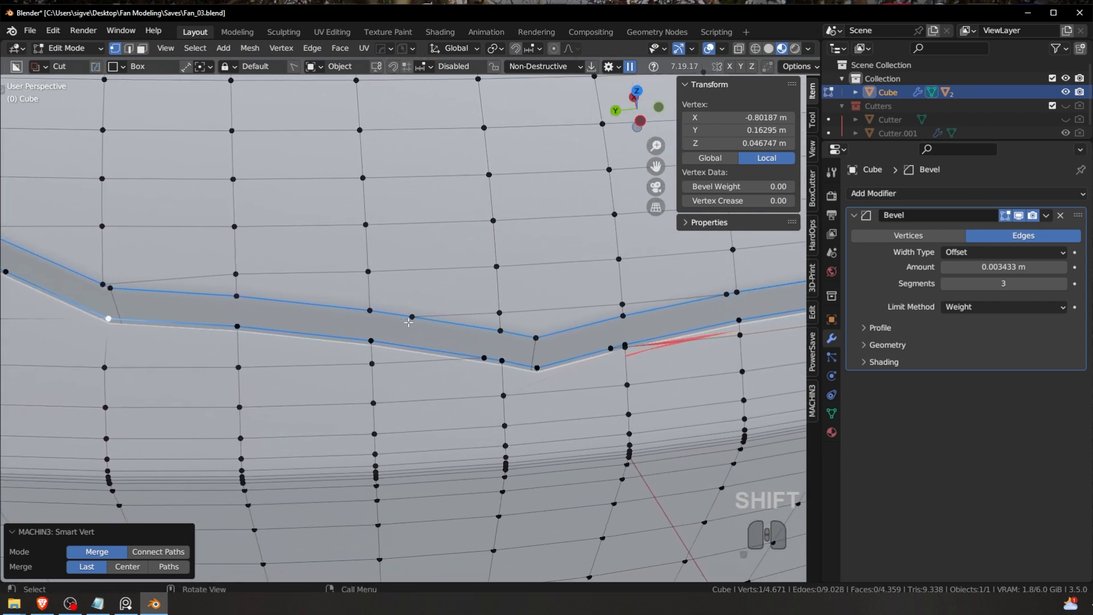
shift+middle_drag(196, 316, 404, 314)
scroll(258, 324, up, 2)
scroll(240, 311, up, 2)
shift+middle_drag(239, 311, 288, 294)
key(ctrl+z)
Step: Dissolve the spare vertex between the outer-edge corner and the next grid crossing
key(a)
key(a)
click(254, 288)
key(g)
right_click(279, 276)
key(a)
key(3)
click(288, 259)
key(g)
right_click(317, 252)
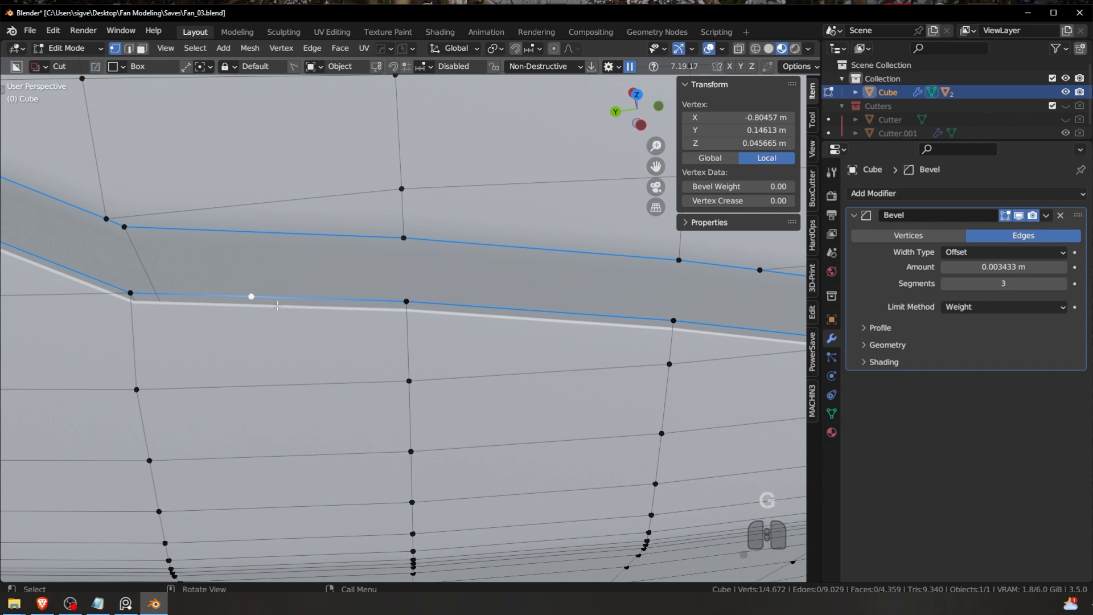
key(ctrl+x)
scroll(278, 306, down, 4)
shift+middle_drag(584, 333, 547, 311)
scroll(515, 278, up, 1)
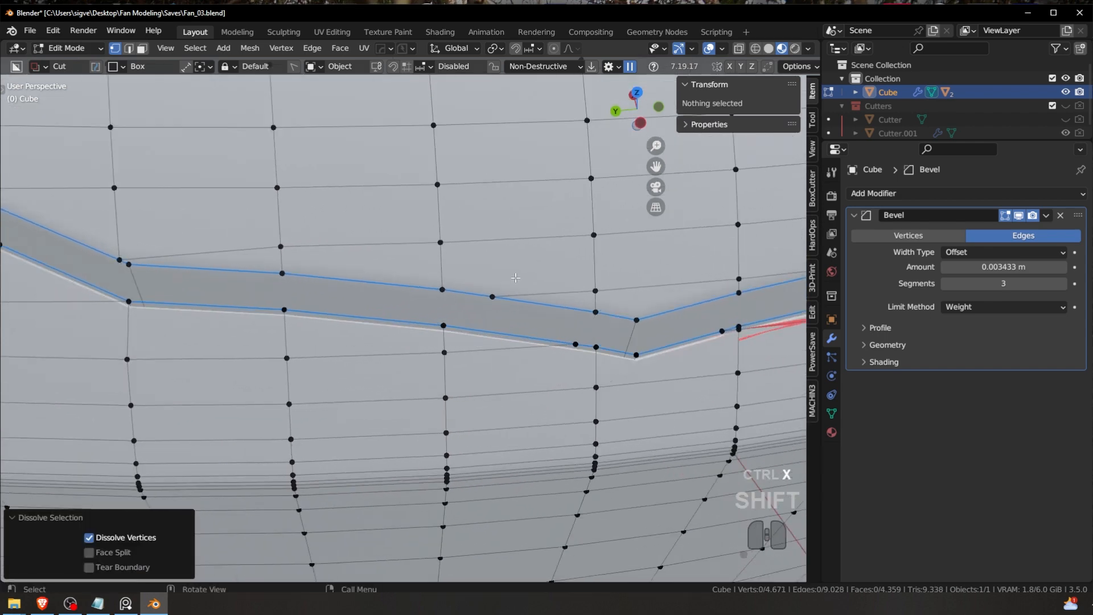
scroll(515, 278, up, 1)
click(515, 289)
key(g)
right_click(551, 291)
Step: Dissolve the slanted edges running from the spare inner-edge vertex over the seam's next corner
key(Tab)
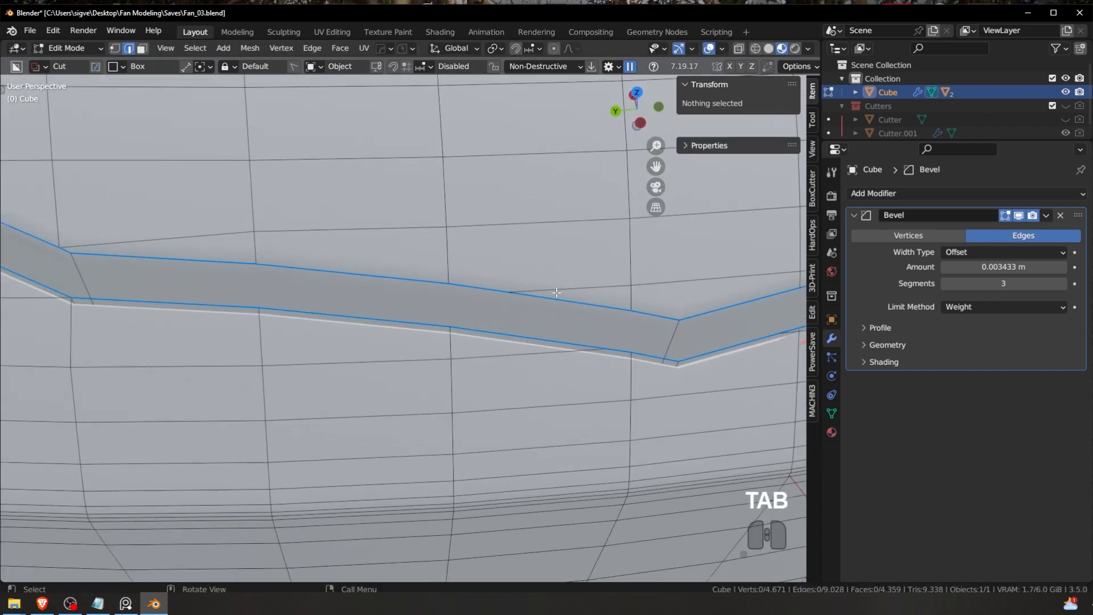
click(548, 290)
key(Tab)
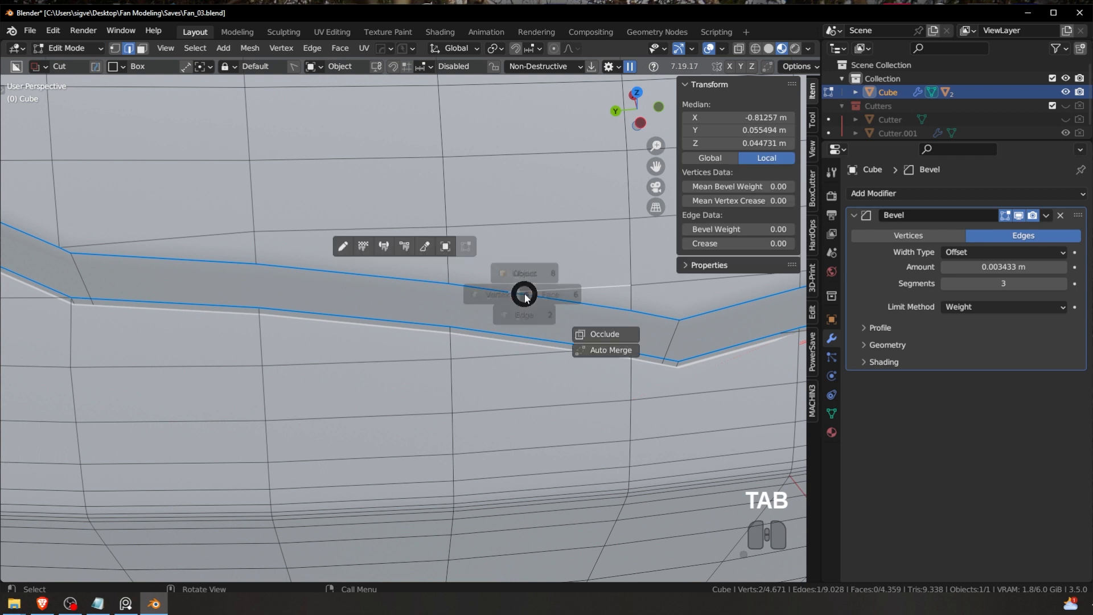
shift+middle_drag(506, 301, 460, 296)
key(Tab)
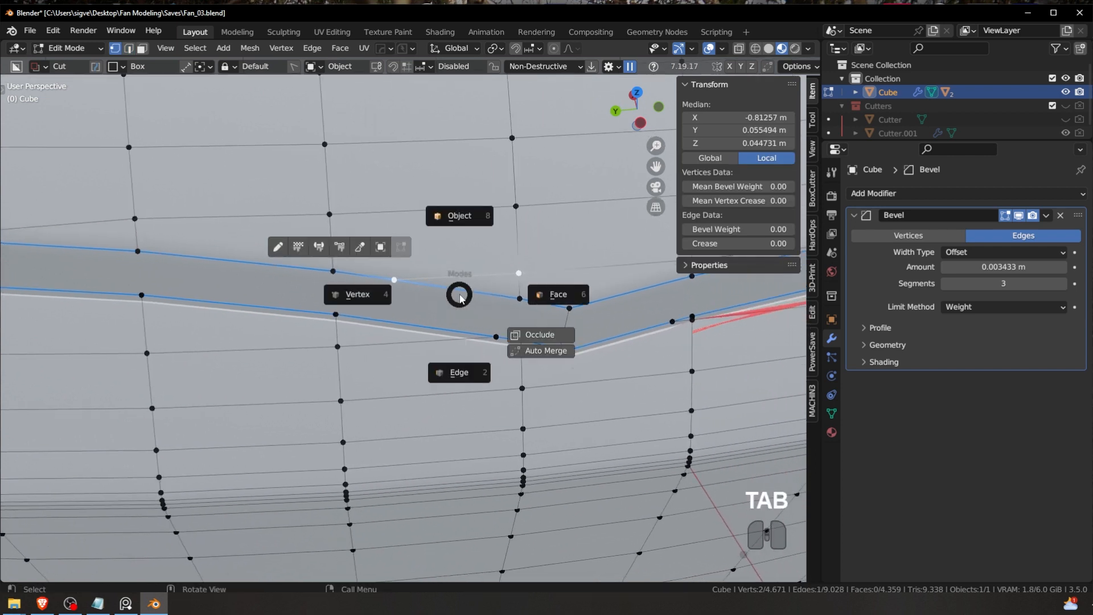
click(446, 344)
key(Tab)
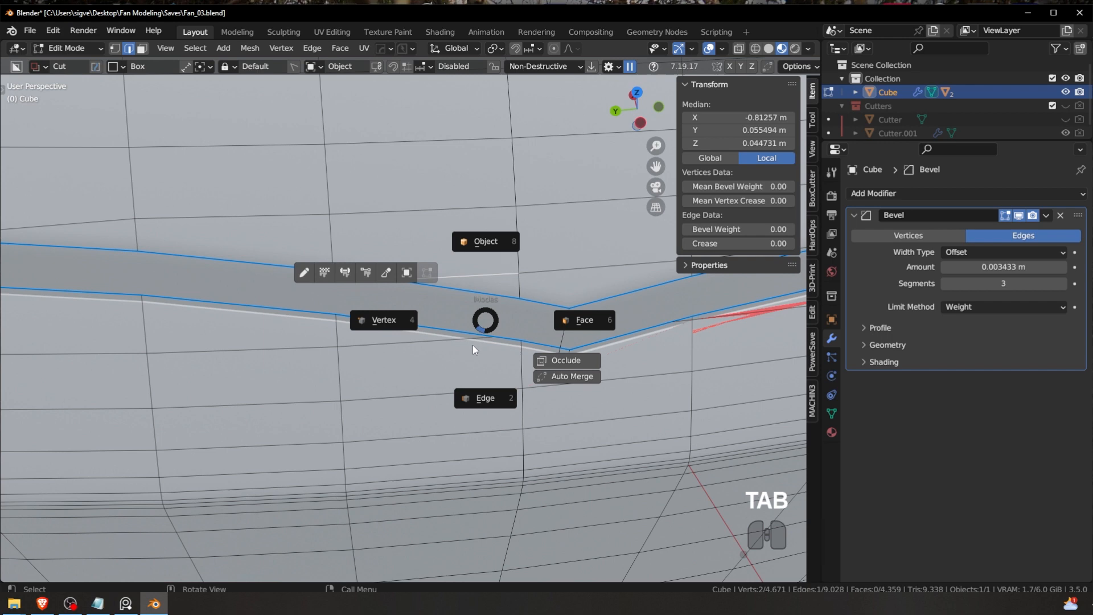
click(490, 373)
alt+click(516, 298)
scroll(516, 299, down, 3)
key(a)
key(a)
click(455, 293)
shift+click(536, 285)
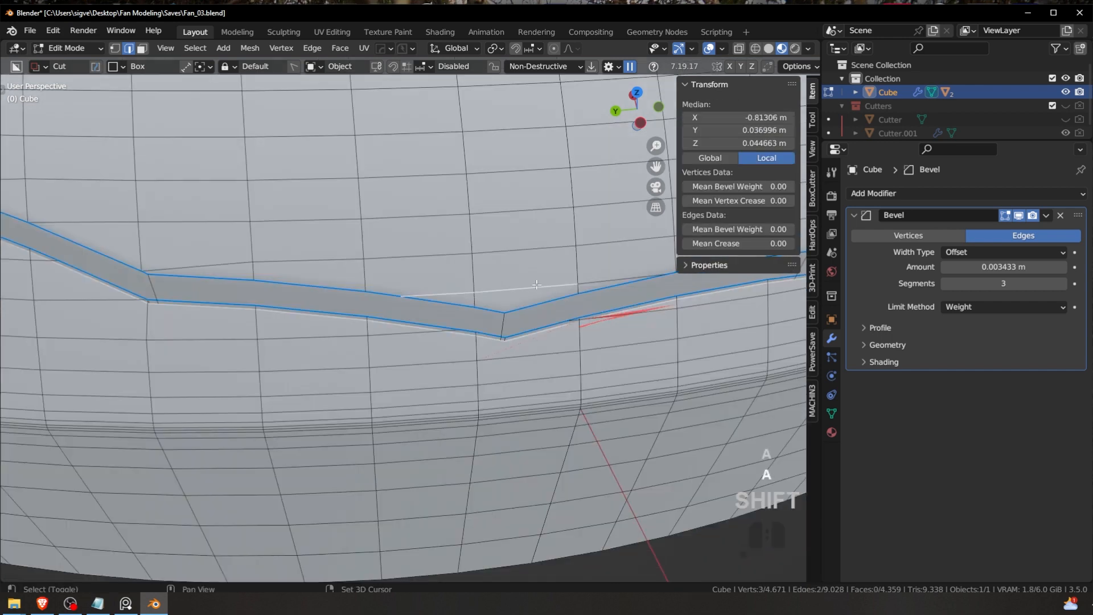
key(ctrl+x)
Step: Merge the clustered vertices at the flagged slivers below the seam into a single outer-edge vertex
shift+middle_drag(616, 277, 370, 279)
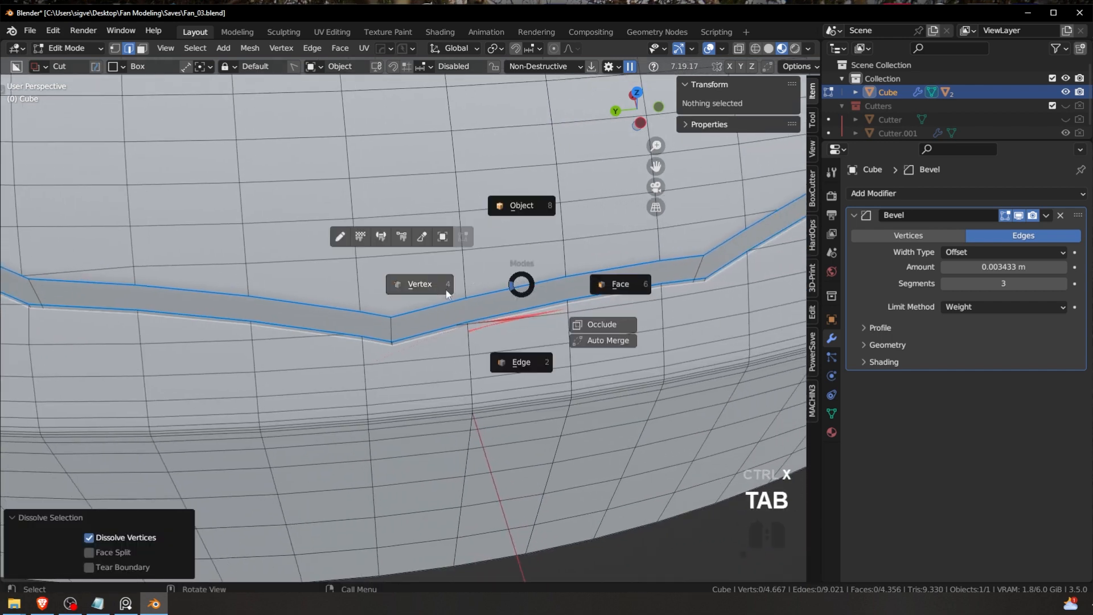
click(446, 294)
scroll(476, 313, up, 1)
scroll(419, 298, up, 2)
key(a)
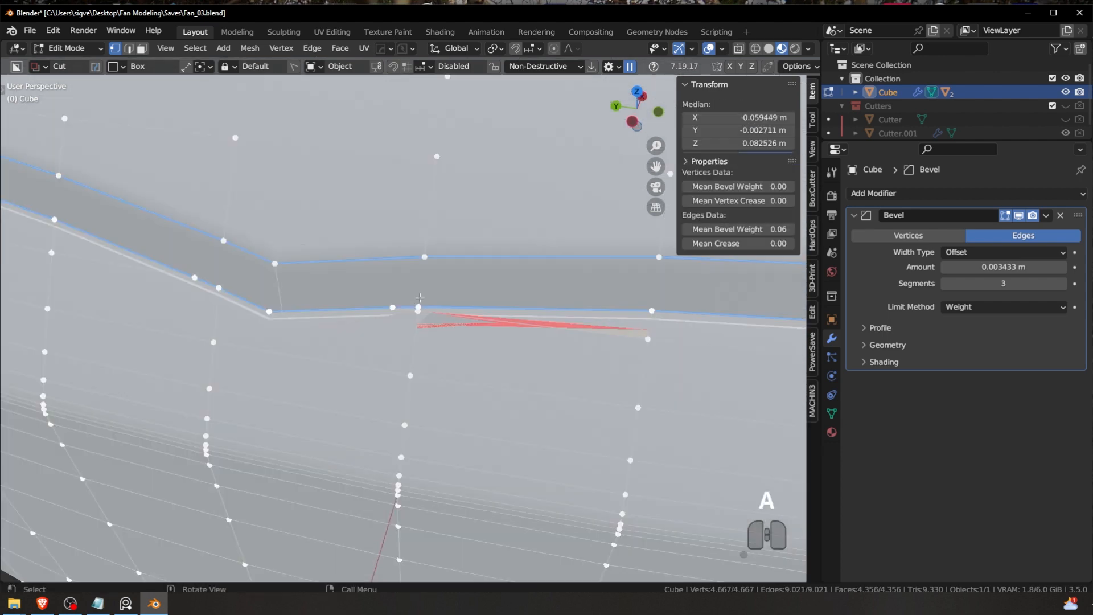
click(419, 309)
key(ctrl+x)
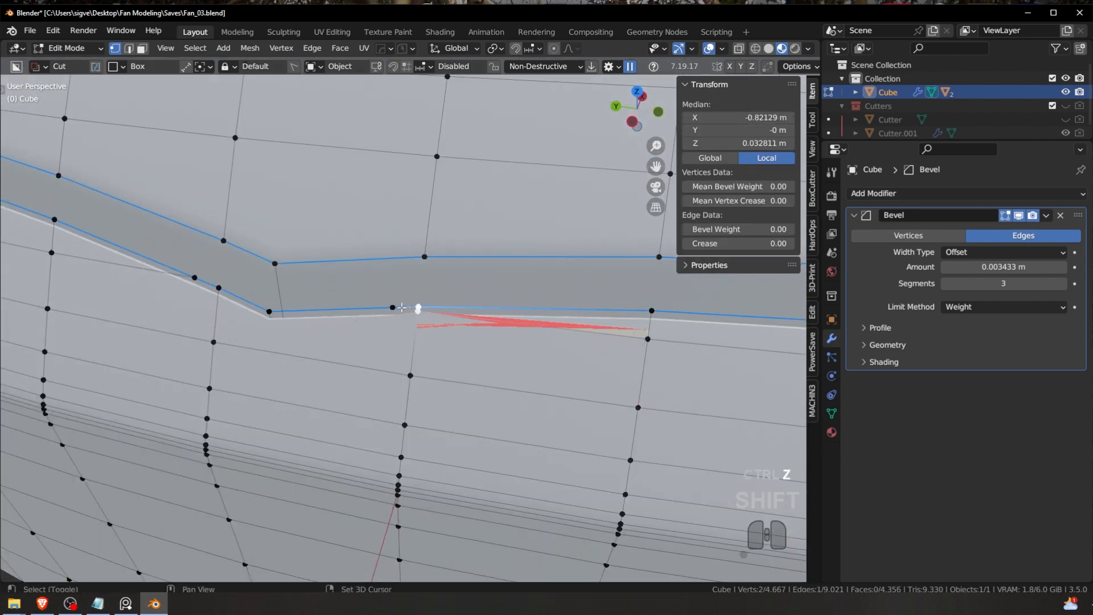
key(1)
key(1)
Step: Move on to the next flagged corner and merge the spare vertices above it into one inner-edge vertex
shift+middle_drag(418, 291, 361, 290)
scroll(536, 305, down, 5)
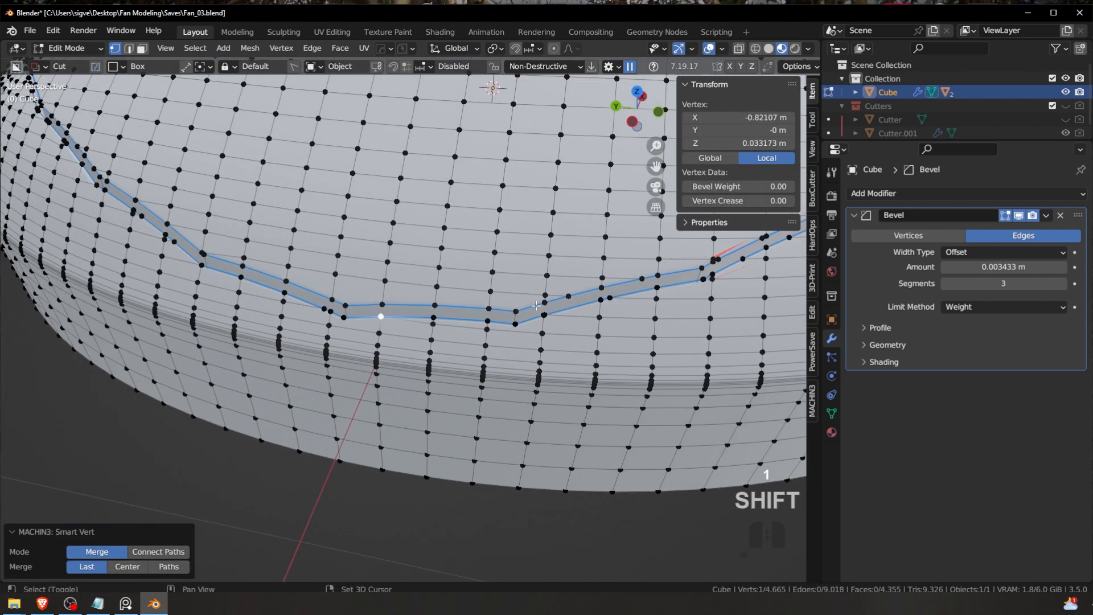
shift+middle_drag(536, 306, 510, 307)
middle_drag(575, 302, 333, 276)
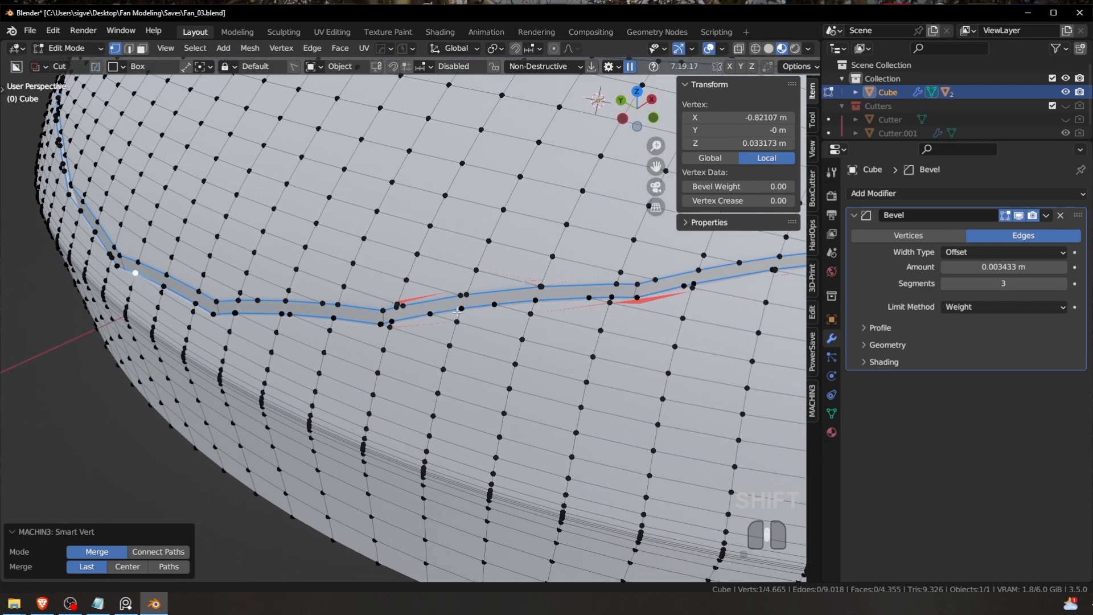
scroll(347, 283, up, 4)
key(a)
key(a)
key(1)
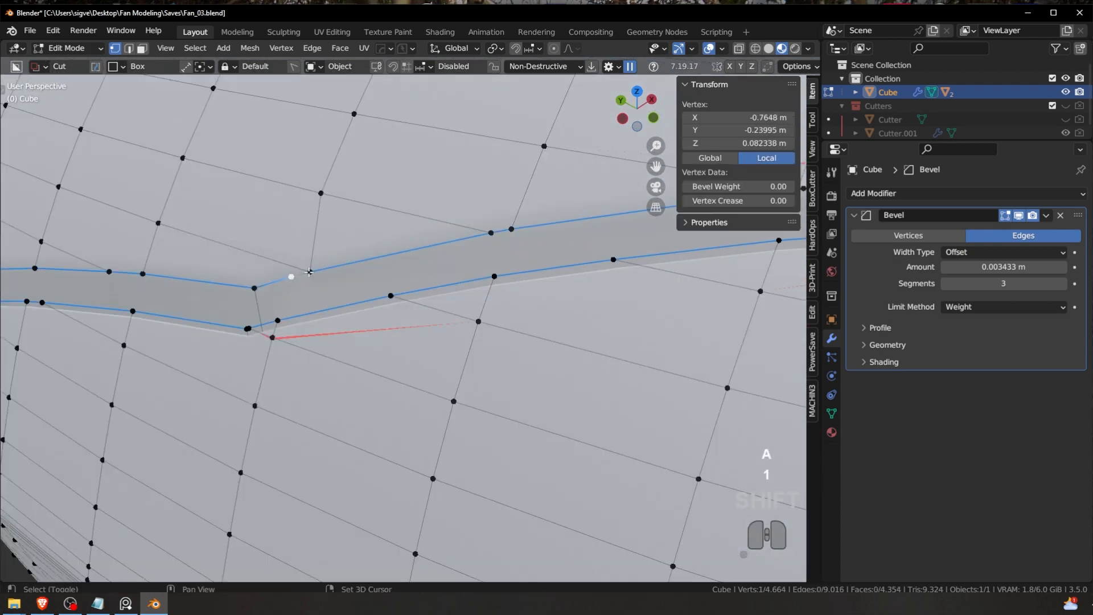
Step: Merge the doubled vertices, the flagged stray vertex and the spare vertex beside them onto the outer-edge corner vertex
shift+click(243, 329)
key(1)
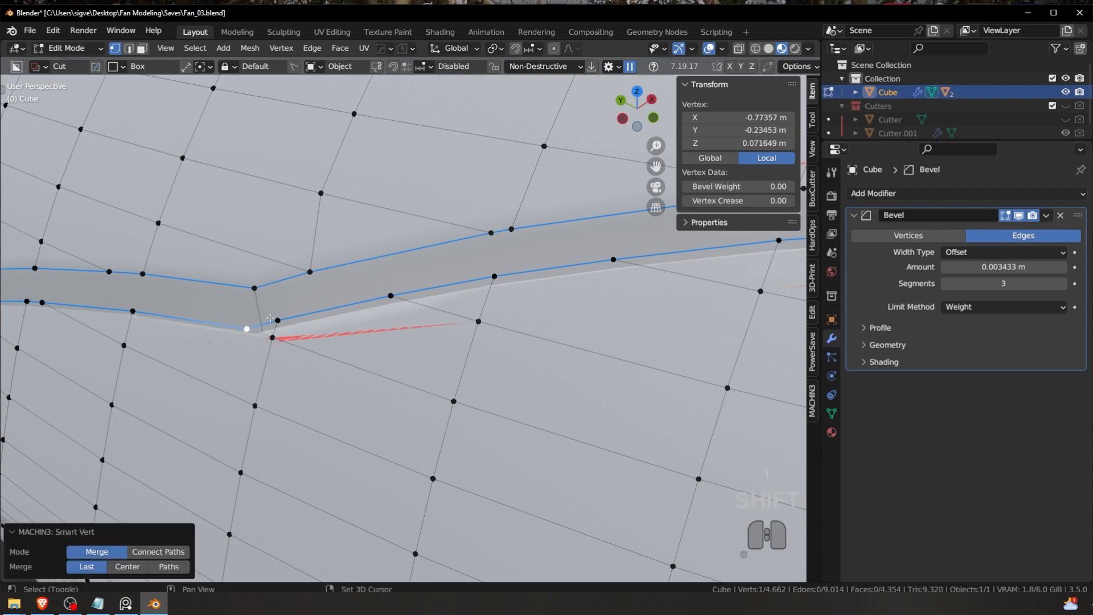
scroll(242, 338, up, 5)
key(a)
key(a)
click(317, 321)
shift+click(331, 281)
key(1)
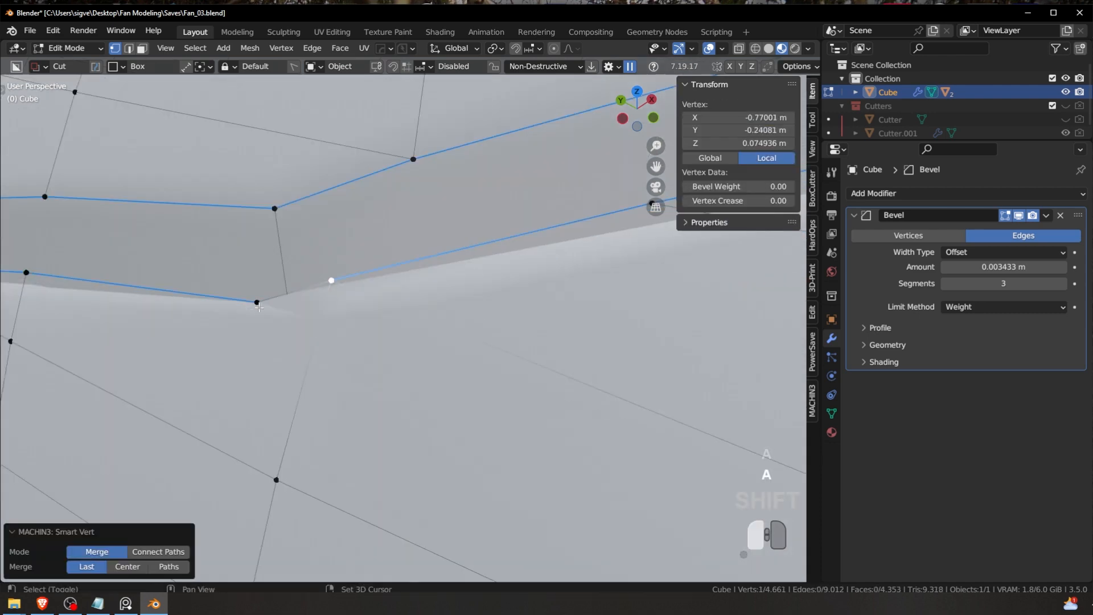
shift+click(257, 304)
key(1)
Step: At the next flagged inner-edge cluster, merge the two spare vertices onto the third vertex
scroll(401, 319, down, 7)
shift+middle_drag(400, 318, 111, 329)
scroll(402, 274, up, 7)
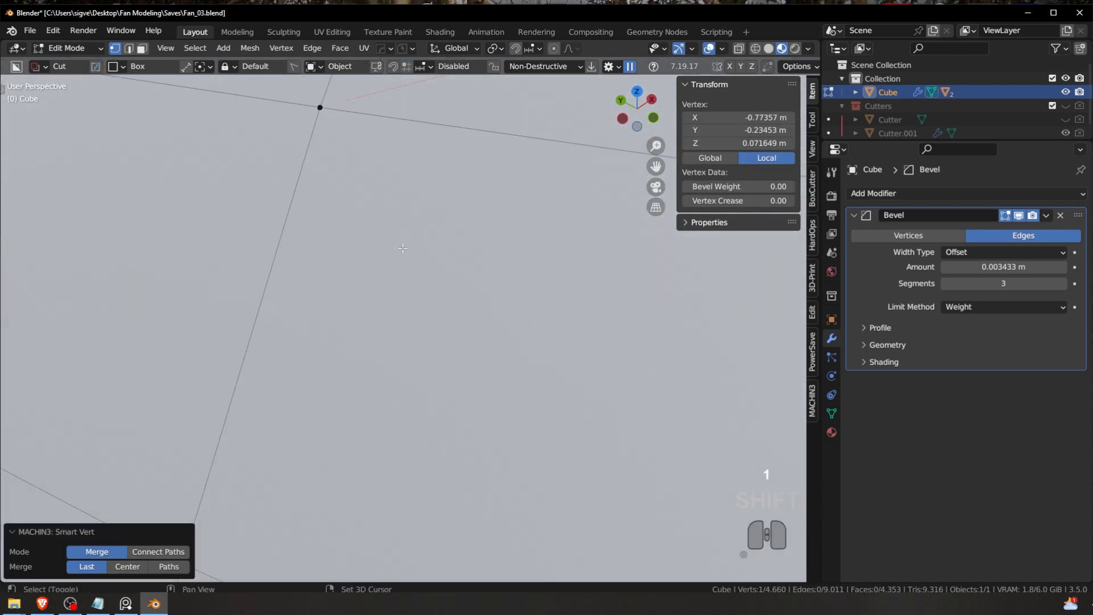
scroll(406, 299, down, 4)
scroll(424, 351, up, 3)
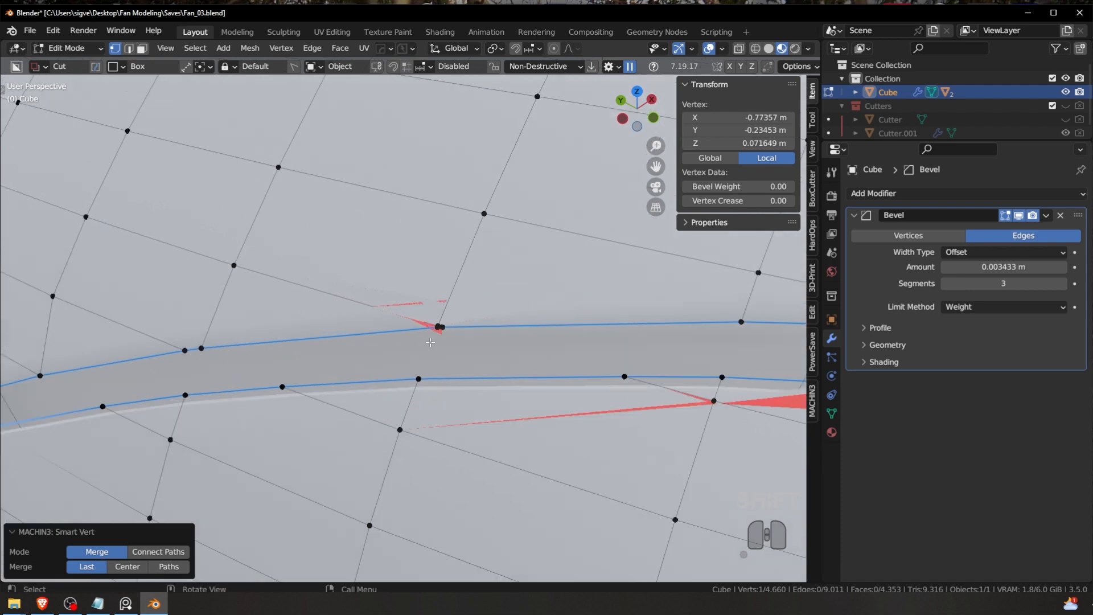
click(433, 353)
scroll(466, 330, up, 5)
key(a)
key(a)
click(425, 316)
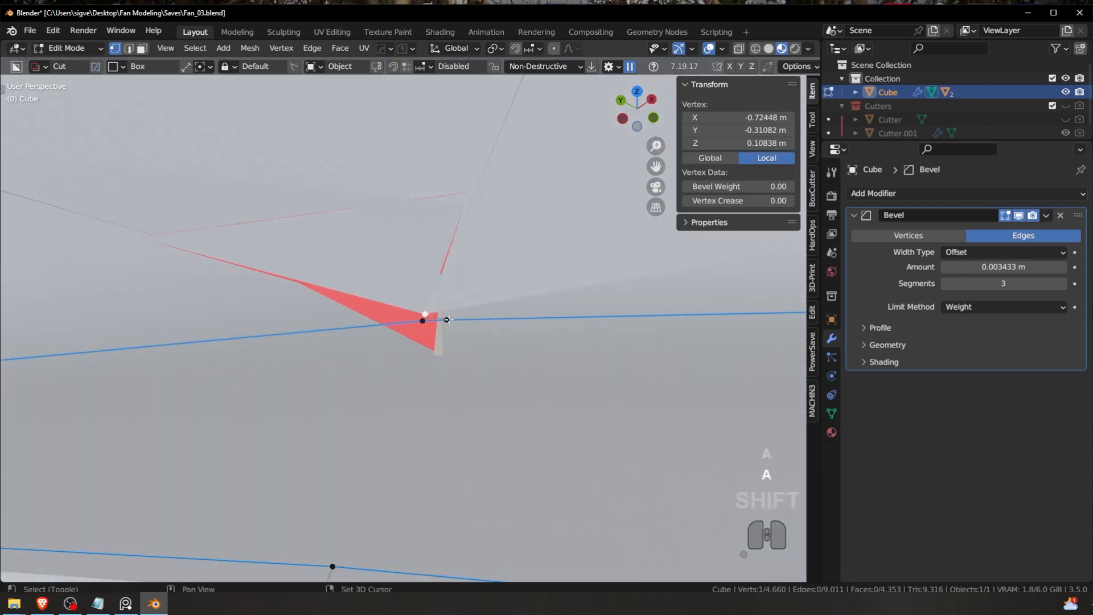
shift+click(446, 319)
key(1)
click(422, 320)
shift+click(445, 319)
key(1)
Step: Merge the spare vertex and the flagged vertex below the seam's next corner onto the nearby outer-edge vertex
scroll(412, 319, down, 8)
scroll(501, 329, up, 6)
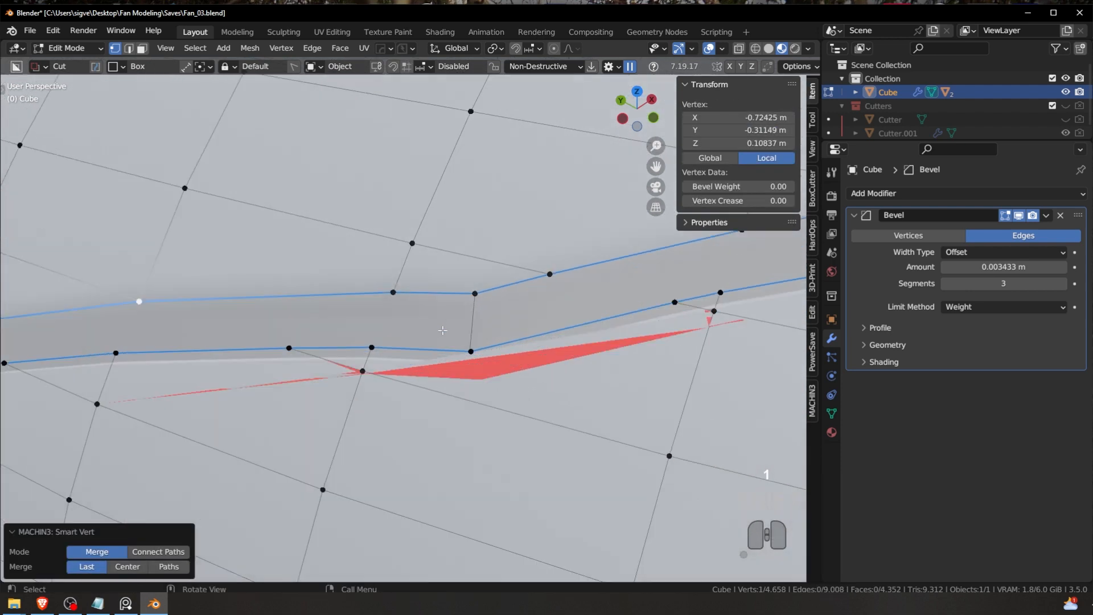
shift+middle_drag(501, 329, 456, 332)
click(243, 352)
shift+click(324, 350)
key(1)
click(315, 374)
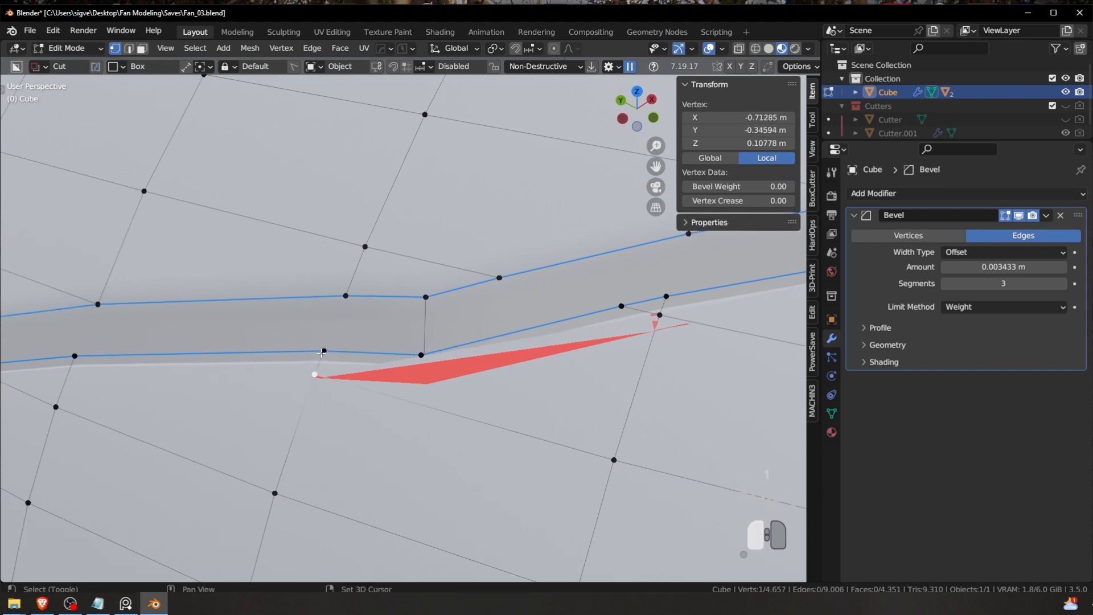
shift+click(324, 350)
key(1)
Step: At the flagged slivers past that corner, merge the stray vertex and the doubled vertex onto the farther outer-edge vertex
click(660, 316)
shift+click(666, 296)
key(1)
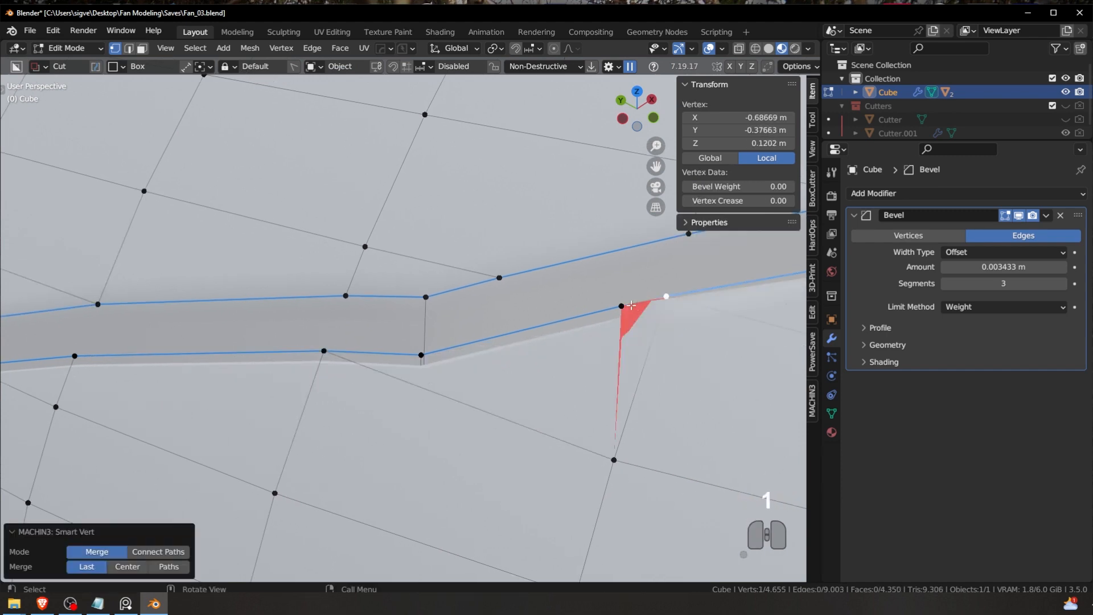
click(622, 306)
shift+click(666, 296)
key(1)
Step: Move along the seam to the next tight cluster of three outer-edge vertices and merge them into one
scroll(654, 295, down, 3)
scroll(654, 295, down, 2)
middle_drag(654, 295, 627, 297)
shift+middle_drag(627, 298, 344, 363)
key(a)
key(a)
scroll(386, 361, down, 2)
scroll(366, 347, up, 6)
click(425, 316)
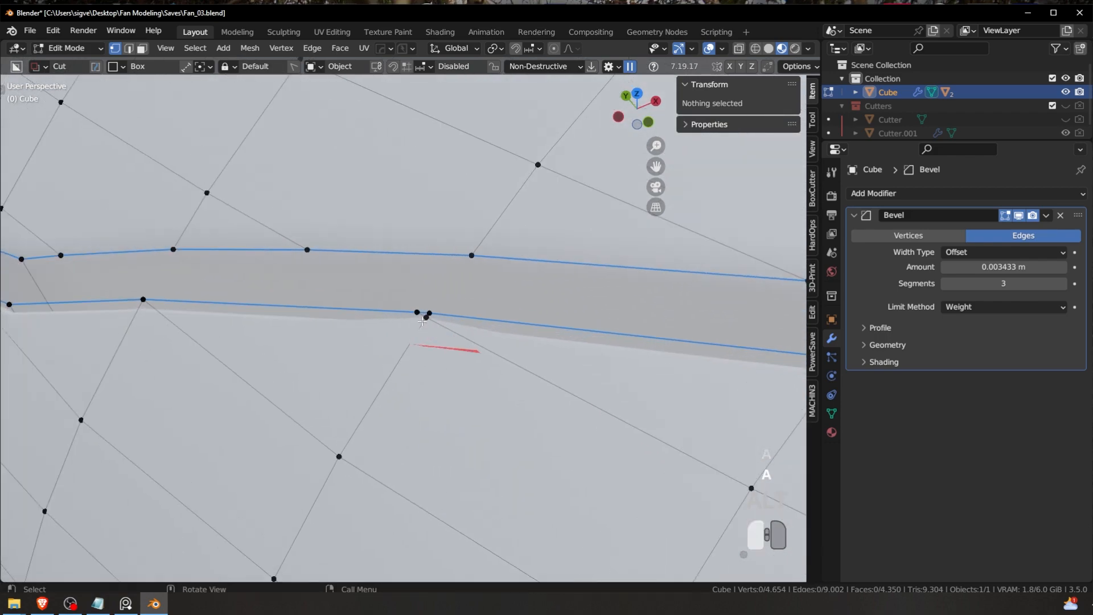
shift+click(429, 313)
key(1)
click(417, 312)
shift+click(429, 313)
key(1)
scroll(436, 312, down, 8)
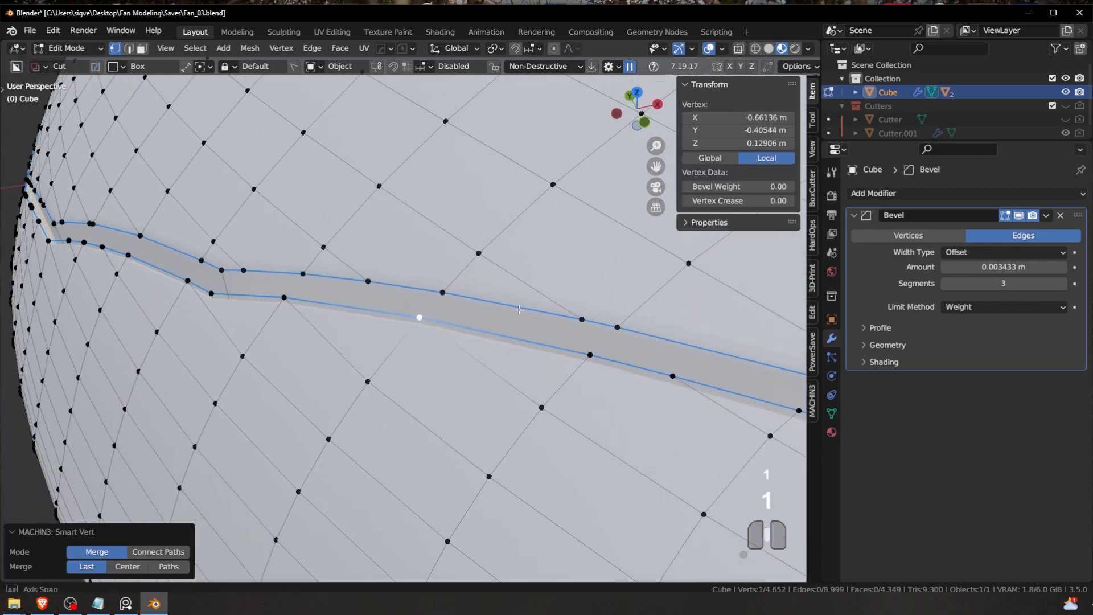
Step: Merge the flagged vertex below the seam and the spare outer-edge vertex beside it onto the neighbouring outer-edge vertex
scroll(505, 314, up, 4)
shift+middle_drag(505, 315, 482, 289)
scroll(482, 289, up, 7)
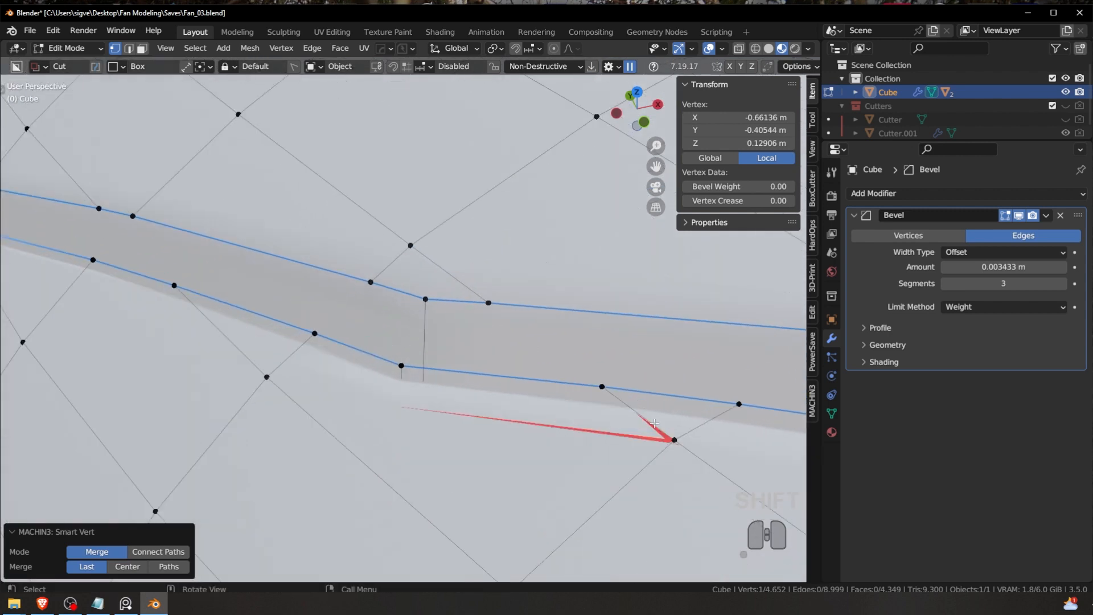
click(671, 439)
shift+middle_drag(707, 442, 591, 406)
shift+click(618, 367)
key(1)
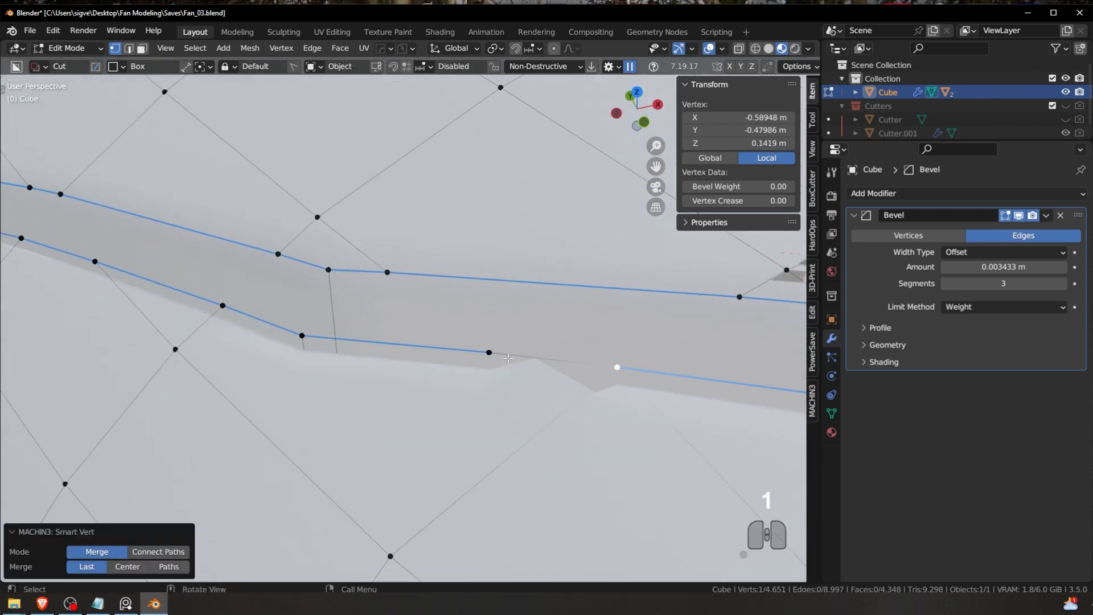
click(488, 352)
shift+click(616, 366)
key(1)
Step: Merge the flagged vertex above the seam and the inner-edge vertex beneath it onto the adjacent inner-edge vertex
scroll(612, 359, down, 6)
scroll(612, 359, up, 3)
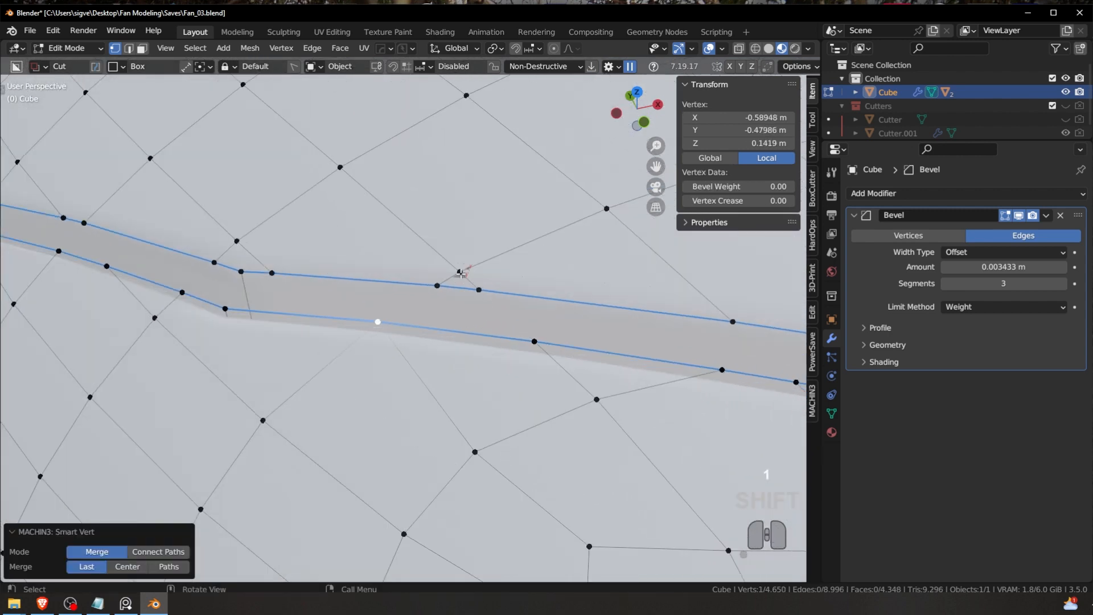
click(460, 270)
shift+click(437, 285)
key(1)
shift+click(479, 289)
key(1)
Step: Return to Object Mode and examine the beveled seam's shading around the whole base
scroll(425, 319, down, 6)
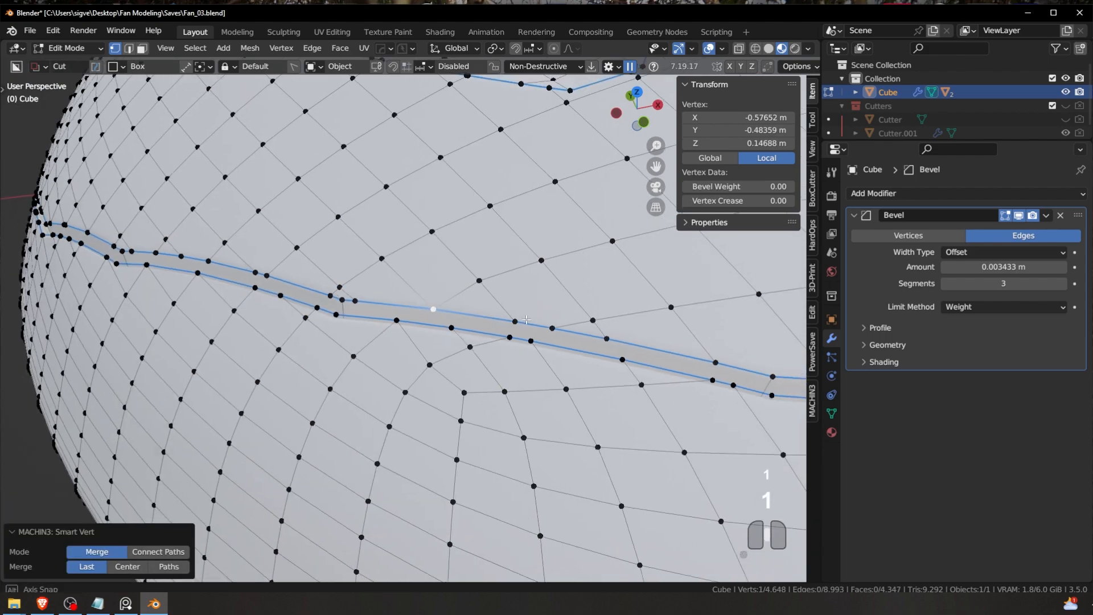
scroll(426, 319, down, 4)
key(Tab)
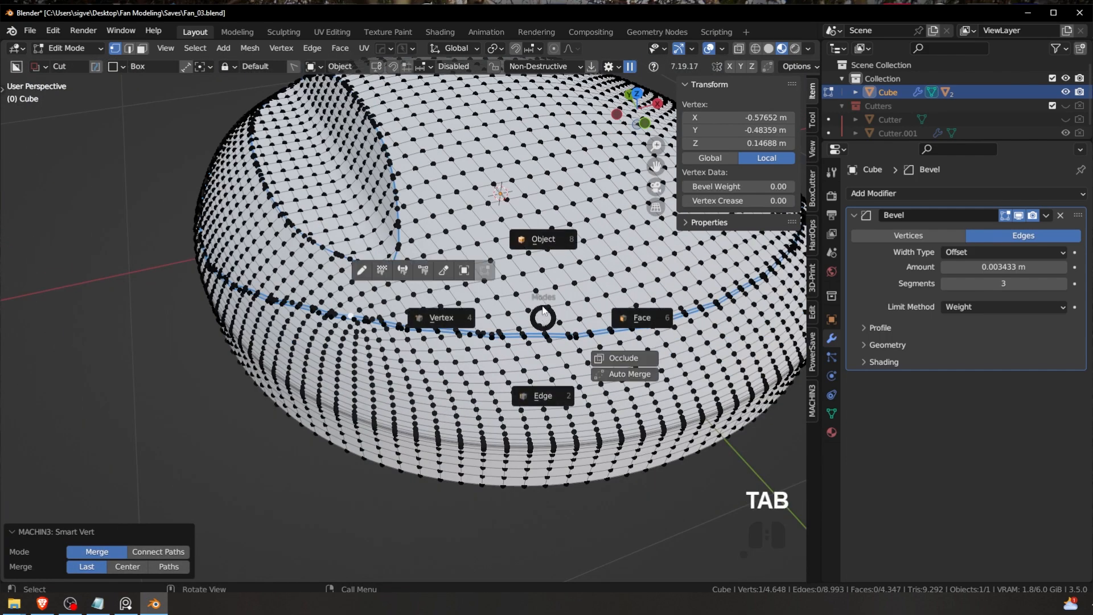
key(a)
key(a)
middle_drag(506, 364, 439, 319)
shift+middle_drag(438, 319, 444, 341)
scroll(335, 333, down, 2)
key(a)
key(a)
shift+middle_drag(384, 342, 473, 360)
scroll(456, 321, up, 2)
key(a)
key(a)
scroll(452, 359, up, 3)
key(a)
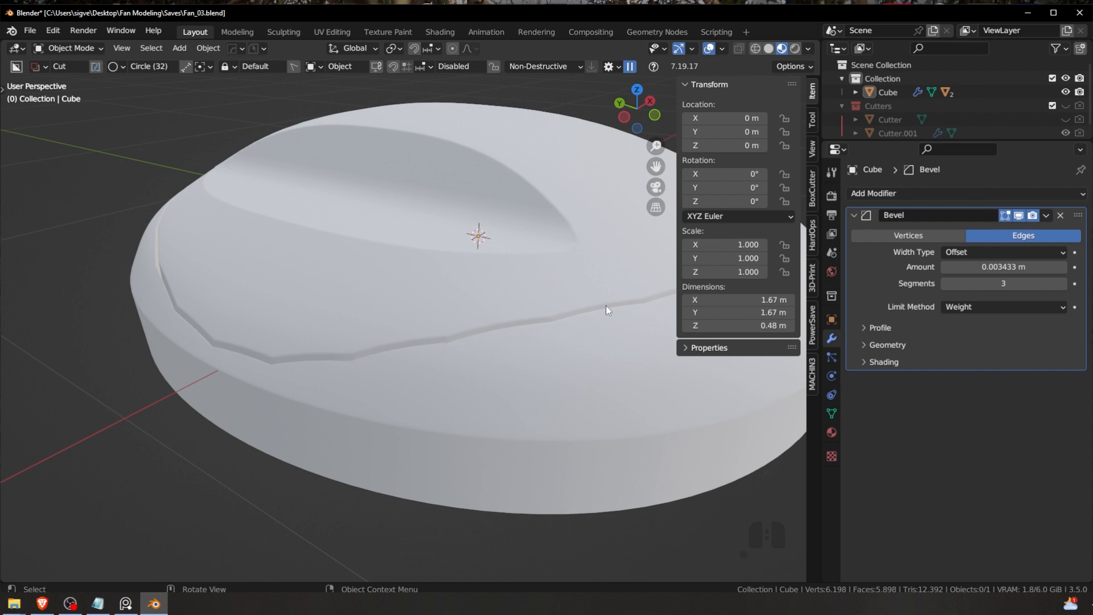
middle_drag(605, 305, 271, 348)
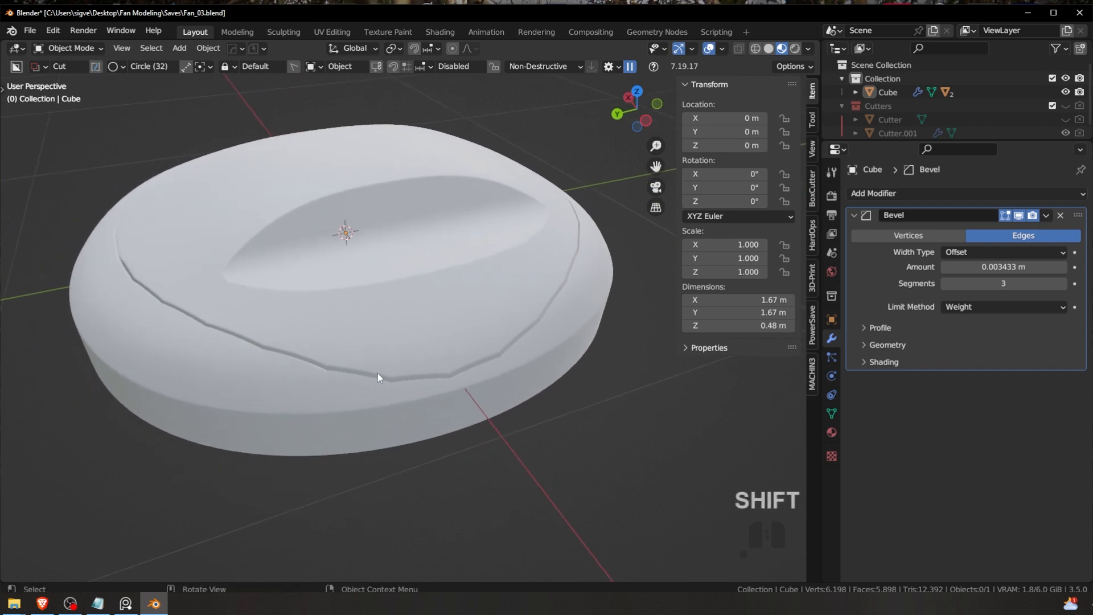
Step: Reveal the hidden Cutter.001 object that cuts the panel seam and make it the active object
scroll(398, 338, up, 2)
click(390, 341)
key(q)
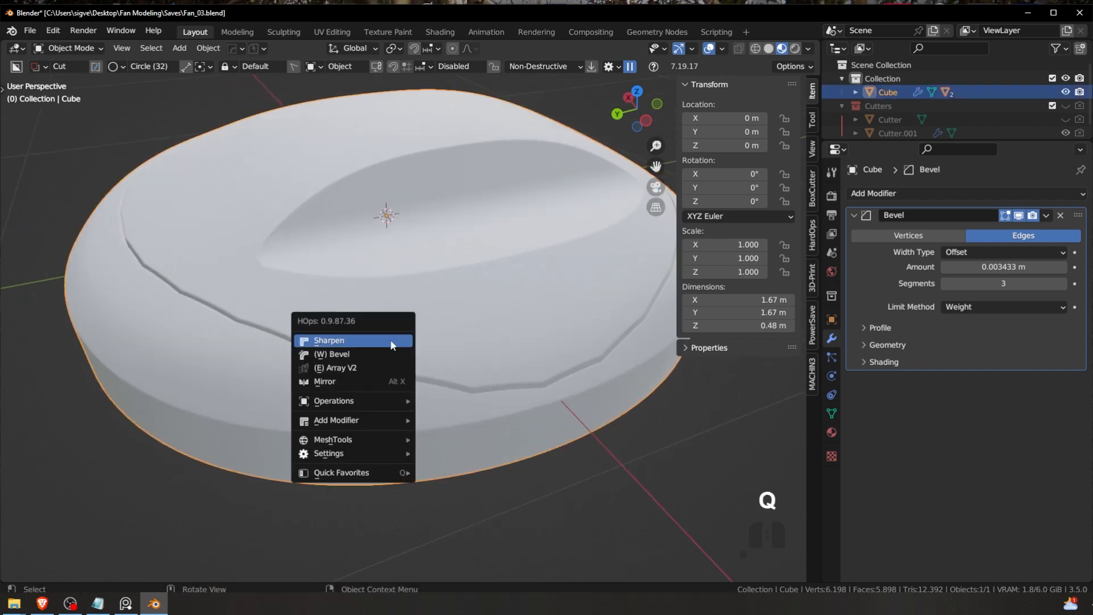
scroll(883, 120, down, 1)
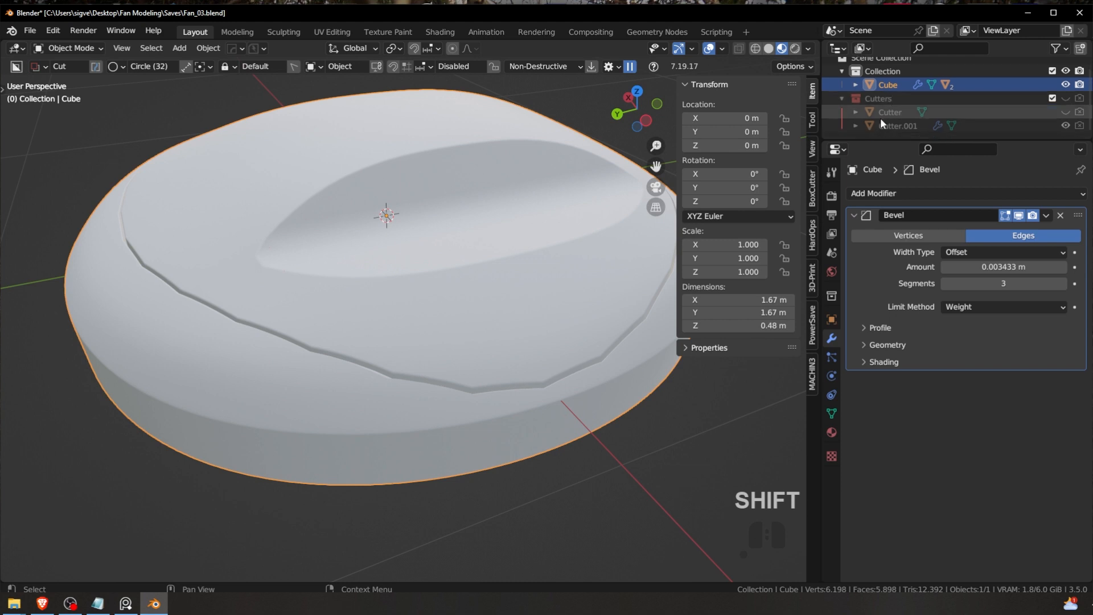
shift+click(1066, 114)
click(396, 213)
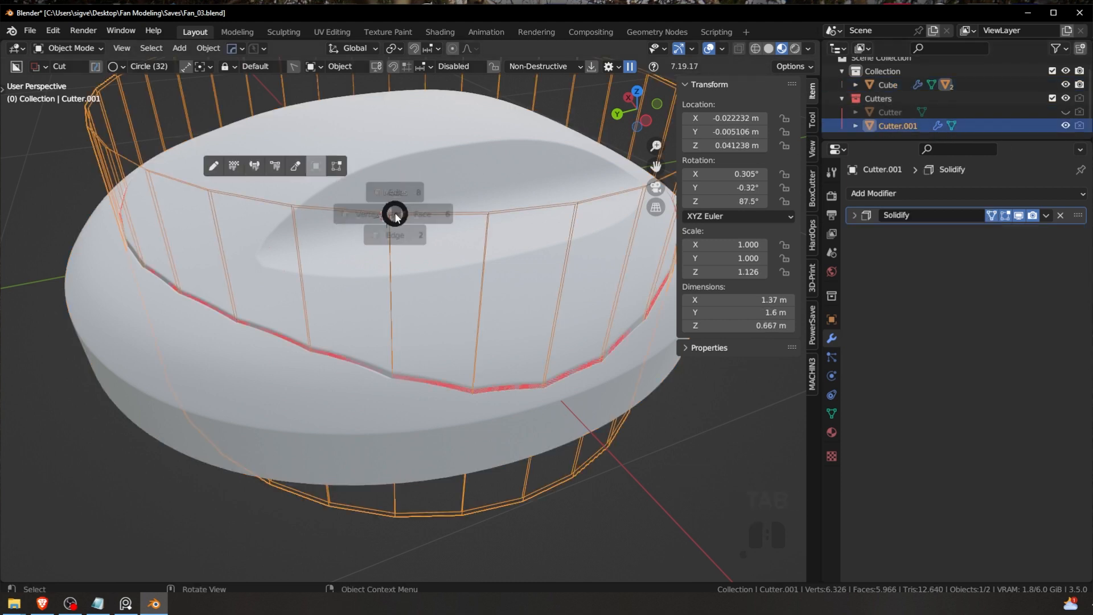
Step: Open the cutter's mesh for edge editing and try to move all of its geometry
key(Tab)
click(393, 269)
key(a)
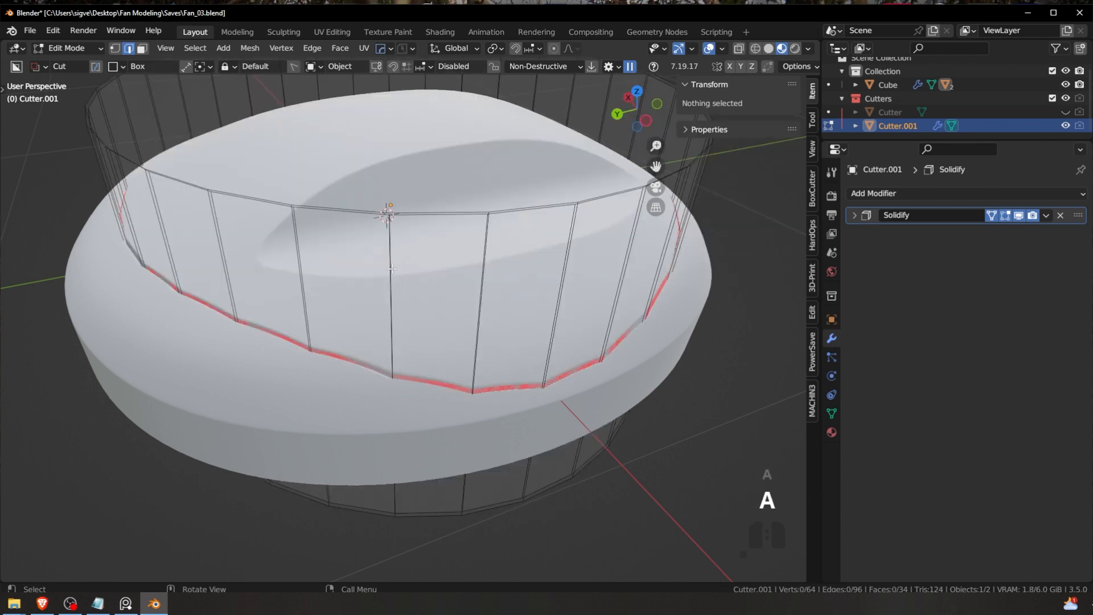
key(a)
key(g)
right_click(471, 236)
Step: Try adding one centred vertical loop cut to each of three front panels of the cutter, and undo them
scroll(468, 251, down, 3)
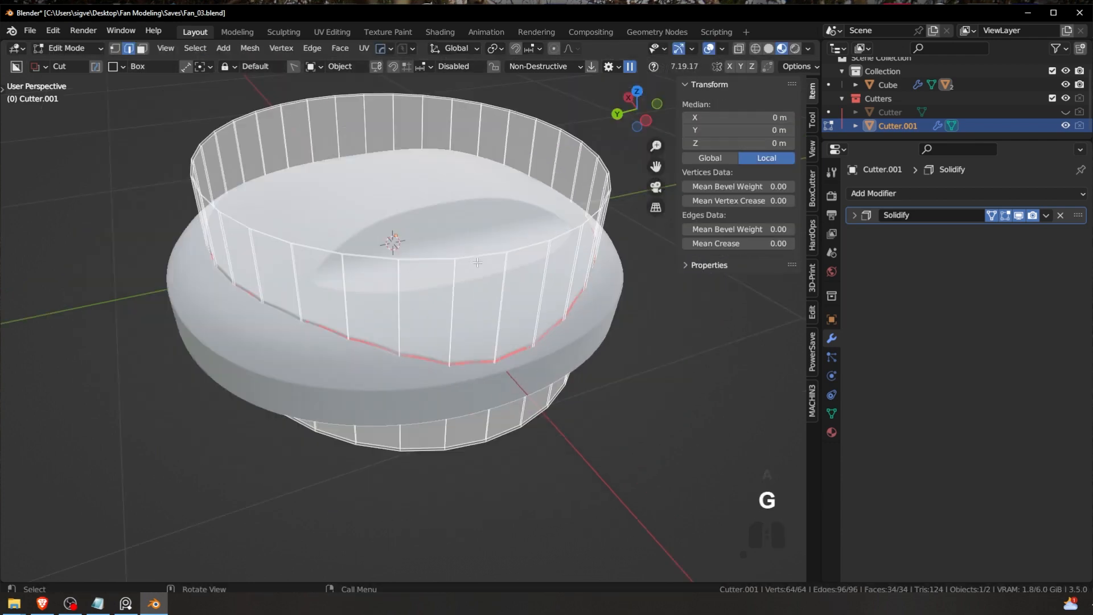
middle_drag(464, 280, 421, 280)
key(a)
key(a)
scroll(431, 267, up, 2)
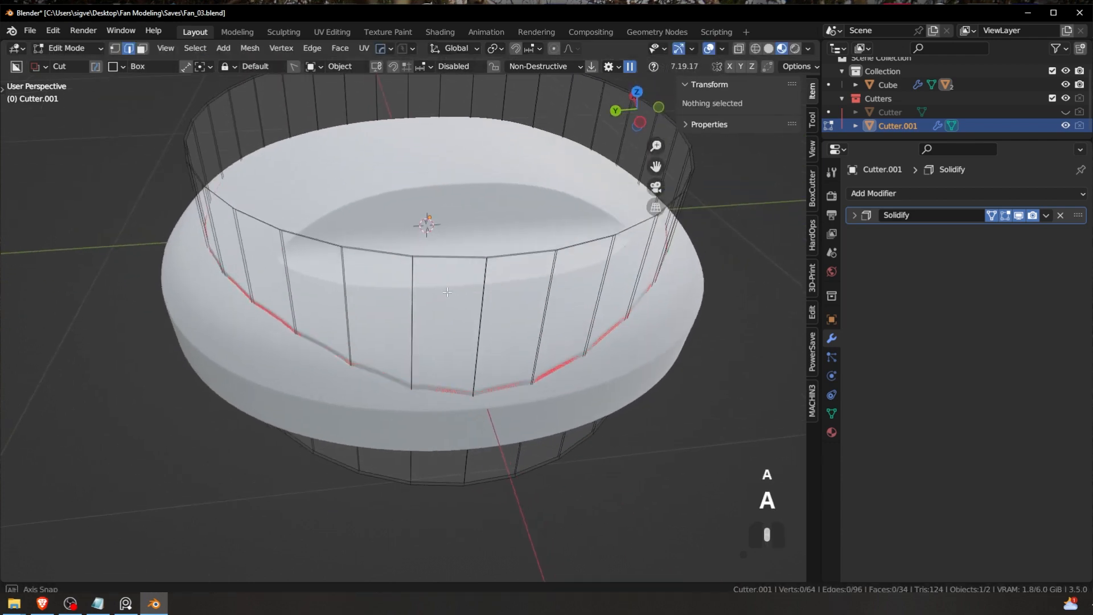
shift+middle_drag(401, 214, 415, 140)
scroll(392, 144, up, 1)
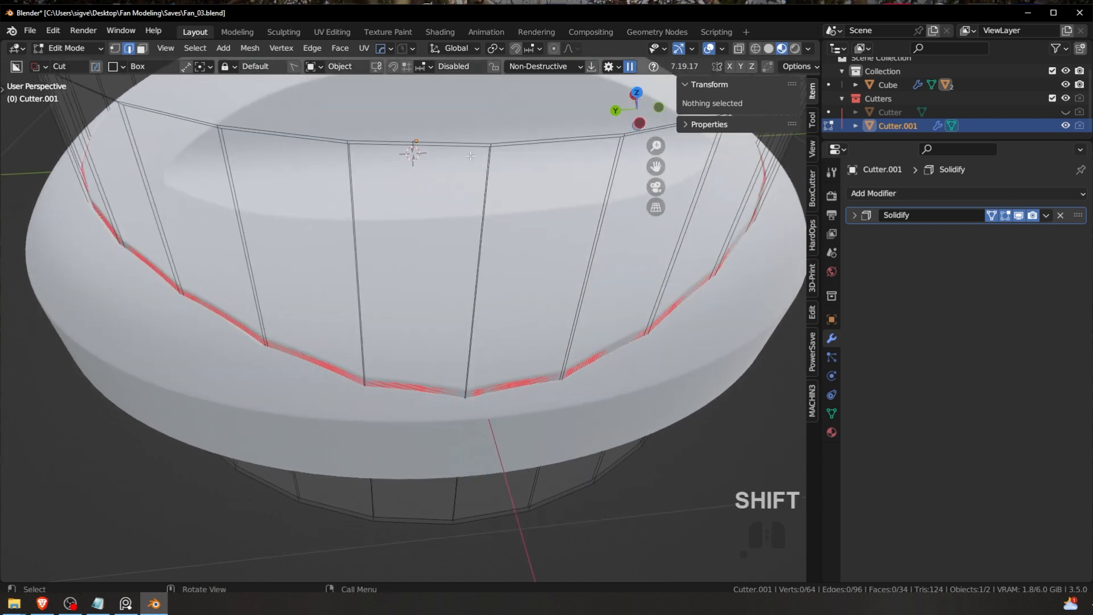
click(416, 150)
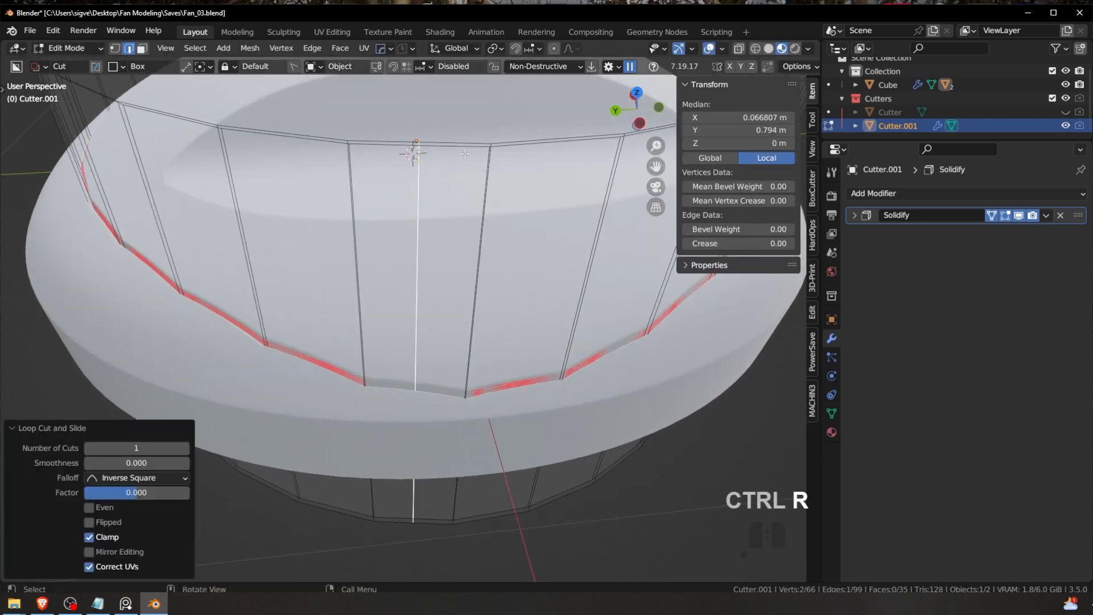
click(552, 149)
click(311, 147)
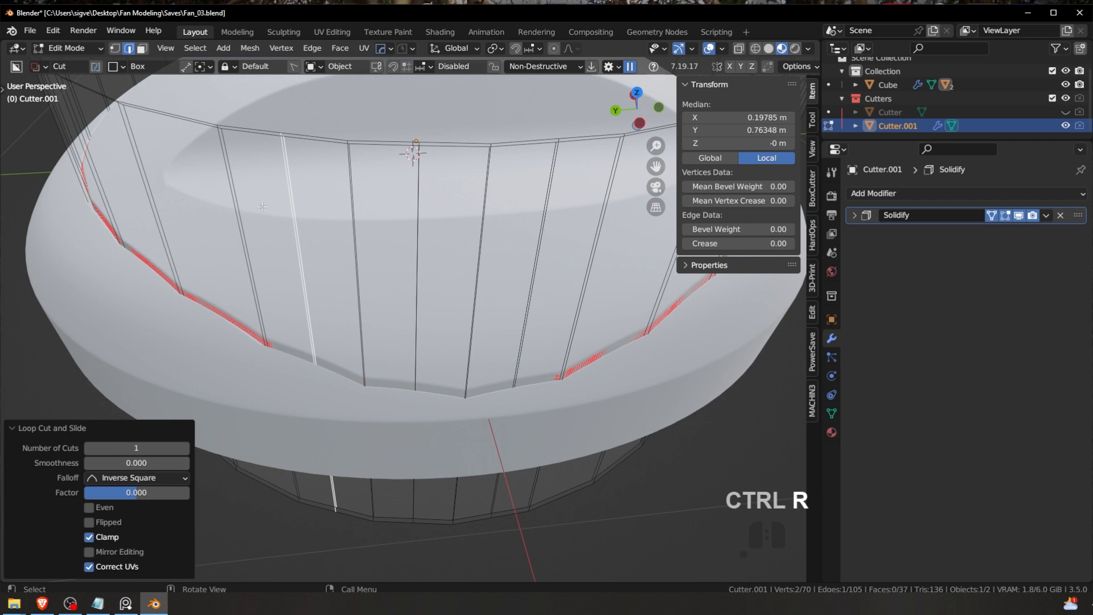
key(ctrl+z)
key(ctrl+z)
key(ctrl+z)
Step: Leave the cutter's Edit Mode and delete Cutter.001 from the scene
key(Tab)
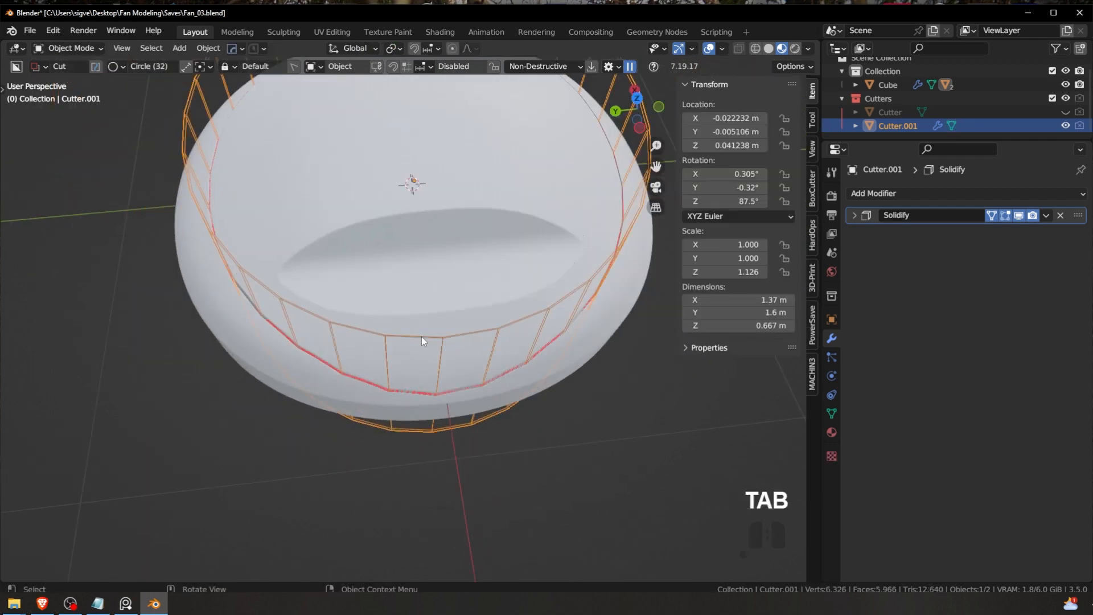
click(446, 308)
middle_drag(456, 305, 432, 279)
scroll(490, 305, down, 4)
scroll(476, 299, down, 1)
key(ctrl+c)
scroll(455, 320, up, 3)
scroll(451, 313, down, 2)
scroll(431, 278, up, 2)
scroll(456, 296, up, 3)
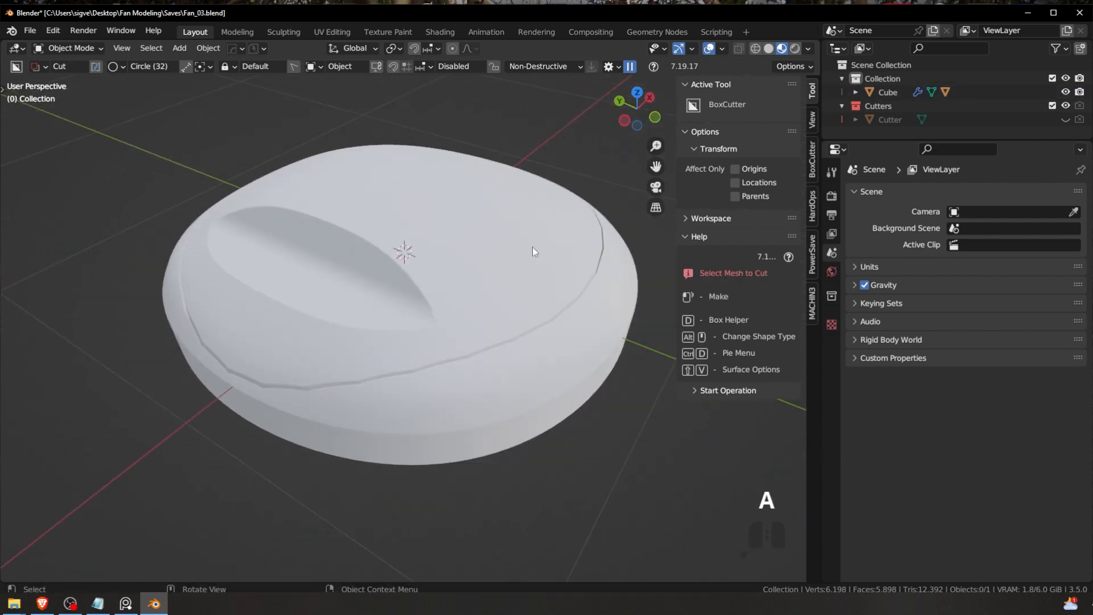
Step: Switch the viewport to solid shading and hide the sidebar
click(772, 47)
key(a)
shift+middle_drag(541, 261, 465, 250)
key(a)
key(n)
shift+middle_drag(464, 251, 554, 261)
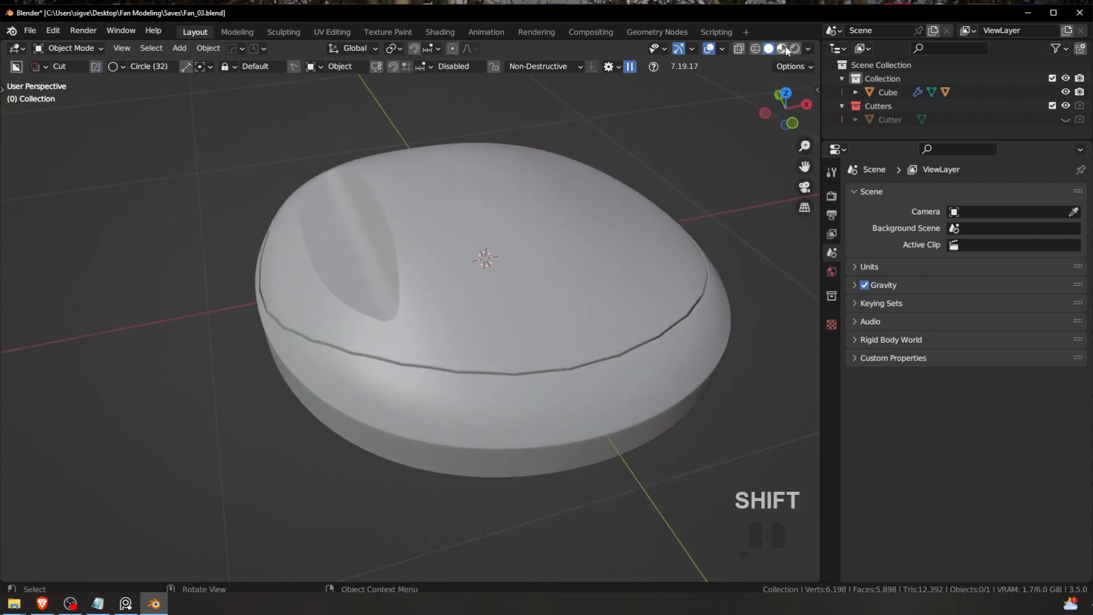
Step: Examine the base's edges and the segmented panel seam from several sides, ending in Object Mode with nothing selected
middle_drag(407, 294, 576, 254)
shift+middle_drag(362, 318, 427, 320)
scroll(424, 319, up, 3)
click(424, 319)
key(Tab)
click(420, 370)
key(Tab)
click(383, 299)
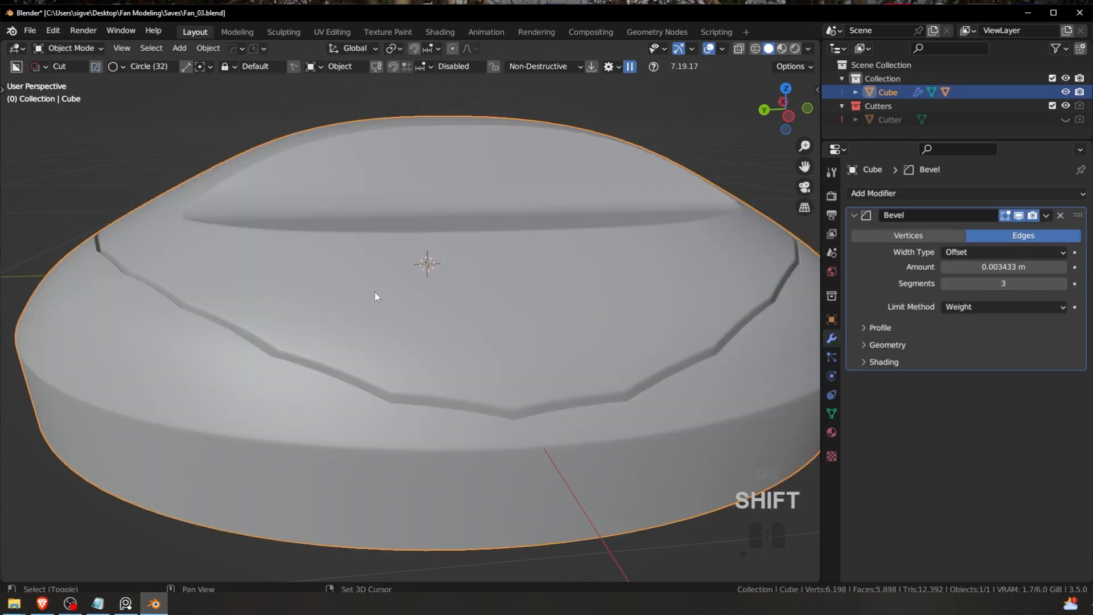
key(a)
key(a)
shift+middle_drag(375, 292, 555, 367)
scroll(555, 366, down, 3)
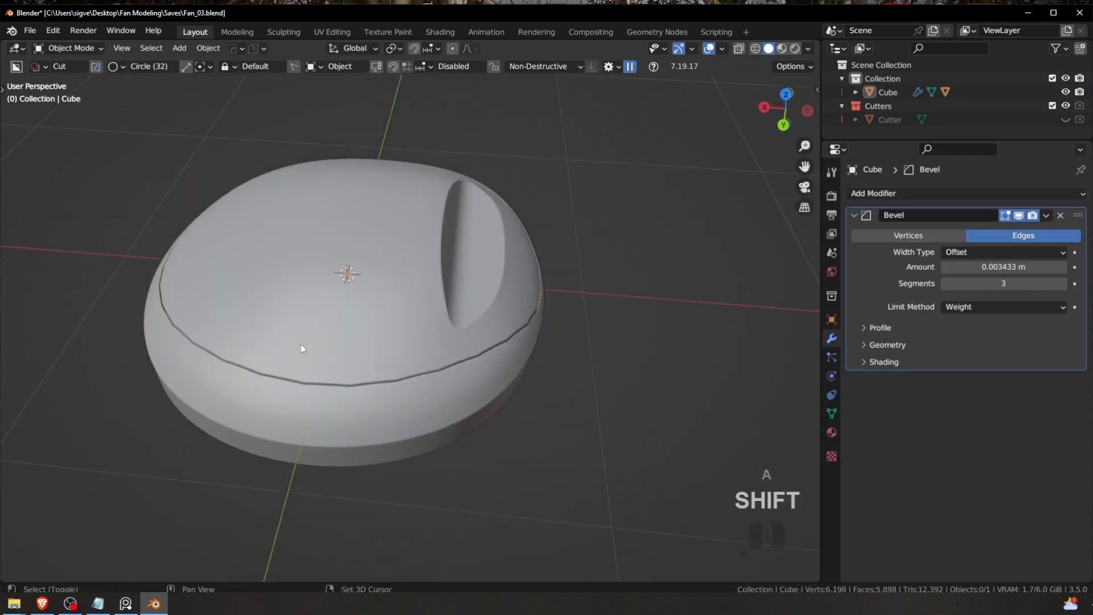
shift+middle_drag(300, 344, 442, 328)
middle_drag(507, 312, 297, 255)
Step: Bring up the reference board and examine the side-view photo of the fan base's seam and buttons
key(alt+Tab)
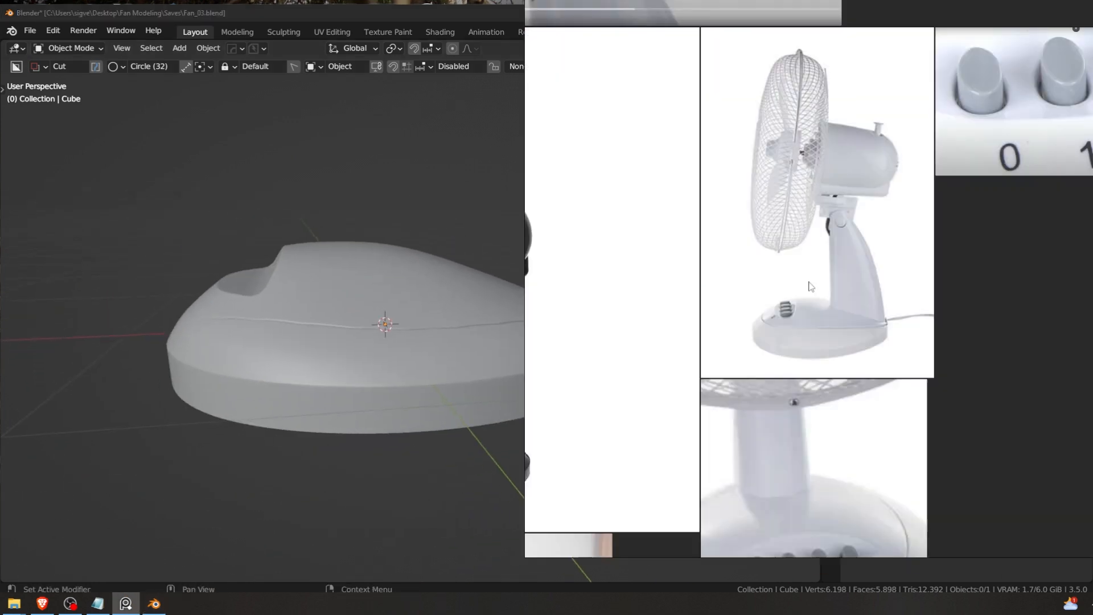
right_drag(810, 285, 530, 286)
scroll(575, 369, up, 5)
scroll(483, 274, up, 3)
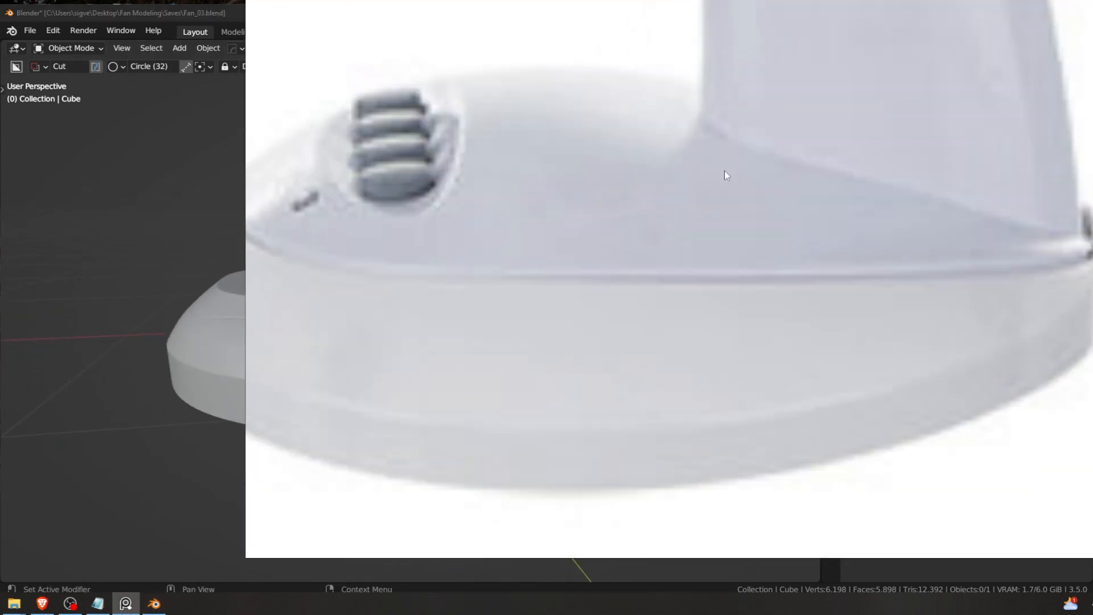
right_drag(468, 254, 657, 276)
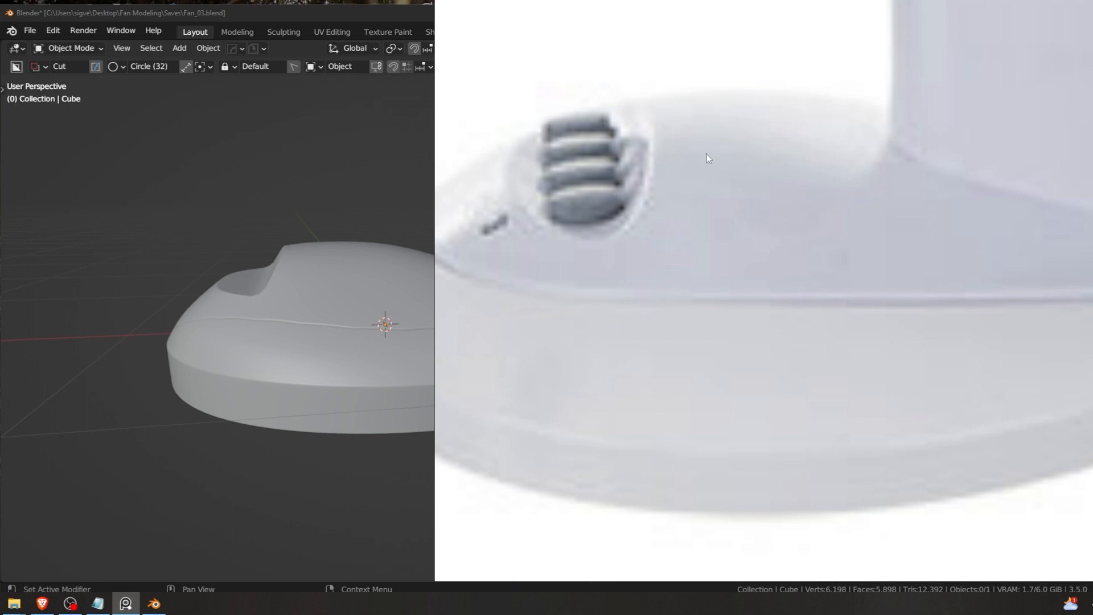
Step: Set the reference board aside and check the modeled base's seam from a comparable side angle
right_drag(773, 173, 1092, 205)
click(312, 286)
middle_drag(314, 286, 444, 252)
key(a)
key(a)
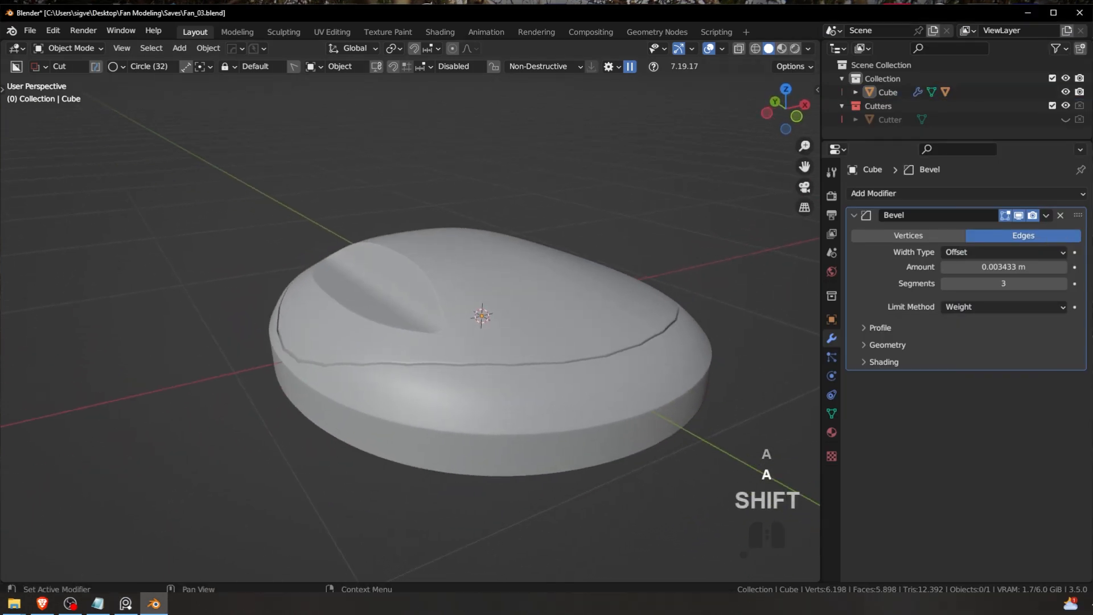
Step: Bring the reference board back and study how the seam, button recess and stand meet on the fan base
right_drag(1092, 291, 513, 266)
scroll(513, 265, down, 3)
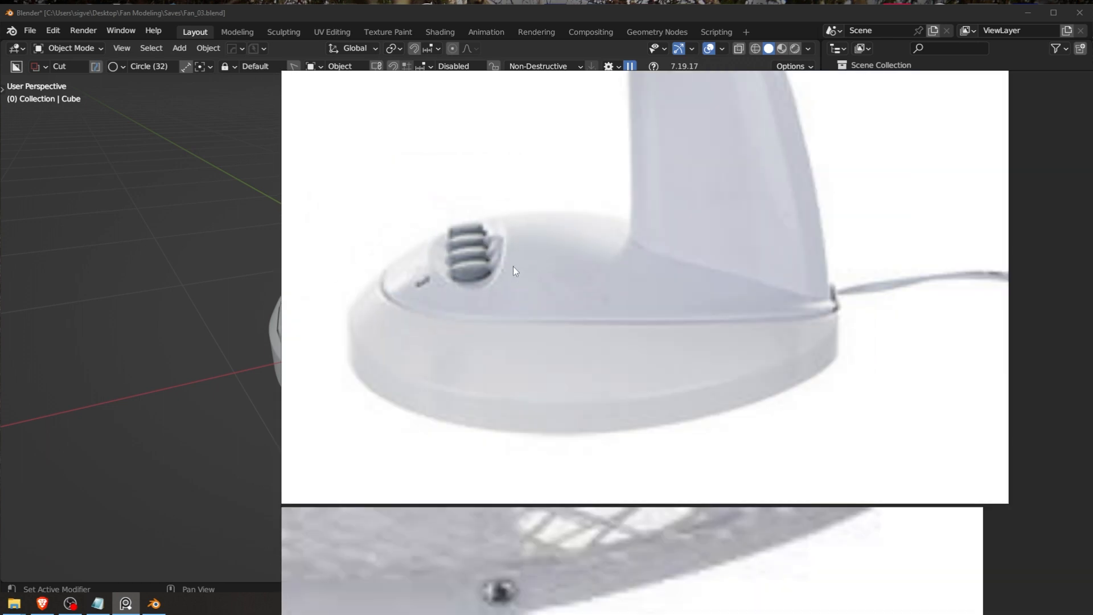
scroll(517, 266, up, 4)
scroll(625, 268, down, 2)
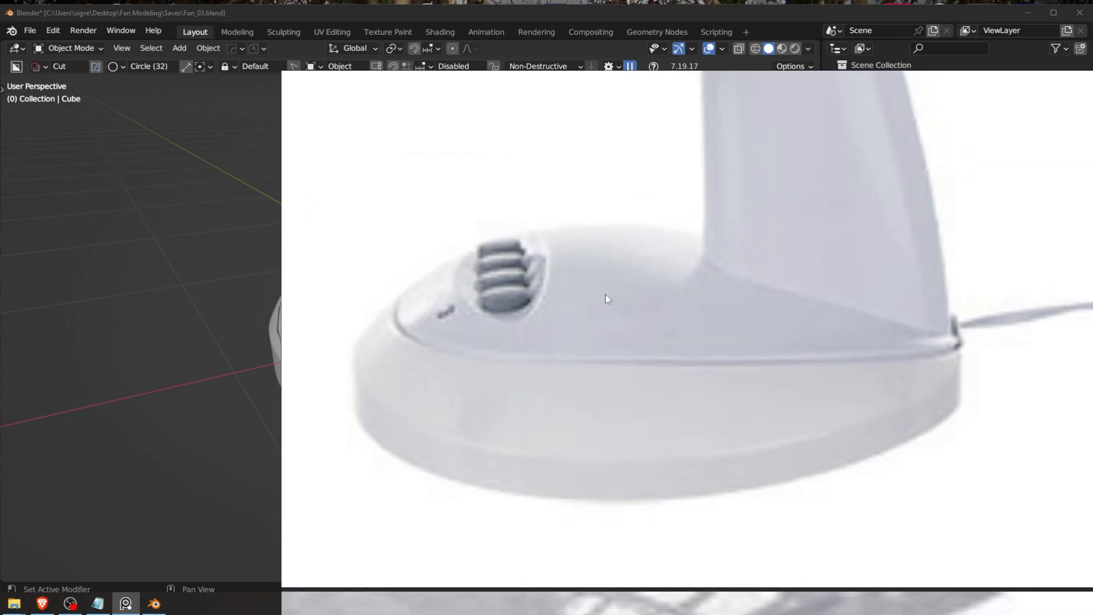
scroll(592, 295, down, 4)
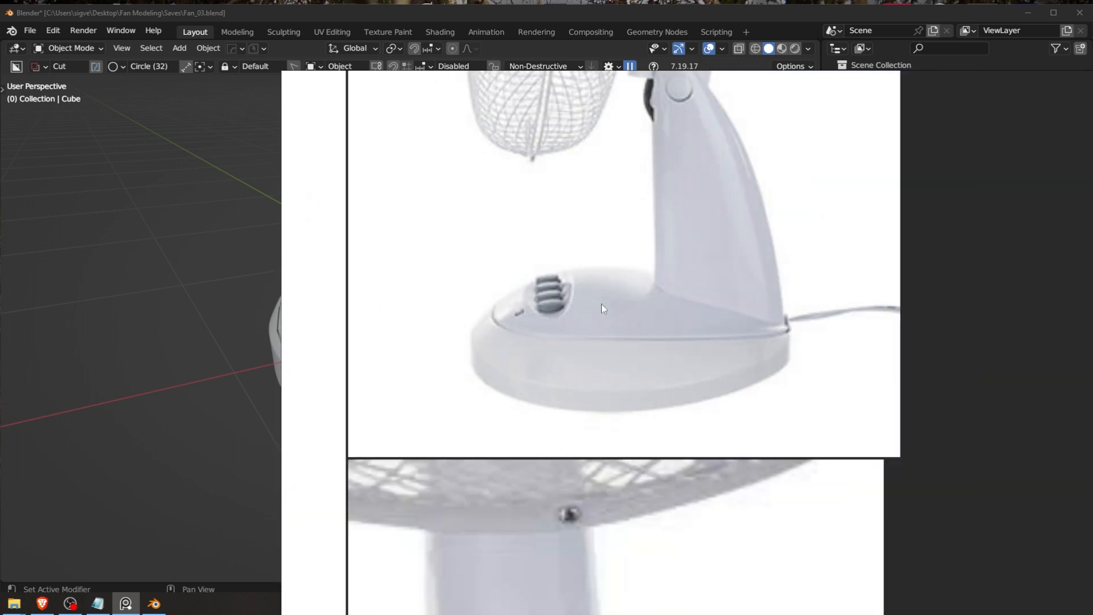
scroll(615, 298, up, 2)
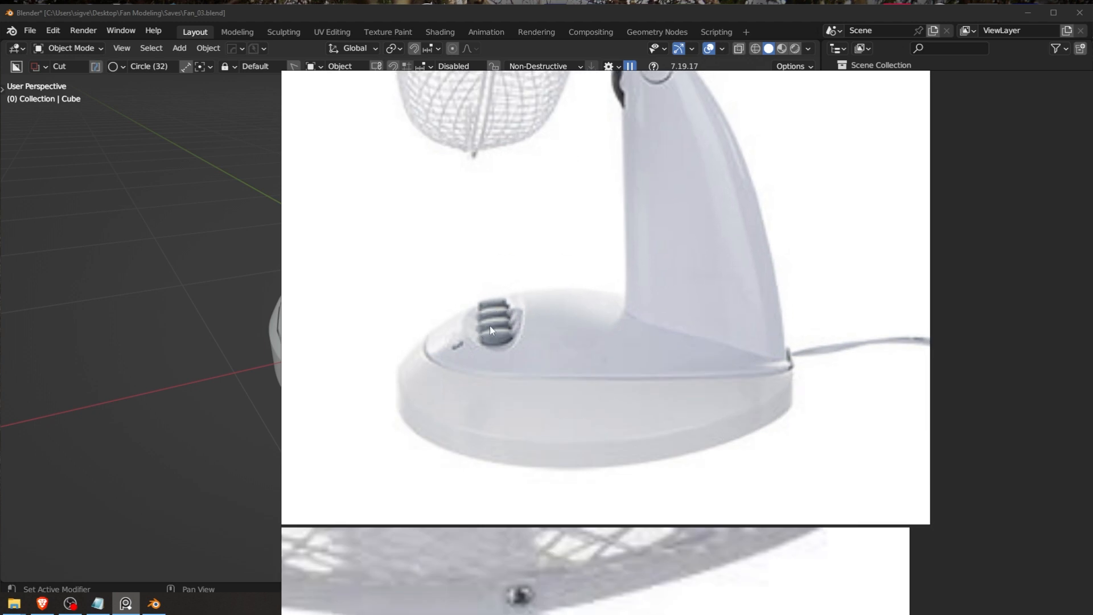
scroll(537, 251, down, 2)
scroll(480, 337, up, 2)
middle_drag(550, 289, 529, 319)
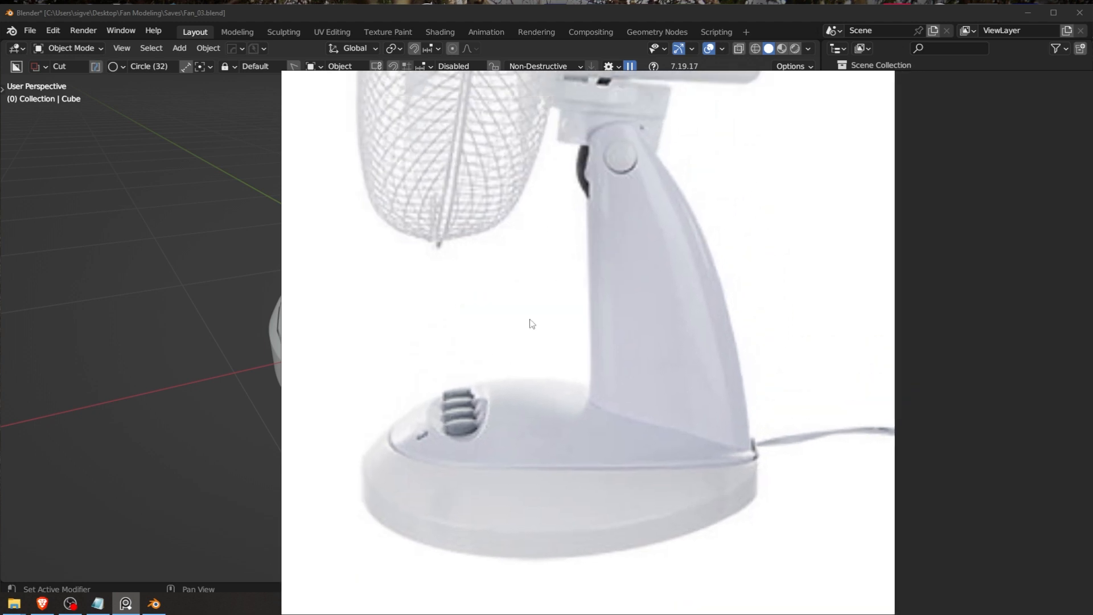
Step: Study the tilt joint between the stand and the motor housing in the side-view reference photo
middle_drag(604, 149, 595, 172)
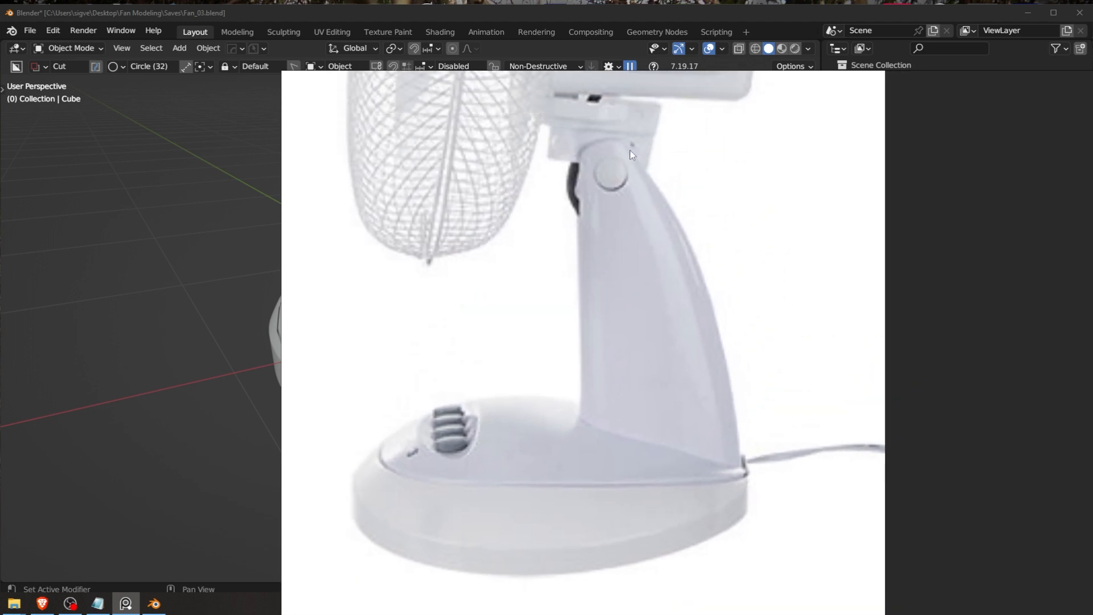
scroll(604, 330, down, 1)
scroll(596, 268, up, 5)
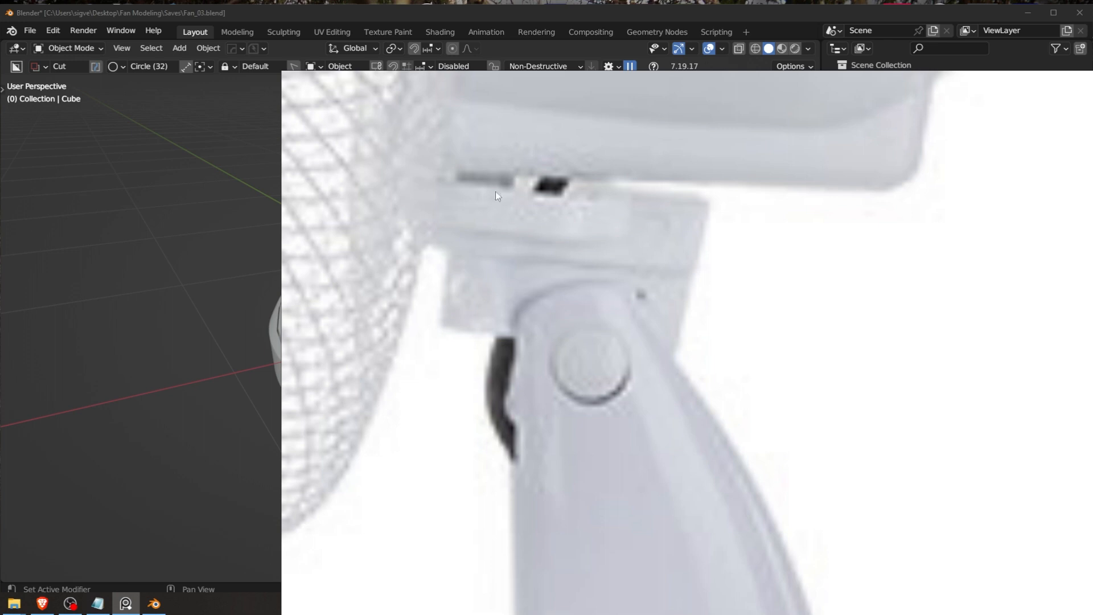
scroll(537, 319, down, 5)
middle_drag(543, 350, 523, 213)
scroll(589, 306, up, 3)
scroll(582, 244, up, 2)
scroll(507, 224, down, 2)
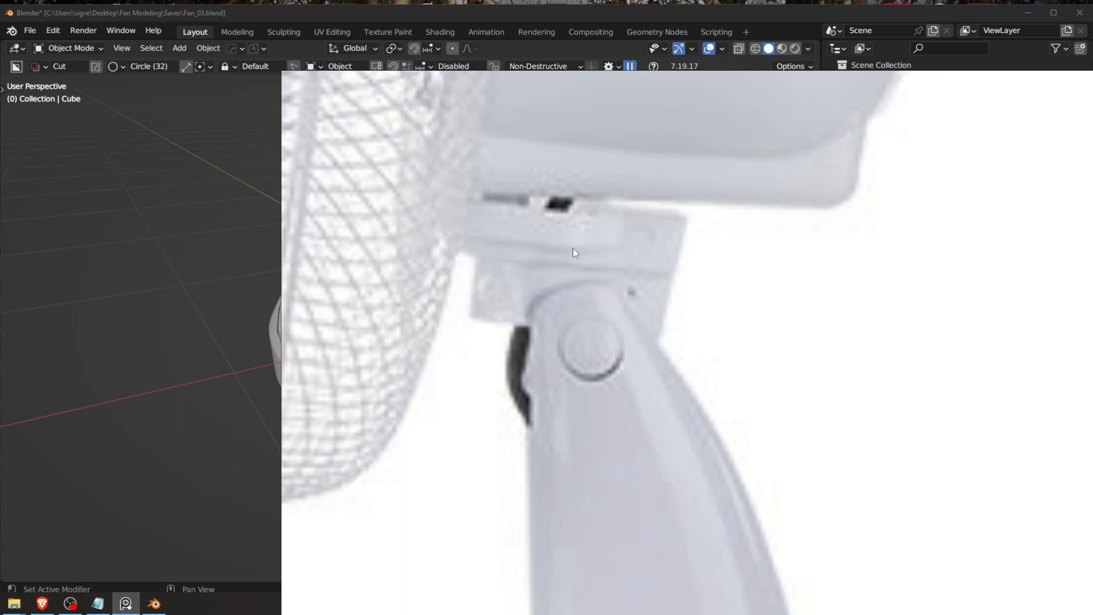
scroll(554, 234, down, 3)
scroll(550, 235, up, 4)
scroll(556, 232, down, 4)
scroll(548, 244, up, 2)
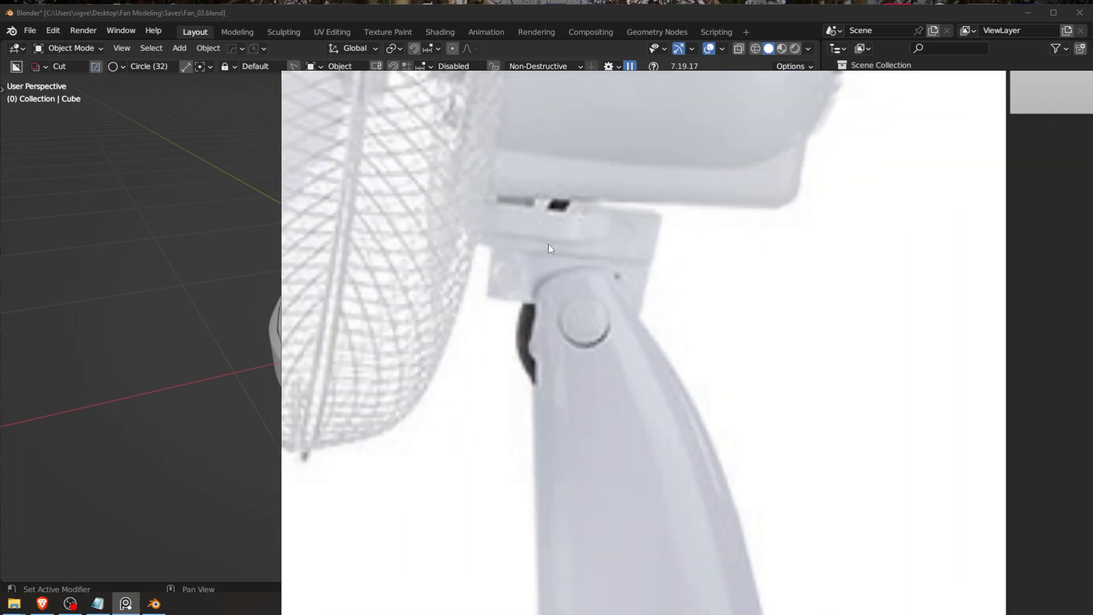
Step: Examine the motor housing's shape and the stand's transition into the base in the side-view reference photo
scroll(548, 246, up, 3)
middle_drag(747, 140, 545, 372)
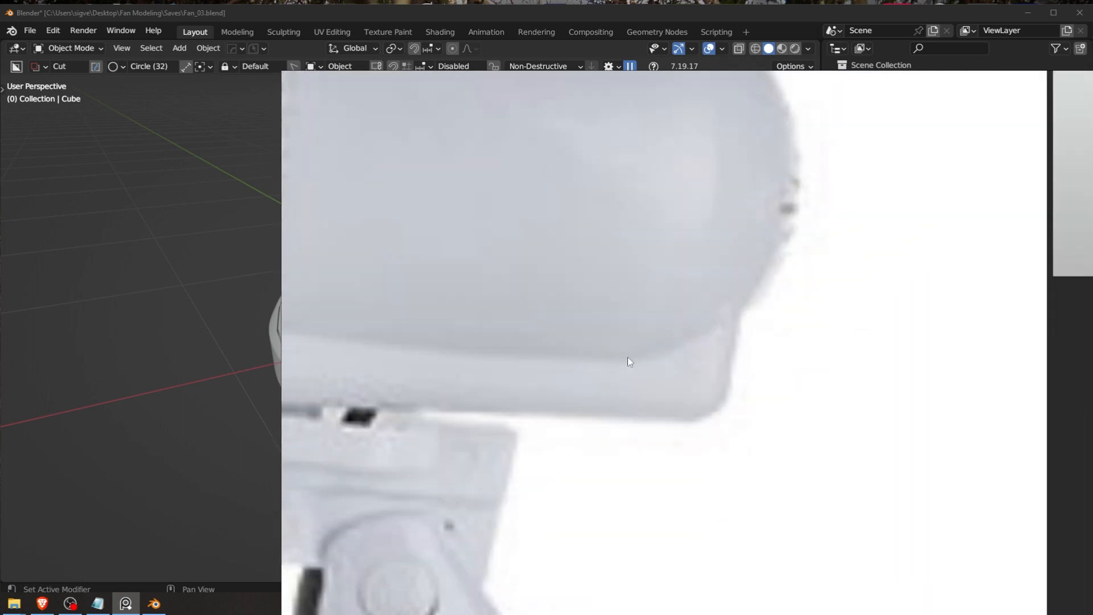
scroll(702, 257, down, 3)
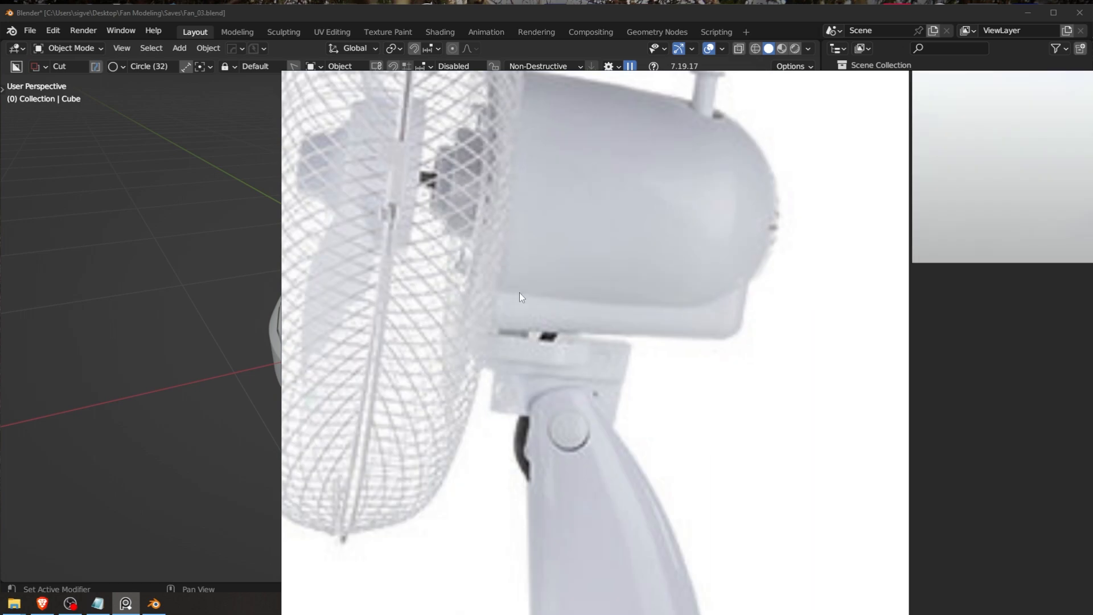
scroll(643, 307, up, 4)
scroll(640, 322, down, 6)
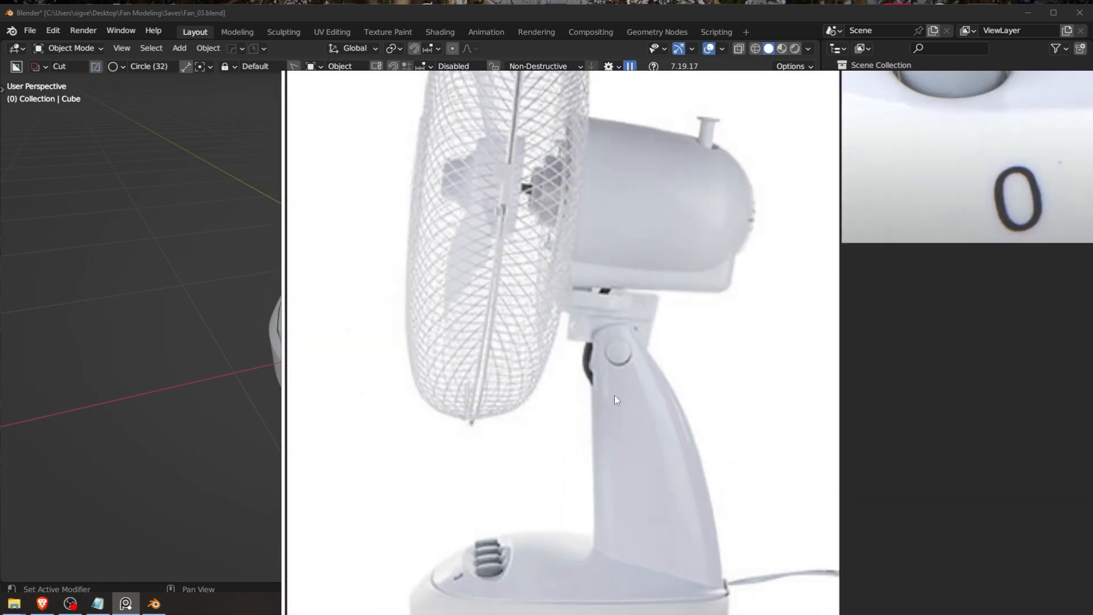
scroll(652, 339, down, 2)
scroll(644, 412, up, 3)
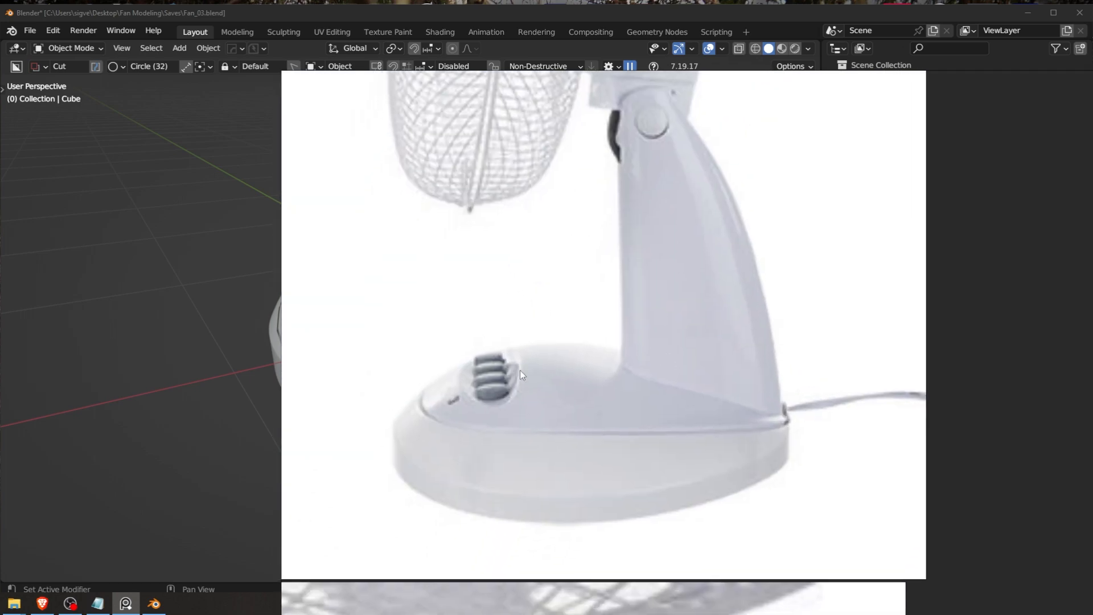
Step: Set the reference board aside and save the scene as the new incremental version Fan_04 with PowerSave
right_drag(521, 348, 1092, 307)
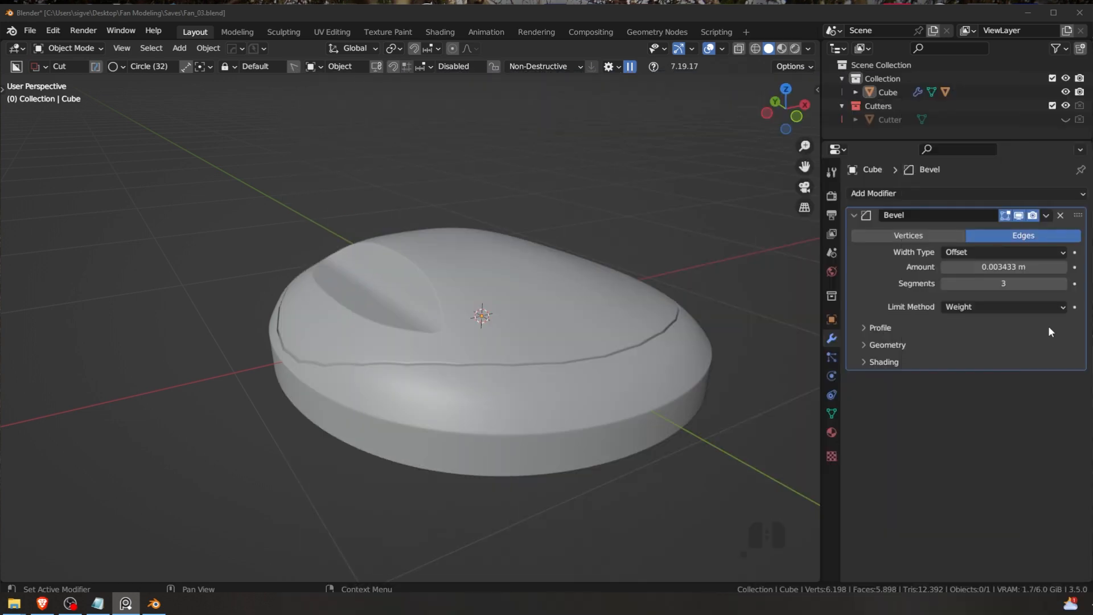
scroll(558, 343, down, 2)
middle_drag(579, 325, 411, 295)
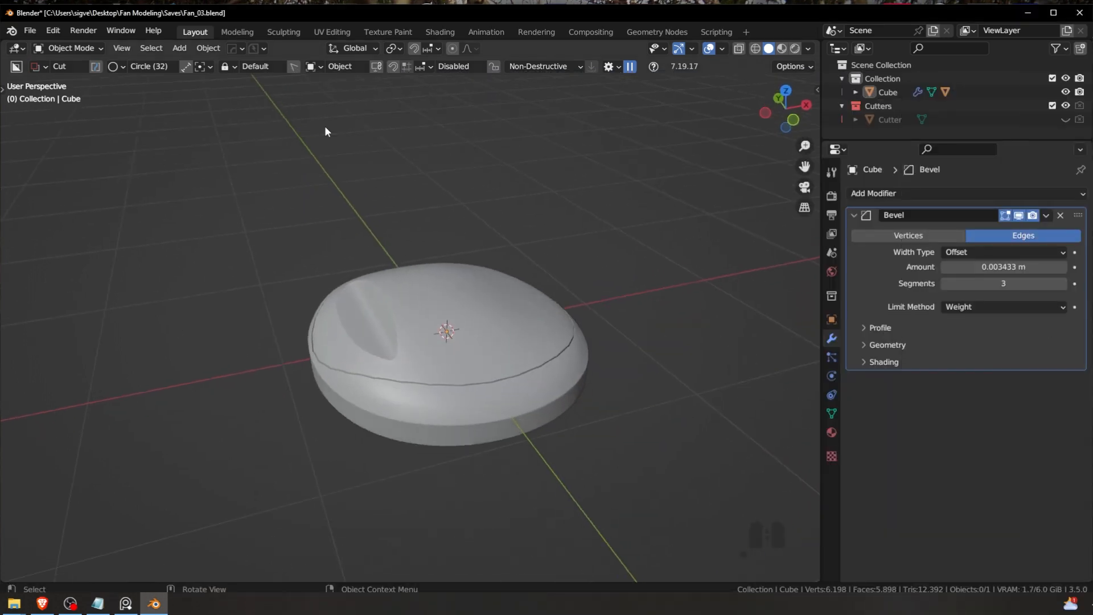
click(253, 48)
click(259, 97)
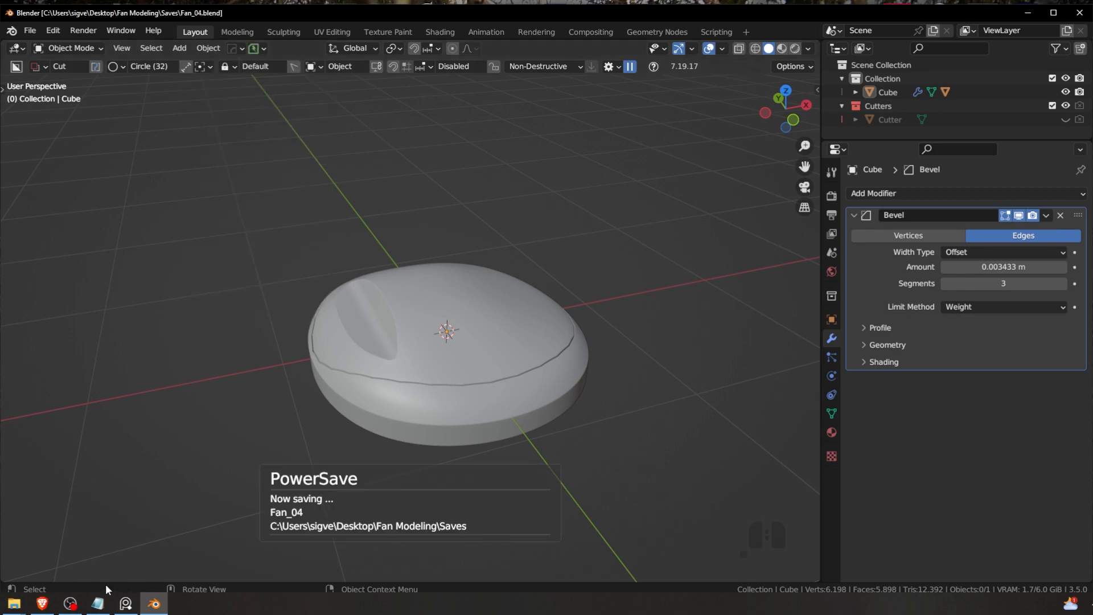
Step: Switch to File Explorer, check the saved versions up to Fan_04.blend in the Saves folder, and return to Blender
mouse_move(6, 606)
click(13, 562)
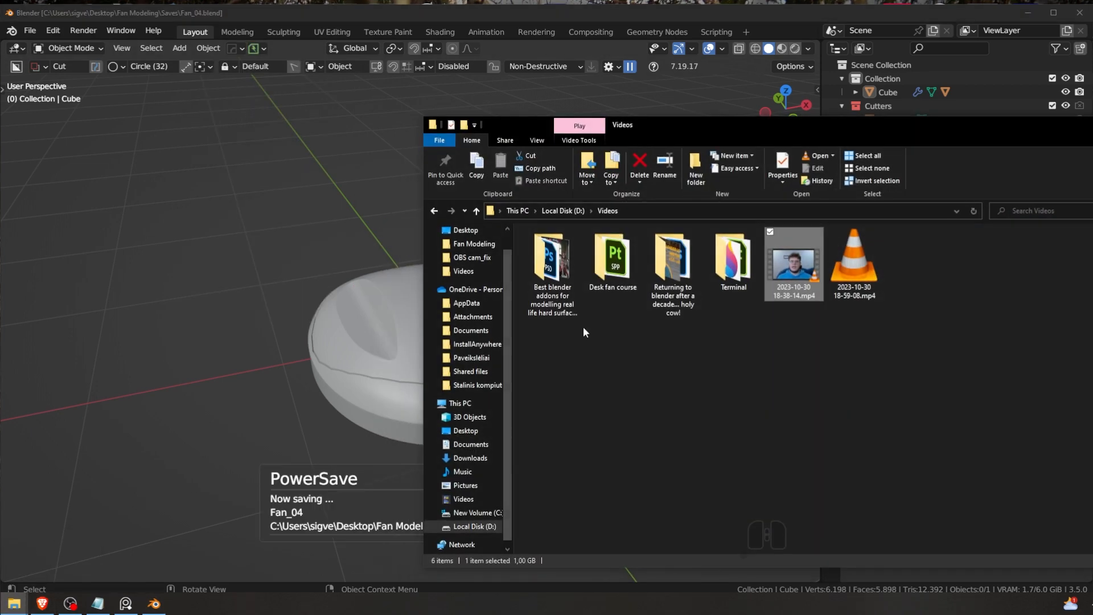
click(154, 603)
mouse_move(14, 604)
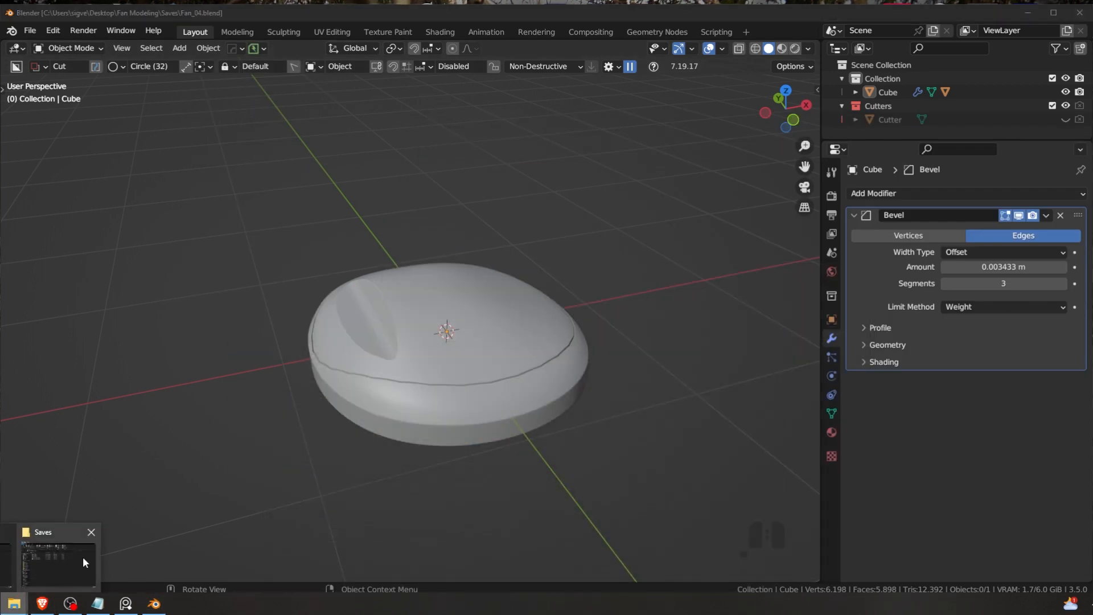
click(51, 561)
drag(408, 288, 393, 202)
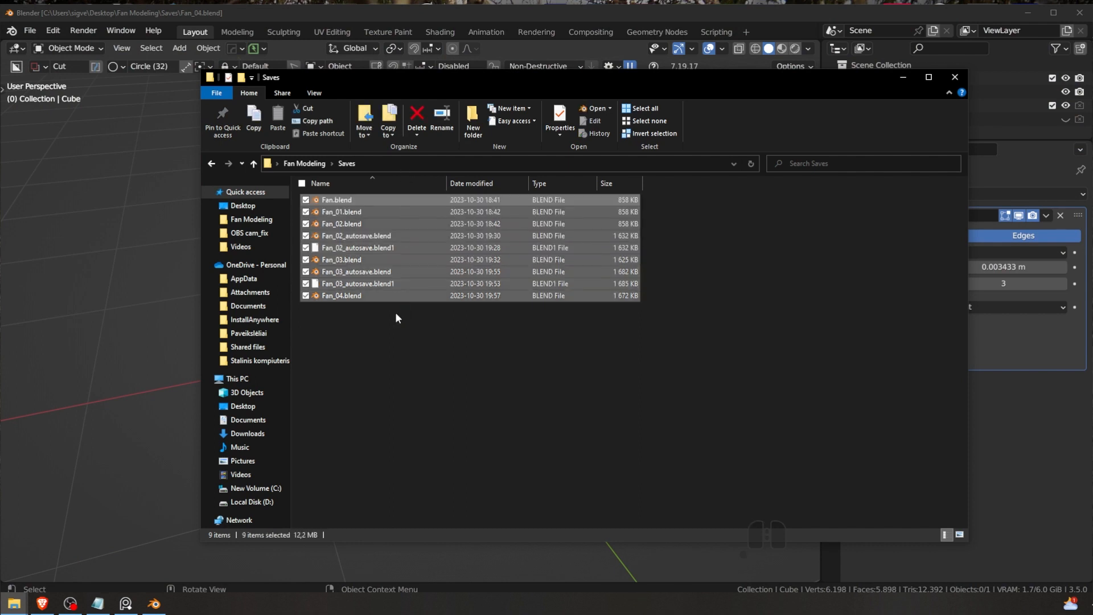
click(380, 249)
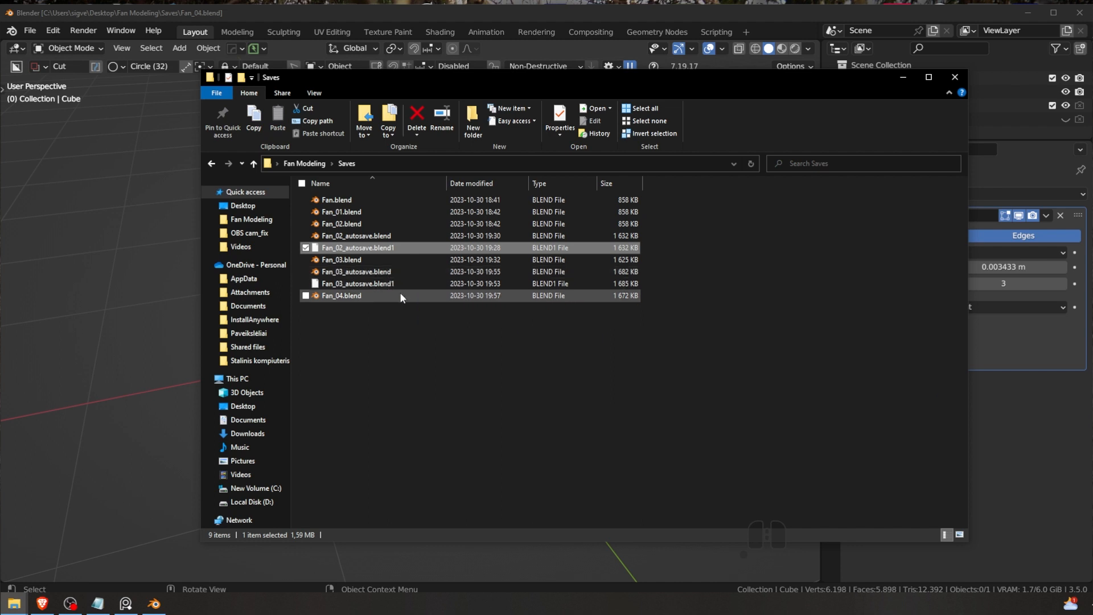
click(376, 294)
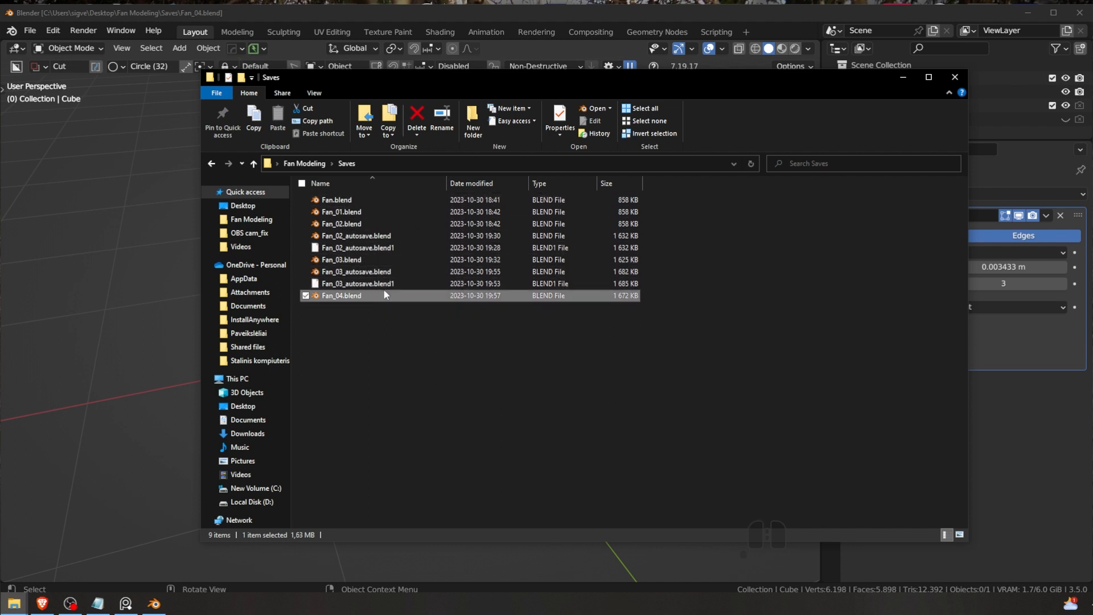
click(903, 77)
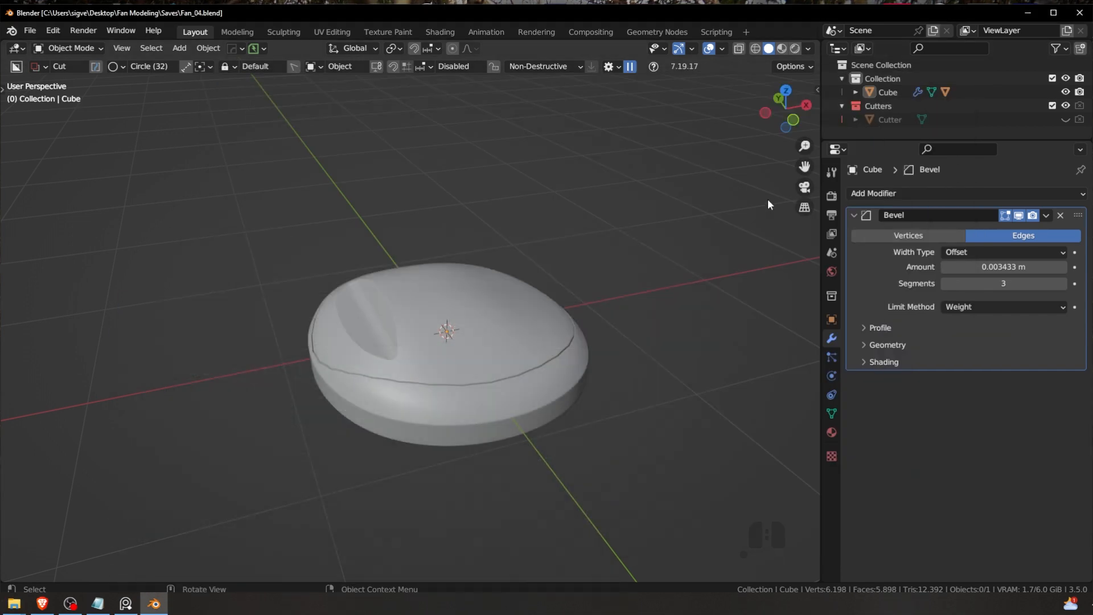
Step: Inspect the fan base's side profile in the front orthographic view with nothing selected
scroll(458, 303, down, 3)
scroll(456, 331, up, 4)
scroll(474, 332, down, 2)
scroll(435, 326, down, 4)
key(a)
key(a)
middle_drag(473, 333, 503, 295)
scroll(421, 283, up, 3)
scroll(422, 284, up, 2)
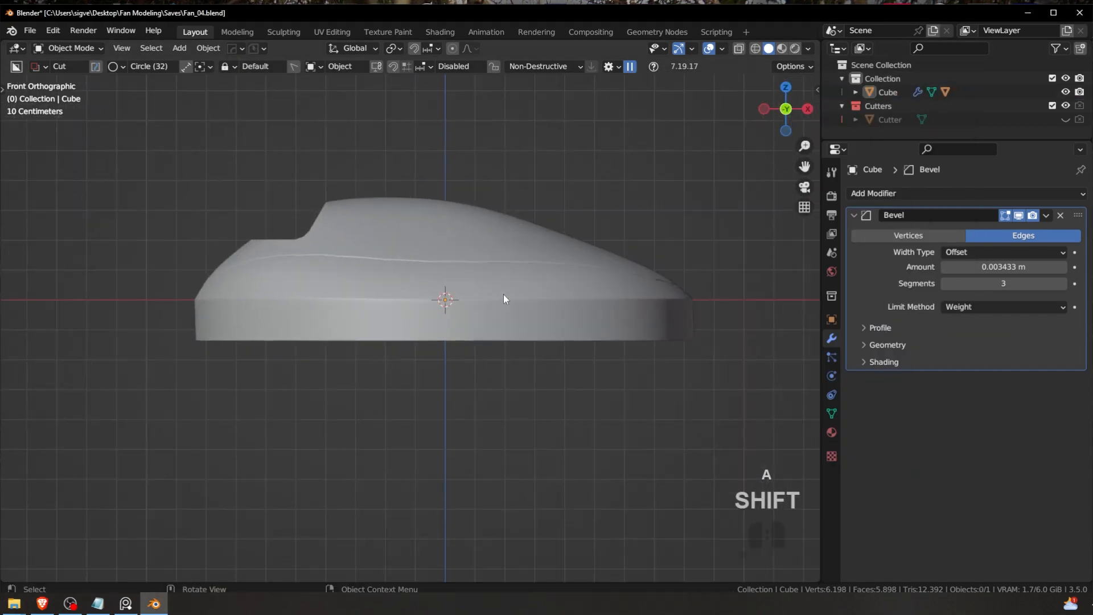
Step: Bring up the reference board, move its window out of the way, and return to the base's front view
key(alt+Tab)
right_drag(503, 292, 887, 219)
right_drag(629, 289, 820, 495)
key(alt+Tab)
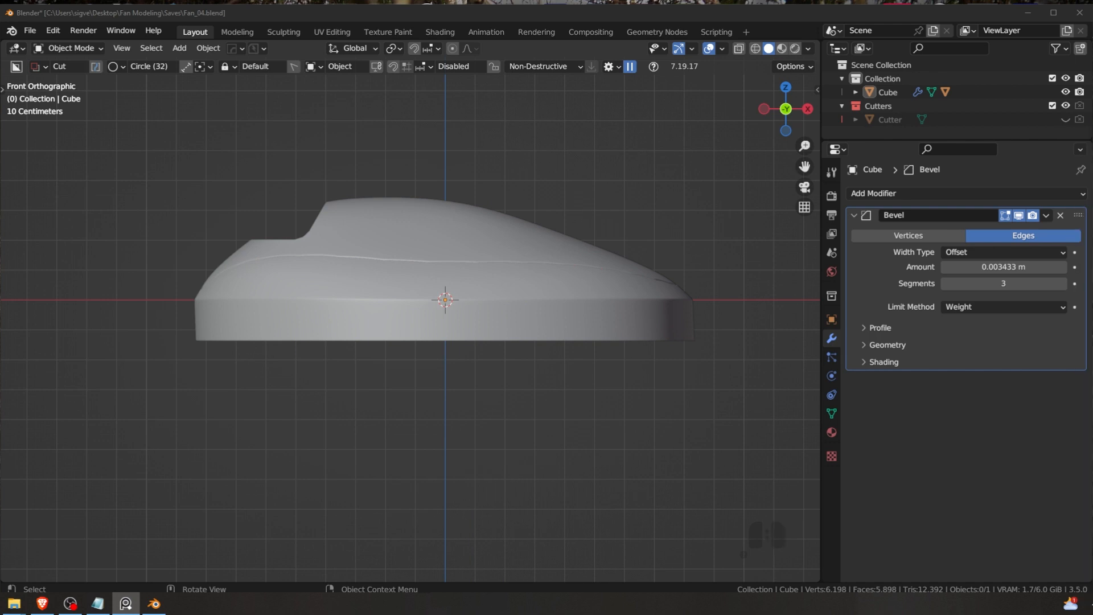
shift+drag(809, 13, 802, 23)
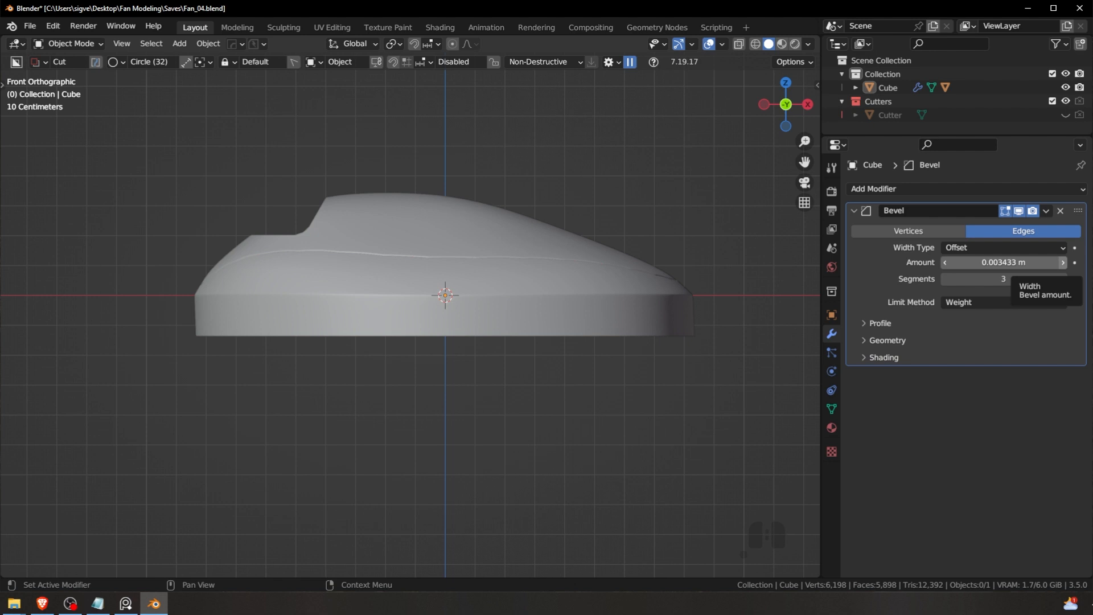
key(ctrl)
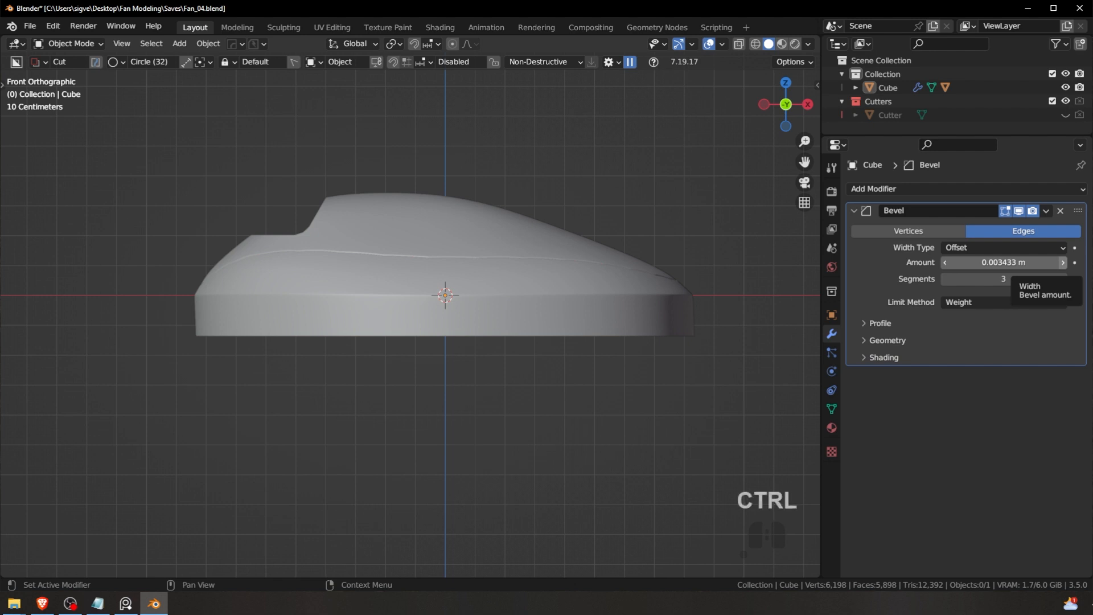